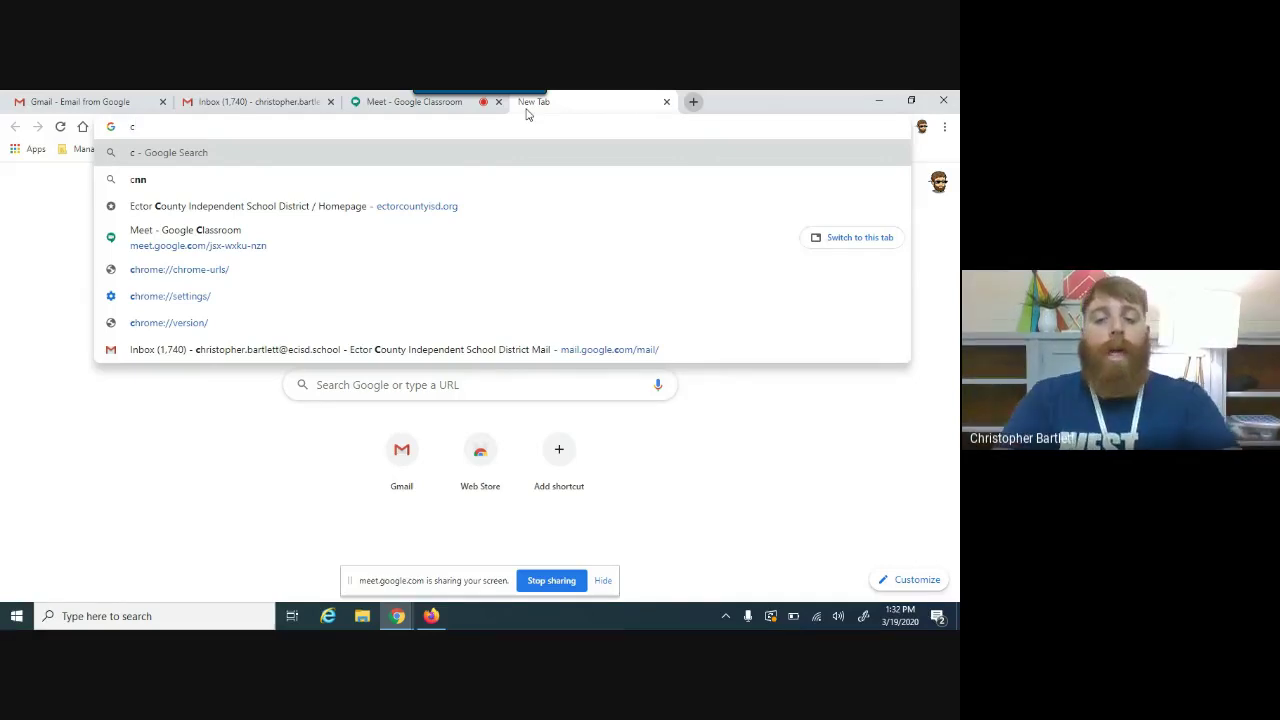
Step: Load classroom.google.com in the new tab, then switch over to the Gmail inbox
{"action": "type", "text": "lassroom"}
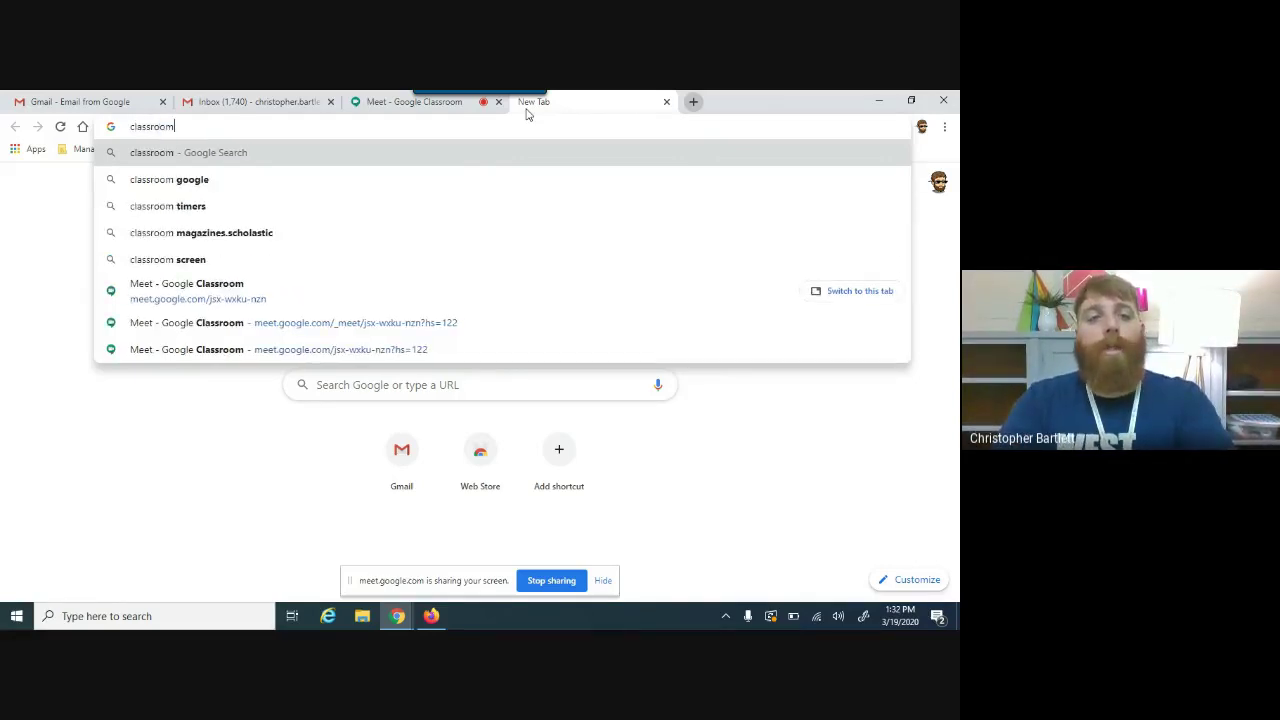
{"action": "type", "text": ".google"}
{"action": "key", "text": "Return"}
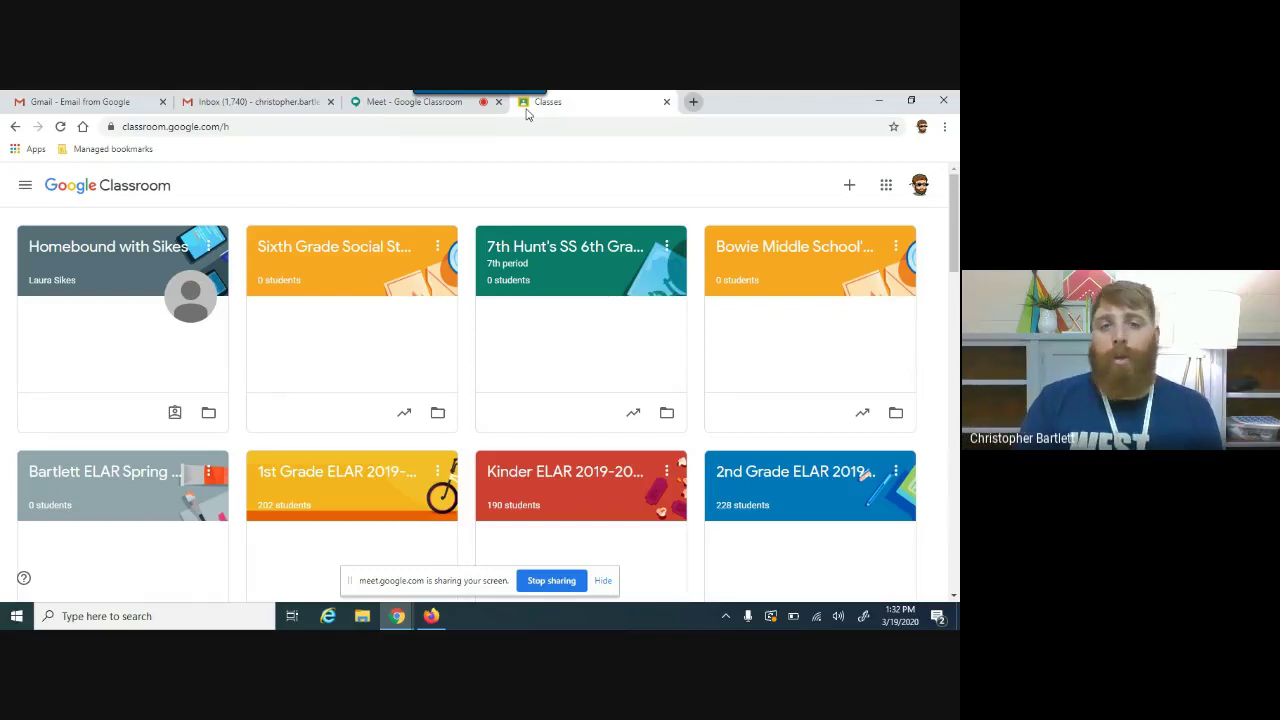
{"action": "left_click", "coordinate": [297, 108]}
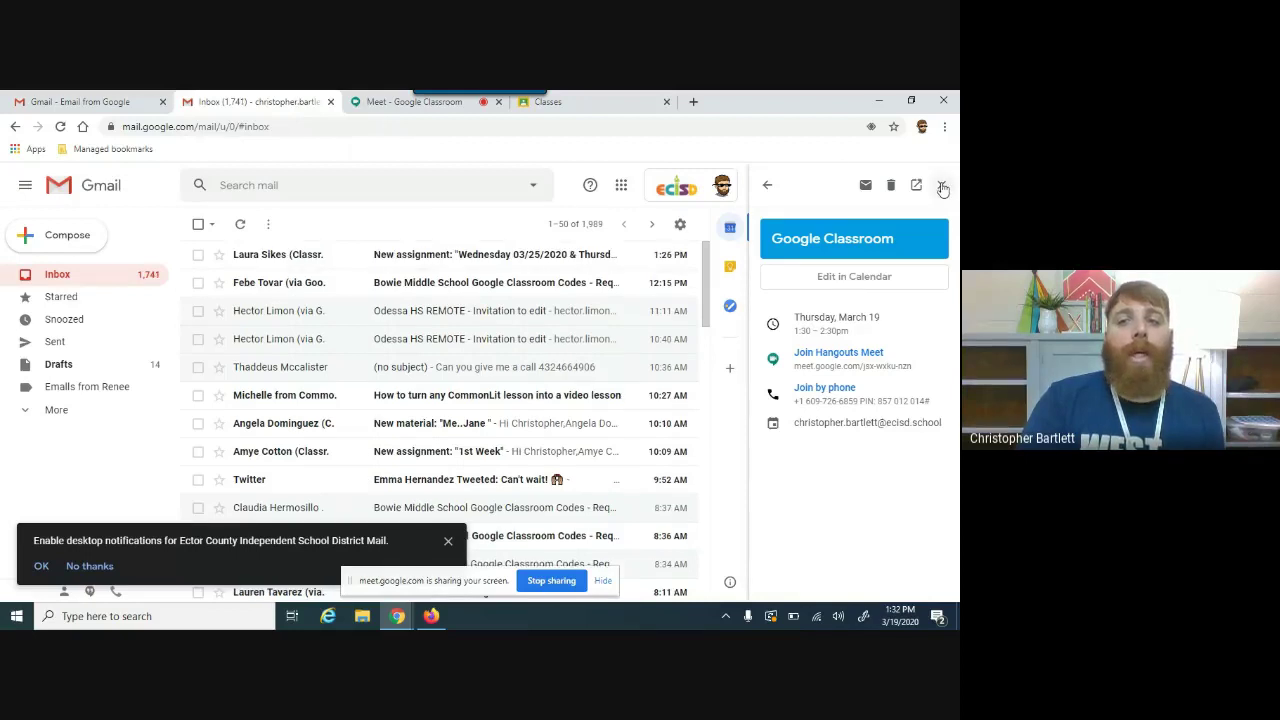
Step: Close the calendar event panel, launch Classroom from the Google apps grid, and close the duplicate Classes tab
{"action": "left_click", "coordinate": [940, 187]}
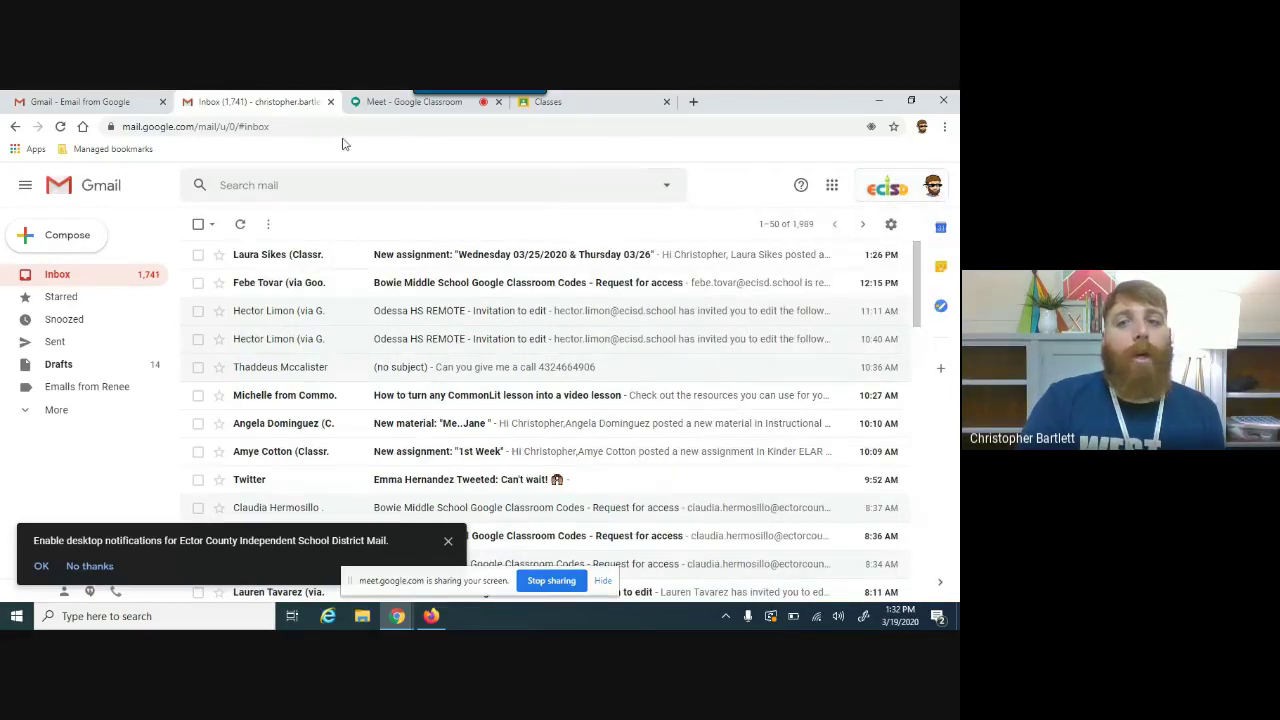
{"action": "left_click", "coordinate": [832, 185]}
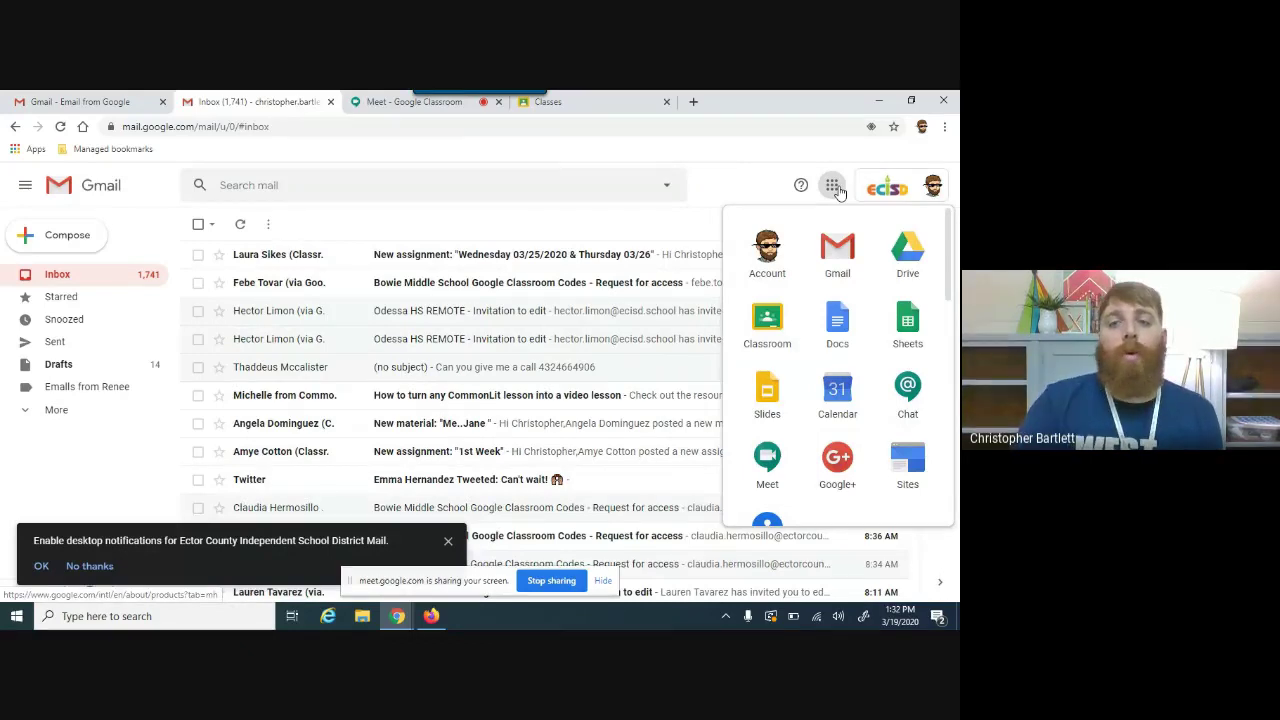
{"action": "left_click", "coordinate": [774, 322]}
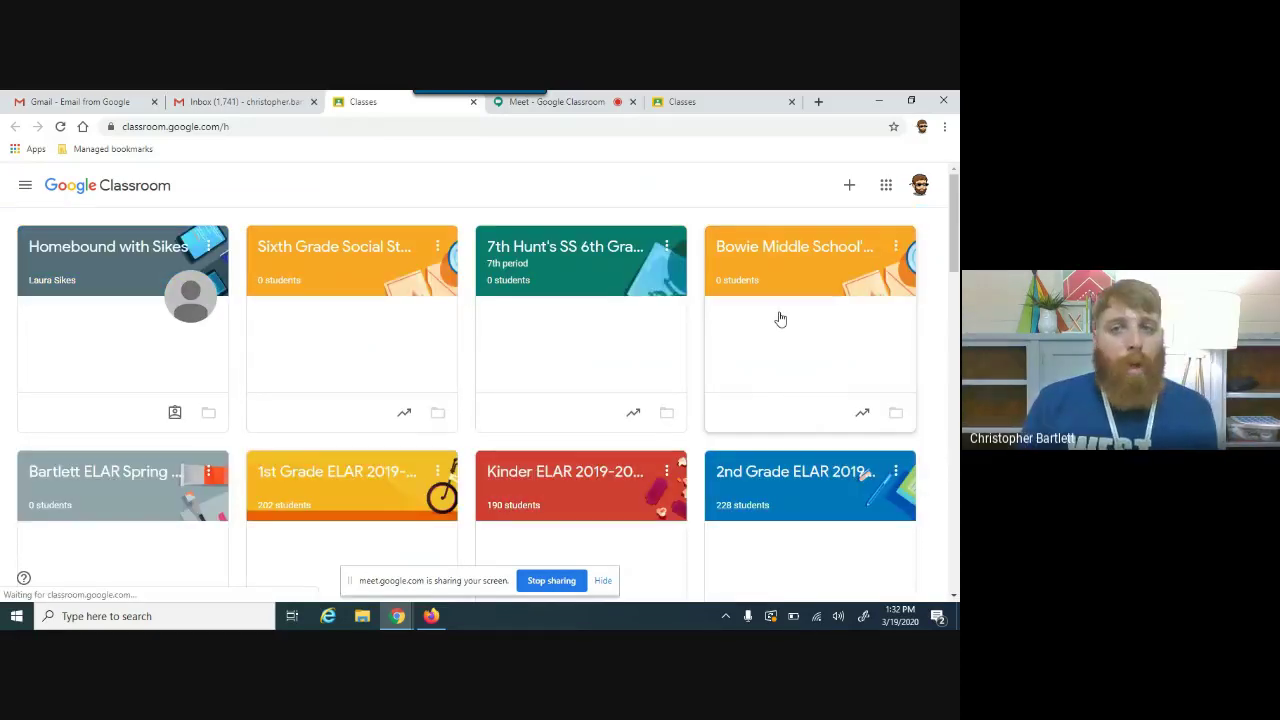
{"action": "left_click", "coordinate": [791, 102]}
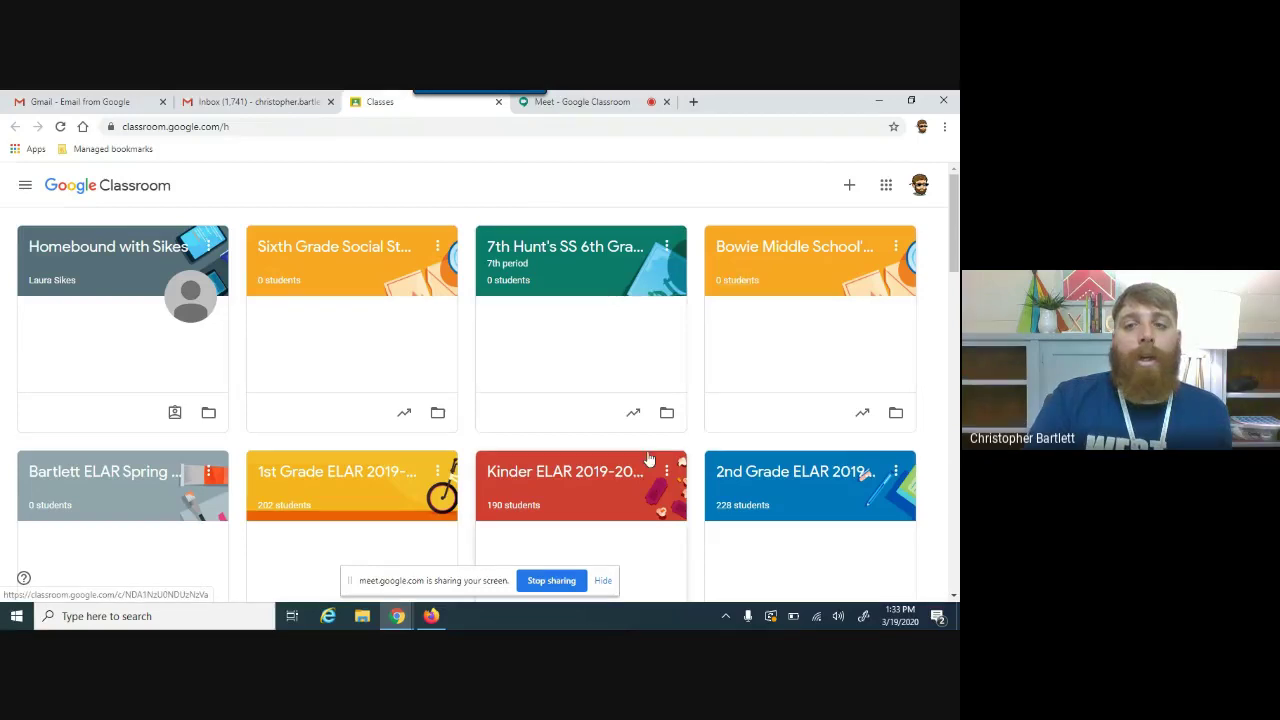
Step: Create a new class named 'Bartlett Spring 2020' from the + menu's Create class option
{"action": "left_click", "coordinate": [843, 189]}
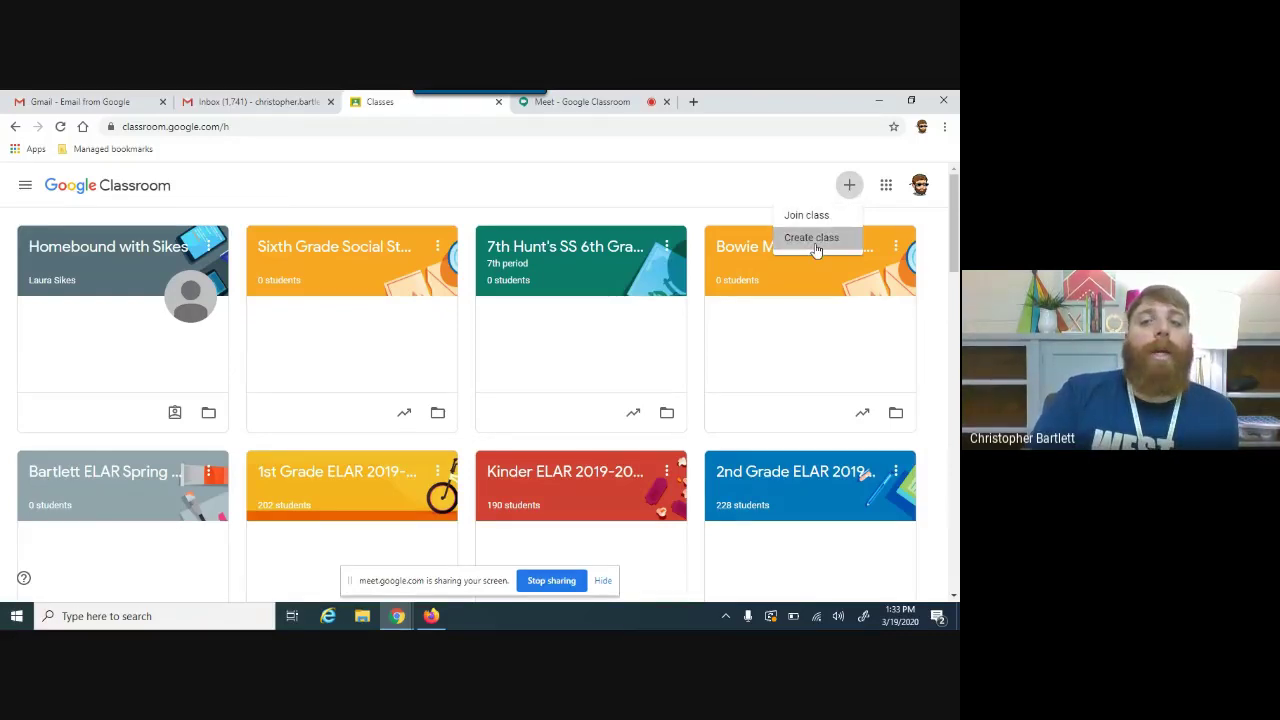
{"action": "left_click", "coordinate": [814, 243]}
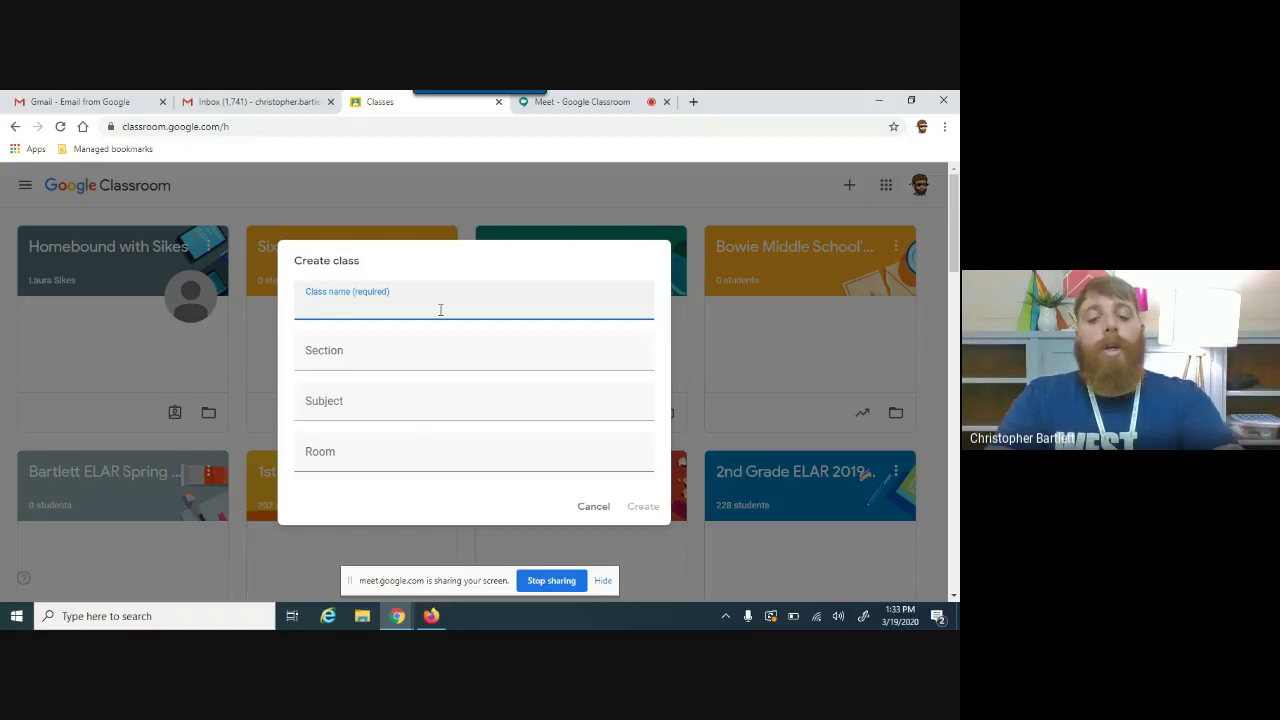
{"action": "type", "text": "Bartlett "}
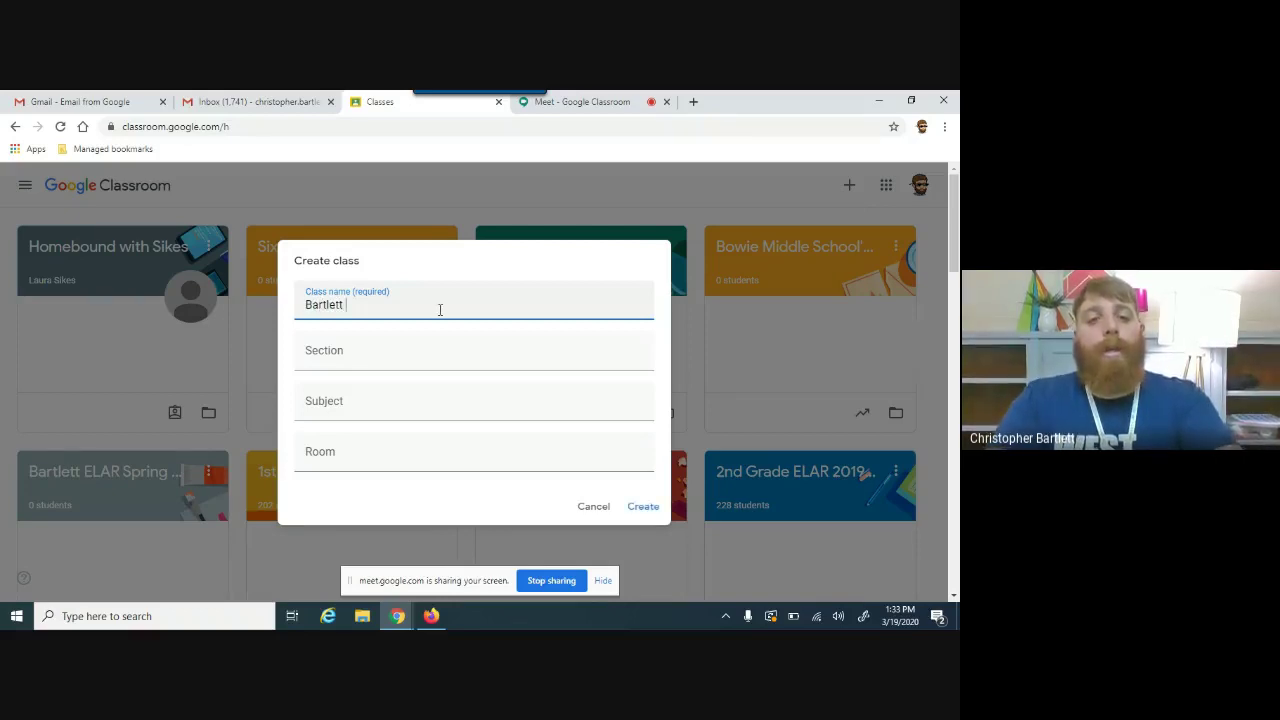
{"action": "type", "text": "Spr"}
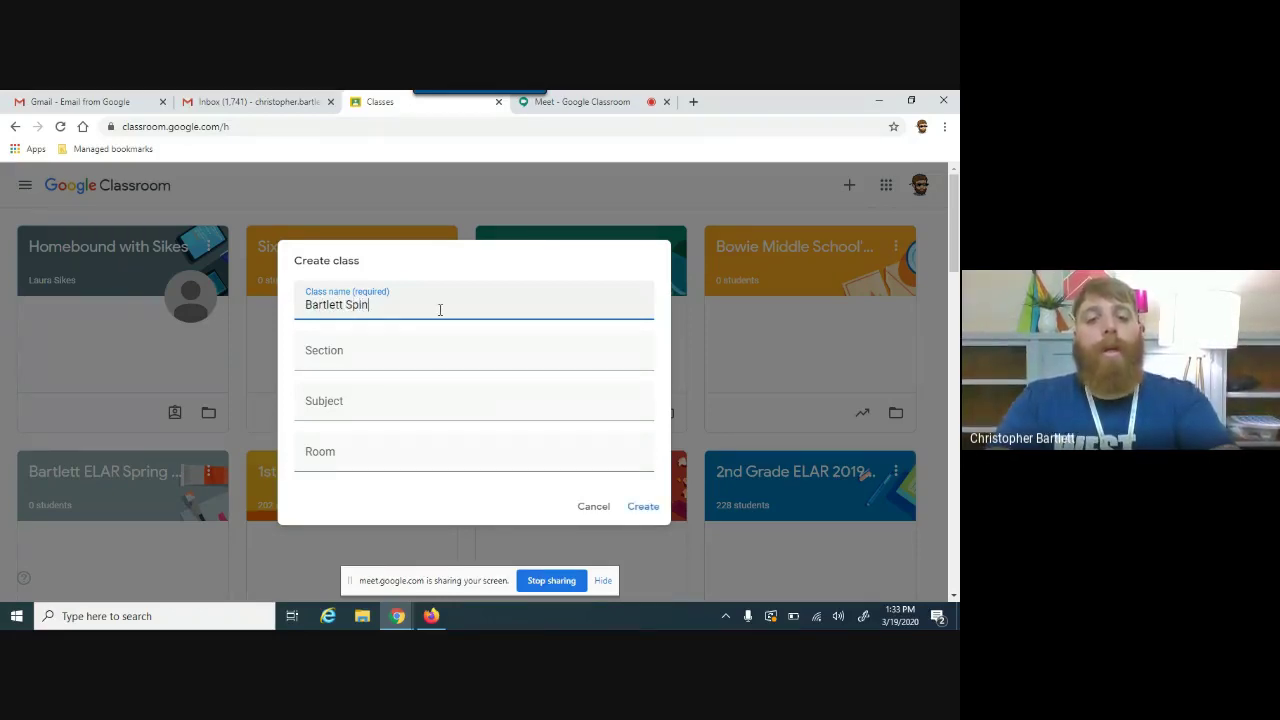
{"action": "type", "text": "ing 2020"}
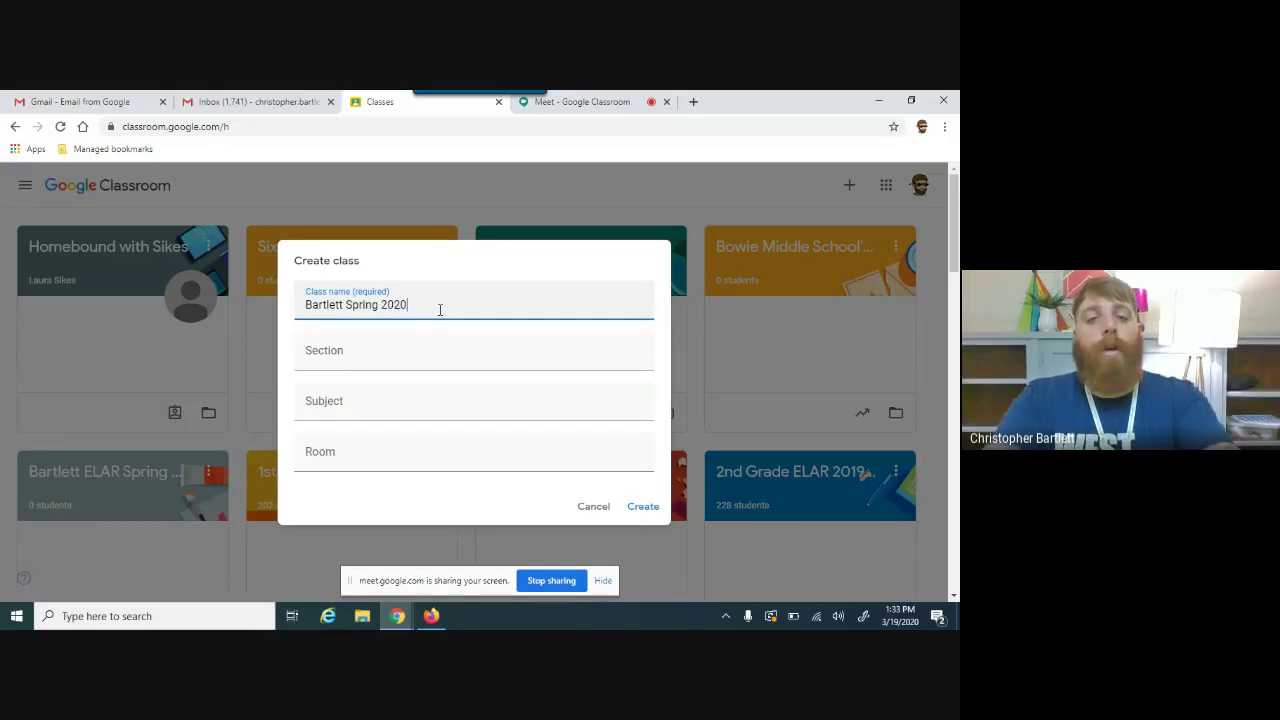
{"action": "left_click", "coordinate": [355, 346]}
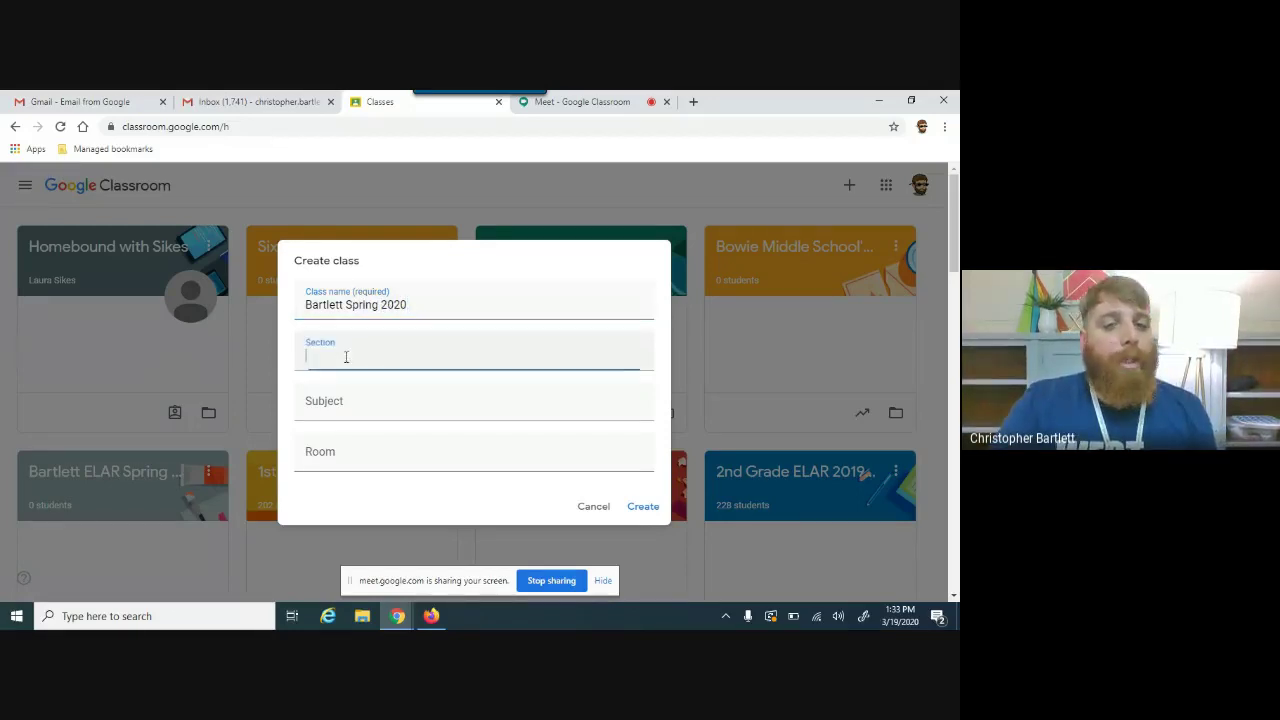
{"action": "left_click", "coordinate": [350, 432]}
{"action": "left_click", "coordinate": [348, 411]}
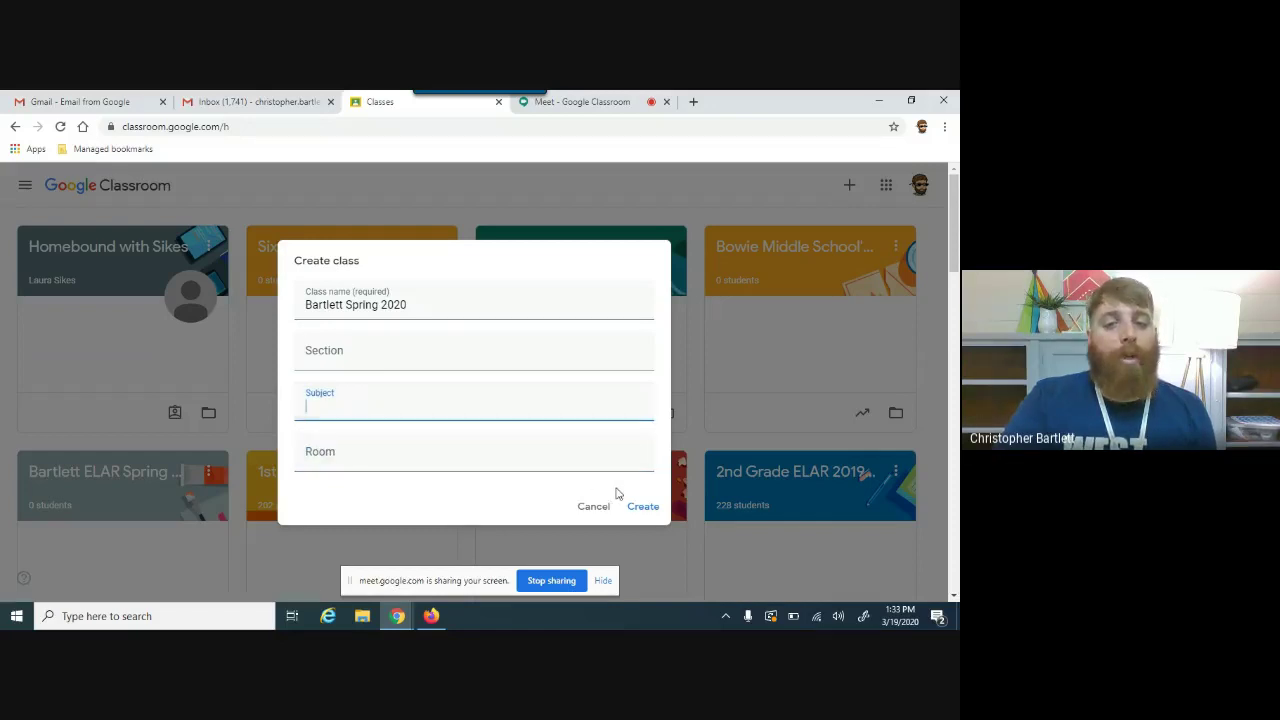
{"action": "left_click", "coordinate": [643, 507]}
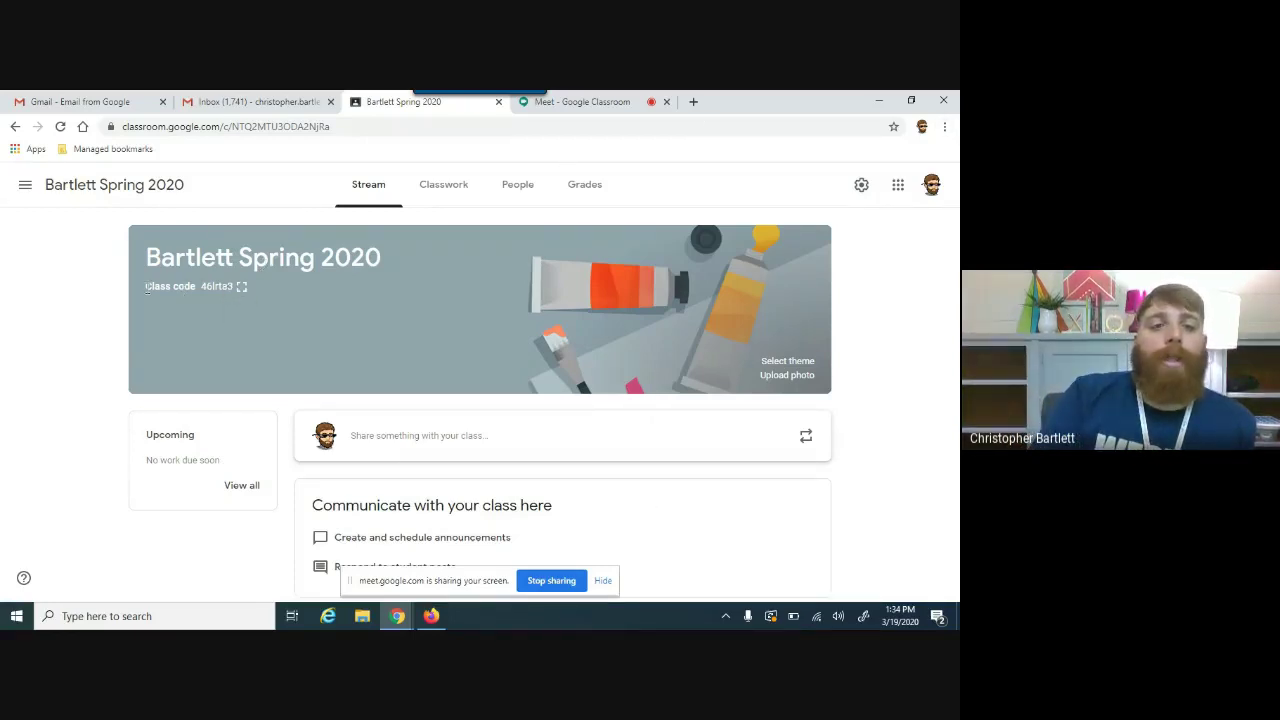
Step: Highlight the class code on the Bartlett Spring 2020 banner, then go to the People page
{"action": "left_click_drag", "start_coordinate": [146, 287], "coordinate": [222, 305]}
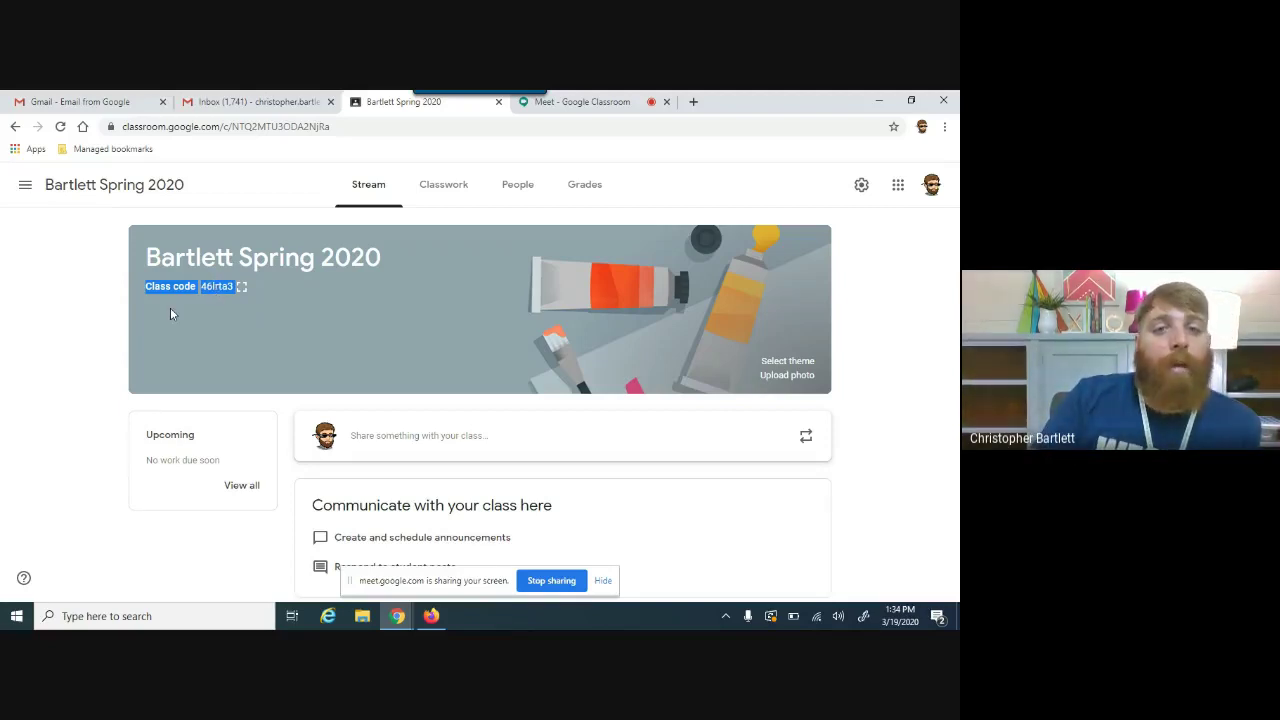
{"action": "left_click", "coordinate": [531, 194]}
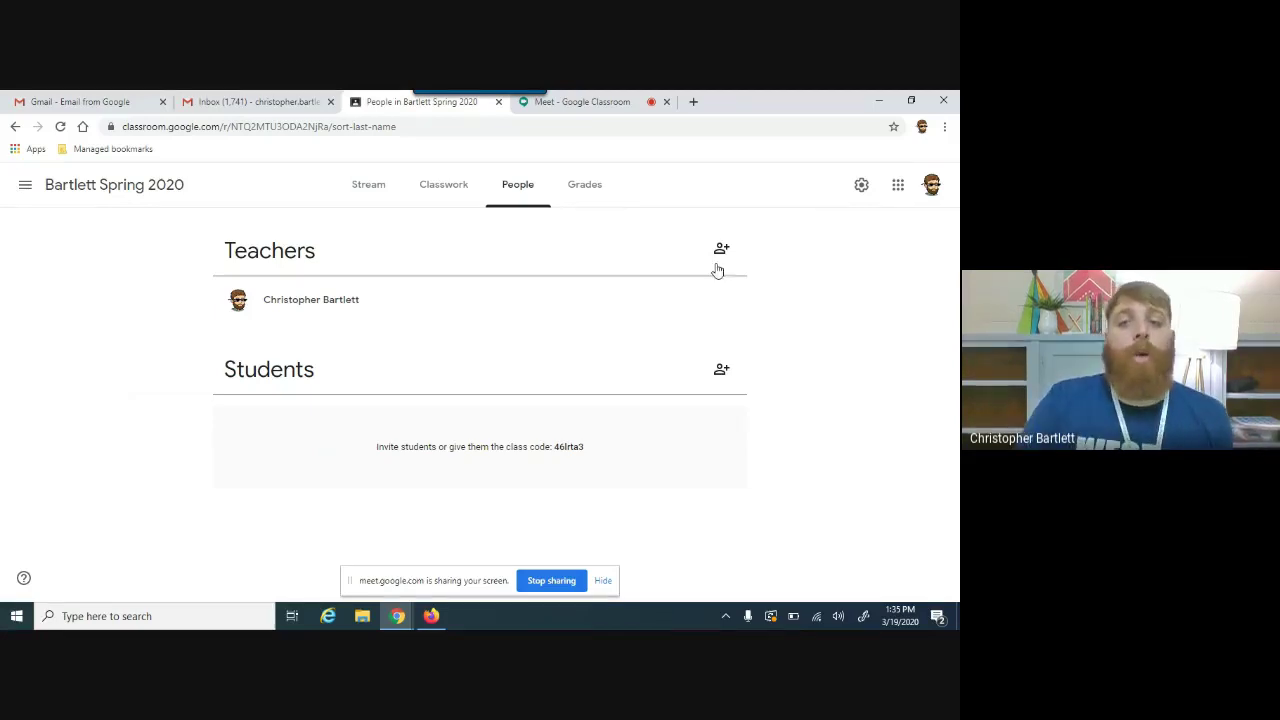
{"action": "left_click", "coordinate": [722, 249]}
{"action": "type", "text": "mandy"}
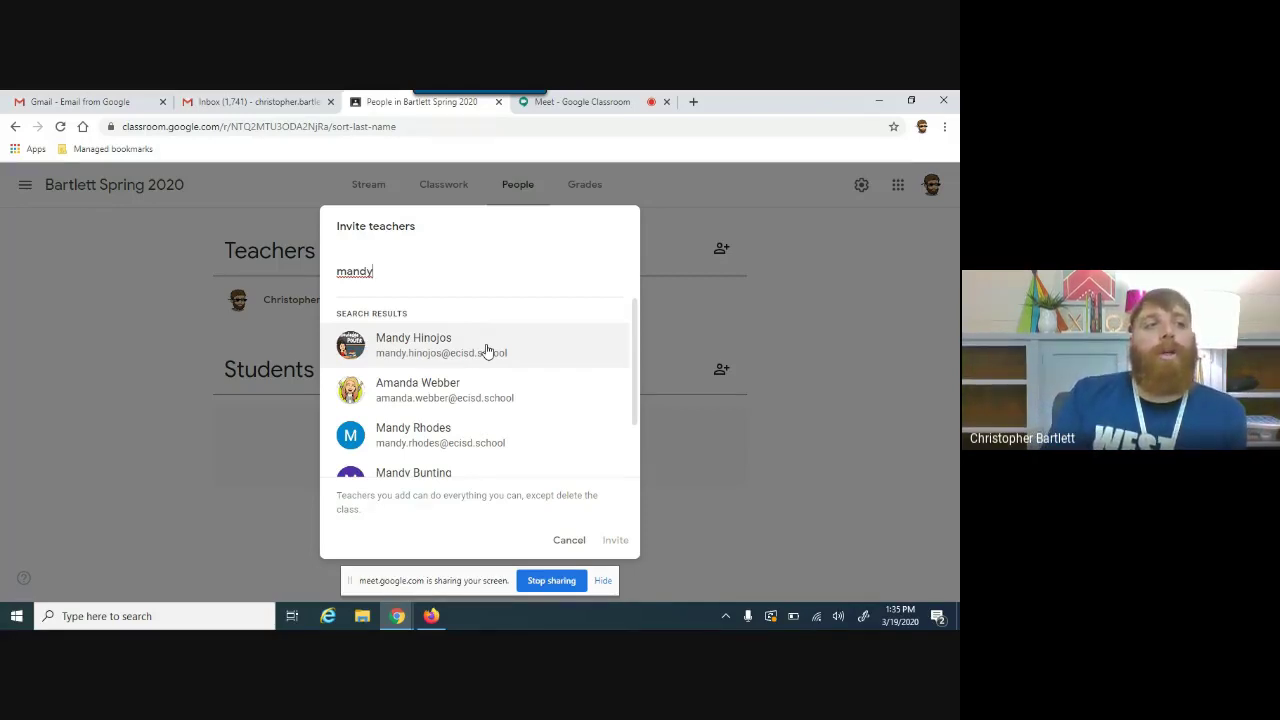
{"action": "left_click", "coordinate": [570, 541]}
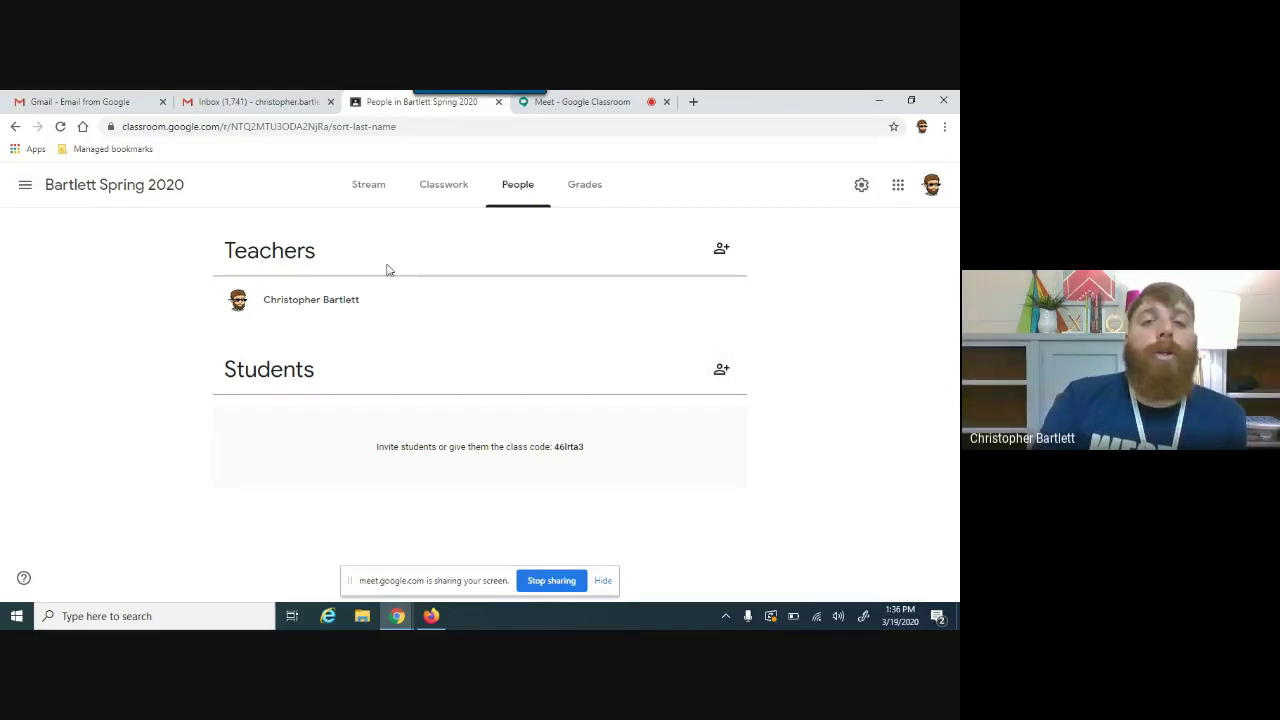
Step: Invite the district ed-tech account to the class as a student, then bring Firefox forward
{"action": "left_click", "coordinate": [722, 372]}
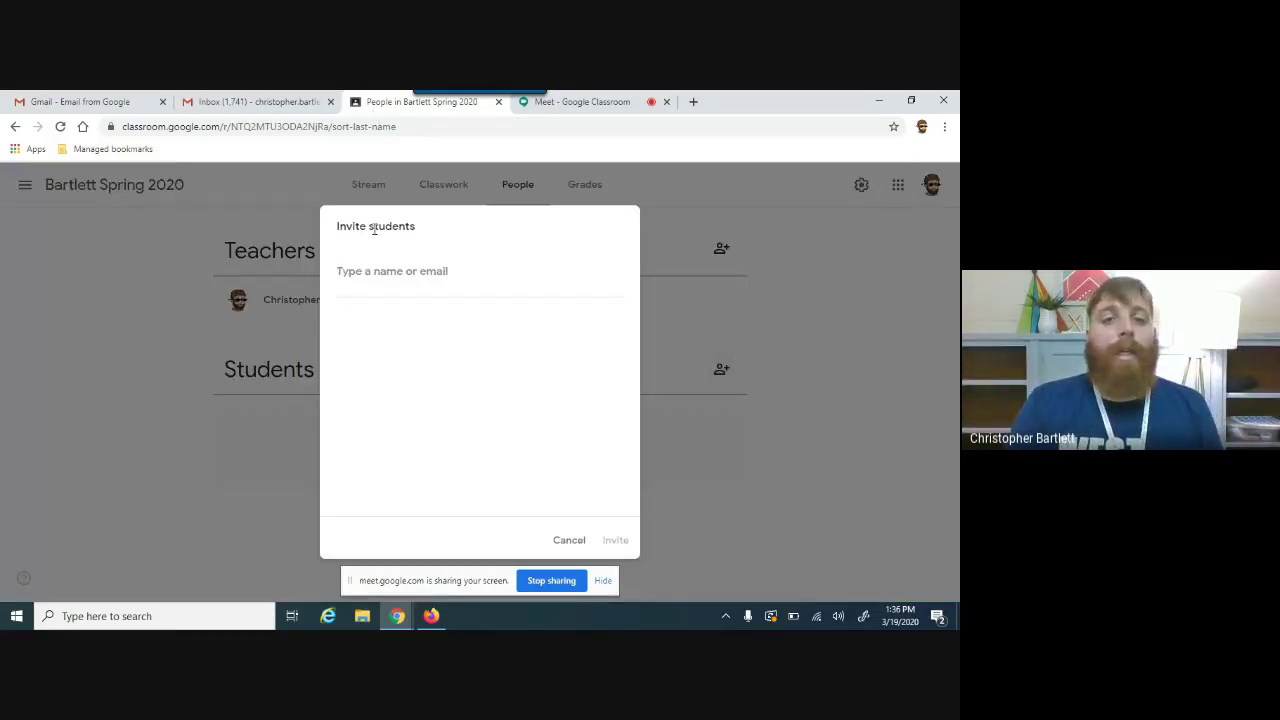
{"action": "type", "text": "ed"}
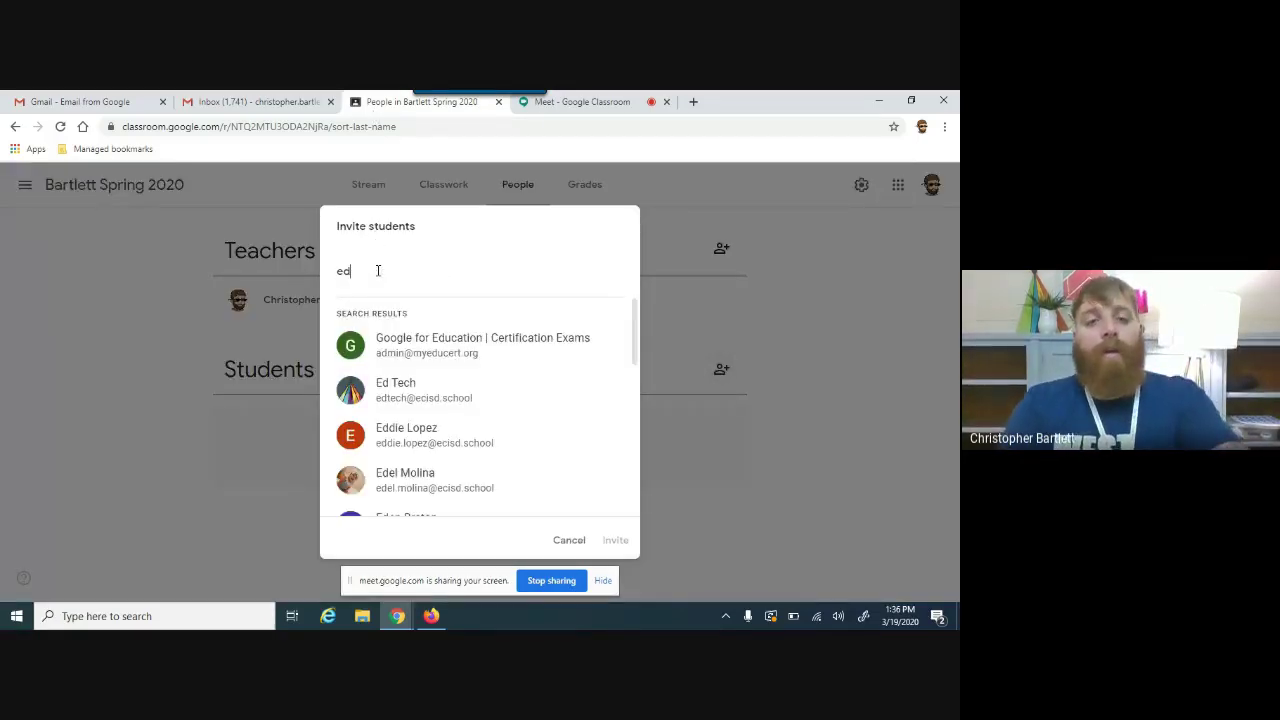
{"action": "type", "text": "te"}
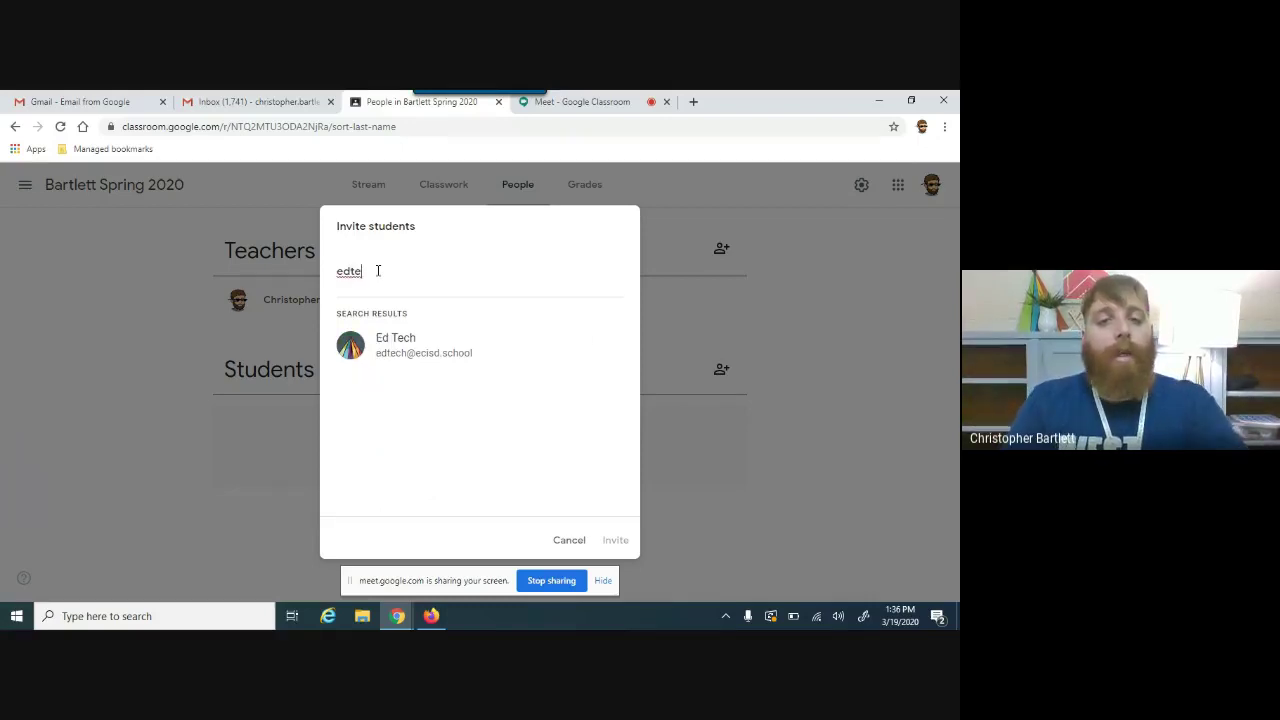
{"action": "left_click", "coordinate": [393, 362]}
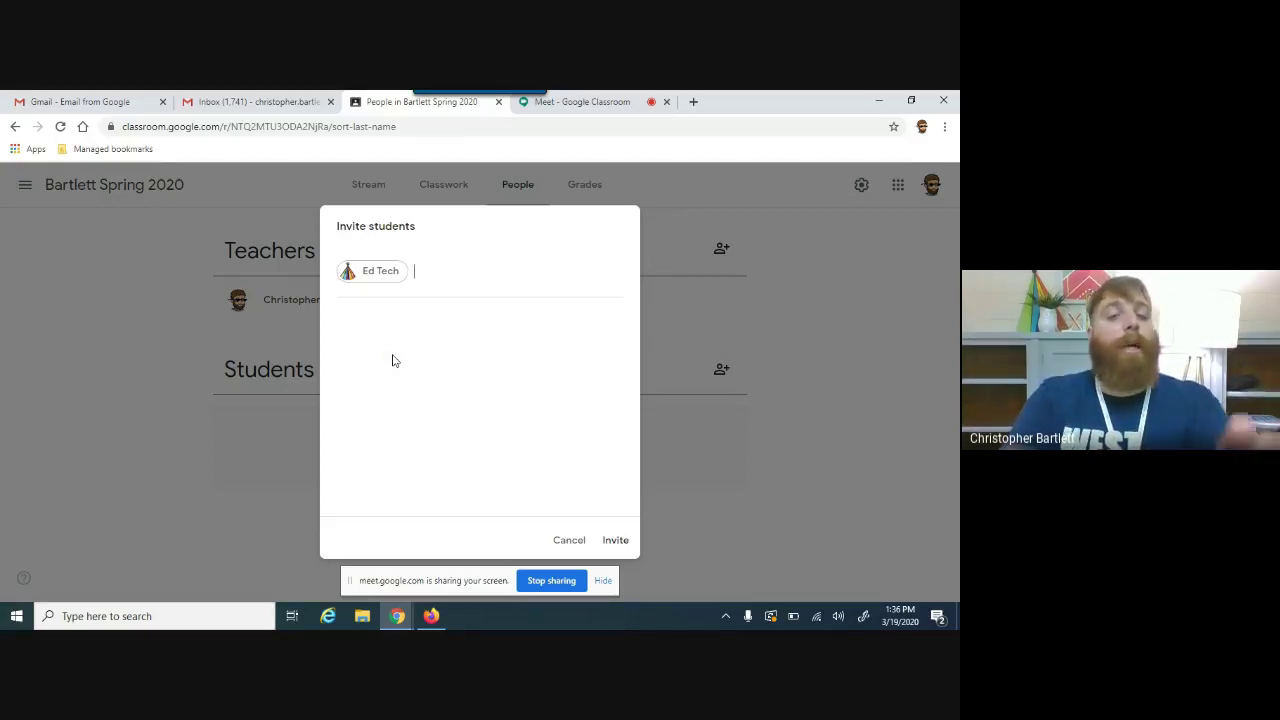
{"action": "left_click", "coordinate": [614, 540]}
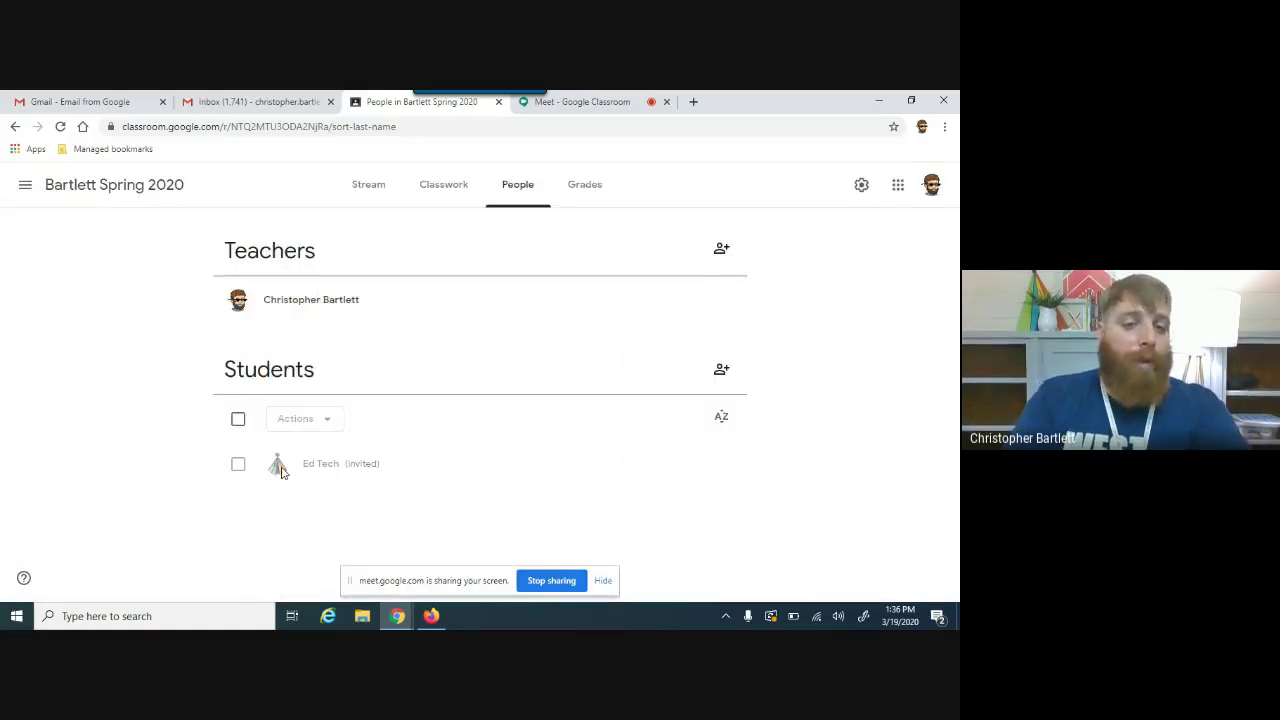
{"action": "left_click", "coordinate": [431, 616]}
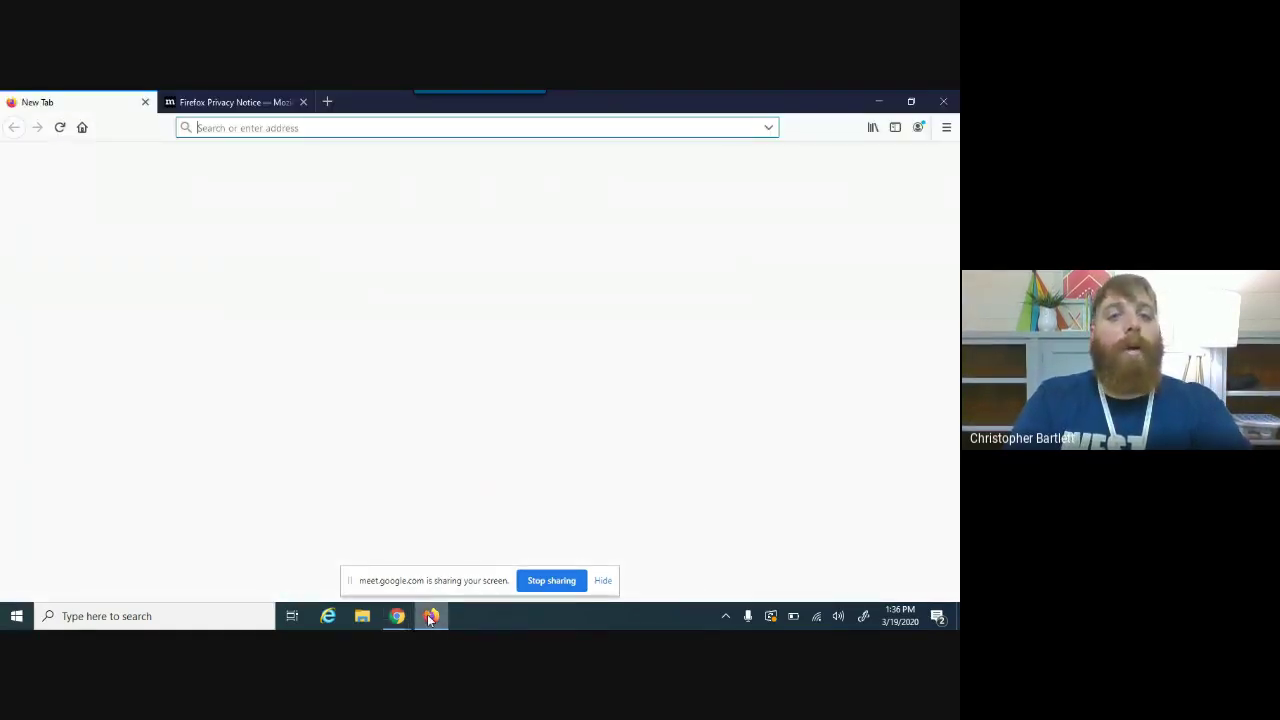
Step: Close the Firefox privacy notice tab and go to gmail.com
{"action": "left_click", "coordinate": [304, 102]}
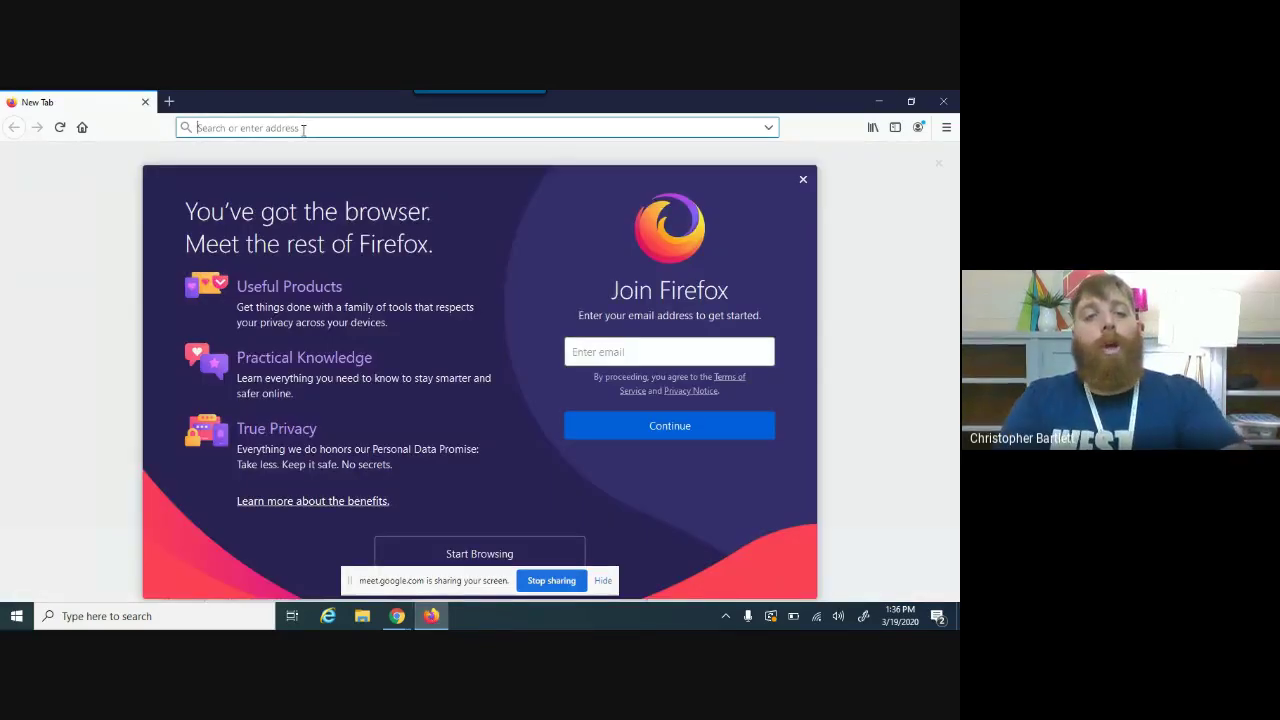
{"action": "type", "text": "gmail.com"}
{"action": "key", "text": "Return"}
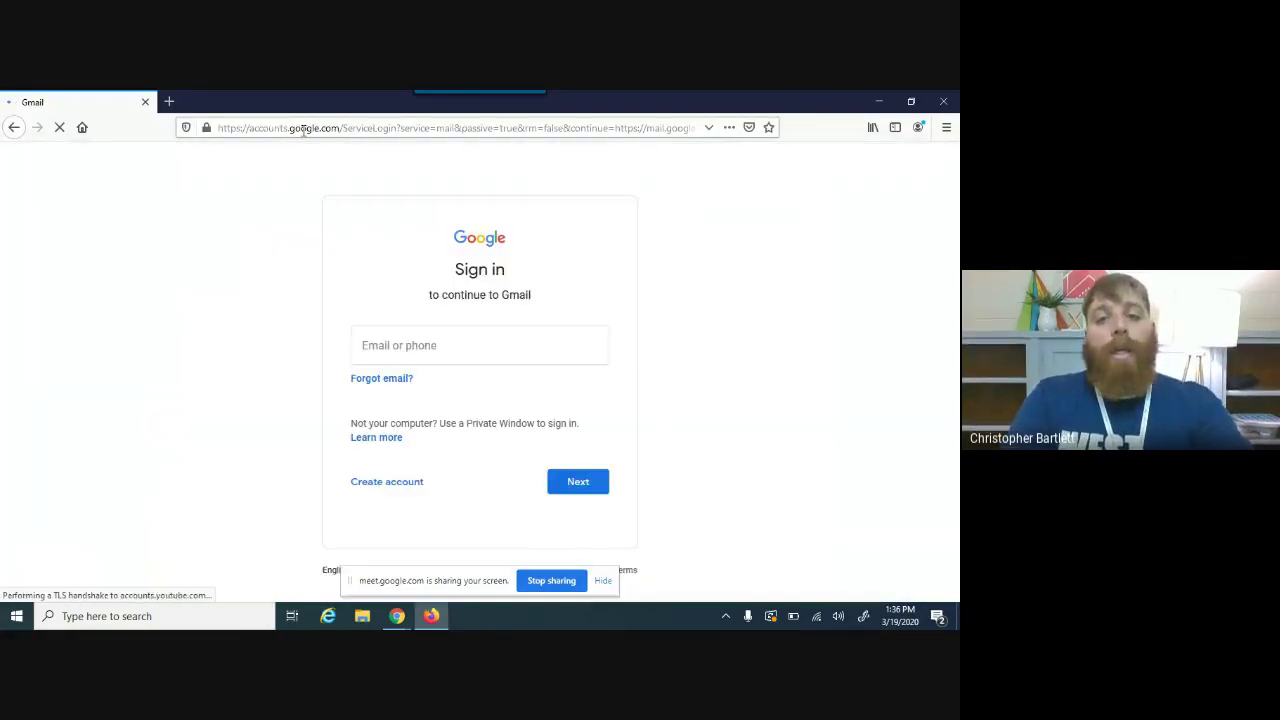
Step: Sign in with the district ed-tech e-mail, then enter the username and password on the district form
{"action": "left_click", "coordinate": [541, 350]}
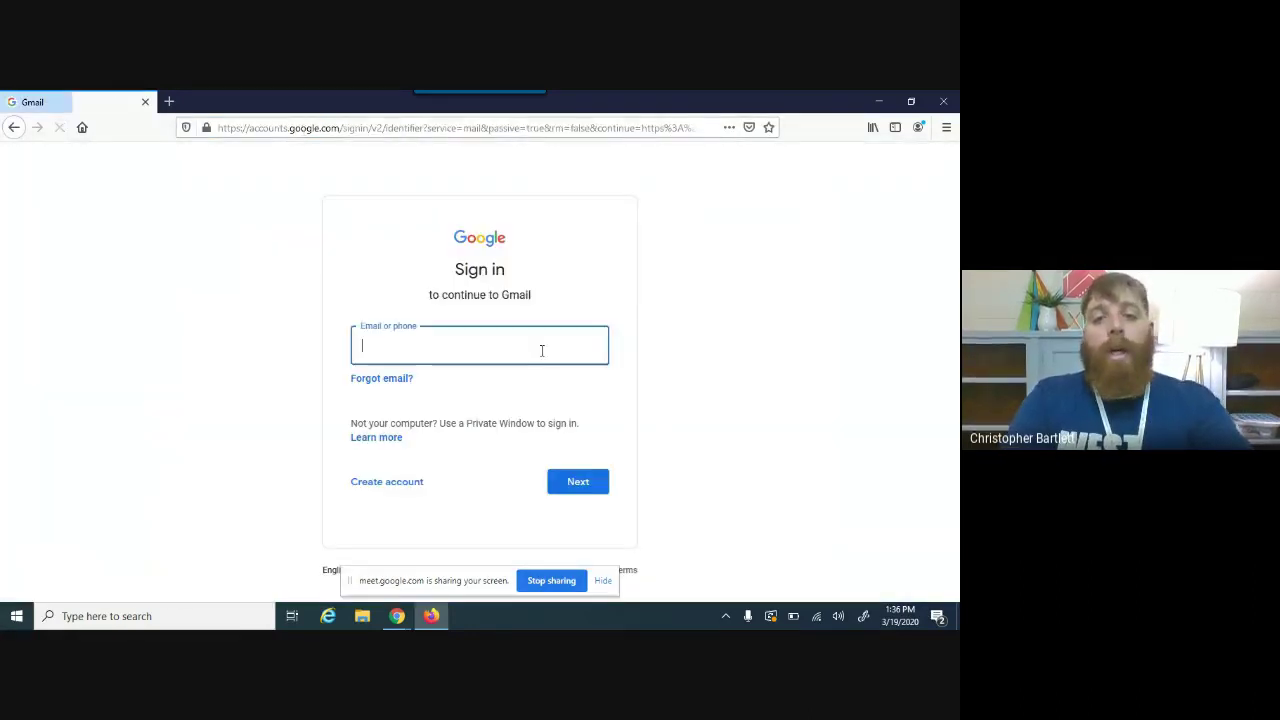
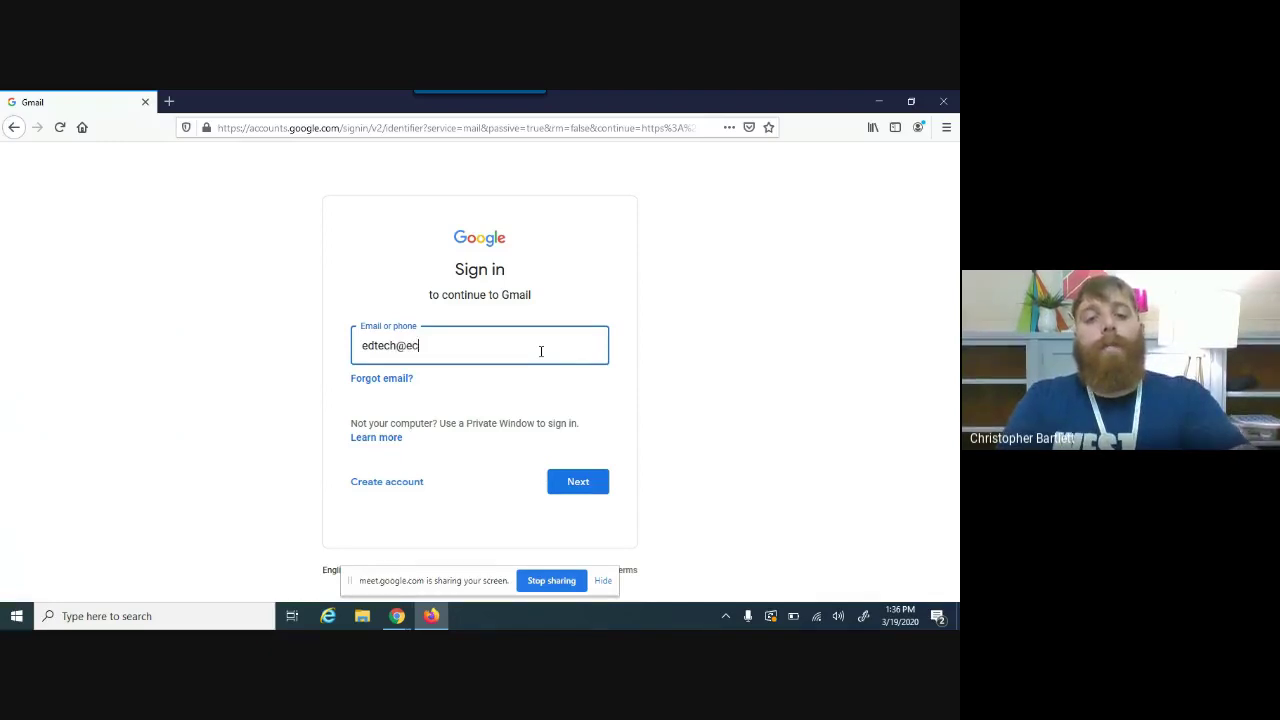
{"action": "key", "text": "Return"}
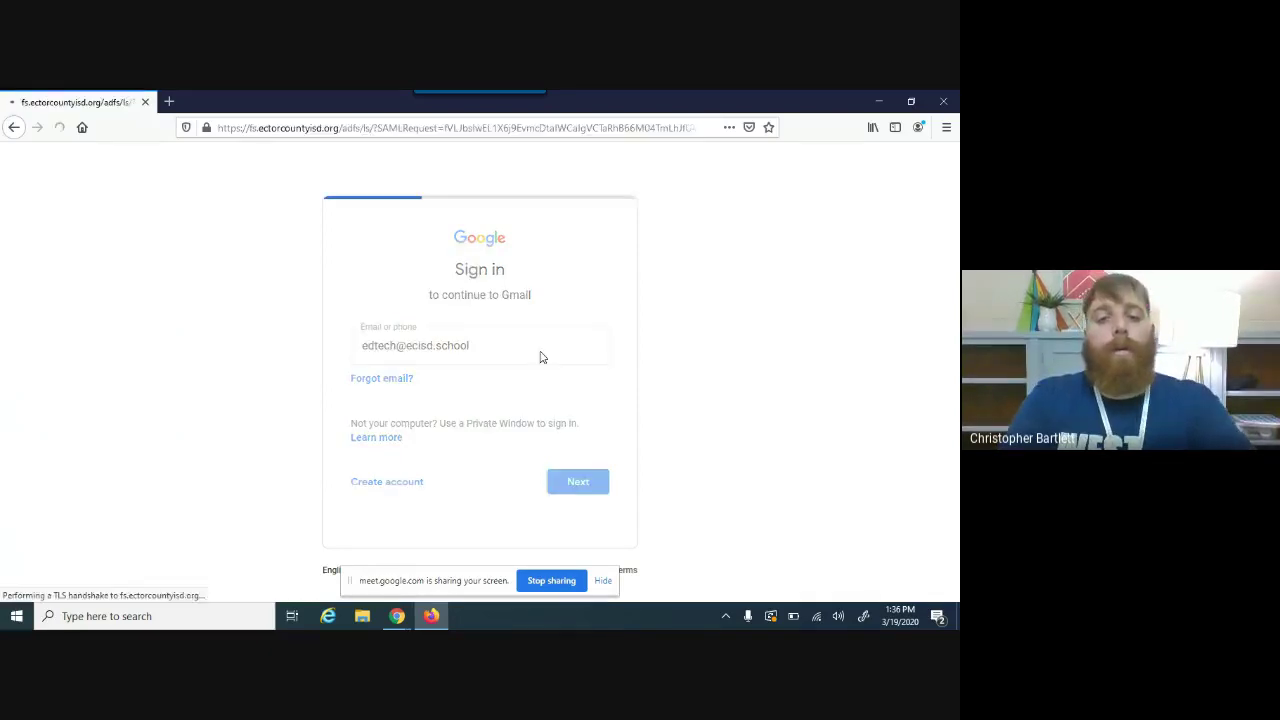
{"action": "type", "text": "edtech"}
{"action": "key", "text": "Tab"}
{"action": "type", "text": "********"}
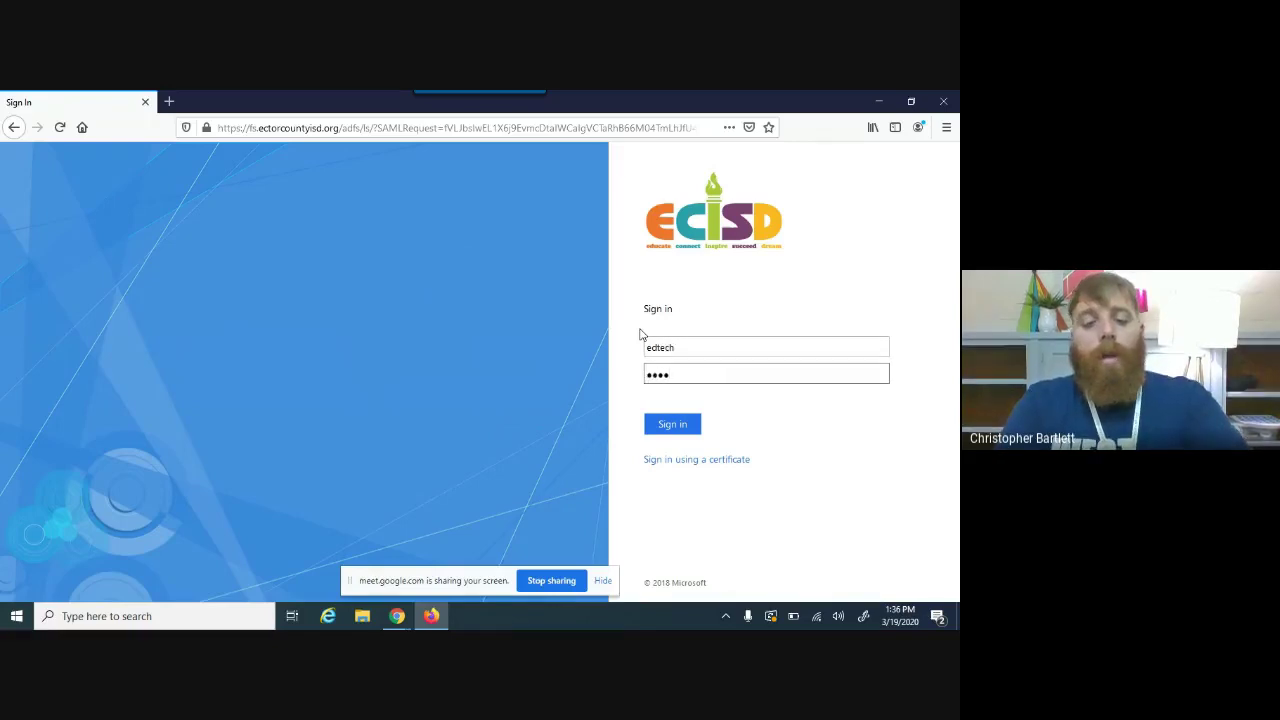
{"action": "type", "text": "*****"}
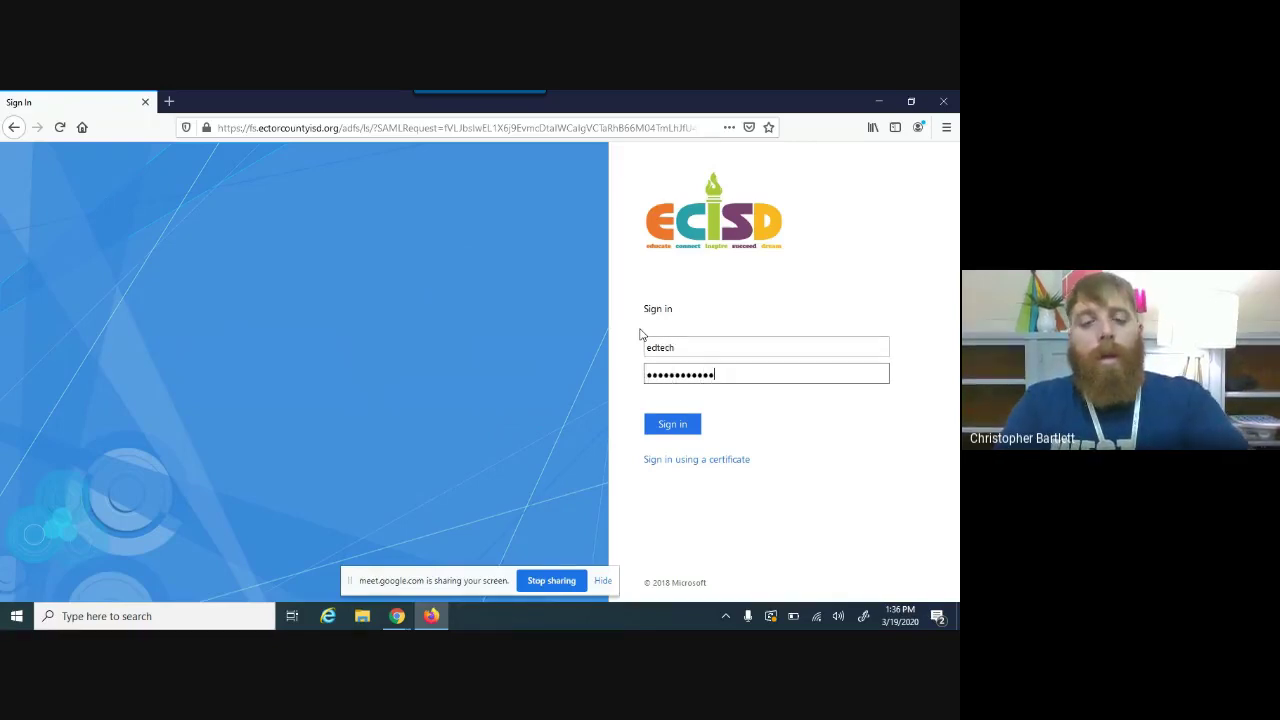
{"action": "key", "text": "Return"}
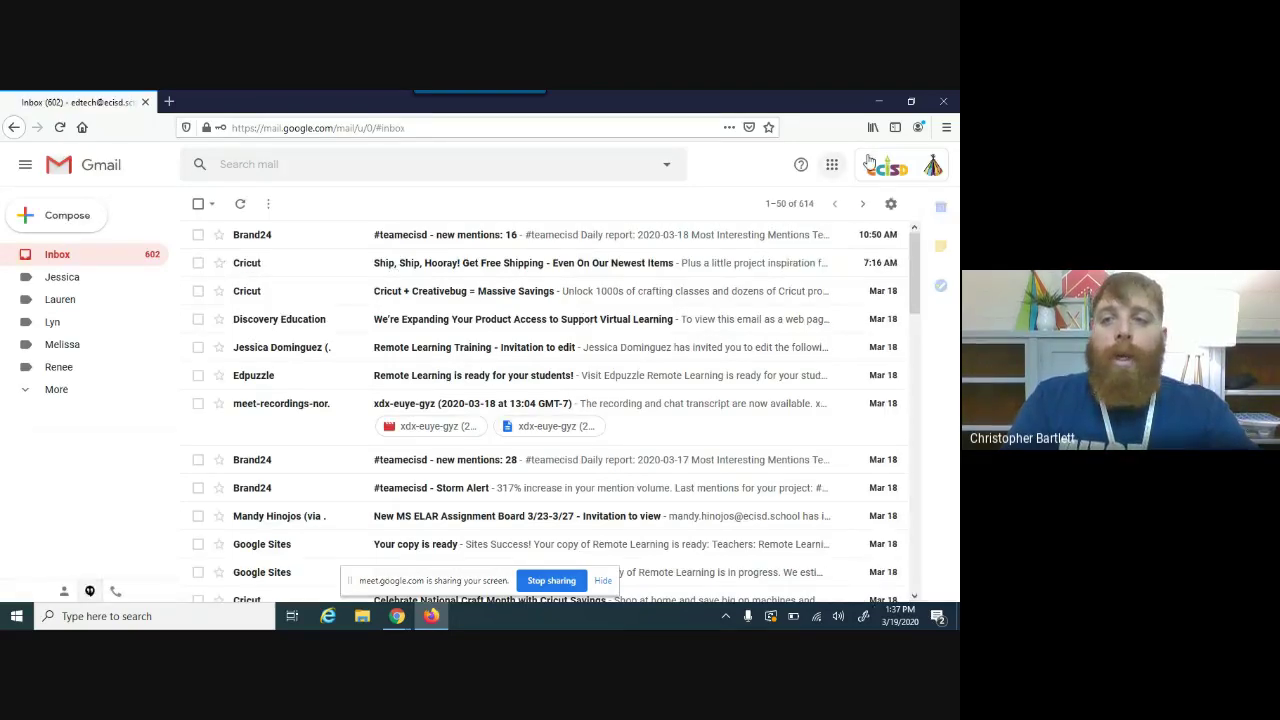
Step: Open Classroom from the Google apps grid and join the Bartlett Spring 2020 class as the student
{"action": "left_click", "coordinate": [831, 164]}
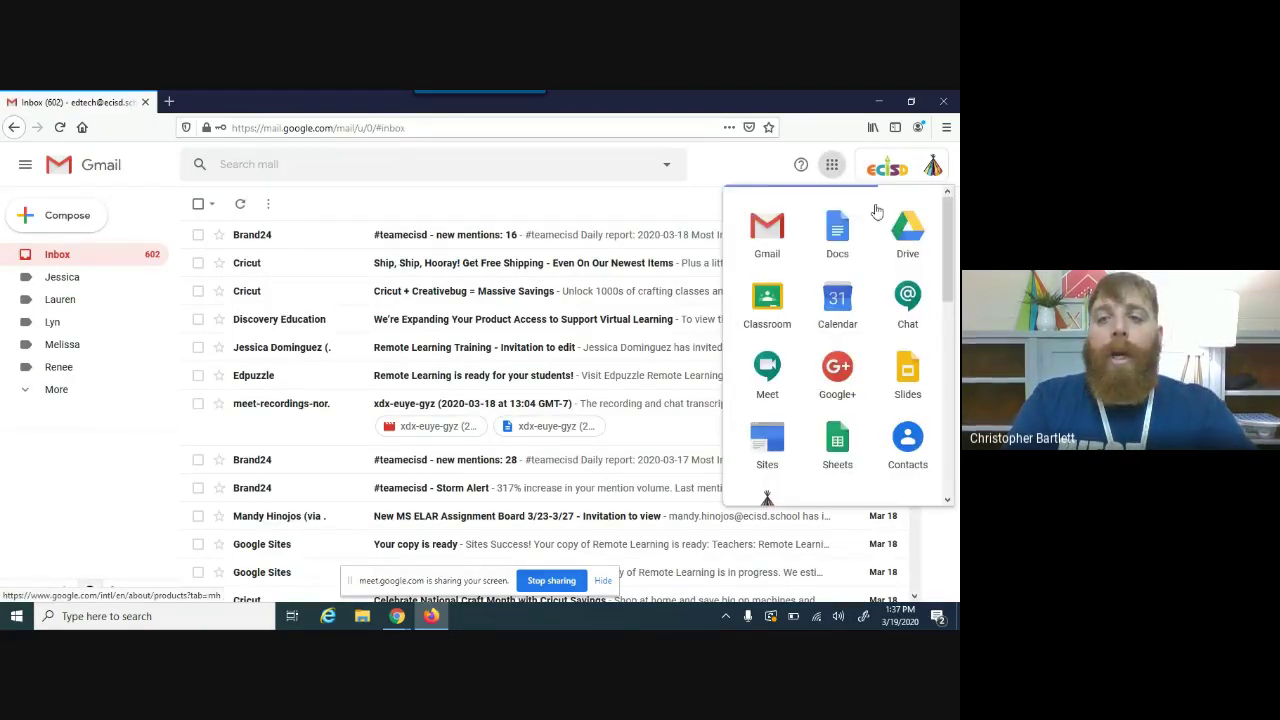
{"action": "left_click", "coordinate": [775, 290]}
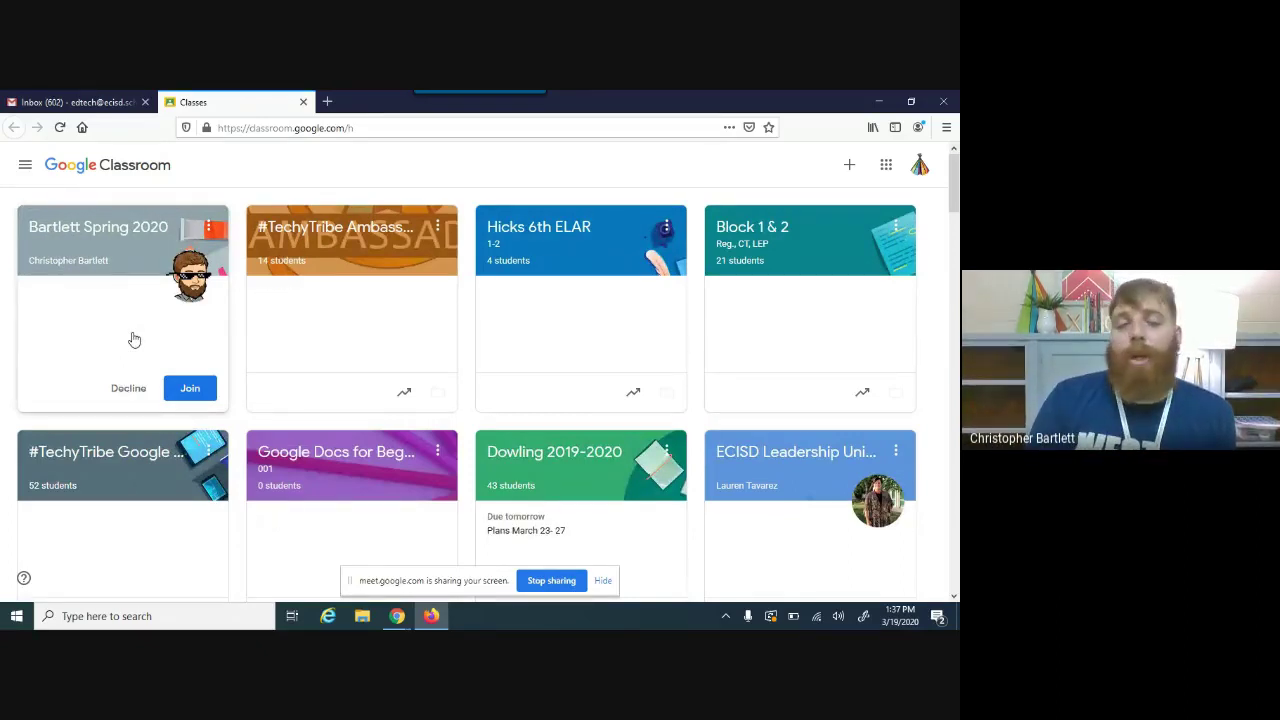
{"action": "left_click", "coordinate": [196, 394]}
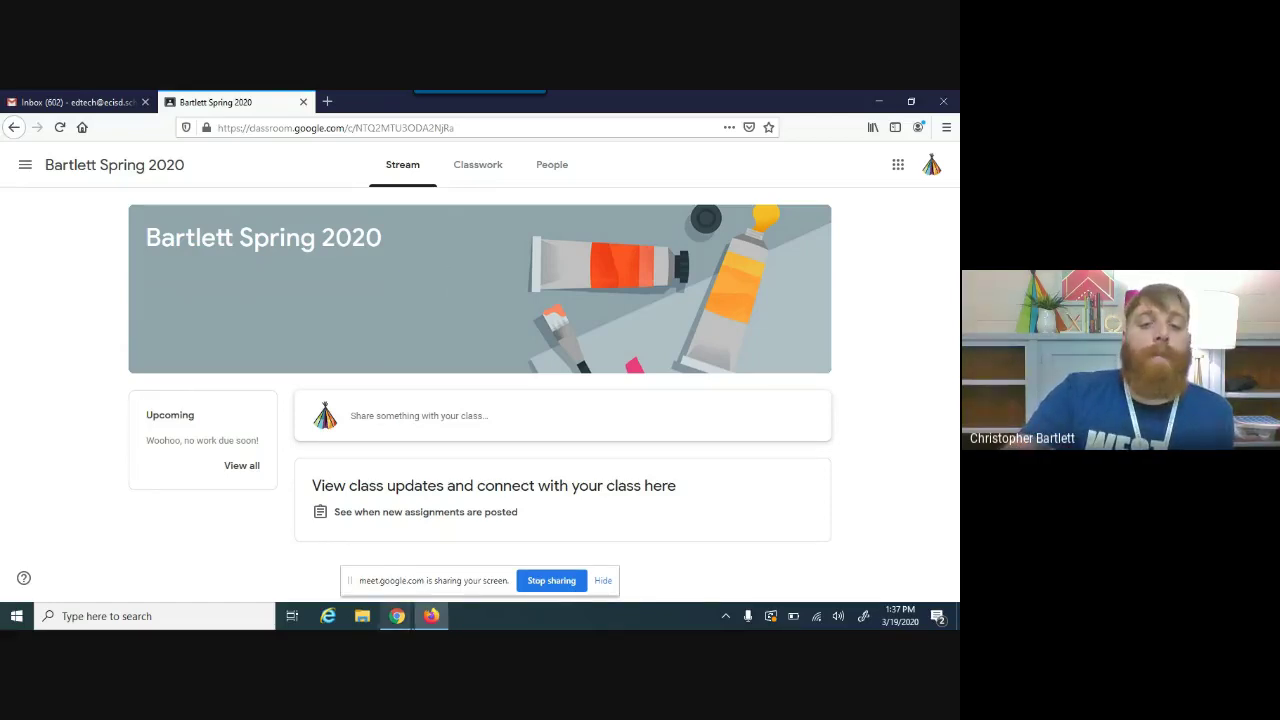
{"action": "mouse_move", "coordinate": [406, 624]}
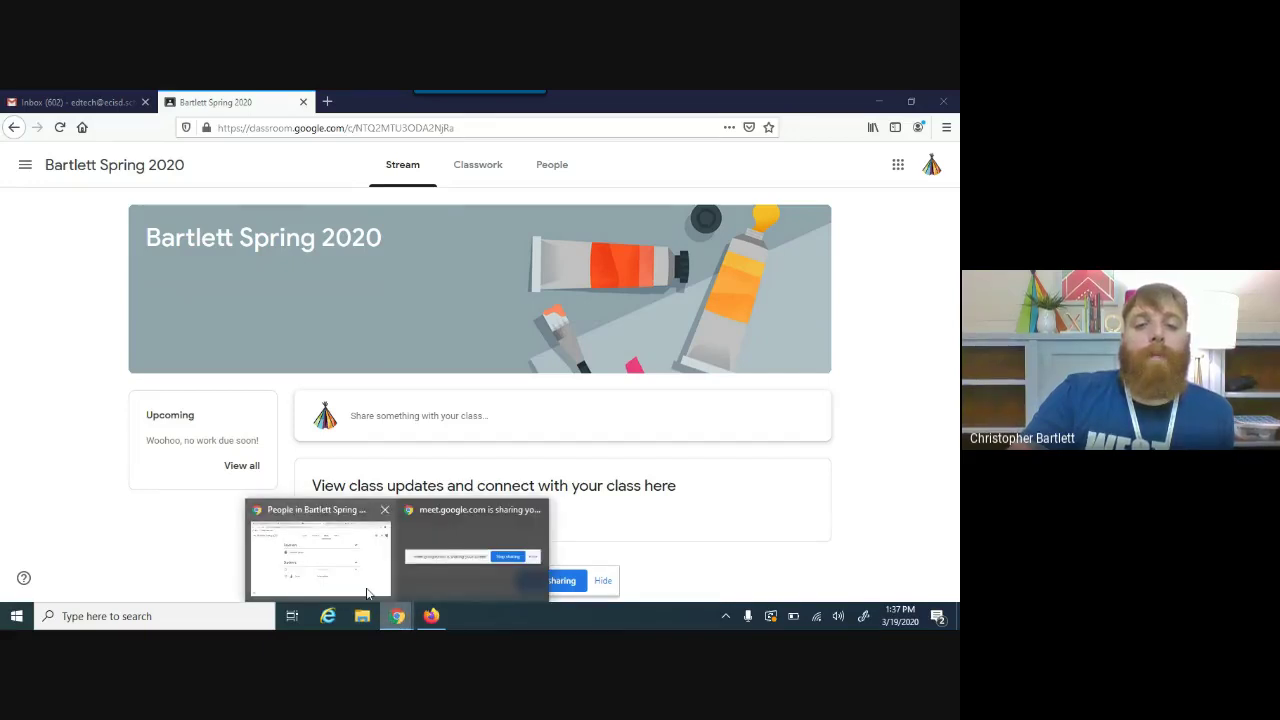
Step: Bring the teacher's Chrome window back and show the Bartlett Spring 2020 Stream page
{"action": "left_click", "coordinate": [367, 593]}
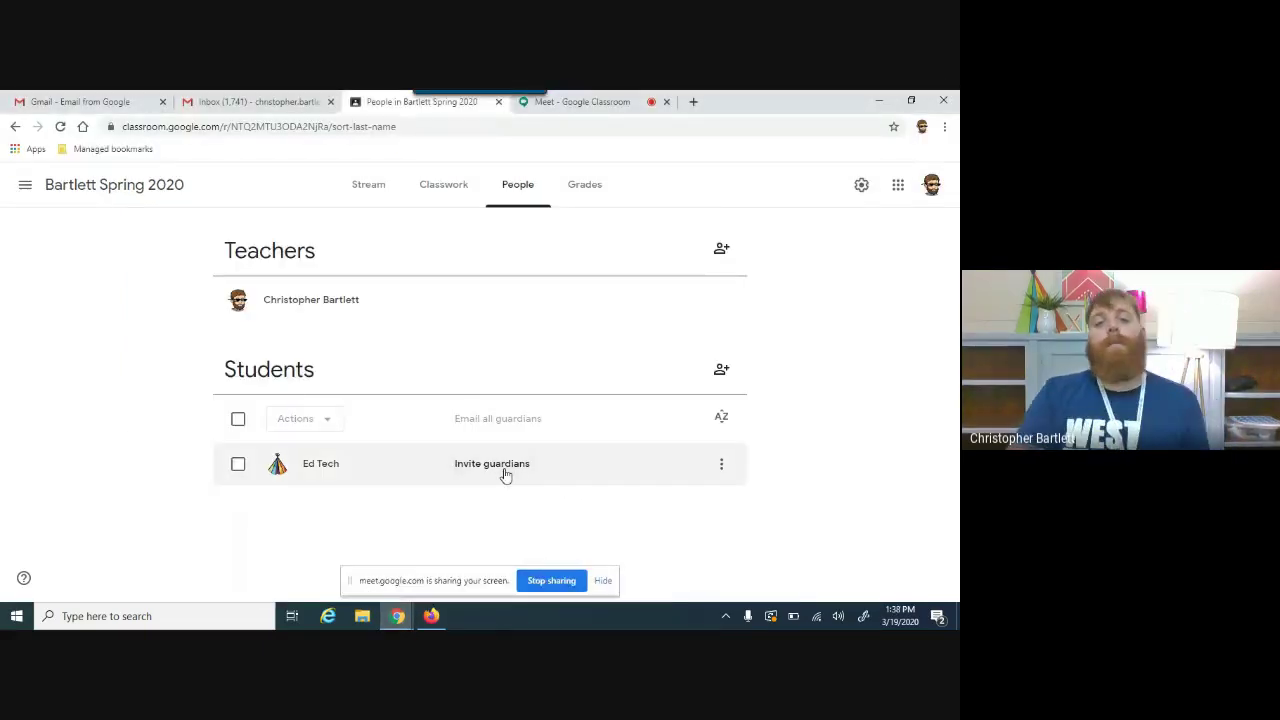
{"action": "left_click", "coordinate": [370, 185]}
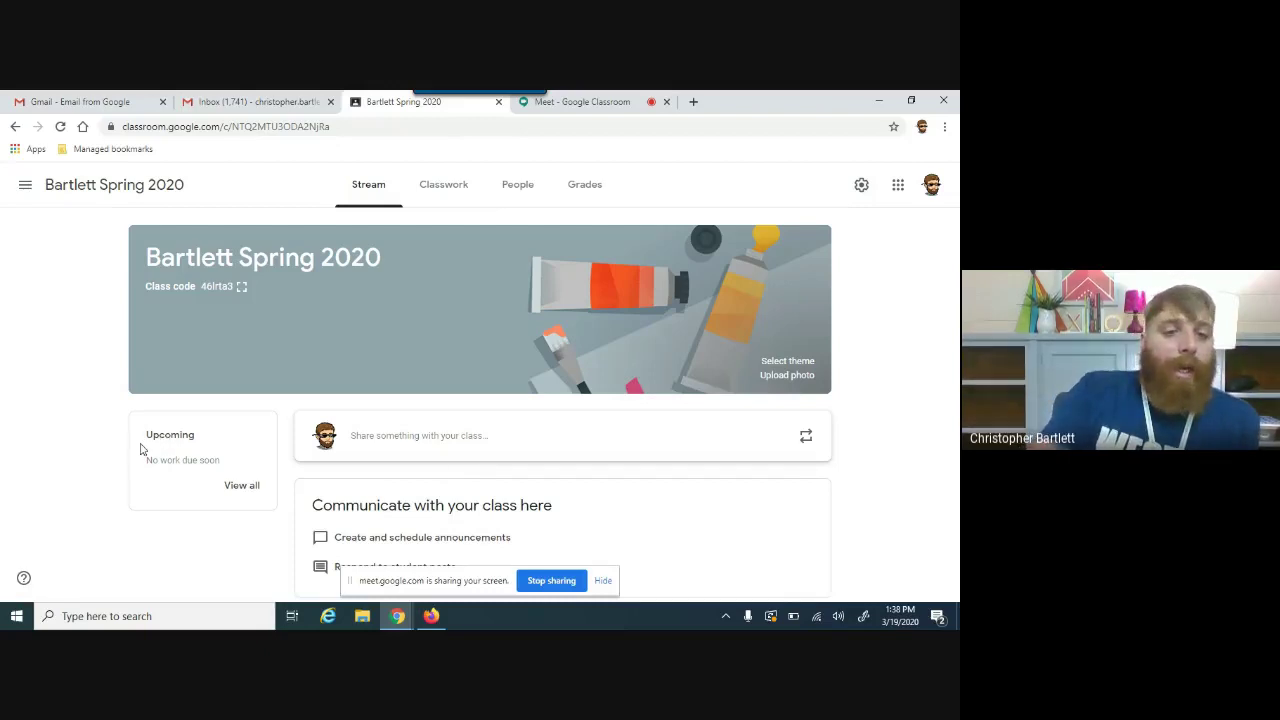
{"action": "left_click_drag", "start_coordinate": [143, 449], "coordinate": [214, 503]}
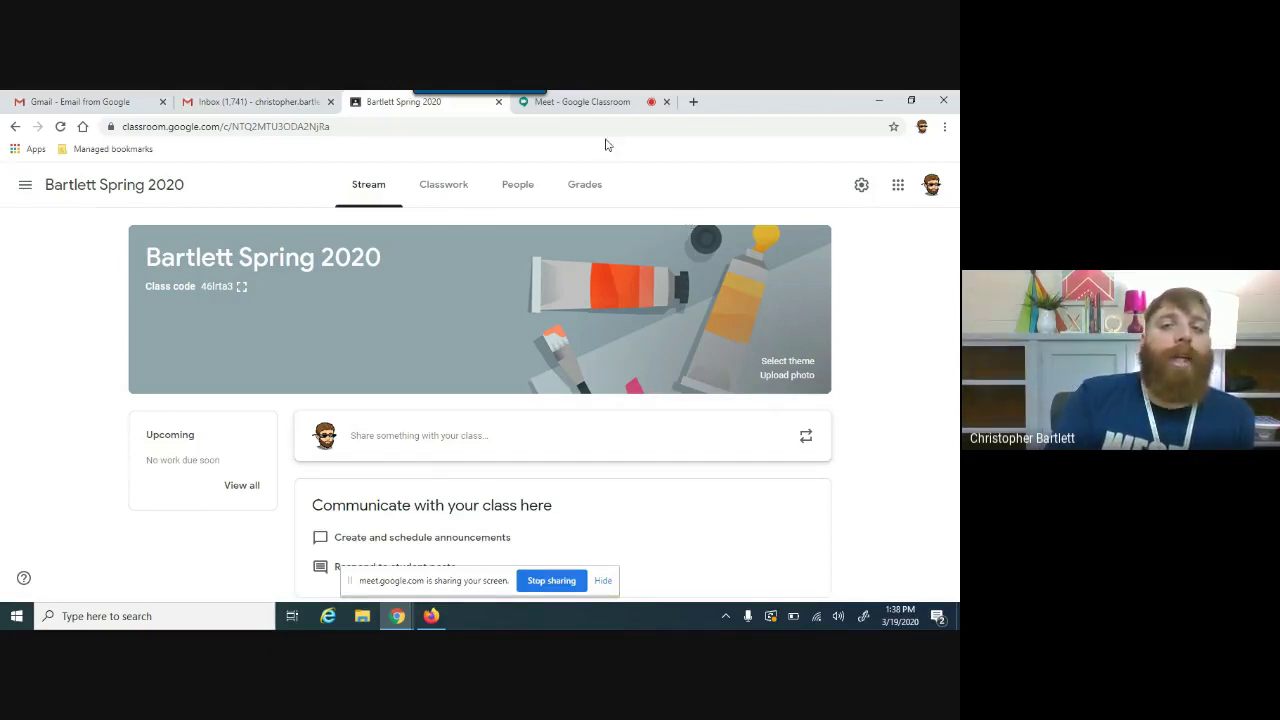
{"action": "left_click", "coordinate": [589, 102]}
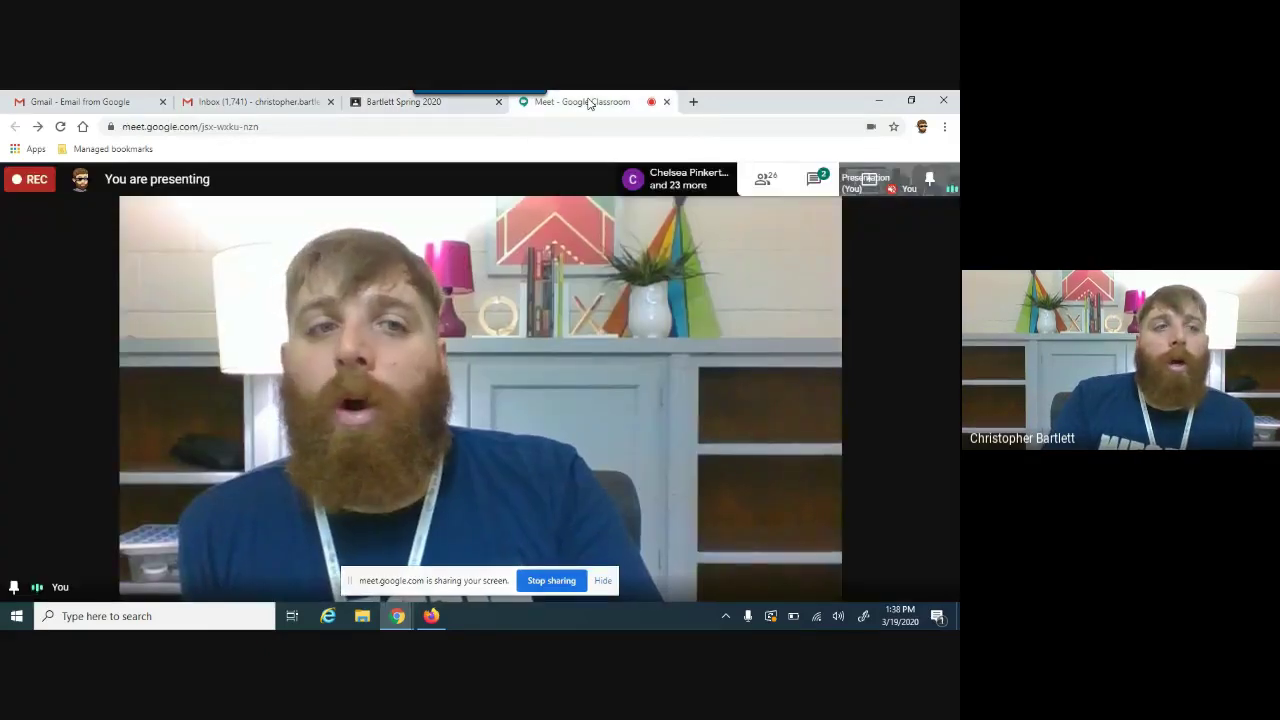
{"action": "left_click", "coordinate": [388, 100]}
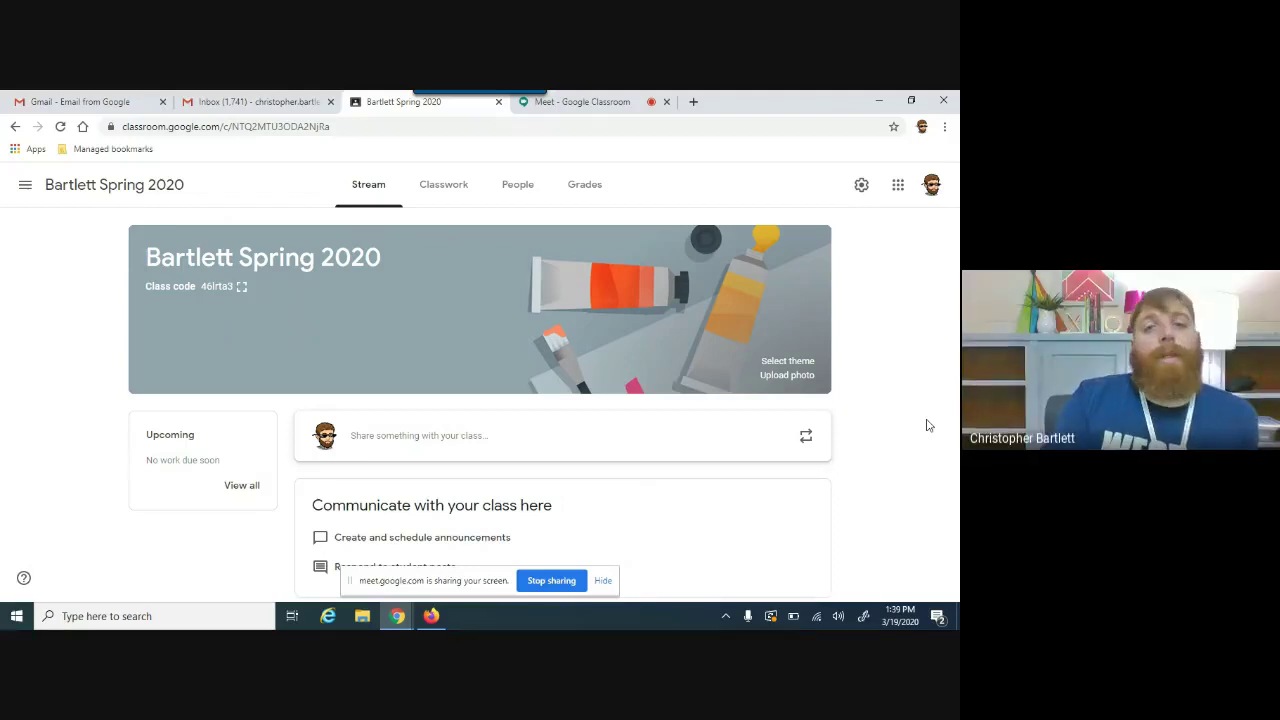
Step: Switch to the Meet call tab, then on to the Gmail inbox tab
{"action": "left_click", "coordinate": [601, 104]}
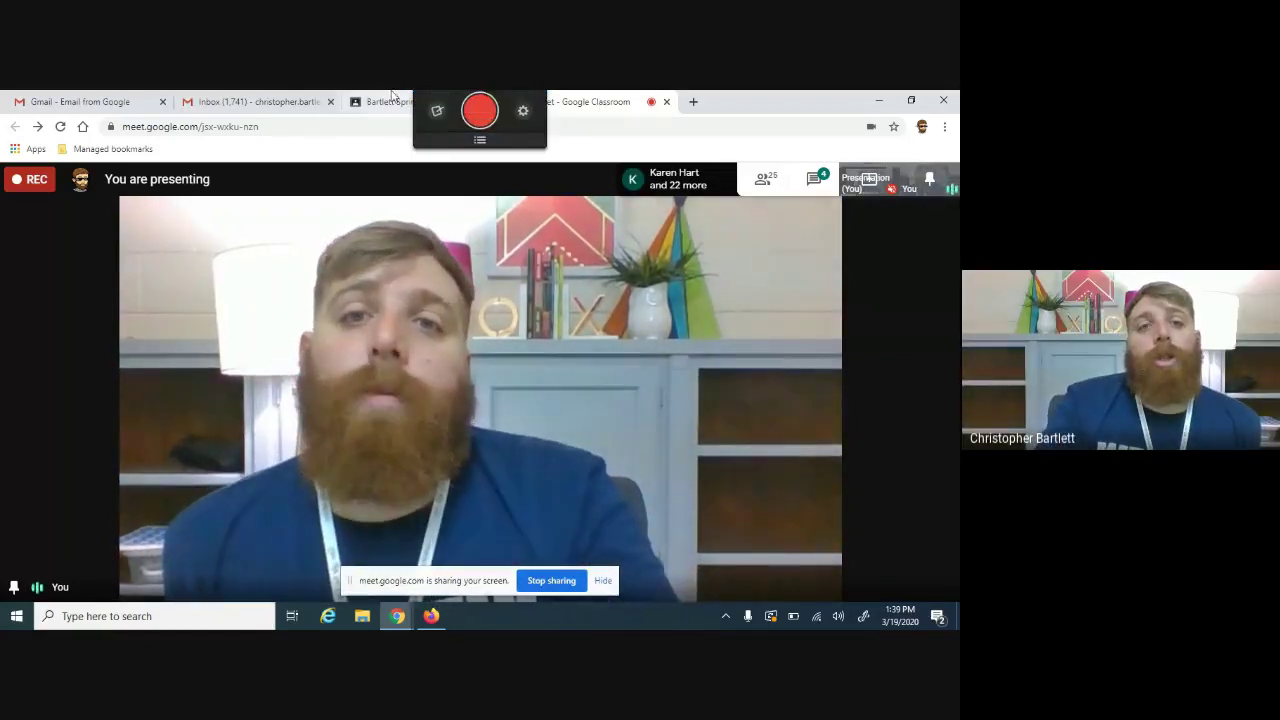
{"action": "left_click", "coordinate": [312, 104]}
Step: Check the Bartlett Spring 2020 People page and invite dialog, cancel without inviting, then return to Meet
{"action": "left_click", "coordinate": [382, 106]}
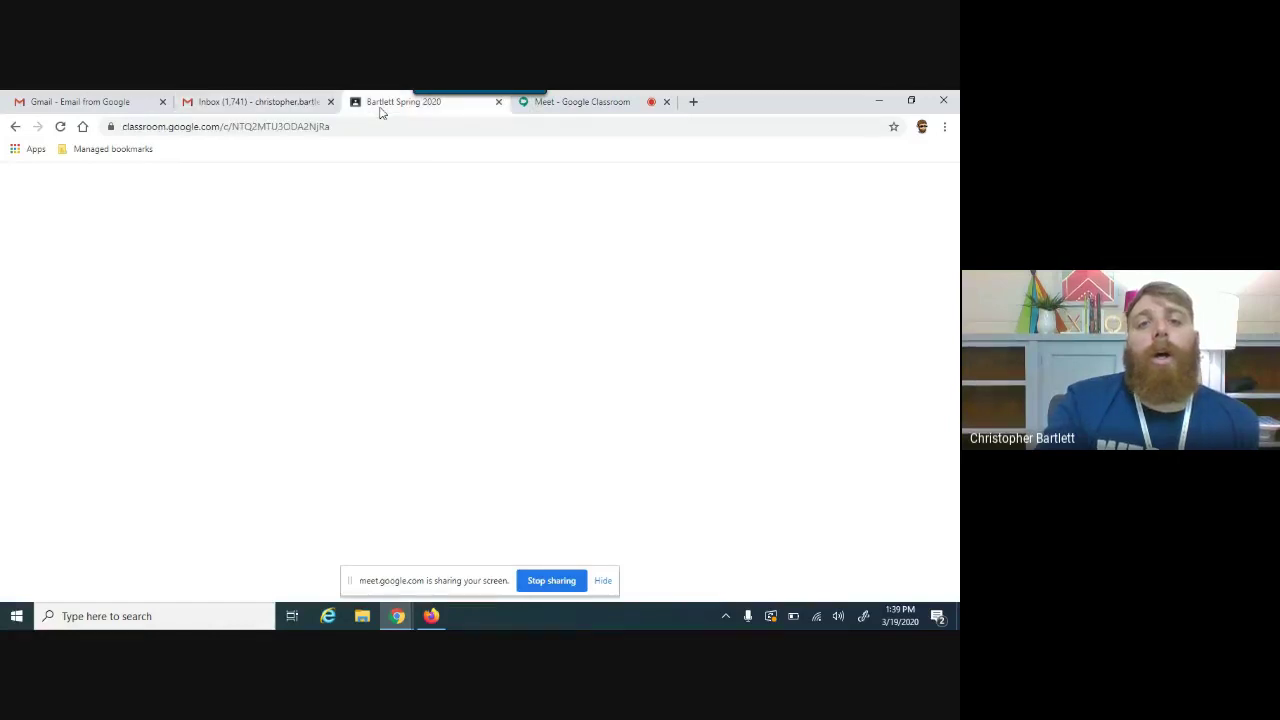
{"action": "left_click", "coordinate": [517, 183]}
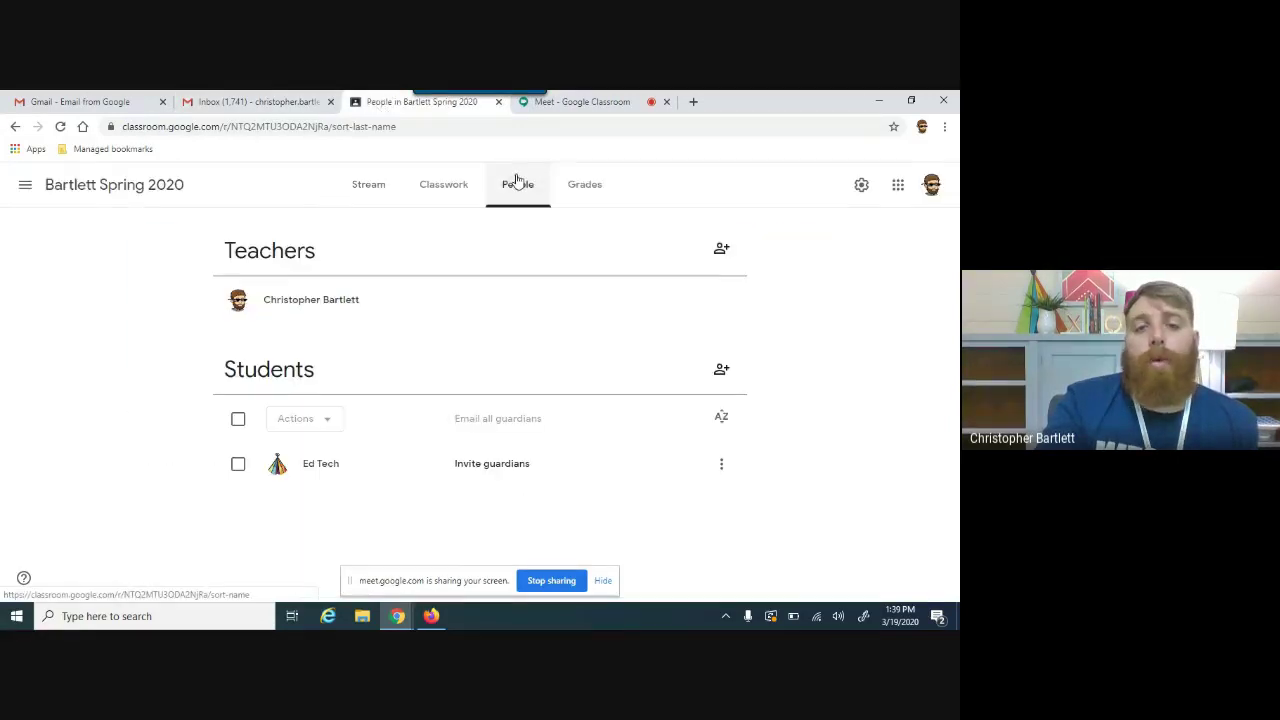
{"action": "left_click", "coordinate": [712, 374]}
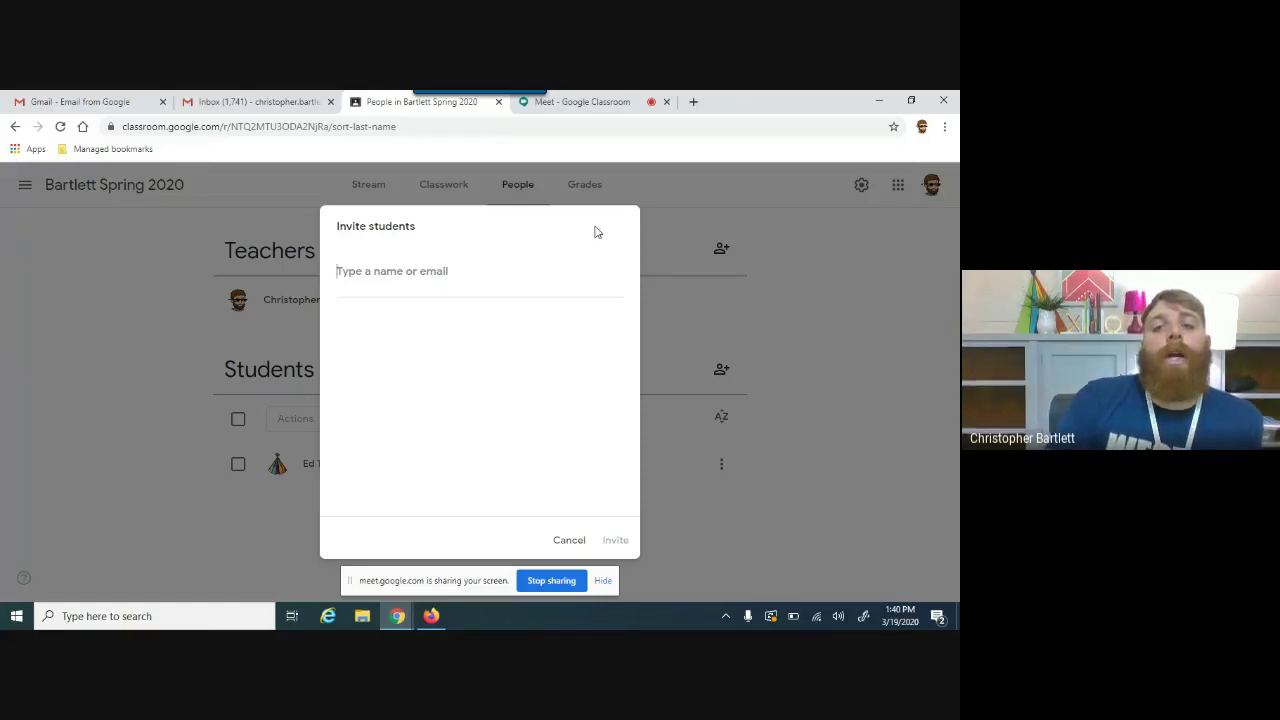
{"action": "left_click", "coordinate": [568, 540]}
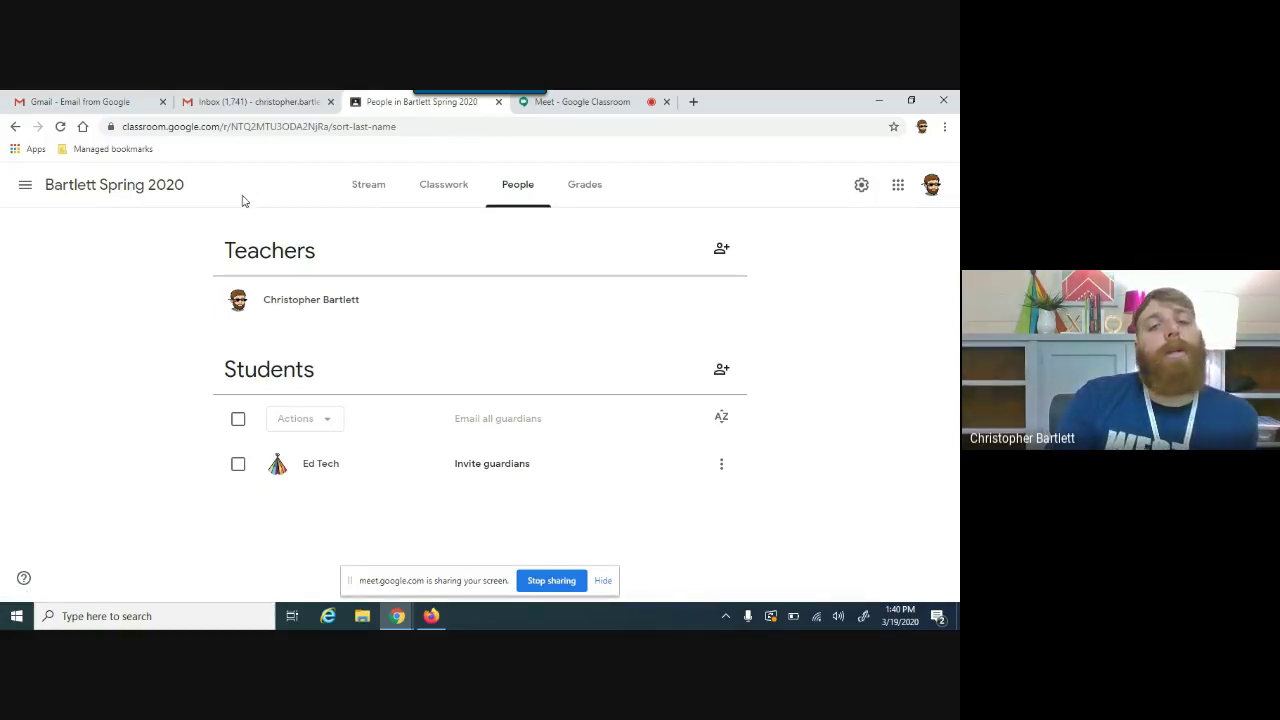
{"action": "left_click", "coordinate": [450, 210]}
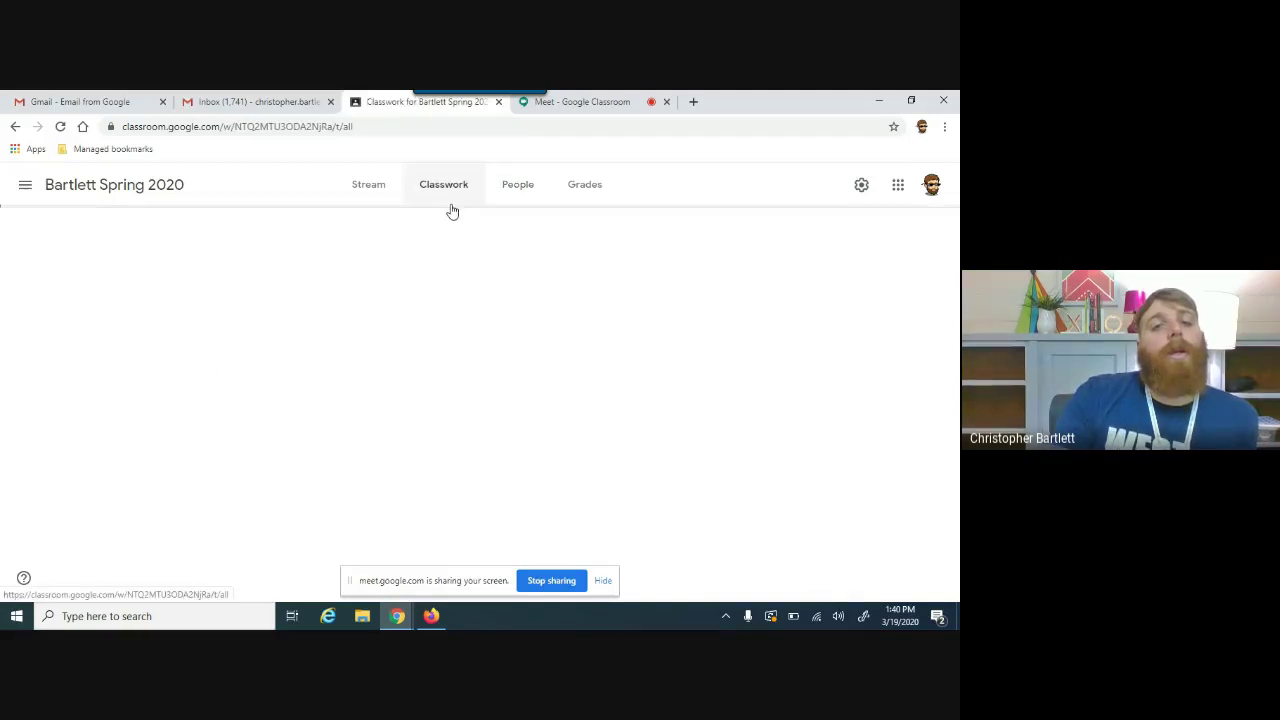
{"action": "left_click", "coordinate": [530, 188]}
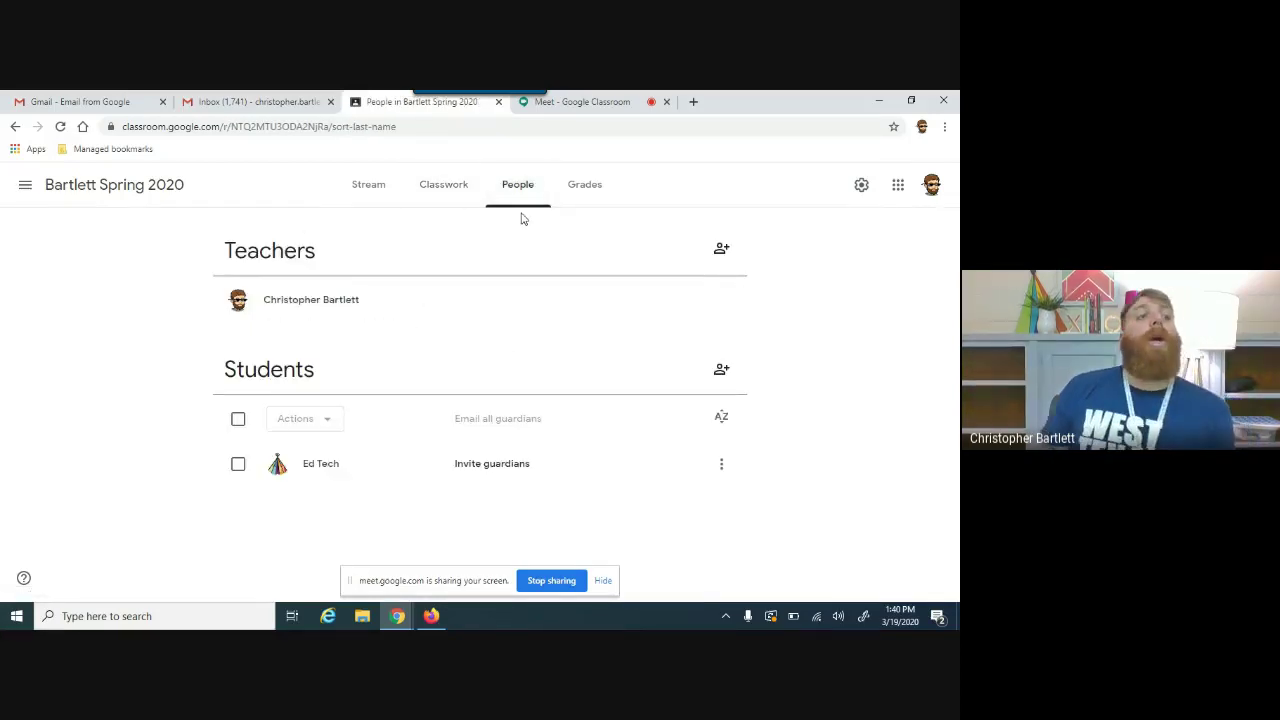
{"action": "left_click", "coordinate": [614, 101]}
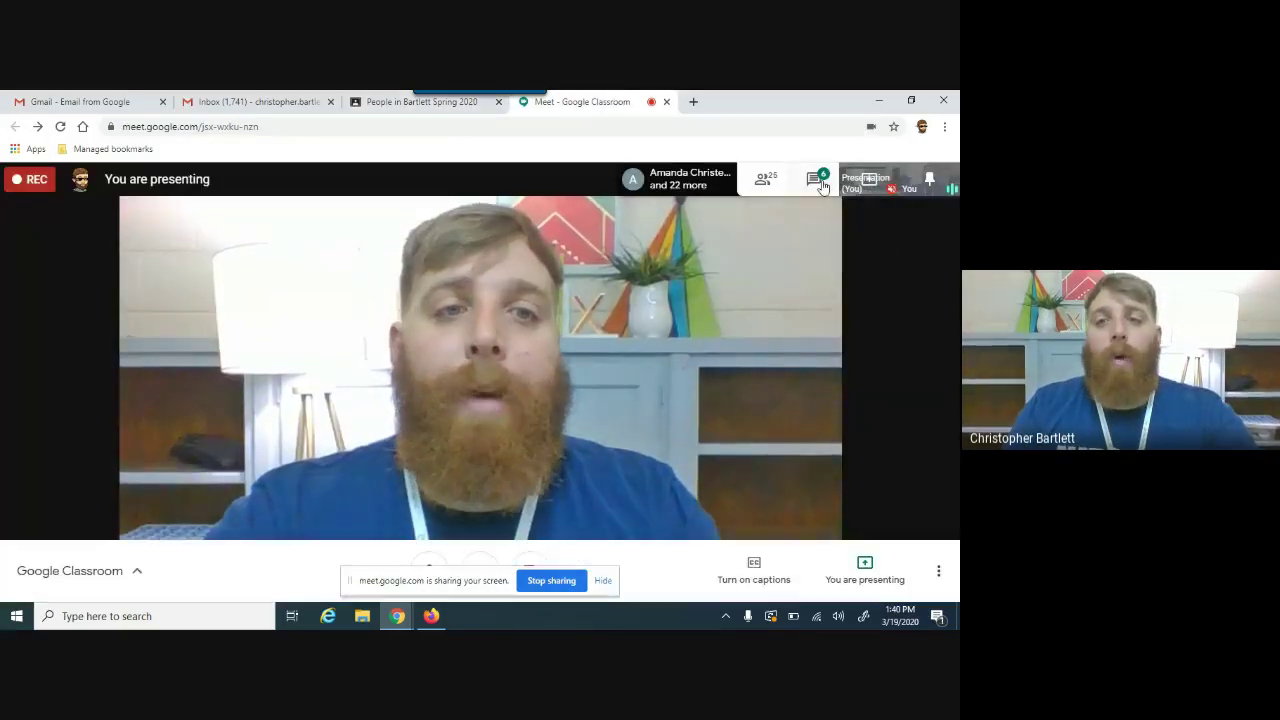
Step: Read participants' questions in the Meet chat, then start a new browser tab
{"action": "left_click", "coordinate": [816, 180]}
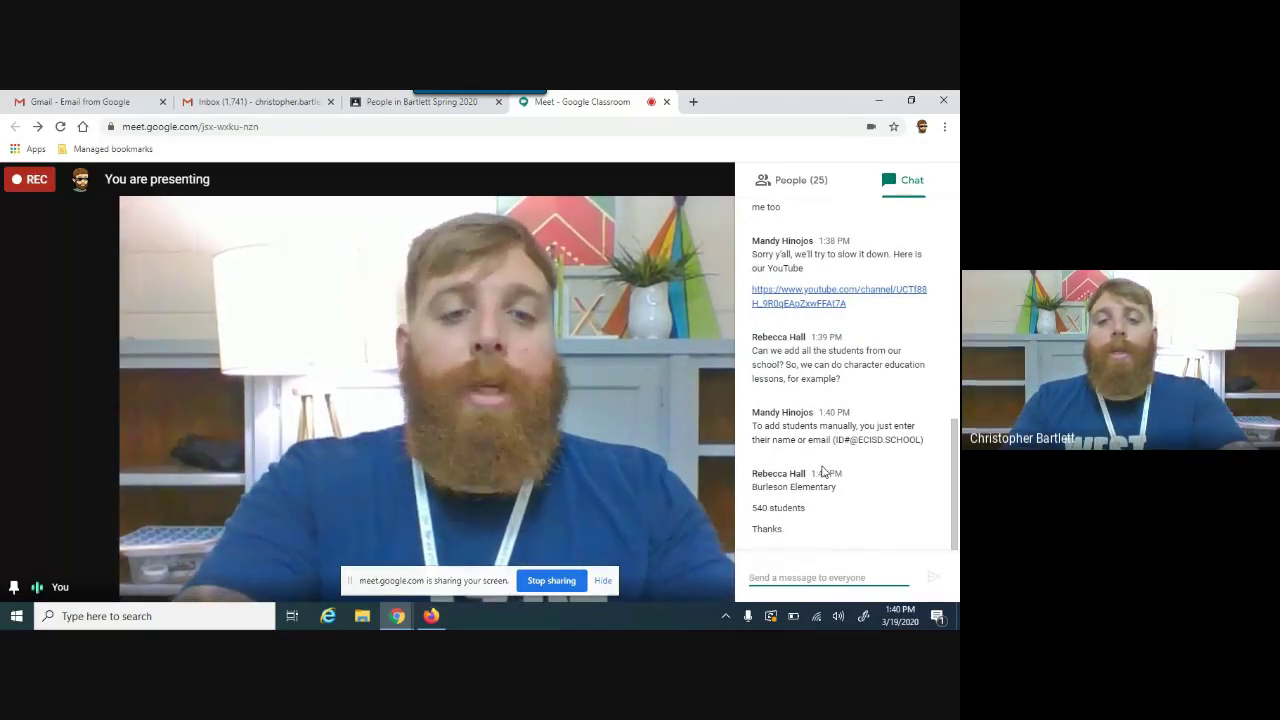
{"action": "key", "text": "ctrl+t"}
Step: Search Google for 'limit of students that can be in a google classroom'
{"action": "type", "text": "wha"}
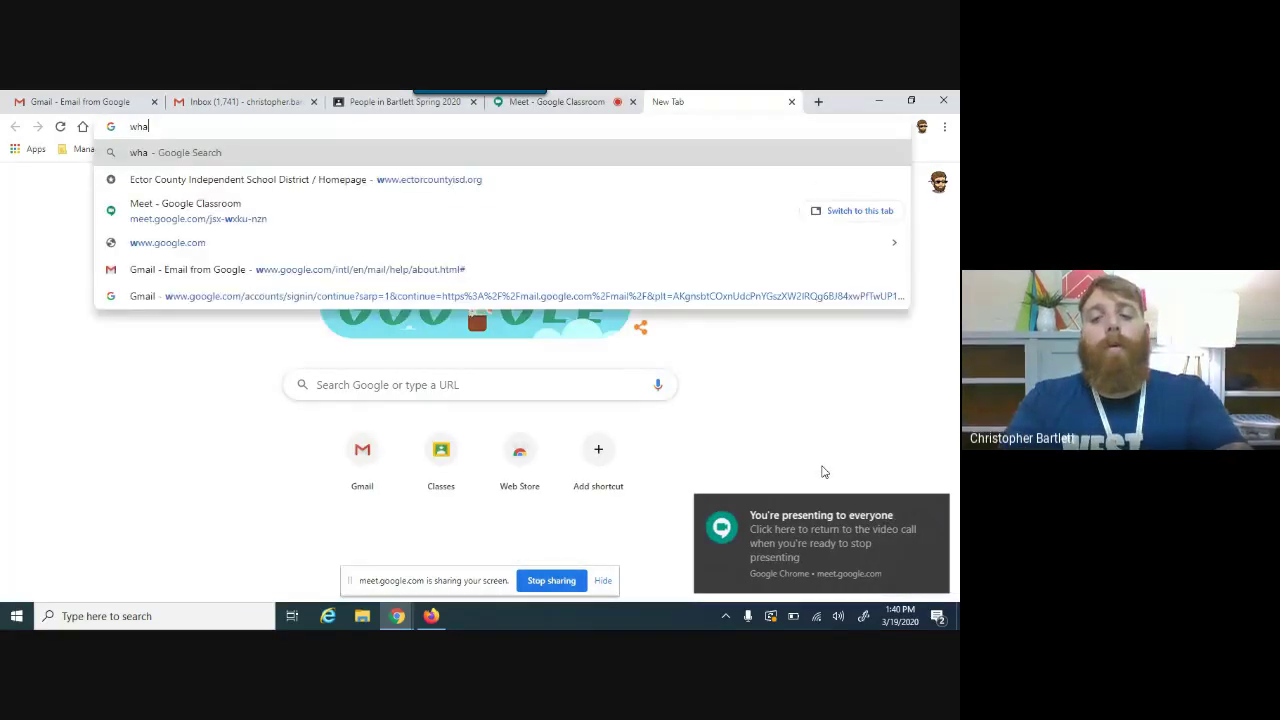
{"action": "type", "text": "t is the cap"}
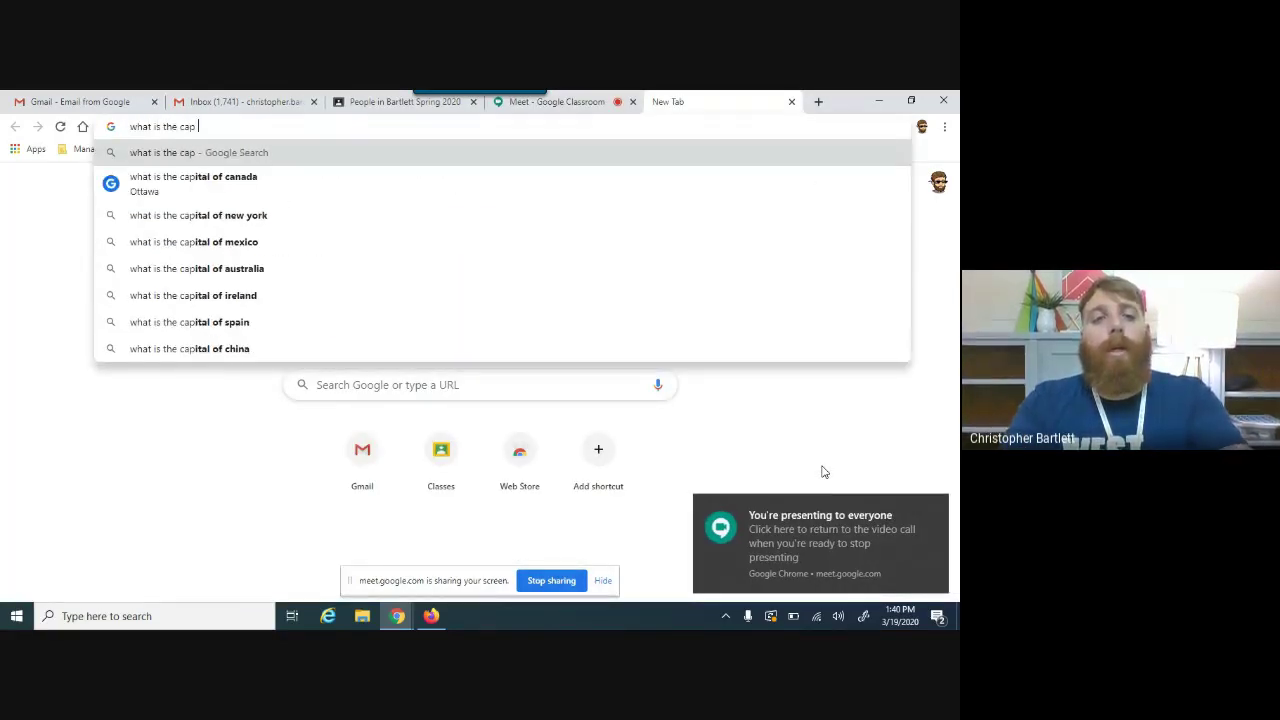
{"action": "key", "text": "BackSpace"}
{"action": "key", "text": "BackSpace"}
{"action": "key", "text": "BackSpace"}
{"action": "type", "text": "limit of students that can be in a google classroom"}
{"action": "key", "text": "Return"}
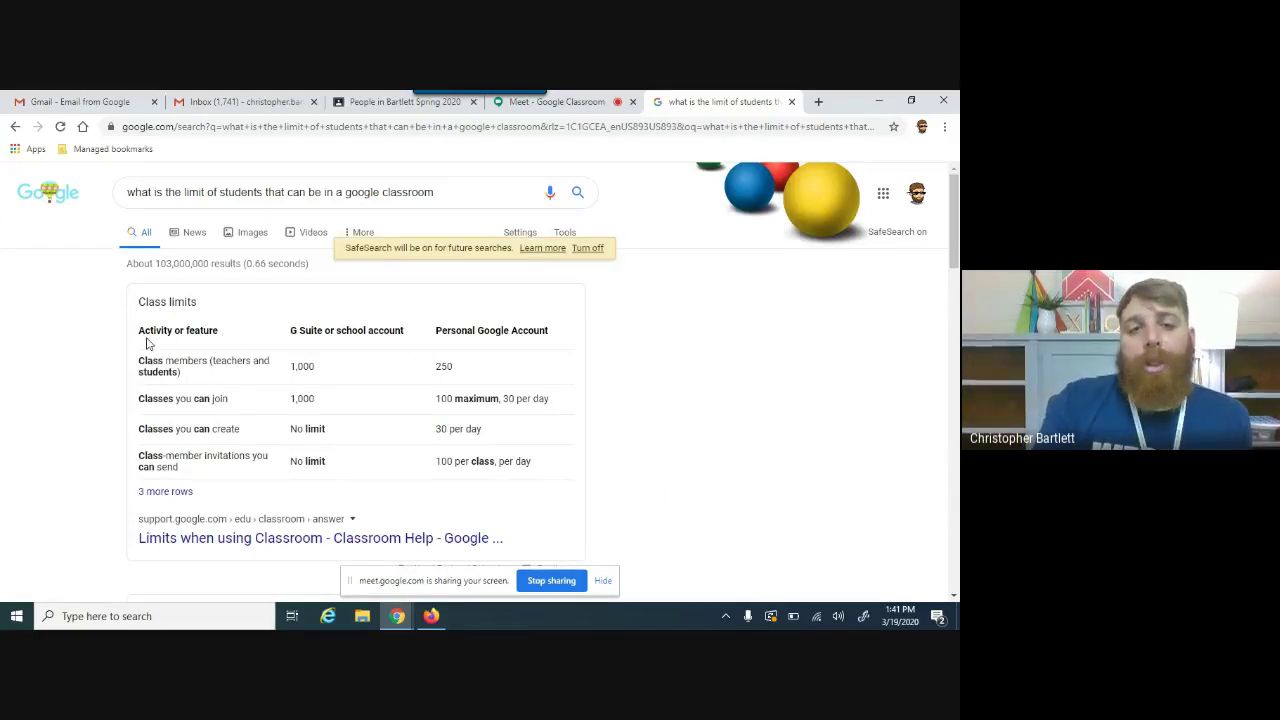
Step: Highlight the 1,000-member school and 250 personal-account limits, then return to the Meet call
{"action": "left_click_drag", "start_coordinate": [277, 338], "coordinate": [338, 410]}
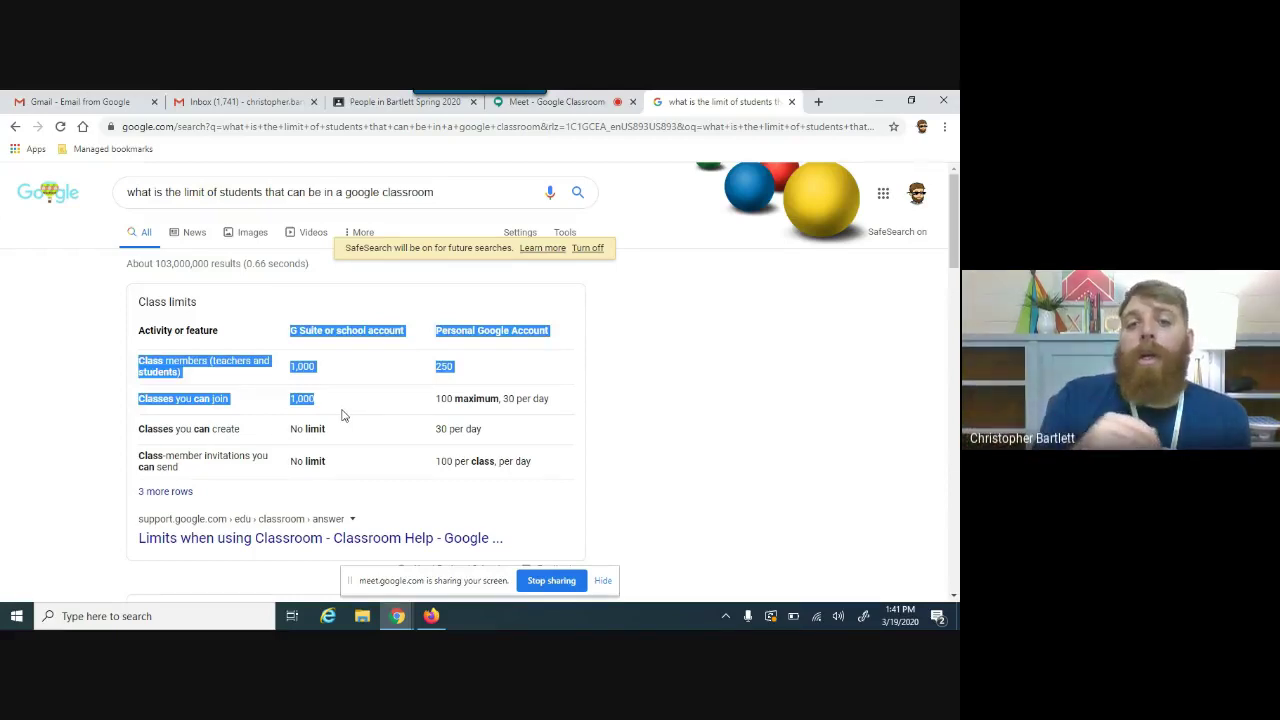
{"action": "left_click", "coordinate": [462, 375]}
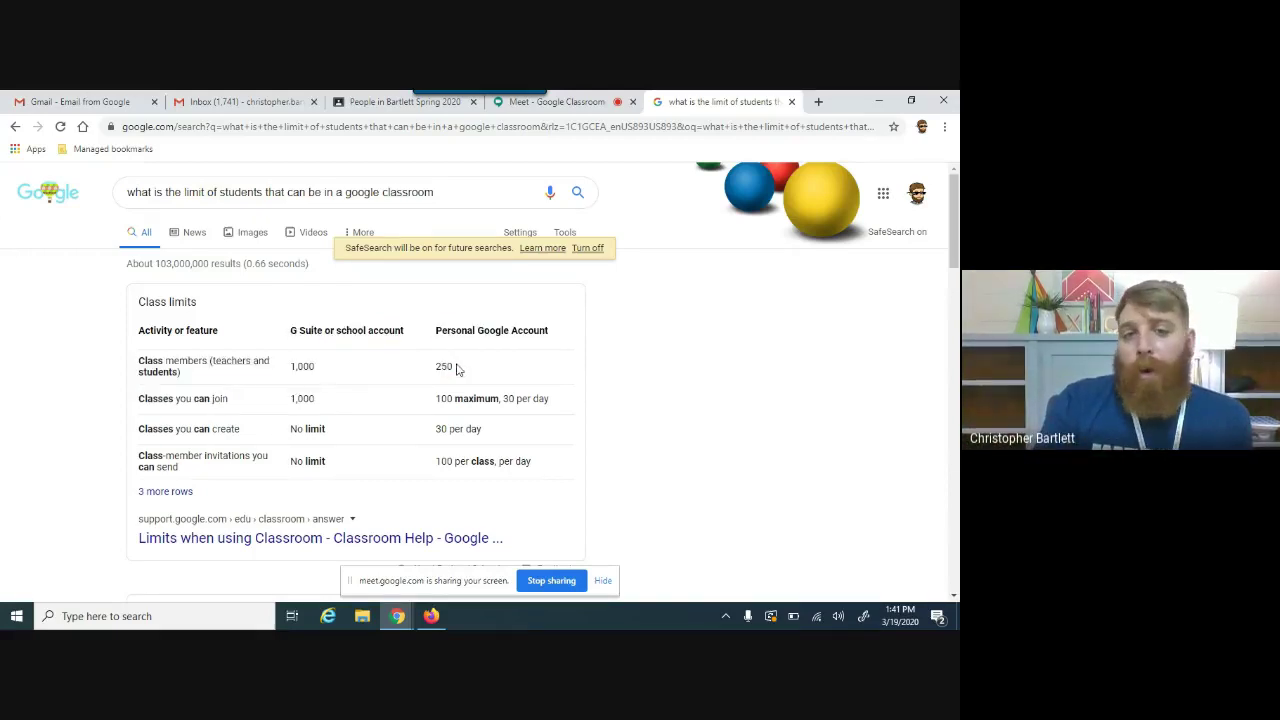
{"action": "left_click_drag", "start_coordinate": [447, 380], "coordinate": [434, 365]}
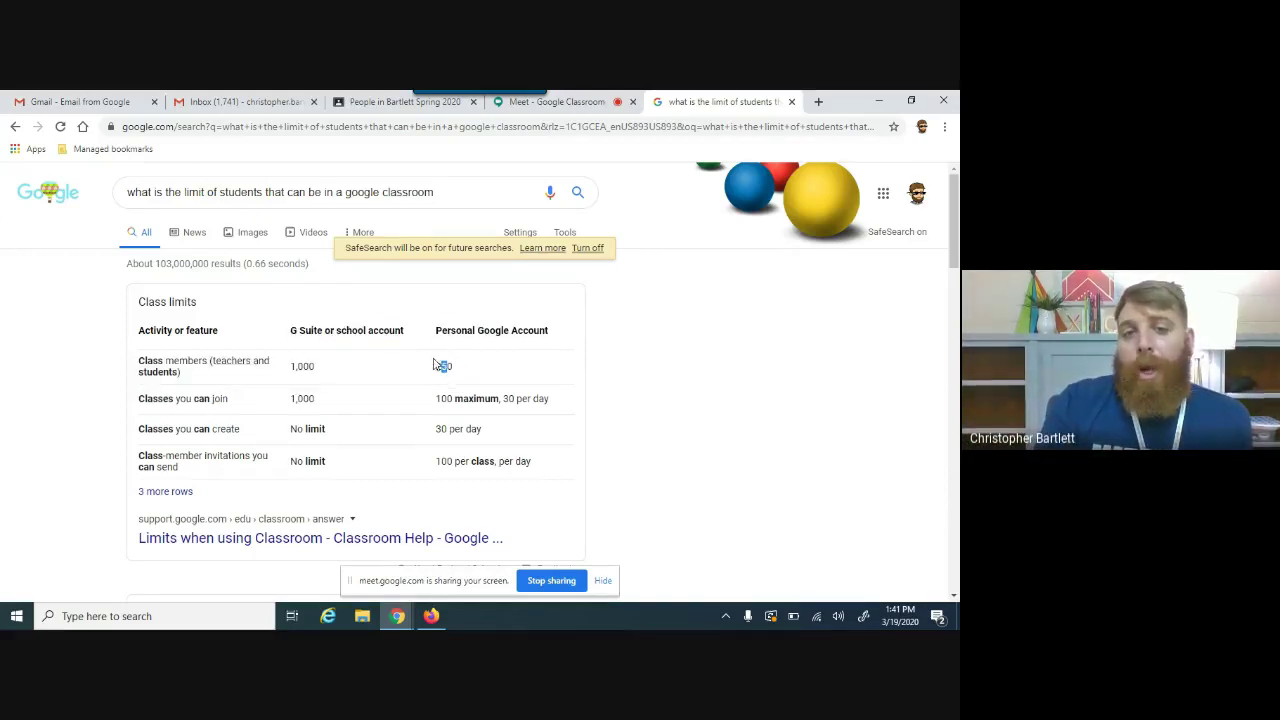
{"action": "left_click", "coordinate": [266, 377]}
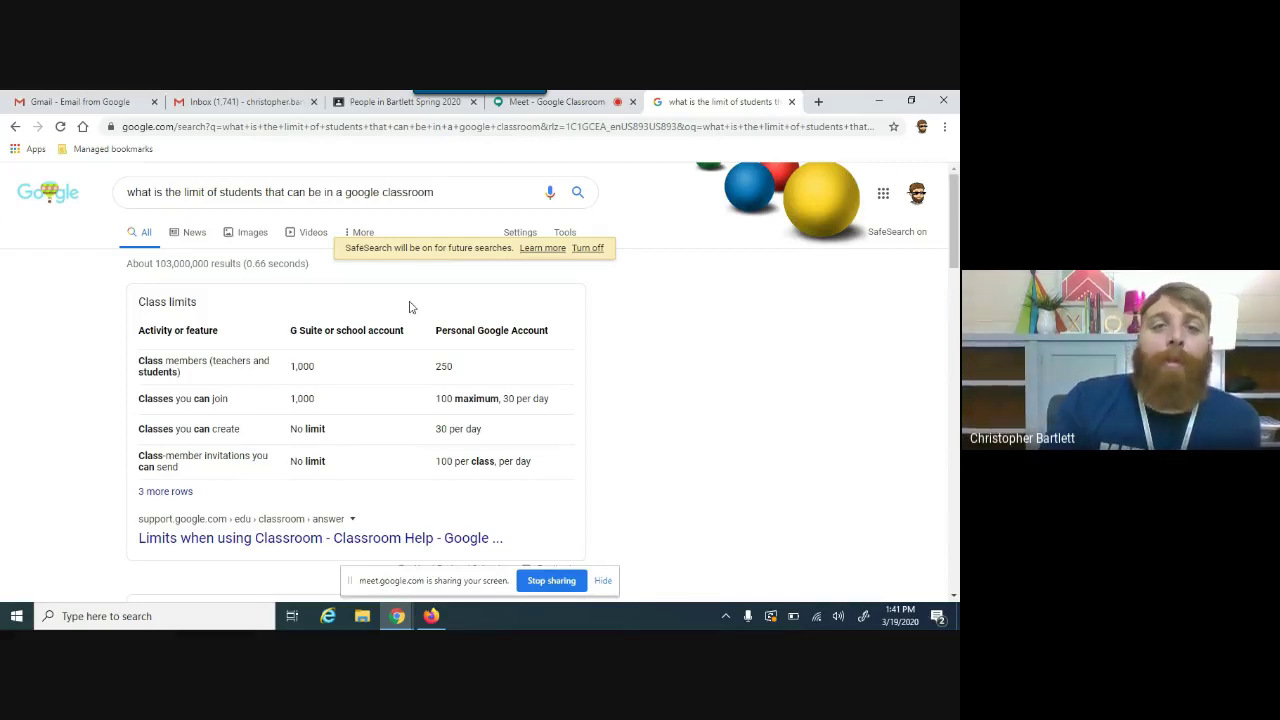
{"action": "mouse_move", "coordinate": [288, 366]}
{"action": "left_mouse_down"}
{"action": "mouse_move", "coordinate": [310, 396]}
{"action": "mouse_move", "coordinate": [310, 366]}
{"action": "left_mouse_up"}
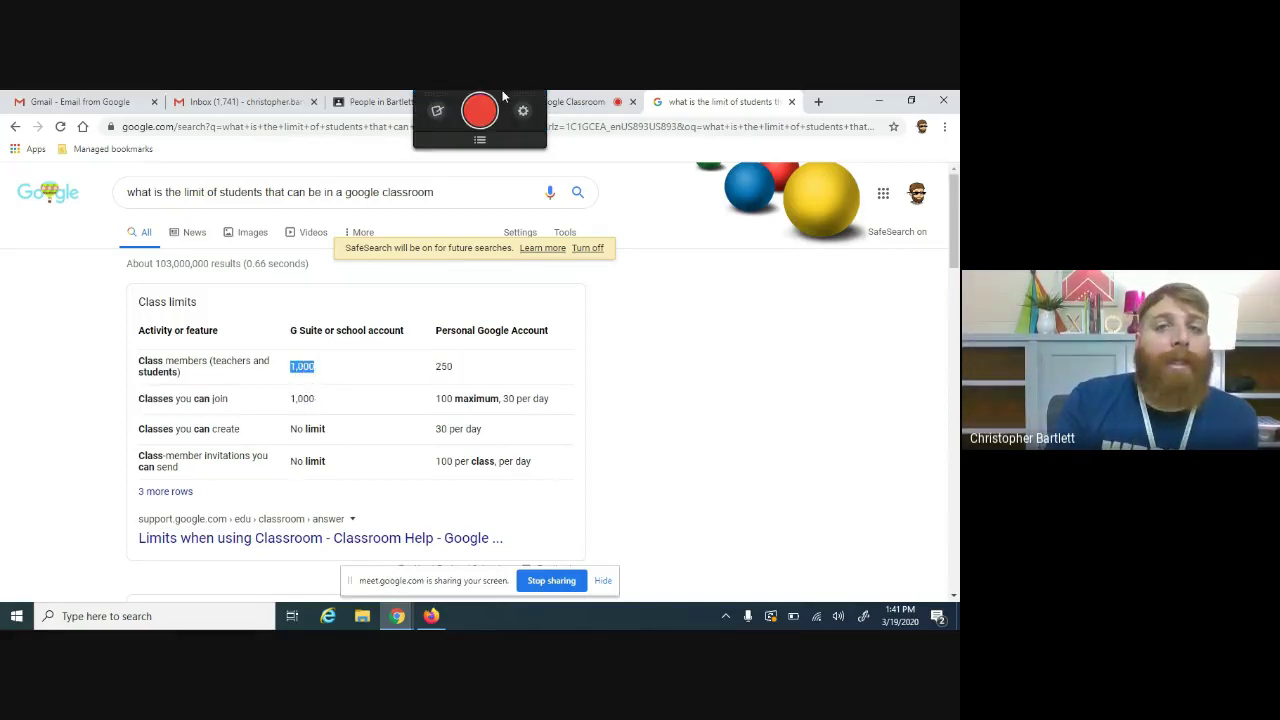
{"action": "left_click", "coordinate": [576, 106]}
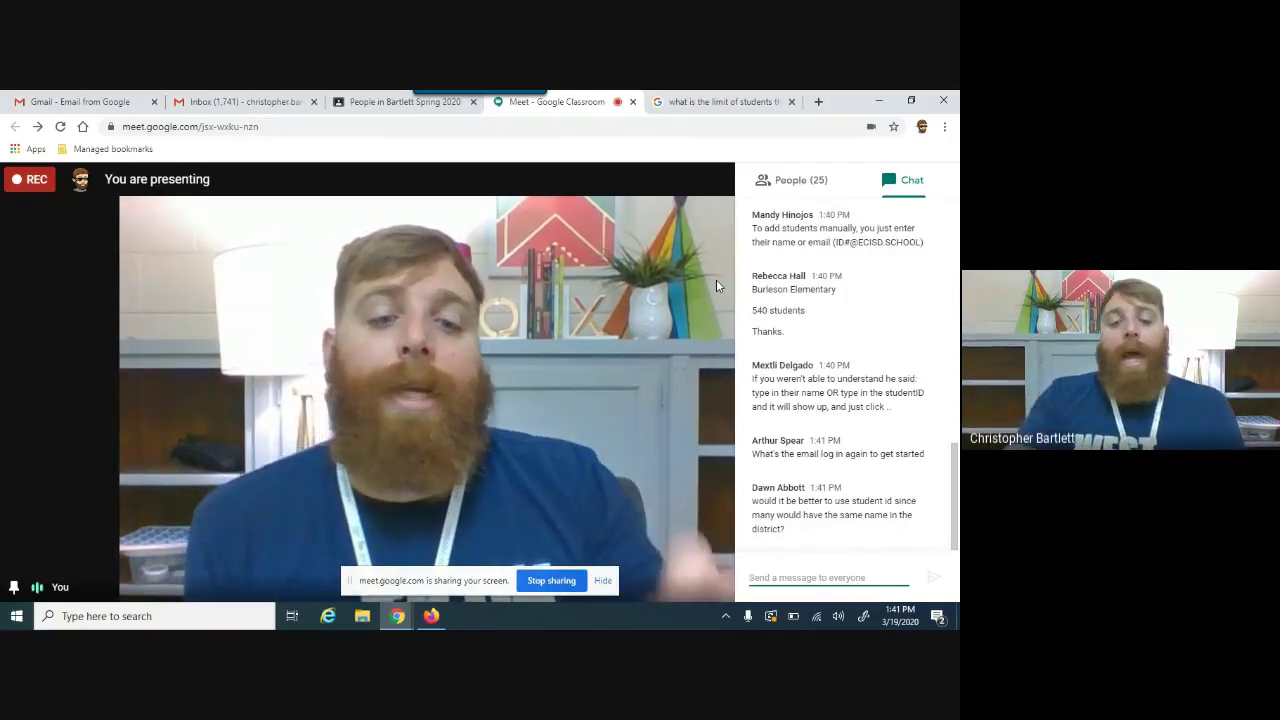
{"action": "type", "text": "firstname.lastname"}
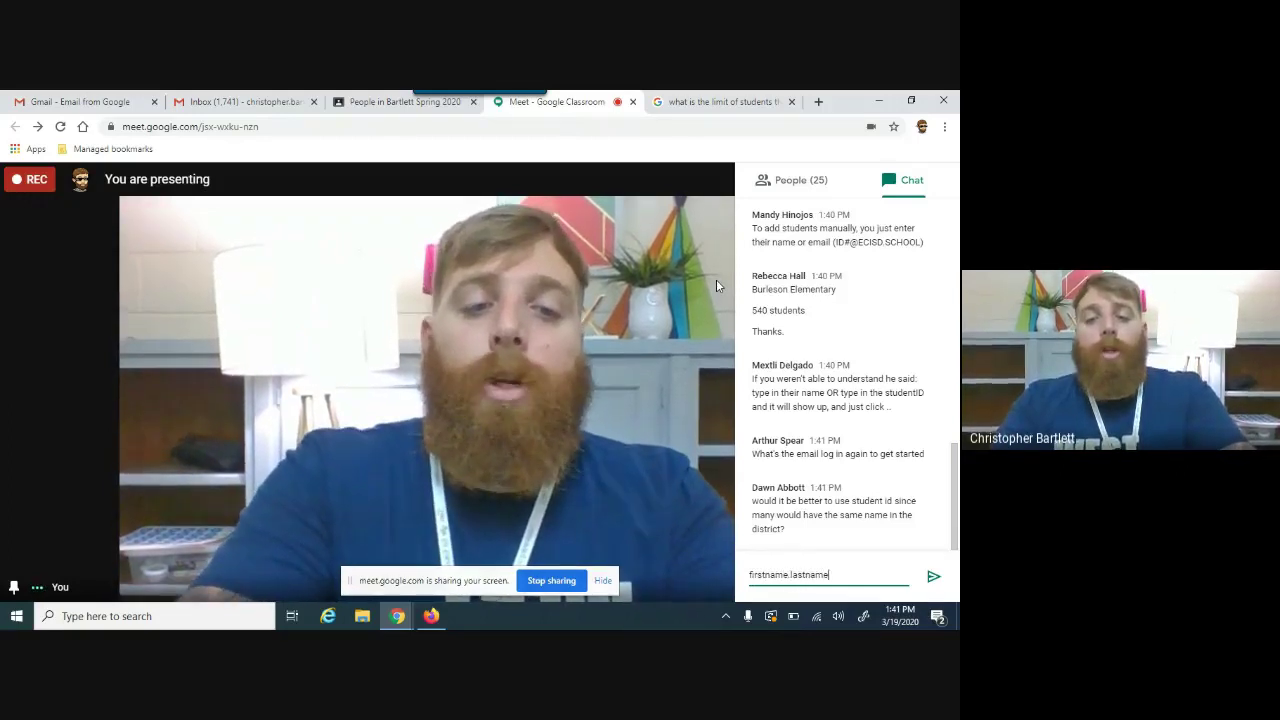
{"action": "type", "text": "@ecisd.school"}
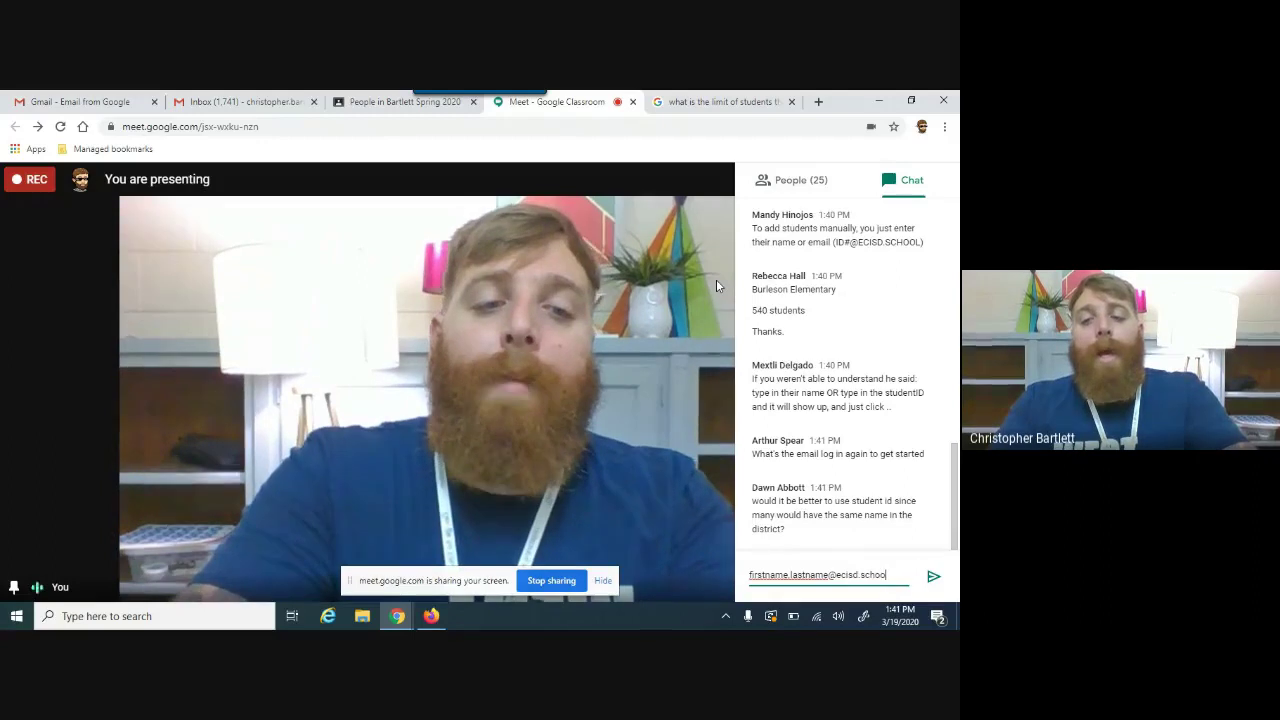
{"action": "key", "text": "Return"}
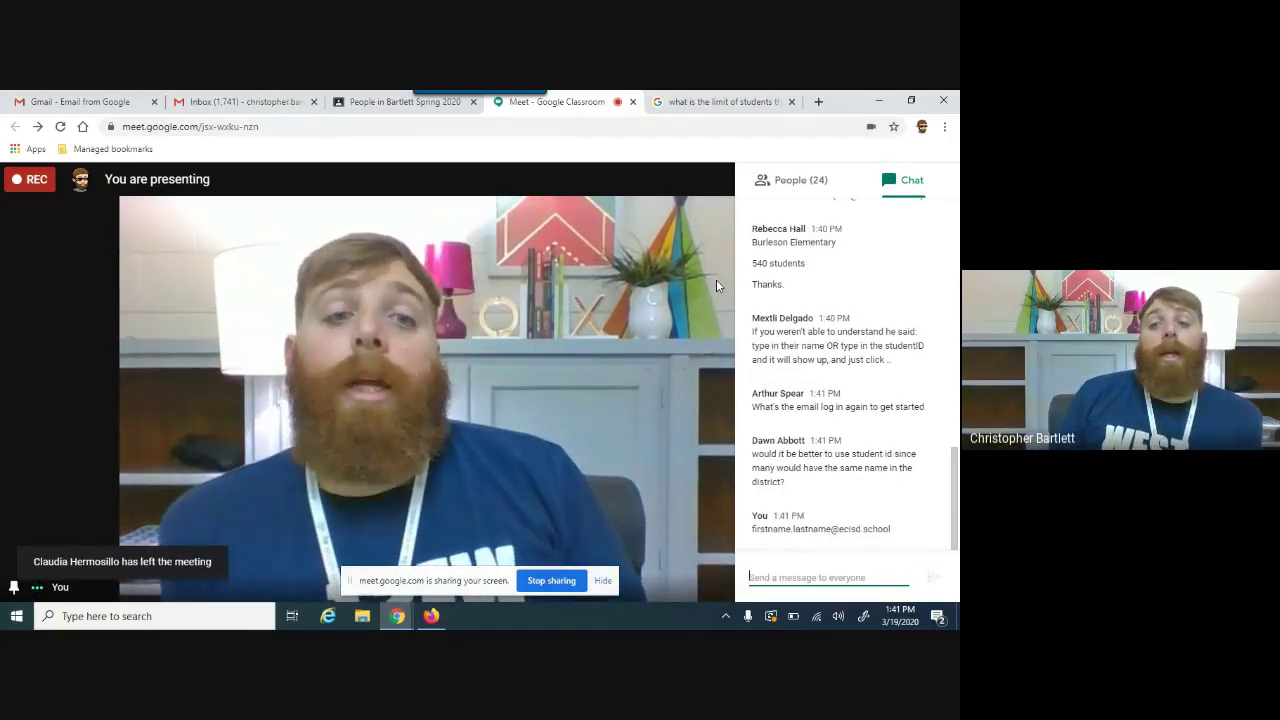
{"action": "type", "text": "idnumber@ecisd.school"}
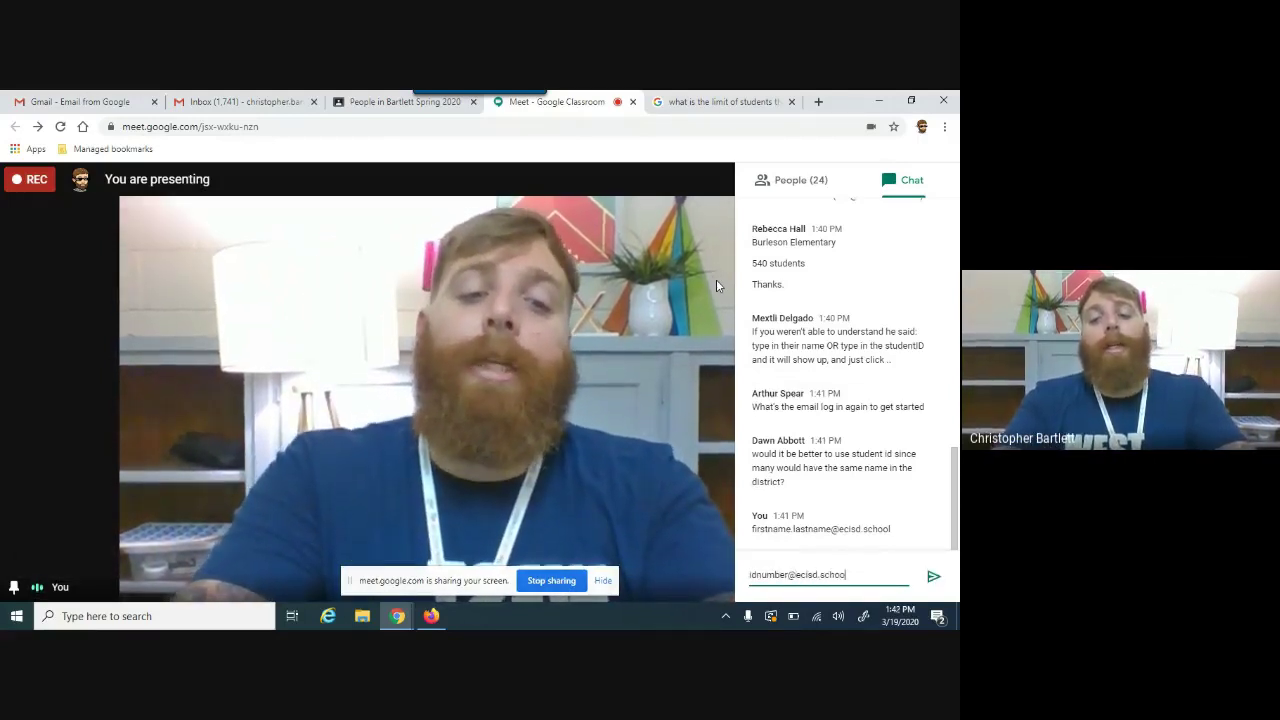
{"action": "key", "text": "Return"}
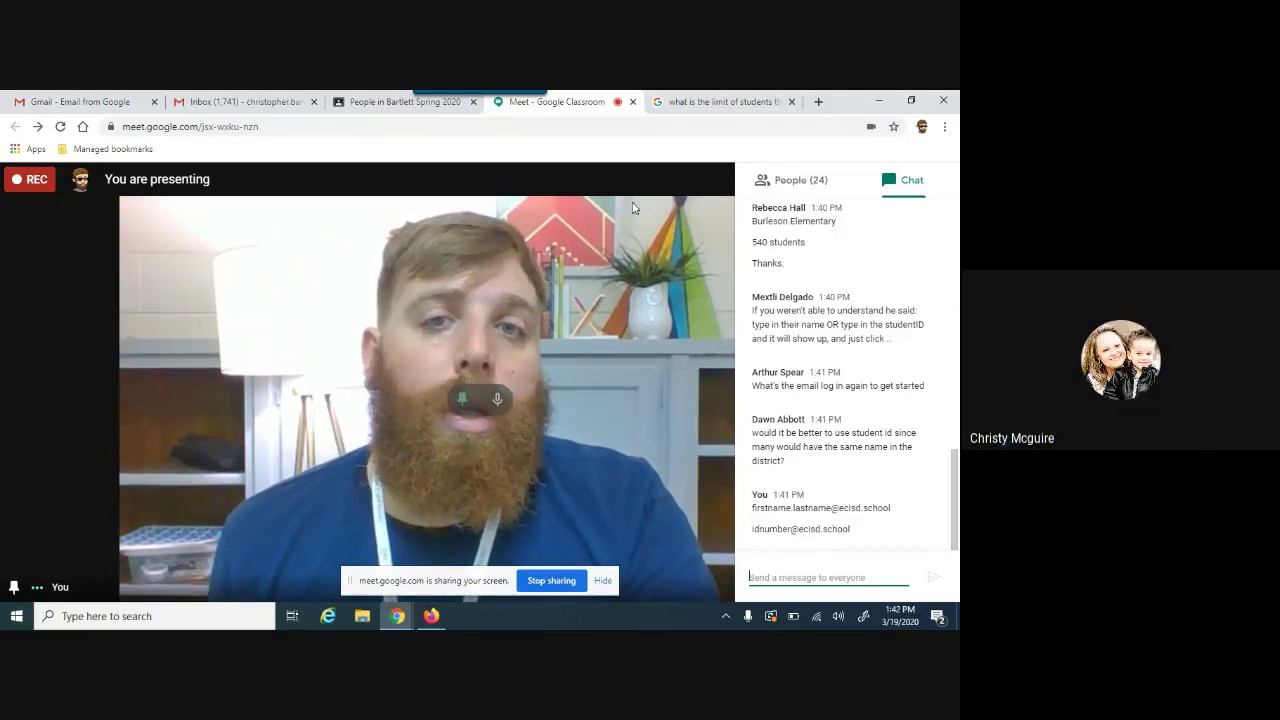
Step: Launch Google Classroom from Gmail's Google apps grid, with another tab showing 'clas' typed
{"action": "left_click", "coordinate": [390, 102]}
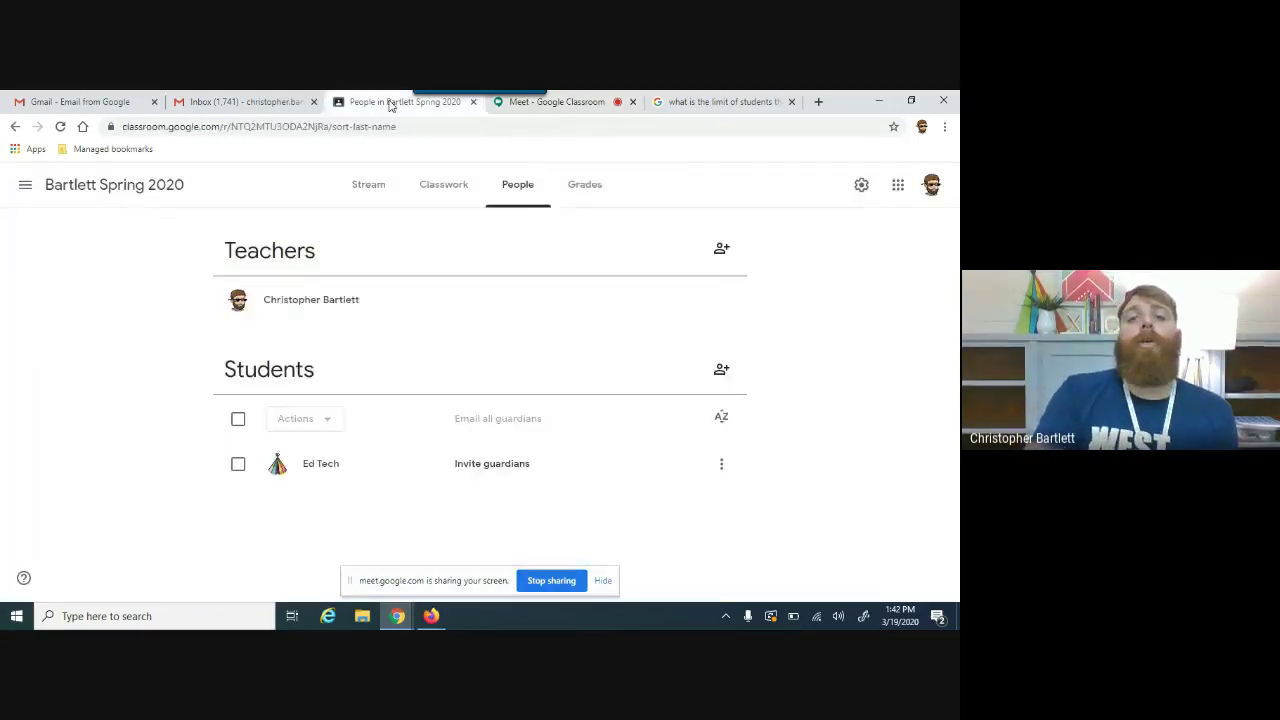
{"action": "left_click", "coordinate": [262, 97]}
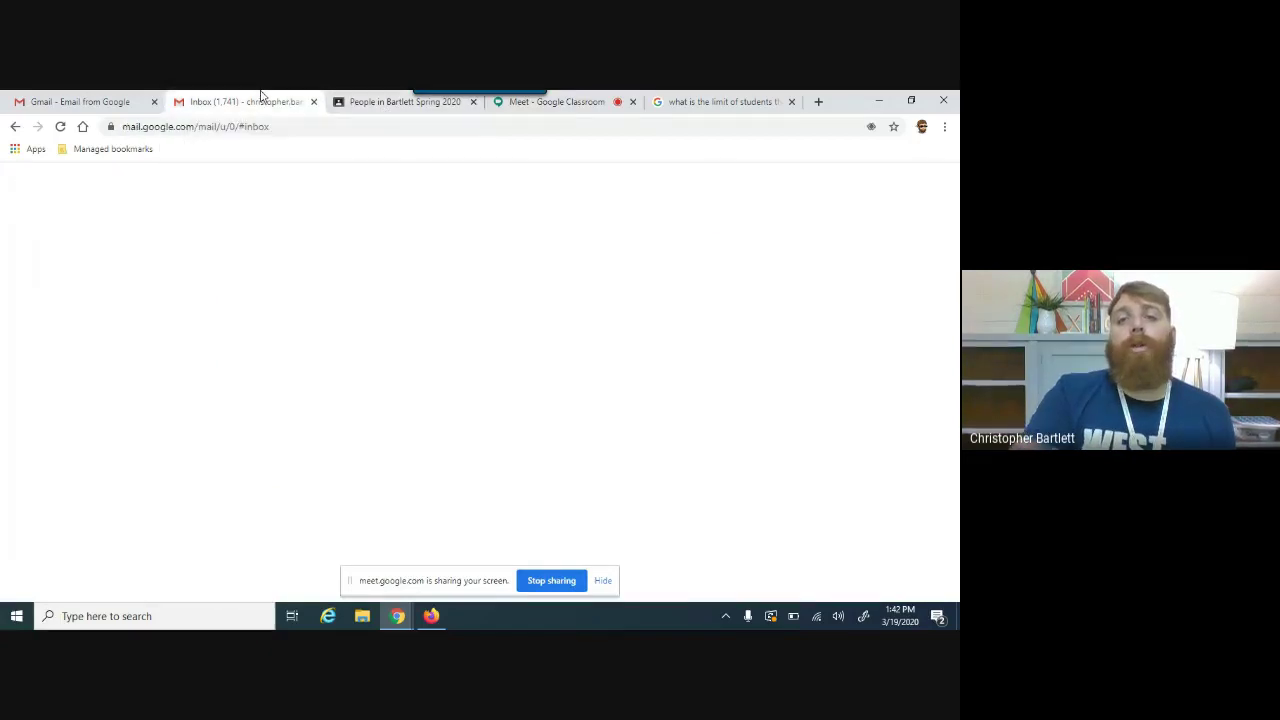
{"action": "left_click", "coordinate": [766, 226]}
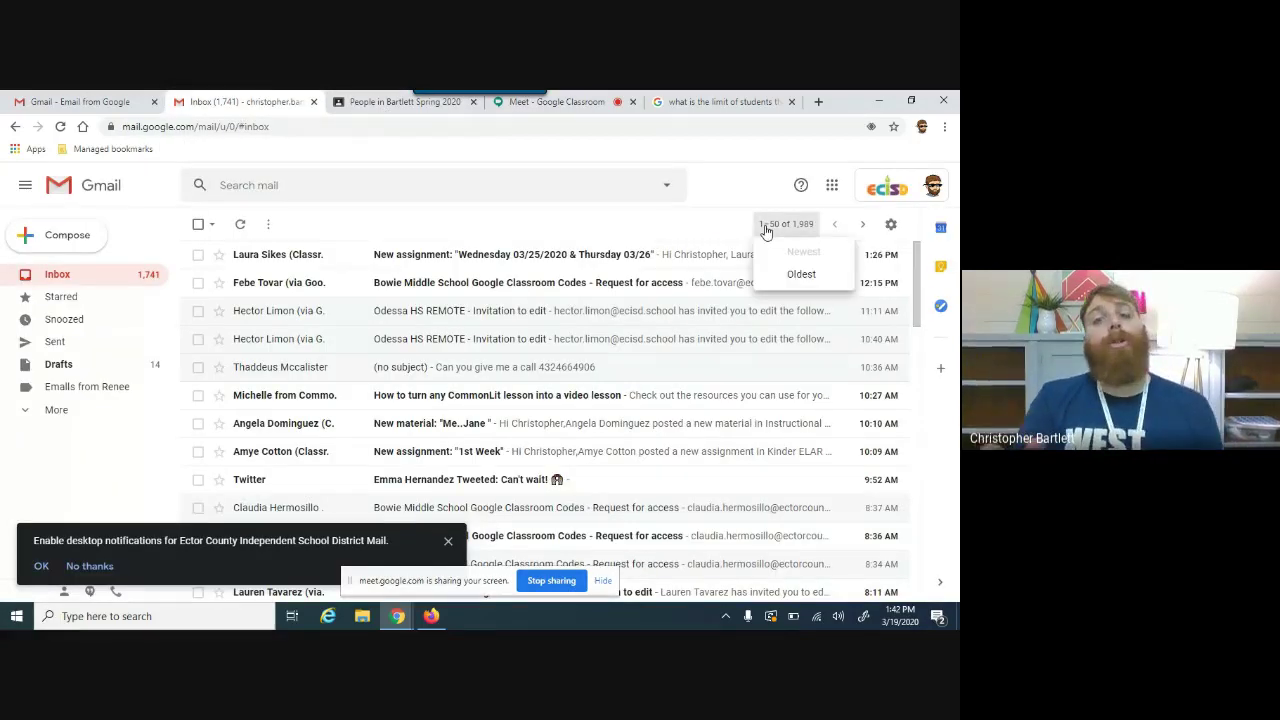
{"action": "left_click", "coordinate": [837, 198]}
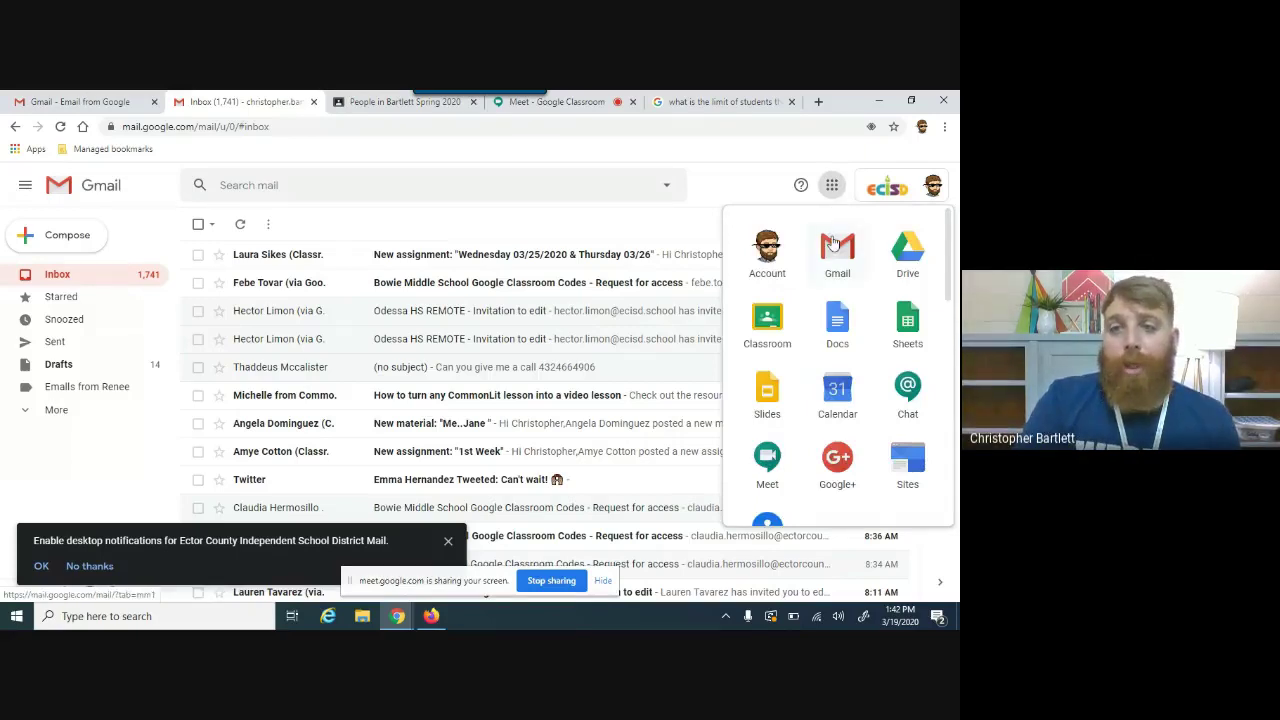
{"action": "left_click", "coordinate": [745, 322]}
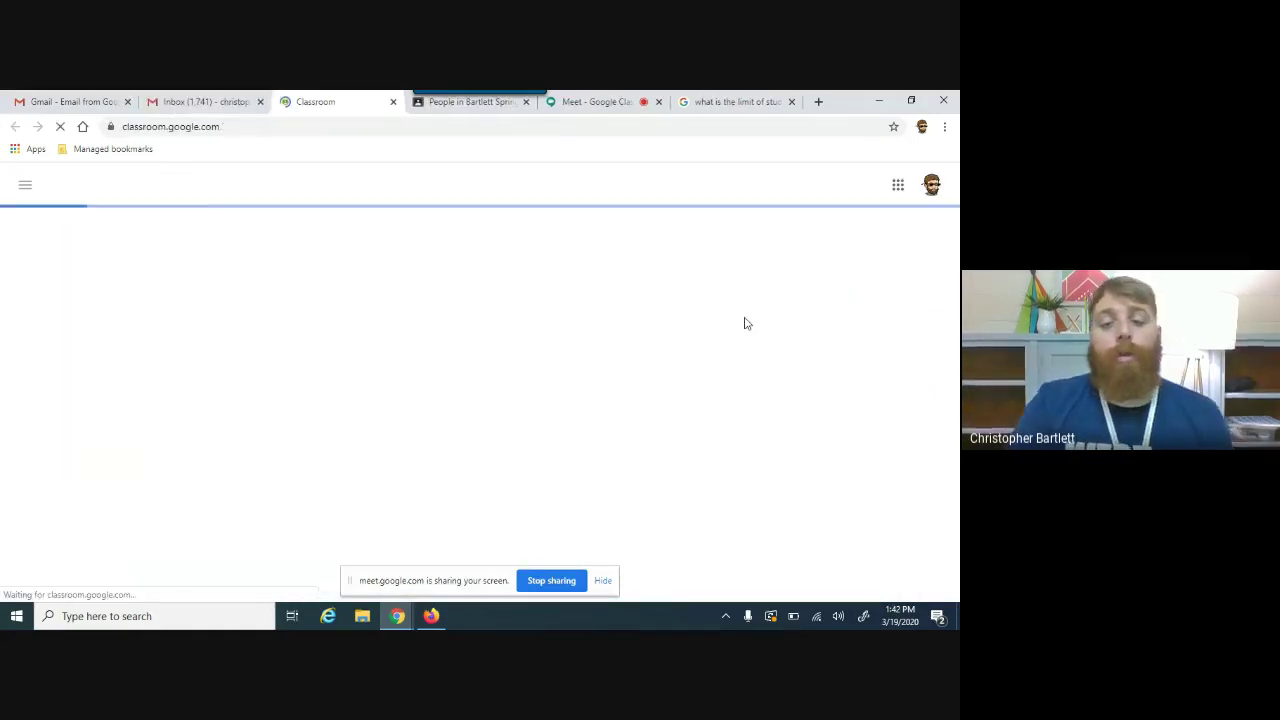
{"action": "key", "text": "ctrl+t"}
{"action": "type", "text": "clas"}
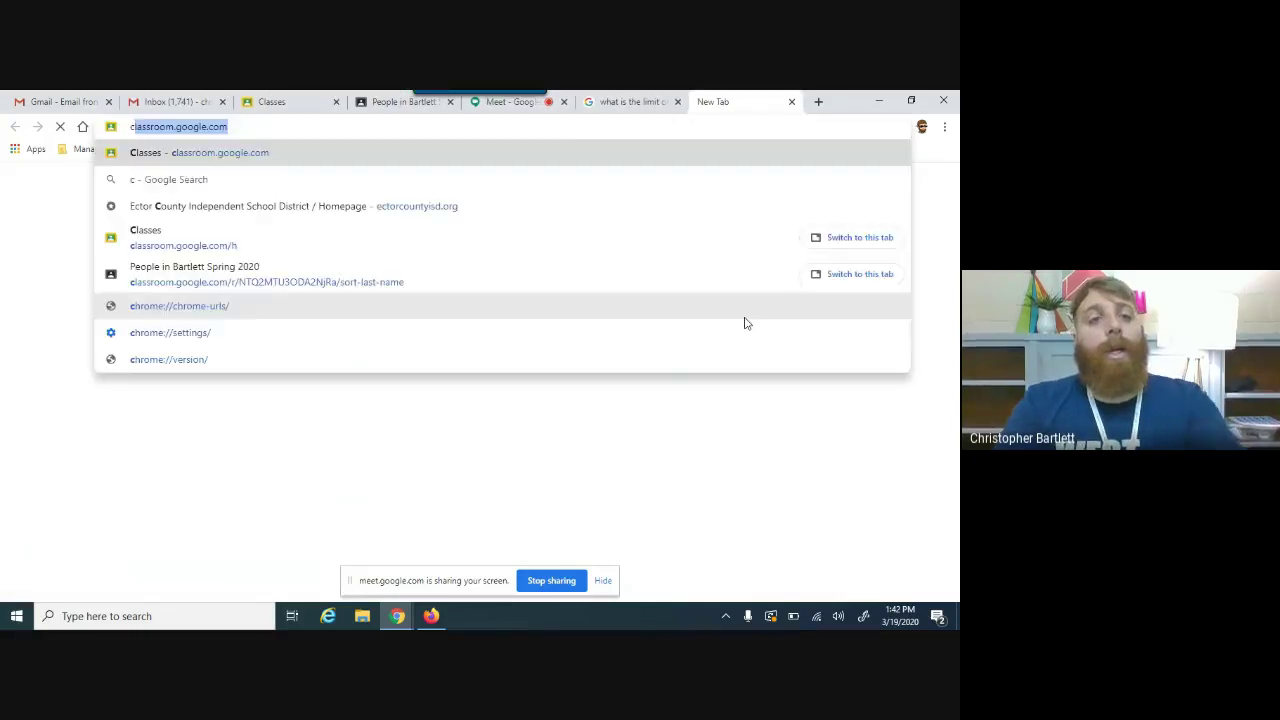
Step: Close the extra tab, preview the Create class form, cancel it, and return to Meet
{"action": "left_click", "coordinate": [792, 102]}
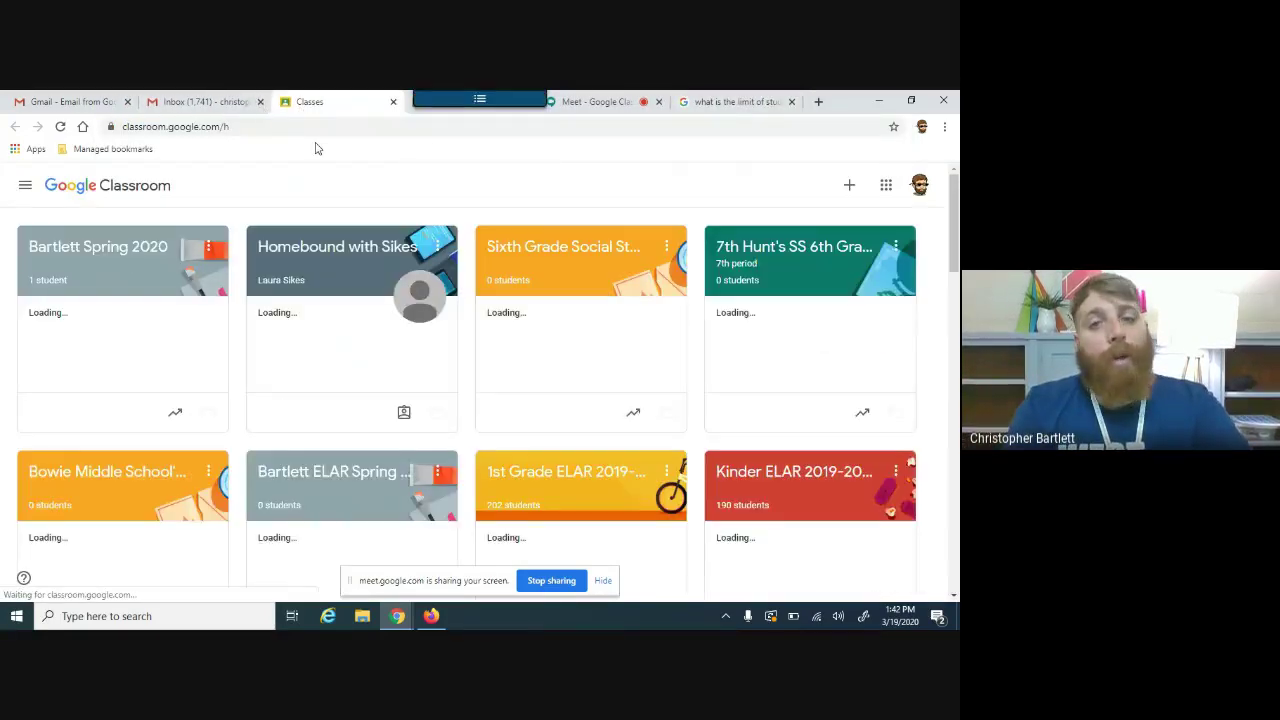
{"action": "left_click", "coordinate": [846, 188]}
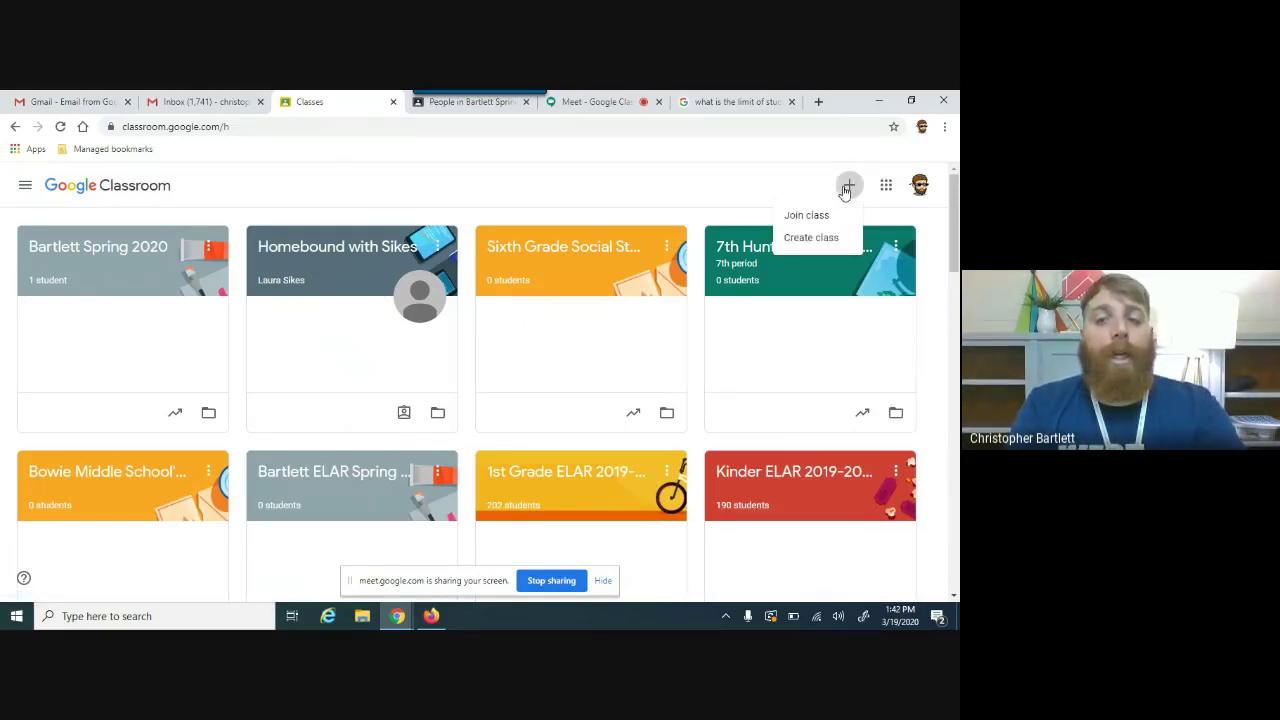
{"action": "left_click", "coordinate": [816, 240]}
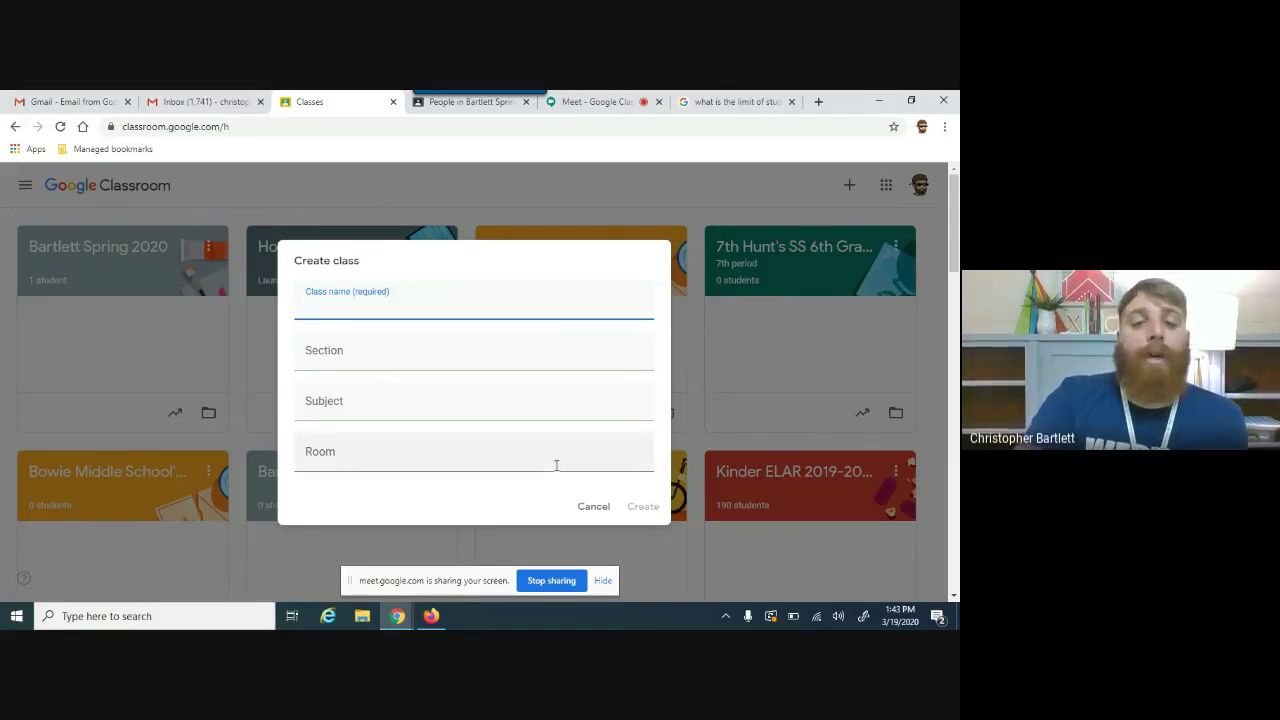
{"action": "left_click", "coordinate": [592, 507]}
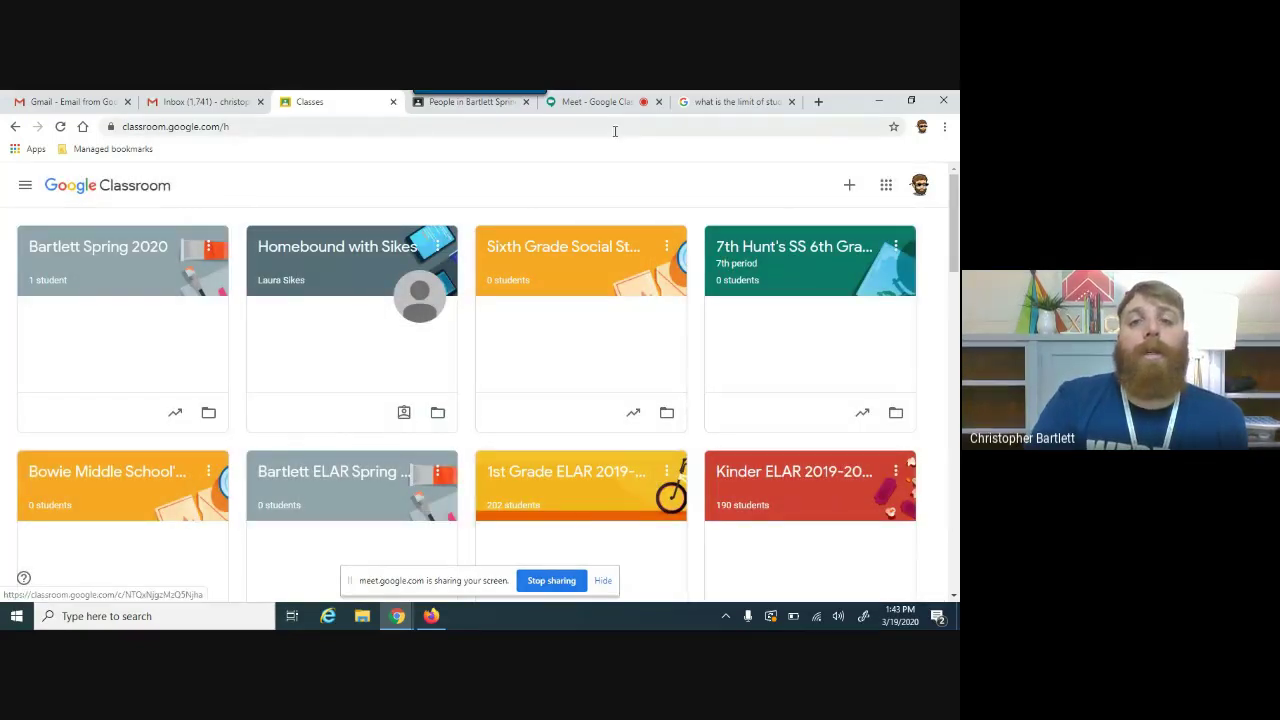
{"action": "left_click", "coordinate": [585, 102]}
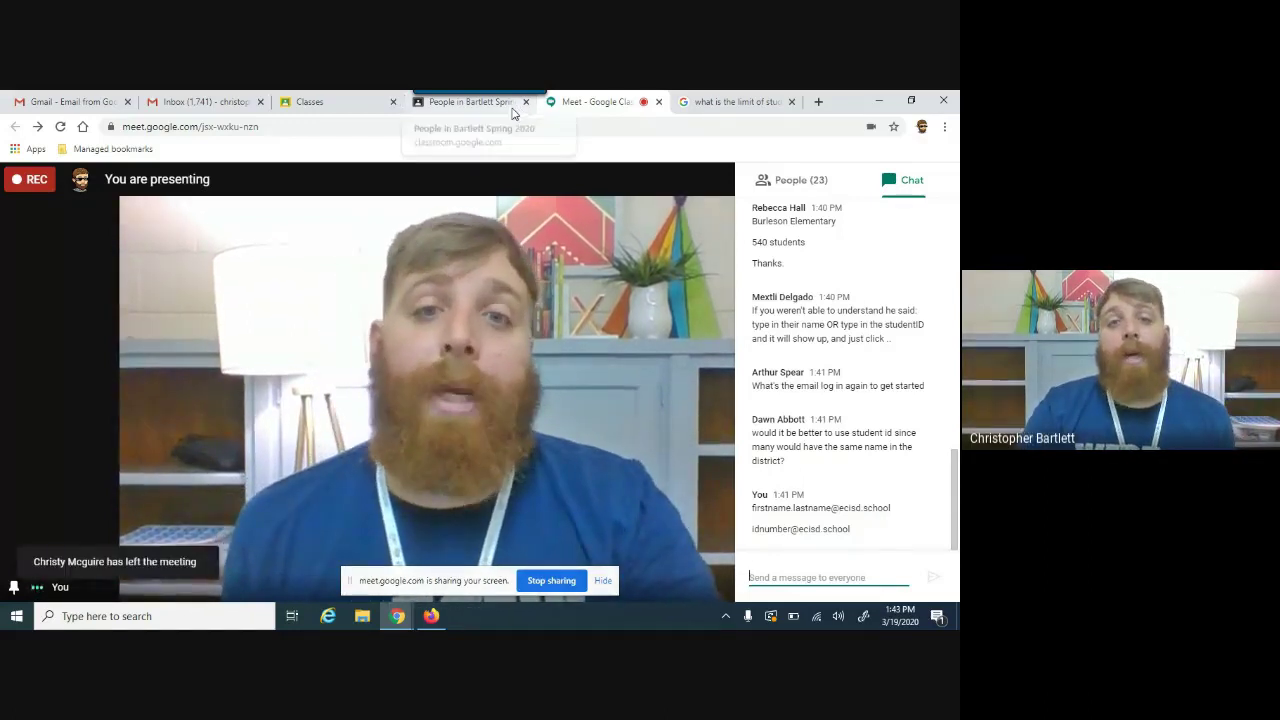
Step: Preview the Invite students form on the People page and cancel it without inviting anyone
{"action": "left_click", "coordinate": [512, 108]}
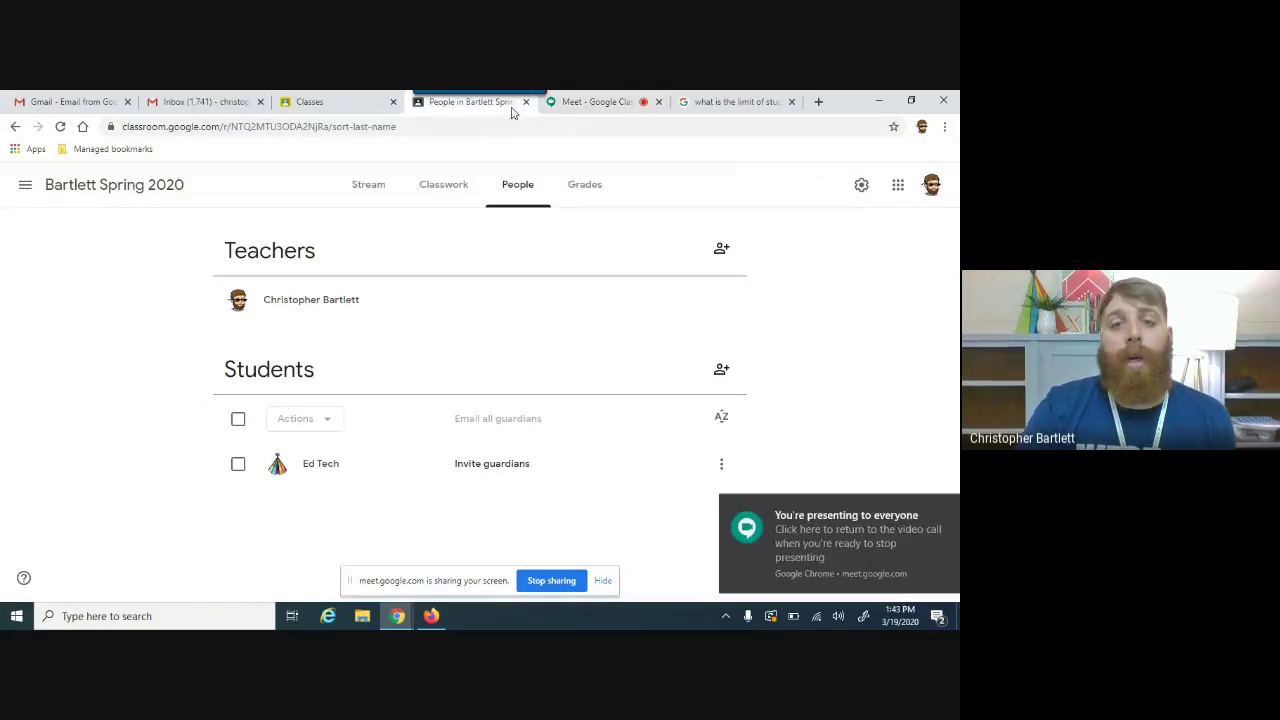
{"action": "left_click", "coordinate": [731, 375]}
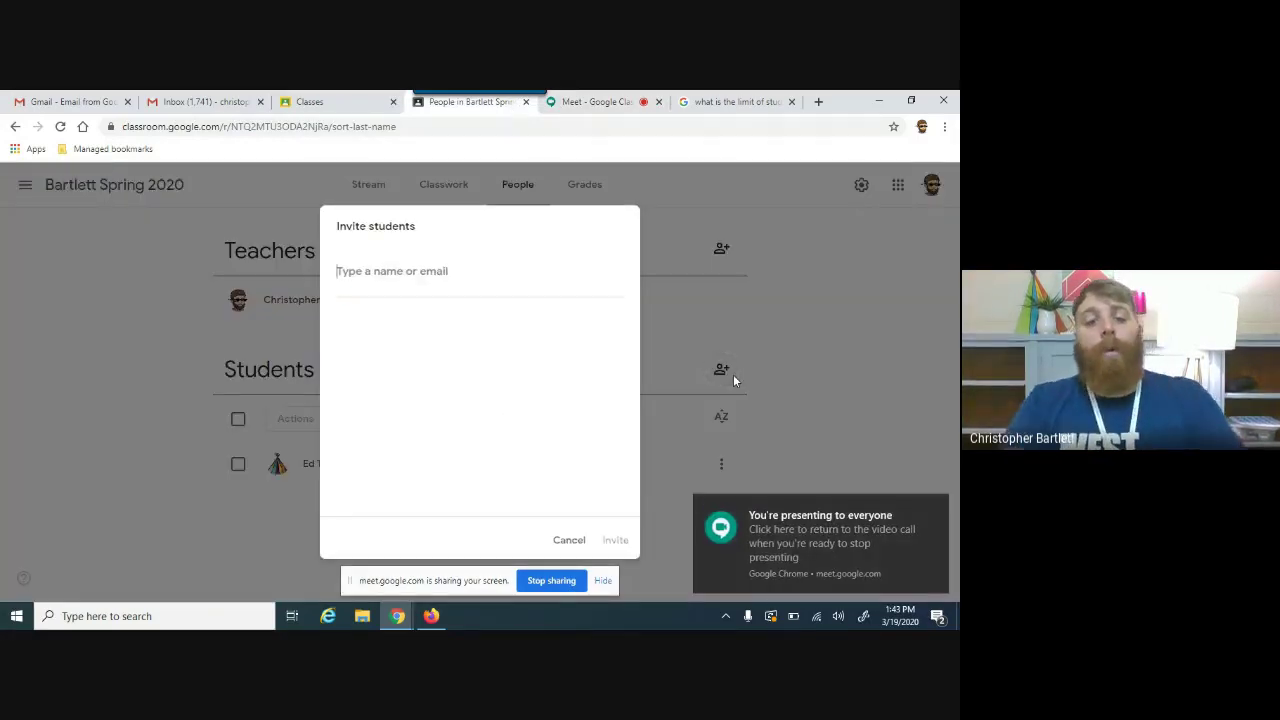
{"action": "type", "text": "3"}
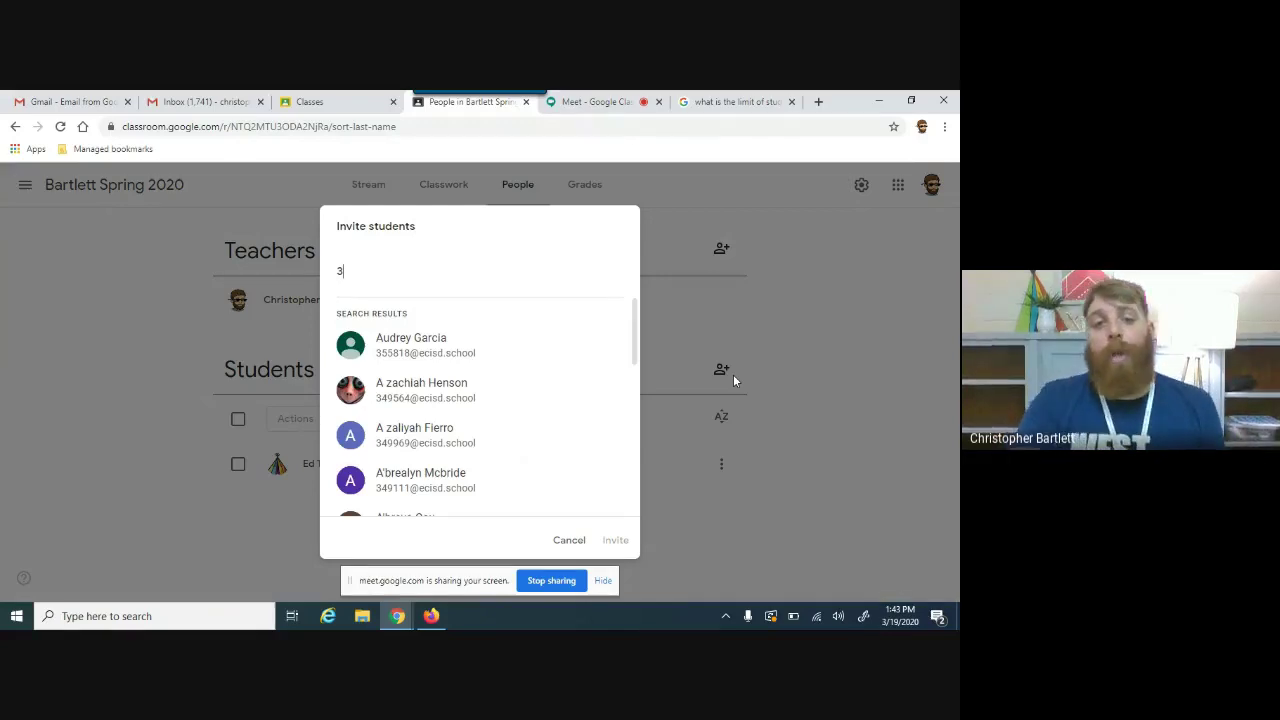
{"action": "key", "text": "BackSpace"}
{"action": "left_click", "coordinate": [580, 538]}
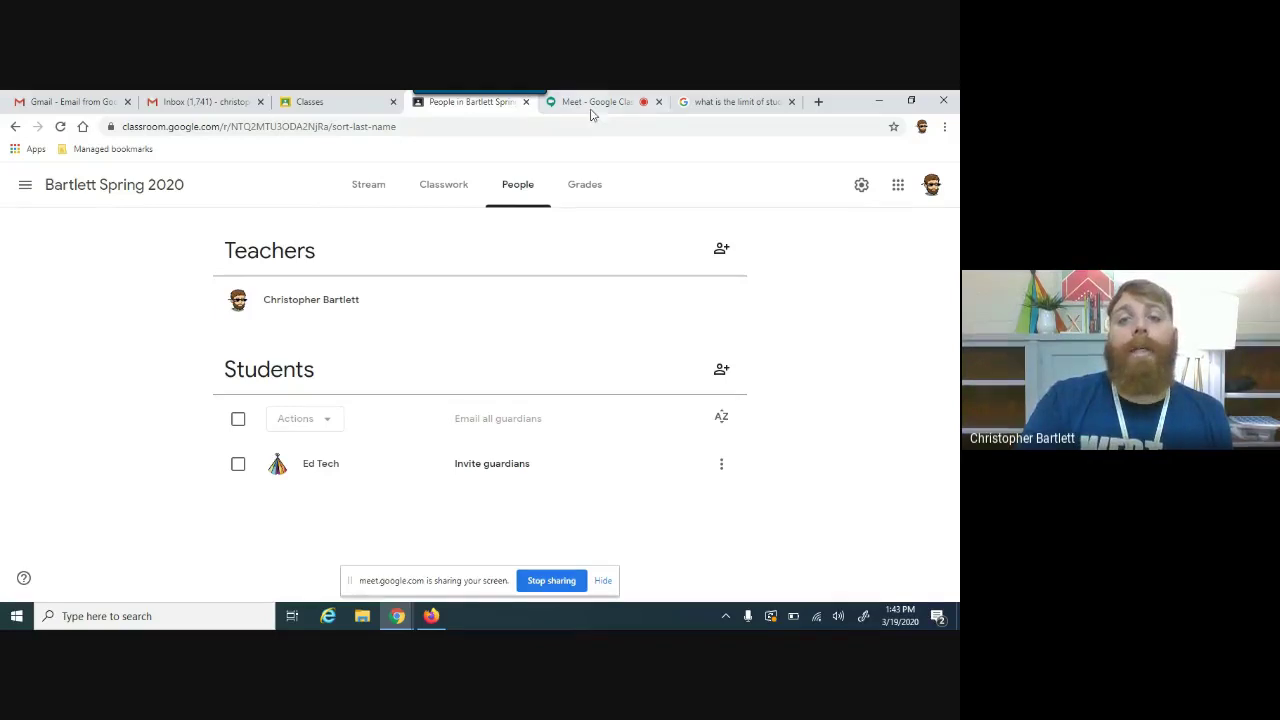
{"action": "left_click", "coordinate": [591, 104]}
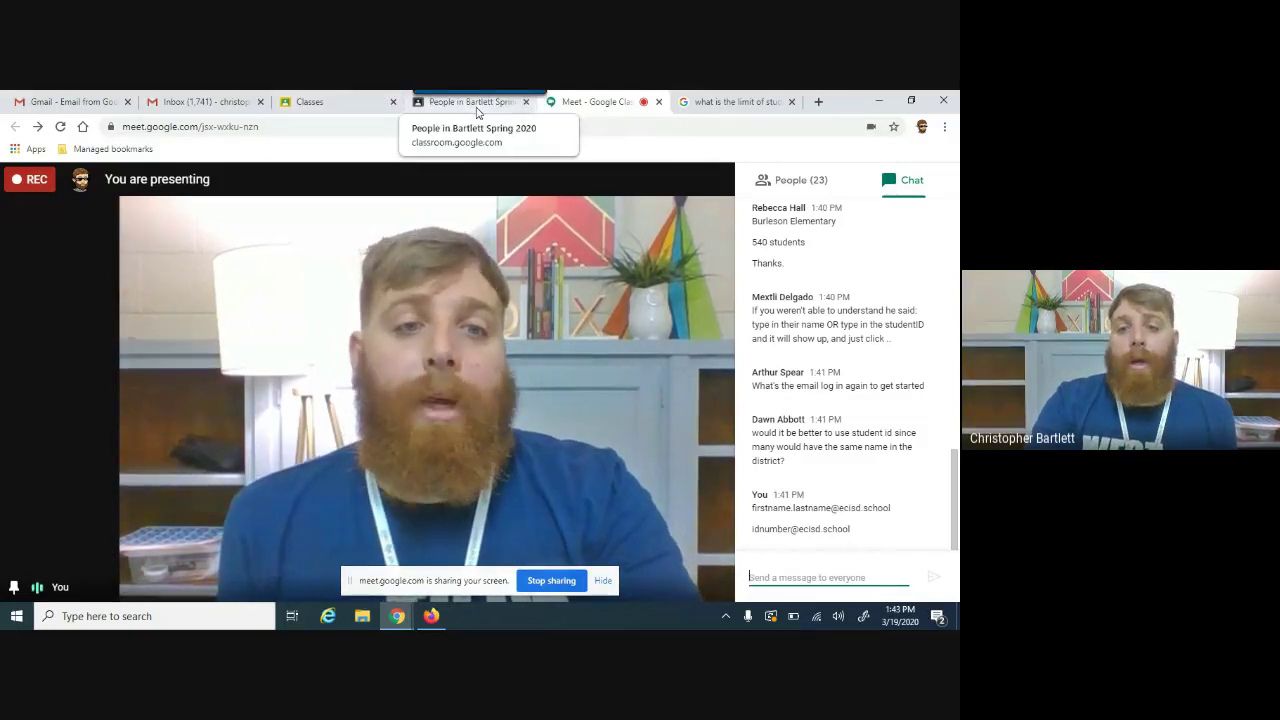
{"action": "left_click", "coordinate": [470, 102]}
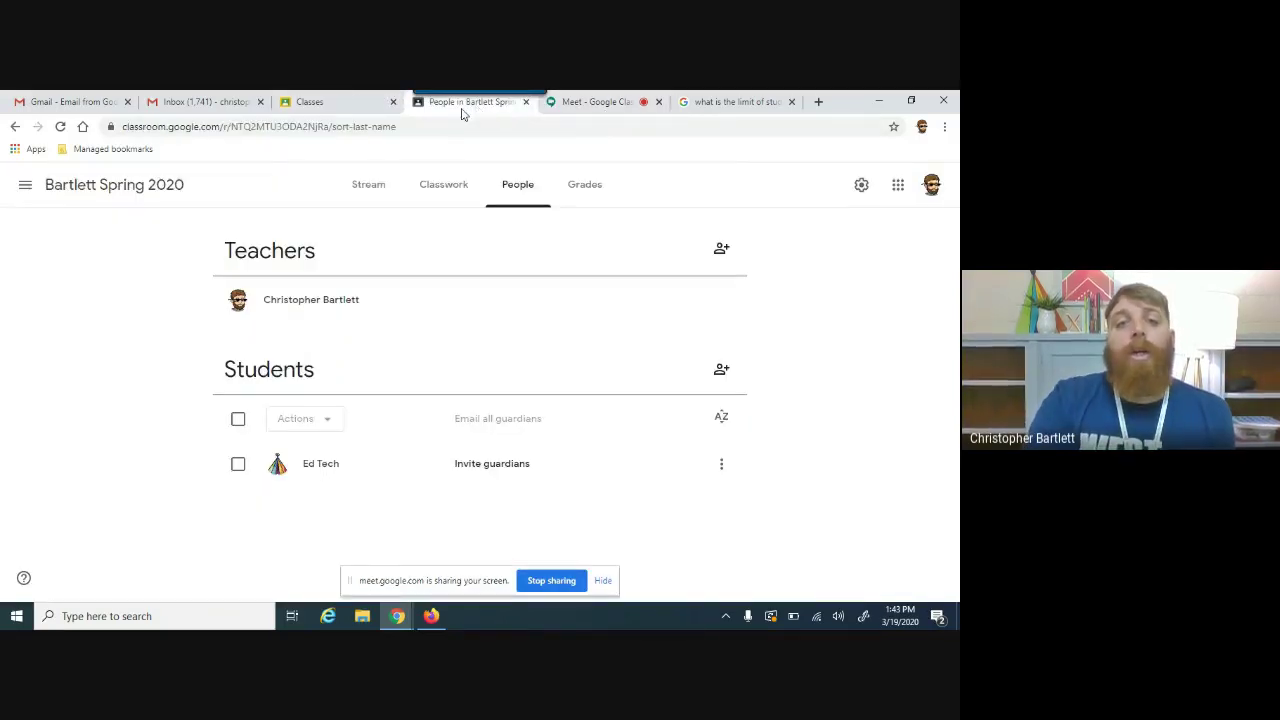
Step: Go to the Bartlett Spring 2020 Stream and start a new class announcement
{"action": "left_click", "coordinate": [392, 198]}
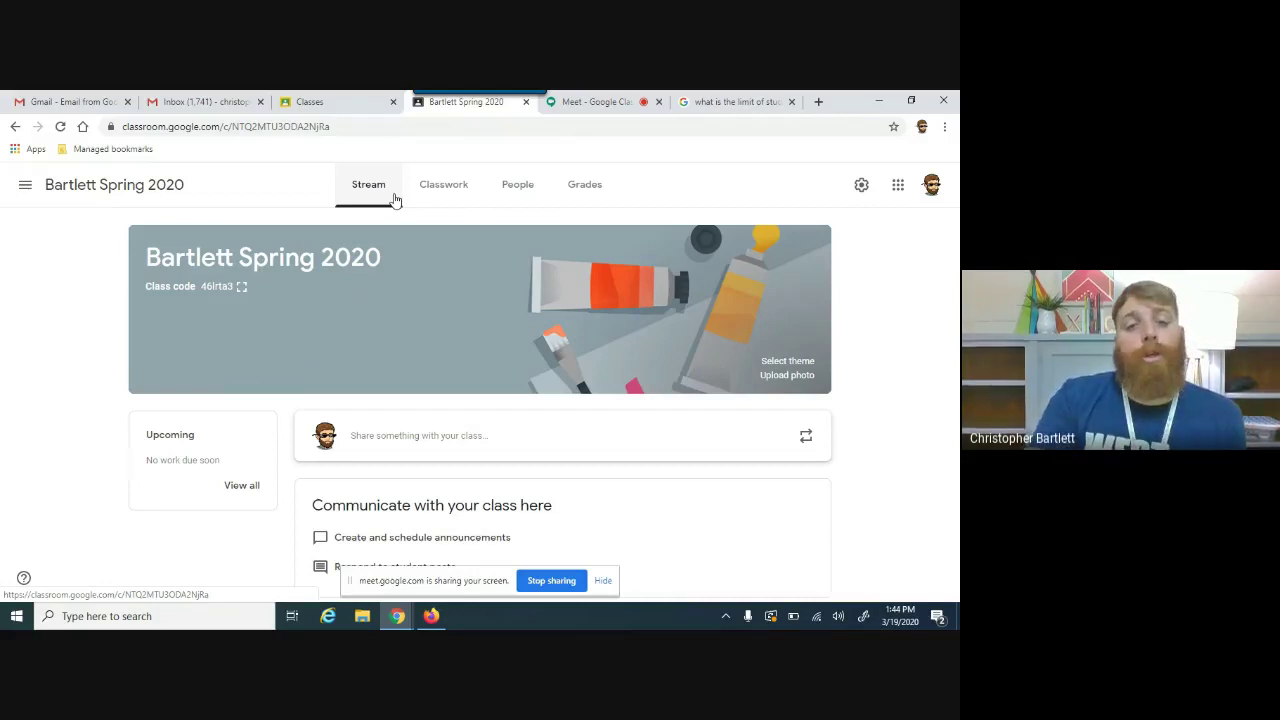
{"action": "left_click", "coordinate": [497, 435]}
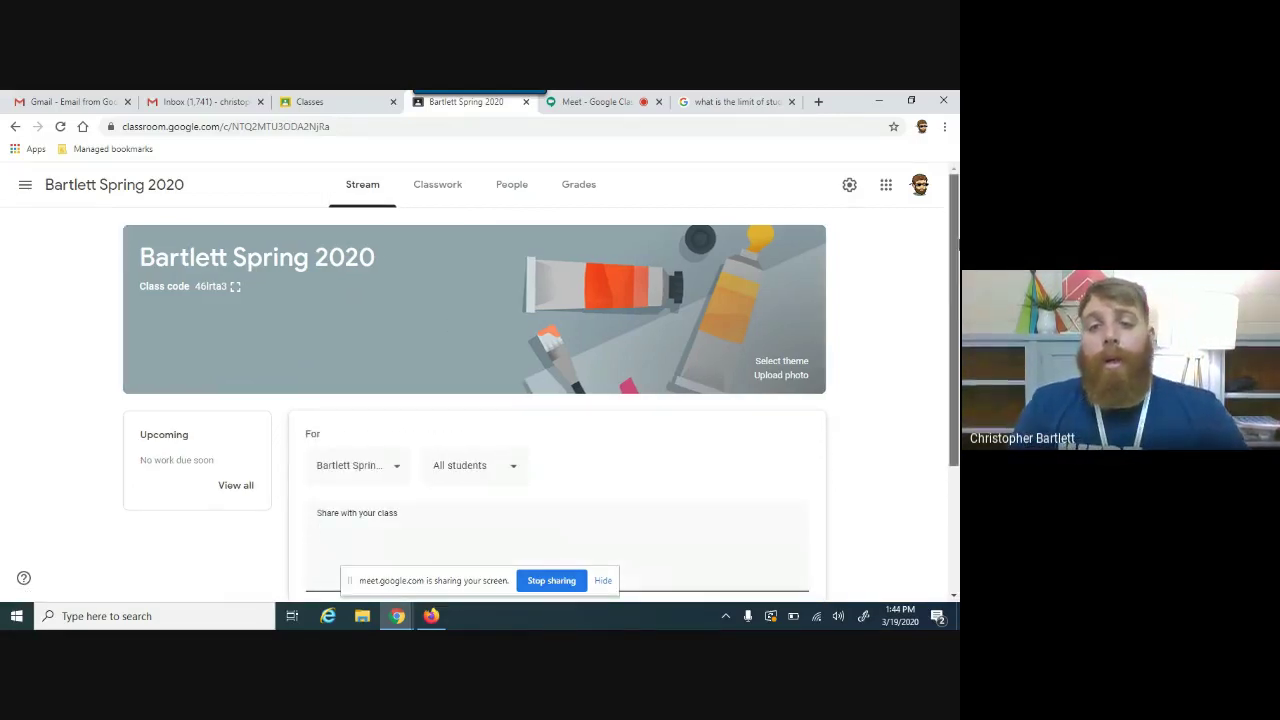
{"action": "left_click_drag", "start_coordinate": [956, 245], "coordinate": [959, 335]}
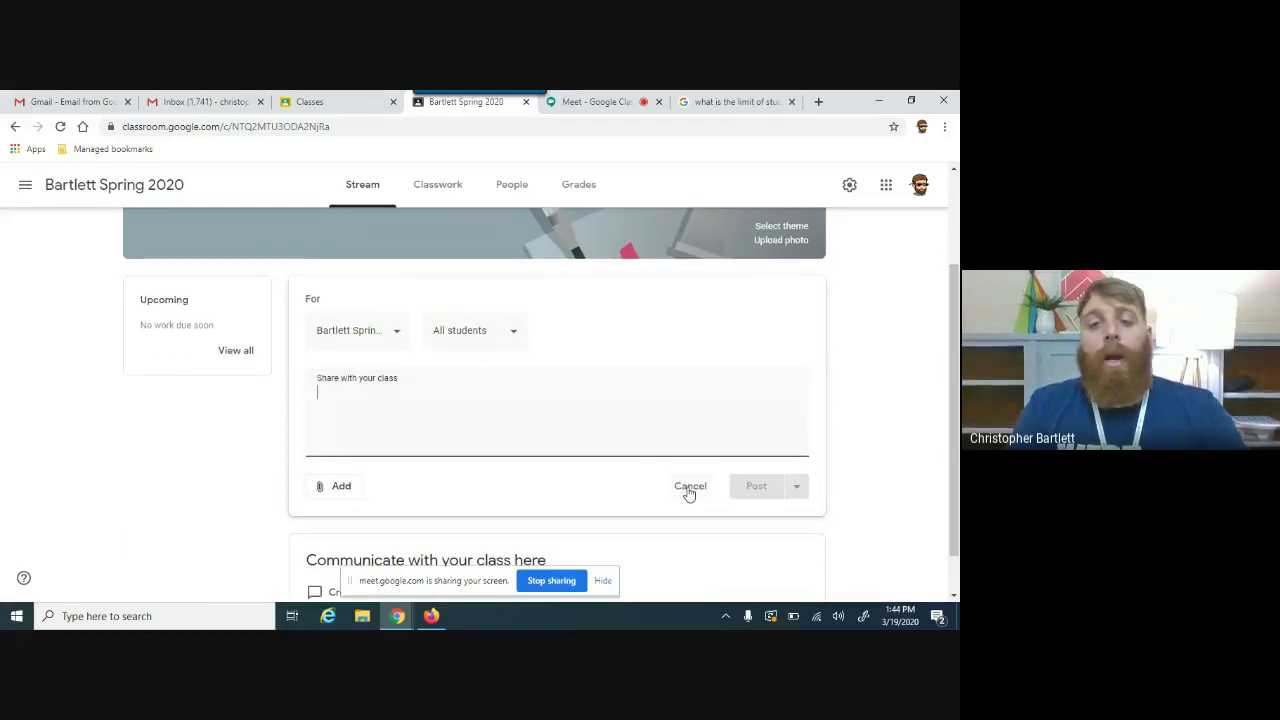
{"action": "left_click", "coordinate": [690, 486]}
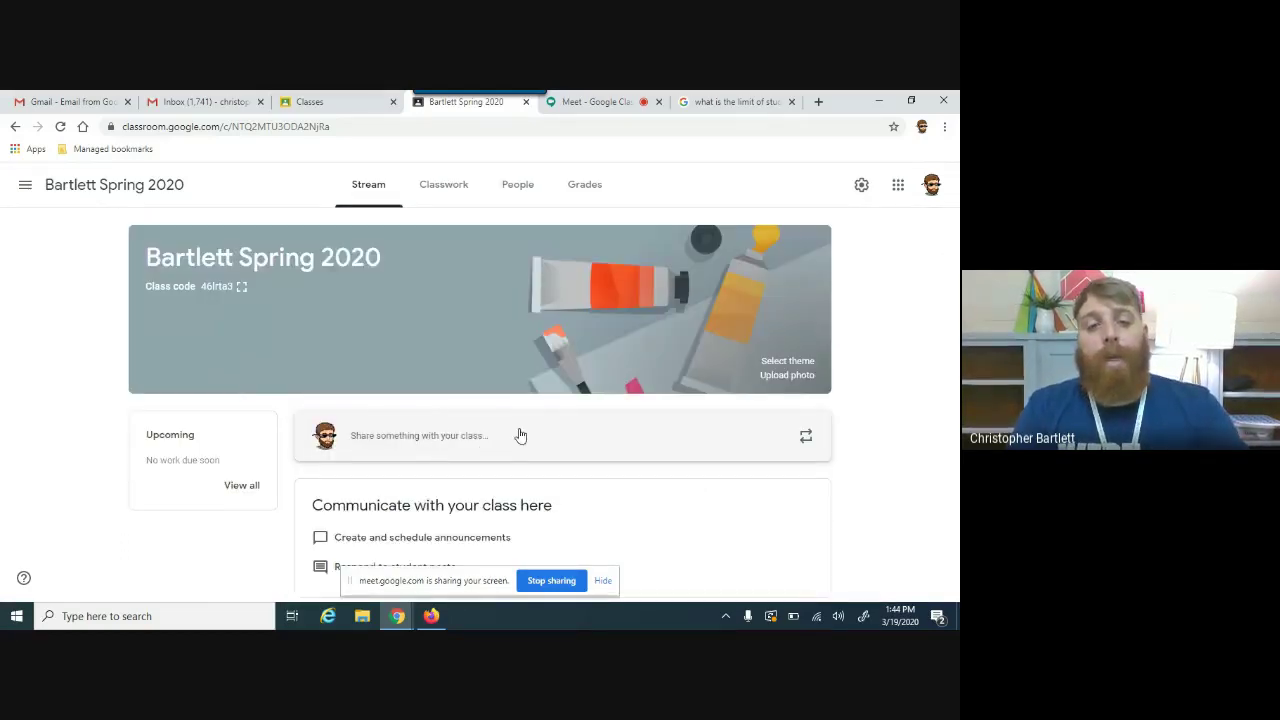
{"action": "left_click", "coordinate": [434, 436]}
{"action": "left_click_drag", "start_coordinate": [955, 337], "coordinate": [951, 418]}
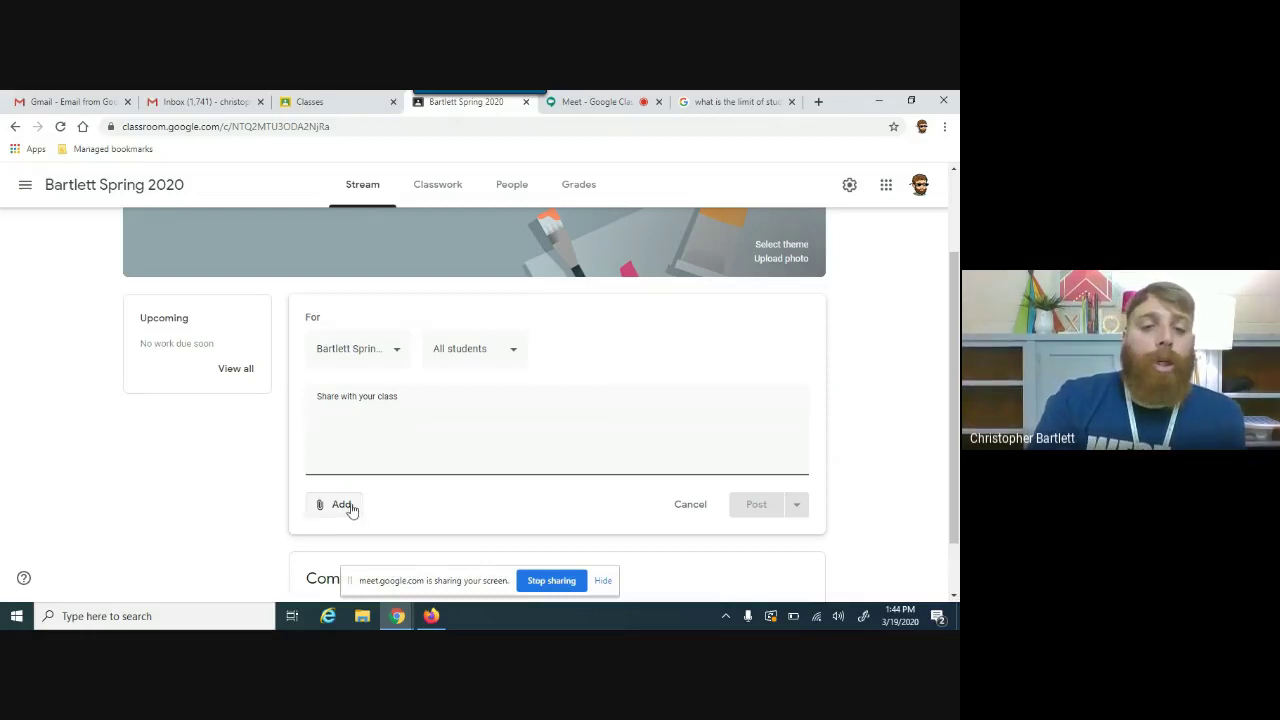
Step: Browse recent Google Drive files for the post, closing the picker without attaching any
{"action": "left_click", "coordinate": [346, 506]}
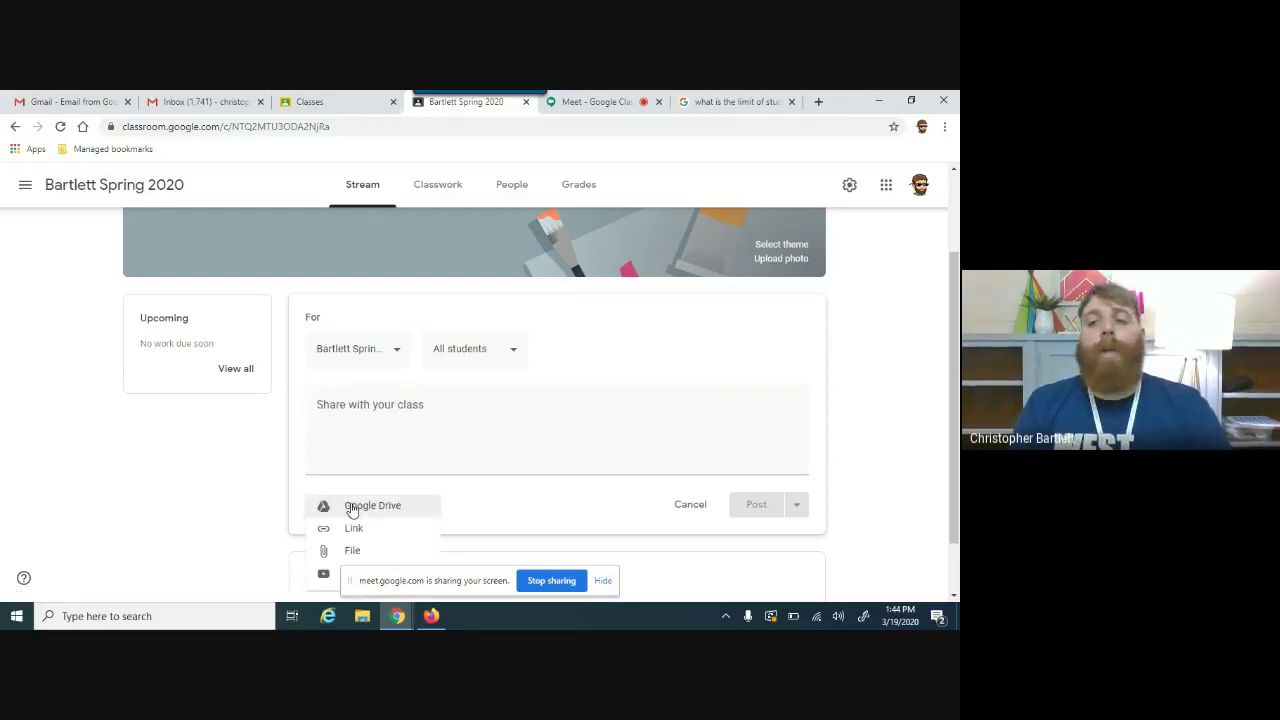
{"action": "left_click_drag", "start_coordinate": [954, 395], "coordinate": [958, 457]}
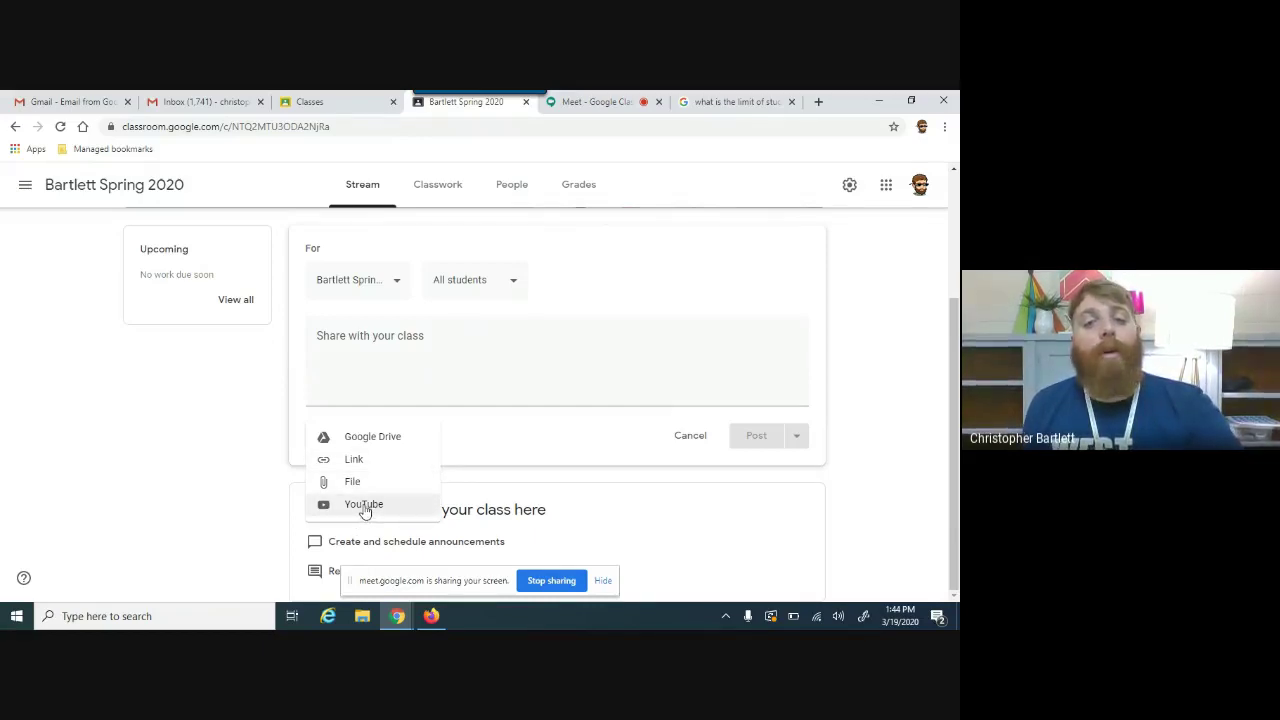
{"action": "left_click", "coordinate": [367, 441]}
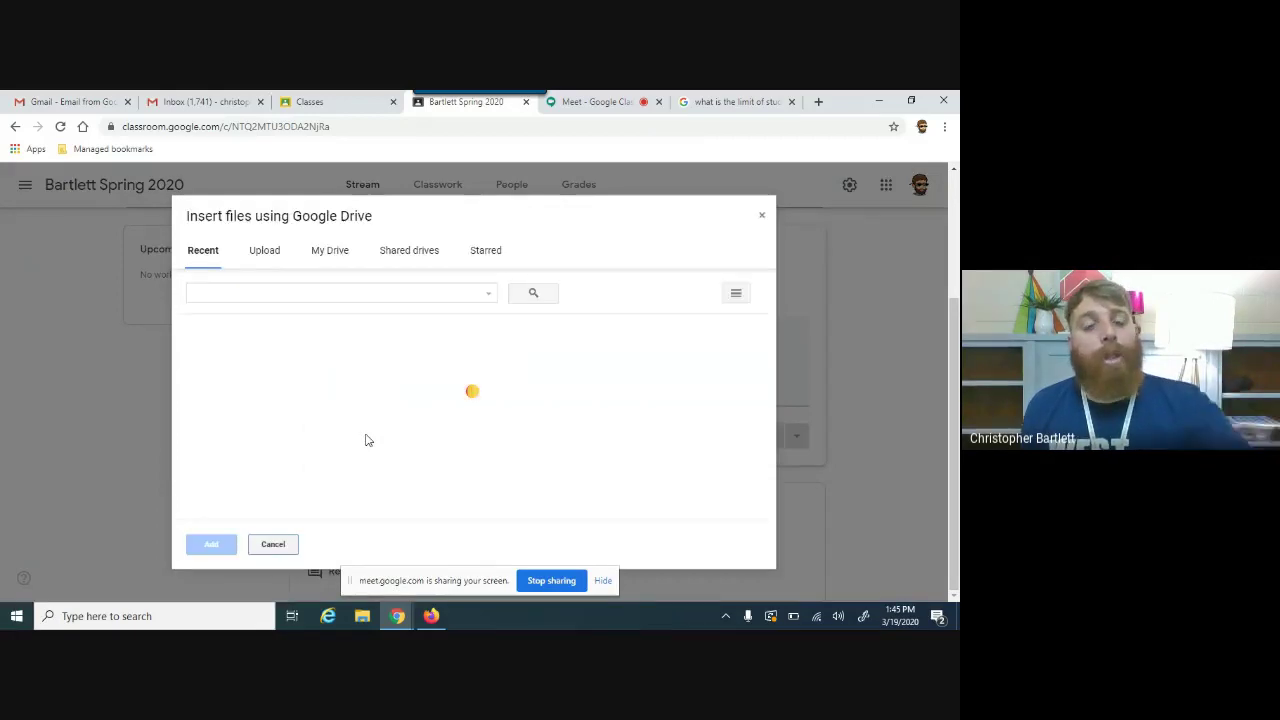
{"action": "left_click", "coordinate": [329, 294]}
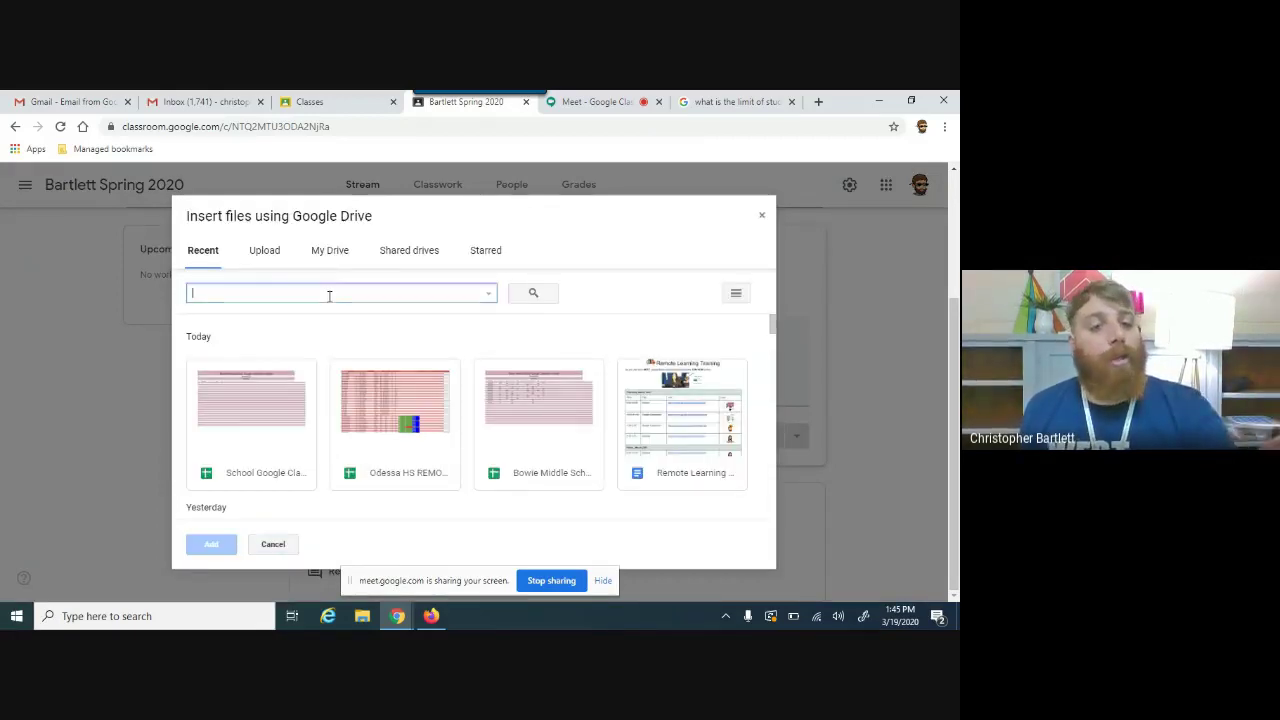
{"action": "left_click", "coordinate": [772, 333]}
{"action": "left_click_drag", "start_coordinate": [772, 333], "coordinate": [770, 355]}
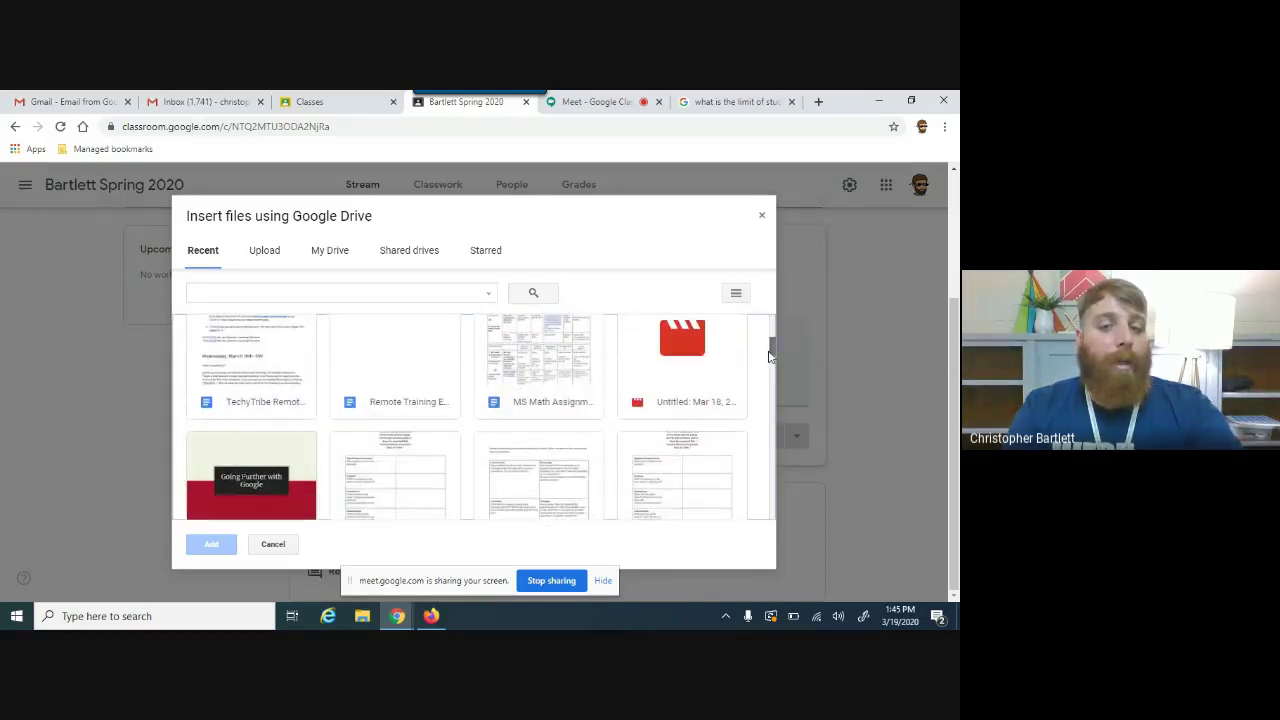
{"action": "left_click", "coordinate": [762, 221]}
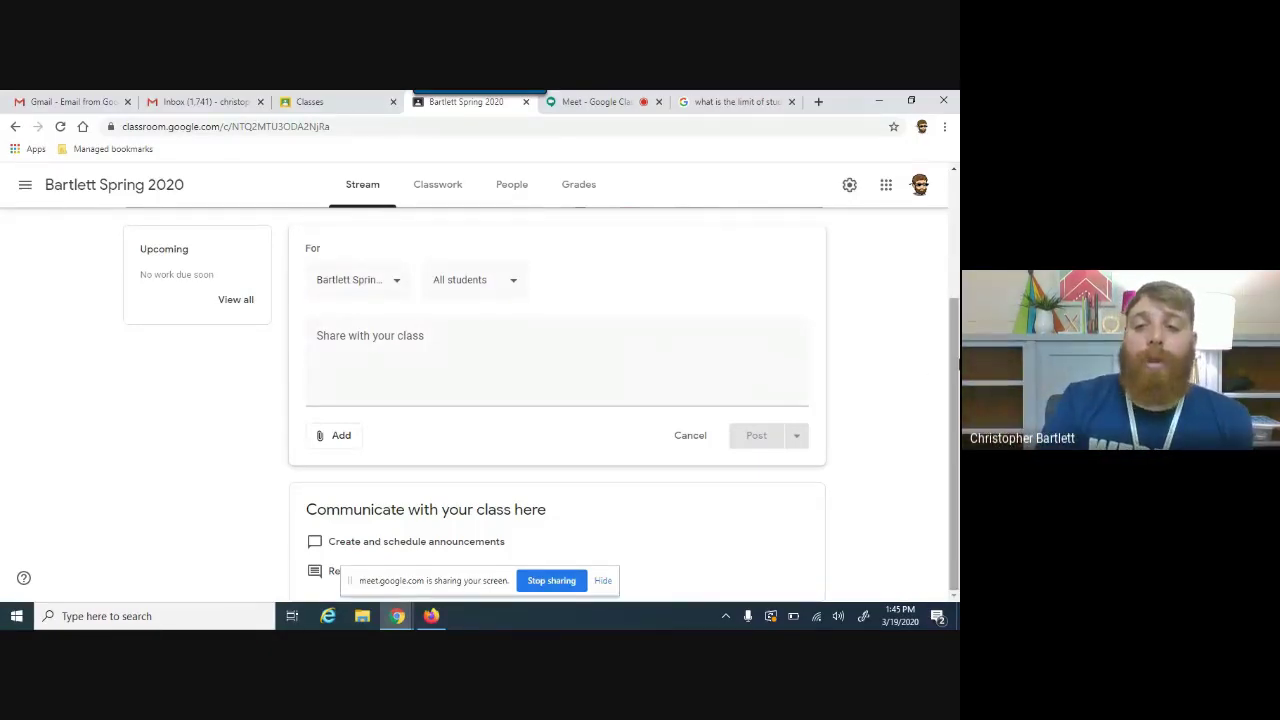
Step: Choose a YouTube attachment for the post and search for 'elar' videos
{"action": "scroll", "coordinate": [946, 340], "scroll_direction": "up", "scroll_amount": 2}
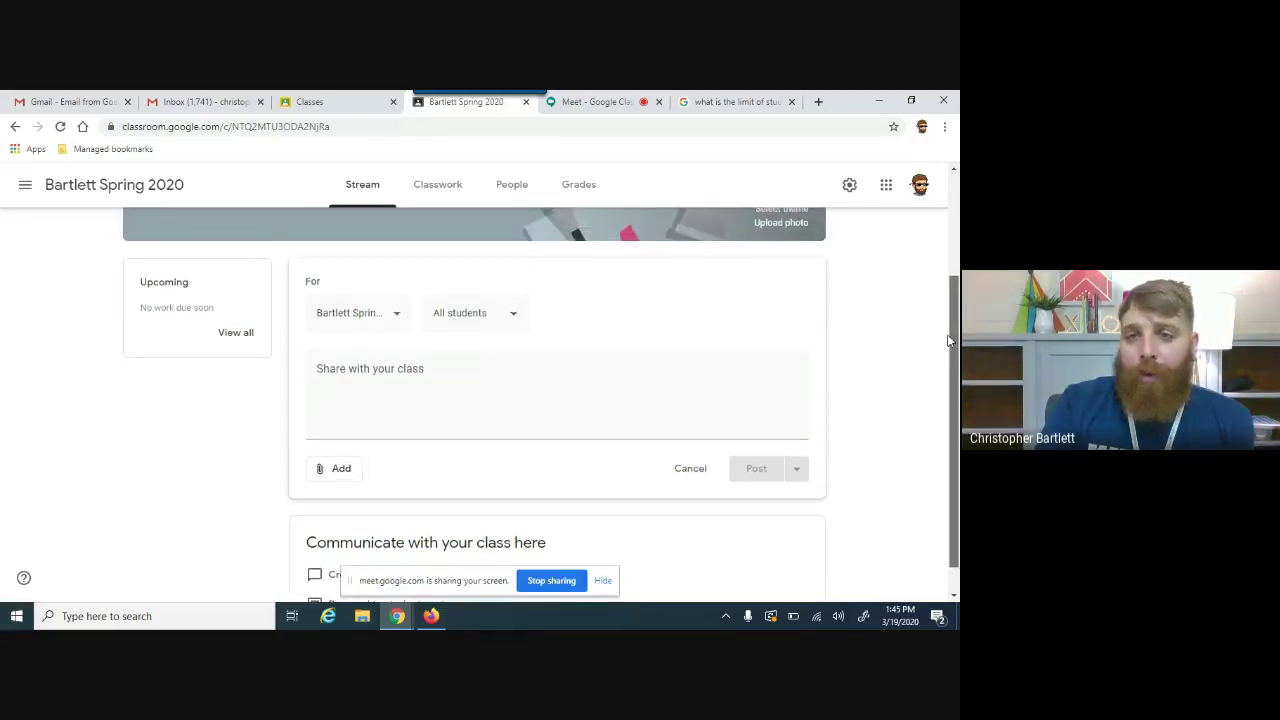
{"action": "scroll", "coordinate": [940, 332], "scroll_direction": "up", "scroll_amount": 1}
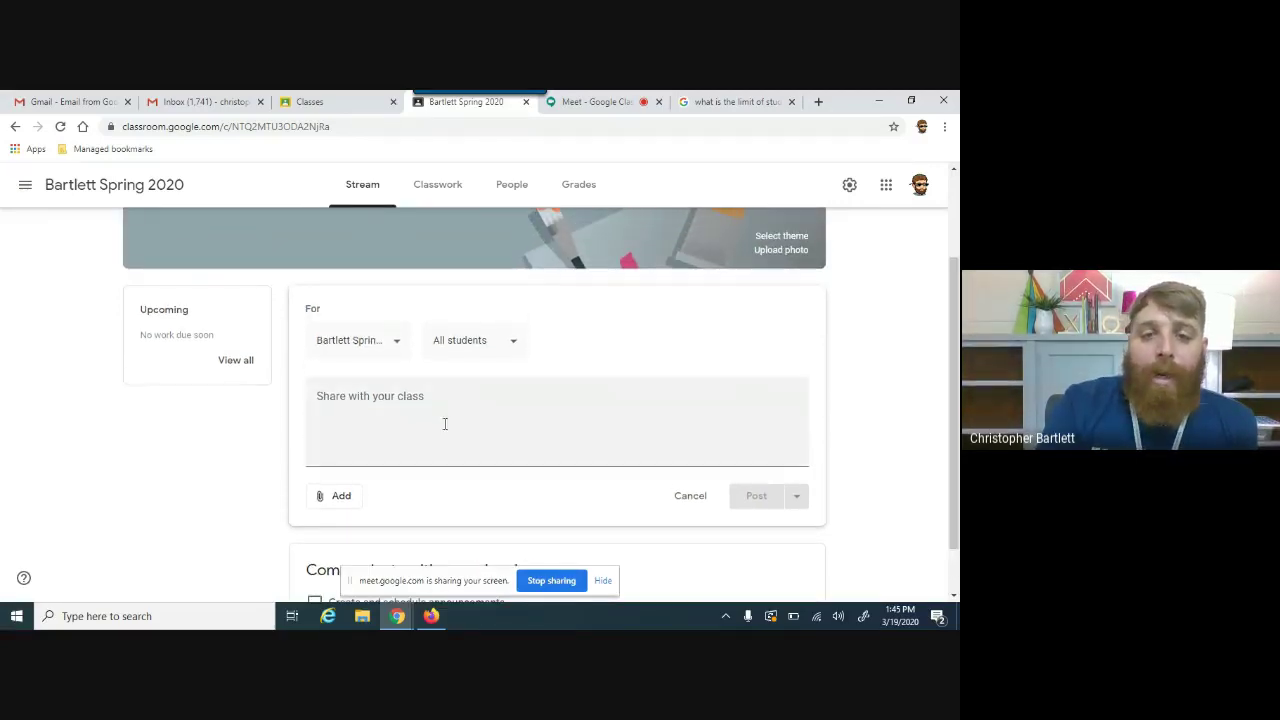
{"action": "left_click", "coordinate": [317, 497]}
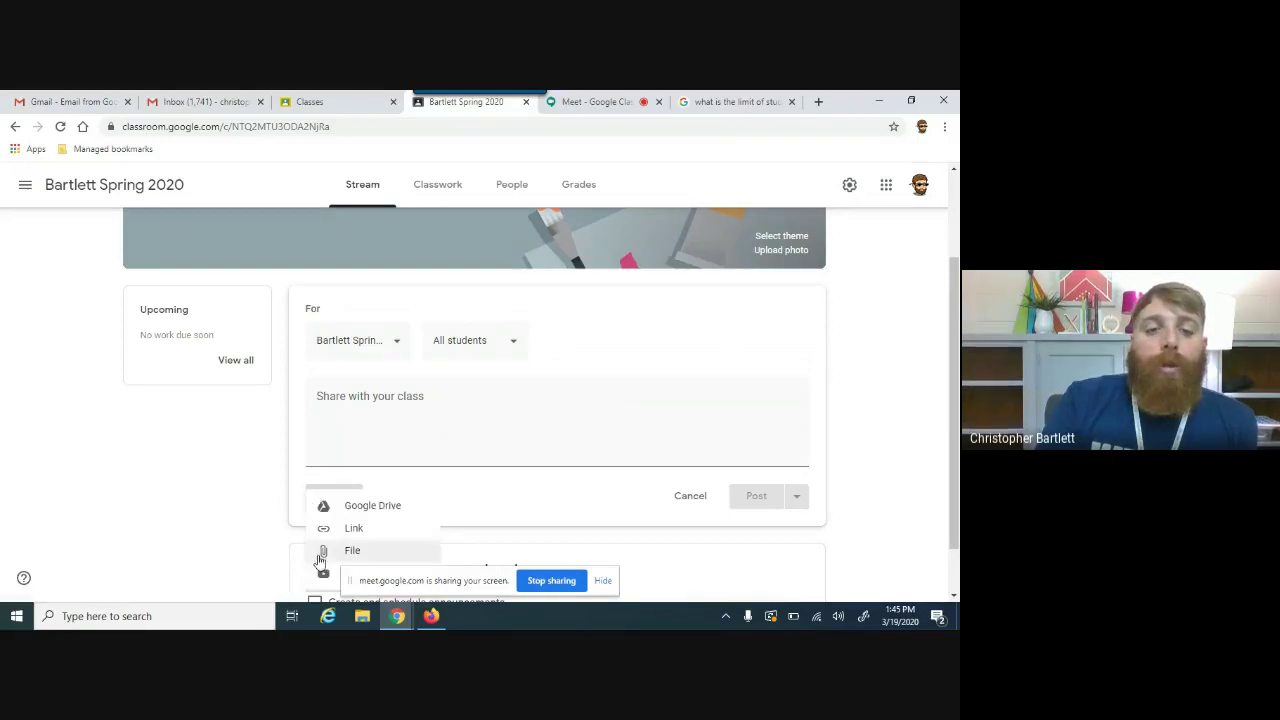
{"action": "left_click", "coordinate": [322, 574]}
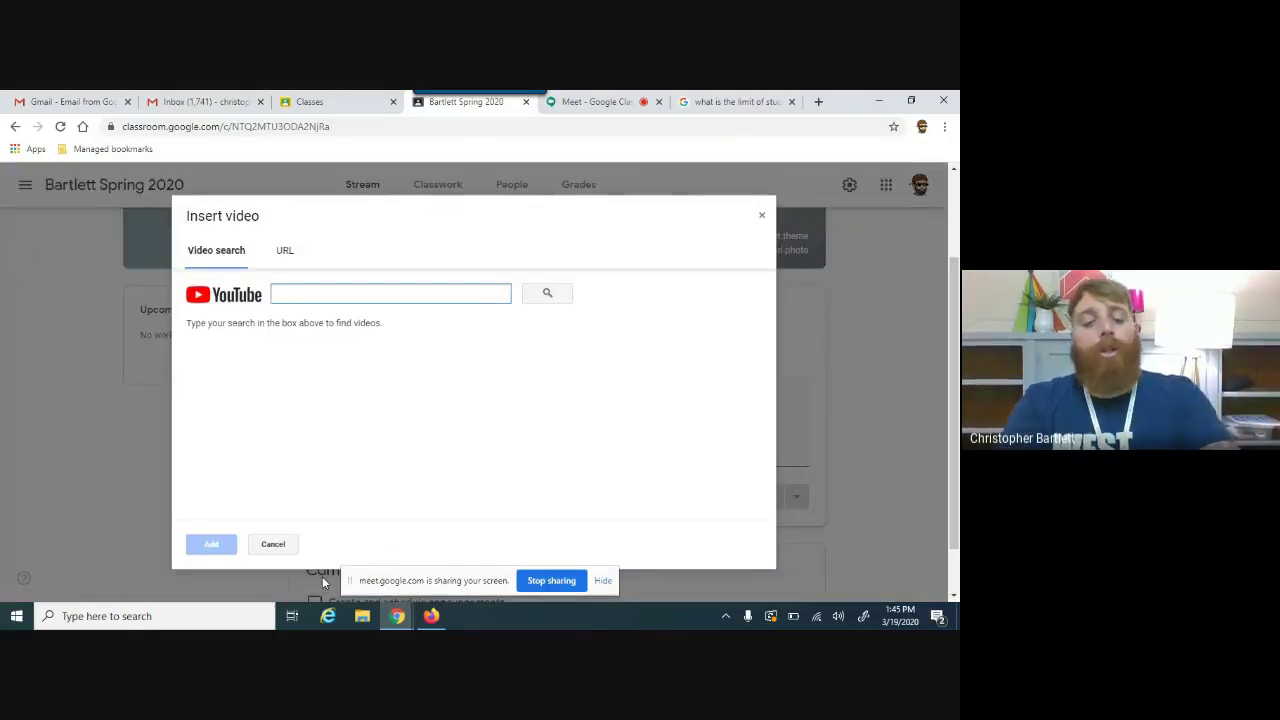
{"action": "type", "text": "elar"}
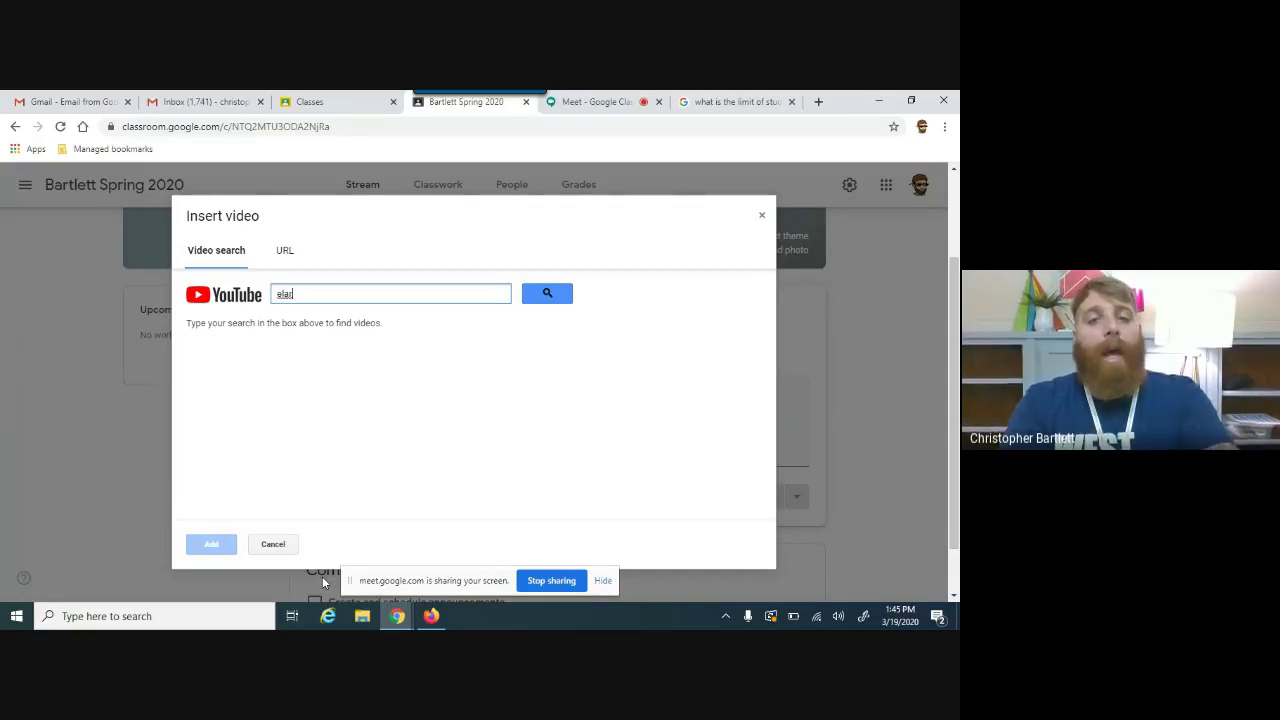
{"action": "key", "text": "BackSpace"}
{"action": "key", "text": "BackSpace"}
{"action": "key", "text": "BackSpace"}
{"action": "key", "text": "BackSpace"}
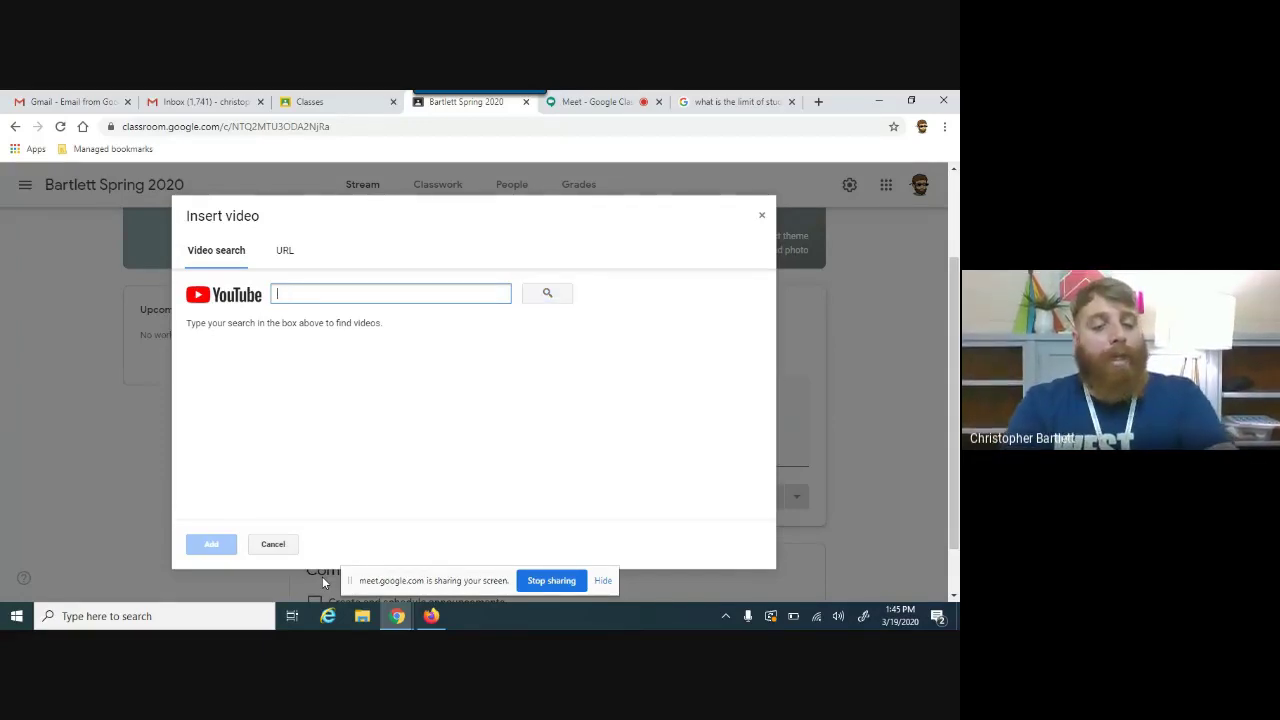
{"action": "type", "text": "elar"}
{"action": "key", "text": "Return"}
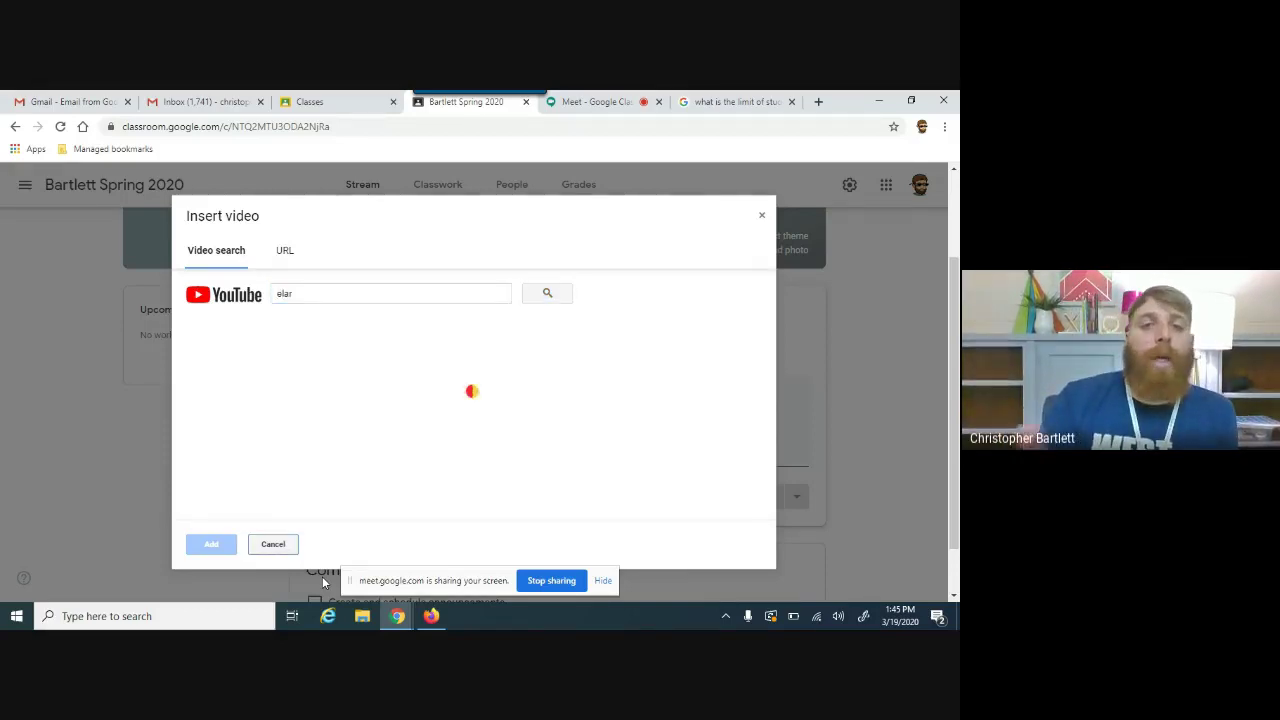
Step: Search 'figurative language middle school' and attach the 12-minute Figurative language video
{"action": "left_click", "coordinate": [350, 288]}
{"action": "double_click", "coordinate": [350, 288]}
{"action": "type", "text": "figur"}
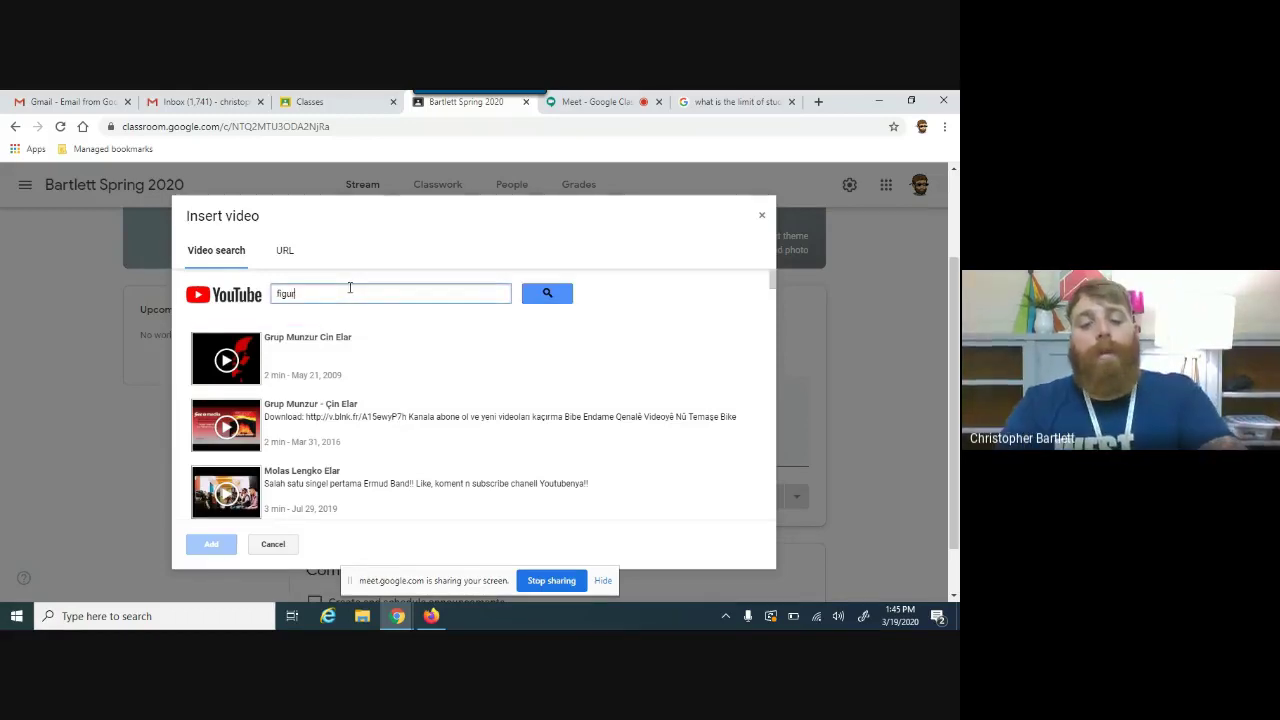
{"action": "type", "text": "ative language m"}
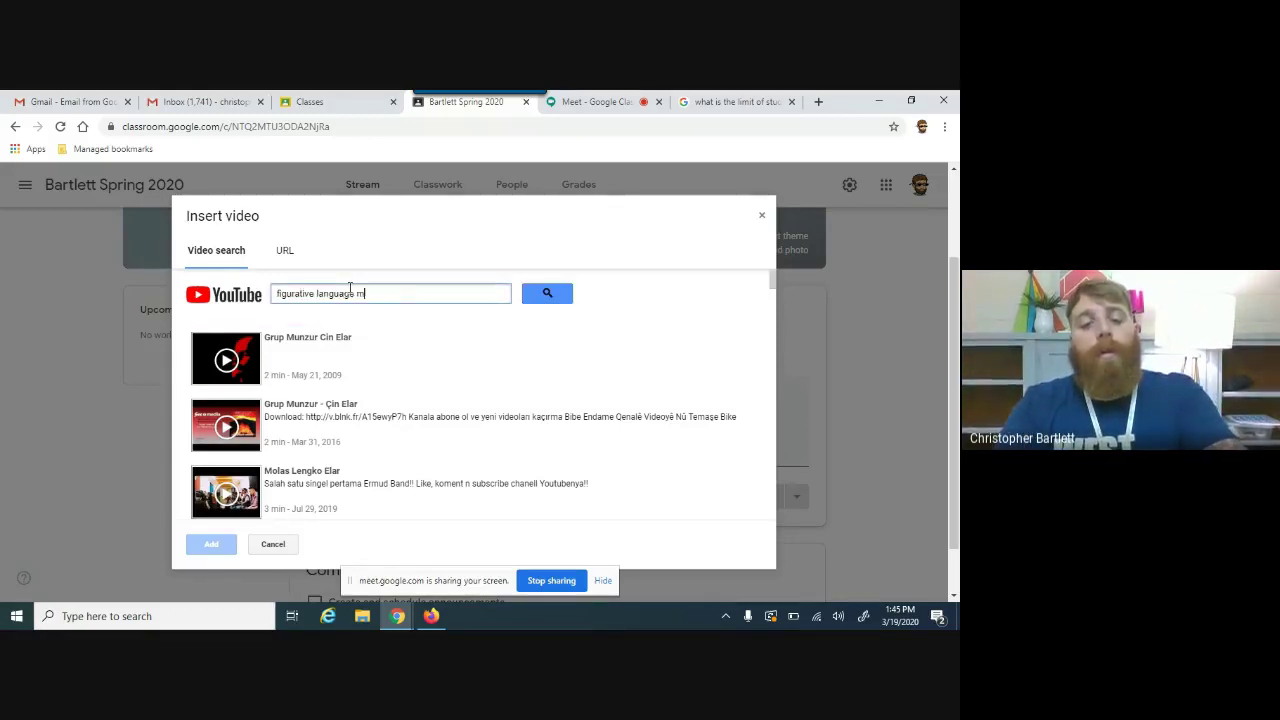
{"action": "type", "text": "iddle school"}
{"action": "key", "text": "Return"}
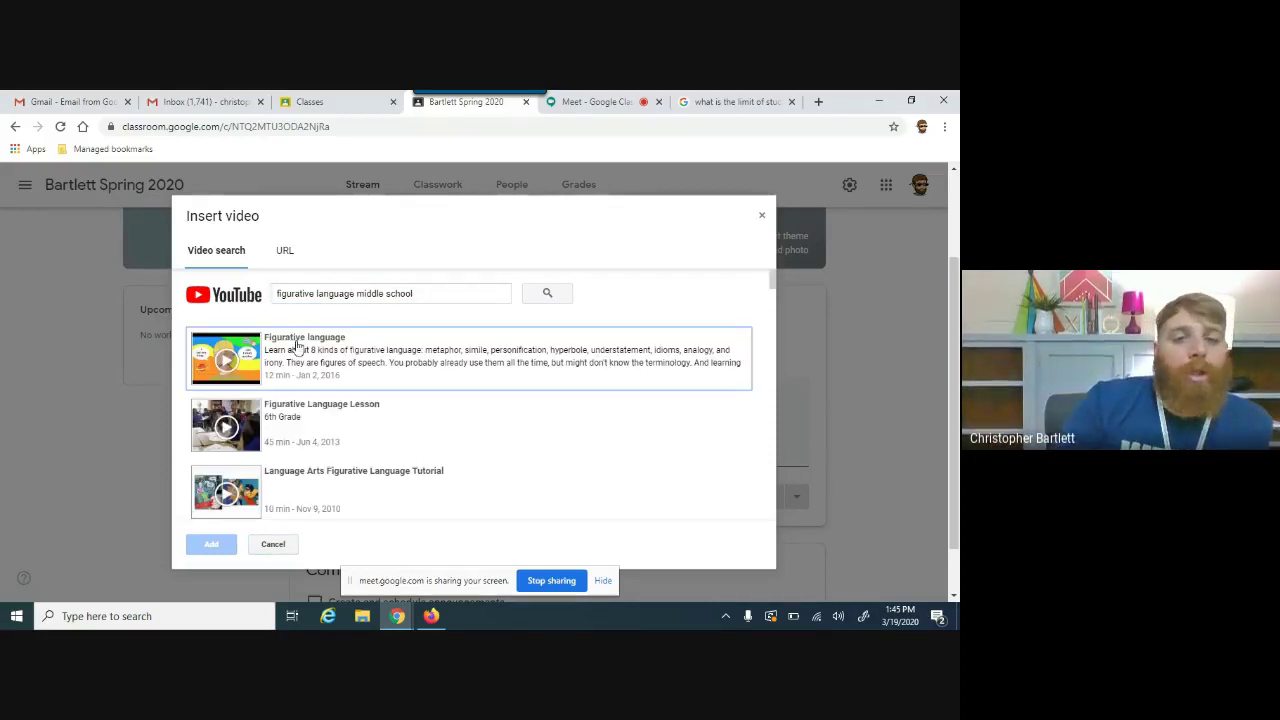
{"action": "left_click", "coordinate": [296, 348]}
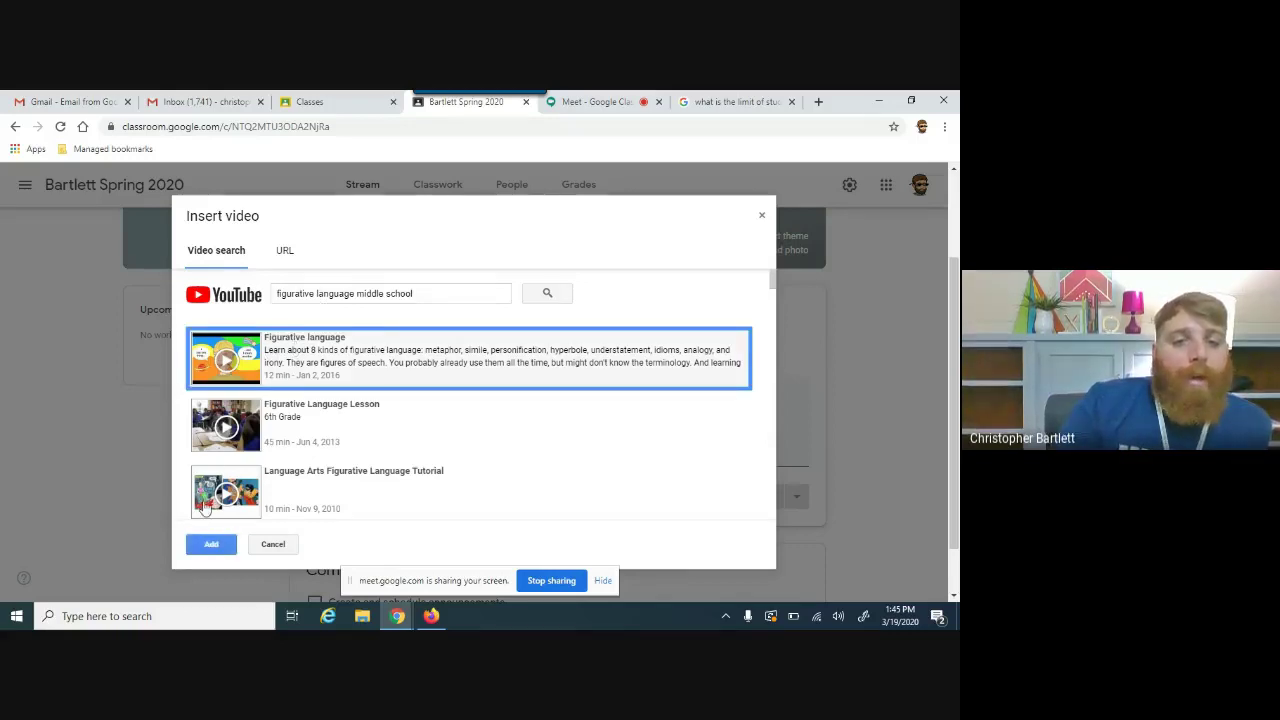
{"action": "left_click", "coordinate": [212, 545]}
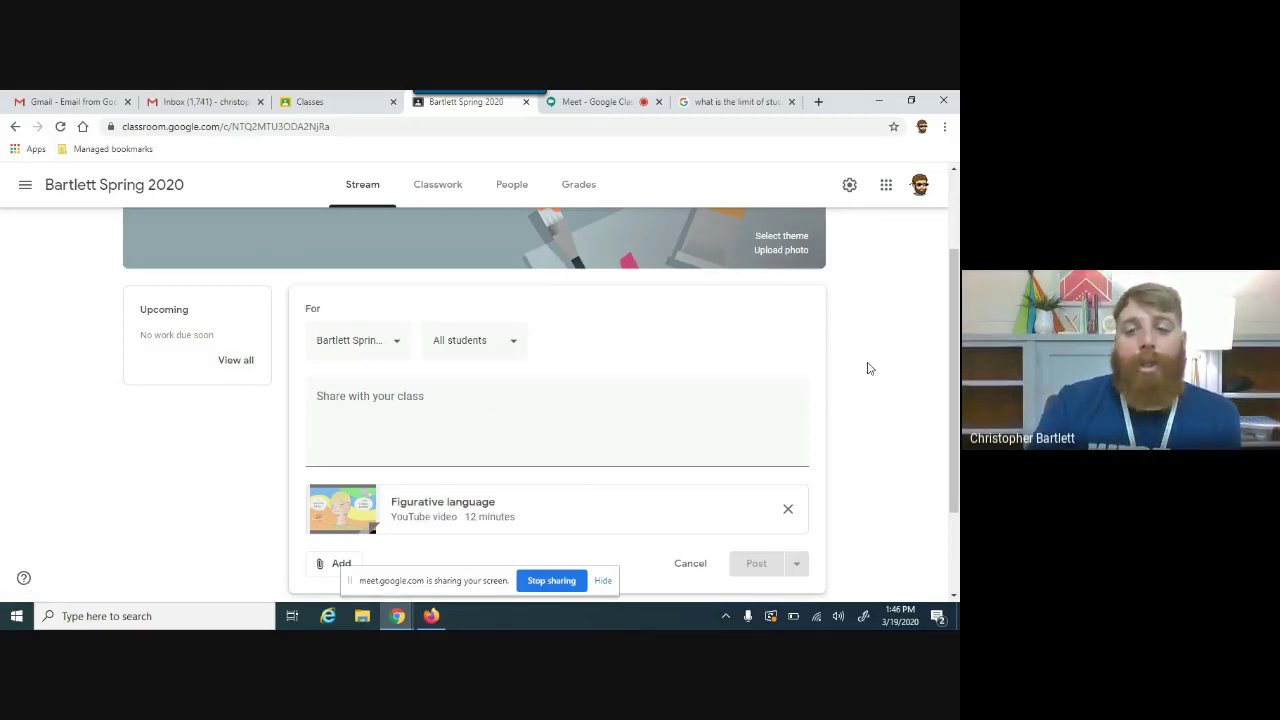
Step: Write 'Hello everyone!' as the announcement message
{"action": "scroll", "coordinate": [954, 482], "scroll_direction": "down", "scroll_amount": 1}
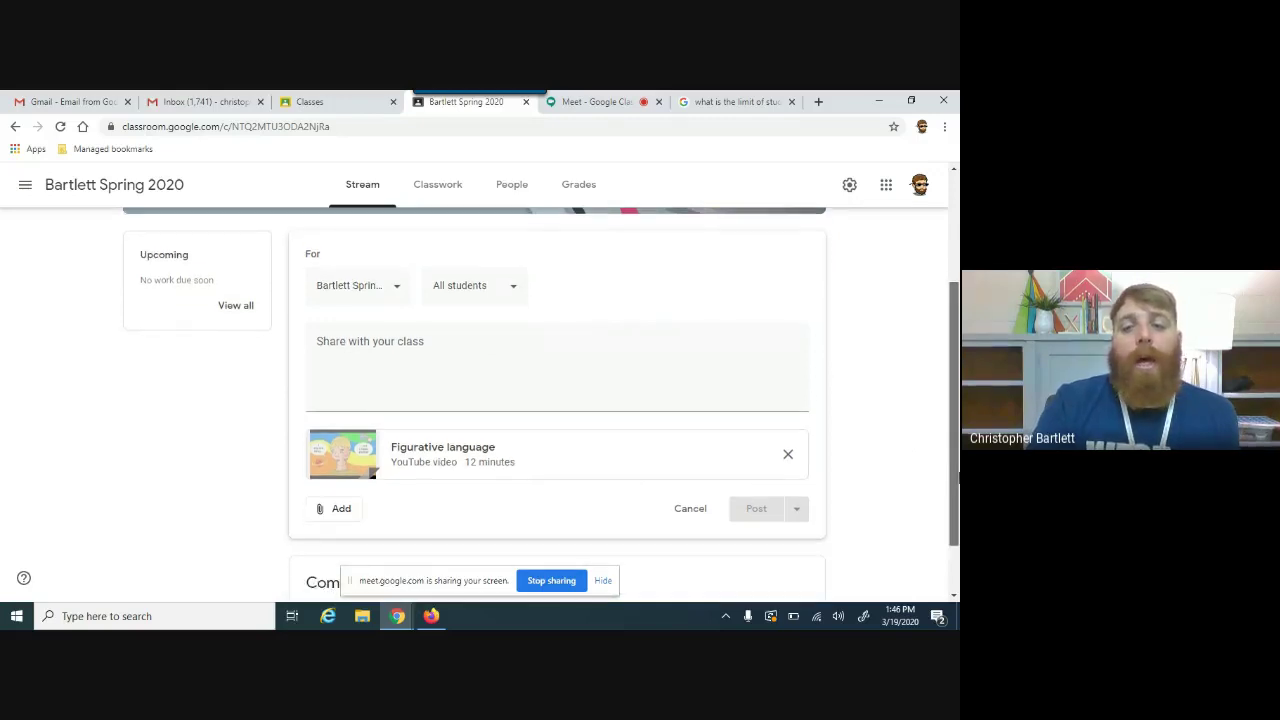
{"action": "left_click", "coordinate": [433, 362]}
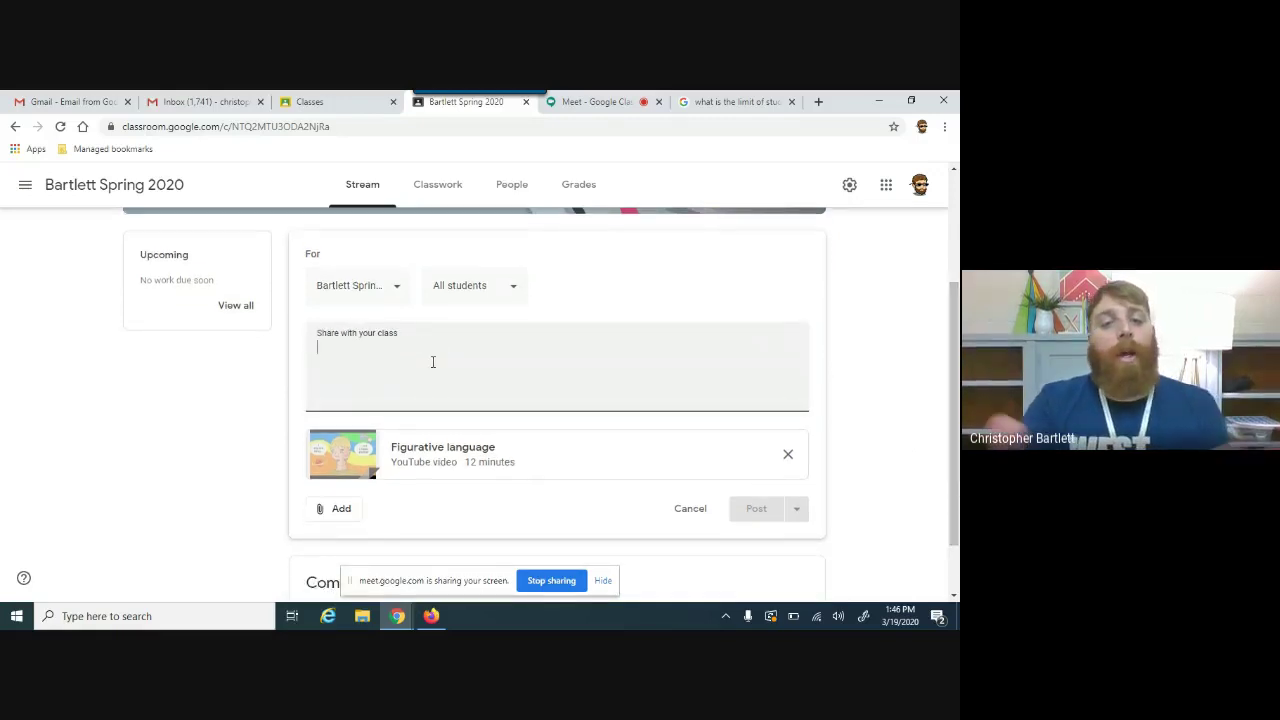
{"action": "type", "text": "He"}
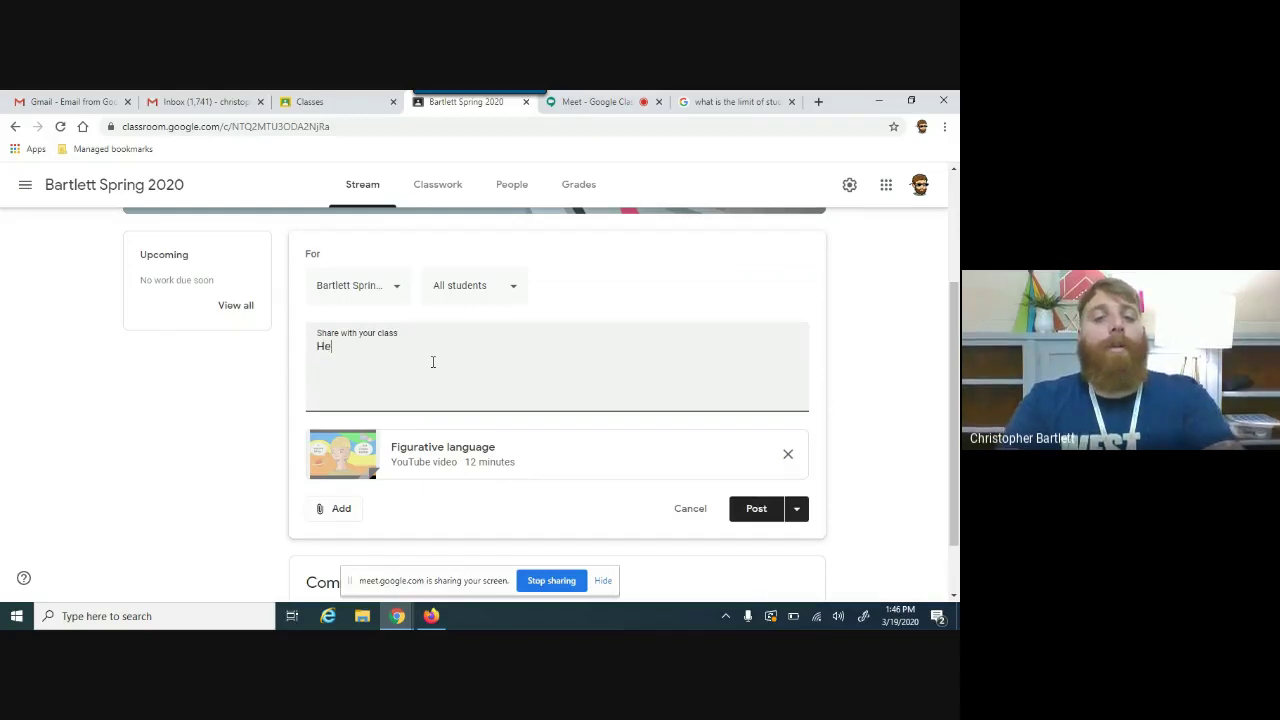
{"action": "type", "text": "llo everyone!"}
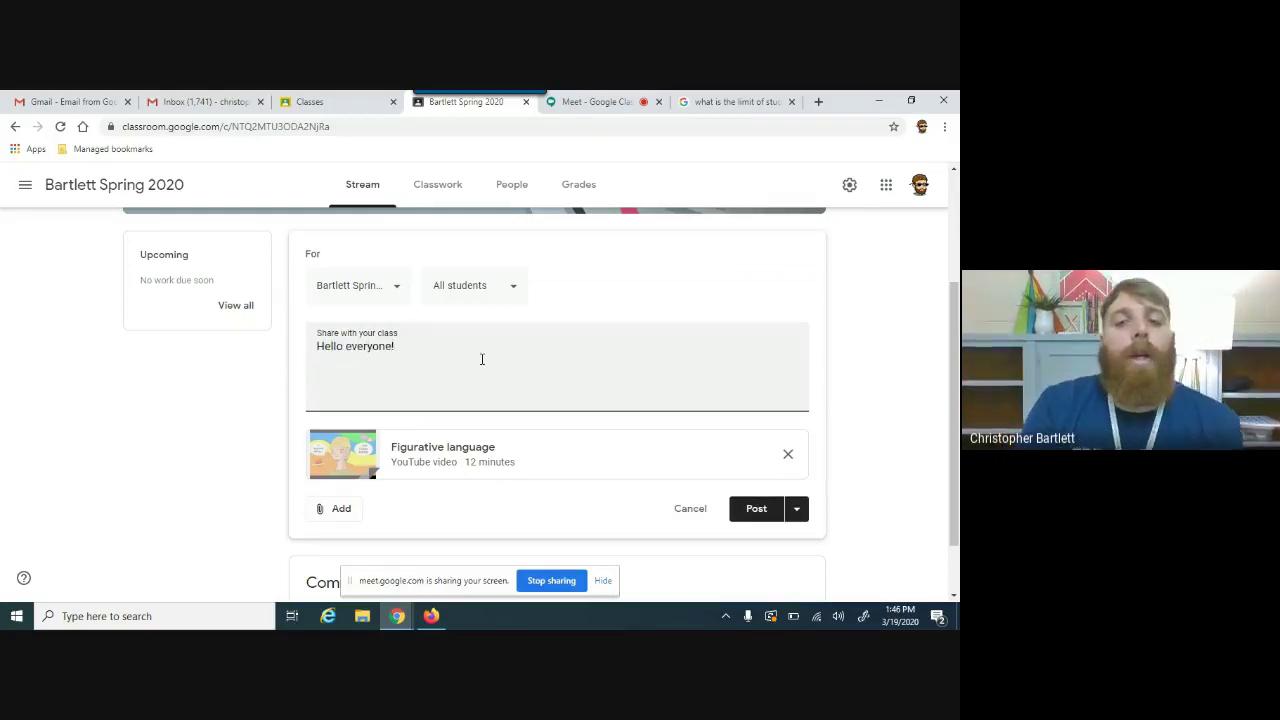
Step: Confirm the post goes to All students and show the Post, Schedule and Save draft options
{"action": "left_click", "coordinate": [499, 286]}
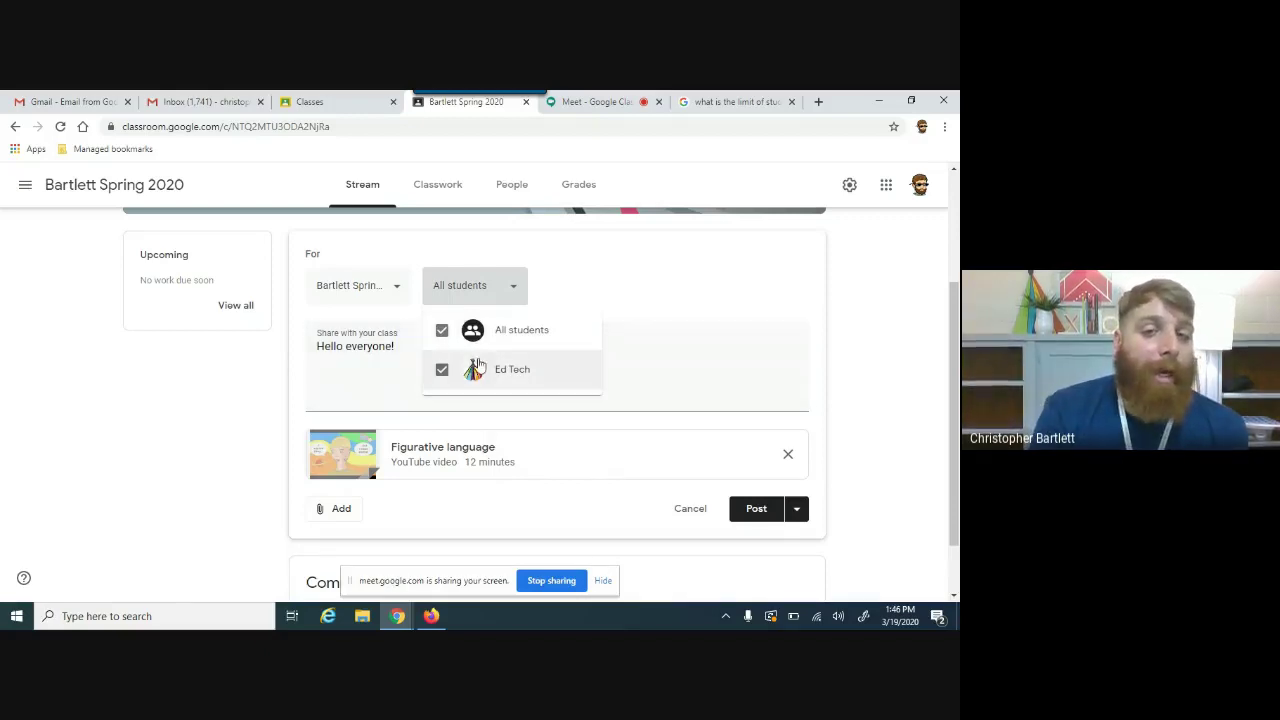
{"action": "left_click", "coordinate": [500, 311]}
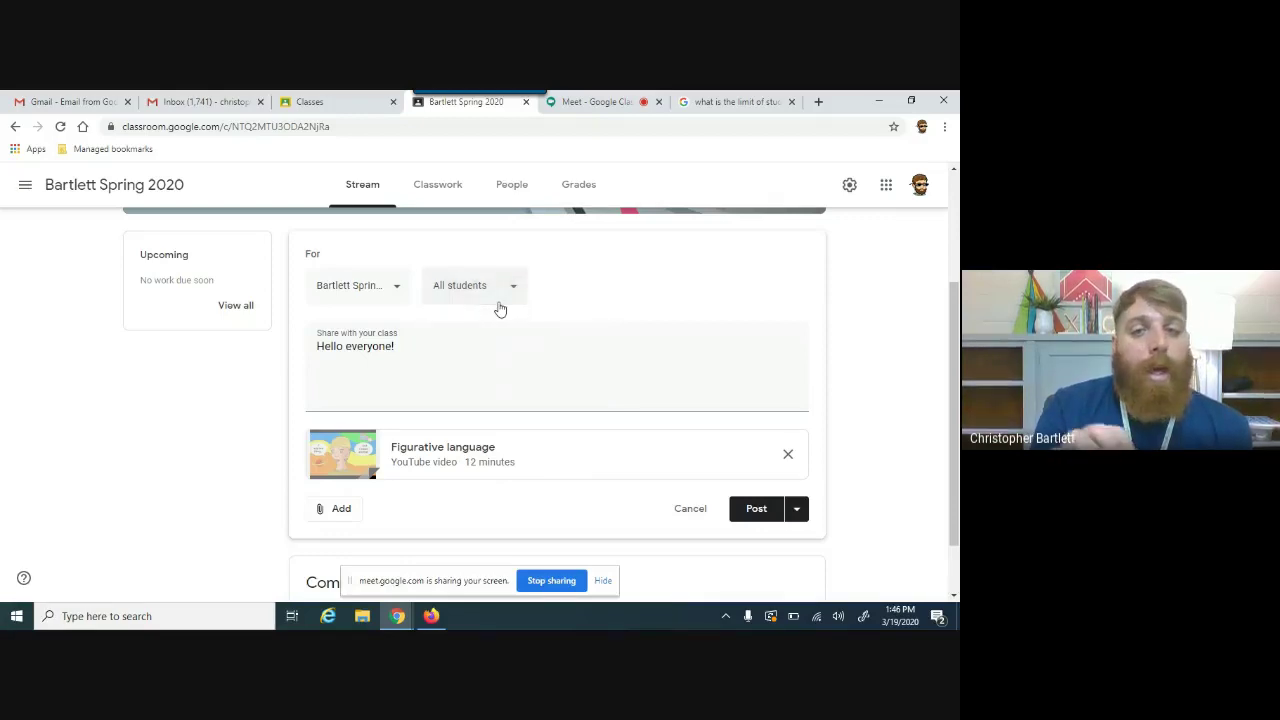
{"action": "left_click", "coordinate": [797, 510]}
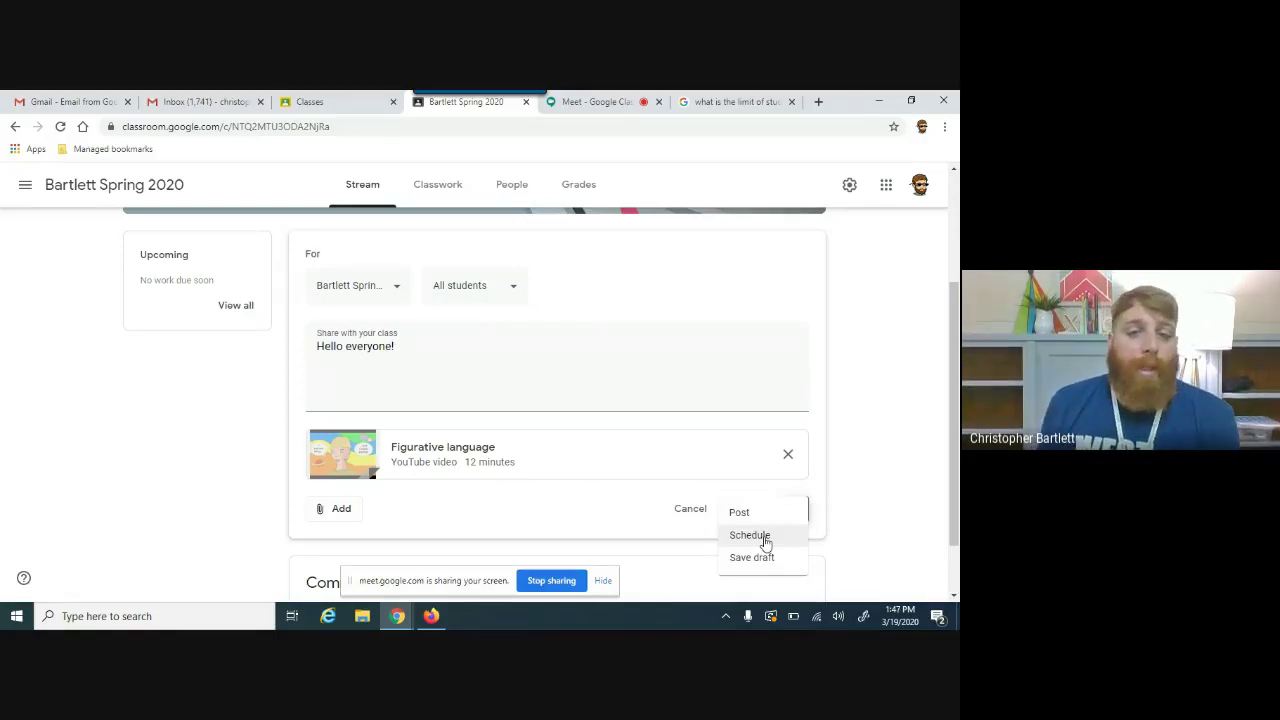
{"action": "left_click", "coordinate": [870, 506]}
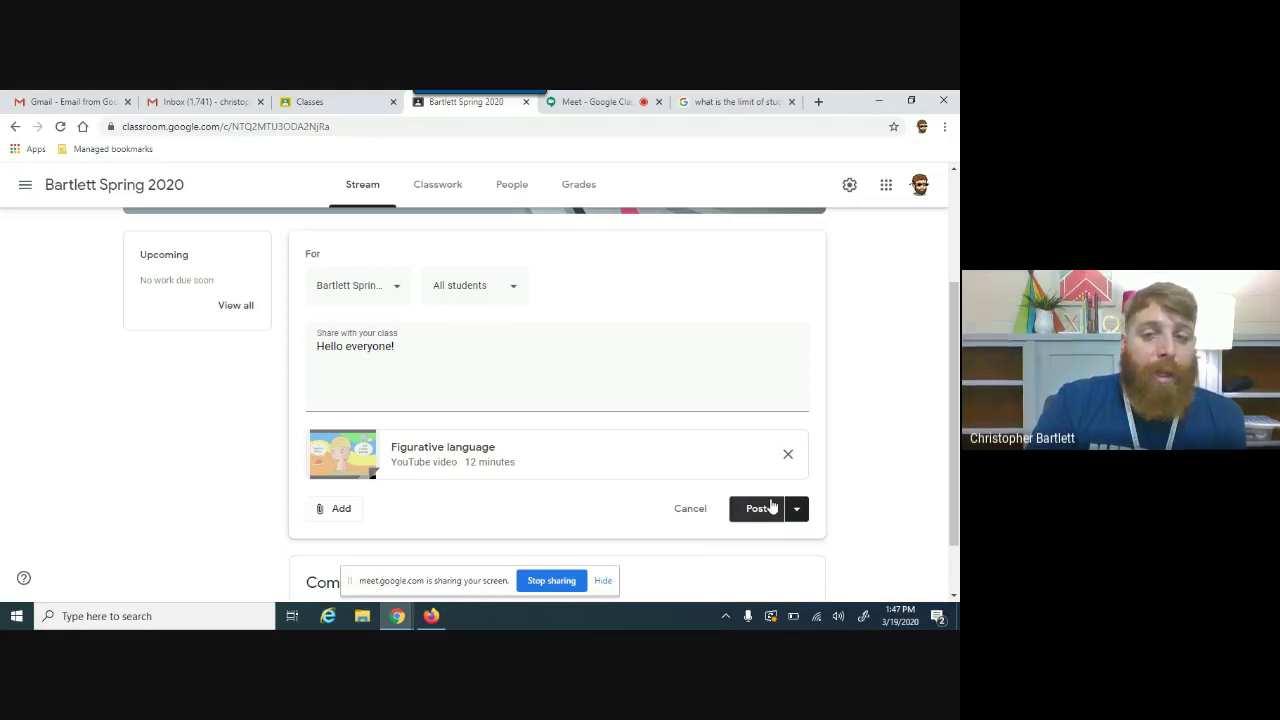
{"action": "left_click", "coordinate": [802, 518]}
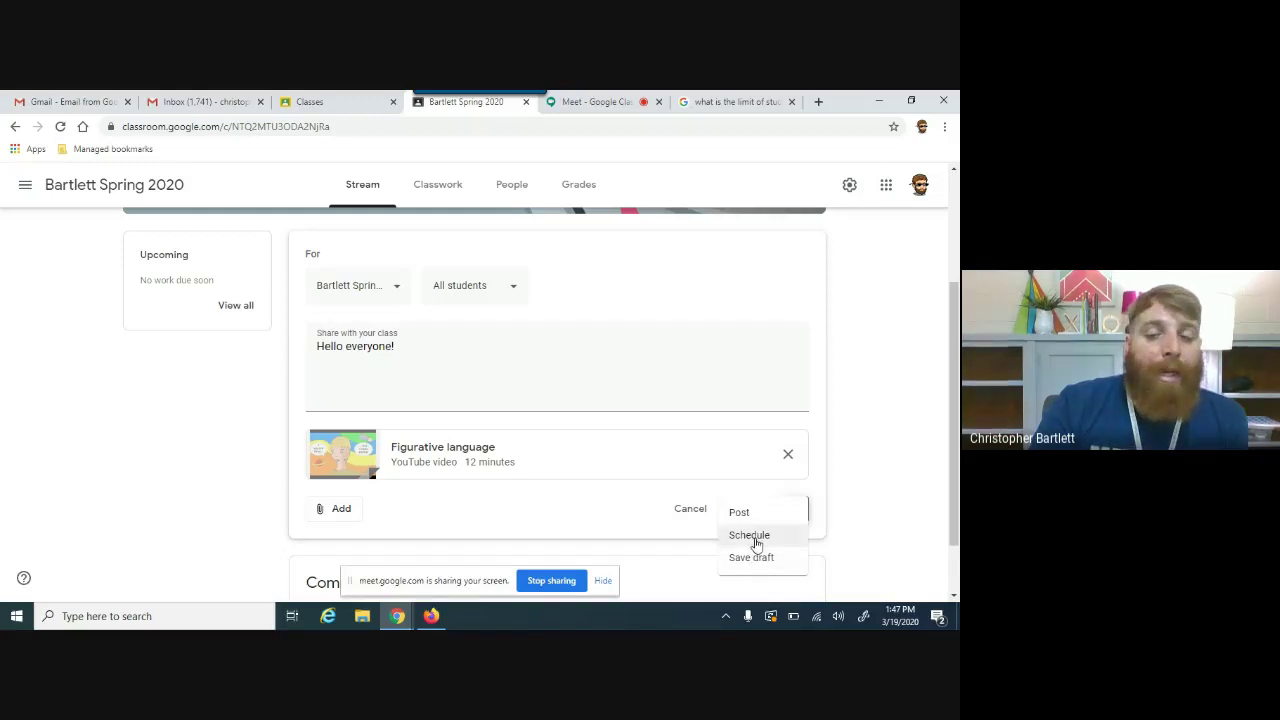
Step: Schedule the announcement for Mar 23 at 8:00 AM
{"action": "left_click", "coordinate": [750, 535]}
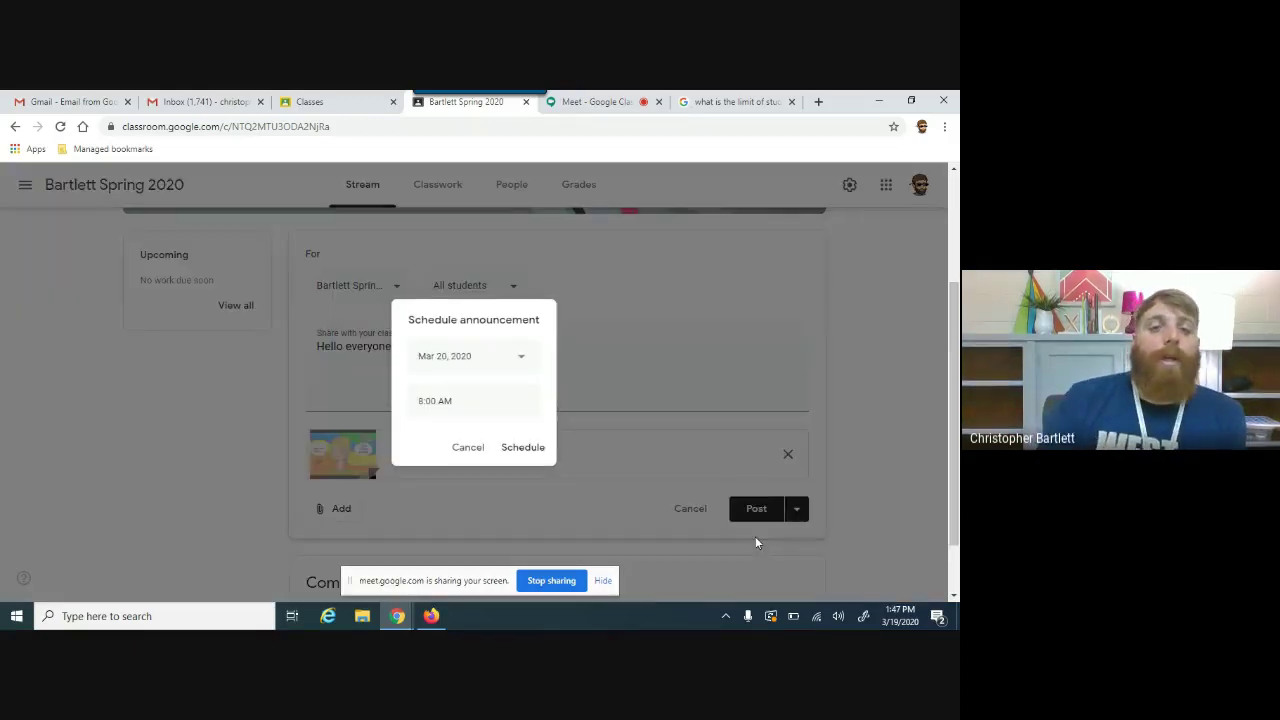
{"action": "left_click", "coordinate": [495, 368]}
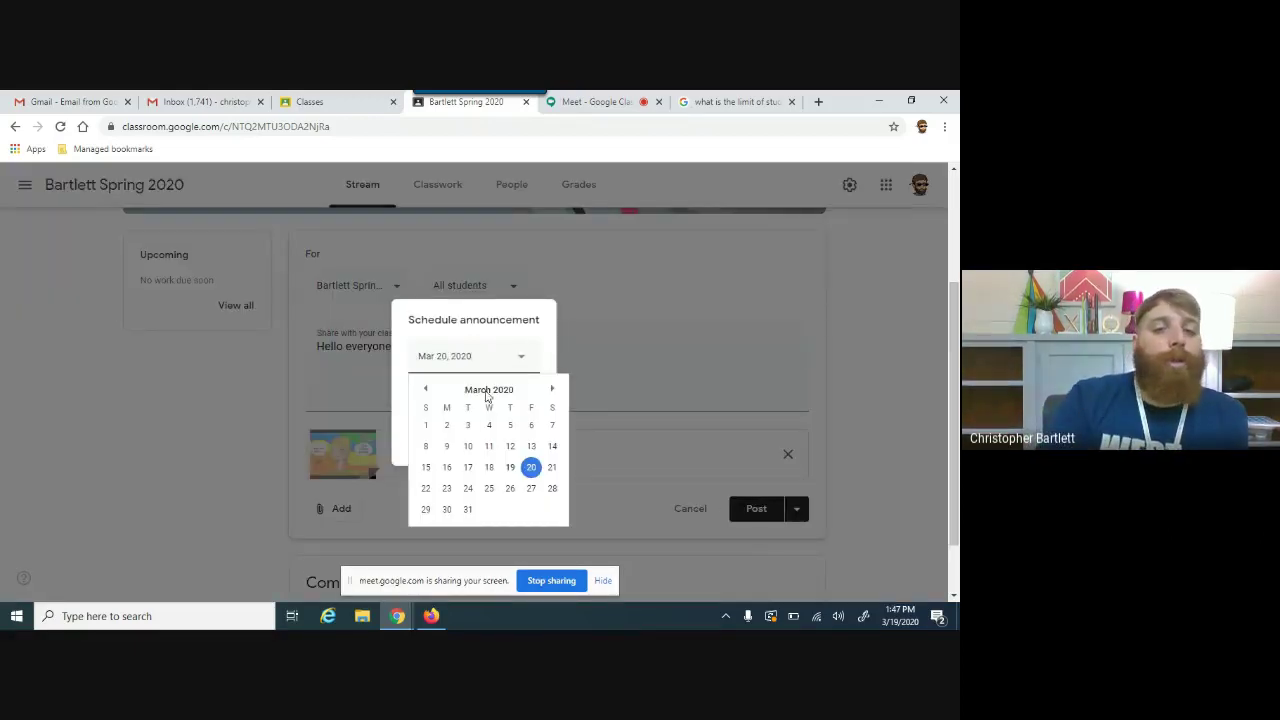
{"action": "left_click", "coordinate": [447, 488]}
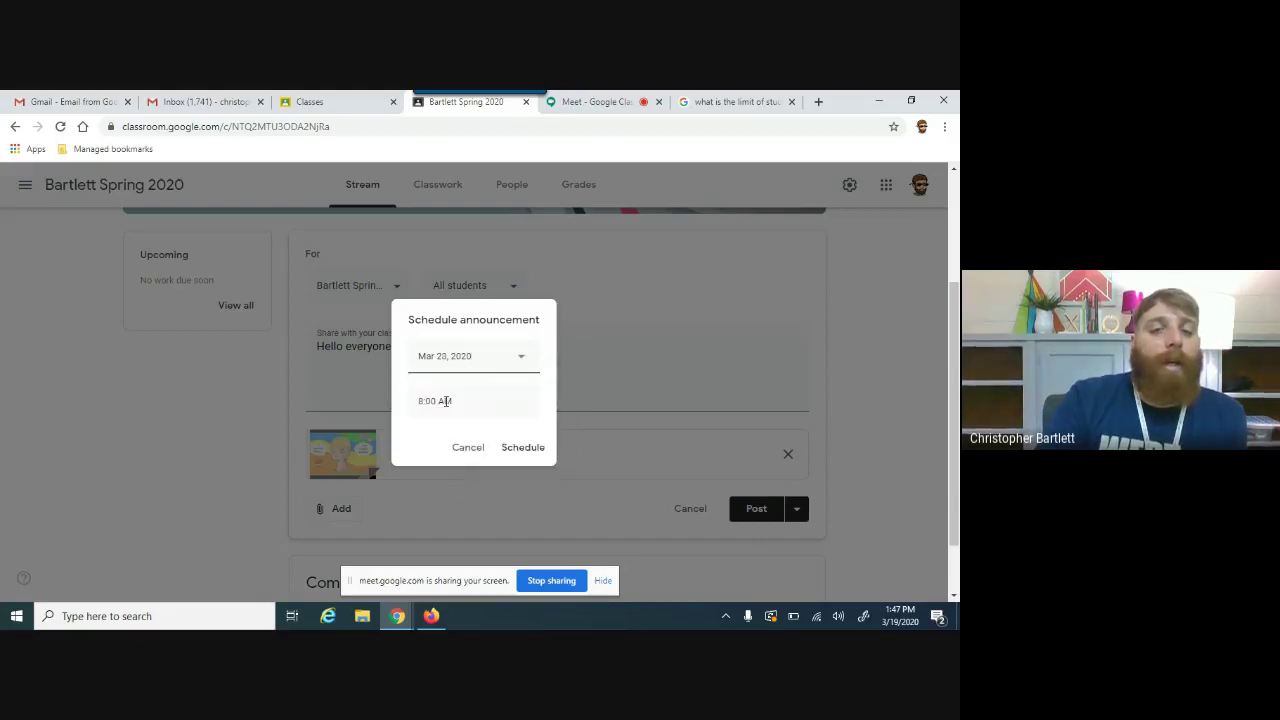
{"action": "left_click", "coordinate": [503, 452]}
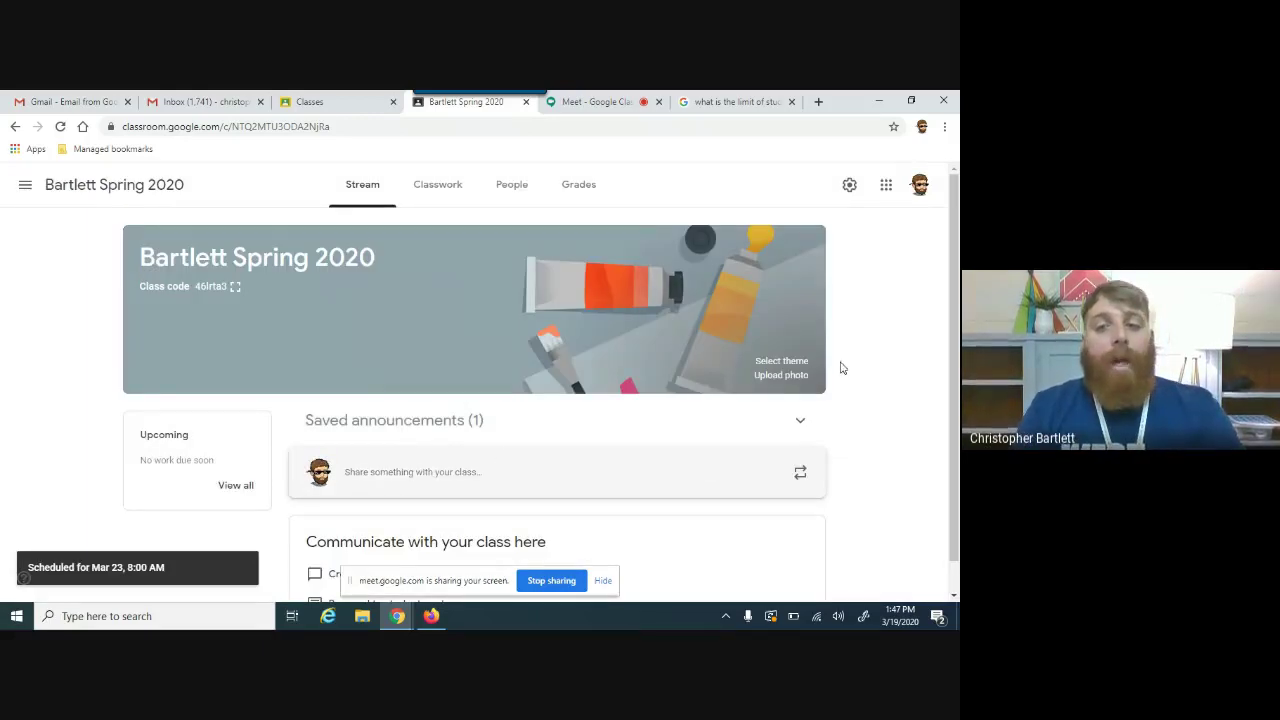
Step: Delete the scheduled Hello everyone! announcement from Saved announcements and go to Classwork
{"action": "left_click", "coordinate": [800, 419]}
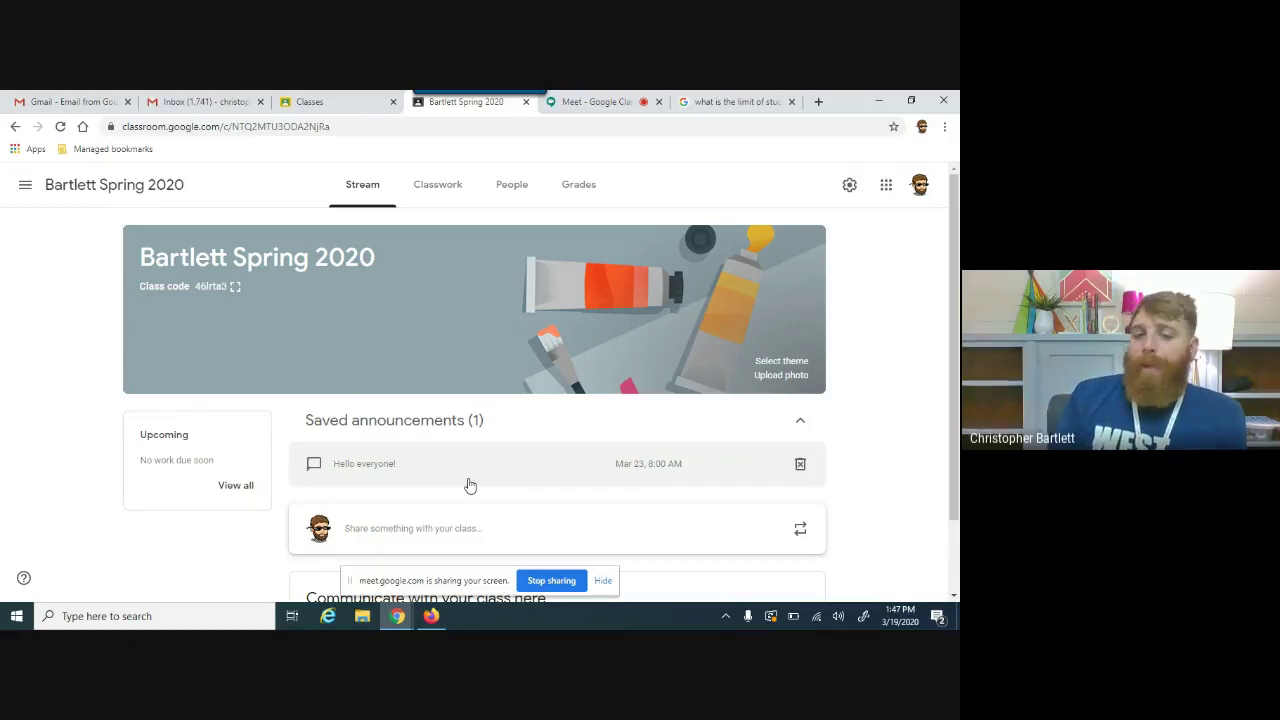
{"action": "left_click", "coordinate": [799, 466]}
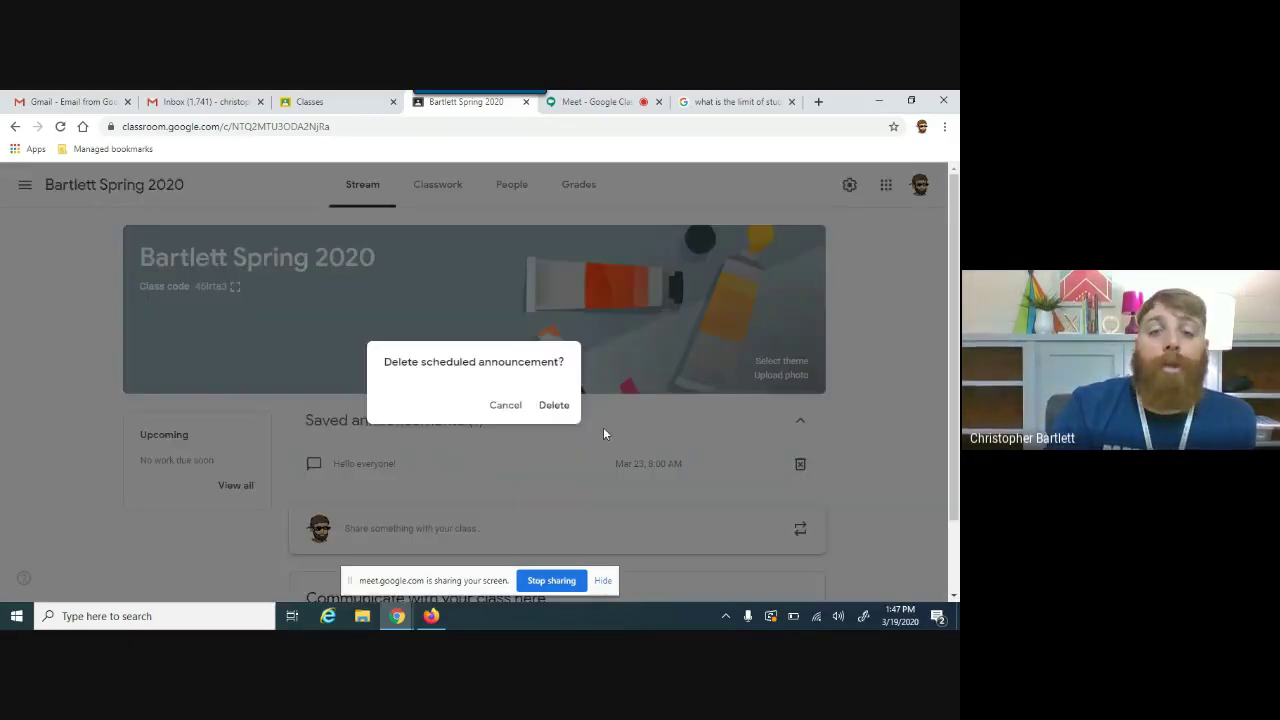
{"action": "left_click", "coordinate": [555, 405]}
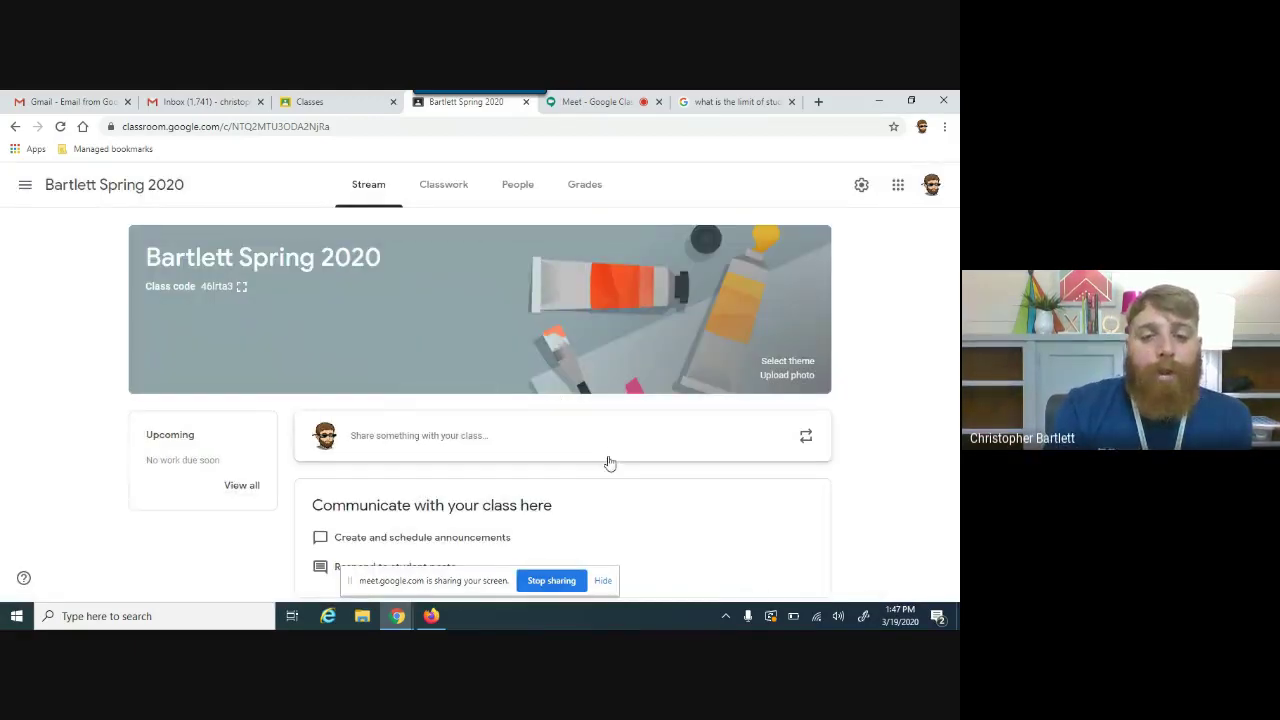
{"action": "left_click", "coordinate": [458, 189]}
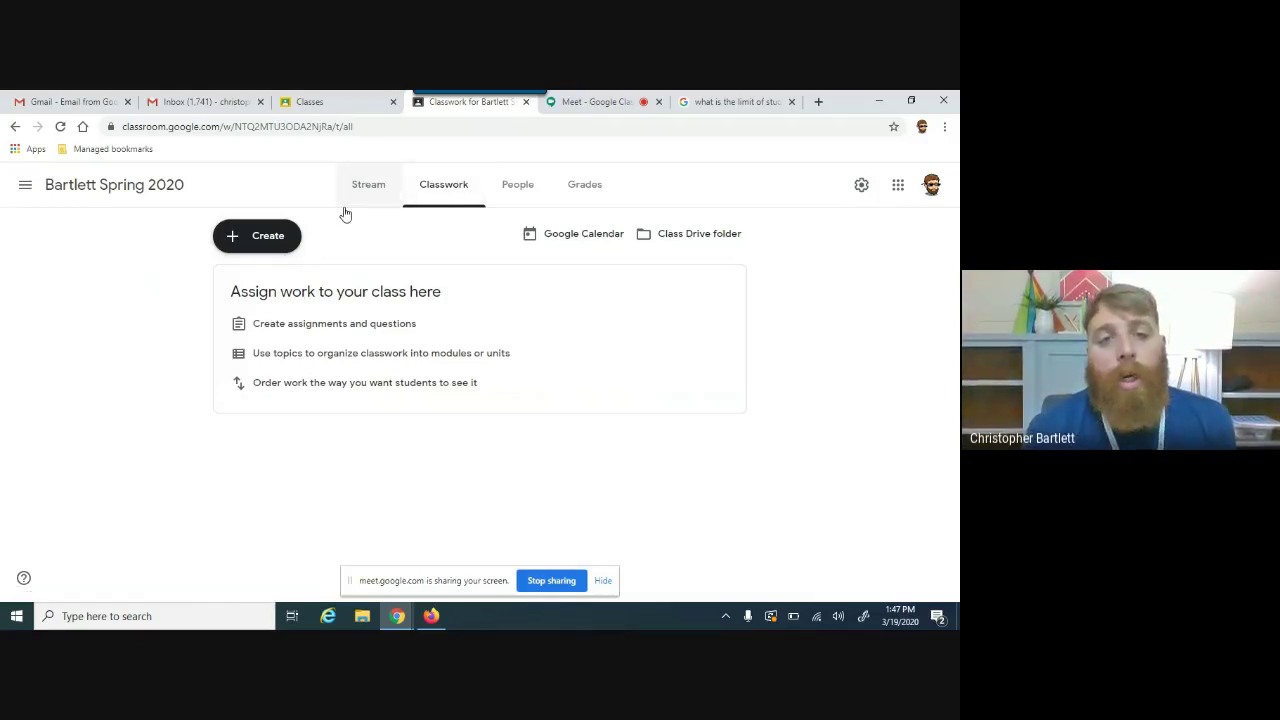
Step: Add a Classwork topic named March 23-27
{"action": "left_click", "coordinate": [285, 250]}
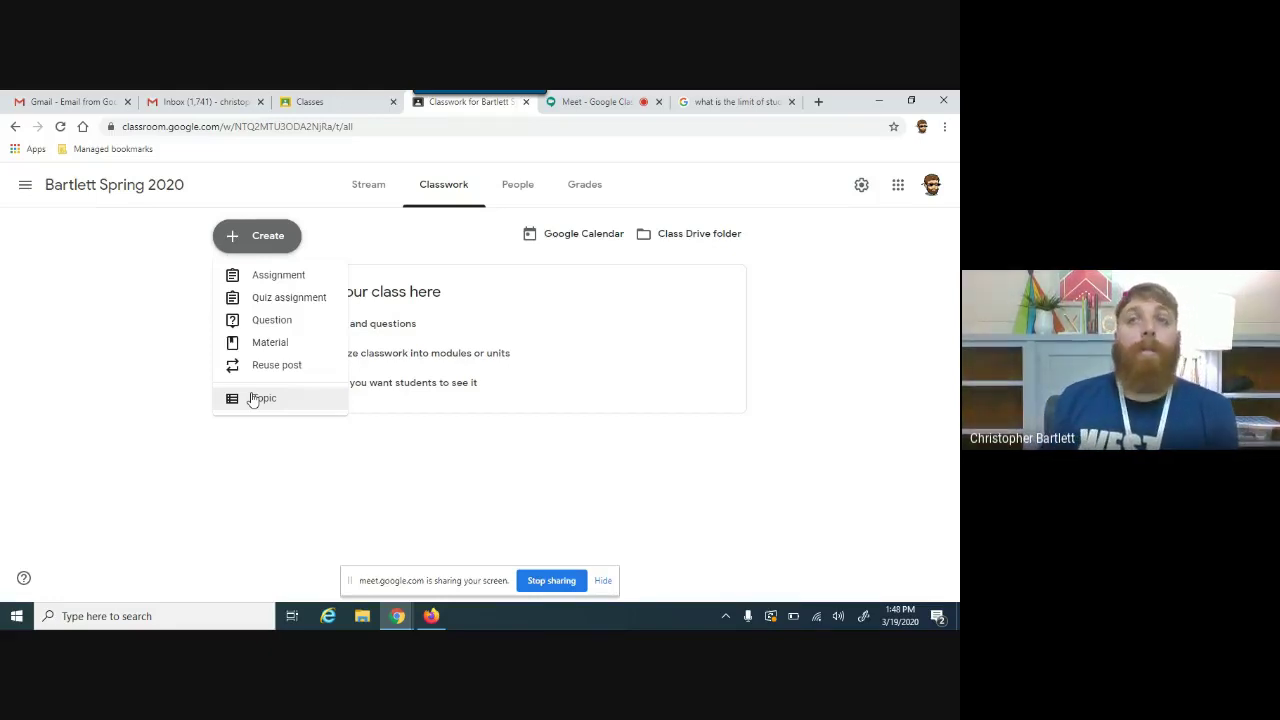
{"action": "left_click", "coordinate": [256, 398]}
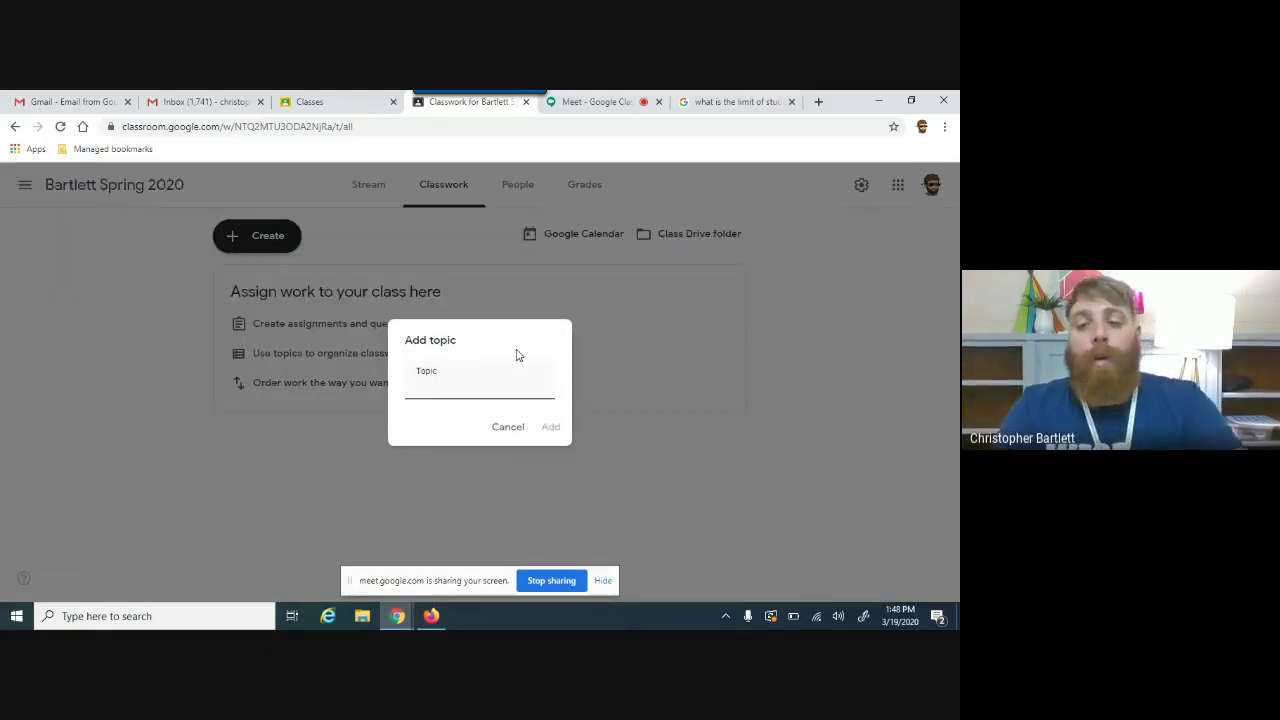
{"action": "type", "text": "M"}
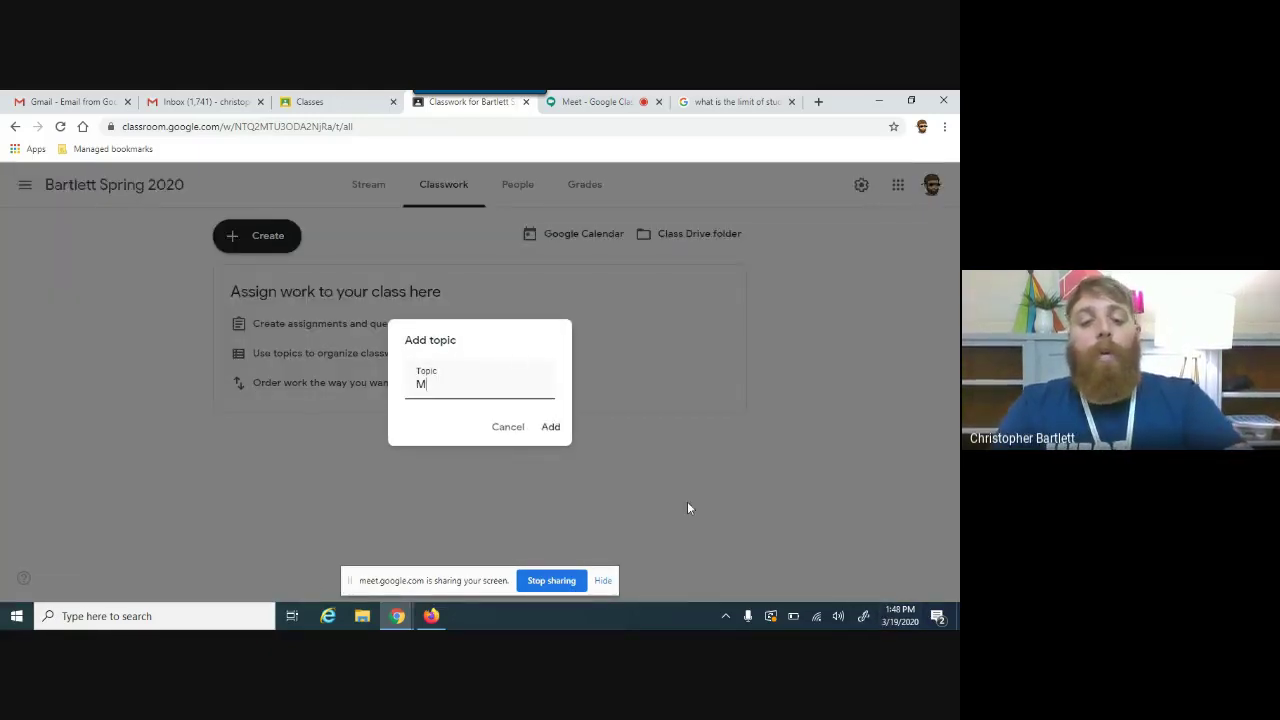
{"action": "type", "text": "arch 23-27"}
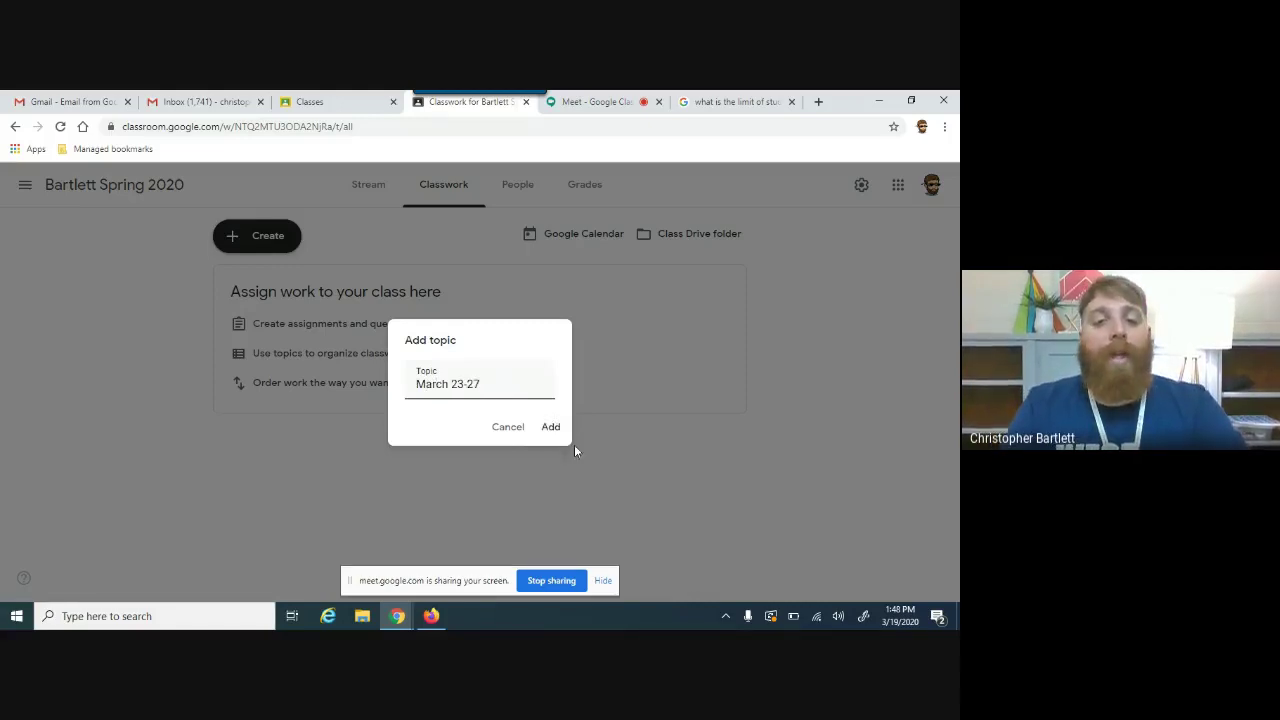
{"action": "left_click", "coordinate": [551, 426]}
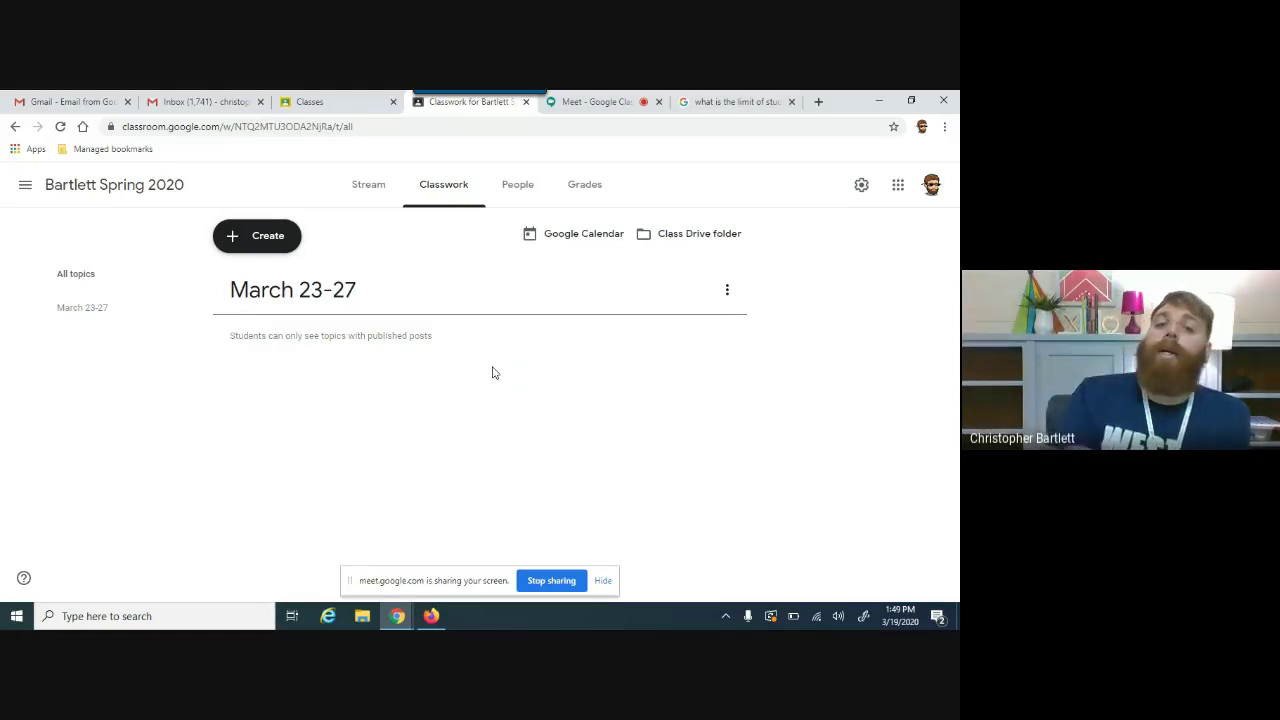
Step: Add the Figurative Language and Quizzes/Assessments topics
{"action": "left_click", "coordinate": [281, 245]}
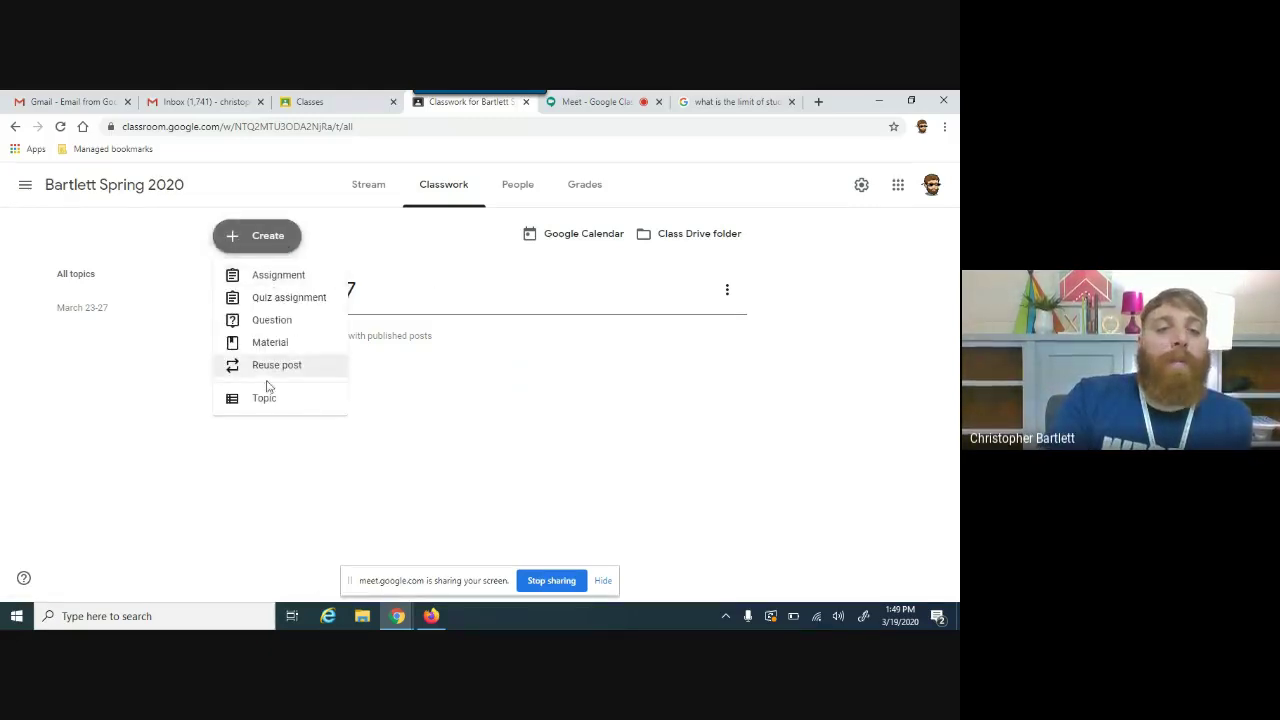
{"action": "left_click", "coordinate": [257, 403]}
{"action": "type", "text": "Figurative La"}
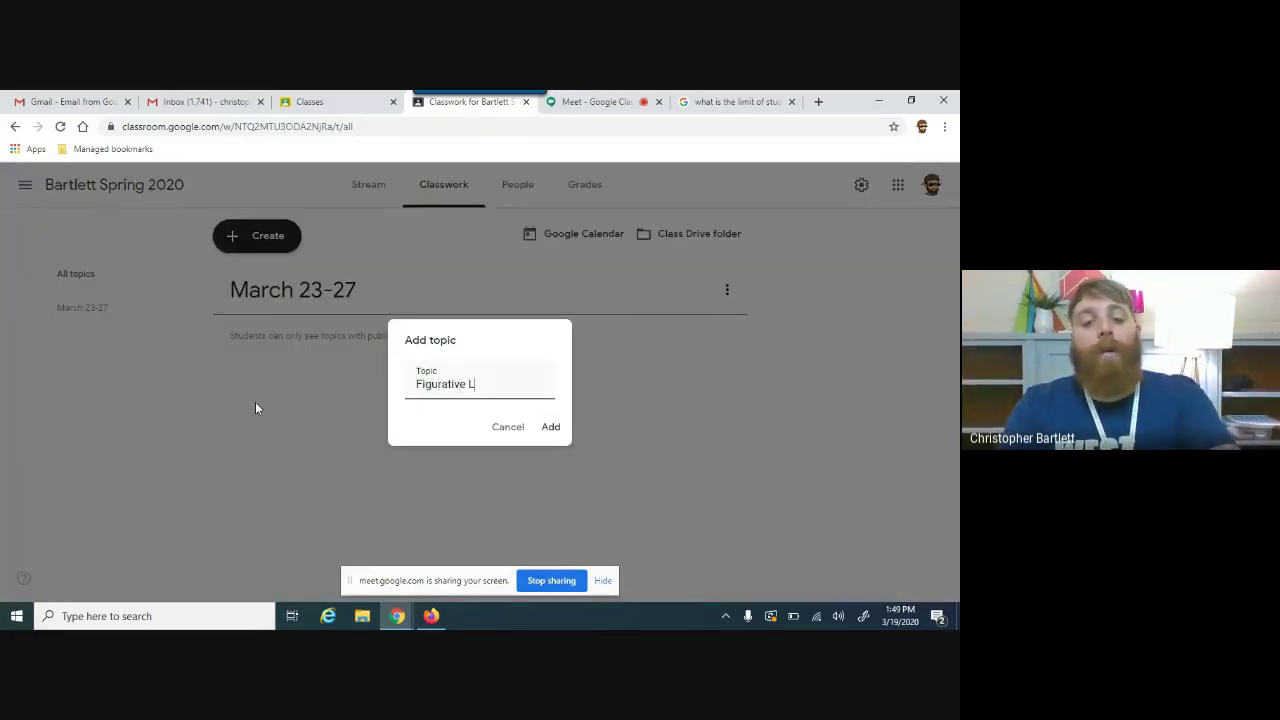
{"action": "type", "text": "nguage"}
{"action": "key", "text": "Return"}
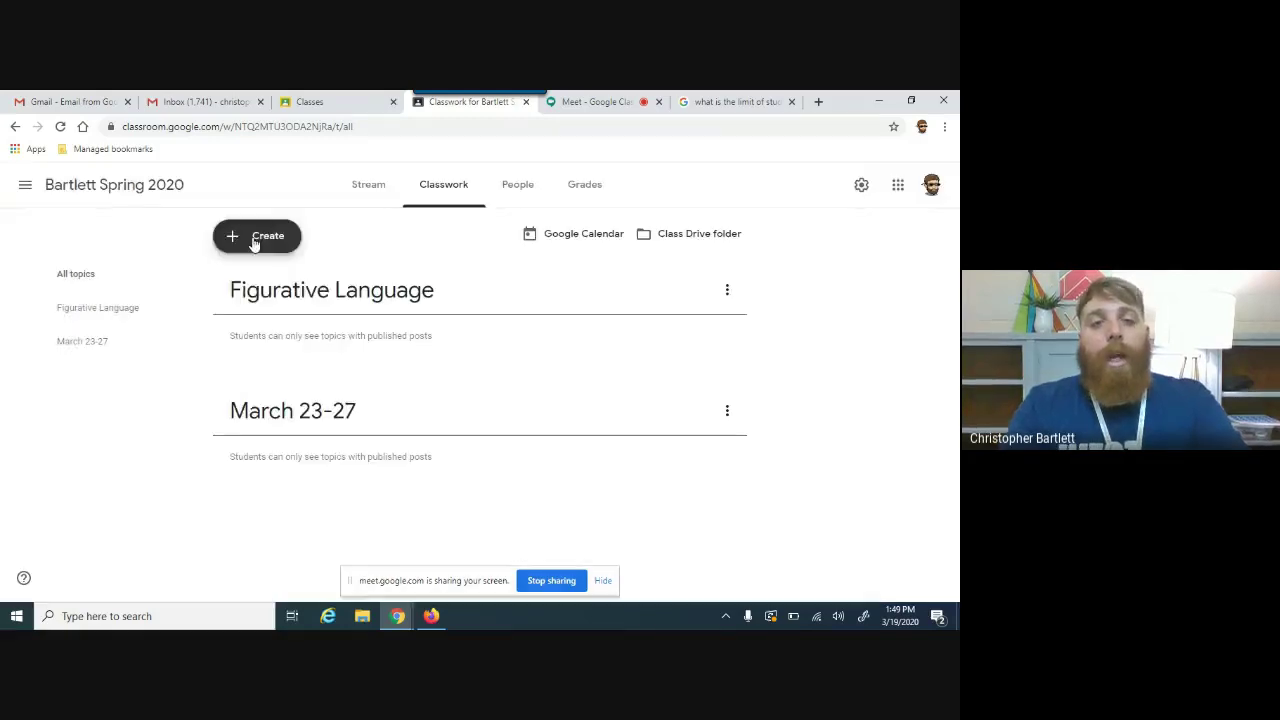
{"action": "left_click", "coordinate": [255, 240]}
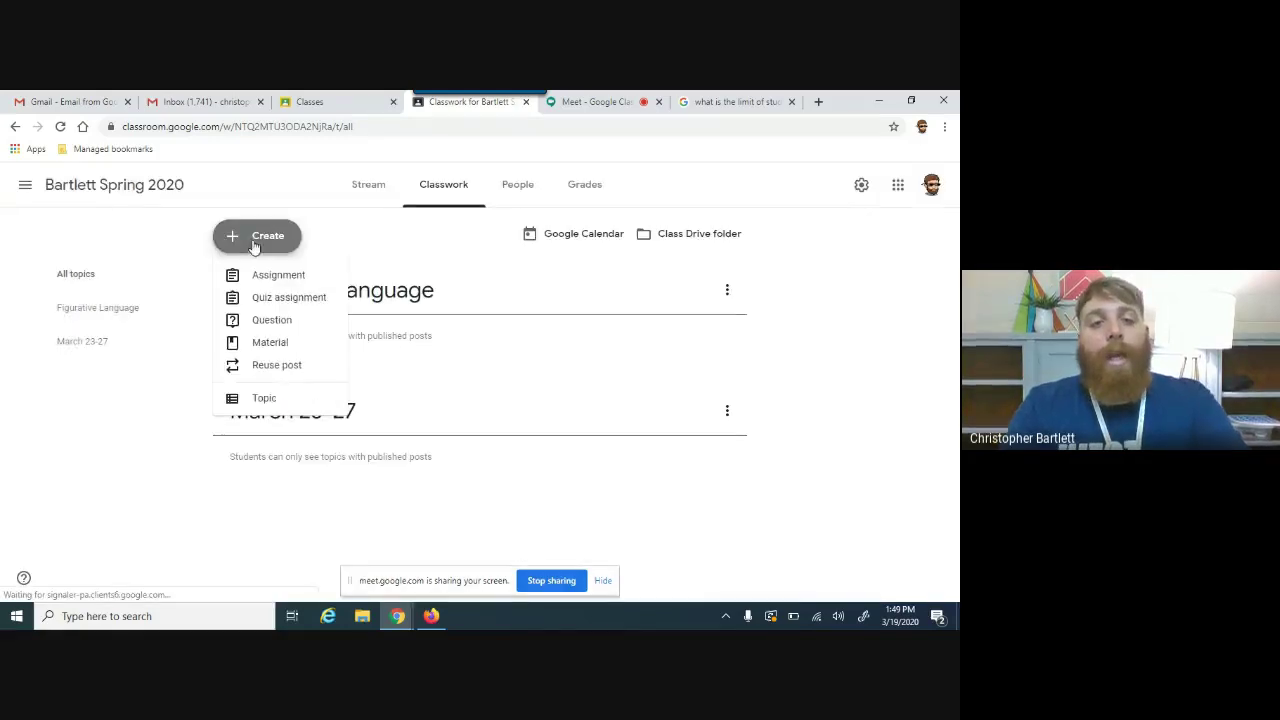
{"action": "left_click", "coordinate": [296, 397]}
{"action": "type", "text": "Quizzes/Assessments"}
{"action": "key", "text": "Return"}
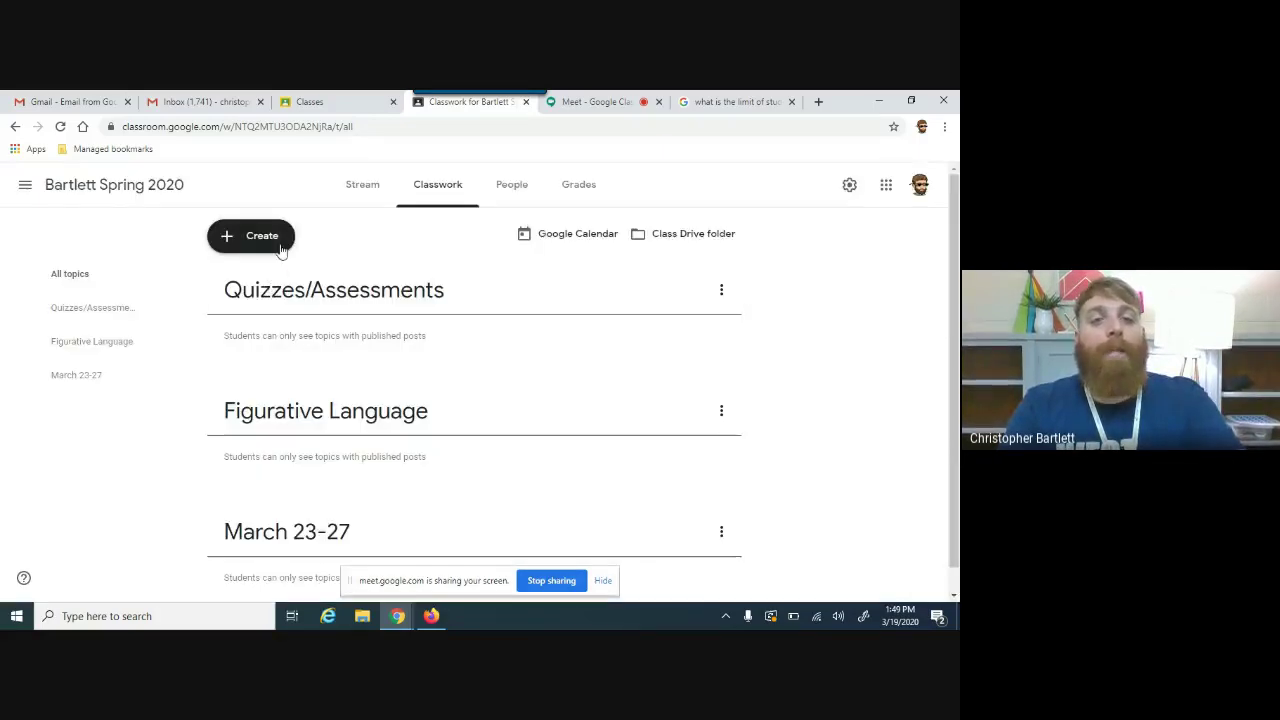
Step: Add the Journaling topic and scroll to review all four topics
{"action": "left_click", "coordinate": [279, 247]}
{"action": "left_click", "coordinate": [300, 405]}
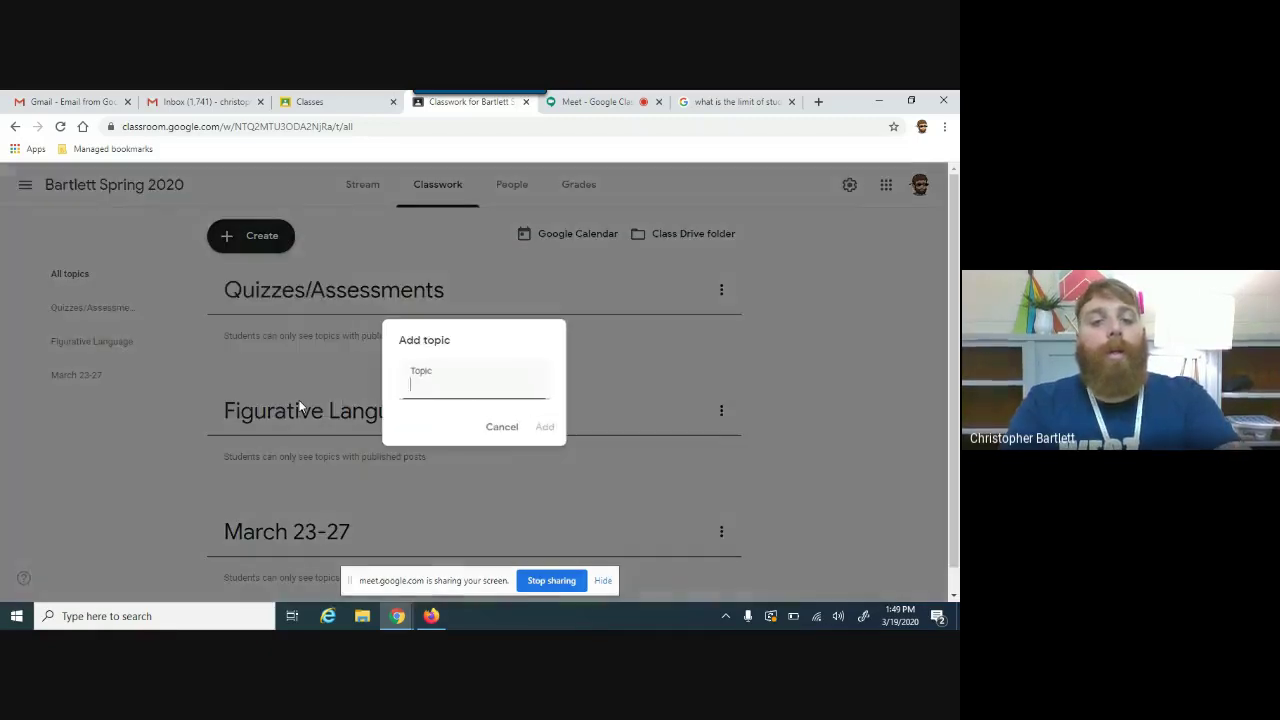
{"action": "type", "text": "Jo"}
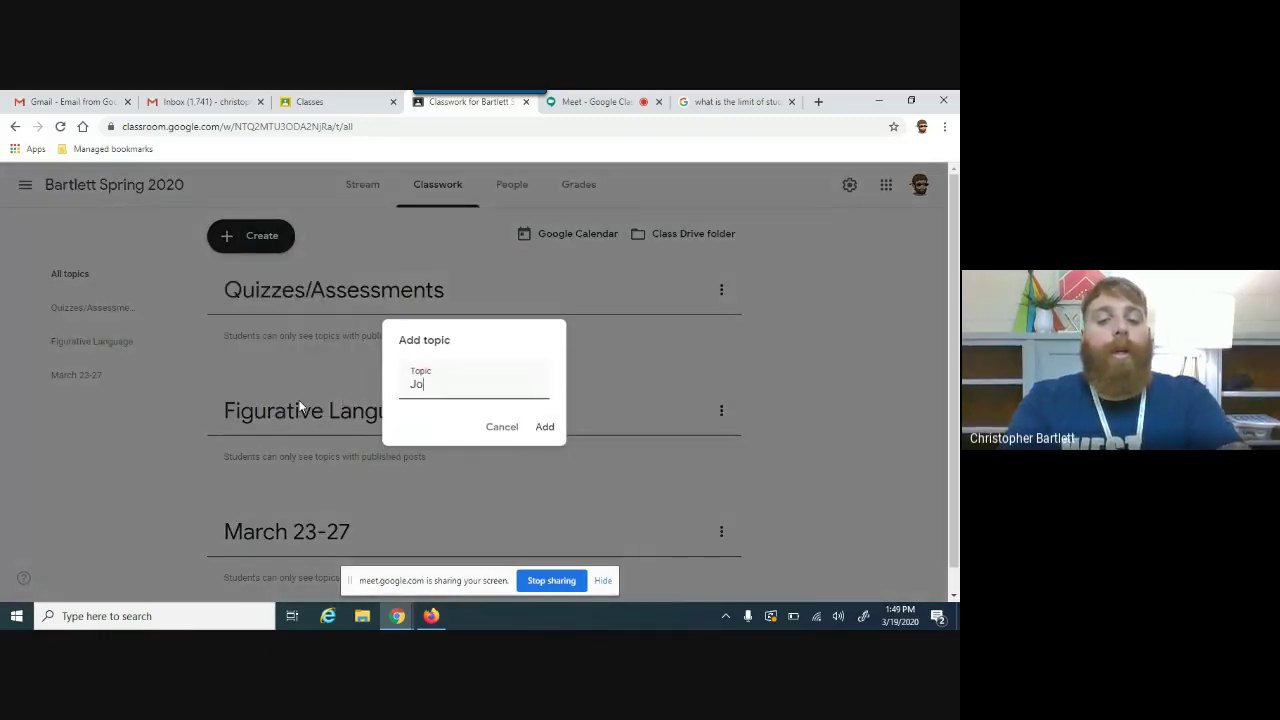
{"action": "type", "text": "urnaling"}
{"action": "key", "text": "Return"}
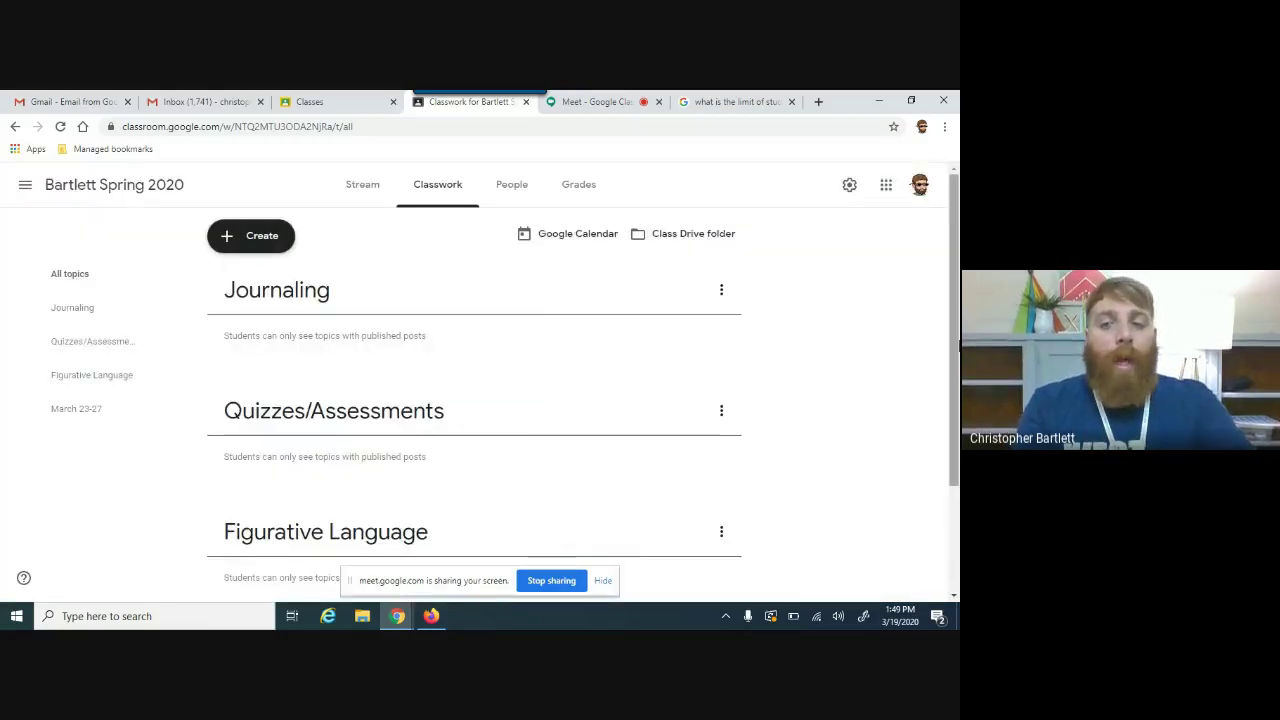
{"action": "scroll", "coordinate": [955, 355], "scroll_direction": "down", "scroll_amount": 1}
{"action": "mouse_move", "coordinate": [955, 355]}
{"action": "left_mouse_down"}
{"action": "mouse_move", "coordinate": [950, 420]}
{"action": "mouse_move", "coordinate": [958, 363]}
{"action": "left_mouse_up"}
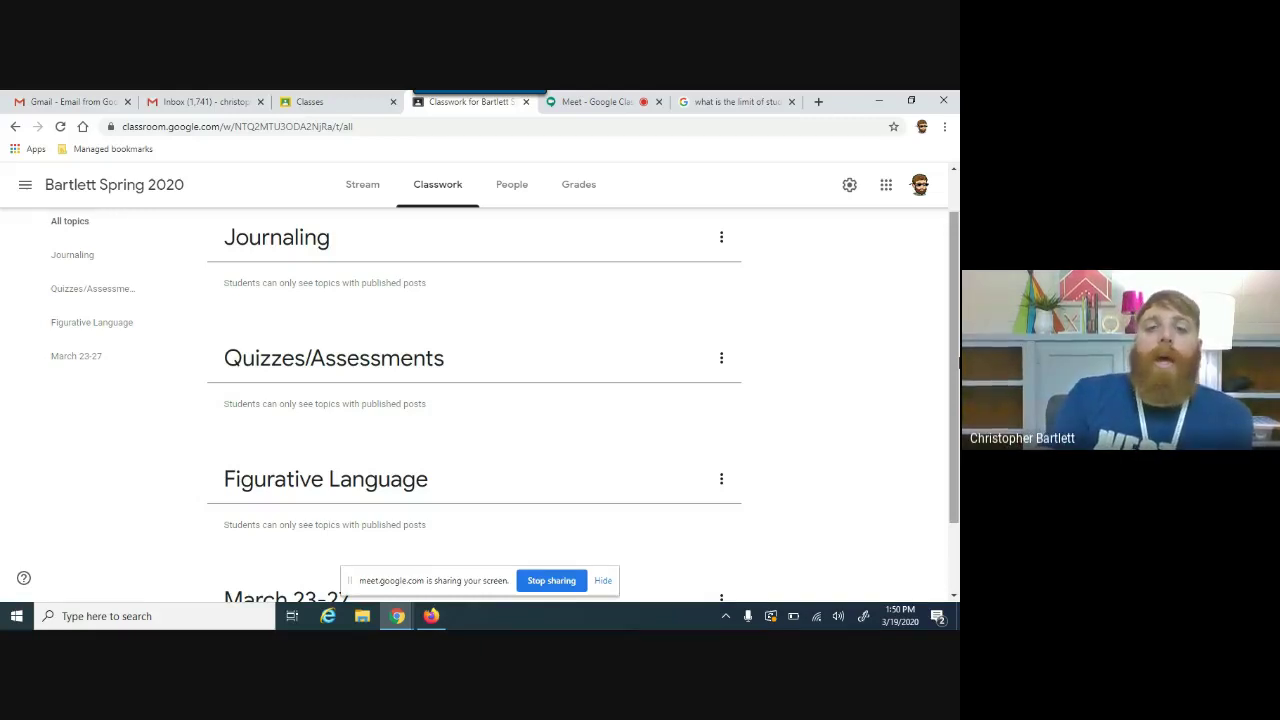
Step: Drag Figurative Language to the top of the topic list and place Journaling right below it
{"action": "left_click", "coordinate": [721, 240]}
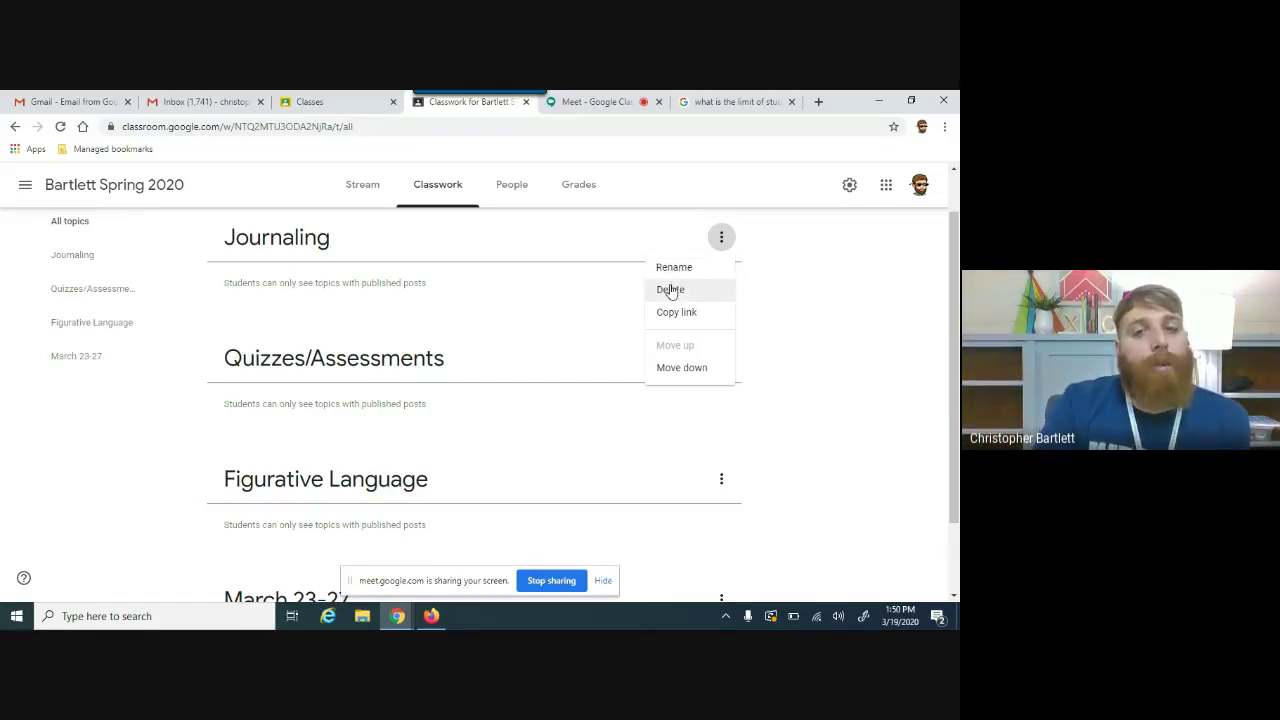
{"action": "left_click", "coordinate": [848, 362]}
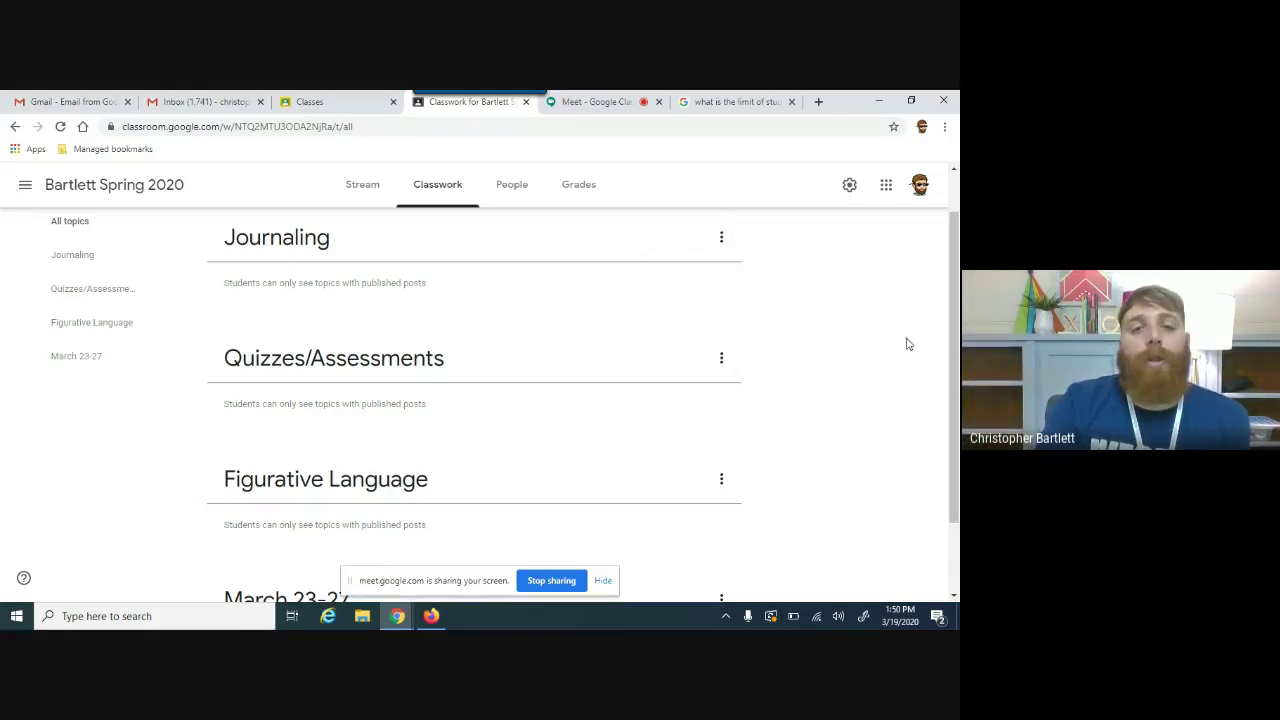
{"action": "left_click_drag", "start_coordinate": [471, 483], "coordinate": [457, 351]}
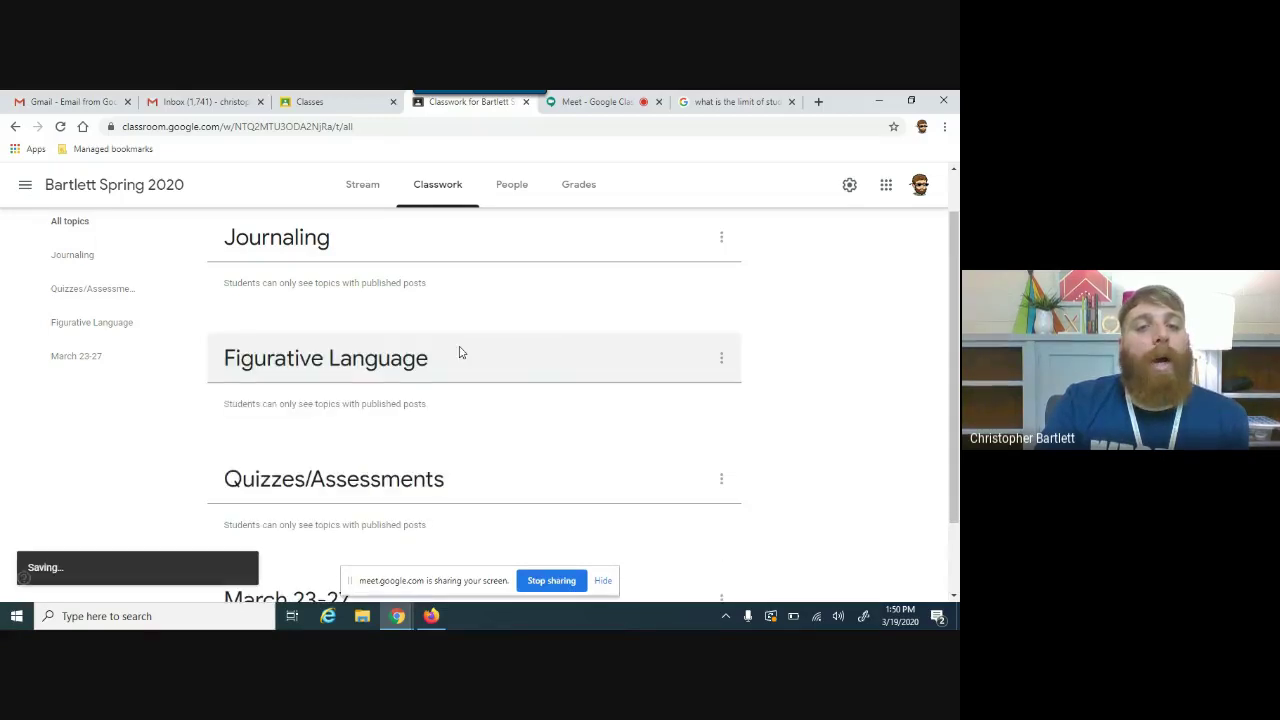
{"action": "left_click_drag", "start_coordinate": [420, 237], "coordinate": [441, 341]}
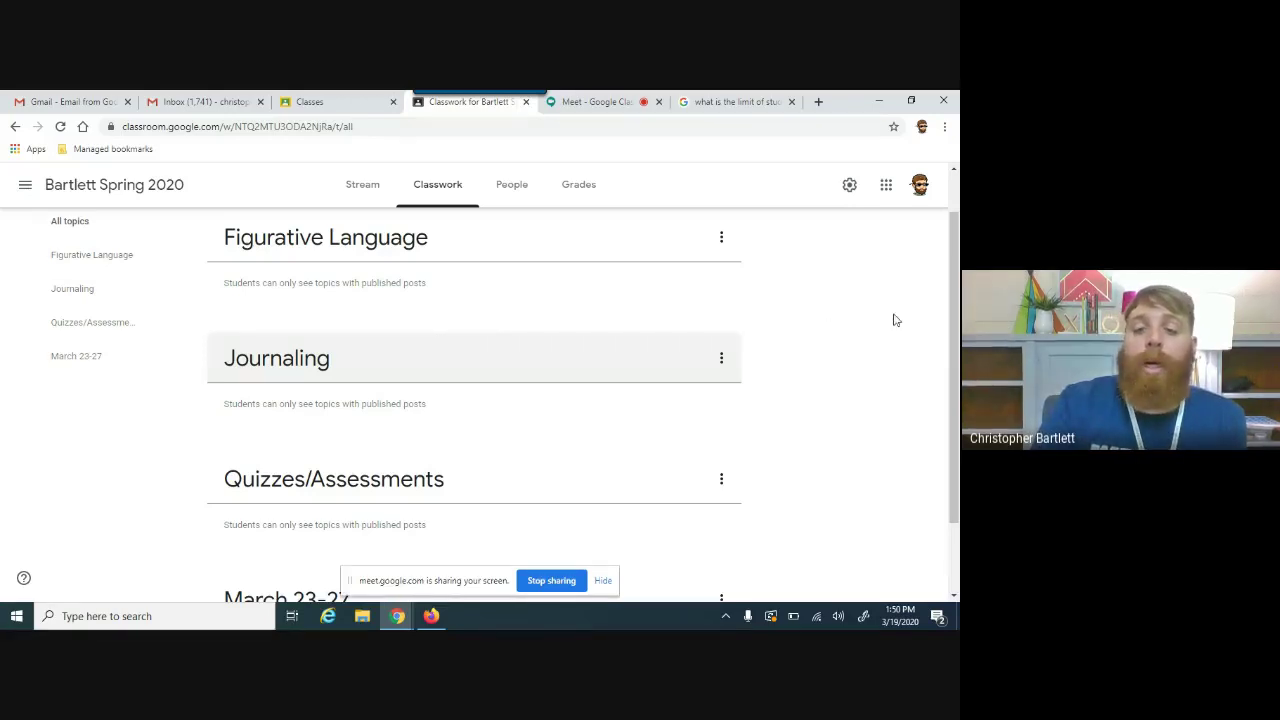
{"action": "scroll", "coordinate": [953, 350], "scroll_direction": "up", "scroll_amount": 1}
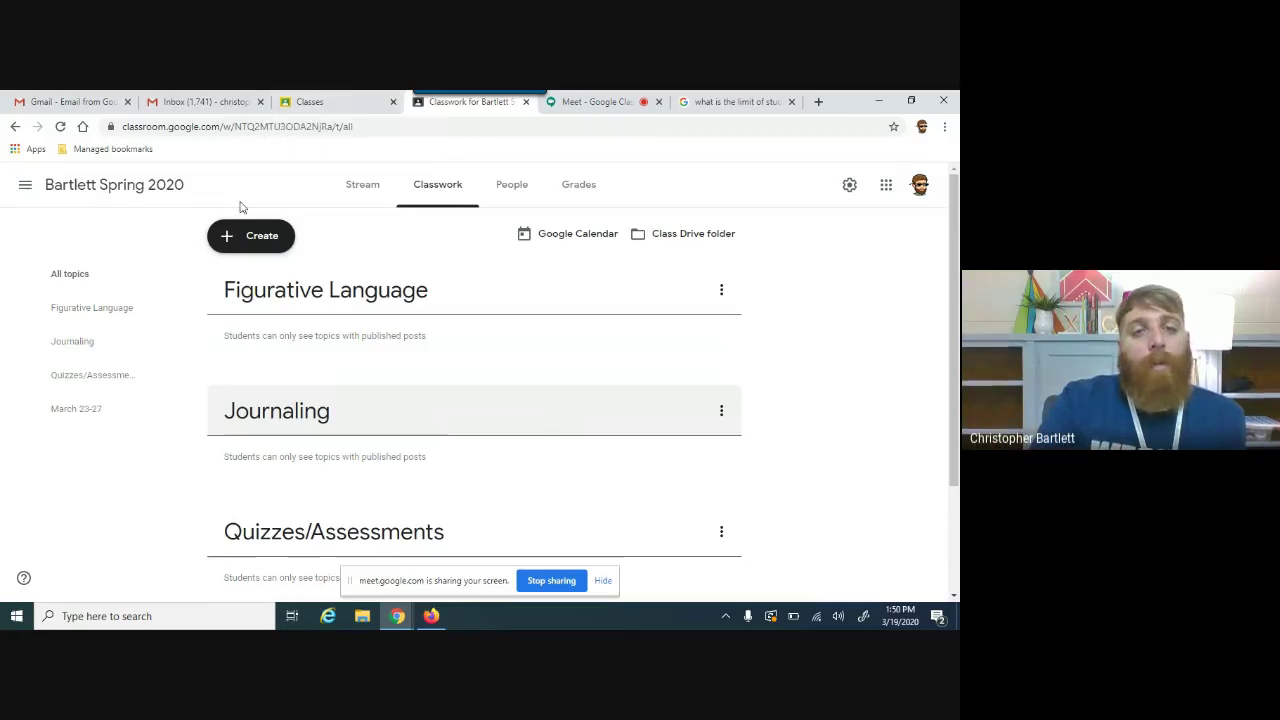
Step: Start a new material titled 'Short Story'
{"action": "left_click", "coordinate": [240, 243]}
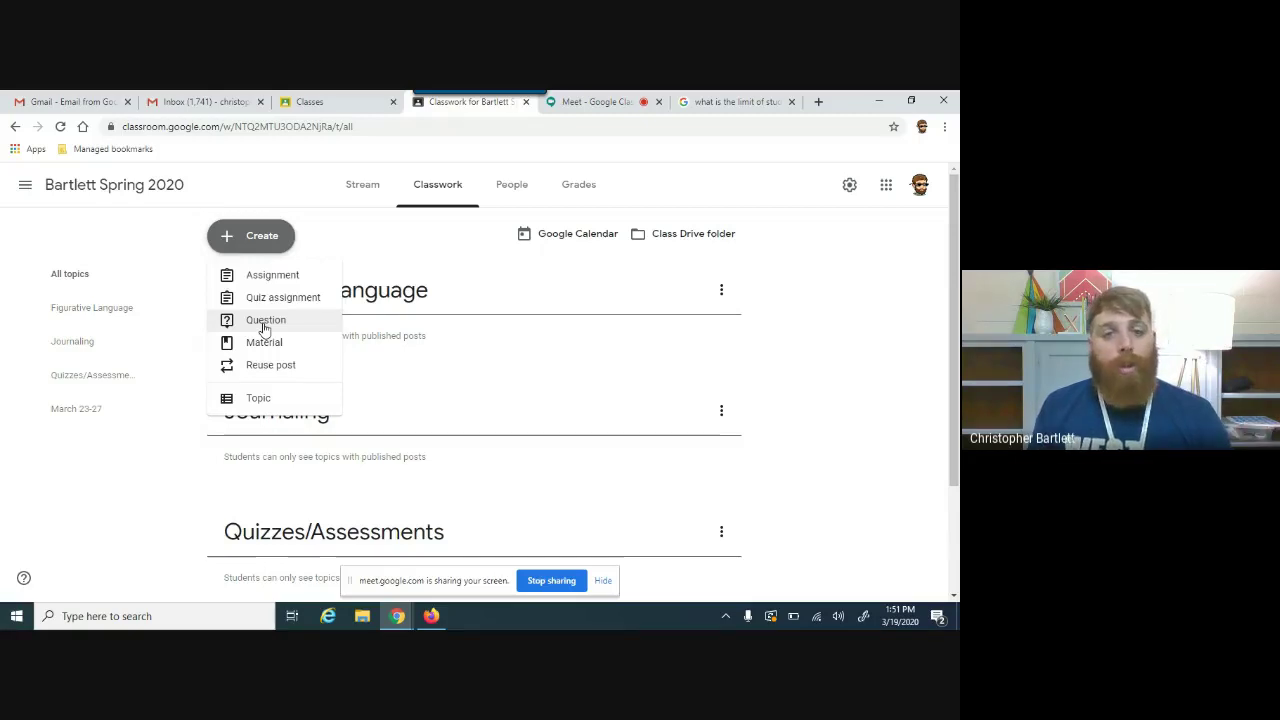
{"action": "left_click", "coordinate": [262, 341]}
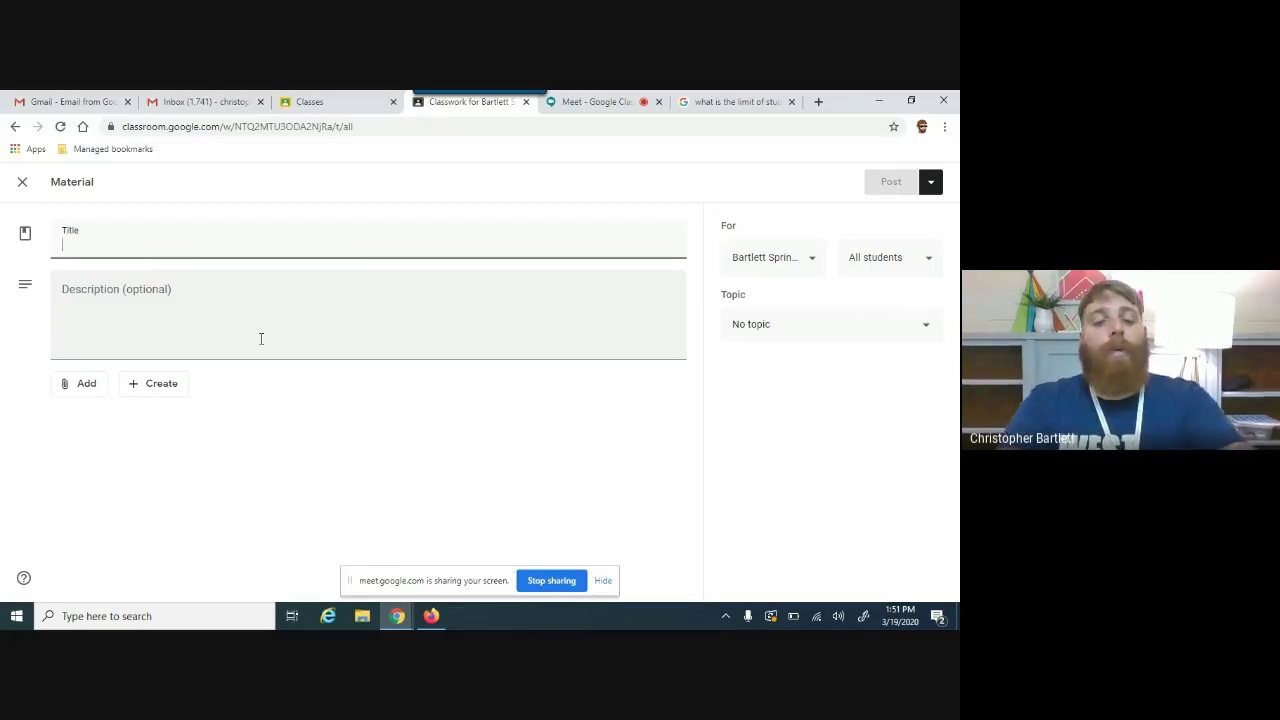
{"action": "type", "text": "Short S"}
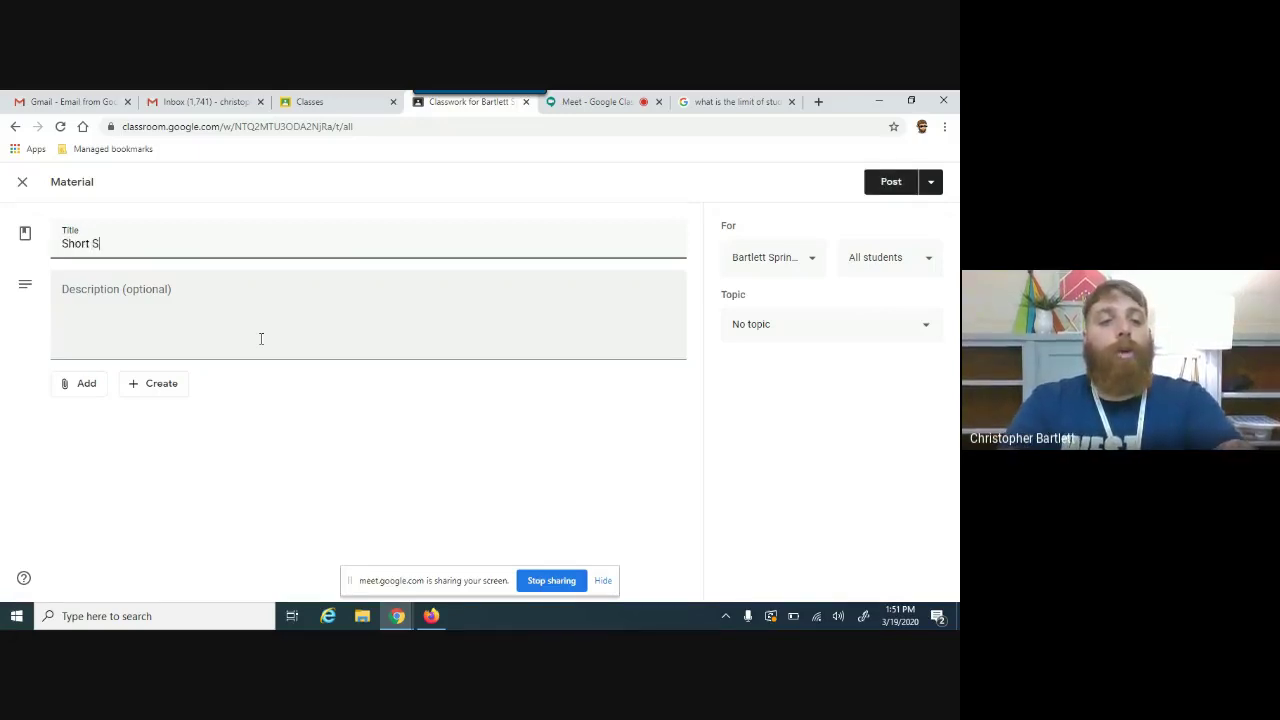
{"action": "type", "text": "tory"}
{"action": "left_click", "coordinate": [129, 325]}
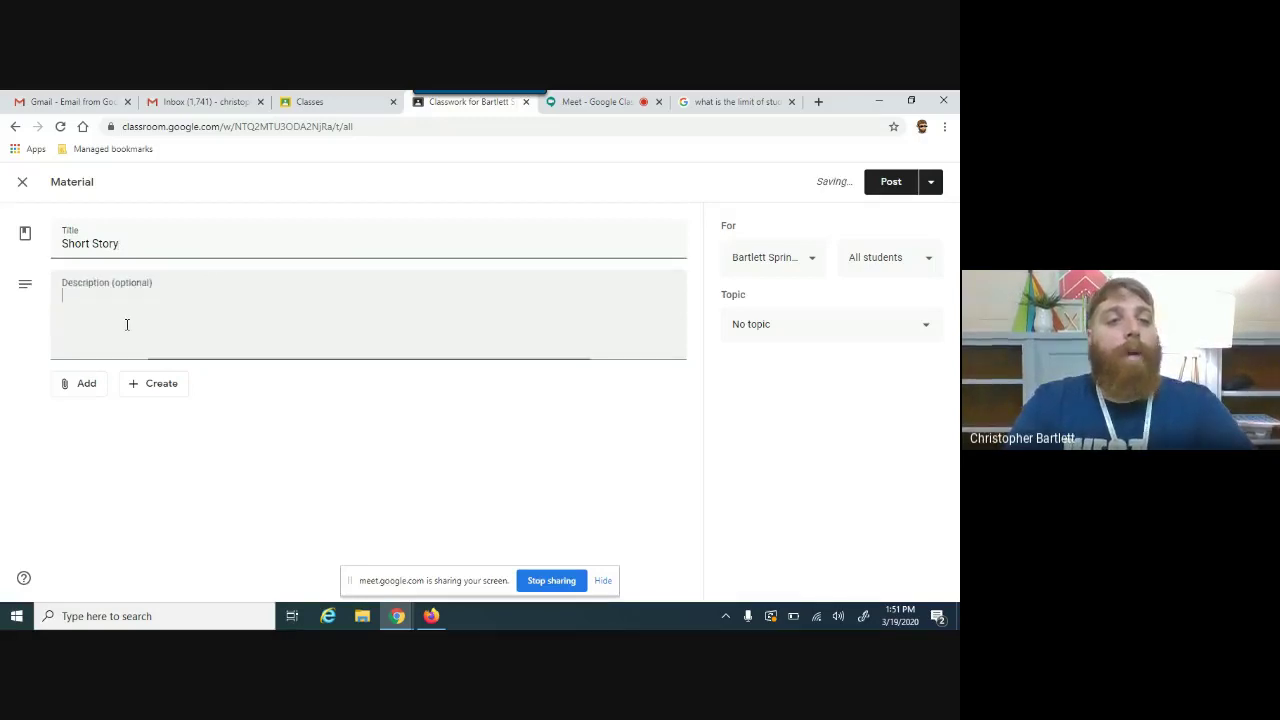
Step: Attach the Tale of Two Parrots PDF from the Drive Thesis folder
{"action": "left_click", "coordinate": [87, 384]}
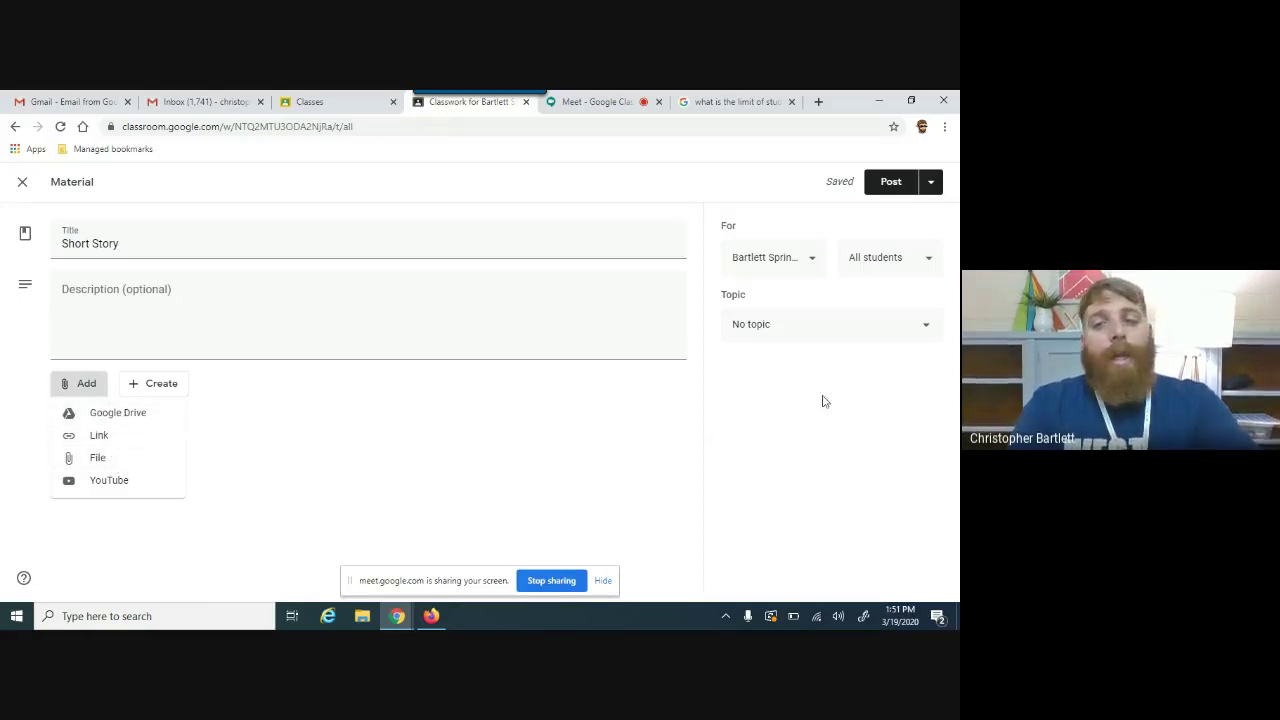
{"action": "left_click", "coordinate": [114, 409]}
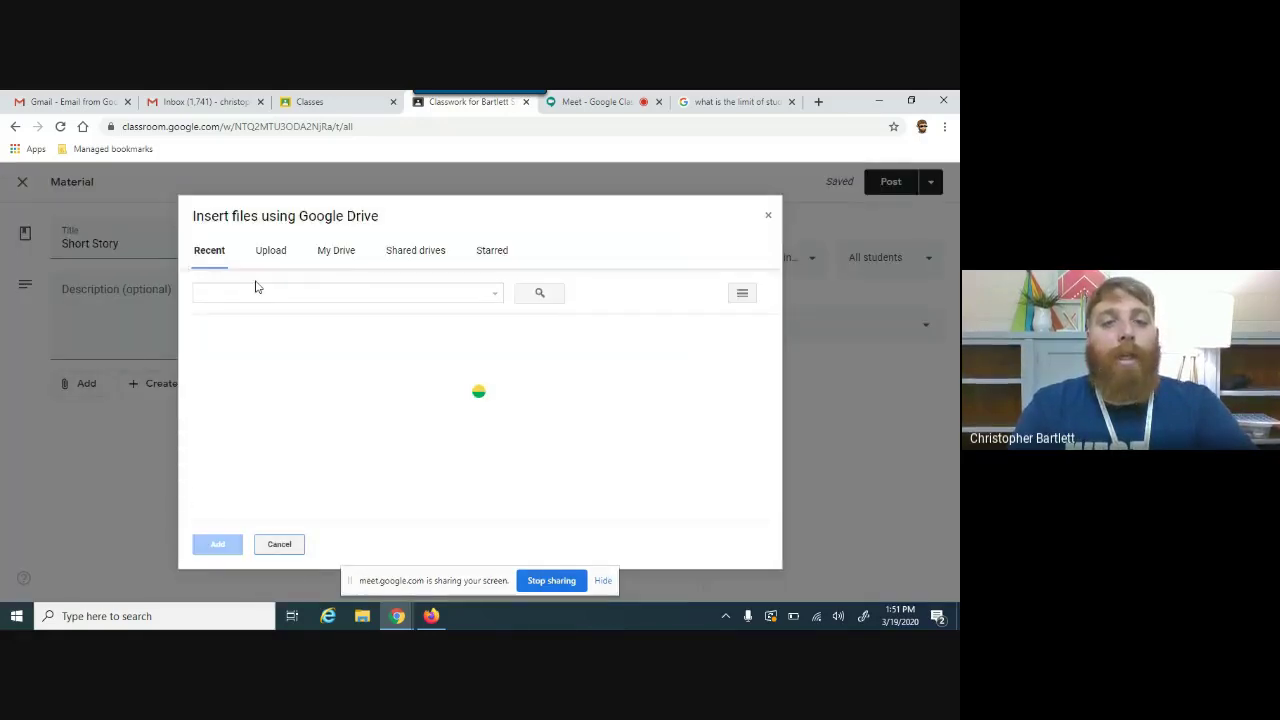
{"action": "left_click", "coordinate": [341, 256]}
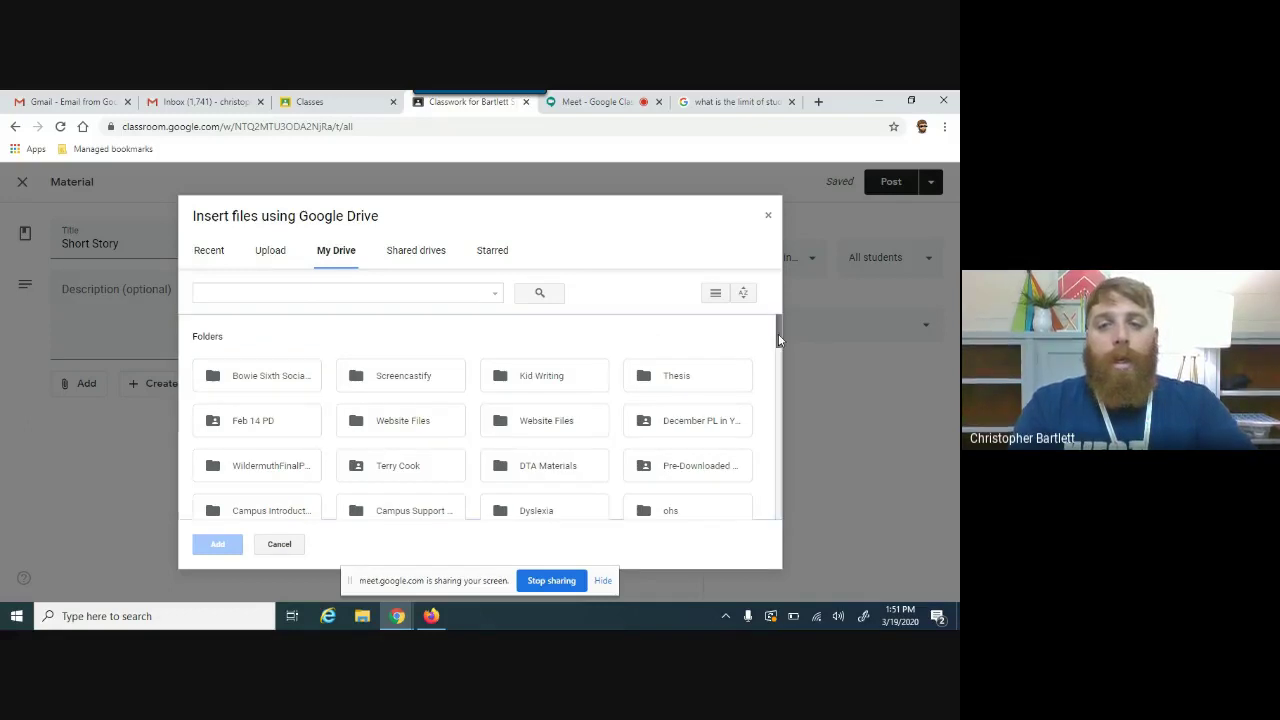
{"action": "left_click_drag", "start_coordinate": [777, 334], "coordinate": [777, 347]}
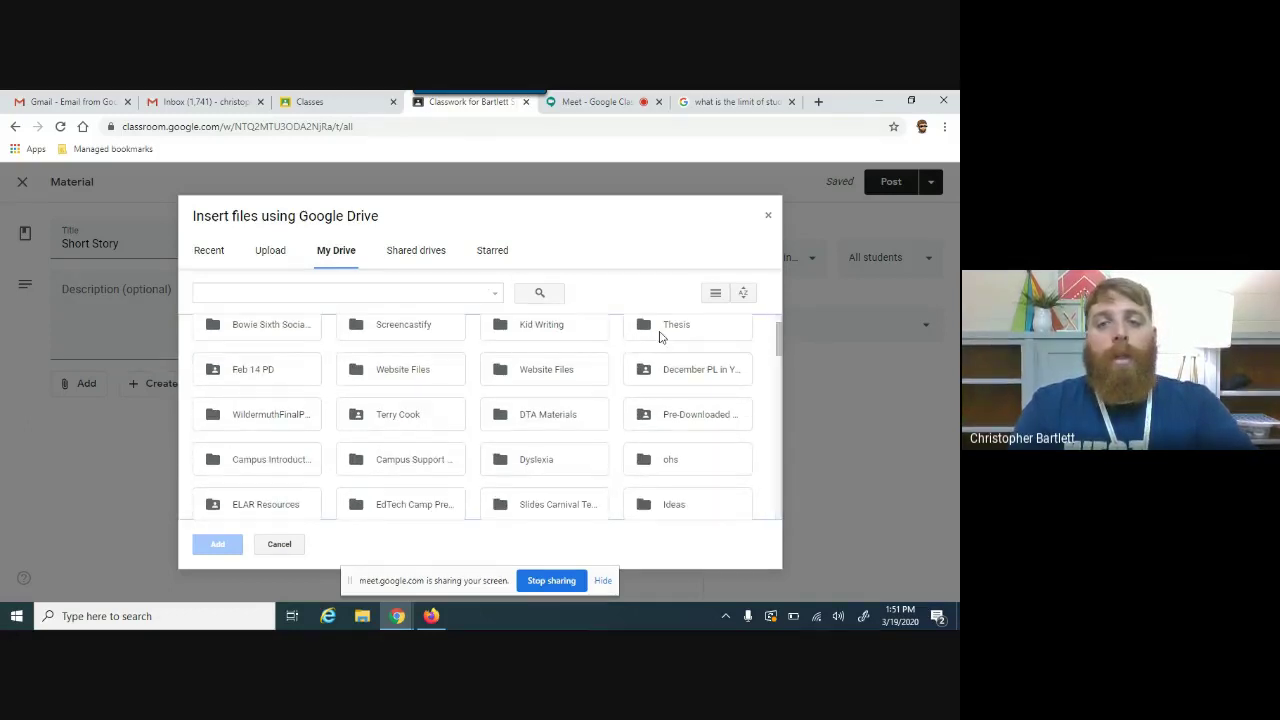
{"action": "double_click", "coordinate": [662, 332]}
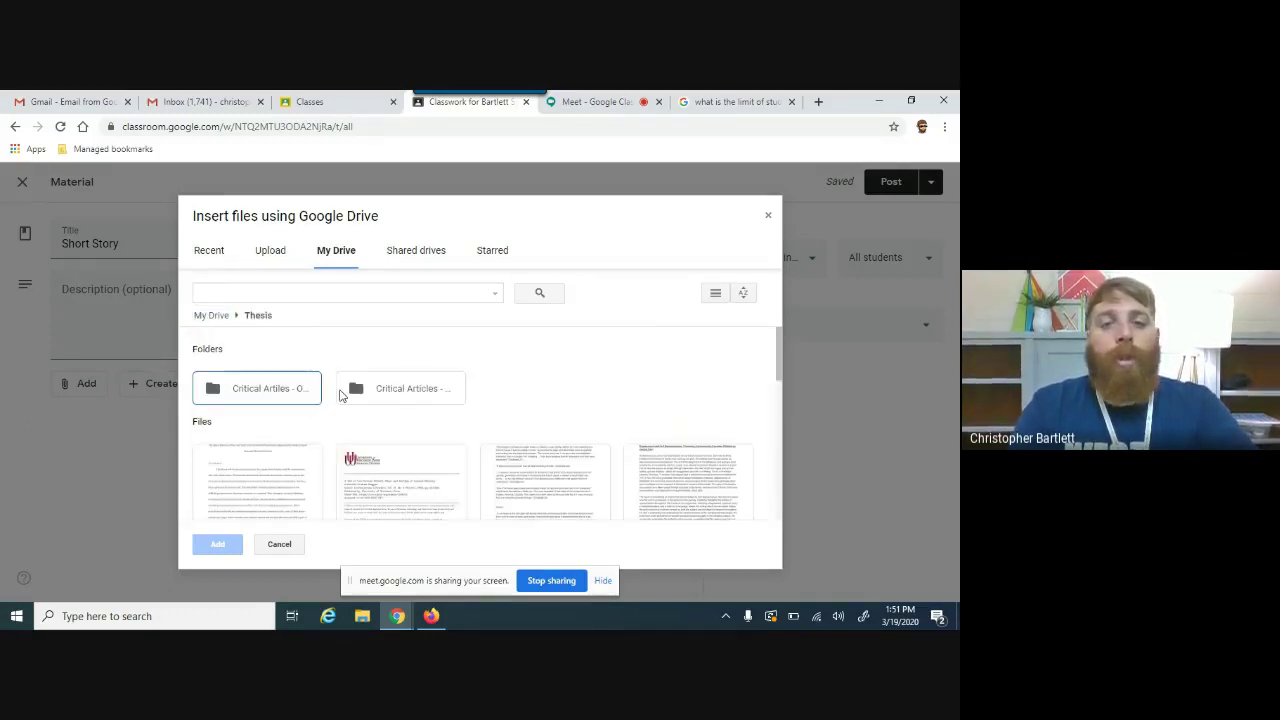
{"action": "left_click_drag", "start_coordinate": [776, 365], "coordinate": [778, 421]}
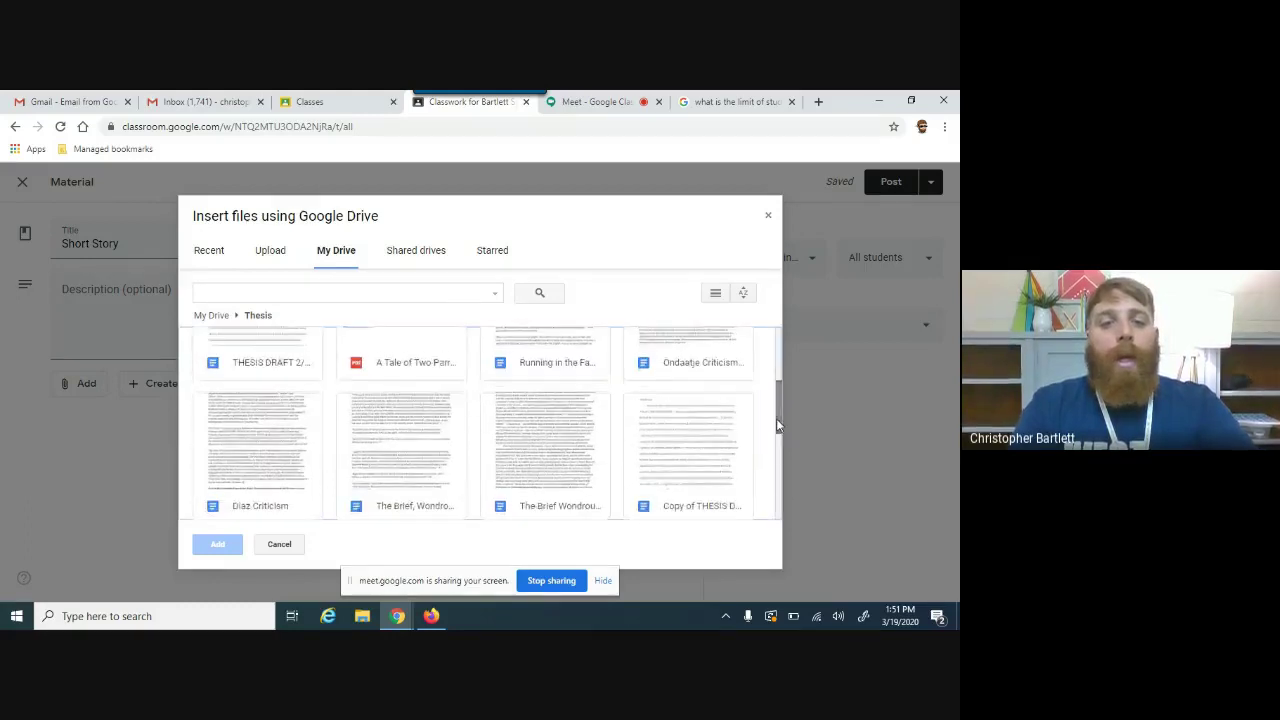
{"action": "left_click", "coordinate": [366, 368]}
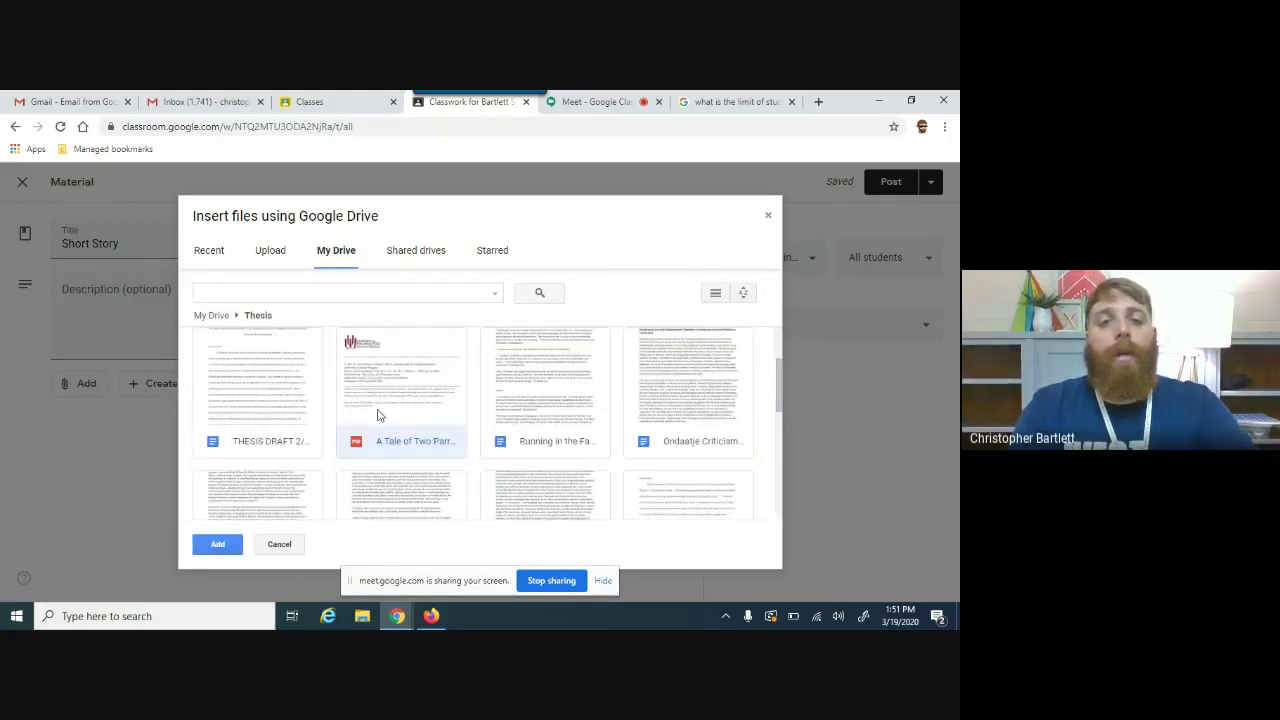
{"action": "left_click", "coordinate": [224, 543]}
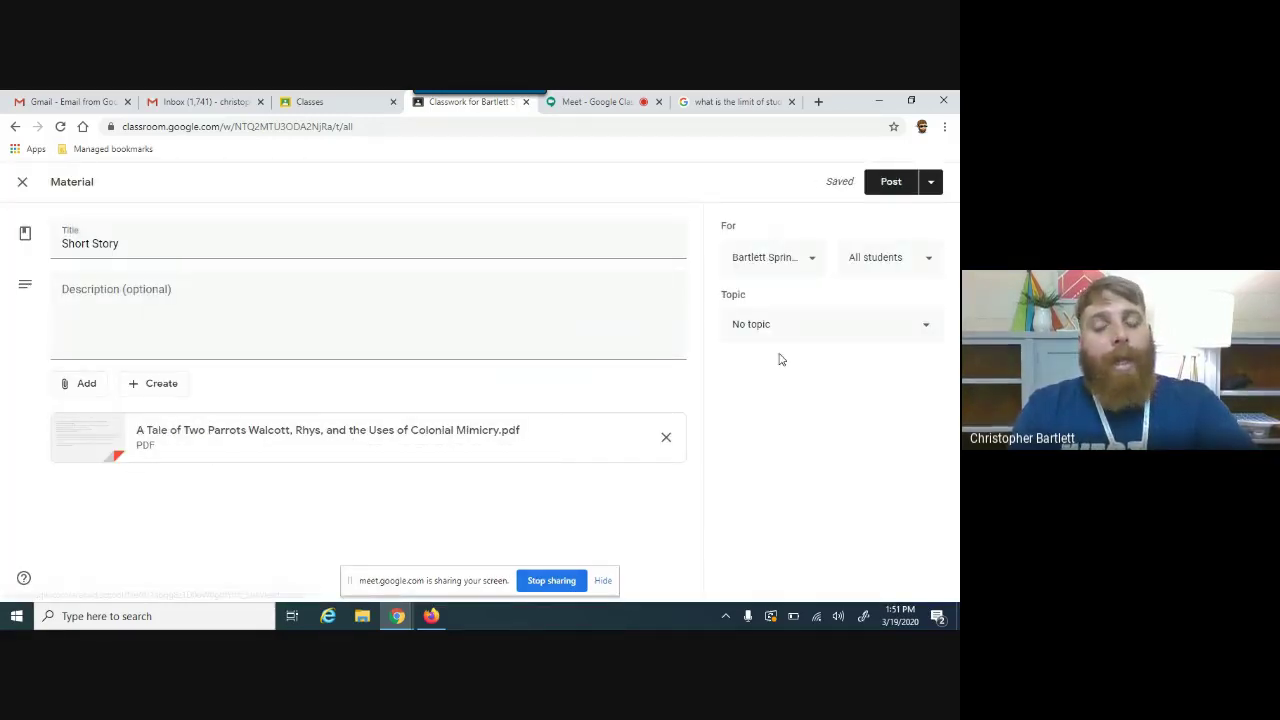
Step: File the Short Story material under March 23-27 for all students
{"action": "left_click", "coordinate": [886, 325]}
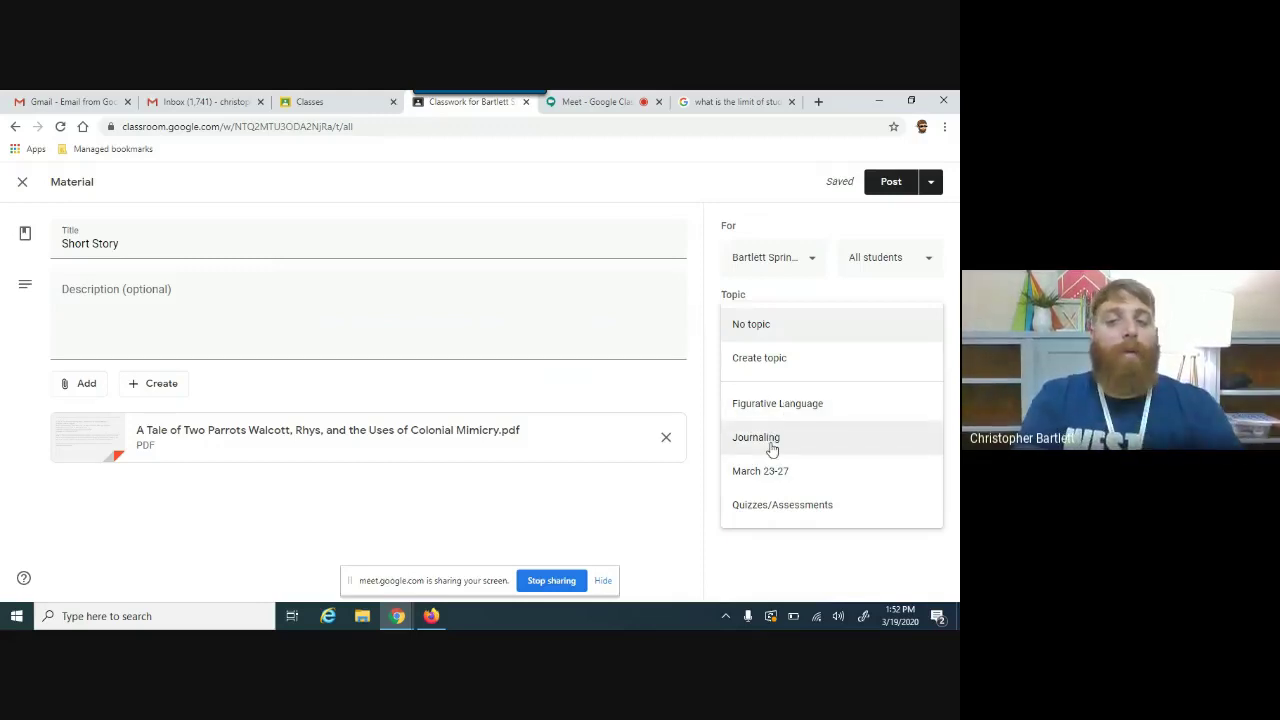
{"action": "left_click", "coordinate": [766, 476]}
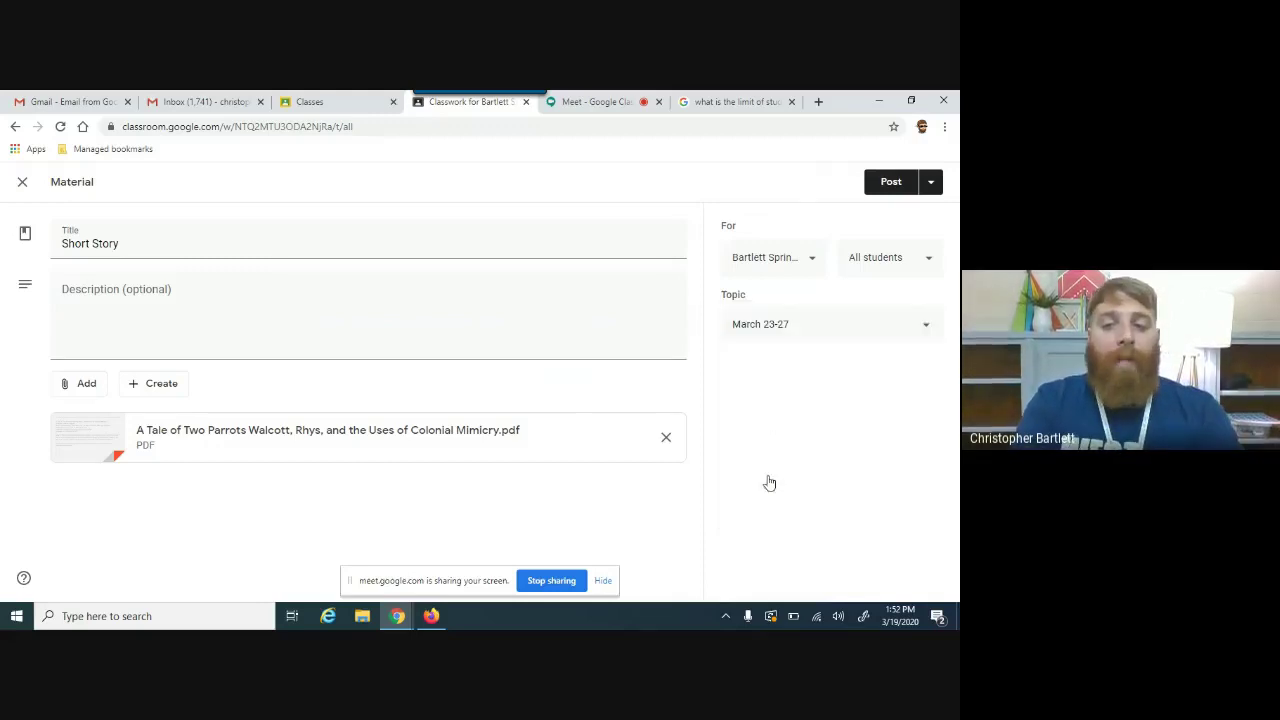
{"action": "left_click", "coordinate": [888, 262]}
{"action": "left_click", "coordinate": [788, 300]}
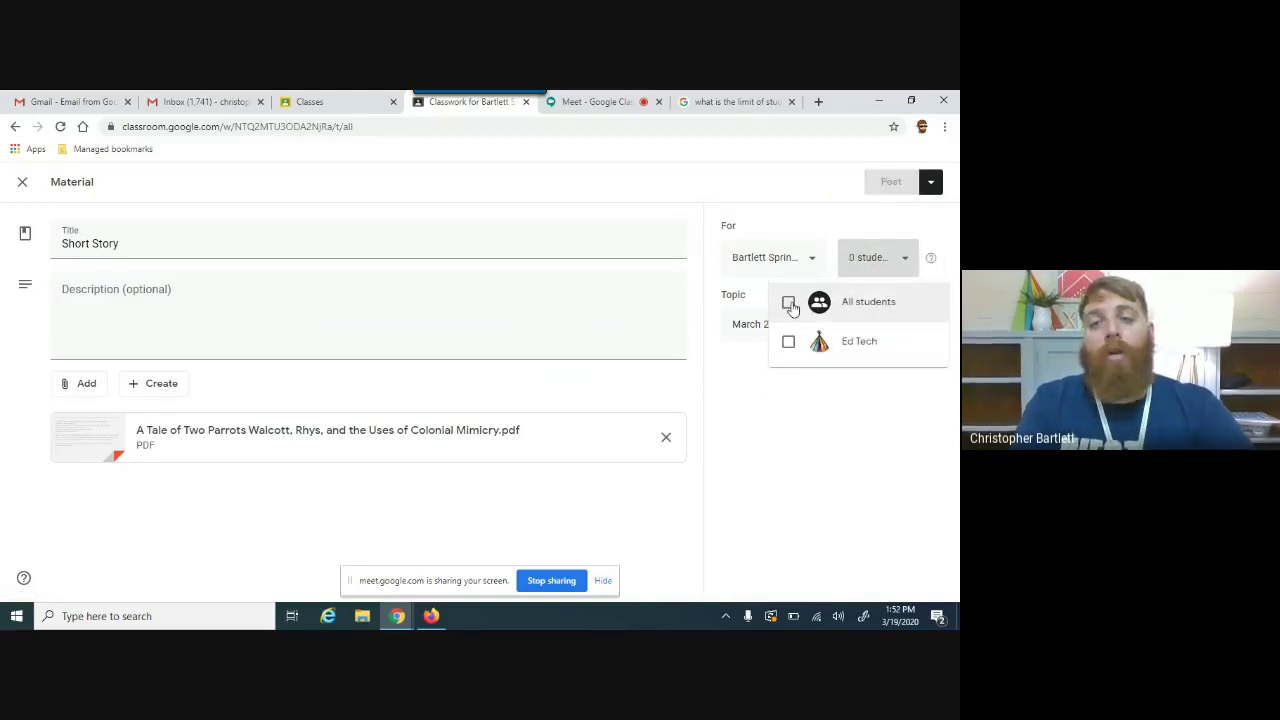
{"action": "left_click", "coordinate": [788, 343]}
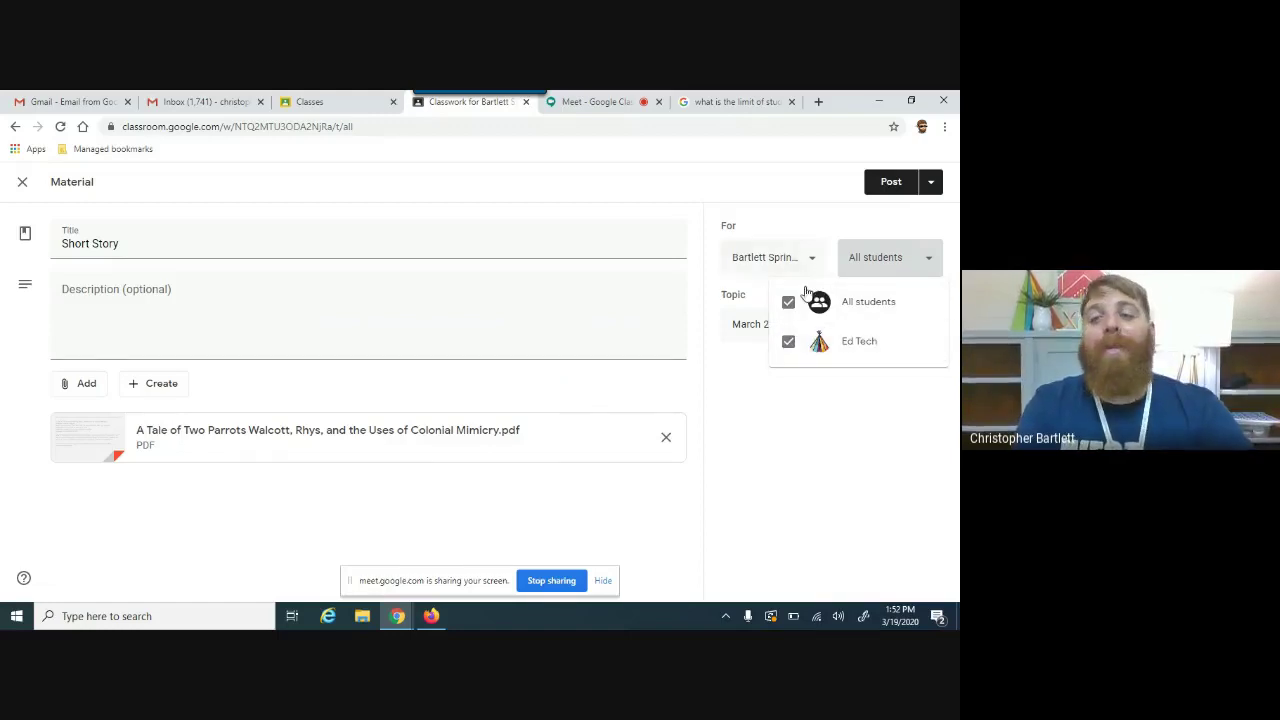
{"action": "left_click", "coordinate": [771, 408]}
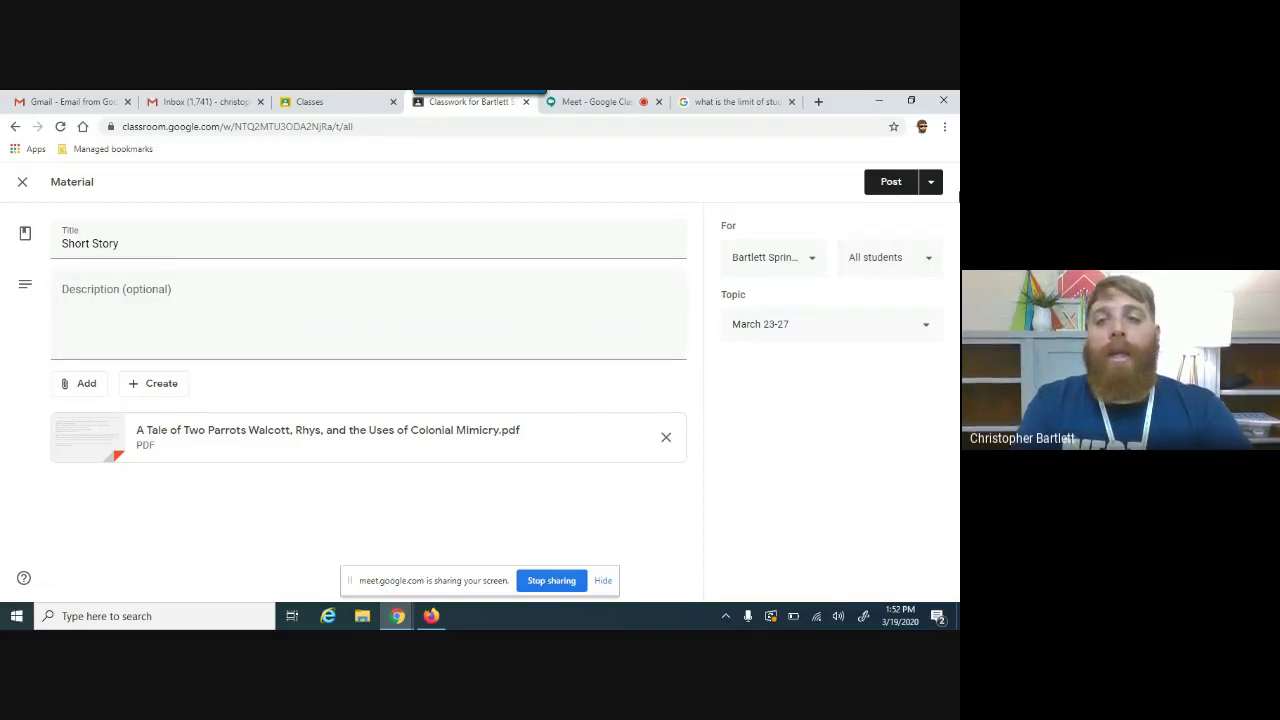
Step: Post the Short Story material to the class
{"action": "left_click", "coordinate": [930, 183]}
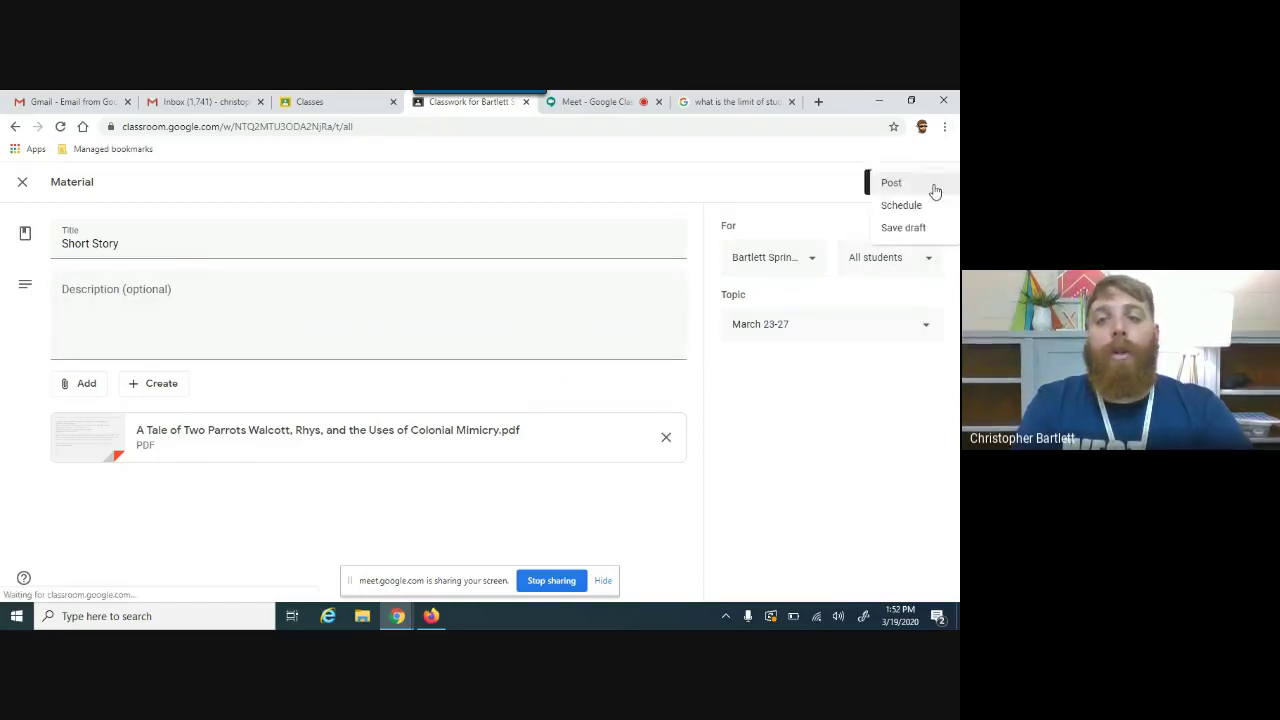
{"action": "left_click", "coordinate": [818, 216]}
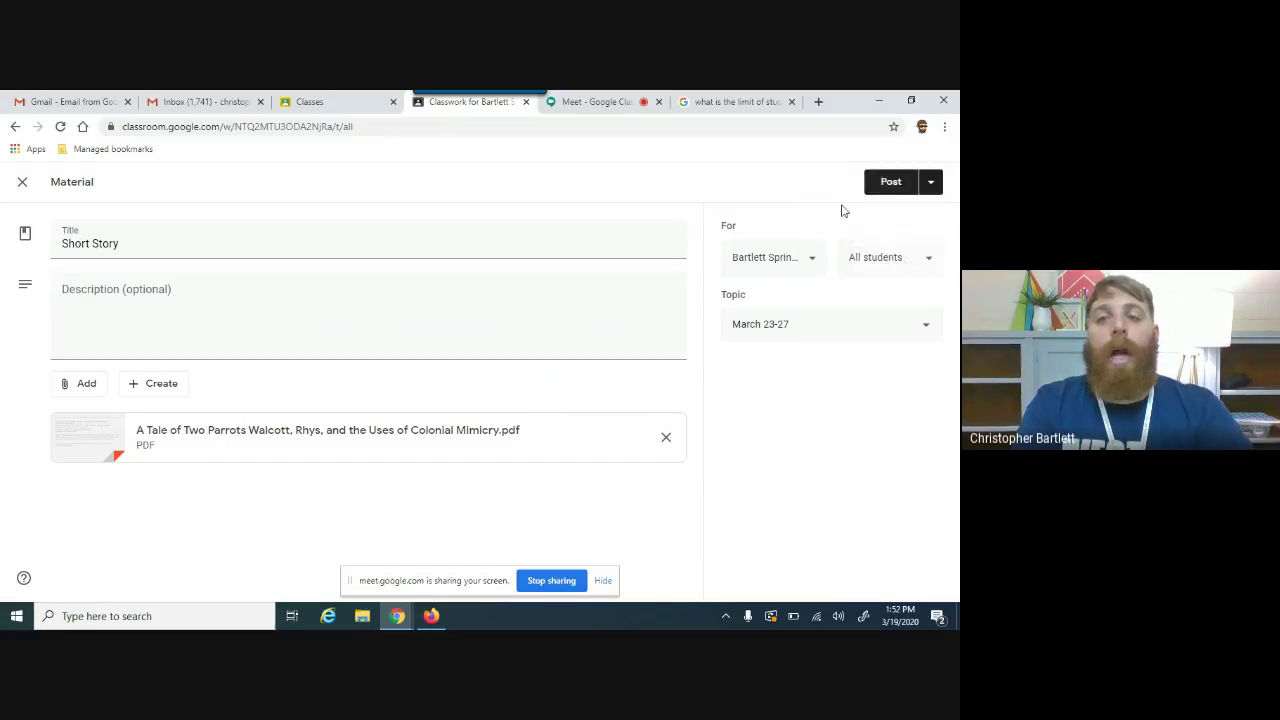
{"action": "left_click", "coordinate": [885, 184]}
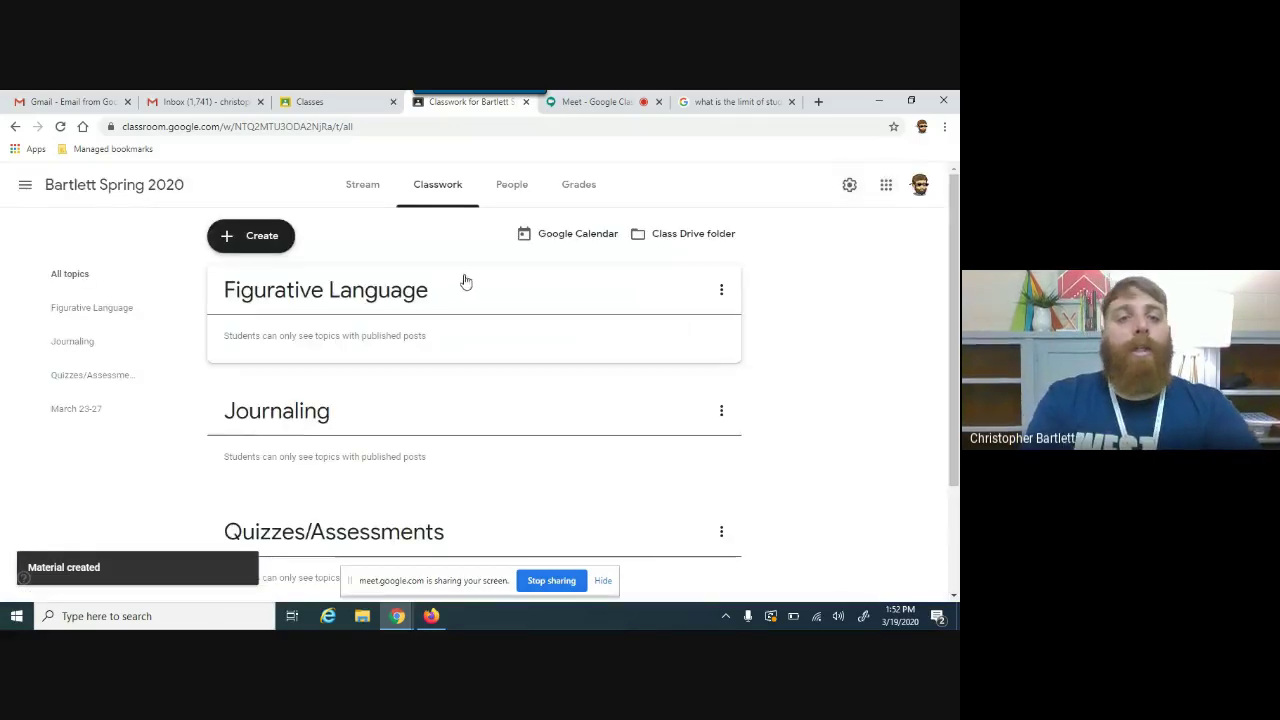
Step: Start a new assignment titled 'Practice Assignment'
{"action": "left_click", "coordinate": [266, 230]}
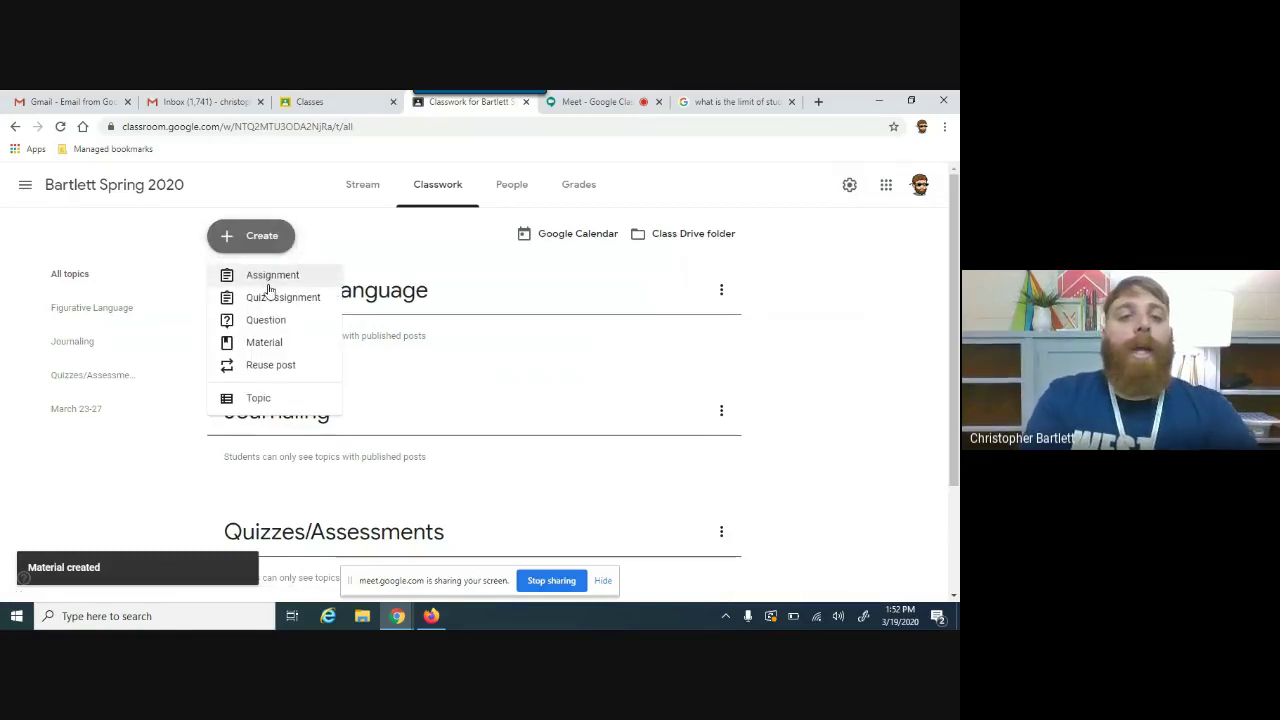
{"action": "left_click", "coordinate": [274, 278]}
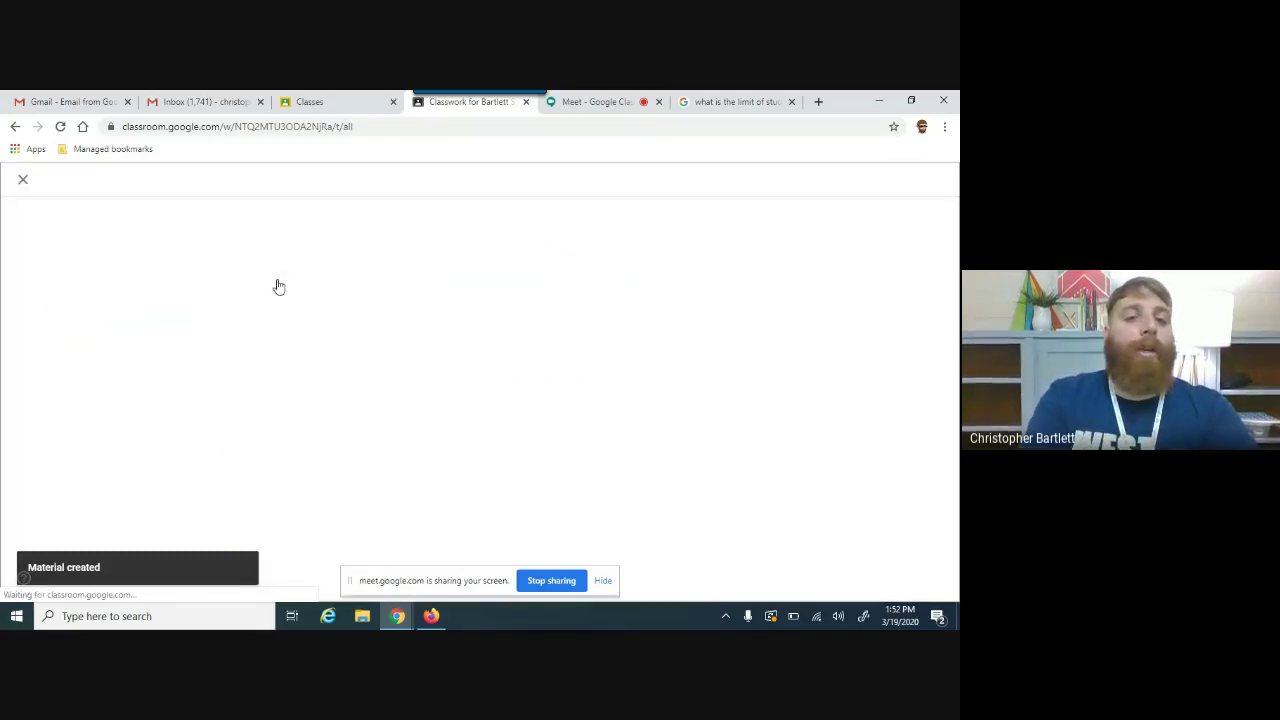
{"action": "type", "text": "Practice Assignment"}
Step: Attach 'How in the Google Did You Do That! Subtitles.mp4' from the December PL in Your PJS folder
{"action": "left_click", "coordinate": [100, 383]}
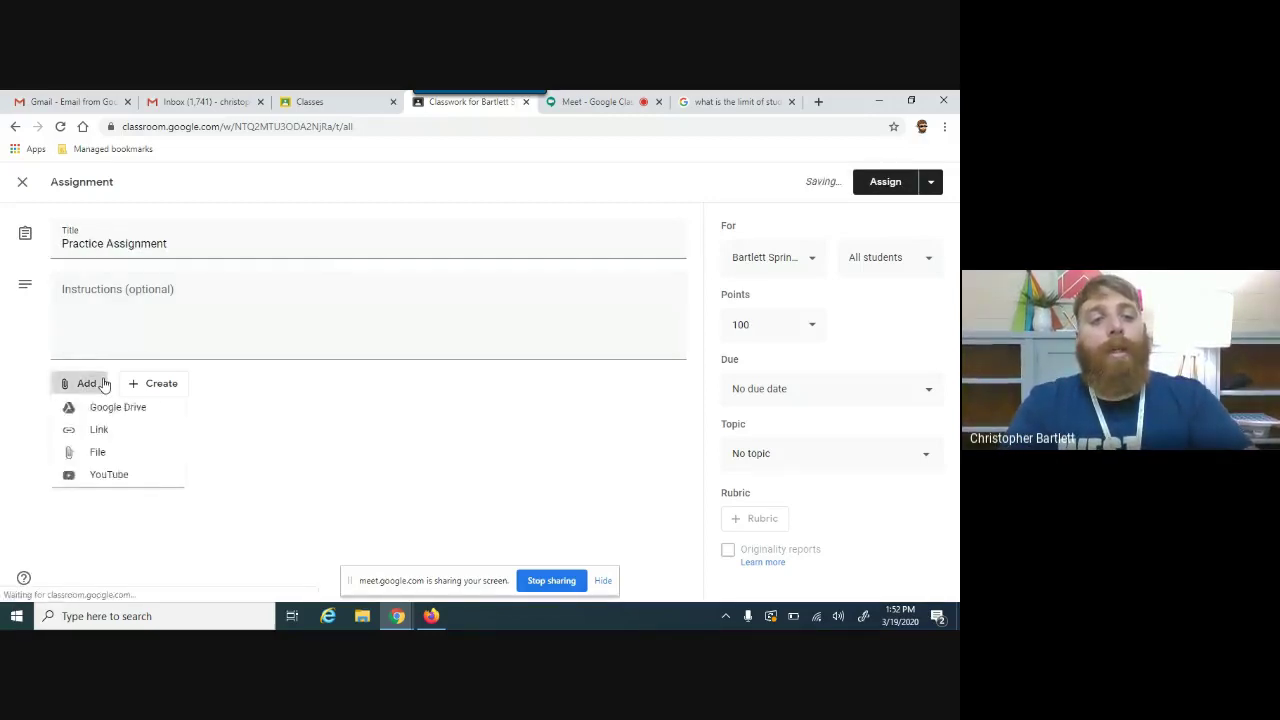
{"action": "left_click", "coordinate": [161, 413]}
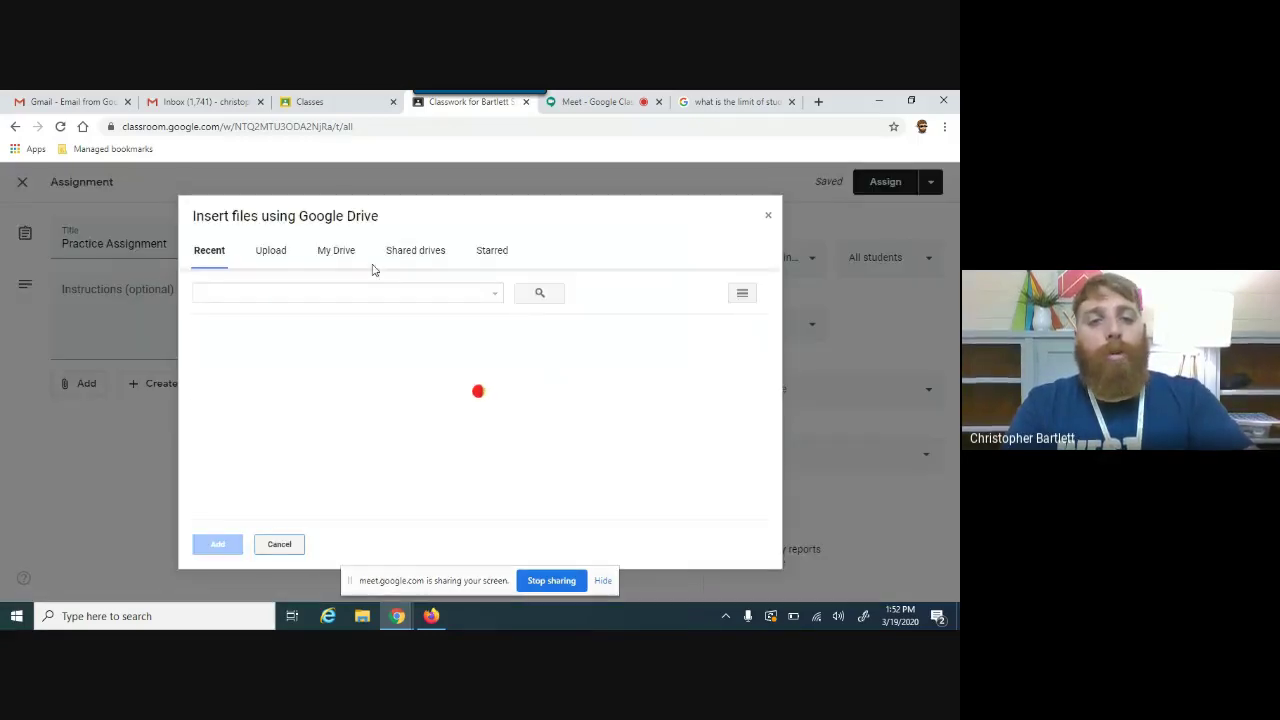
{"action": "left_click", "coordinate": [333, 250]}
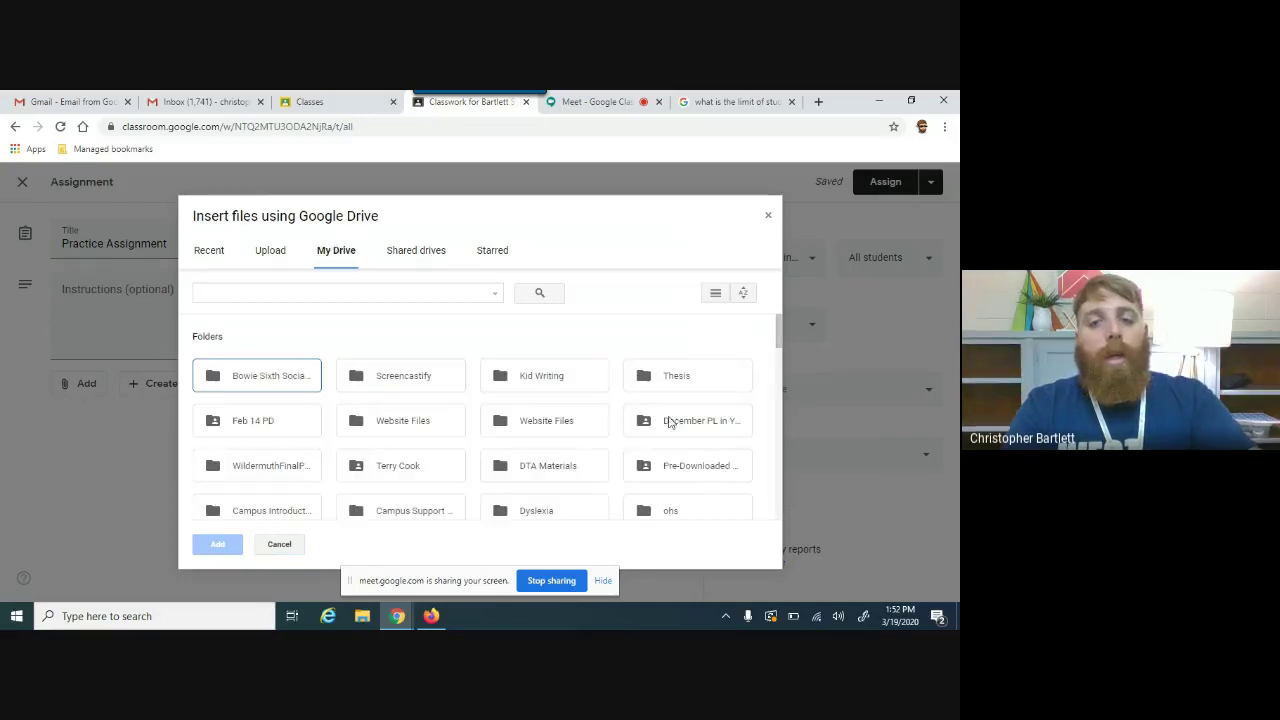
{"action": "double_click", "coordinate": [674, 420]}
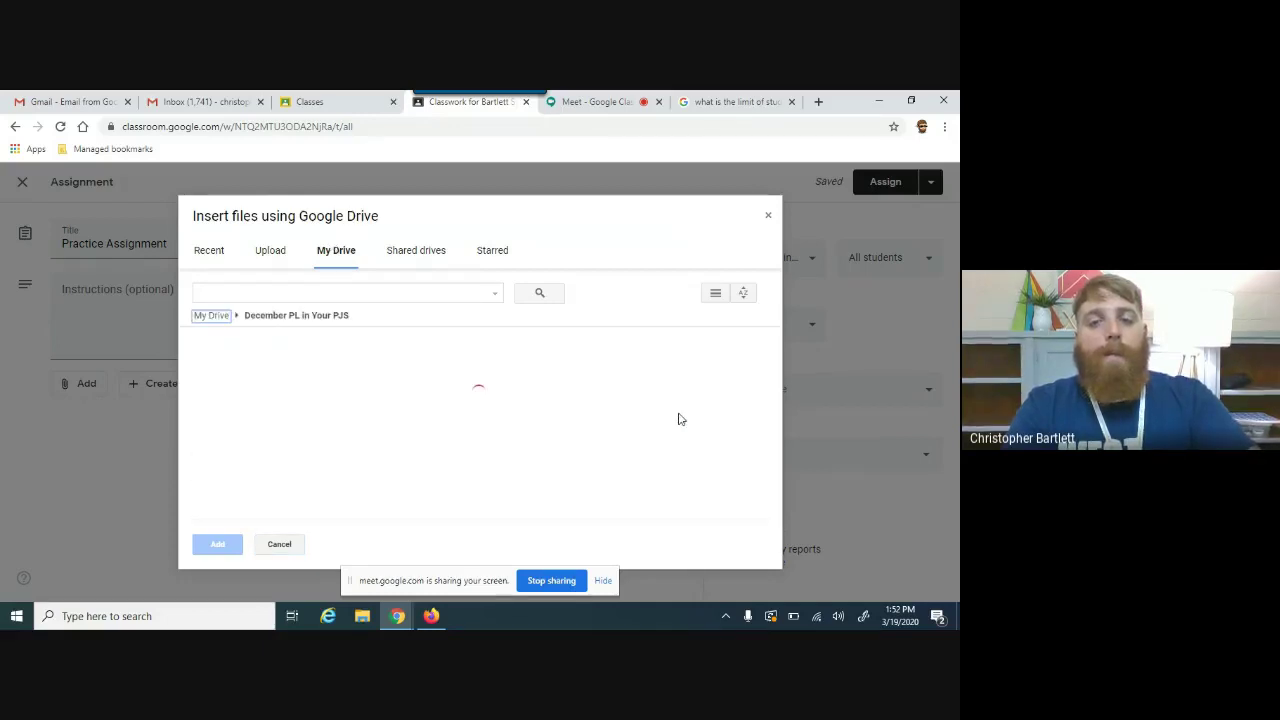
{"action": "double_click", "coordinate": [270, 415]}
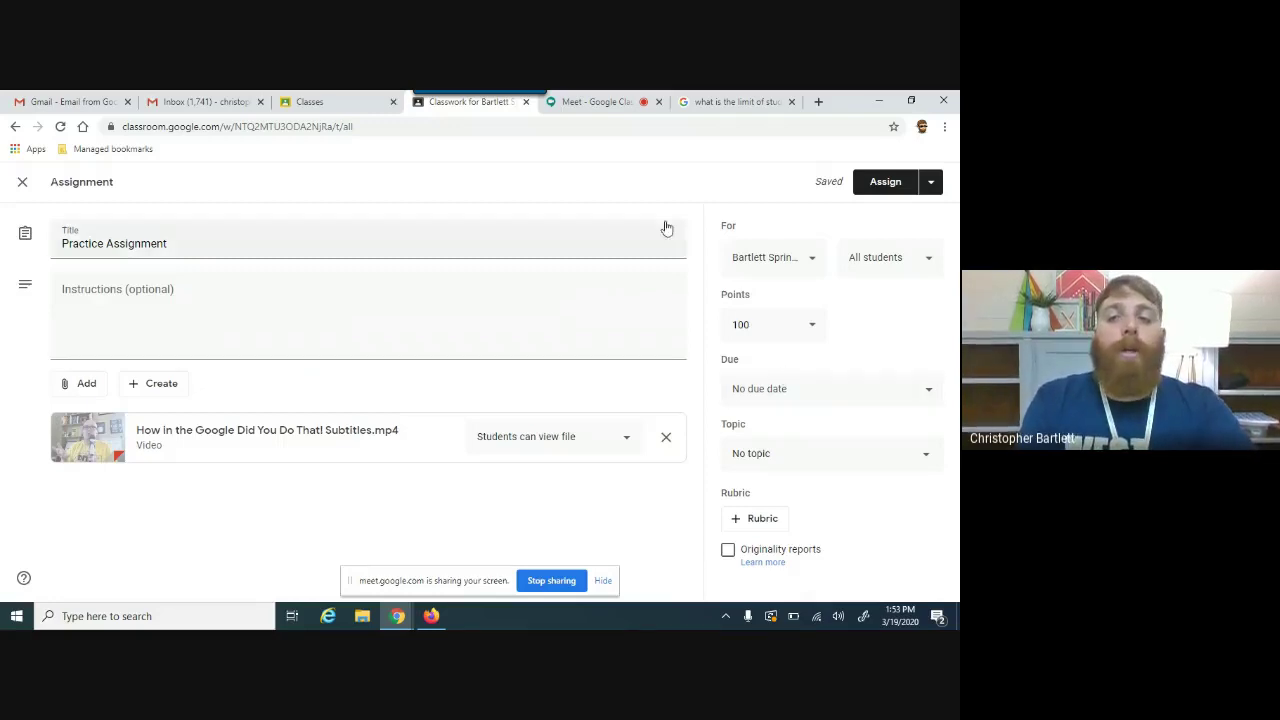
{"action": "left_click", "coordinate": [753, 335]}
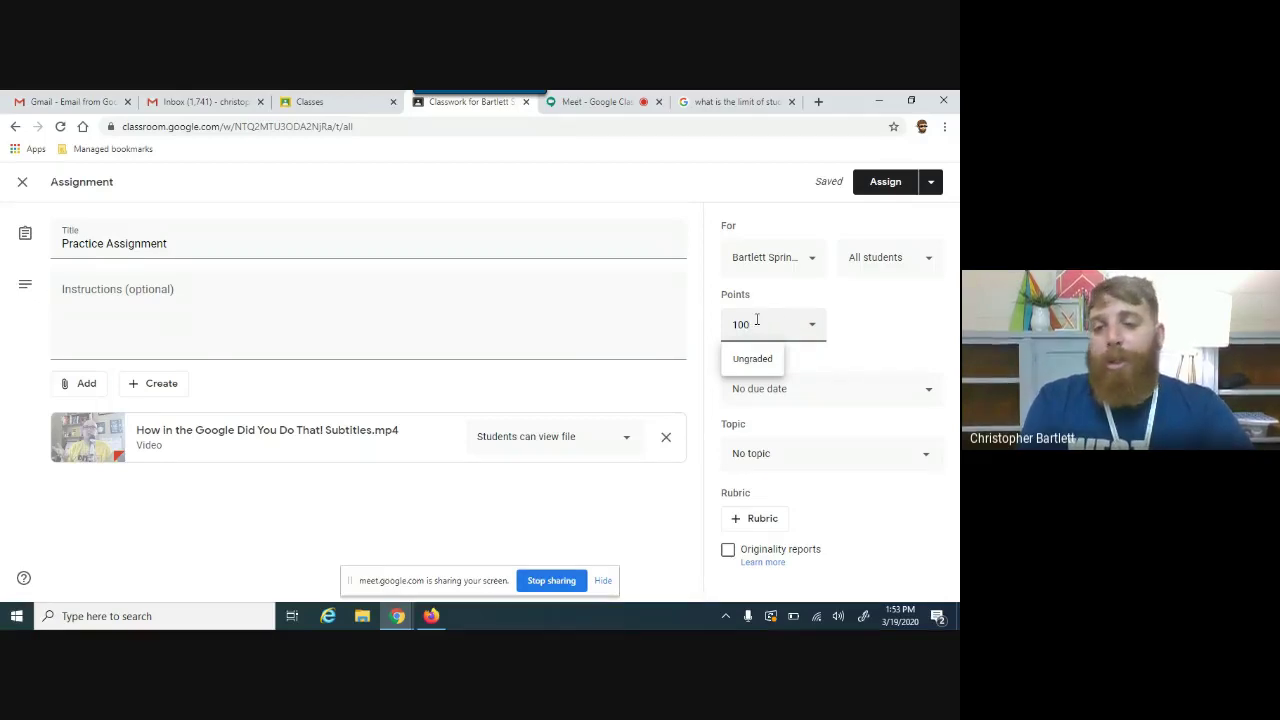
Step: Keep 100 points, set due Tue, Mar 24 at 11:59 PM, and choose topic Figurative Language
{"action": "left_click", "coordinate": [888, 338]}
{"action": "left_click", "coordinate": [816, 392]}
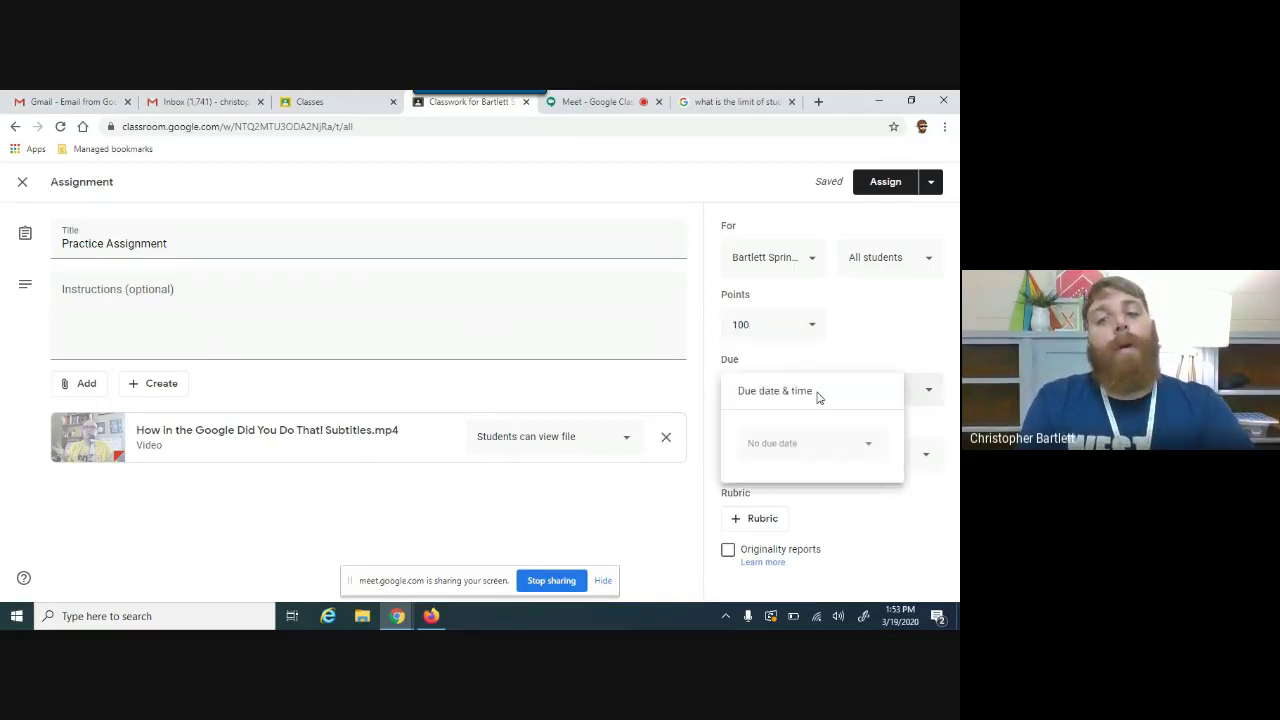
{"action": "left_click", "coordinate": [836, 453]}
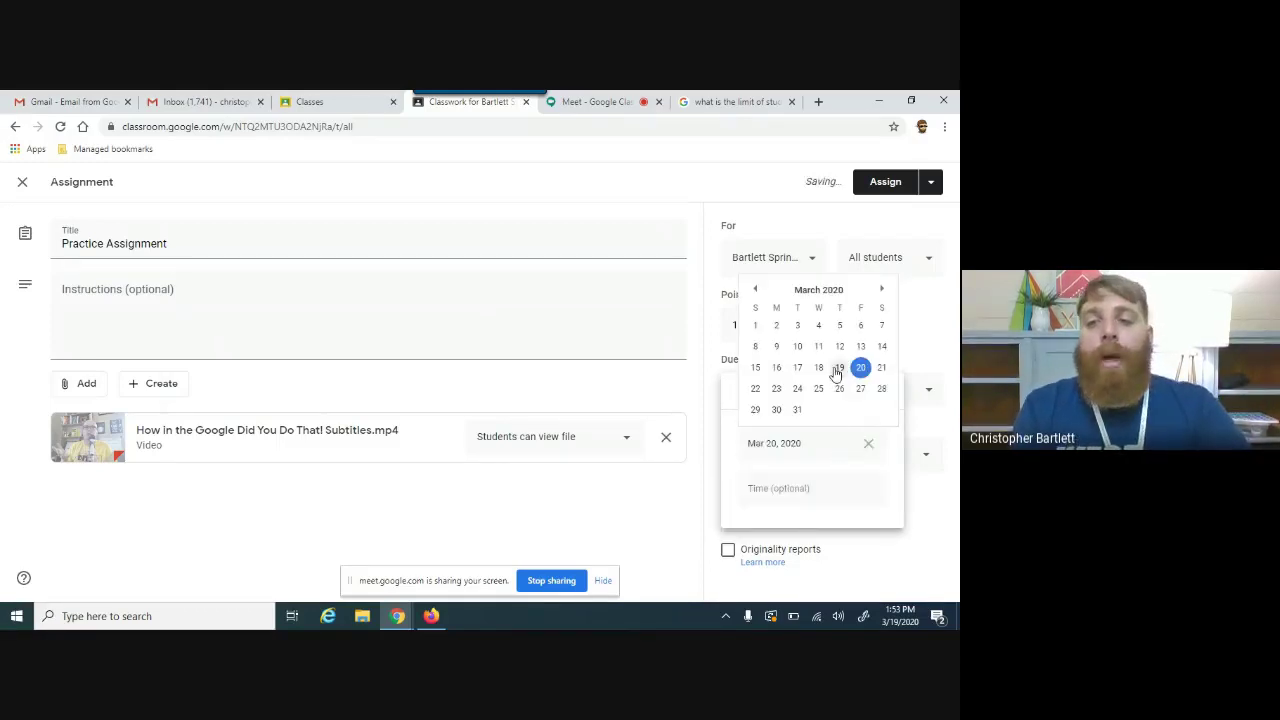
{"action": "left_click", "coordinate": [797, 389]}
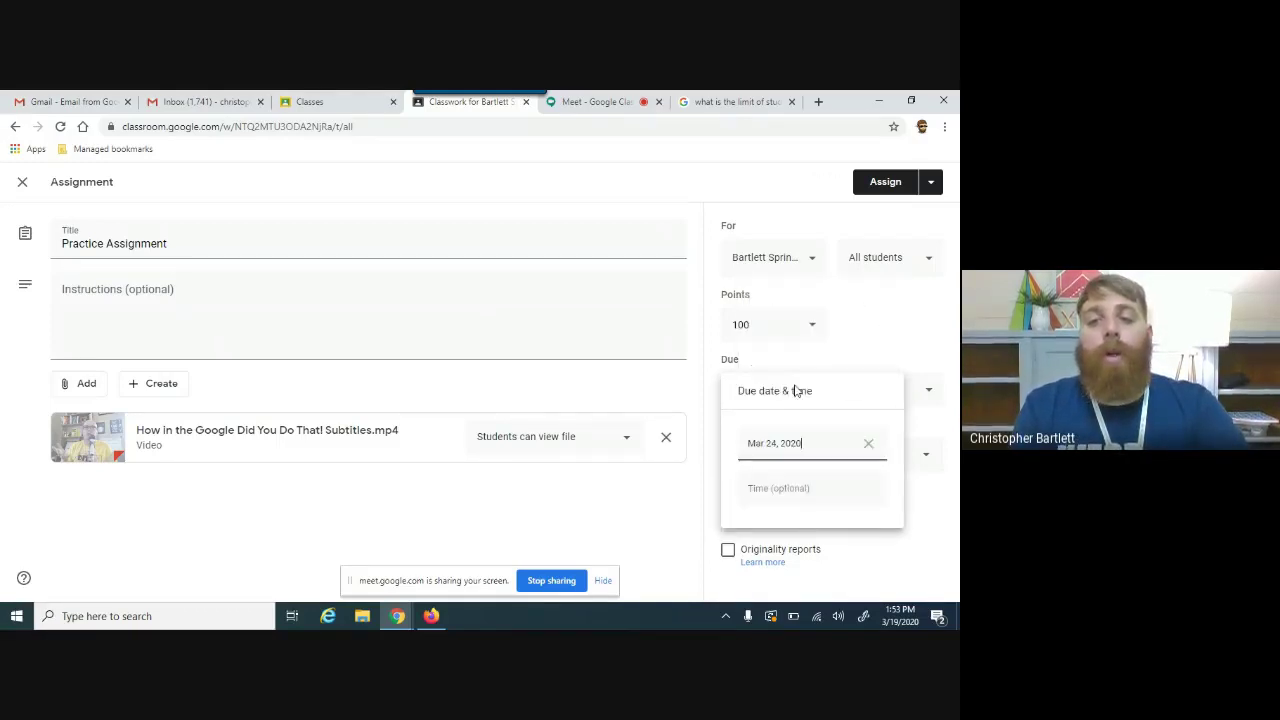
{"action": "left_click", "coordinate": [795, 487]}
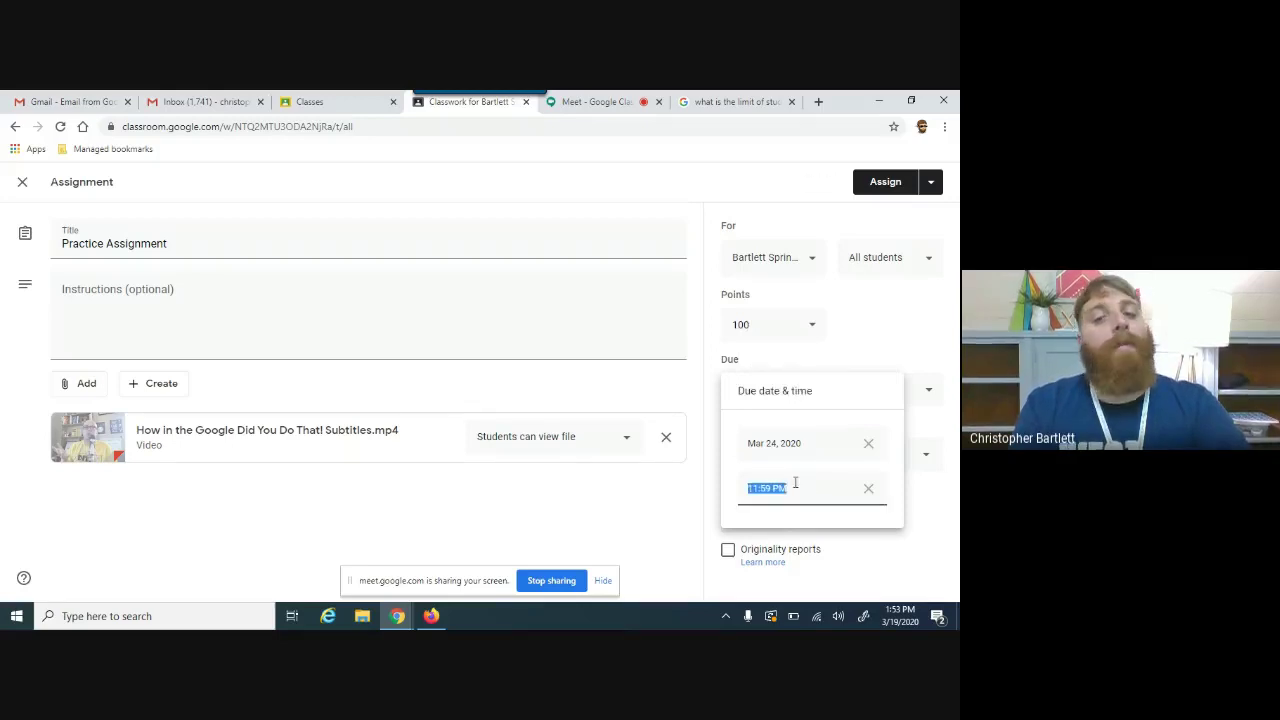
{"action": "left_click", "coordinate": [915, 338]}
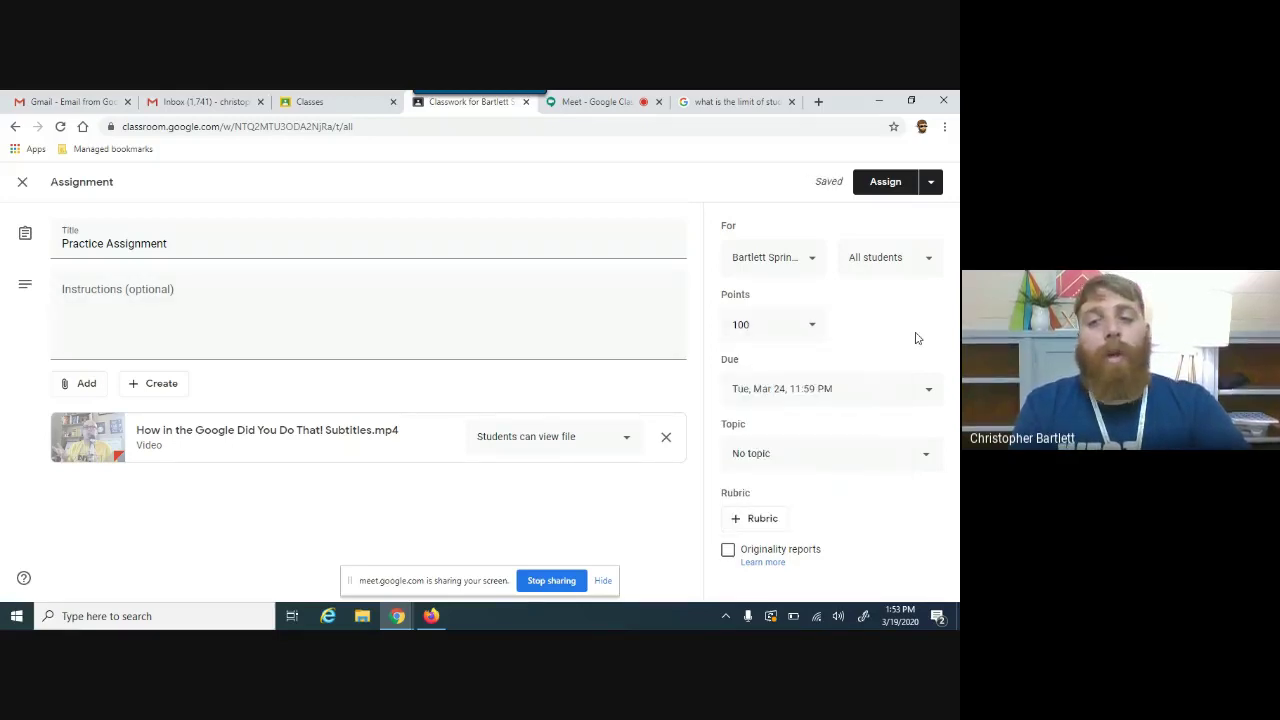
{"action": "left_click", "coordinate": [766, 452]}
{"action": "left_click", "coordinate": [762, 466]}
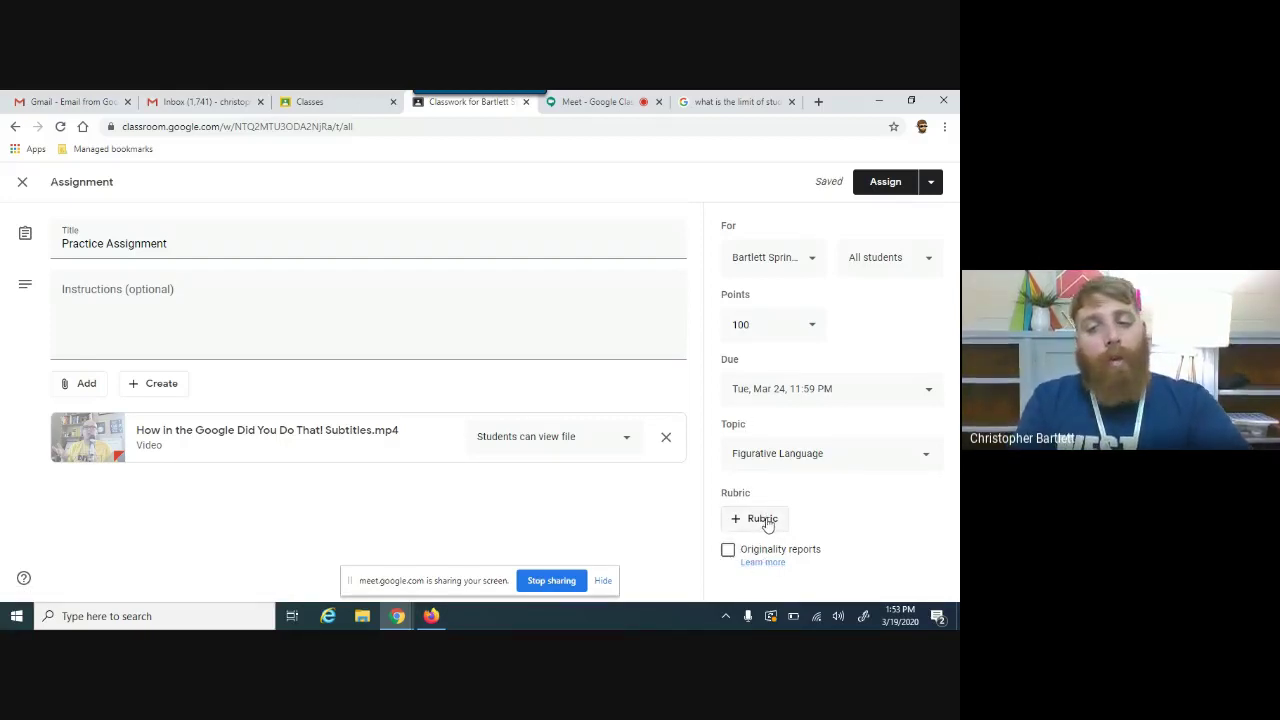
{"action": "left_click", "coordinate": [764, 562]}
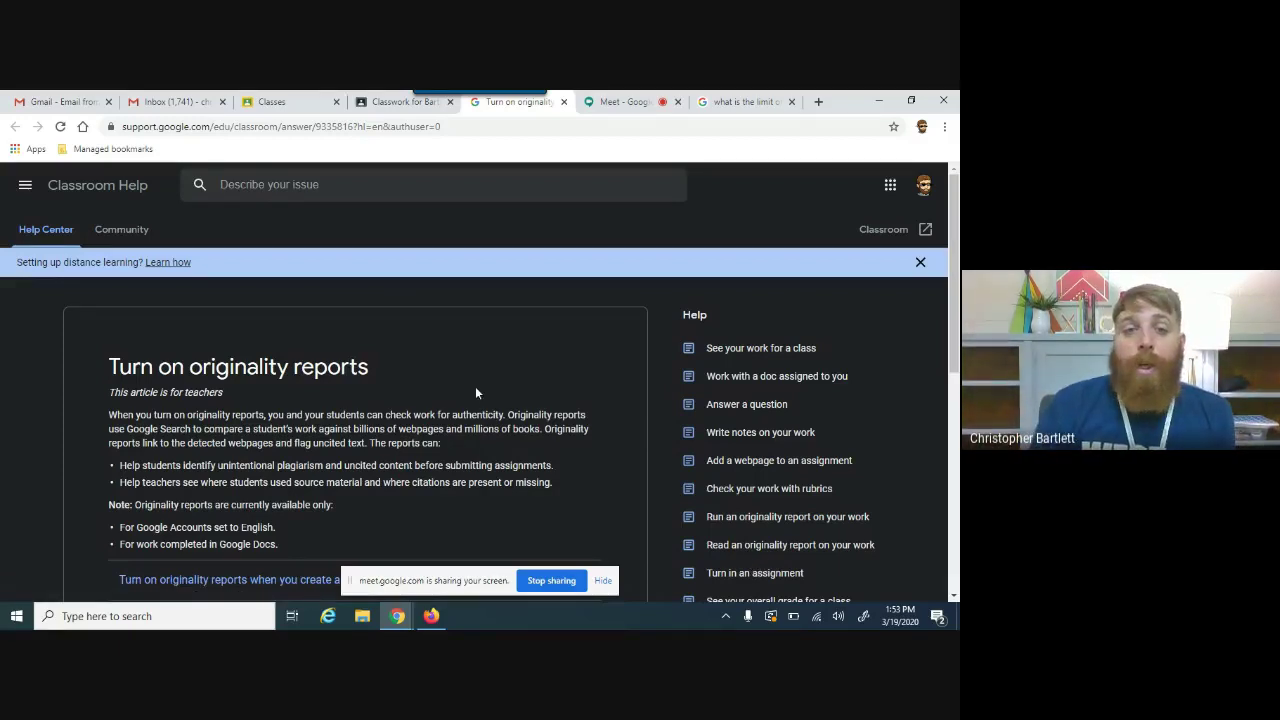
{"action": "left_click", "coordinate": [563, 101]}
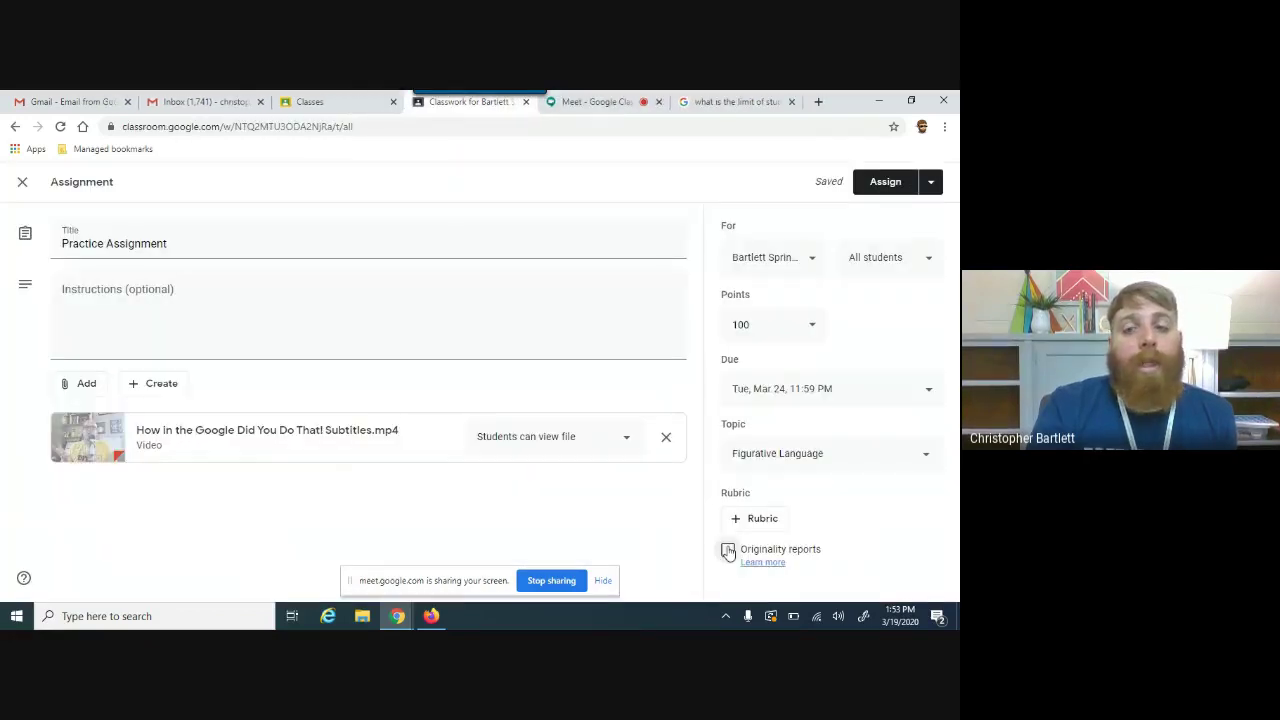
Step: Enable originality reports on Practice Assignment and assign it
{"action": "left_click", "coordinate": [727, 549]}
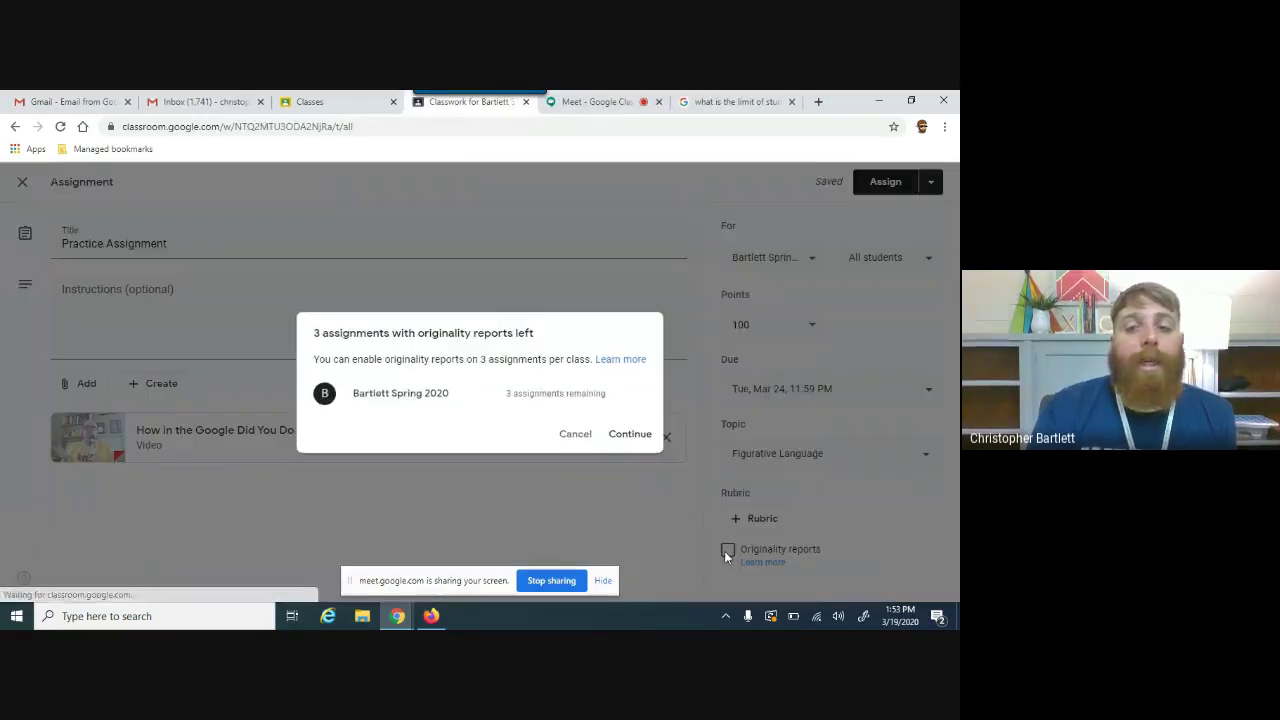
{"action": "left_click", "coordinate": [645, 437]}
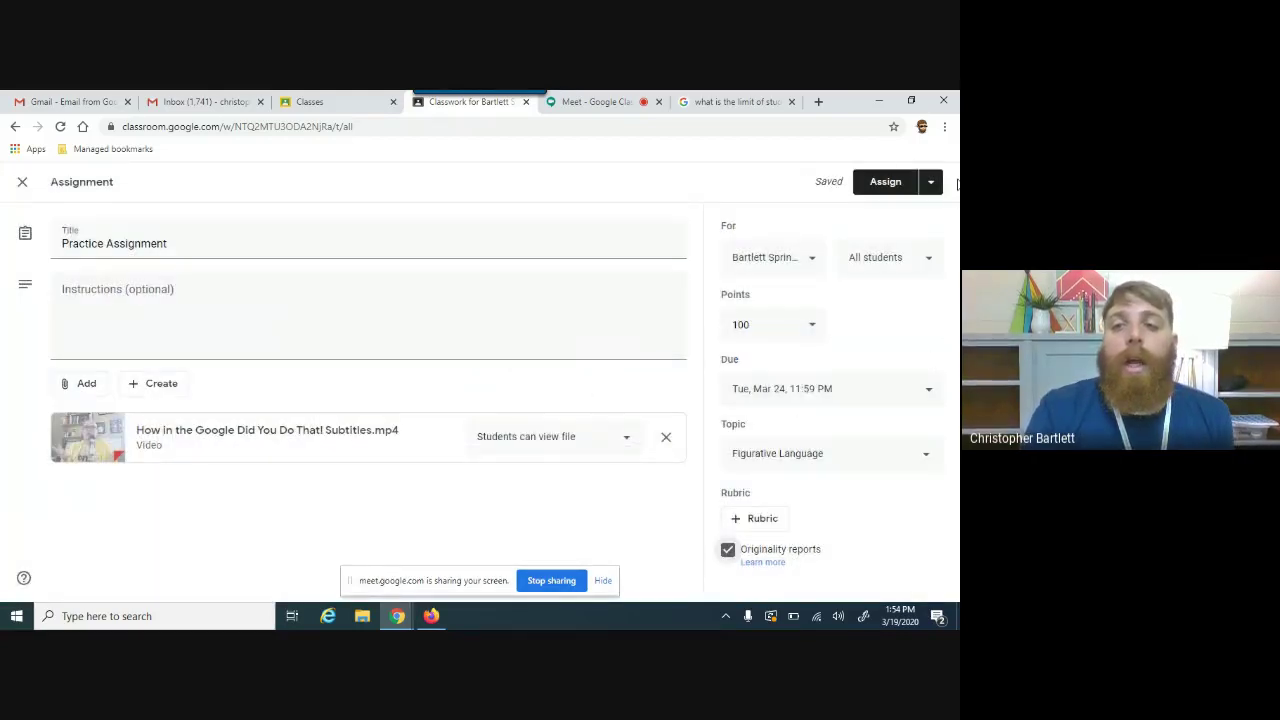
{"action": "left_click", "coordinate": [909, 182]}
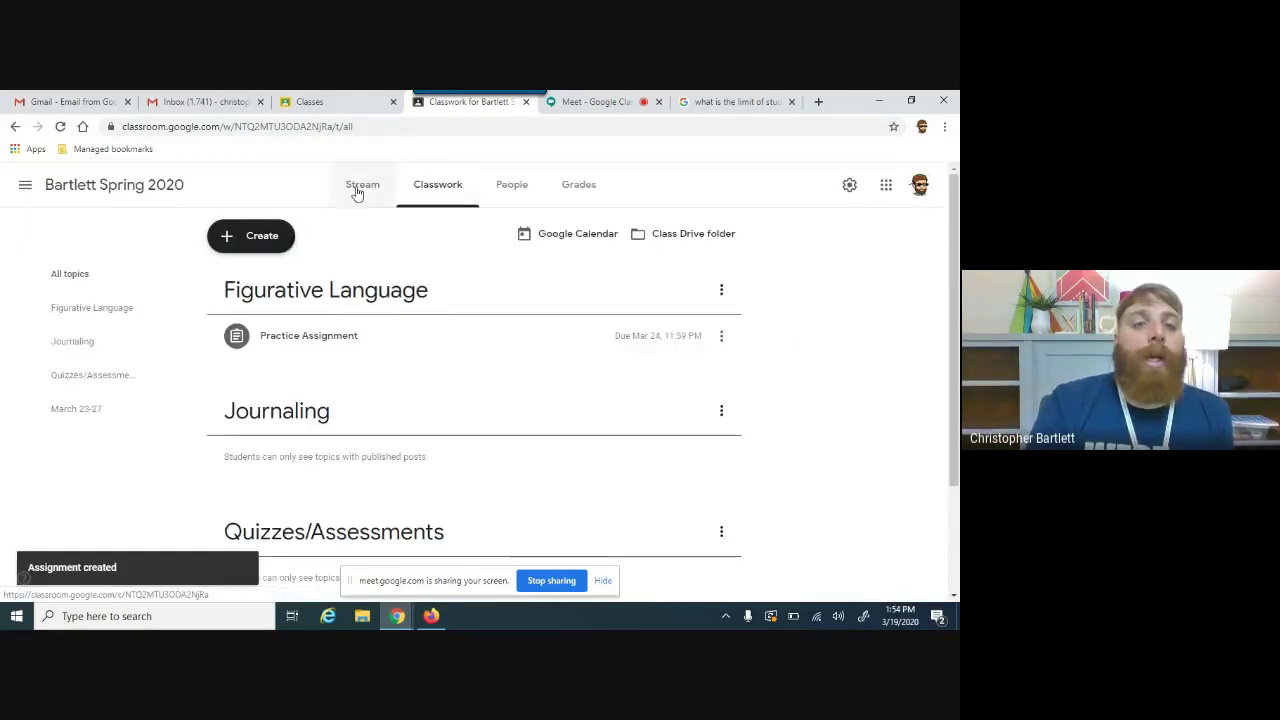
Step: Check the Stream and People tabs, then open the class Google Calendar from Classwork
{"action": "left_click", "coordinate": [360, 186]}
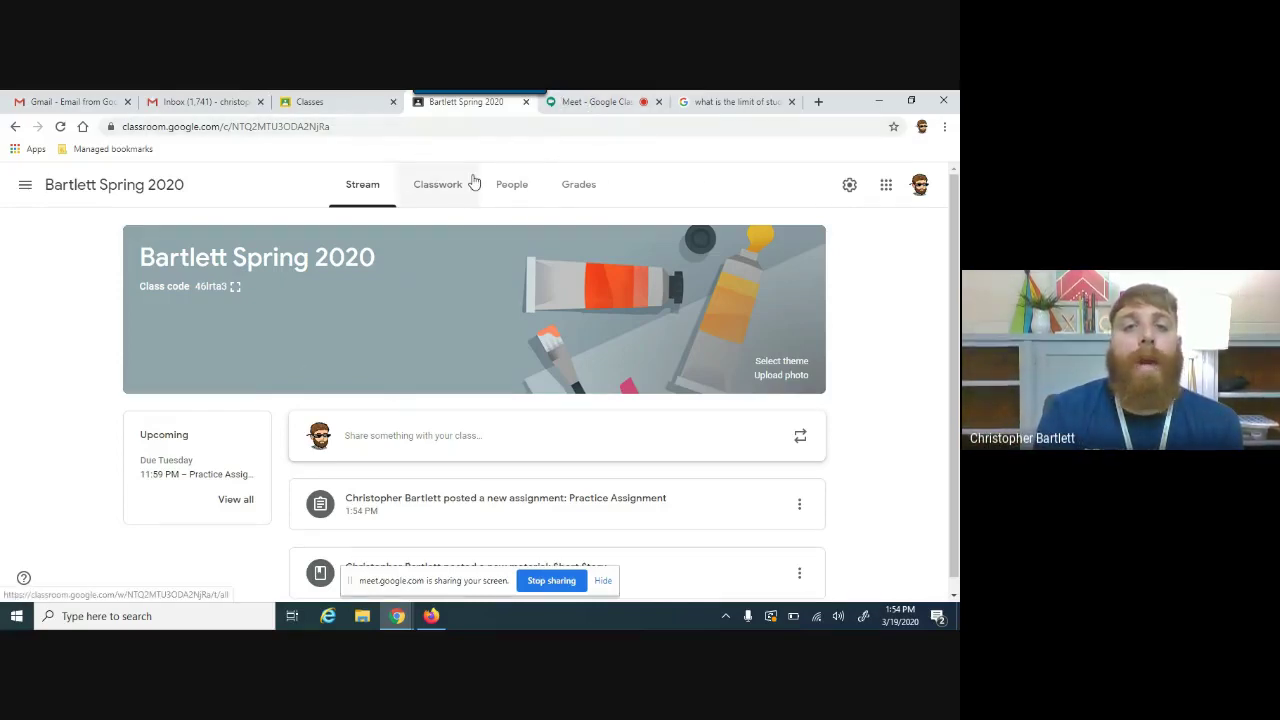
{"action": "left_click", "coordinate": [437, 184]}
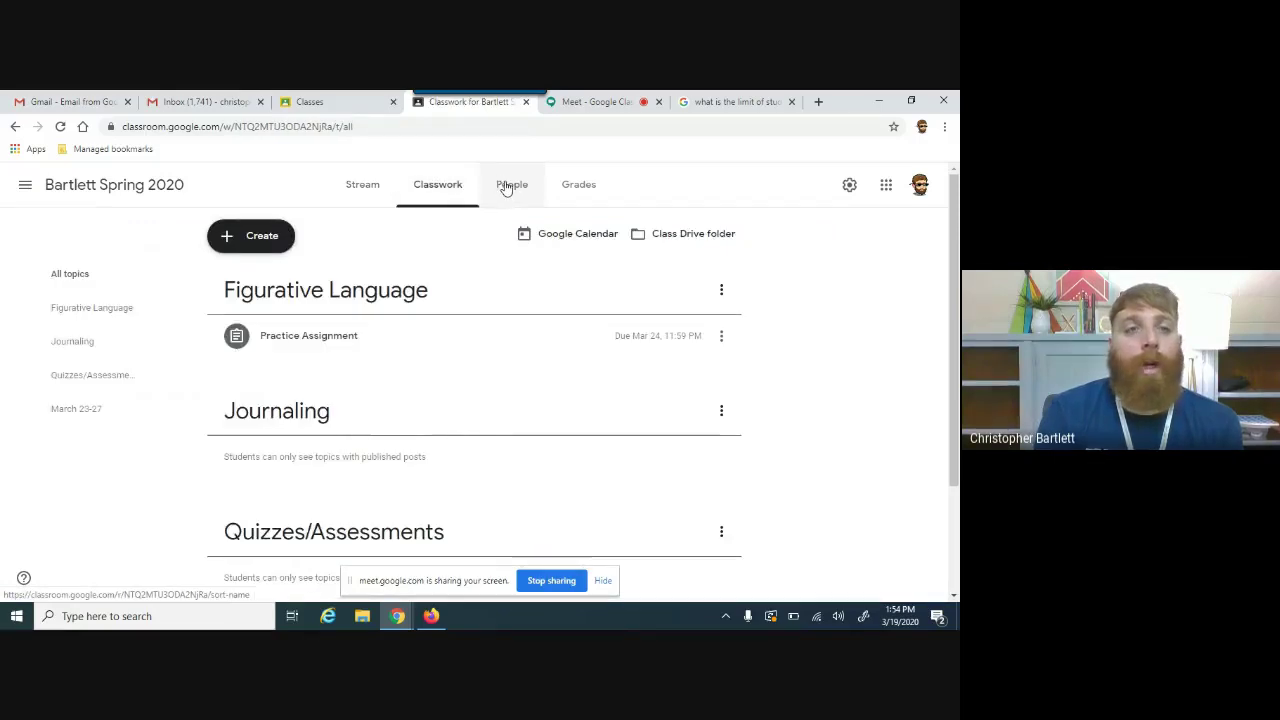
{"action": "left_click", "coordinate": [508, 185]}
{"action": "left_click", "coordinate": [458, 178]}
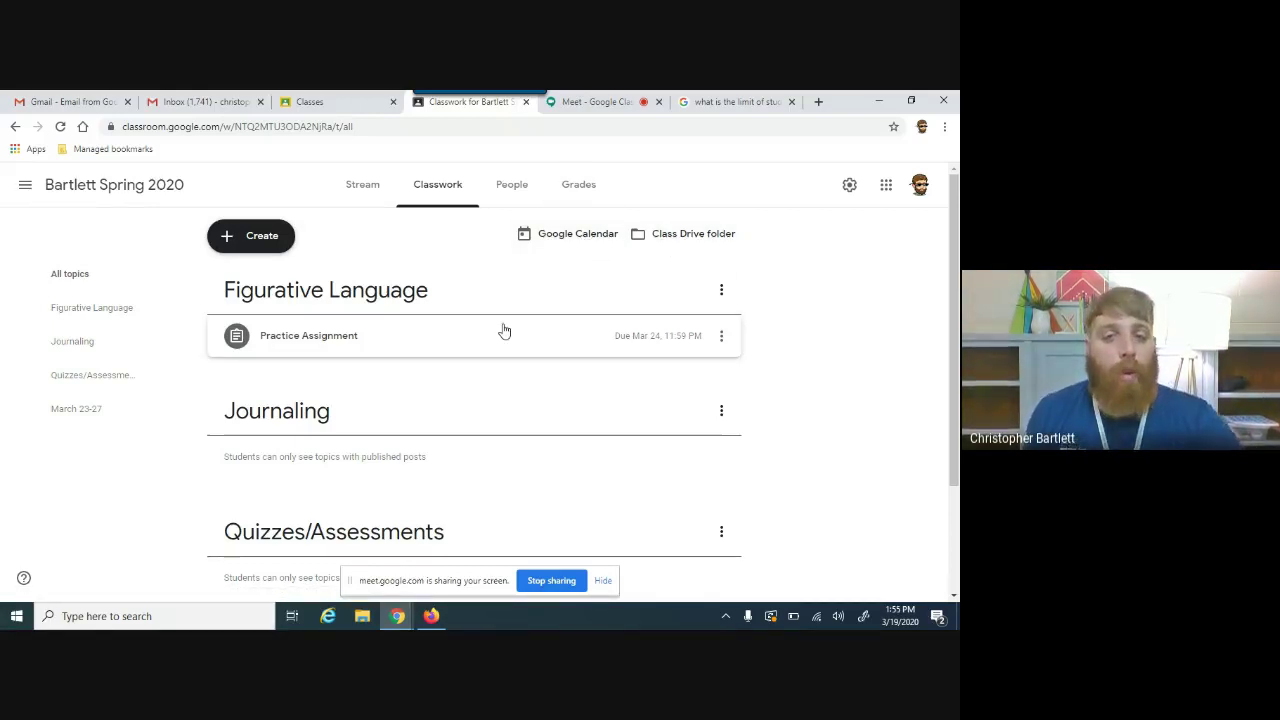
{"action": "left_click", "coordinate": [588, 234]}
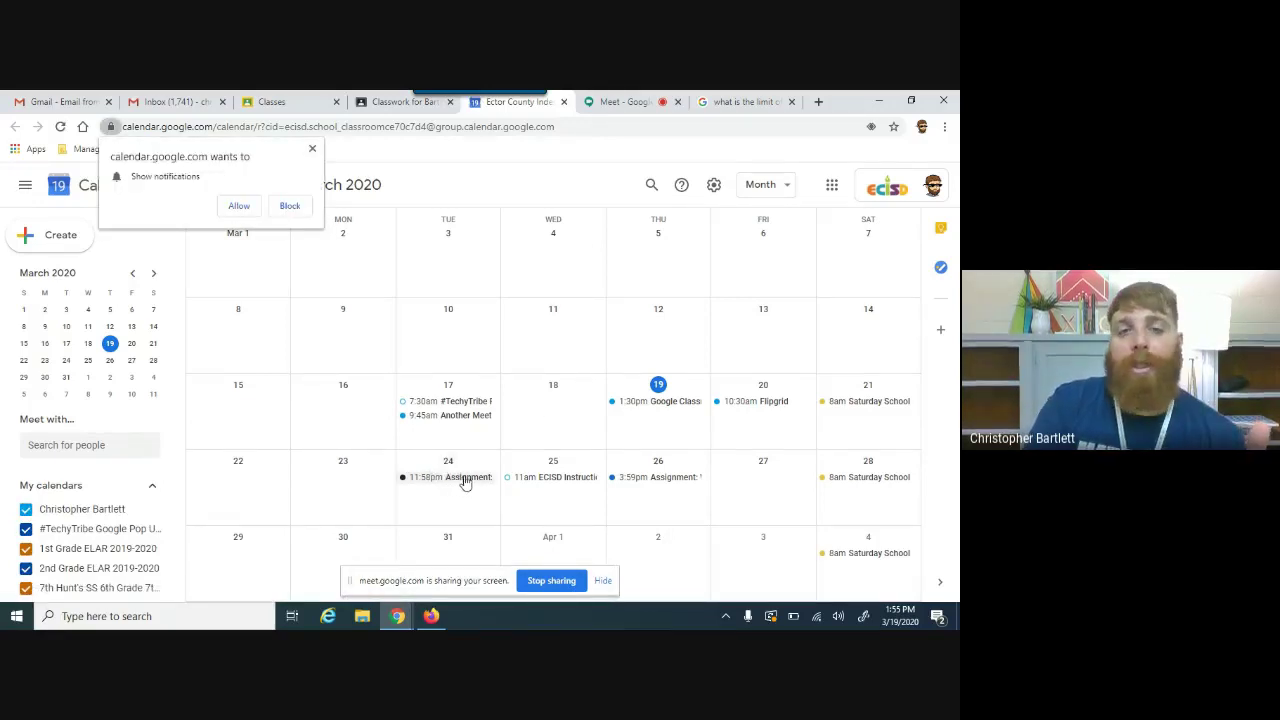
Step: Dismiss Google Calendar's notifications permission prompt
{"action": "left_click", "coordinate": [312, 149]}
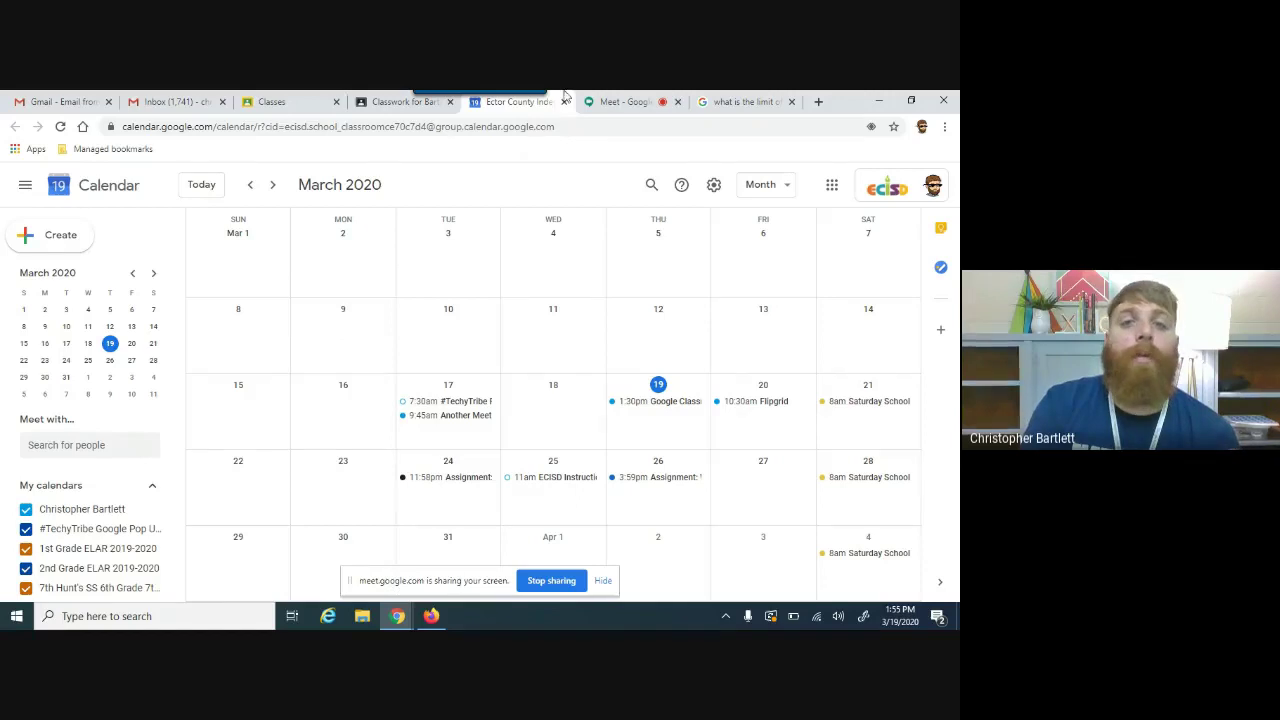
Step: Close the calendar, then view the class Drive folder and close it
{"action": "left_click", "coordinate": [563, 103]}
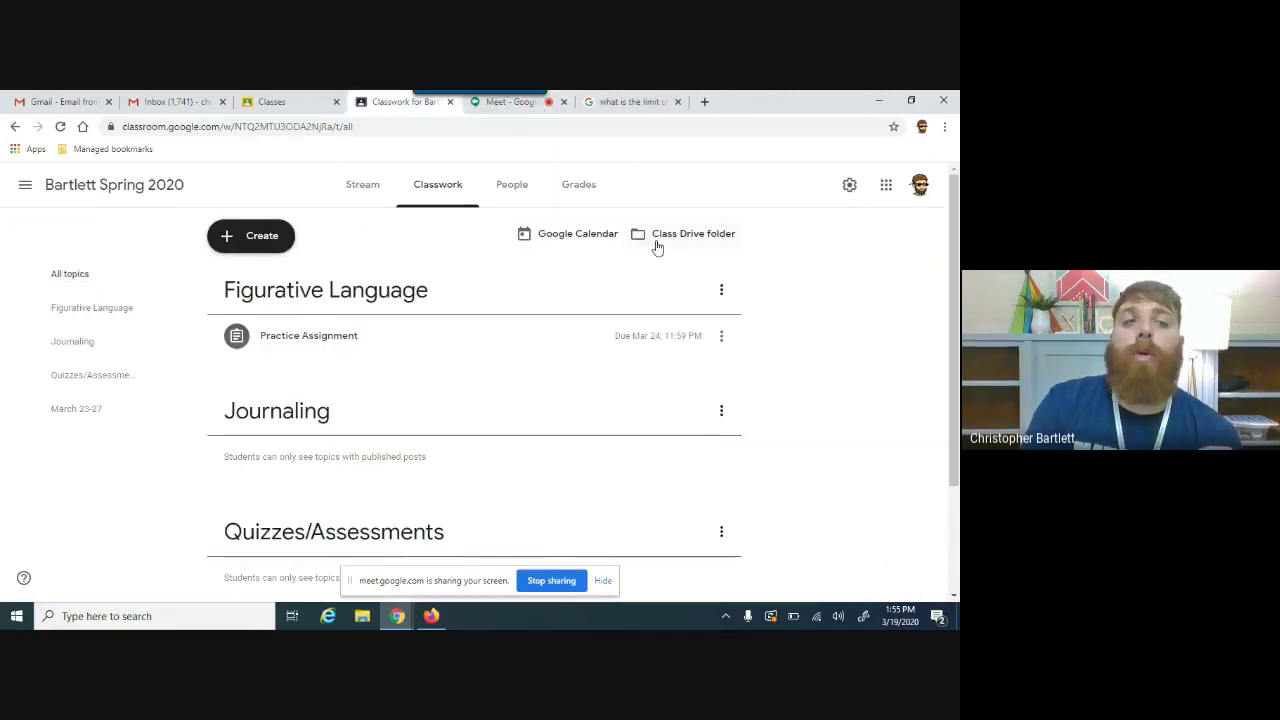
{"action": "left_click", "coordinate": [675, 238]}
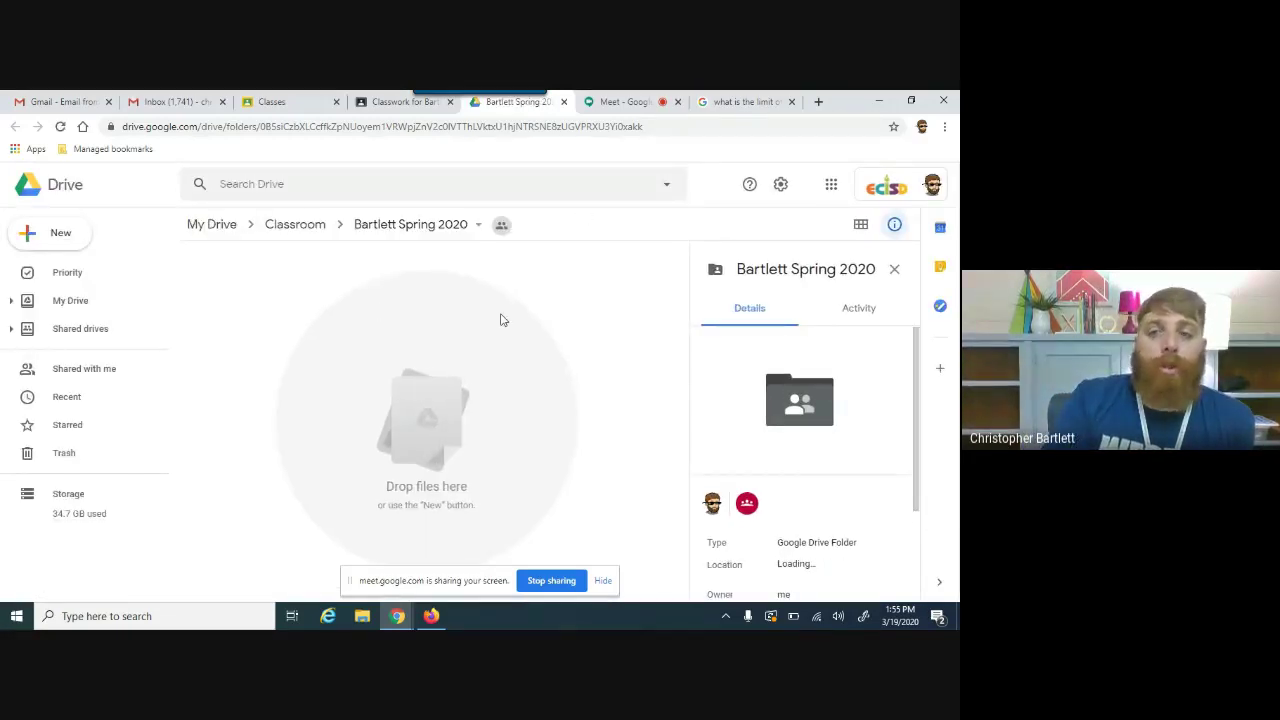
{"action": "left_click", "coordinate": [563, 102]}
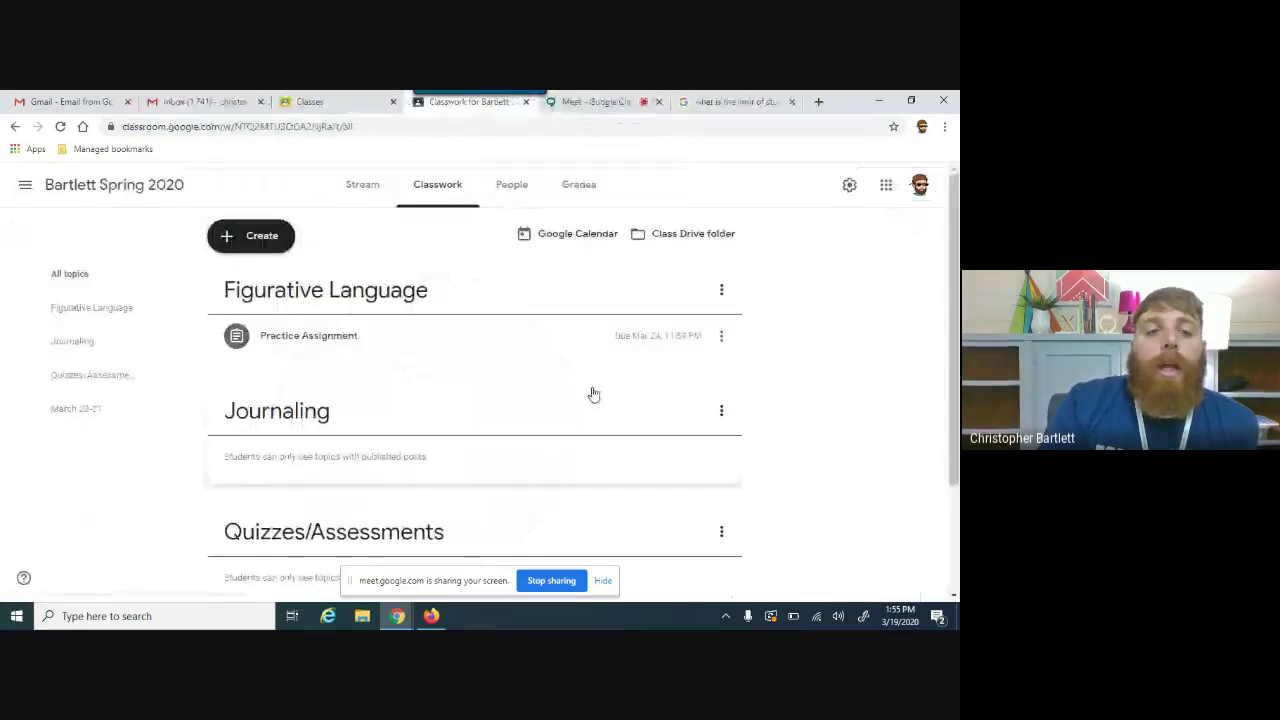
Step: Look over the class gradebook in Grades and return to Classwork
{"action": "scroll", "coordinate": [955, 355], "scroll_direction": "down", "scroll_amount": 2}
{"action": "scroll", "coordinate": [948, 370], "scroll_direction": "up", "scroll_amount": 1}
{"action": "scroll", "coordinate": [948, 370], "scroll_direction": "up", "scroll_amount": 2}
{"action": "left_click", "coordinate": [566, 193]}
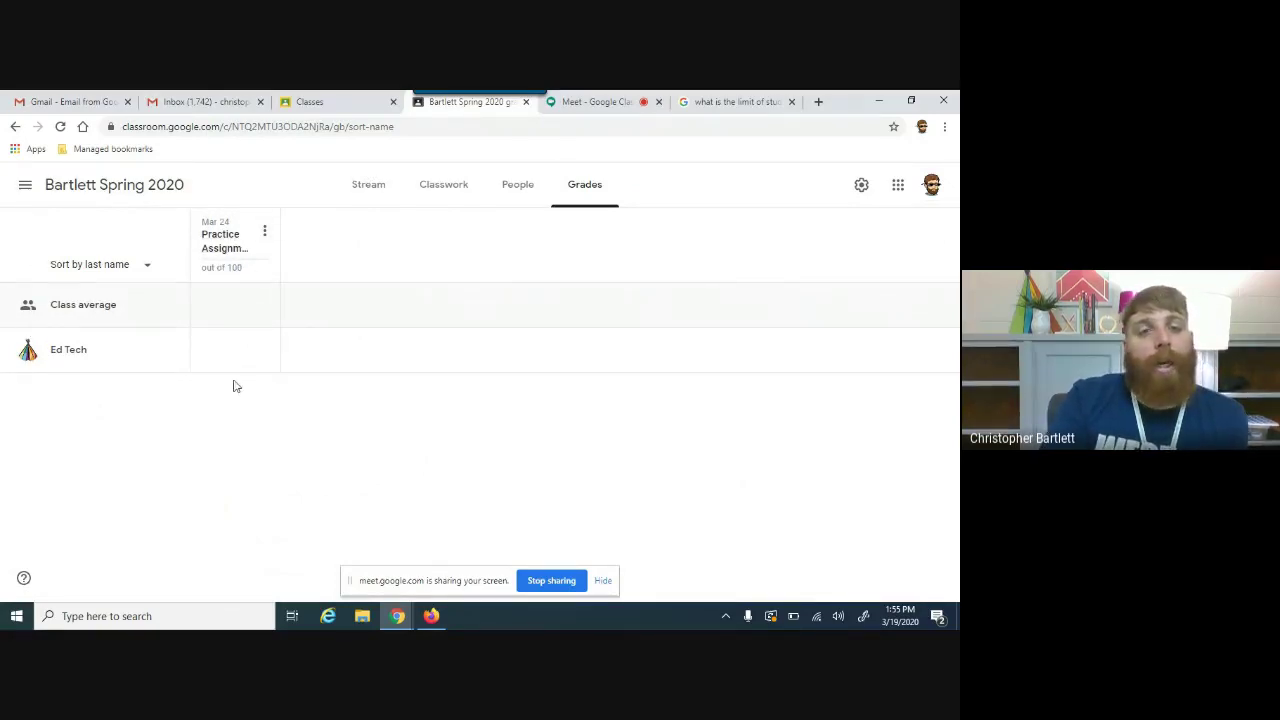
{"action": "left_click", "coordinate": [472, 192]}
Step: Start a quiz assignment, then close it without posting
{"action": "left_click", "coordinate": [243, 237]}
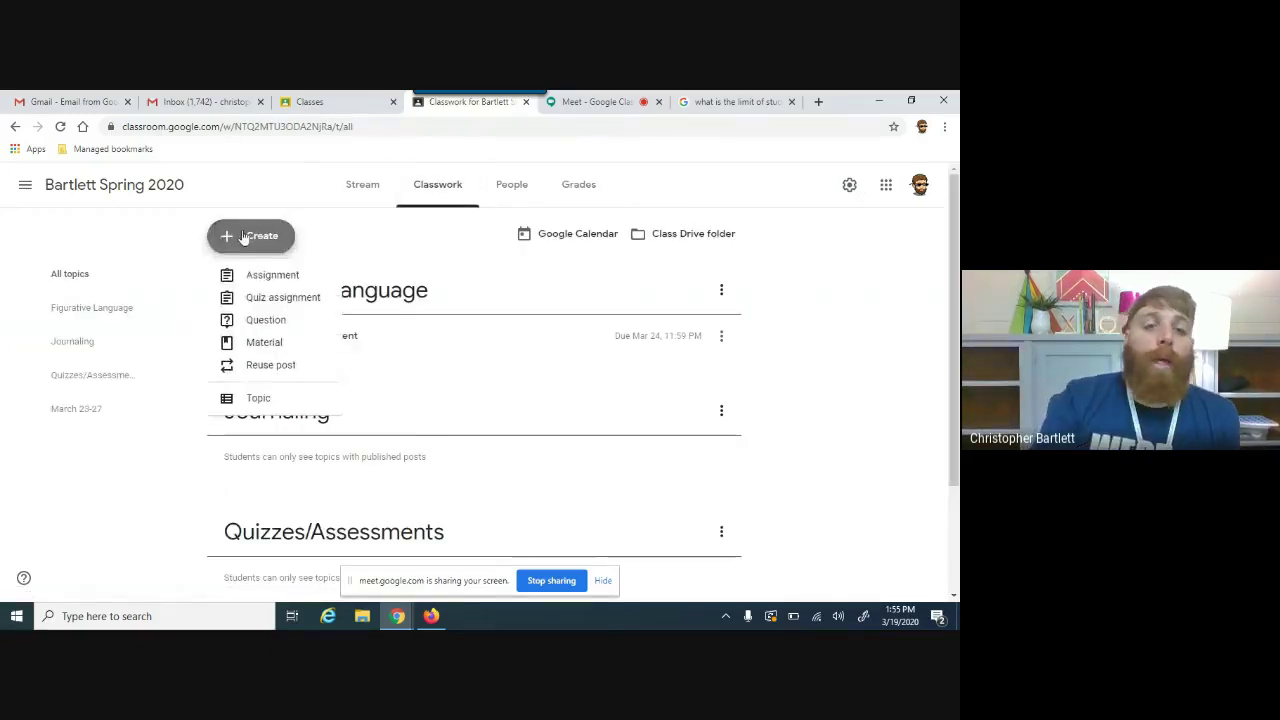
{"action": "left_click", "coordinate": [278, 298]}
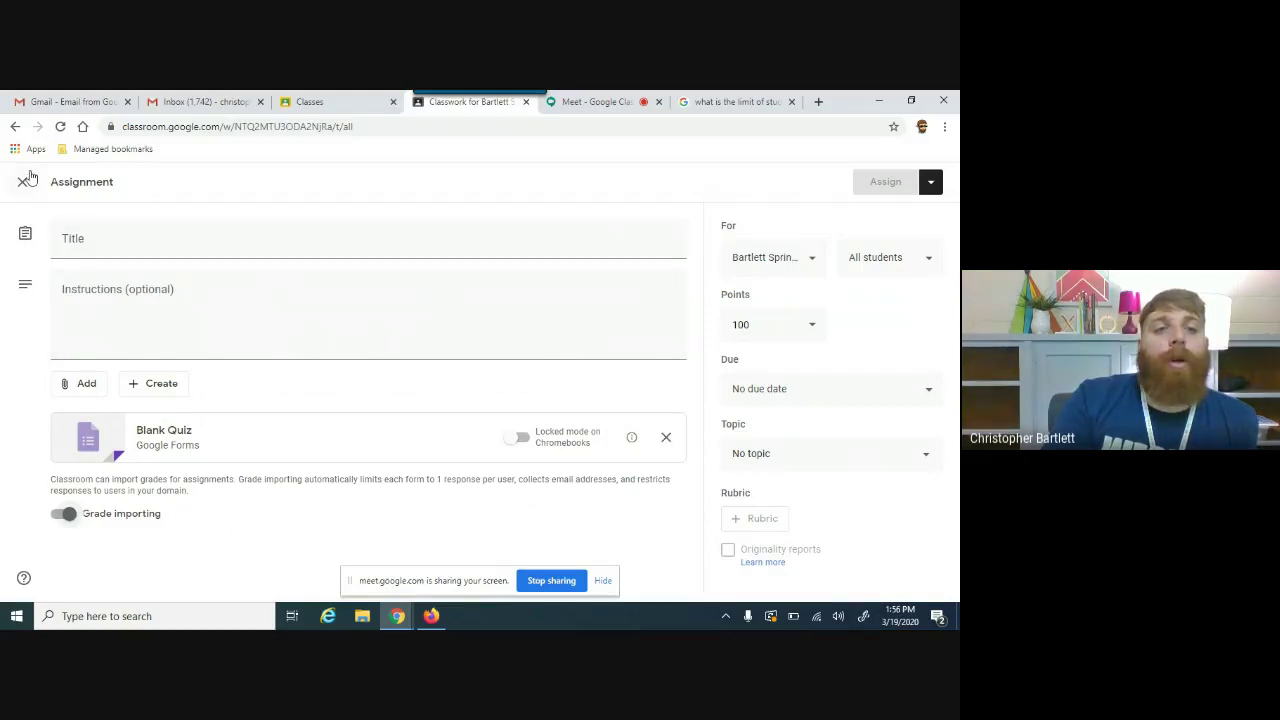
{"action": "left_click", "coordinate": [22, 181]}
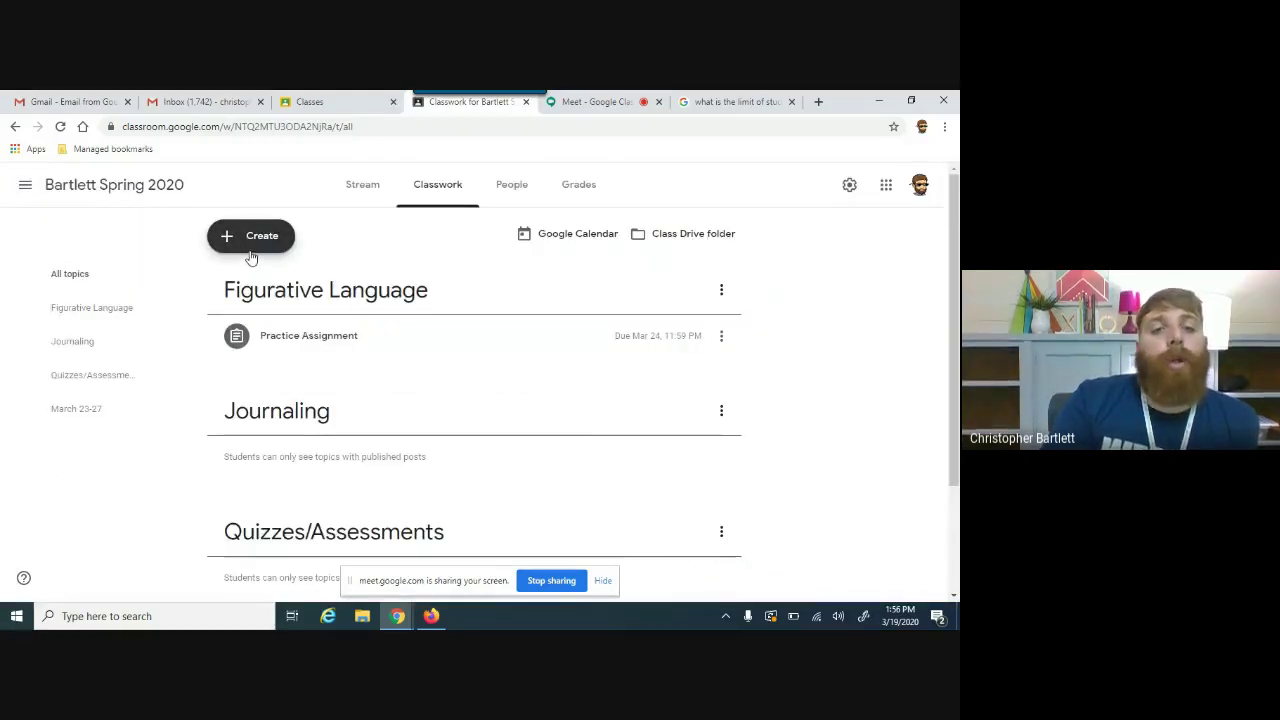
Step: Create a quiz assignment titled 'Practice Quiz' and open its attached Blank Quiz form
{"action": "left_click", "coordinate": [251, 247]}
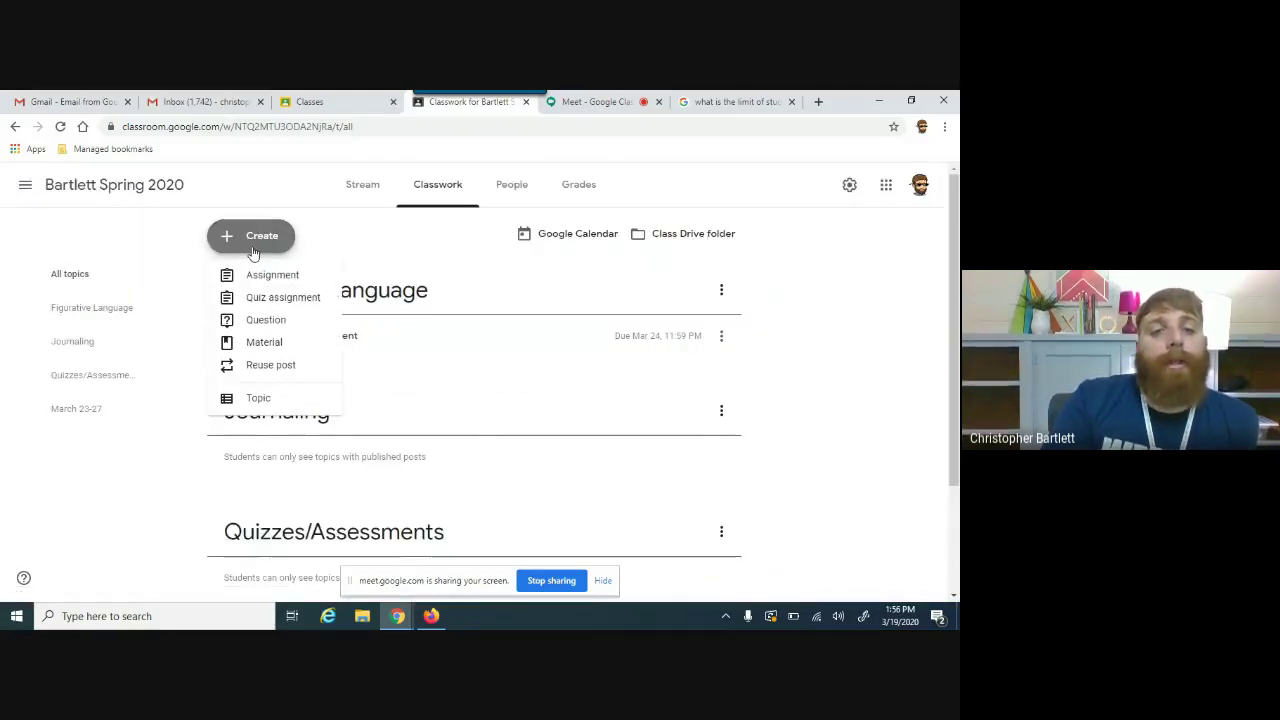
{"action": "left_click", "coordinate": [251, 298]}
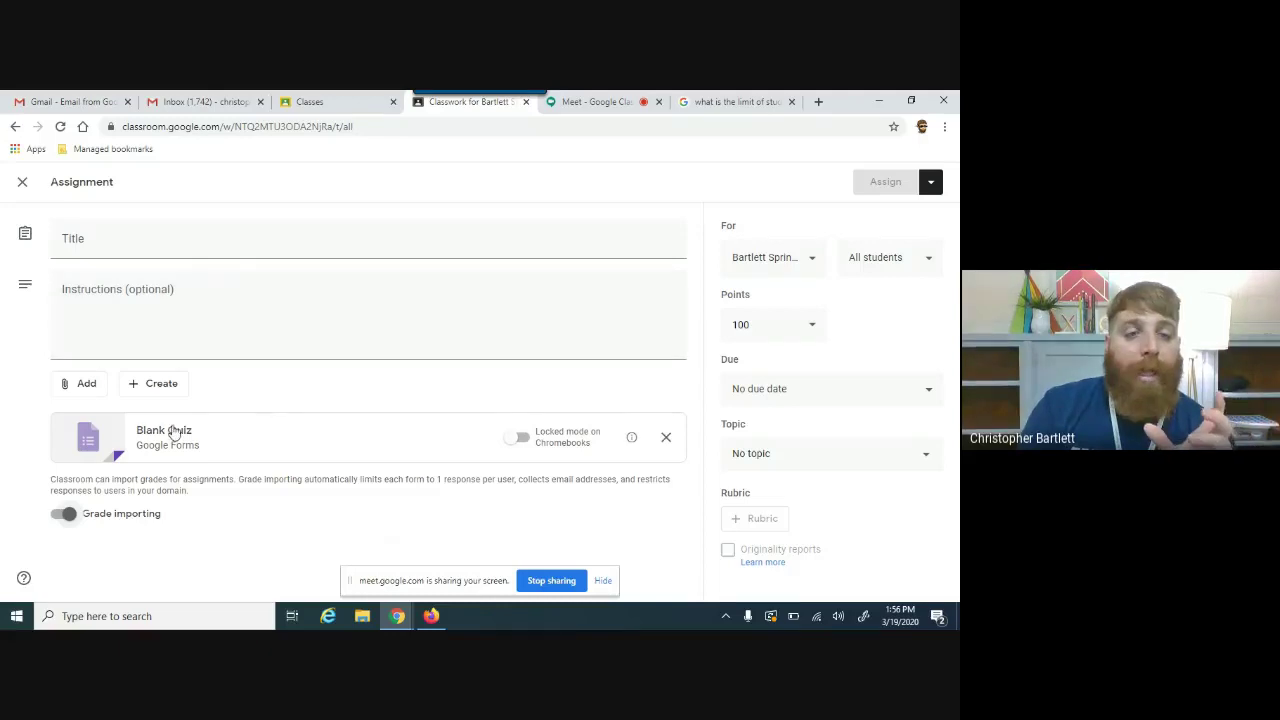
{"action": "left_click", "coordinate": [143, 246]}
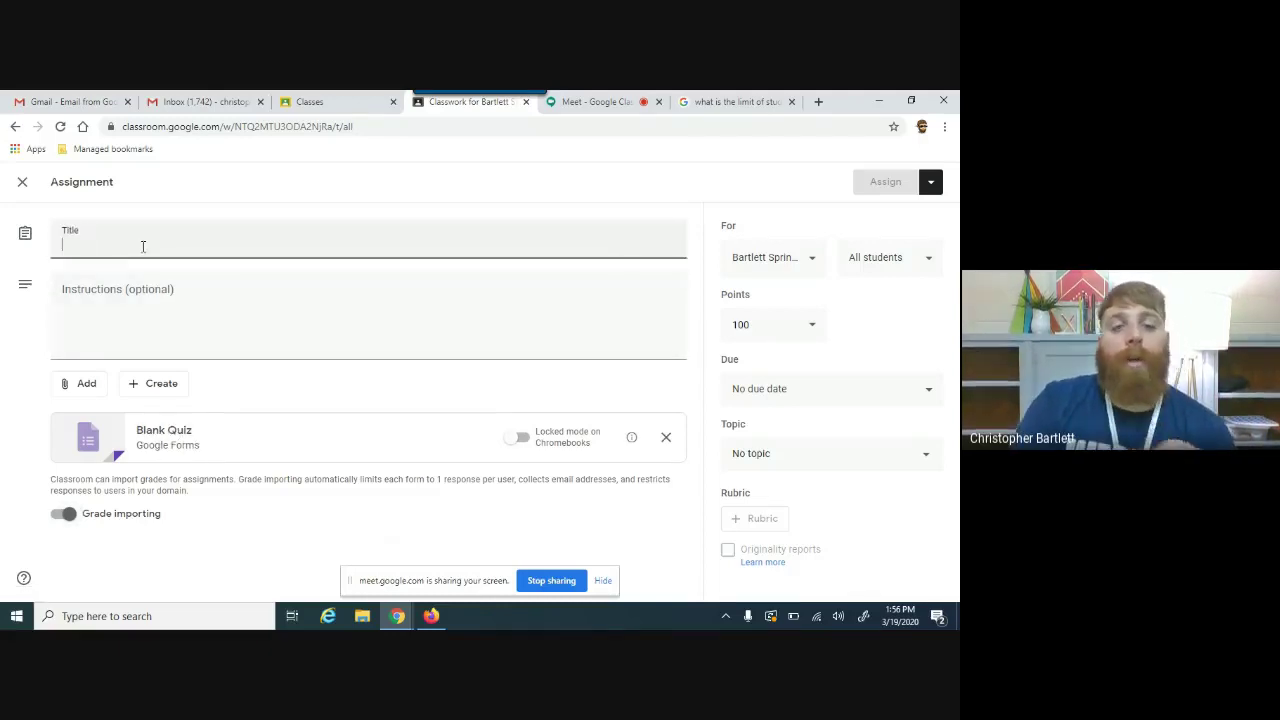
{"action": "type", "text": "Practice Q"}
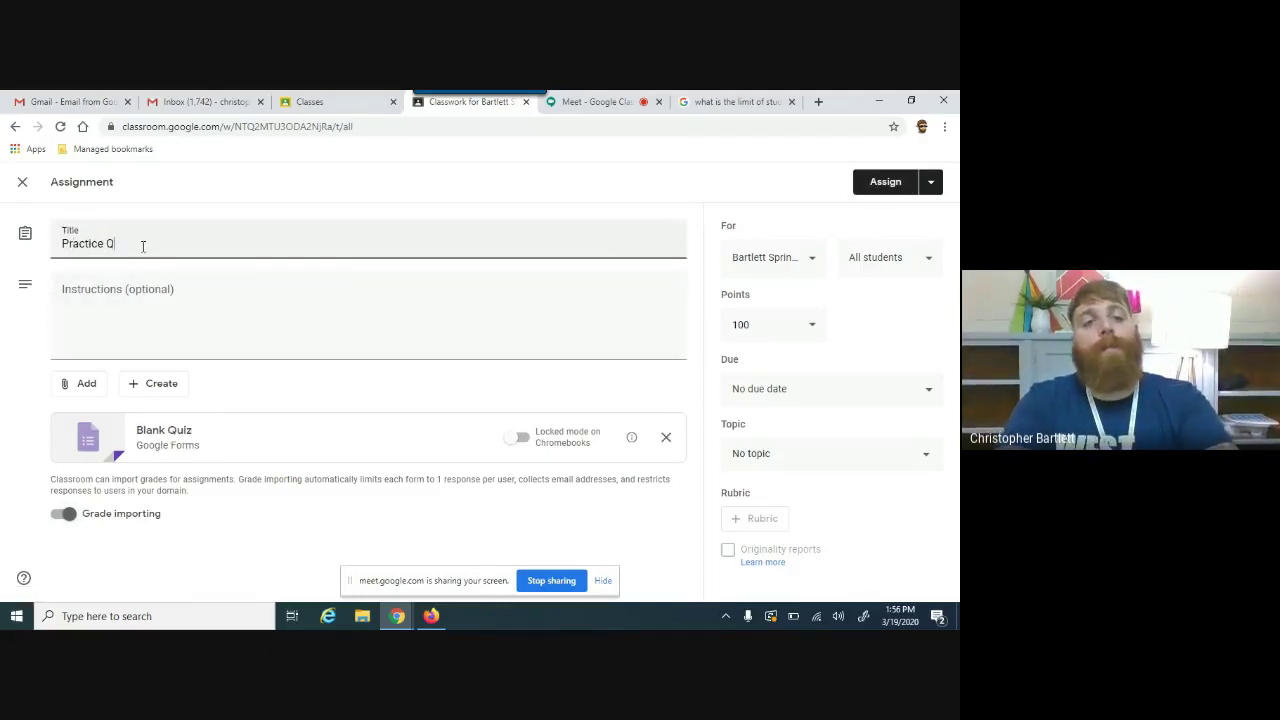
{"action": "type", "text": "uiz"}
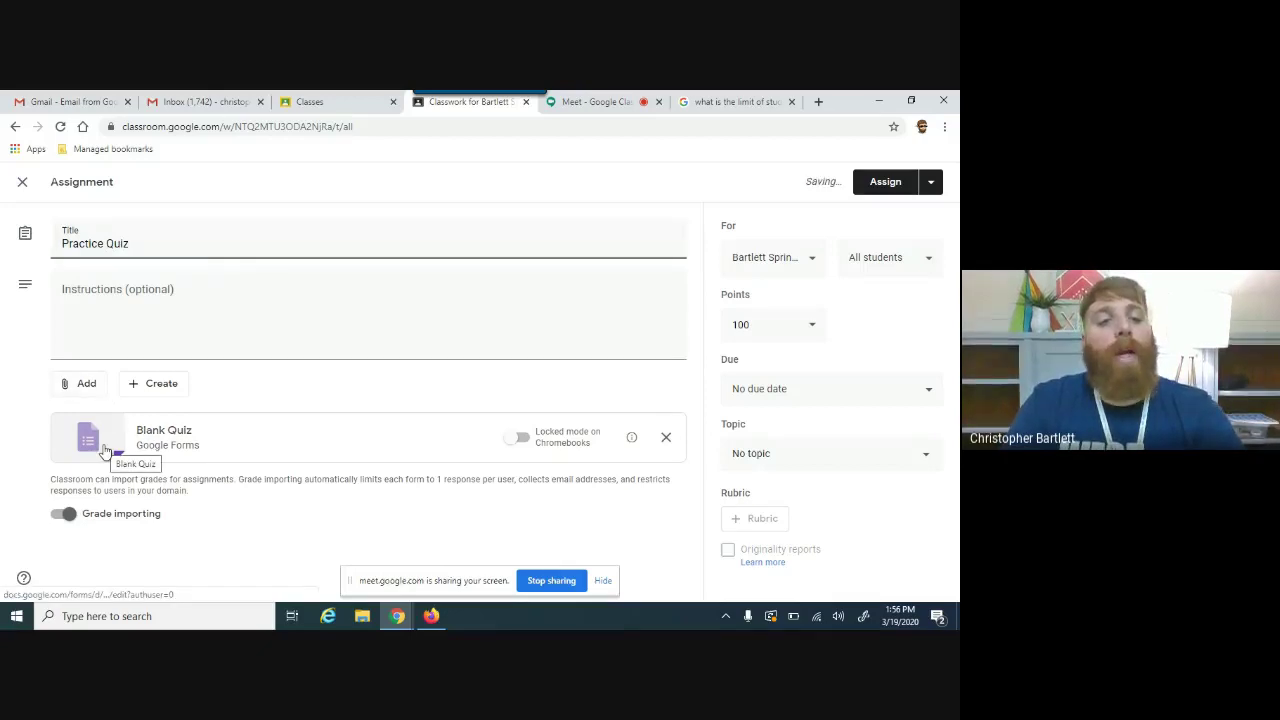
{"action": "left_click", "coordinate": [105, 447]}
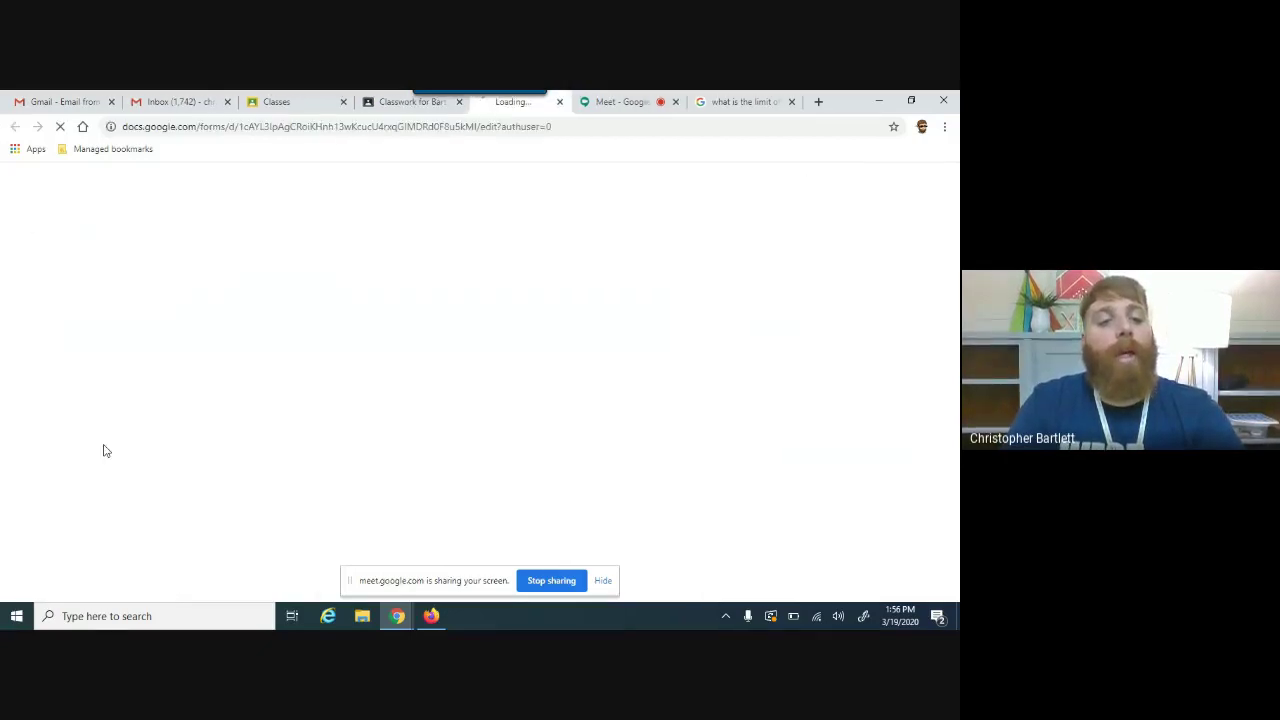
{"action": "left_click", "coordinate": [397, 100]}
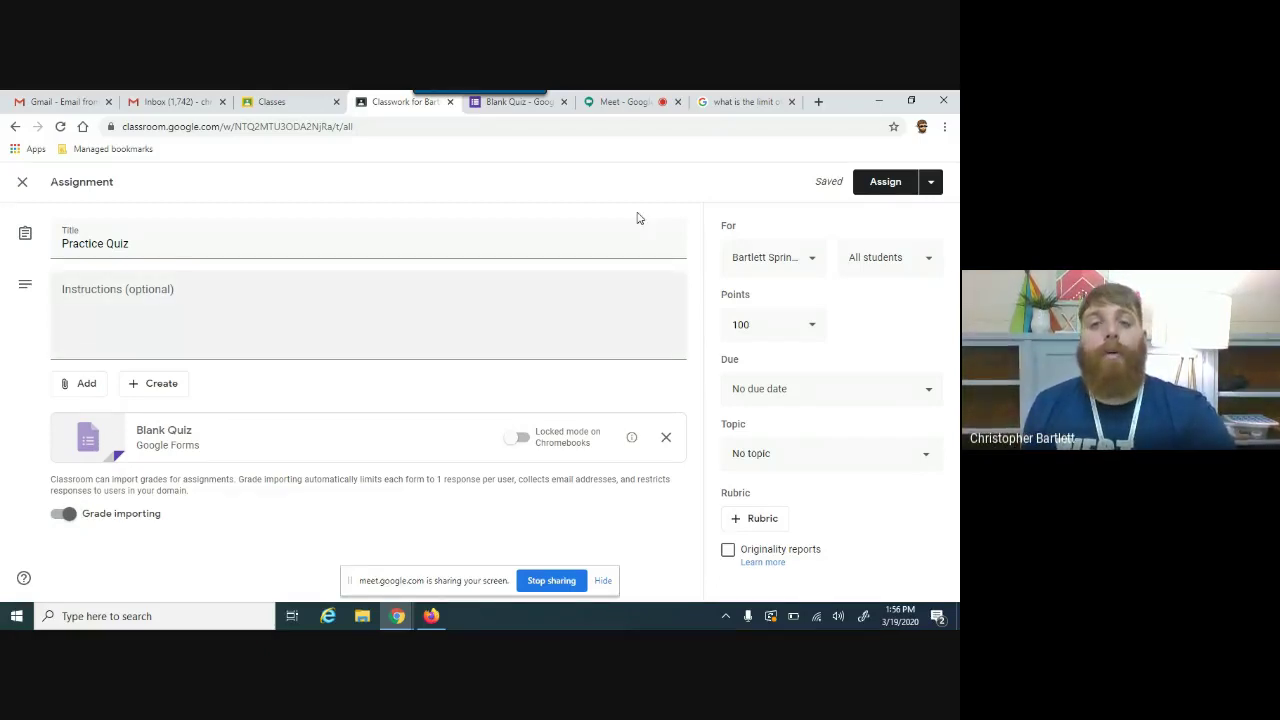
Step: Change the form heading to 'Practice' and the file name to 'Practice Quiz'
{"action": "left_click", "coordinate": [546, 110]}
{"action": "left_click", "coordinate": [349, 277]}
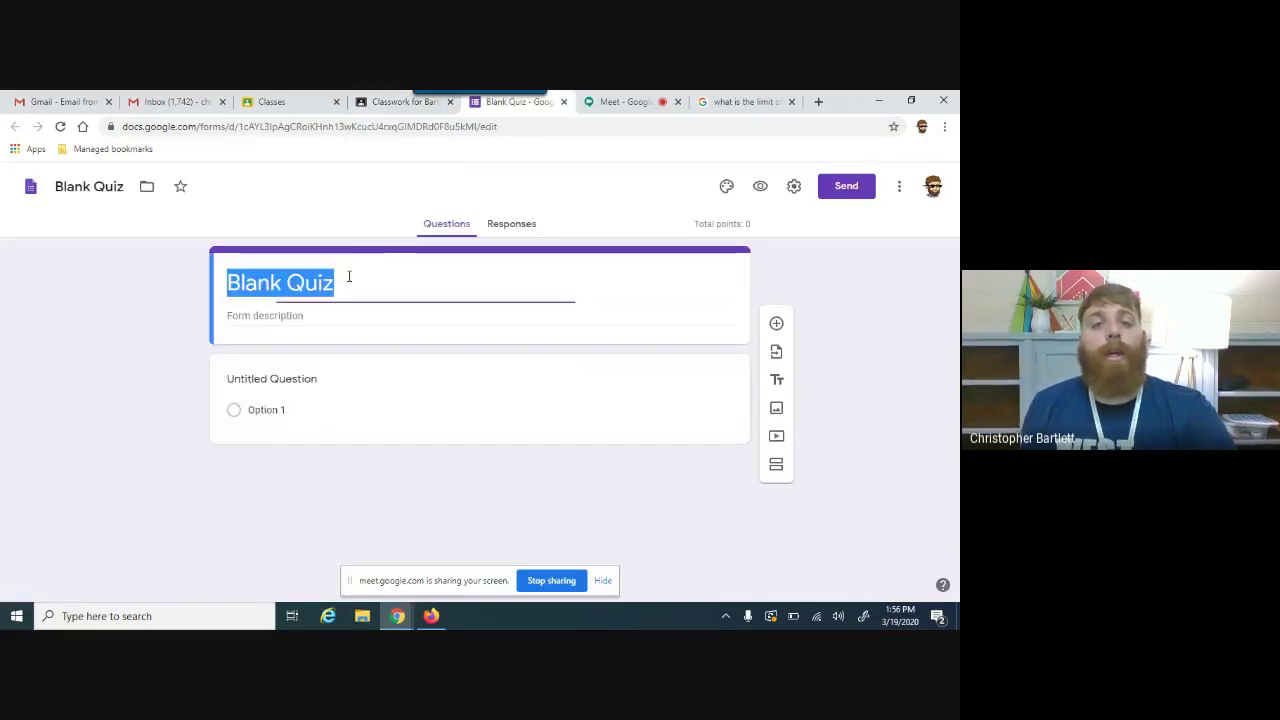
{"action": "type", "text": "Practice"}
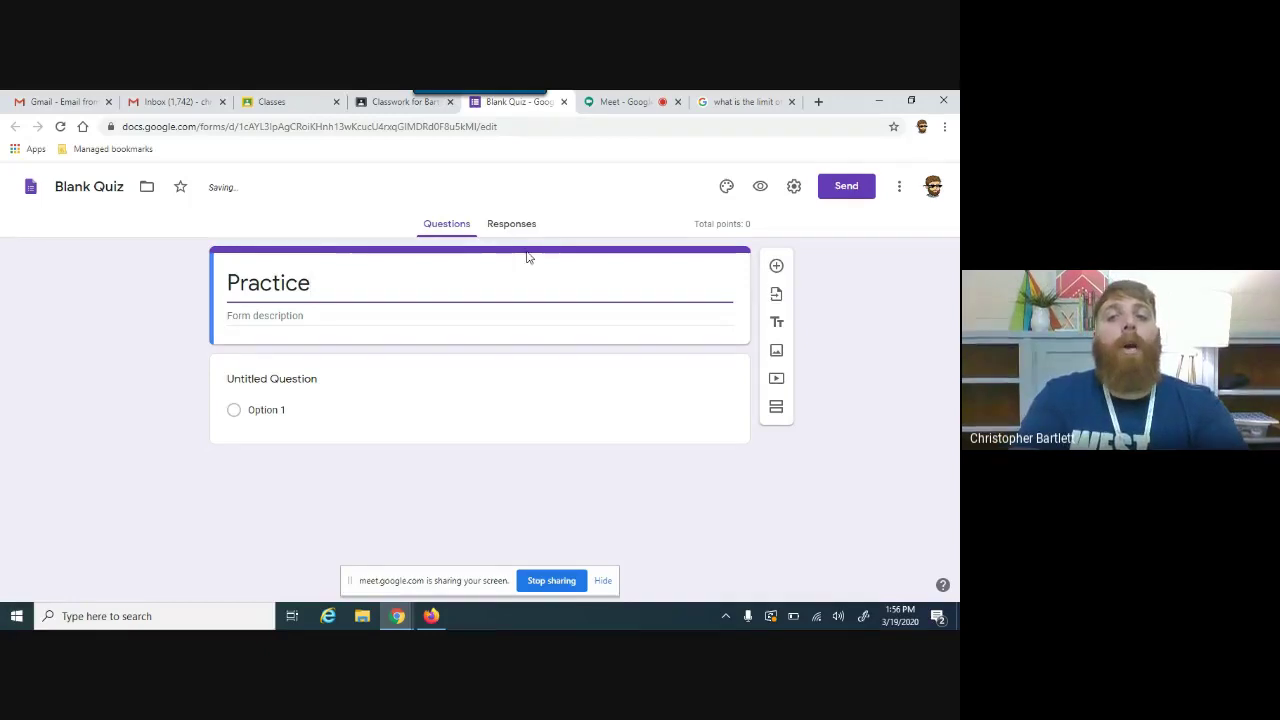
{"action": "left_click", "coordinate": [52, 278]}
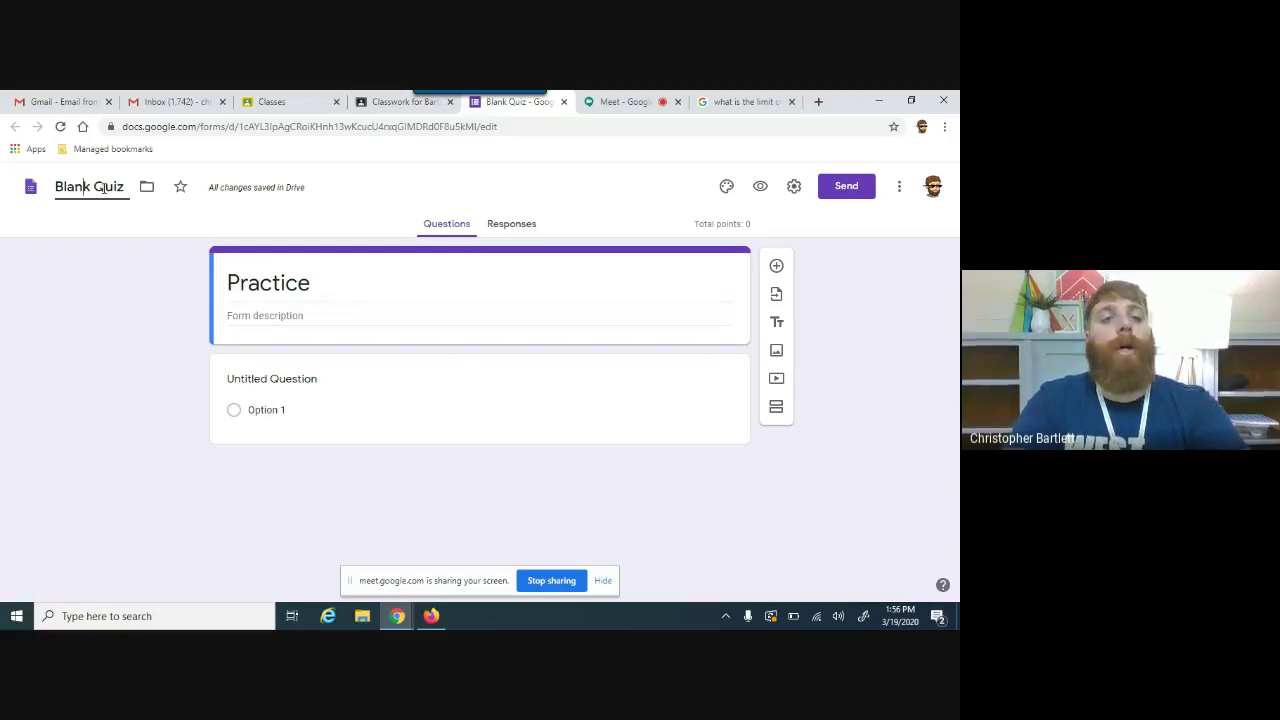
{"action": "key", "text": "BackSpace"}
{"action": "key", "text": "BackSpace"}
{"action": "key", "text": "BackSpace"}
{"action": "key", "text": "BackSpace"}
{"action": "key", "text": "BackSpace"}
{"action": "type", "text": "Pra"}
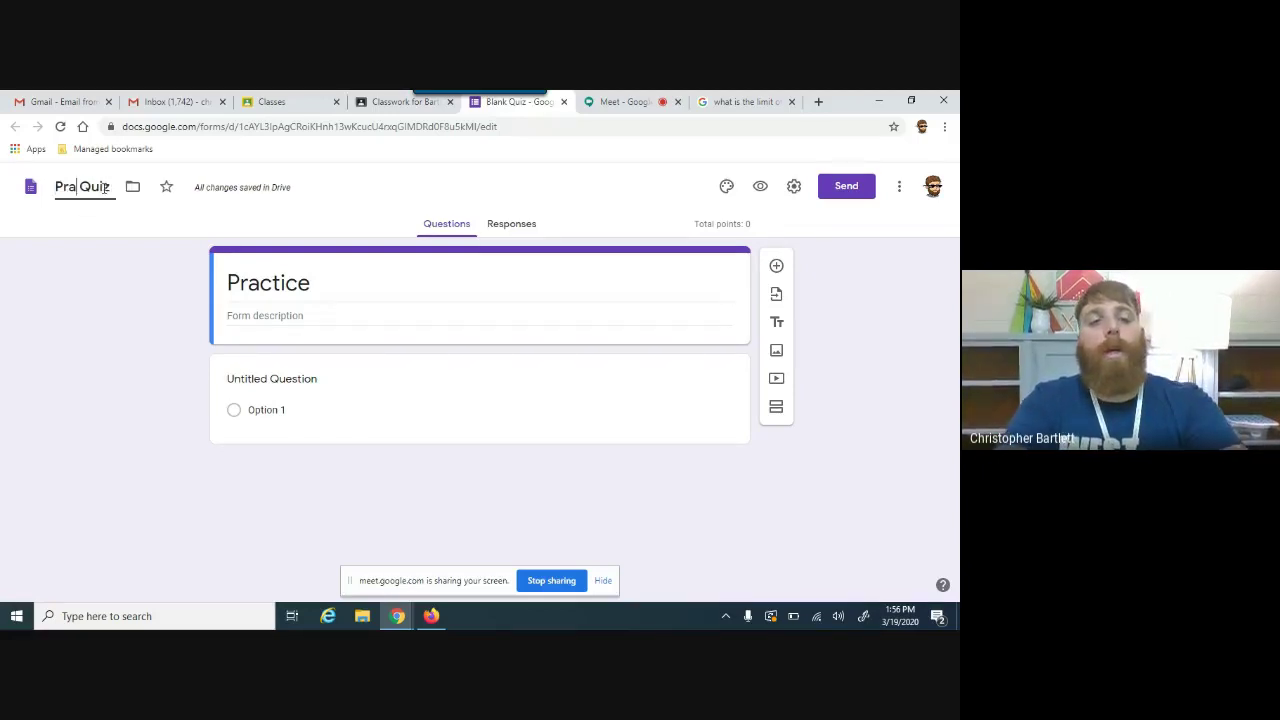
{"action": "type", "text": "ctice"}
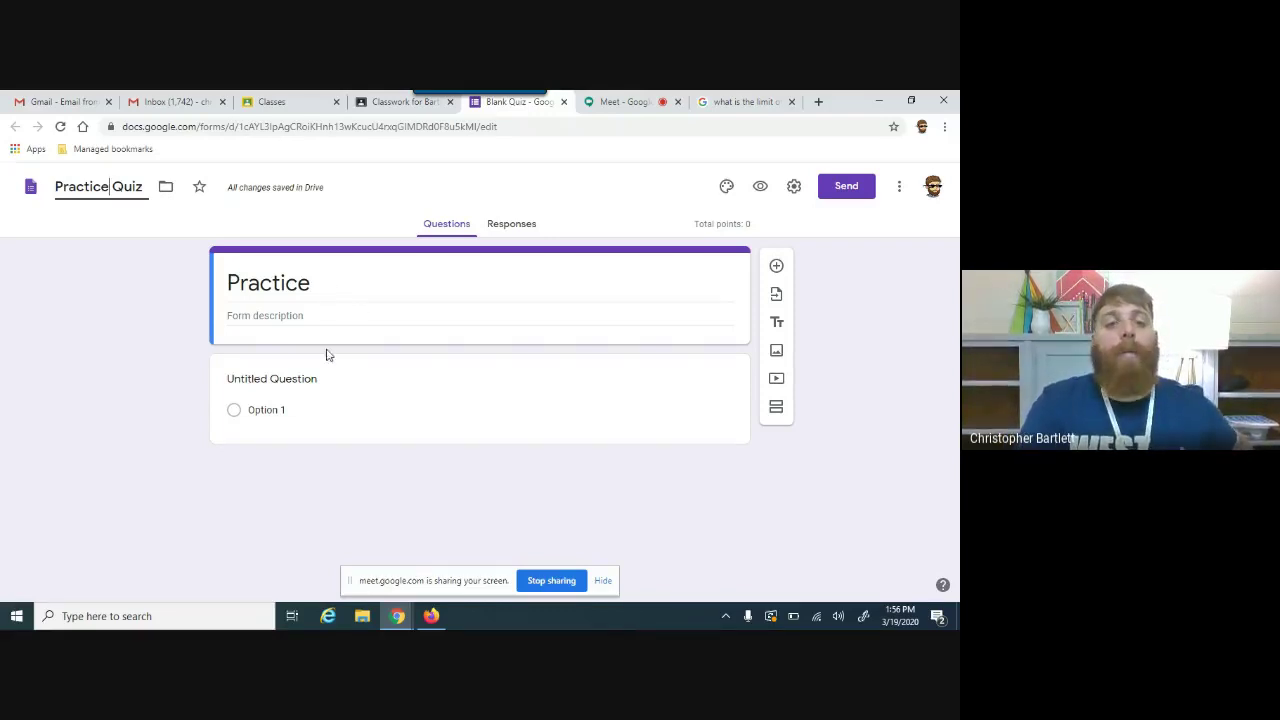
Step: Make the first question a short-answer question titled 'Name:'
{"action": "left_click", "coordinate": [334, 384]}
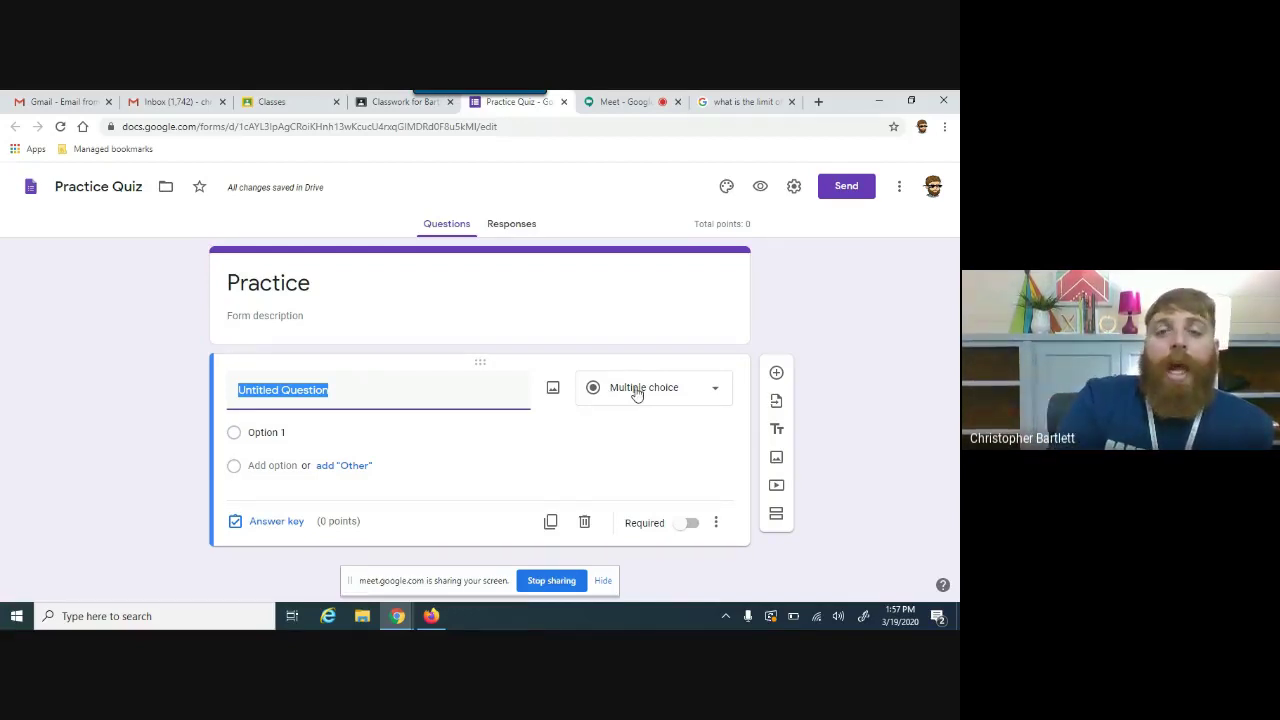
{"action": "left_click", "coordinate": [637, 391]}
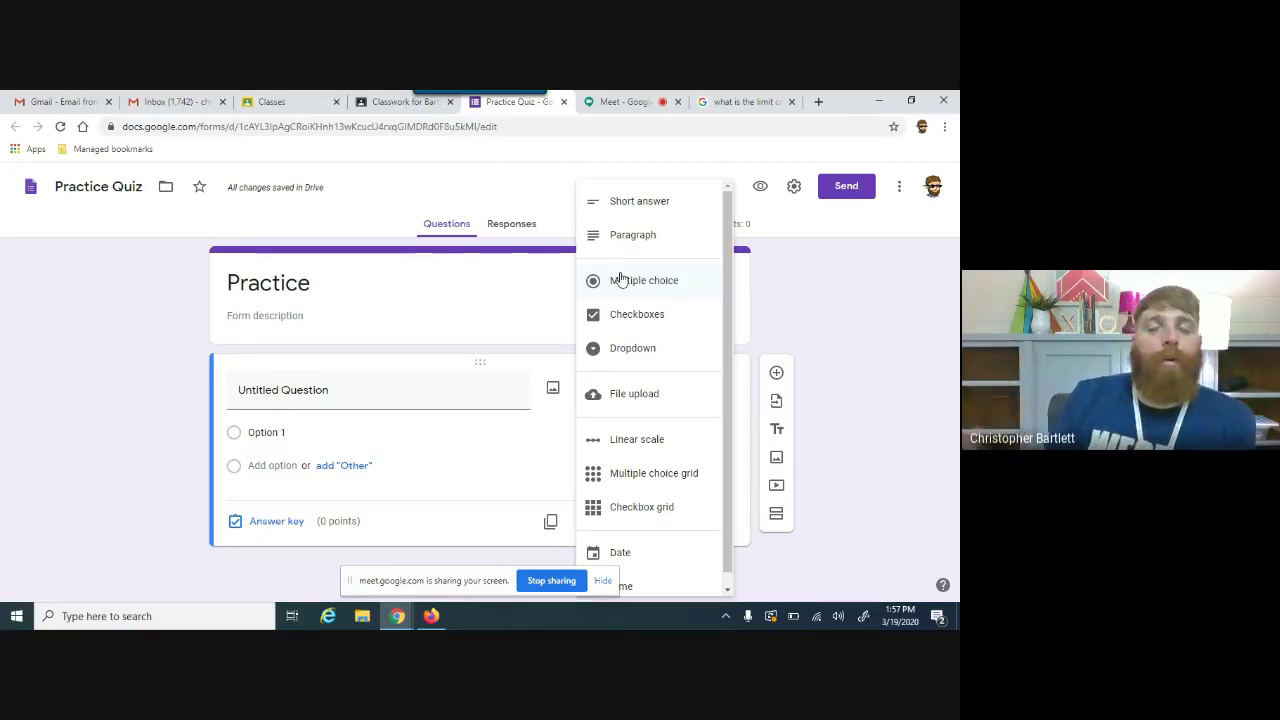
{"action": "left_click", "coordinate": [649, 202]}
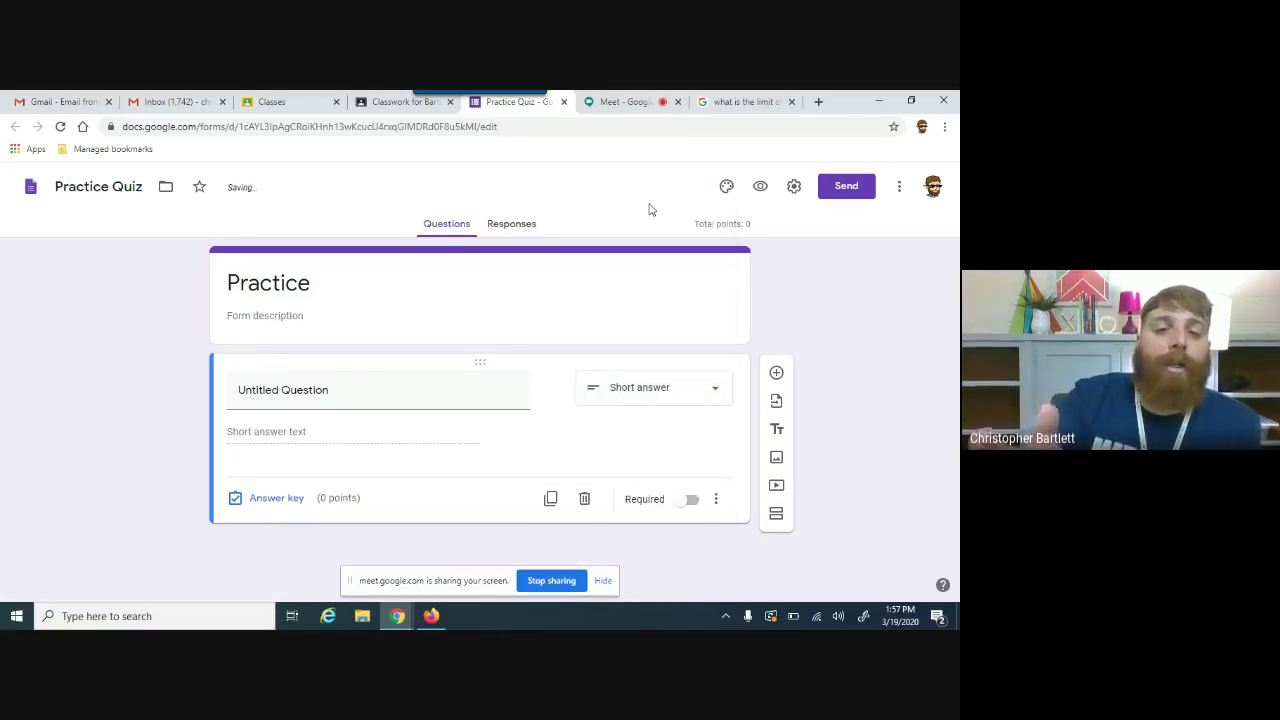
{"action": "left_click", "coordinate": [385, 387]}
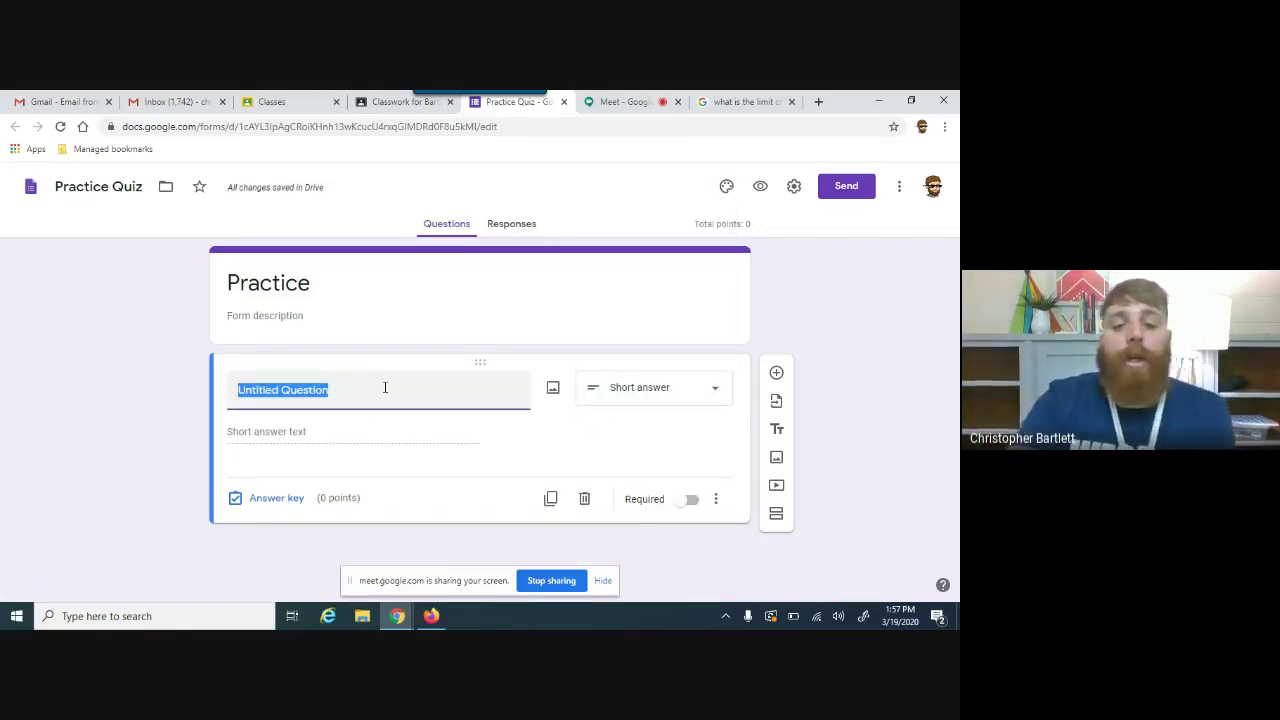
{"action": "type", "text": "NameL"}
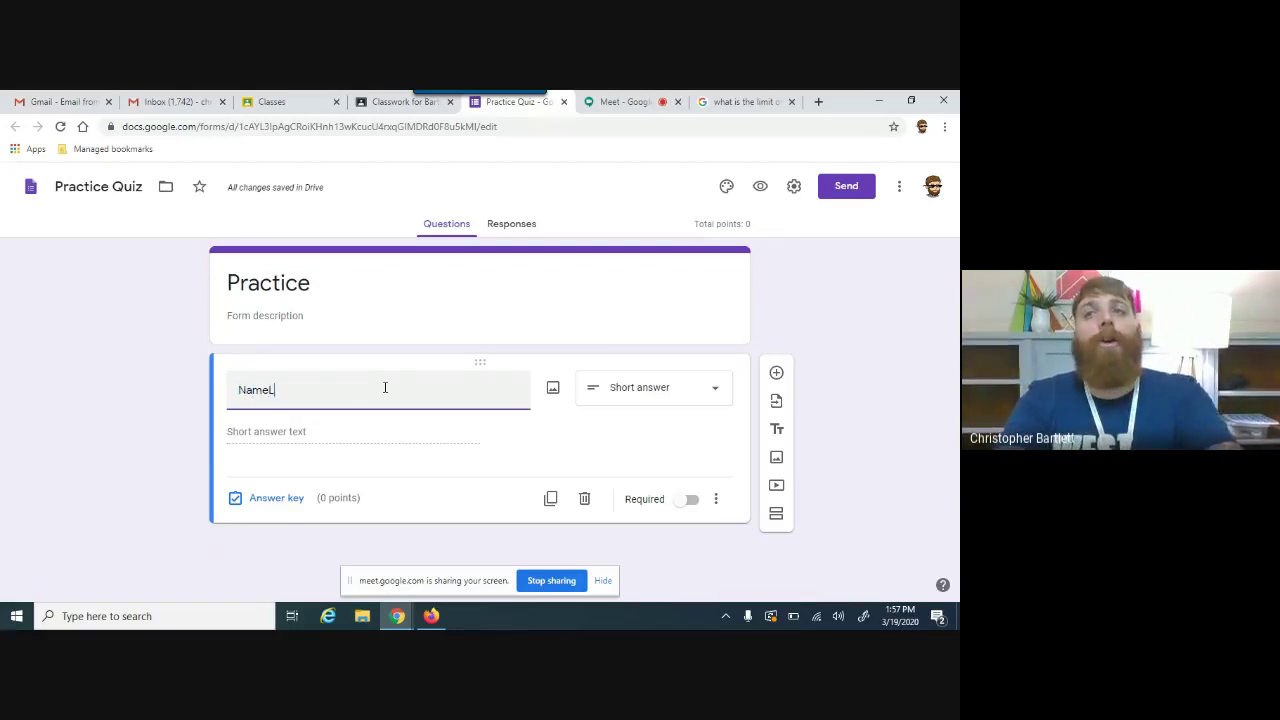
{"action": "key", "text": "BackSpace"}
{"action": "type", "text": ":"}
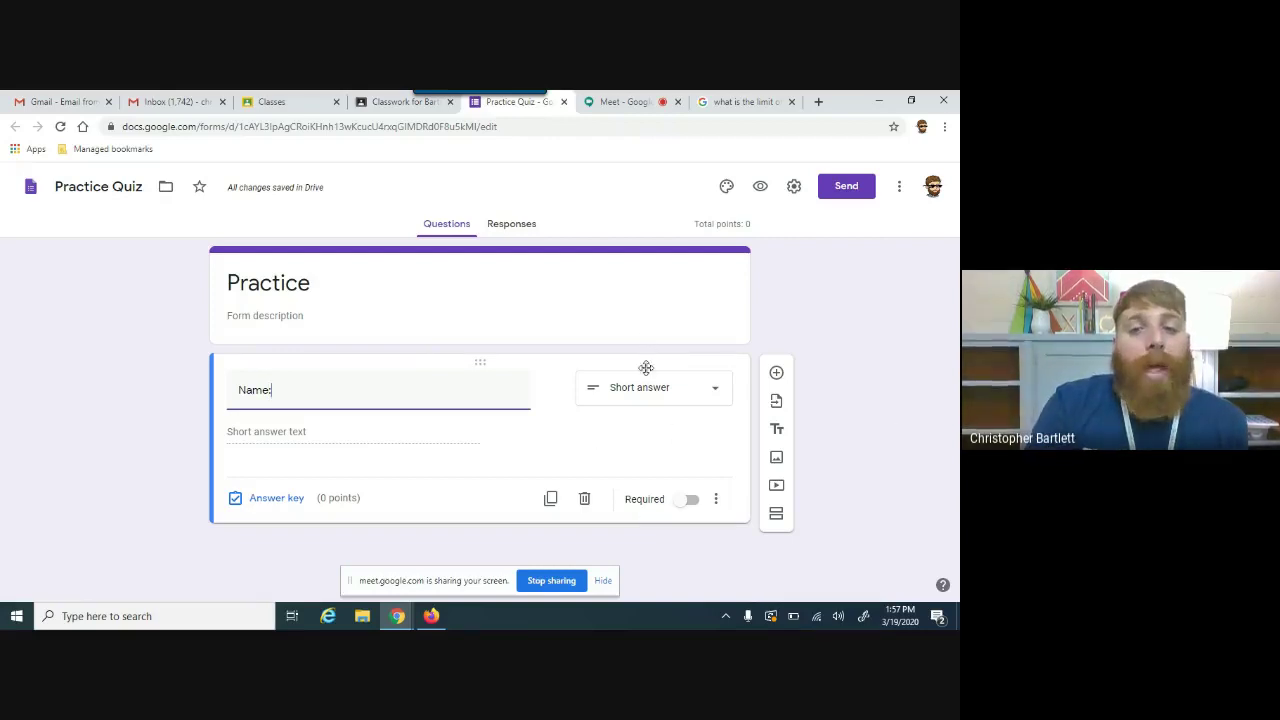
Step: Add a multiple-choice question below Name: with choices Option 1 through Option 4
{"action": "left_click", "coordinate": [778, 372]}
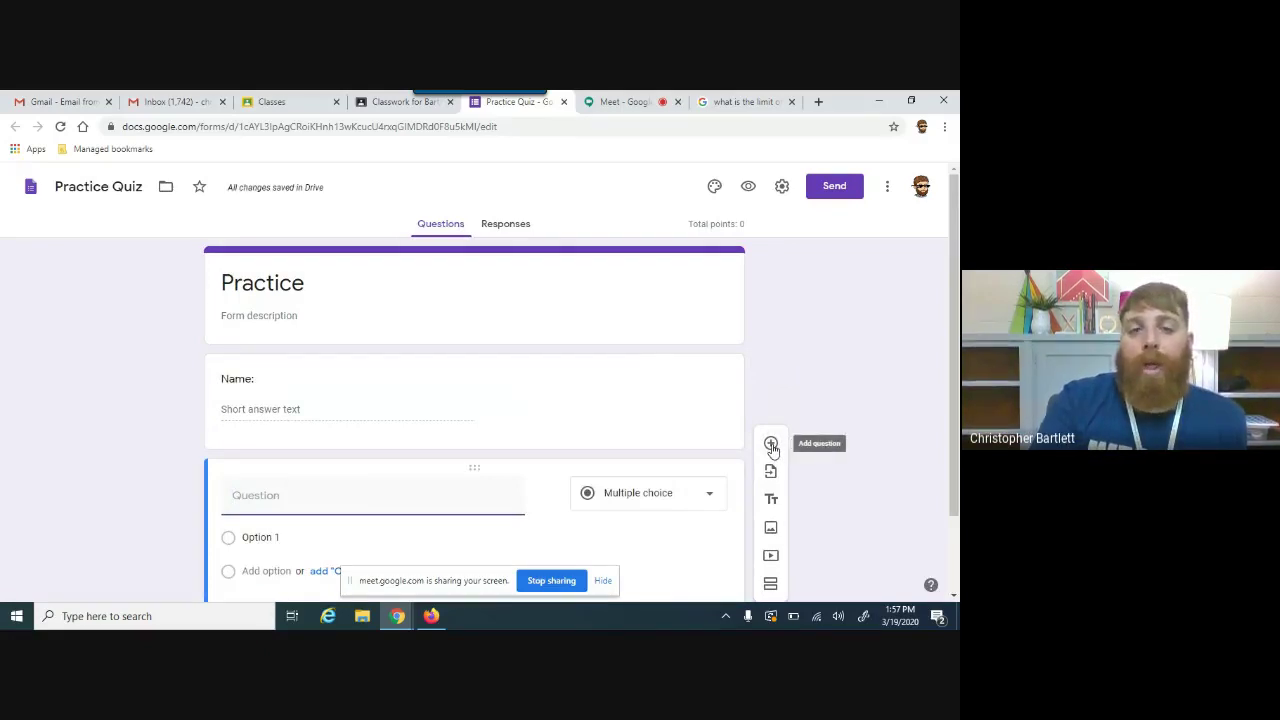
{"action": "left_click_drag", "start_coordinate": [955, 388], "coordinate": [958, 463]}
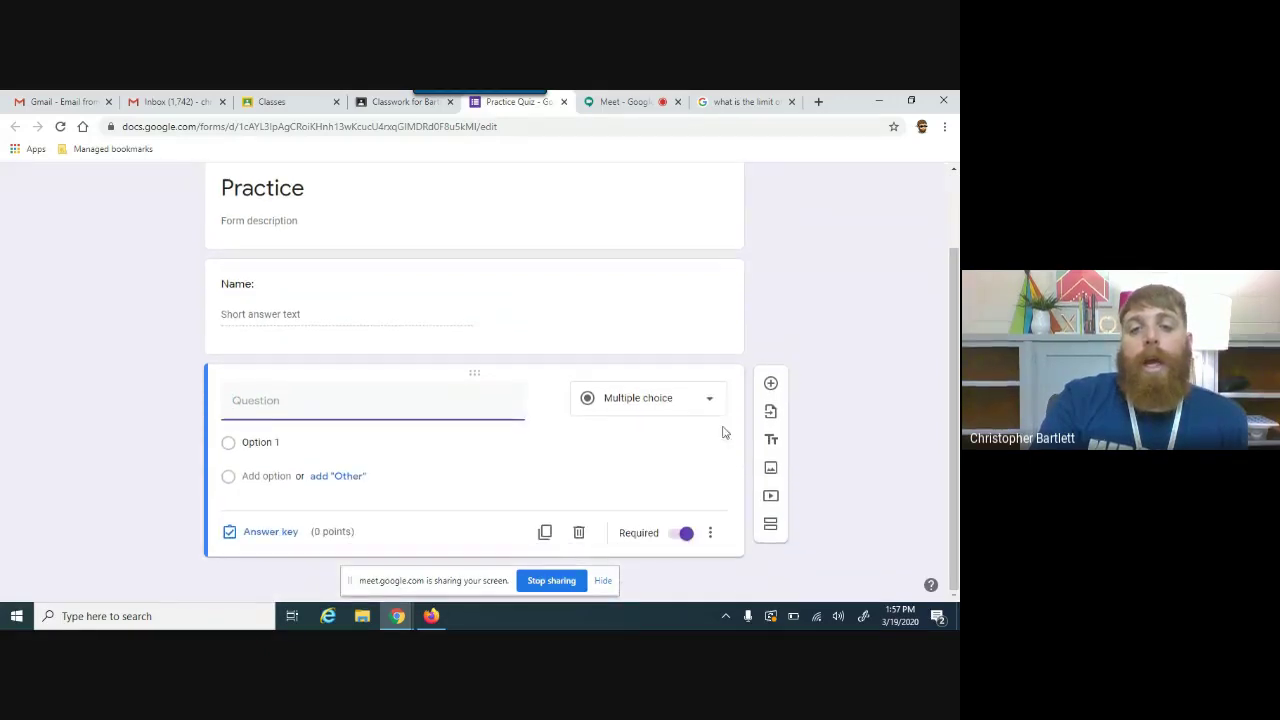
{"action": "left_click", "coordinate": [646, 401]}
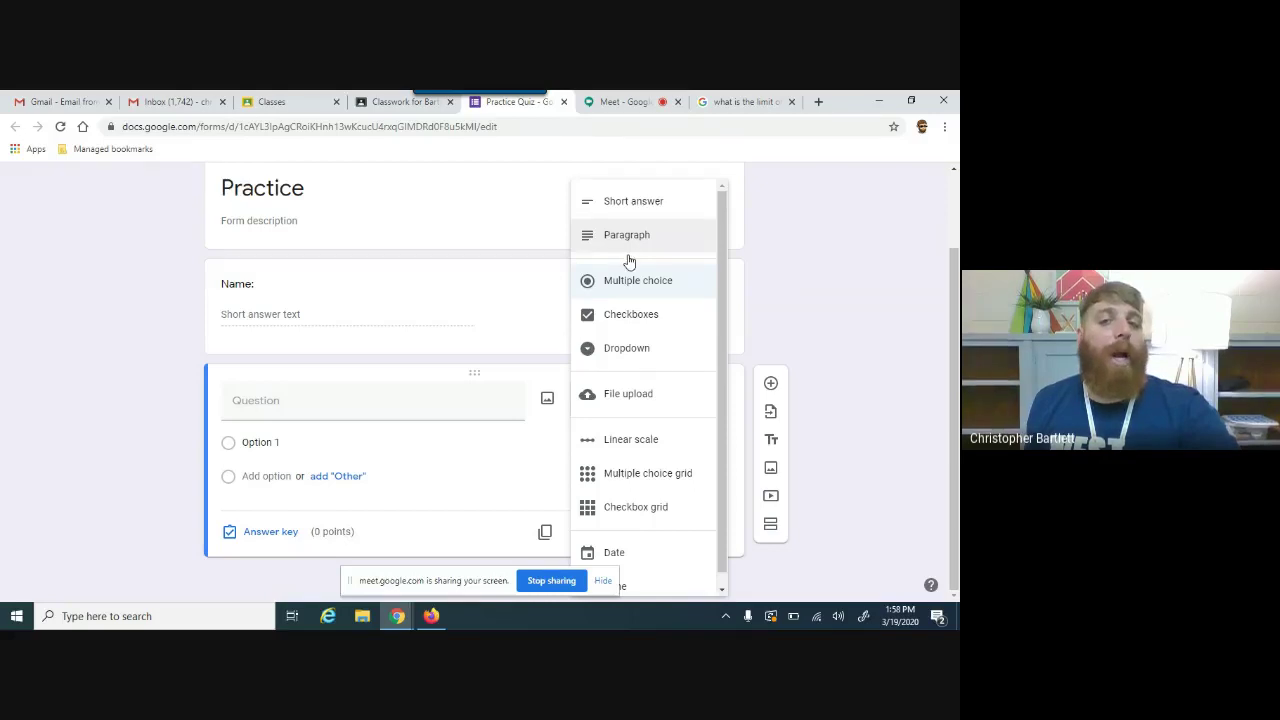
{"action": "left_click_drag", "start_coordinate": [723, 400], "coordinate": [729, 432]}
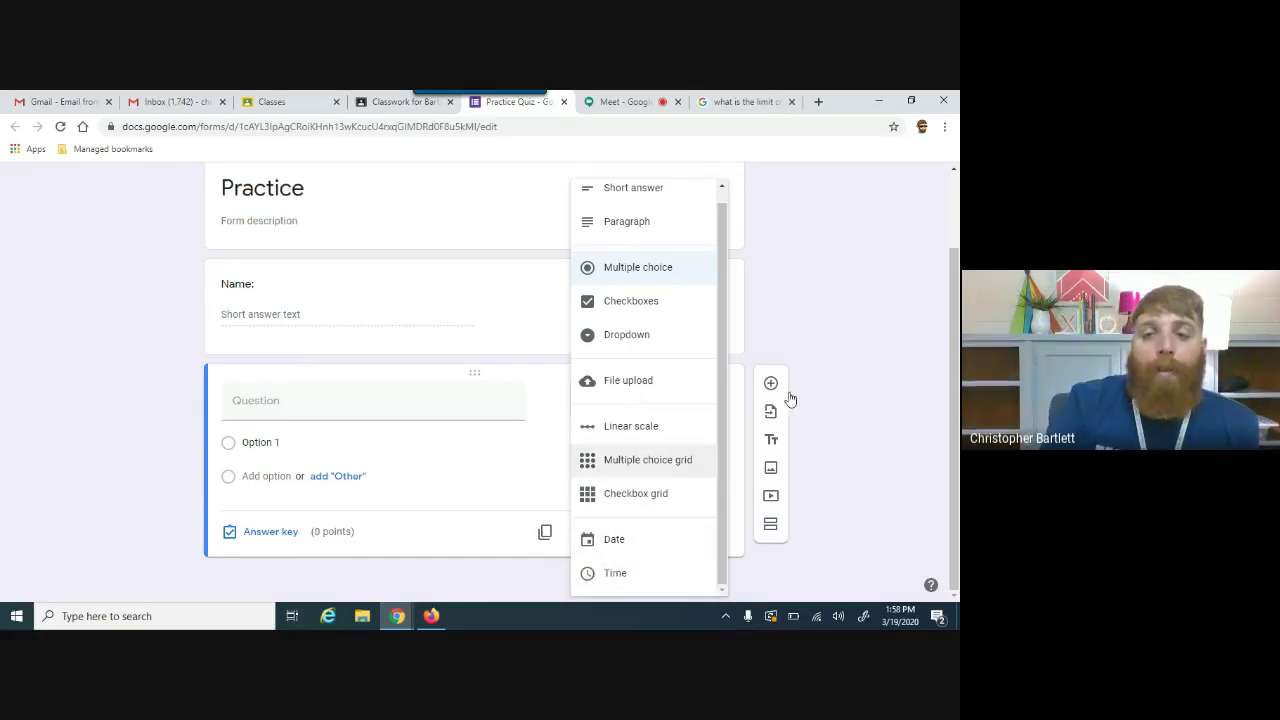
{"action": "left_click", "coordinate": [918, 352]}
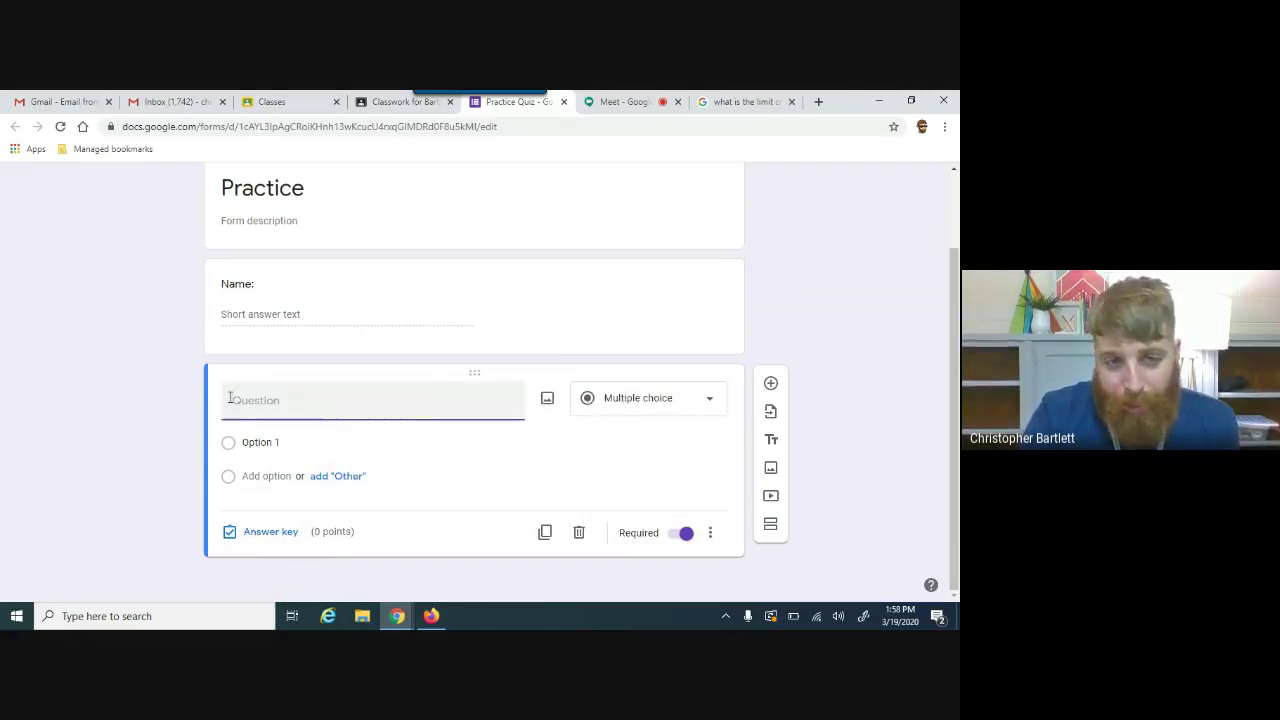
{"action": "left_click", "coordinate": [330, 402]}
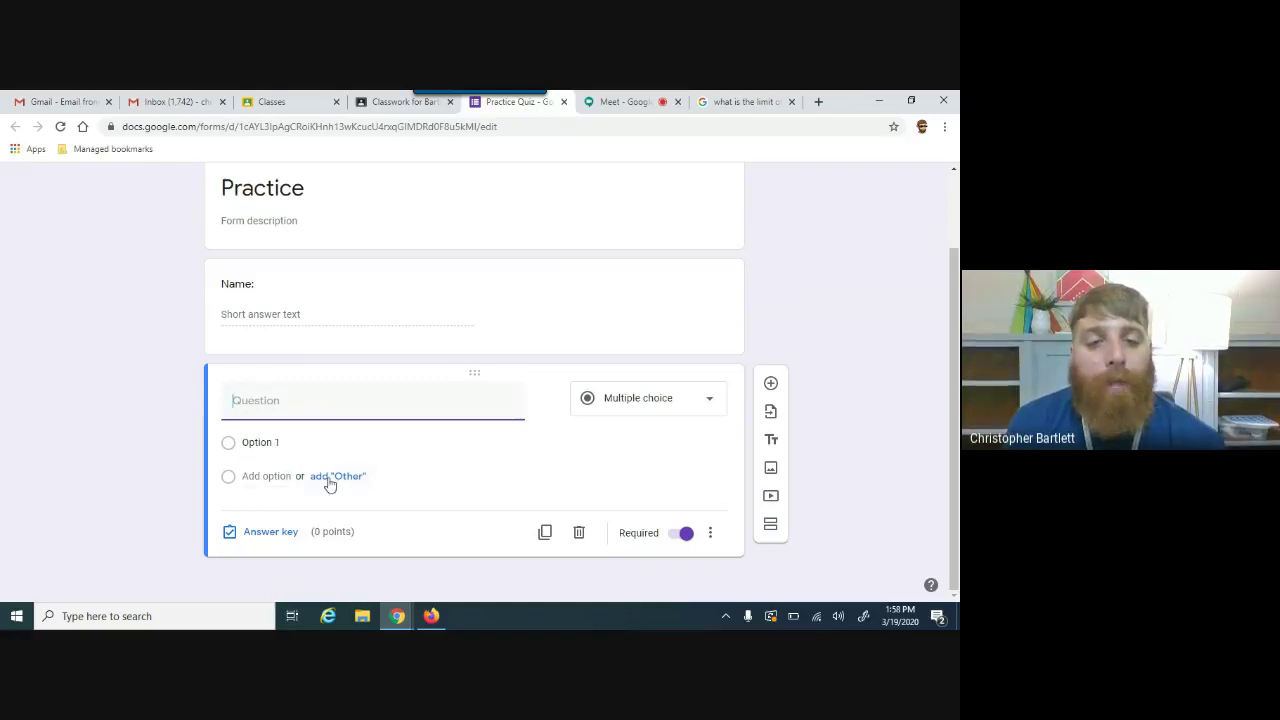
{"action": "left_click", "coordinate": [254, 476]}
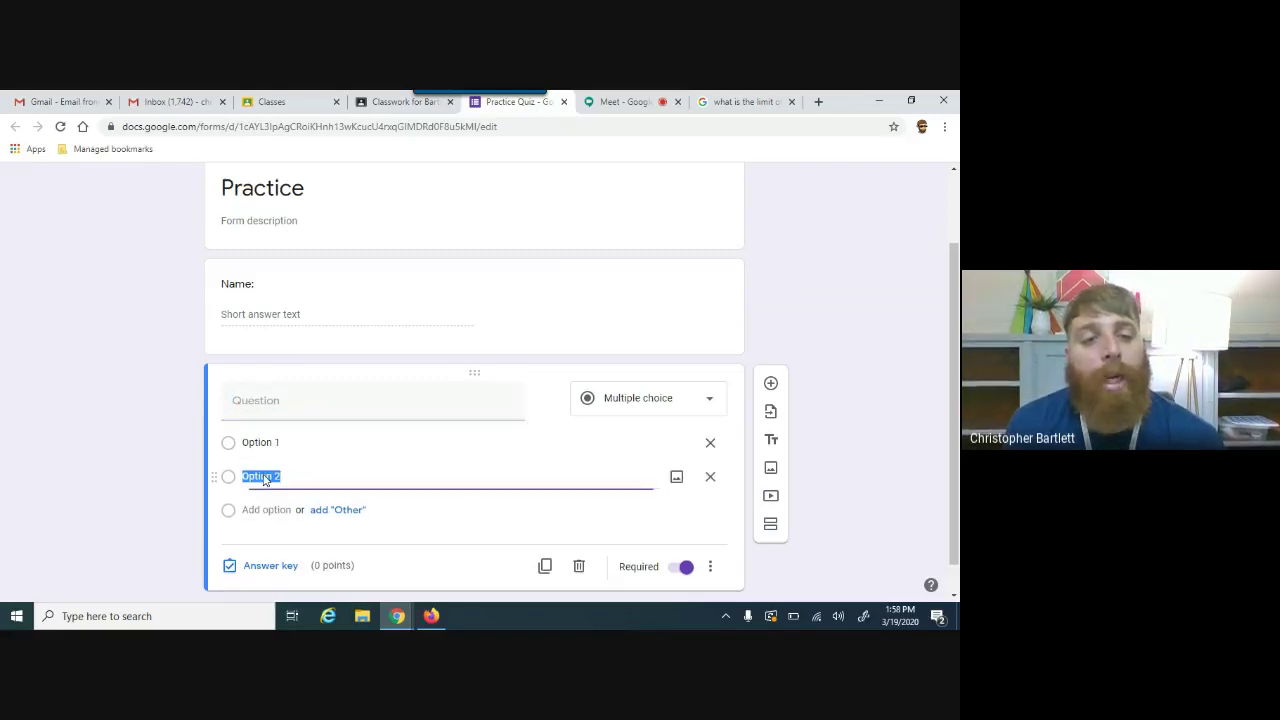
{"action": "left_click", "coordinate": [256, 509]}
{"action": "left_click", "coordinate": [257, 543]}
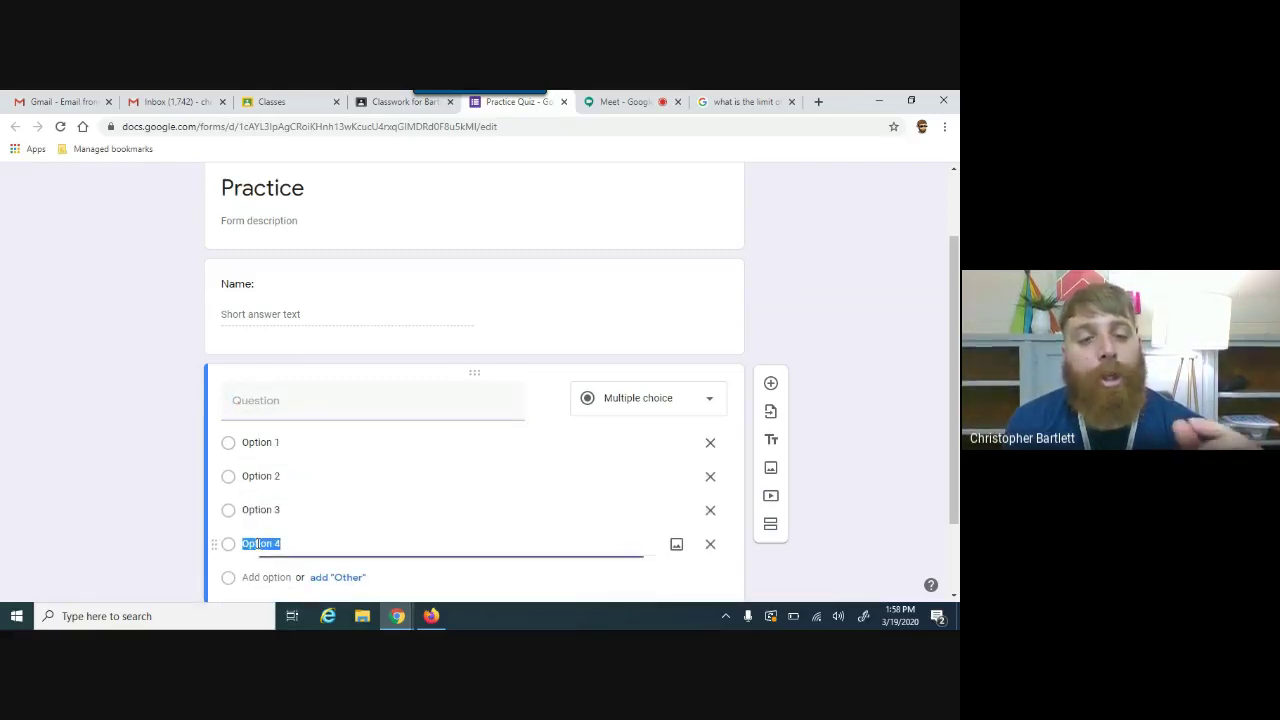
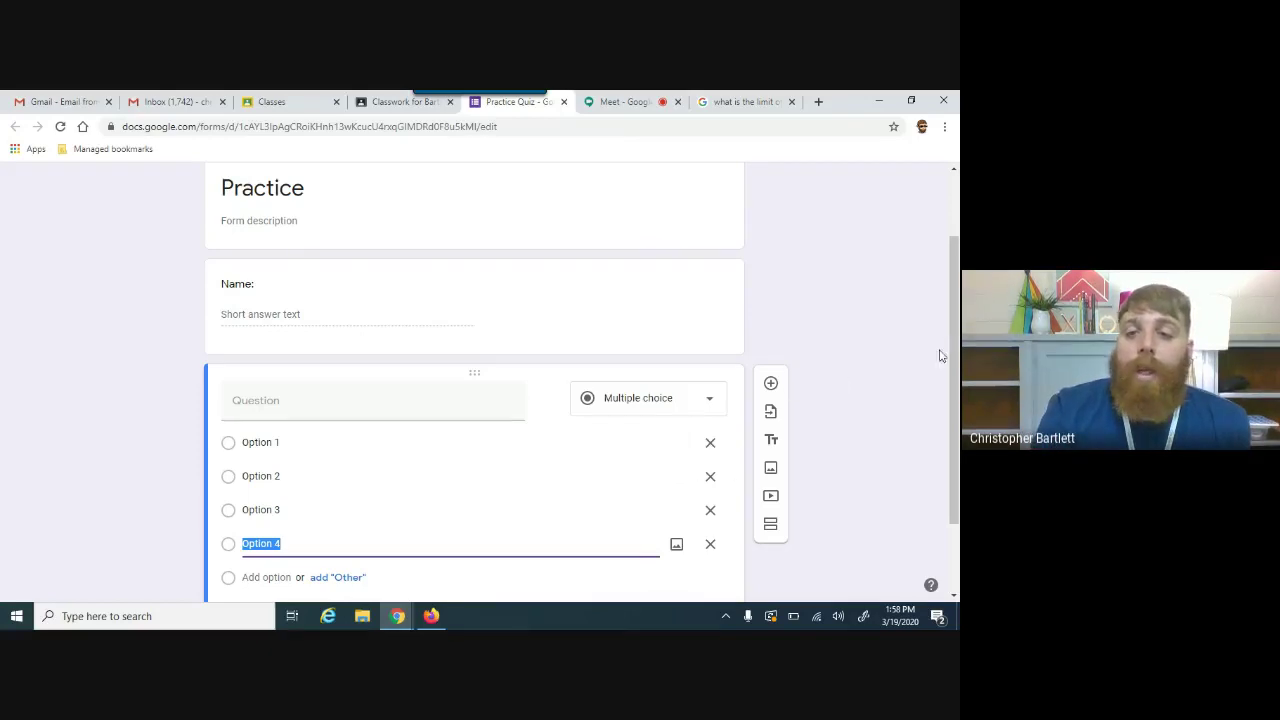
Step: Keep the multiple-choice question required and turn on Shuffle option order for its answers
{"action": "scroll", "coordinate": [745, 452], "scroll_direction": "down", "scroll_amount": 1}
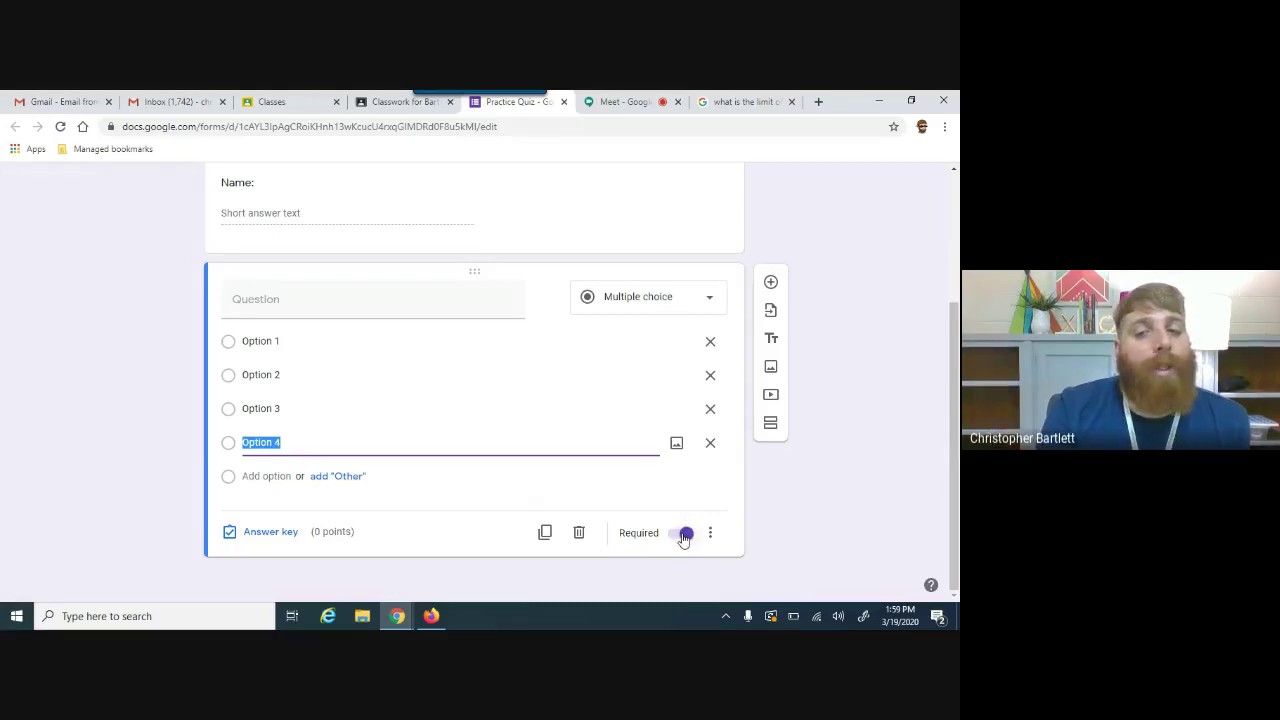
{"action": "left_click", "coordinate": [684, 535]}
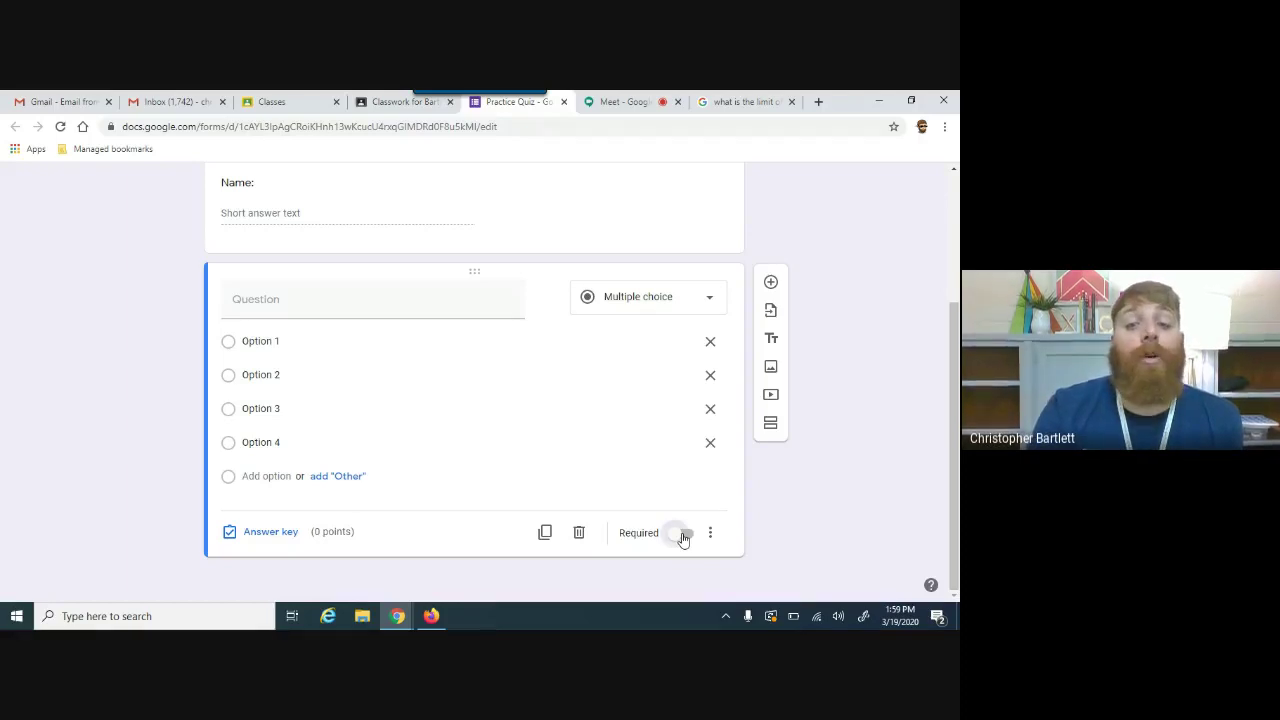
{"action": "left_click", "coordinate": [685, 536]}
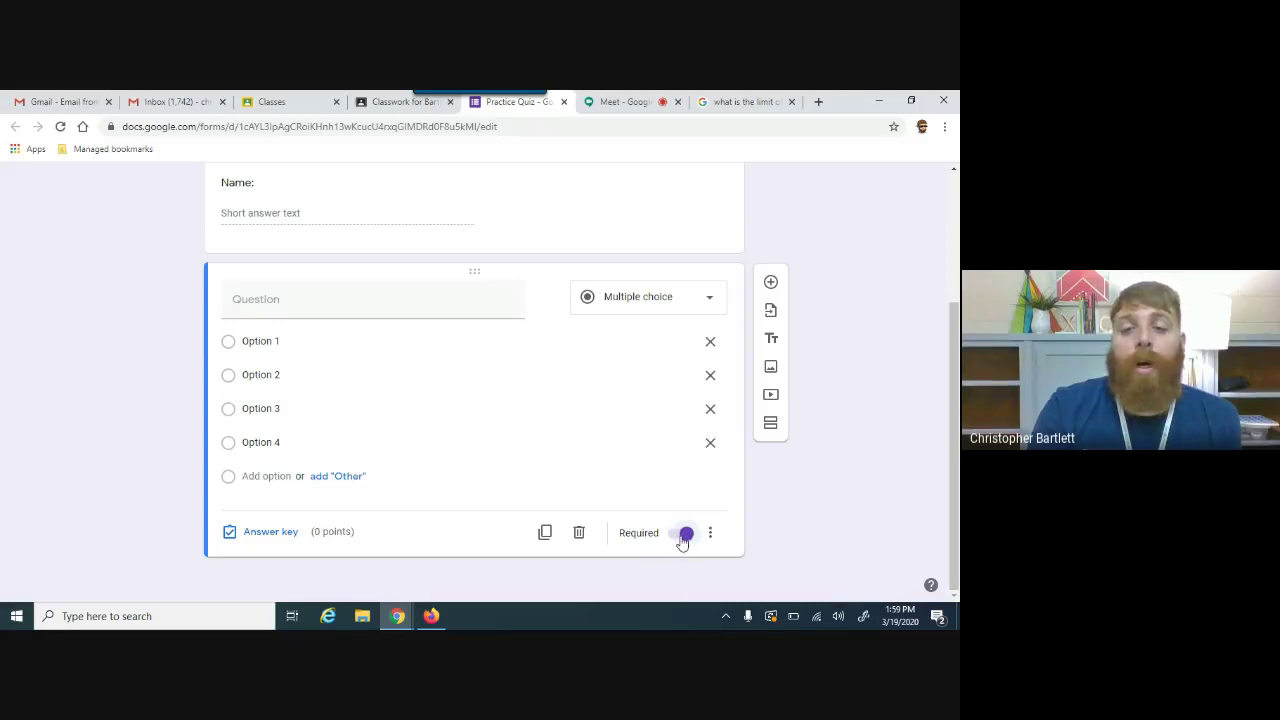
{"action": "left_click", "coordinate": [710, 532]}
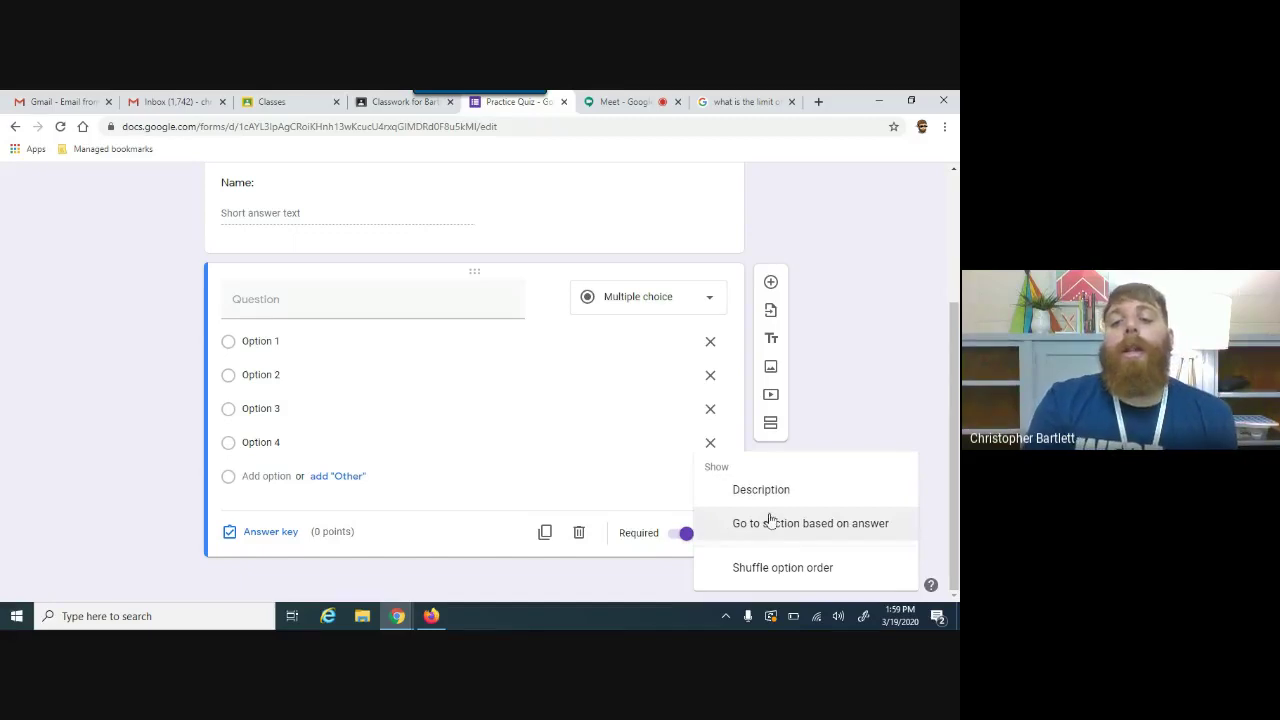
{"action": "left_click", "coordinate": [779, 570]}
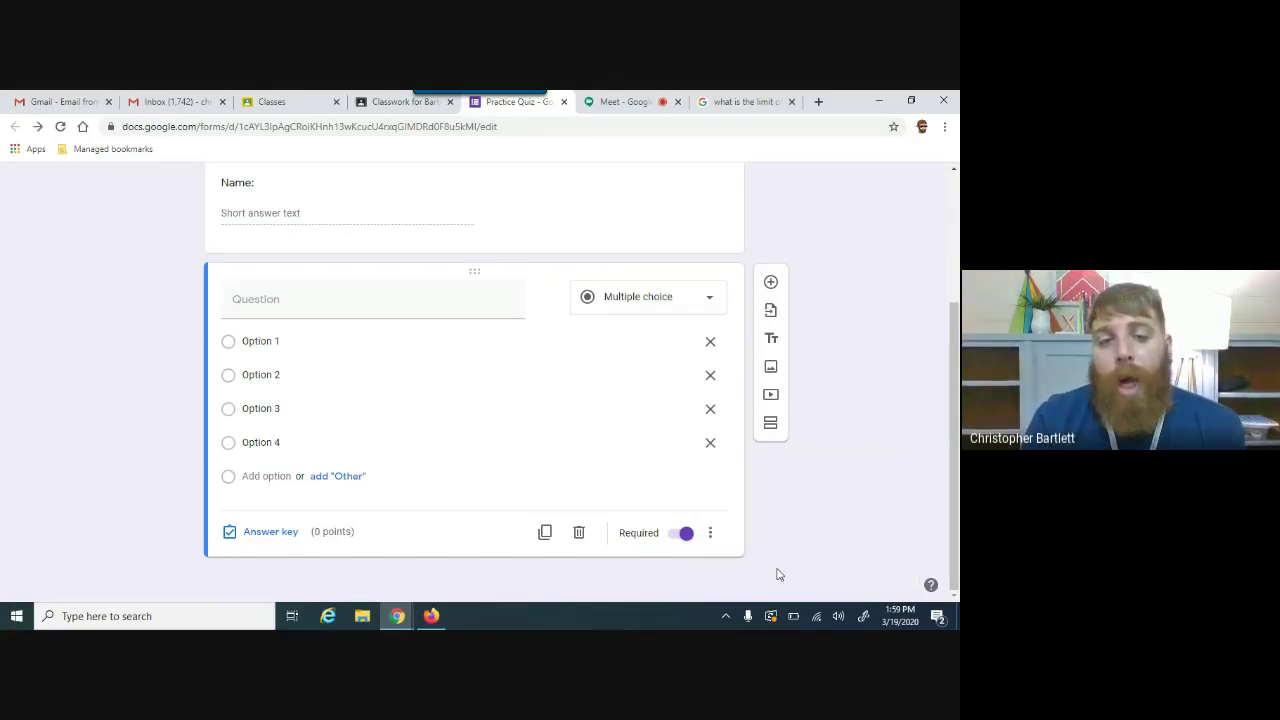
{"action": "left_click", "coordinate": [710, 532]}
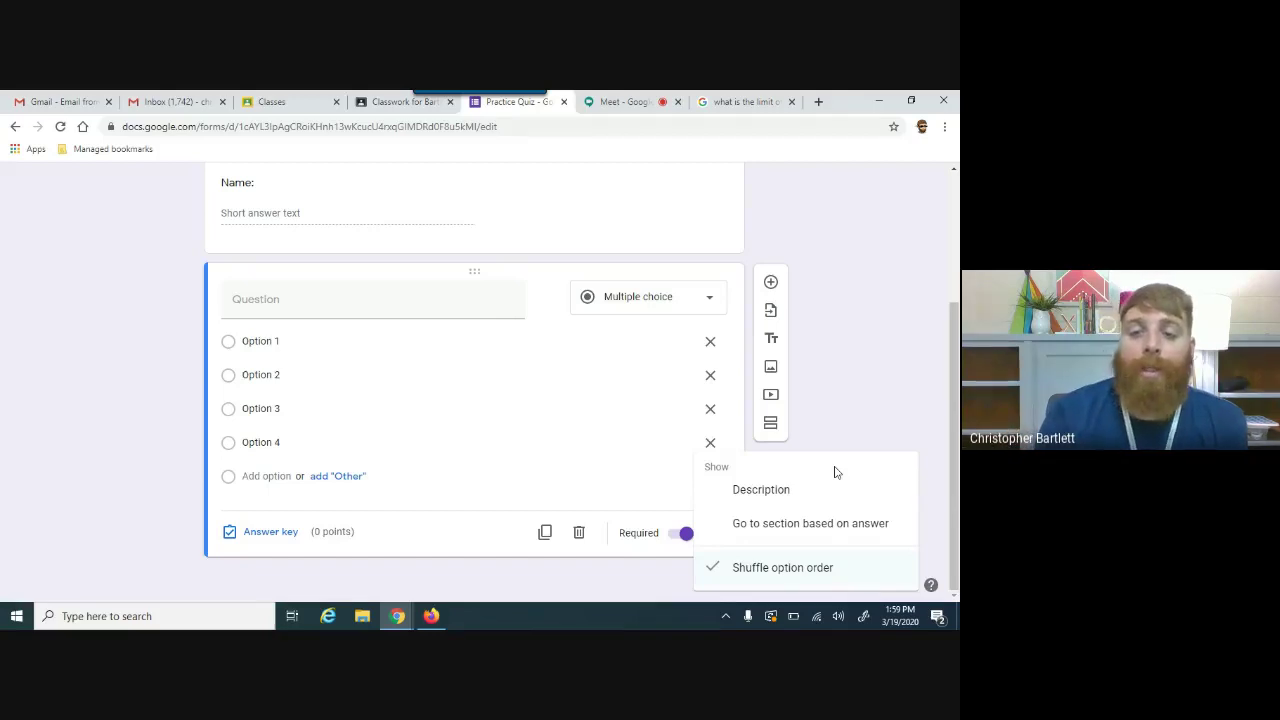
{"action": "left_click", "coordinate": [882, 408]}
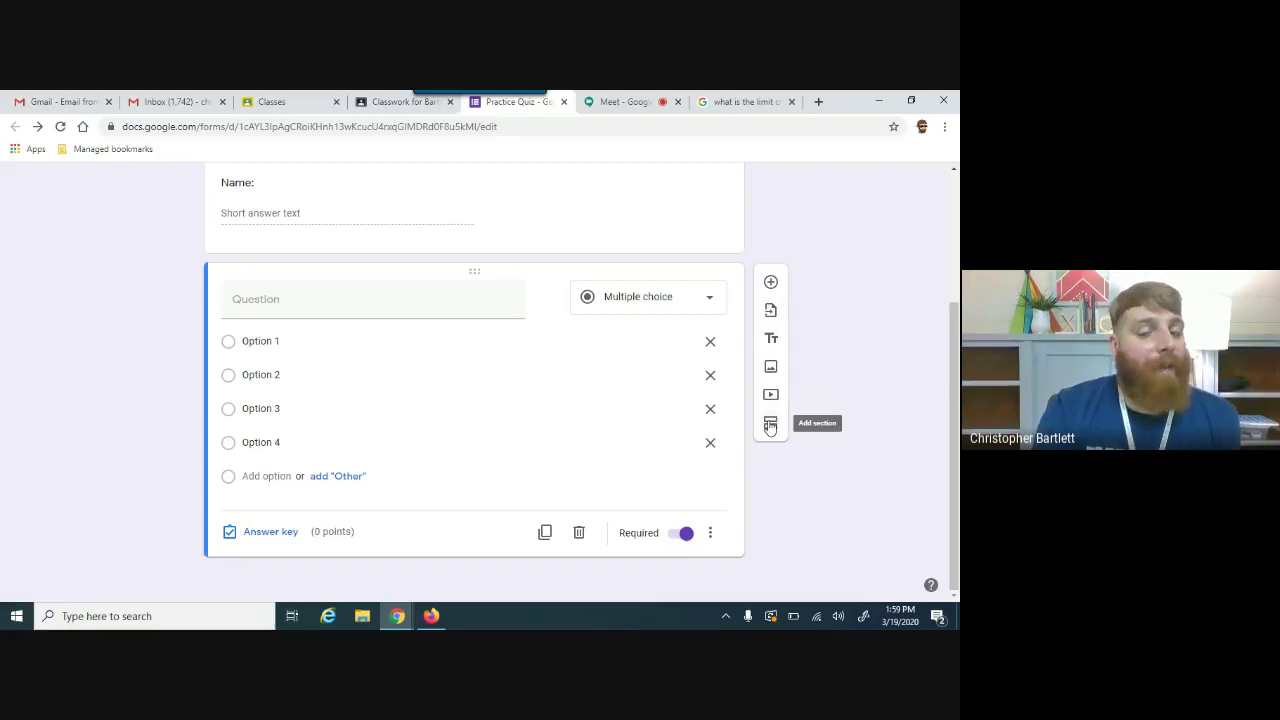
Step: Add and then delete an extra title block, and return to the Practice Quiz assignment draft
{"action": "left_click", "coordinate": [772, 340]}
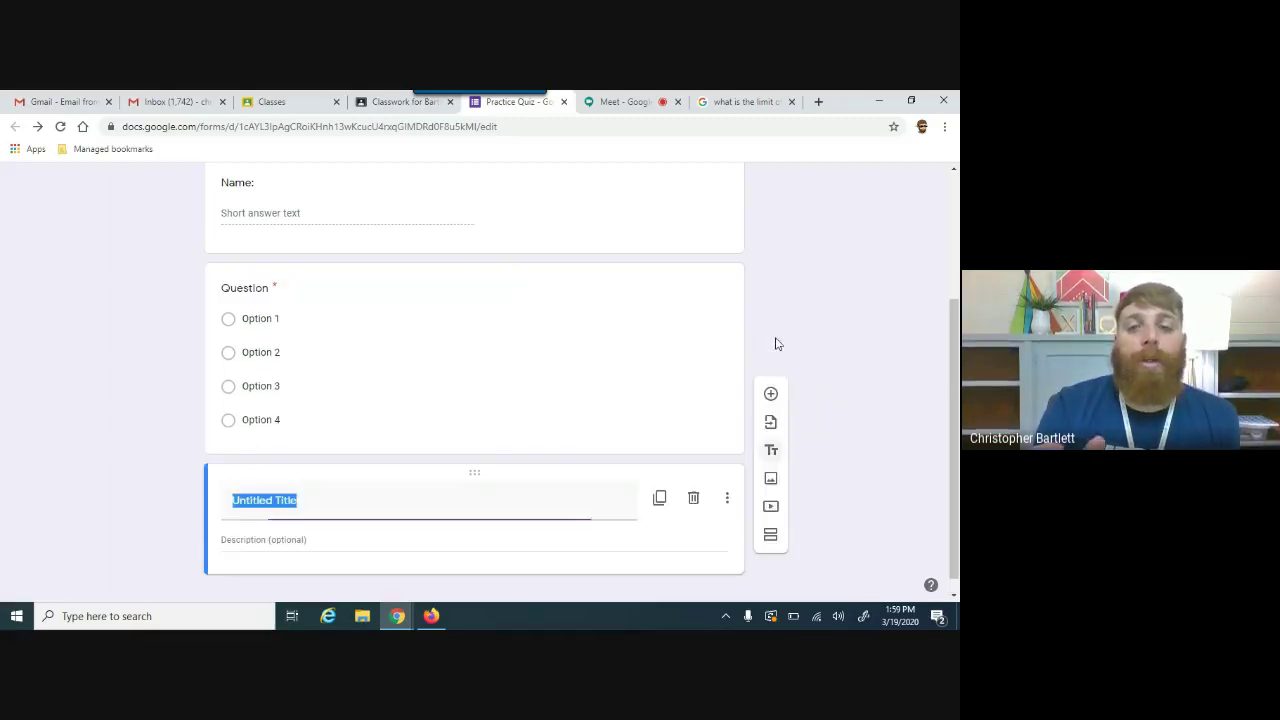
{"action": "left_click", "coordinate": [703, 499]}
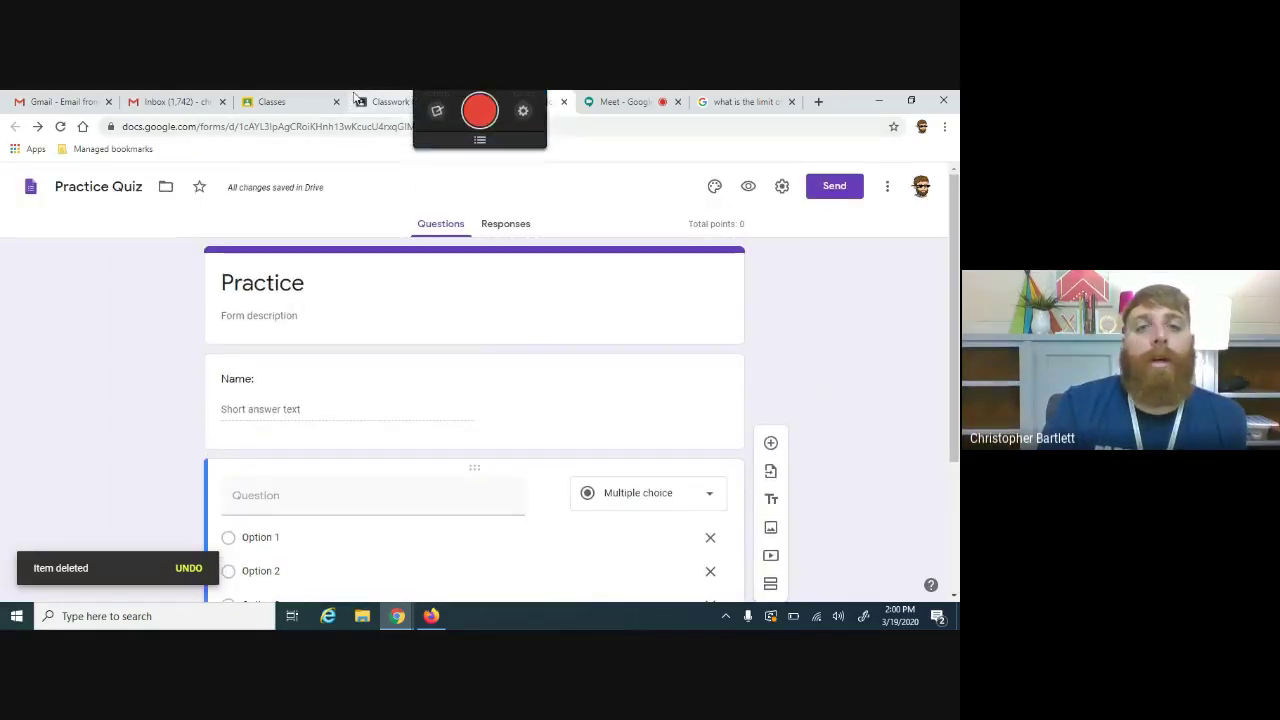
{"action": "left_click", "coordinate": [887, 186]}
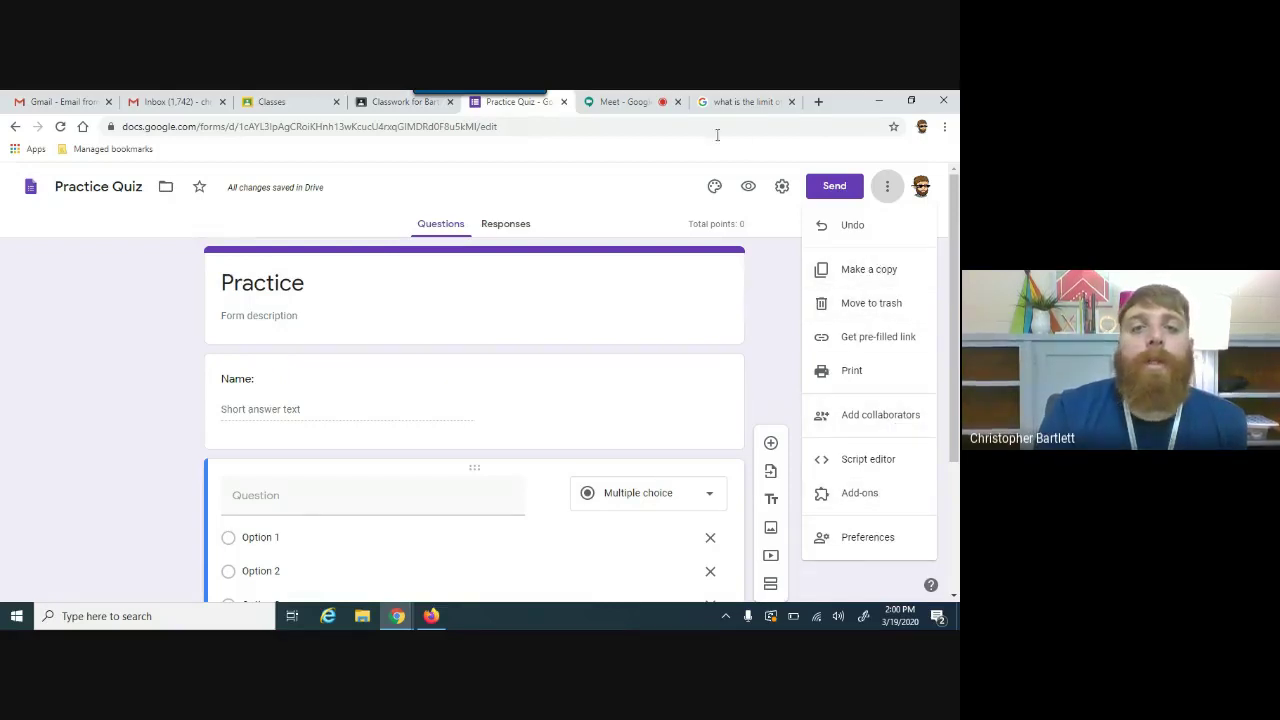
{"action": "left_click", "coordinate": [382, 96]}
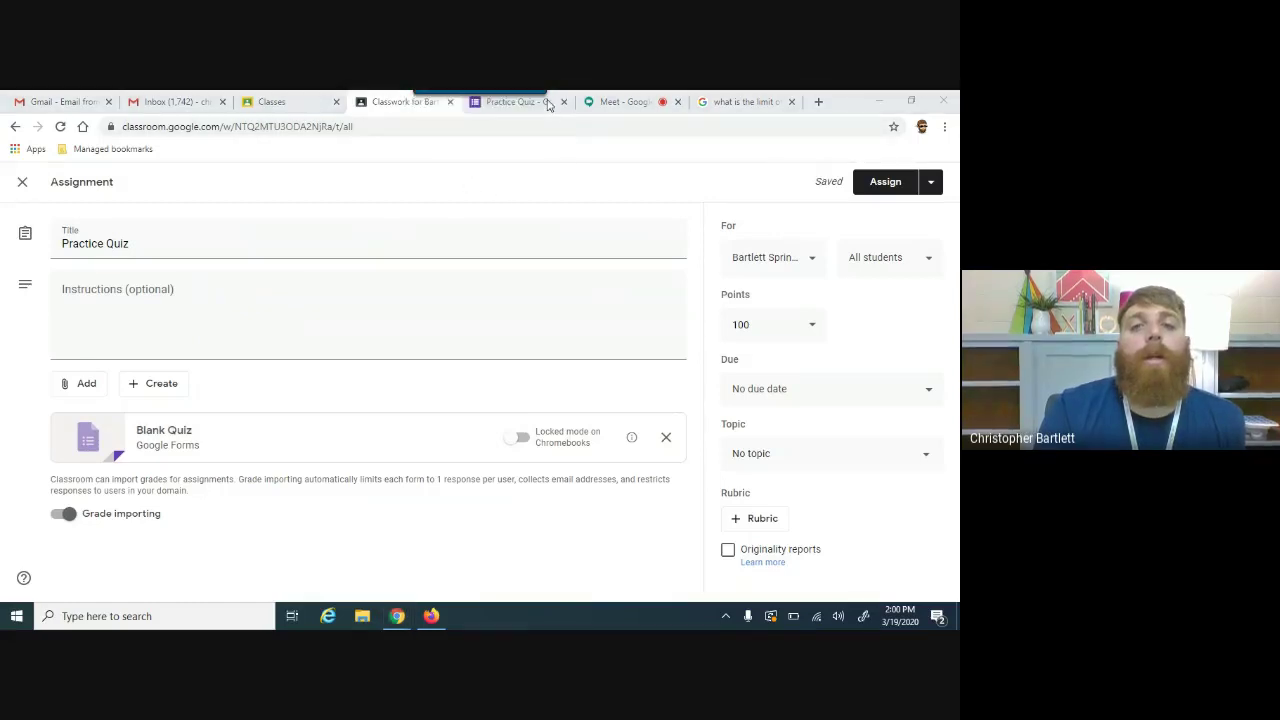
{"action": "left_click", "coordinate": [515, 101]}
{"action": "left_click", "coordinate": [845, 181]}
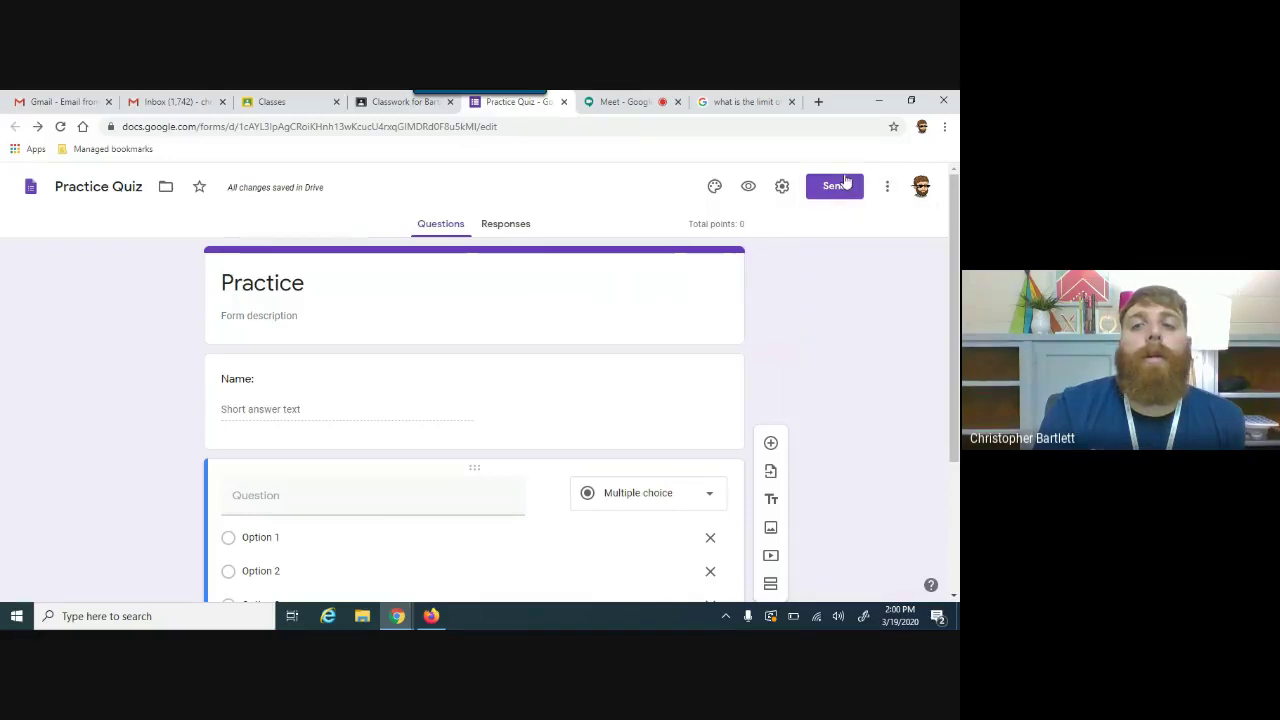
{"action": "left_click", "coordinate": [841, 191]}
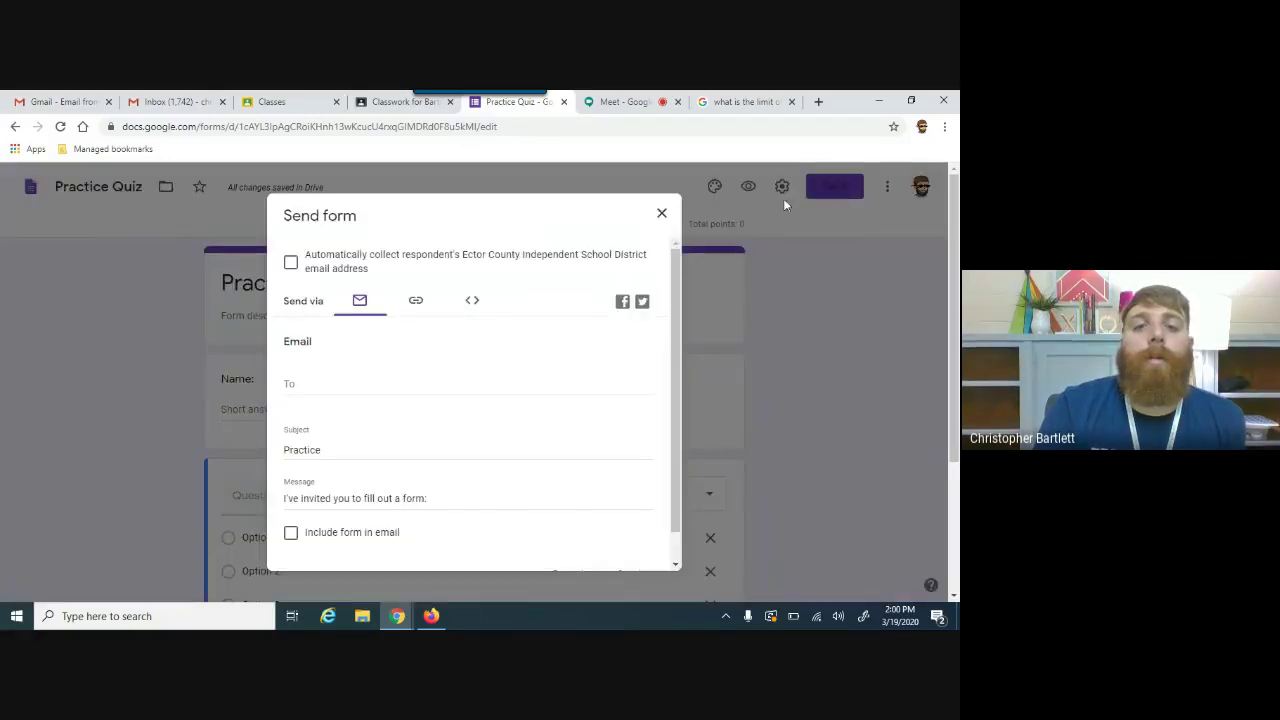
{"action": "scroll", "coordinate": [671, 425], "scroll_direction": "down", "scroll_amount": 2}
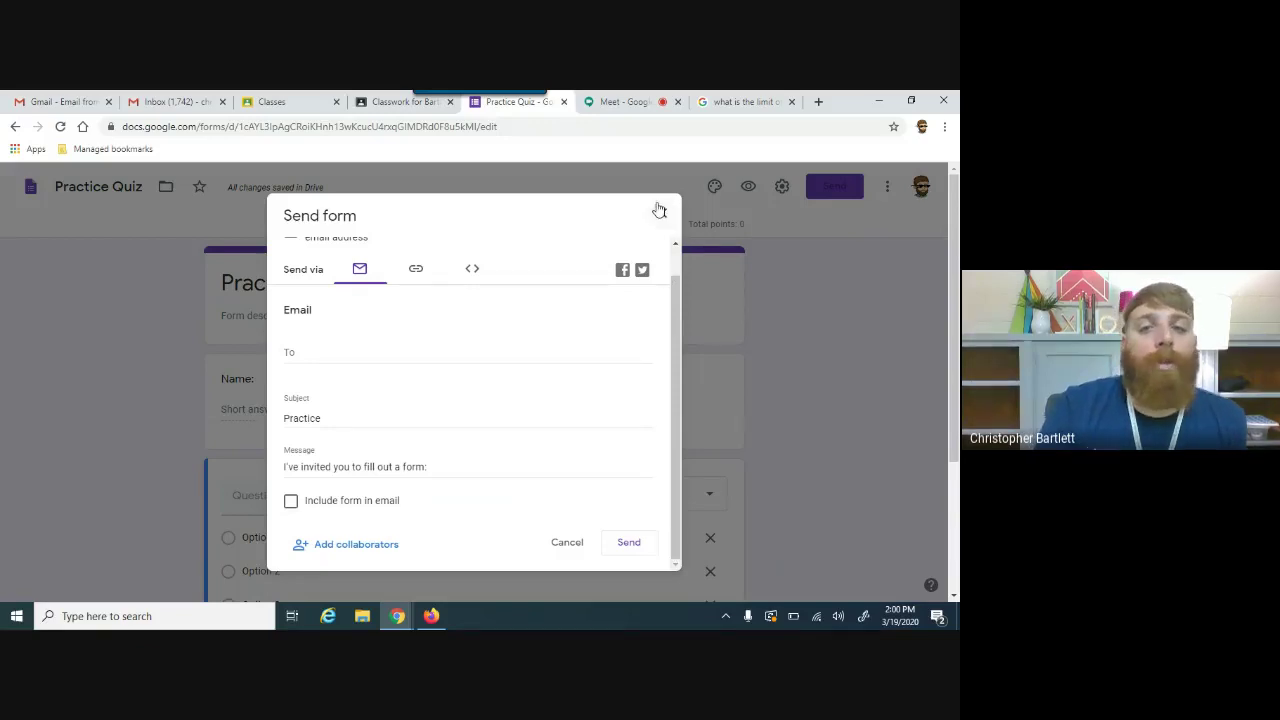
{"action": "left_click", "coordinate": [659, 210]}
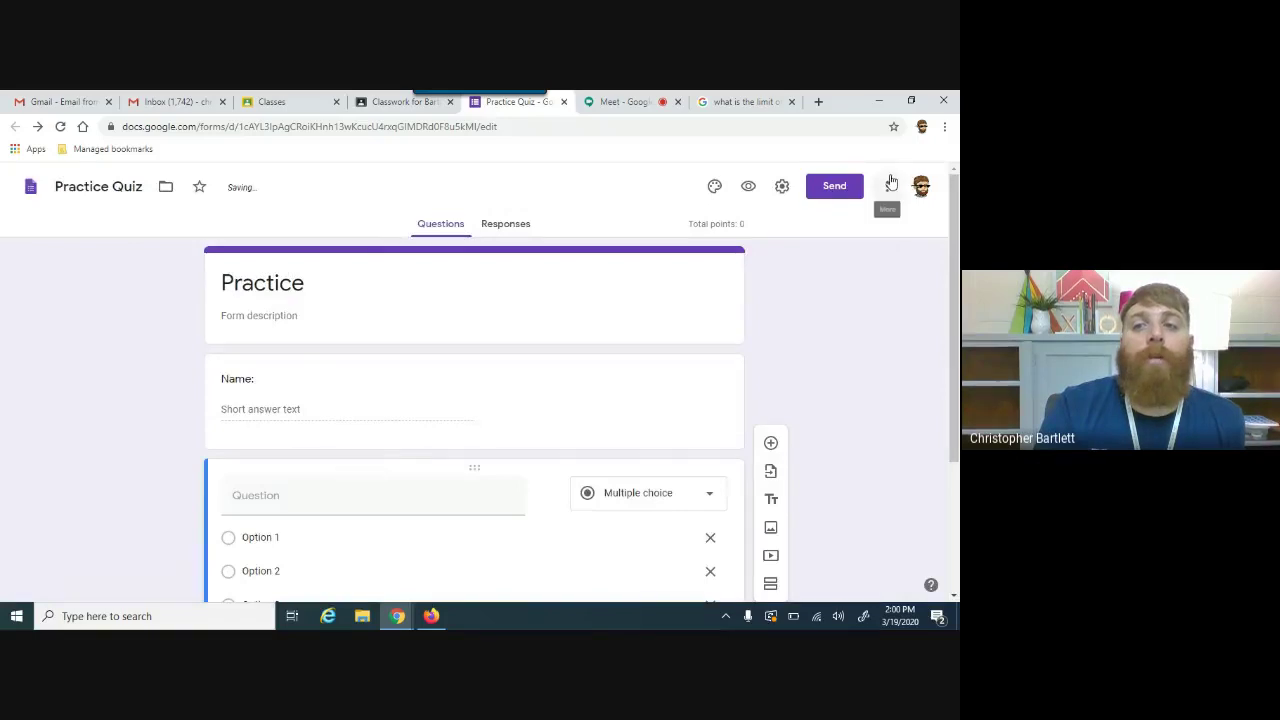
{"action": "left_click", "coordinate": [889, 186]}
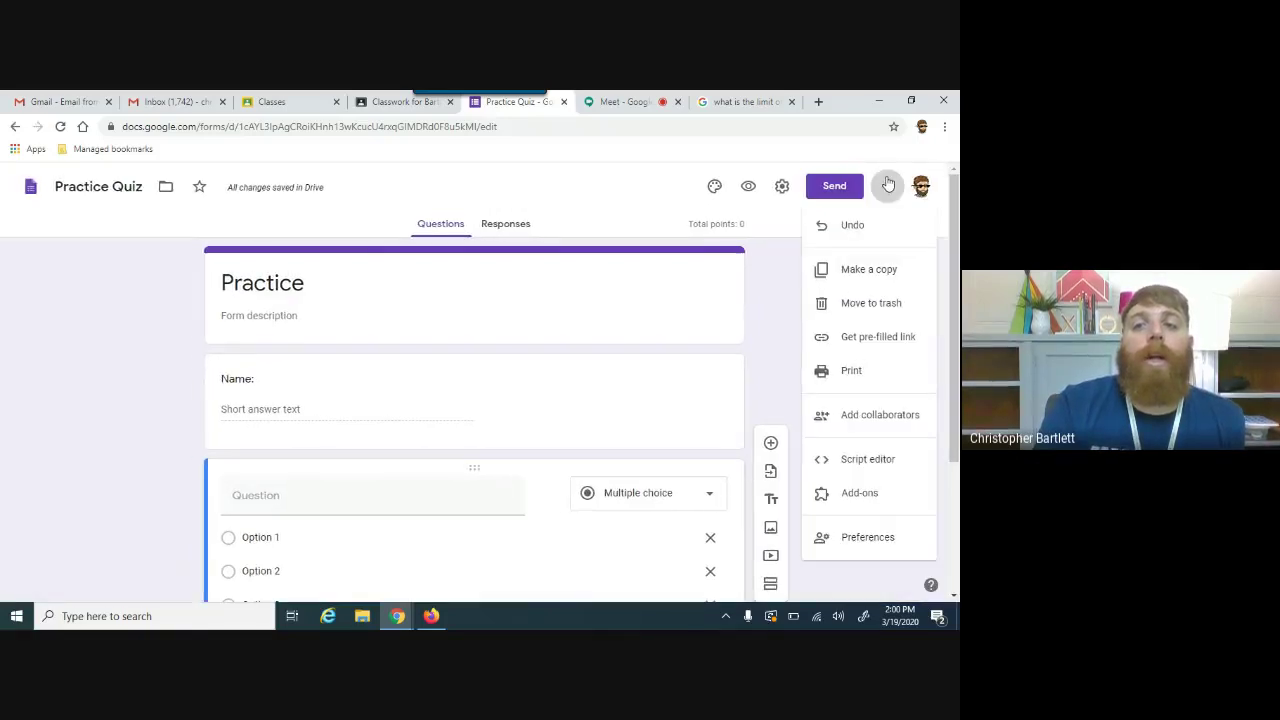
{"action": "left_click", "coordinate": [410, 102]}
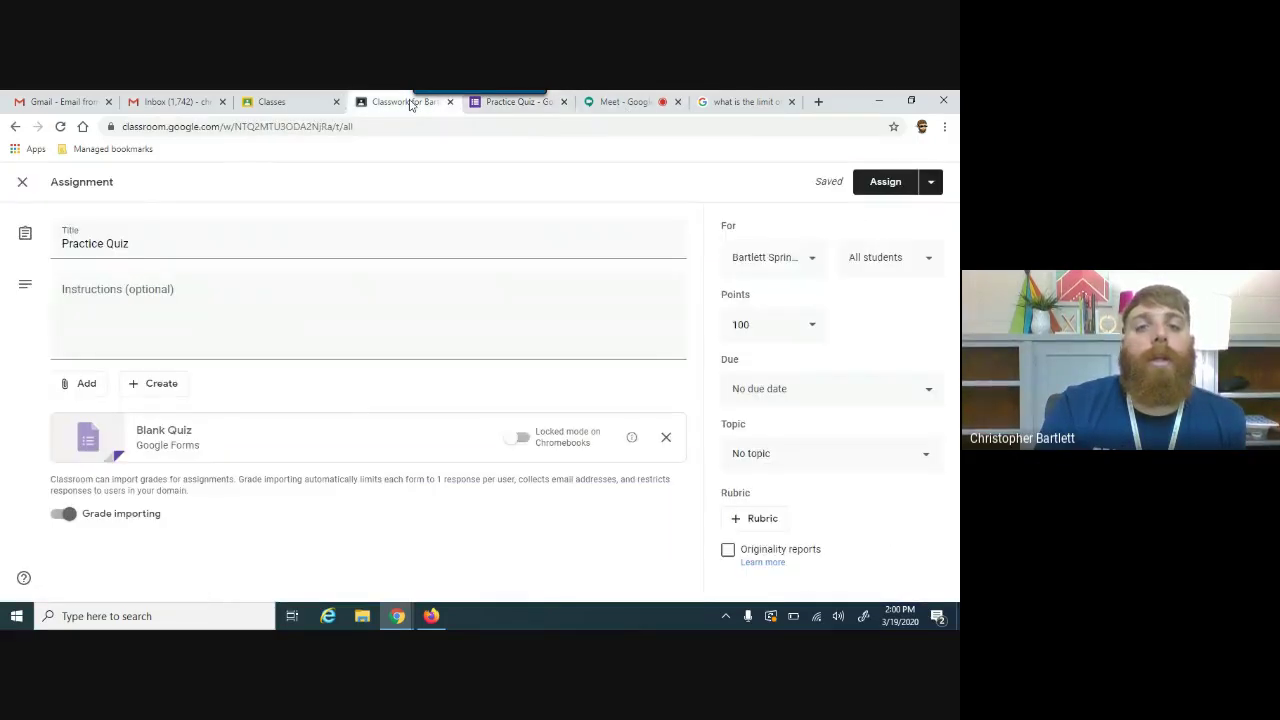
Step: Assign the Practice Quiz to the class and bring up the student's stream view
{"action": "left_click", "coordinate": [898, 184]}
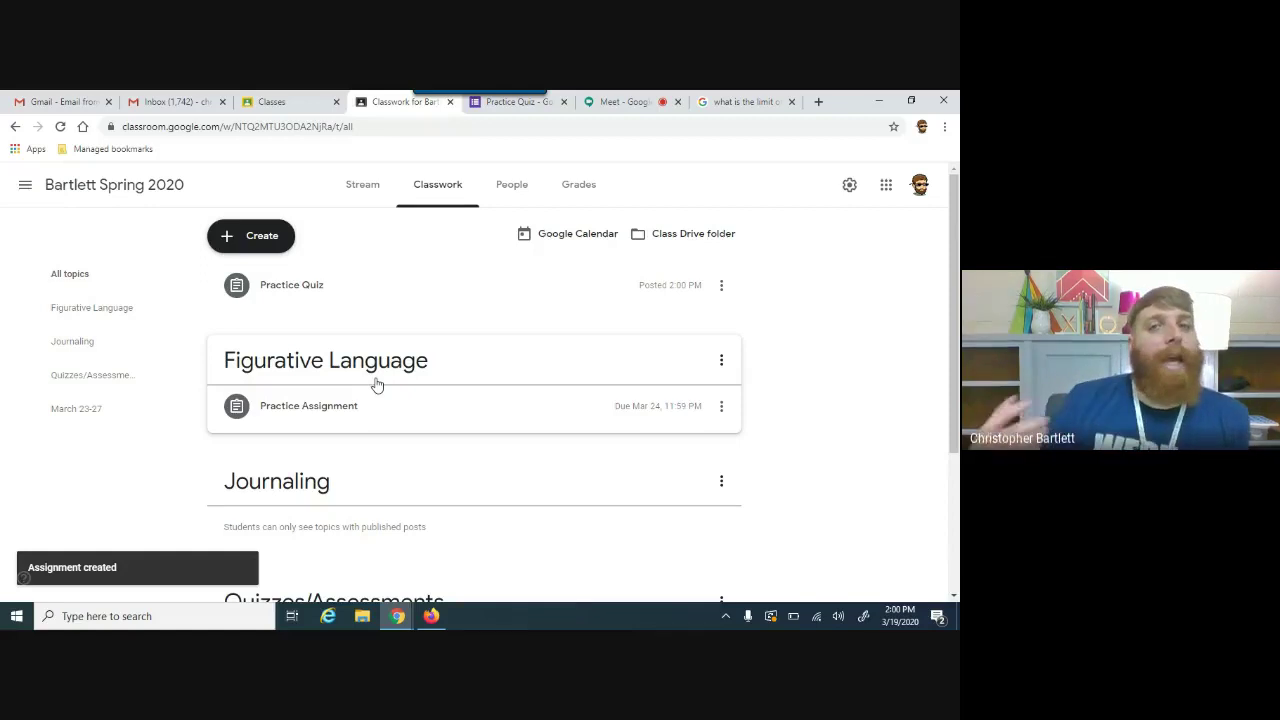
{"action": "left_click", "coordinate": [502, 108]}
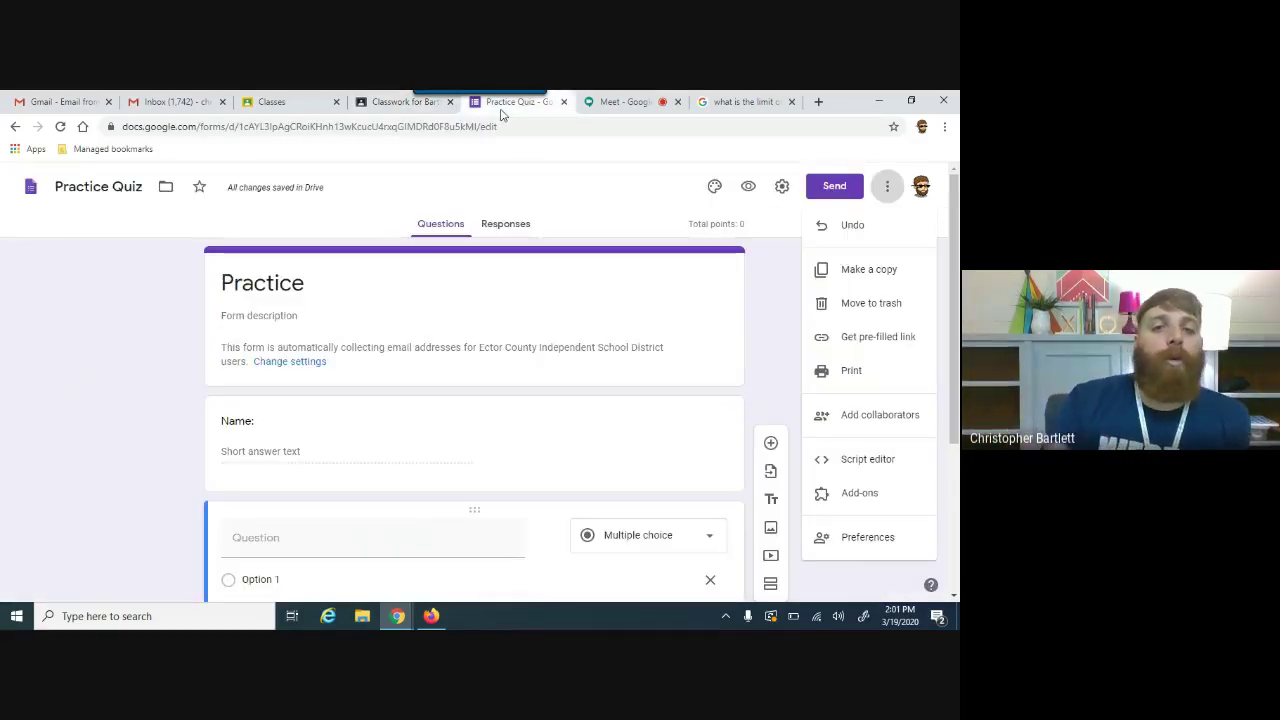
{"action": "left_click", "coordinate": [390, 101]}
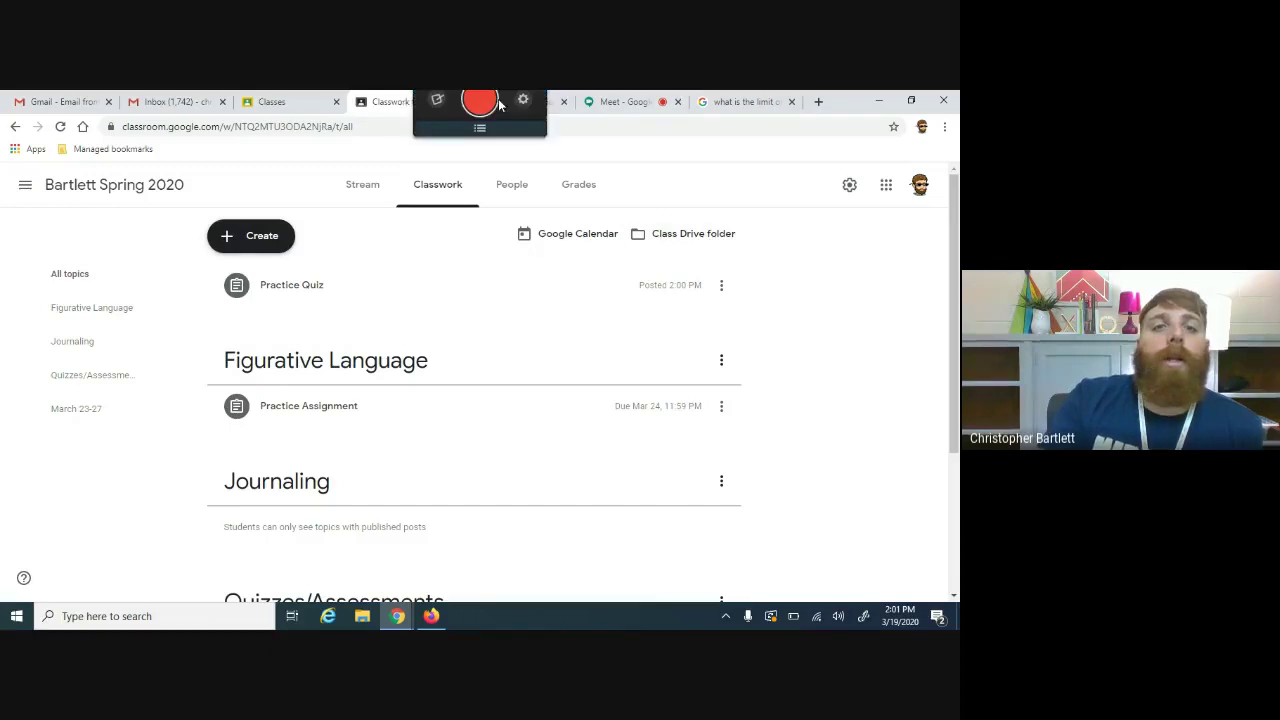
{"action": "left_click", "coordinate": [420, 614]}
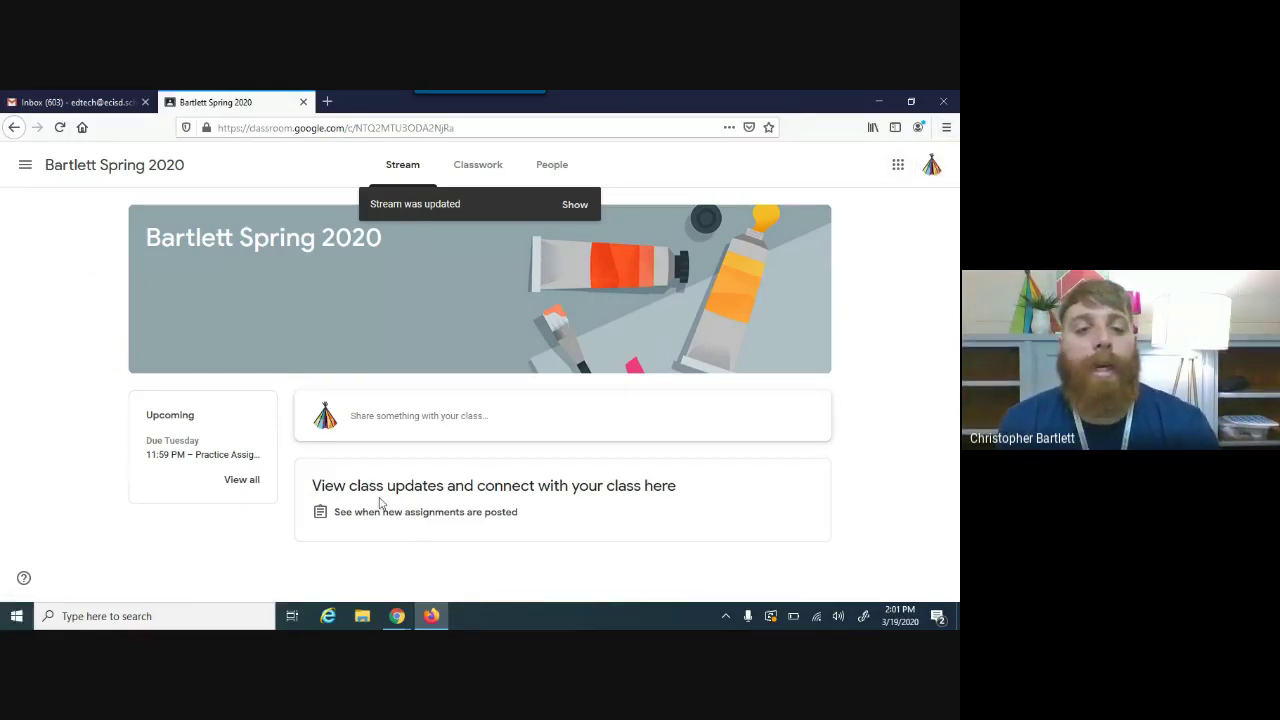
Step: As the student, open the upcoming Practice Assignment's details and dismiss the originality reports tip
{"action": "left_click", "coordinate": [211, 456]}
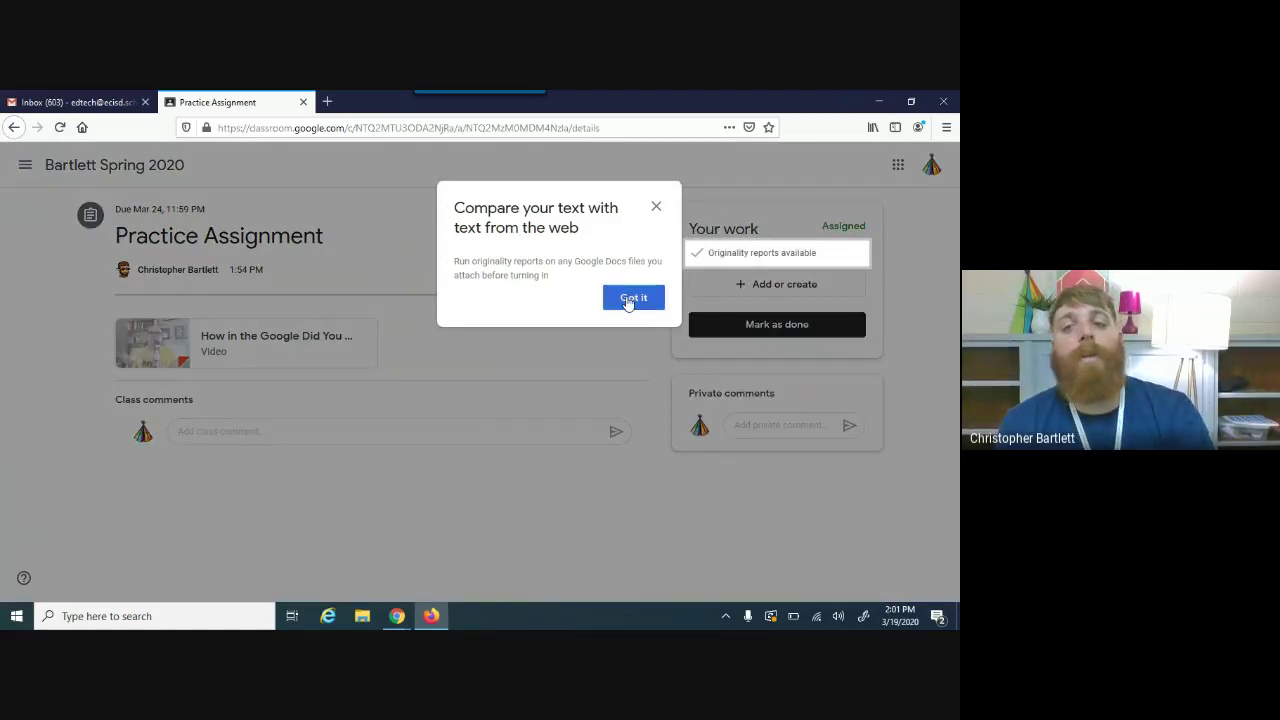
{"action": "left_click", "coordinate": [630, 298]}
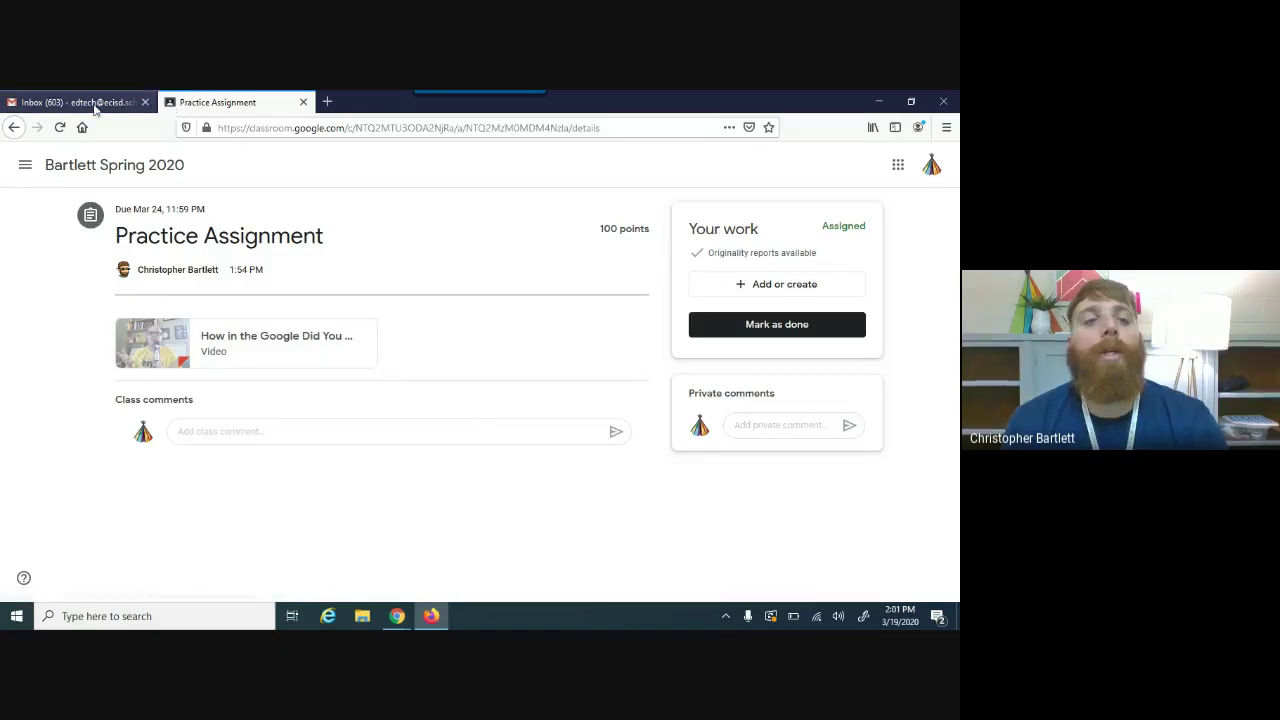
{"action": "mouse_move", "coordinate": [402, 613]}
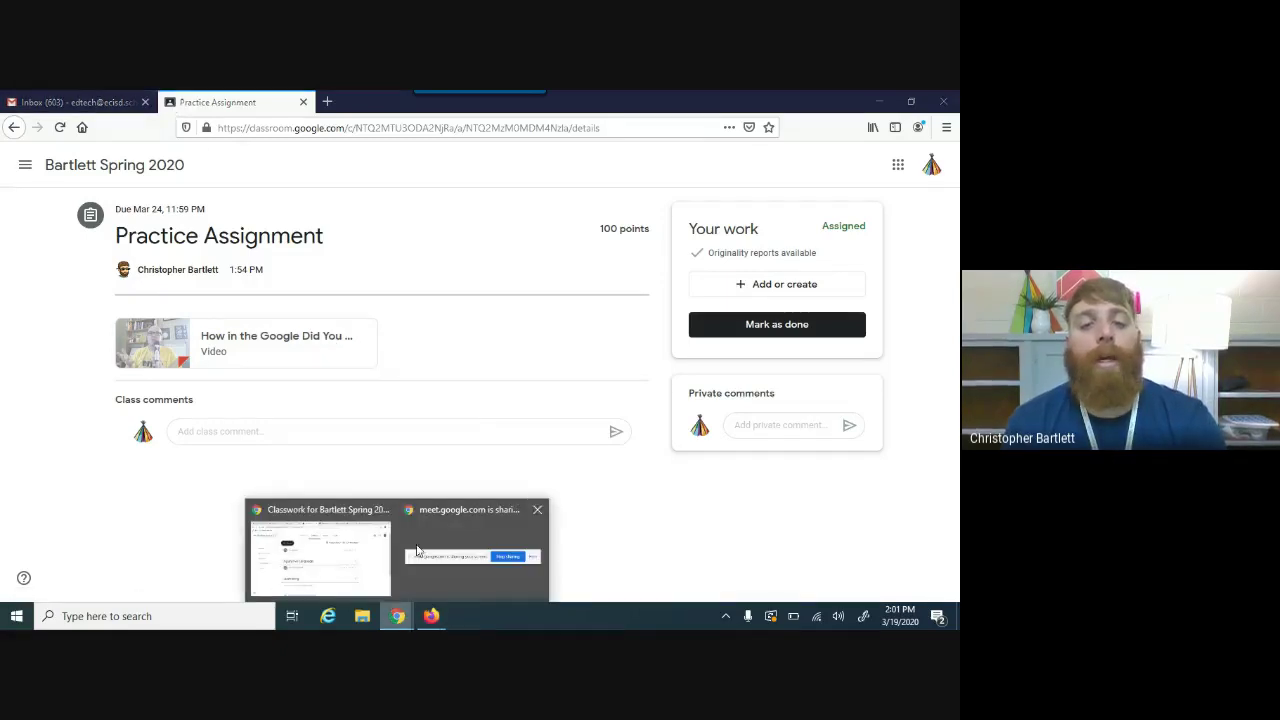
{"action": "left_click", "coordinate": [330, 540]}
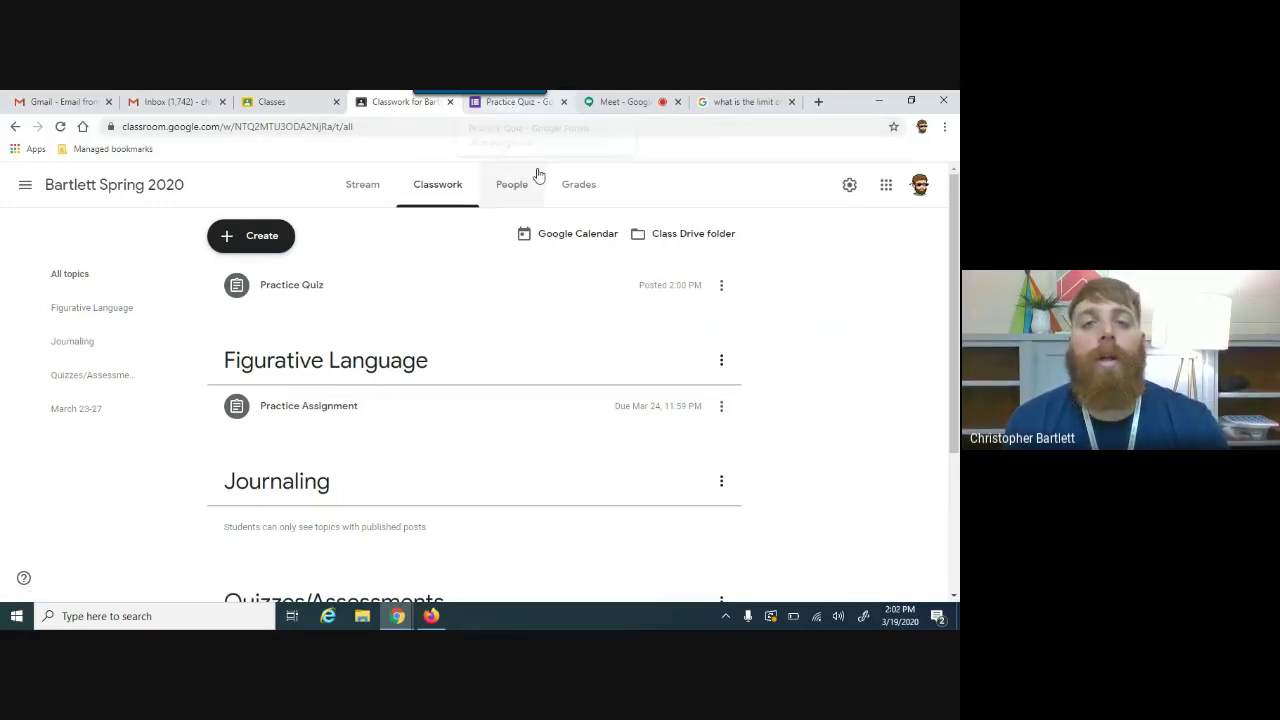
{"action": "mouse_move", "coordinate": [480, 95]}
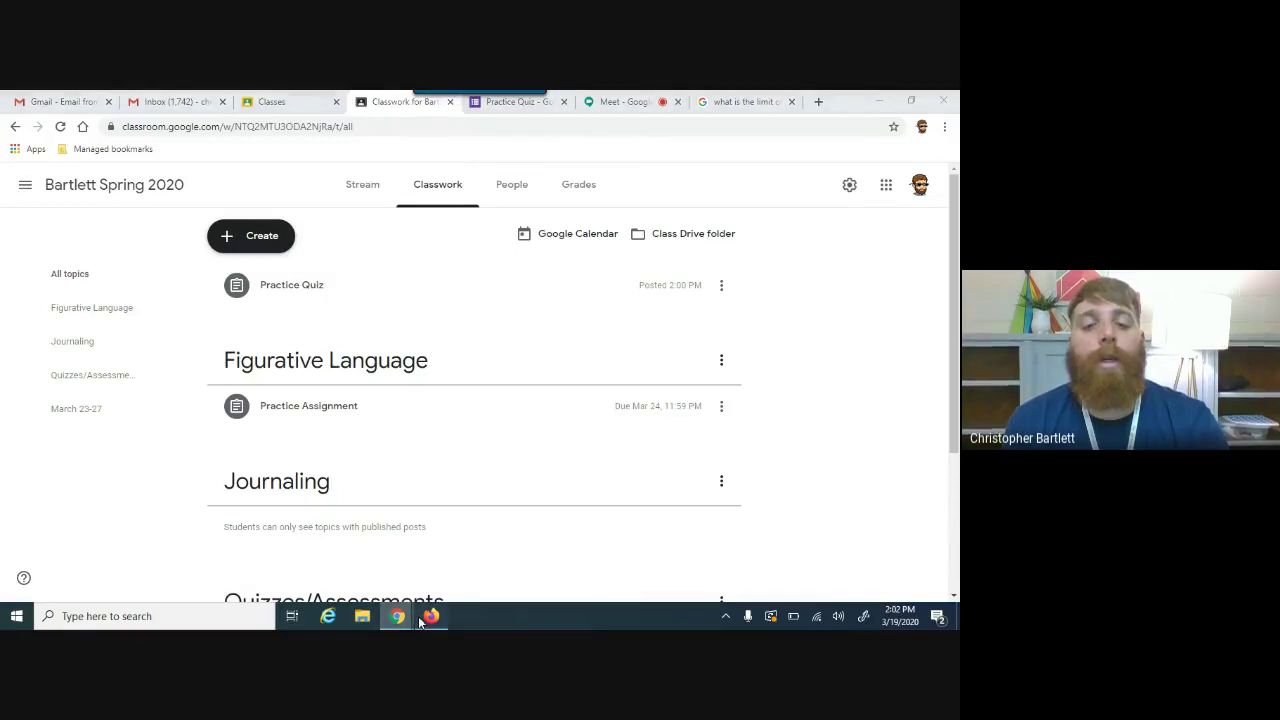
{"action": "left_click", "coordinate": [431, 616]}
Step: Go to Bartlett Spring 2020 Classwork, expand the Practice Quiz and open its Practice form
{"action": "left_click", "coordinate": [22, 165]}
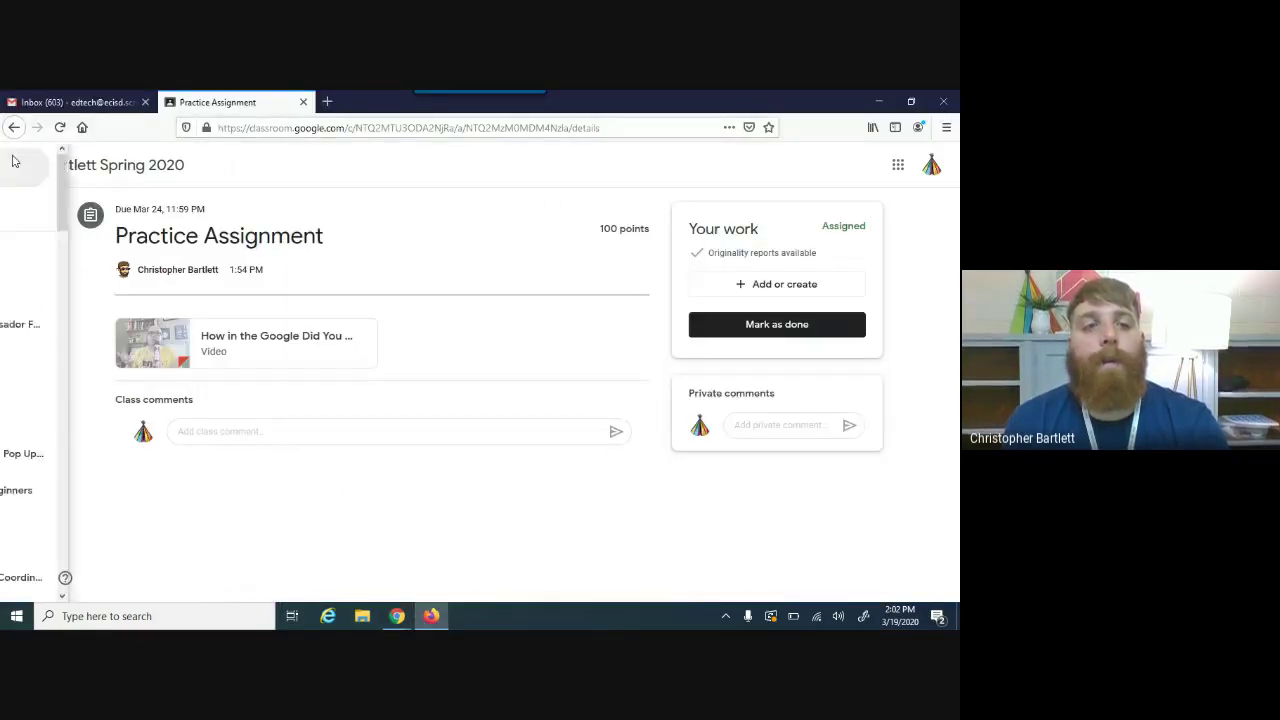
{"action": "left_click", "coordinate": [509, 171]}
{"action": "left_click", "coordinate": [118, 174]}
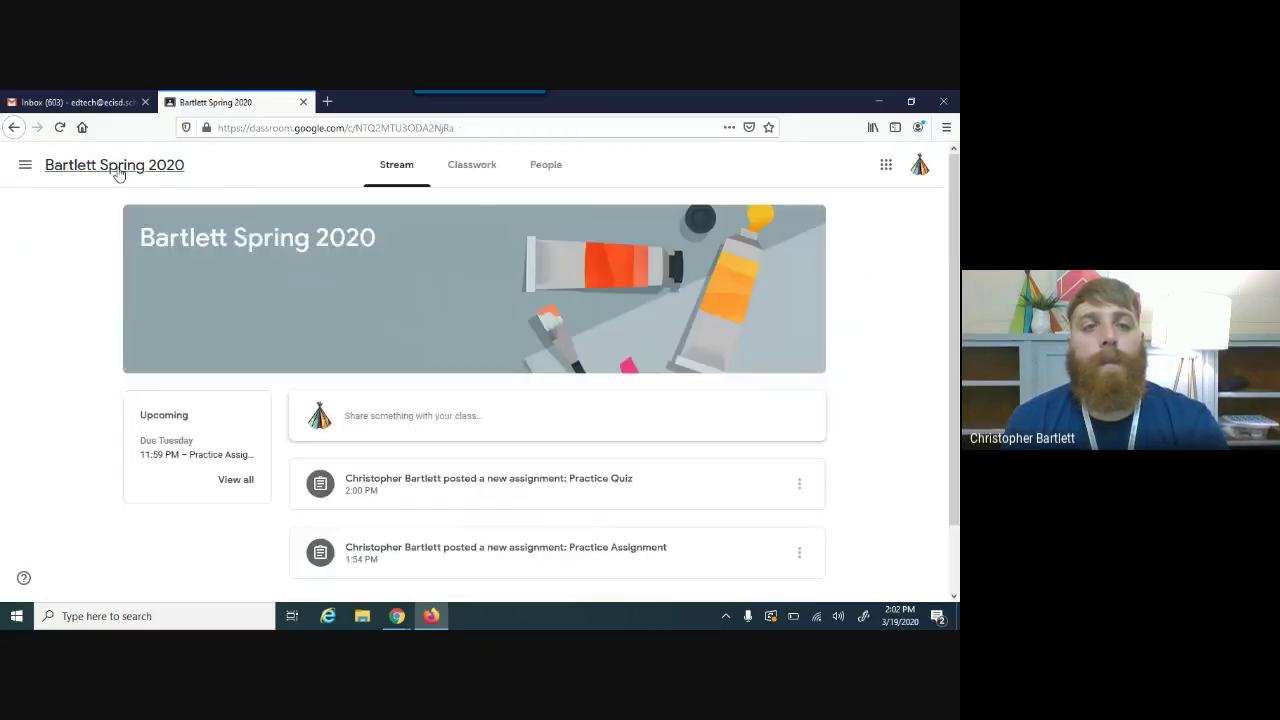
{"action": "left_click", "coordinate": [475, 176]}
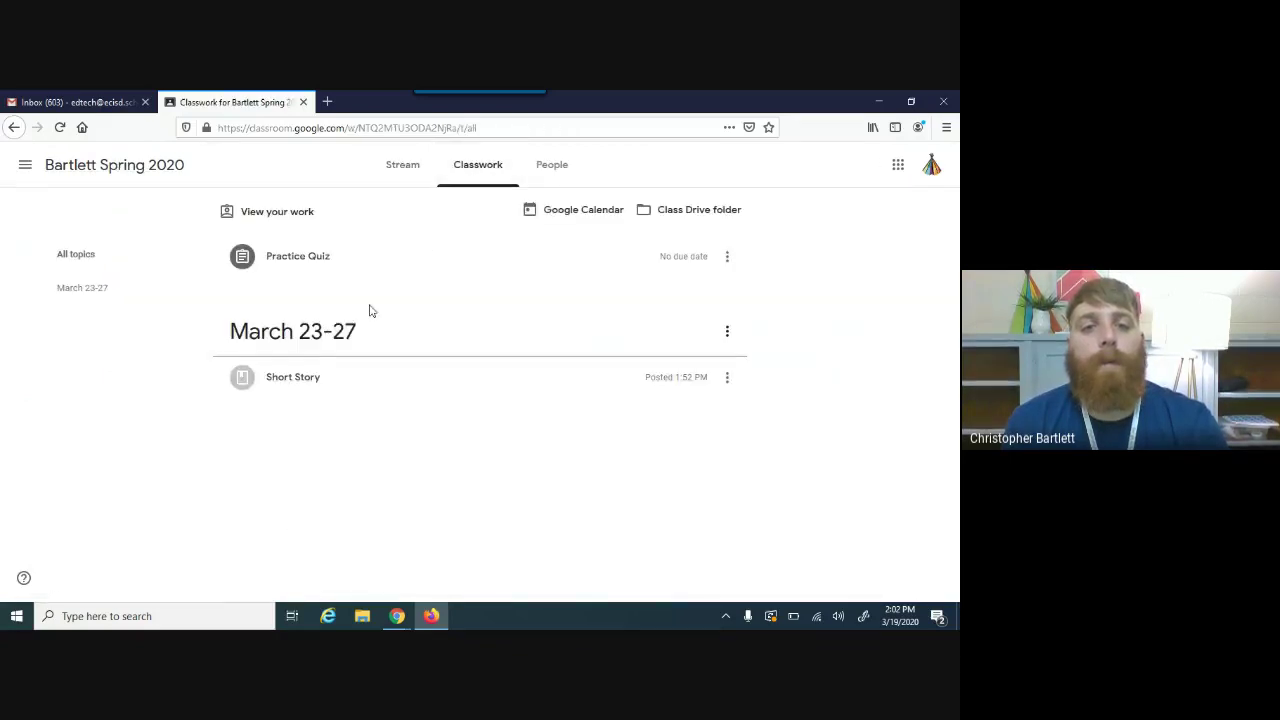
{"action": "left_click", "coordinate": [329, 270]}
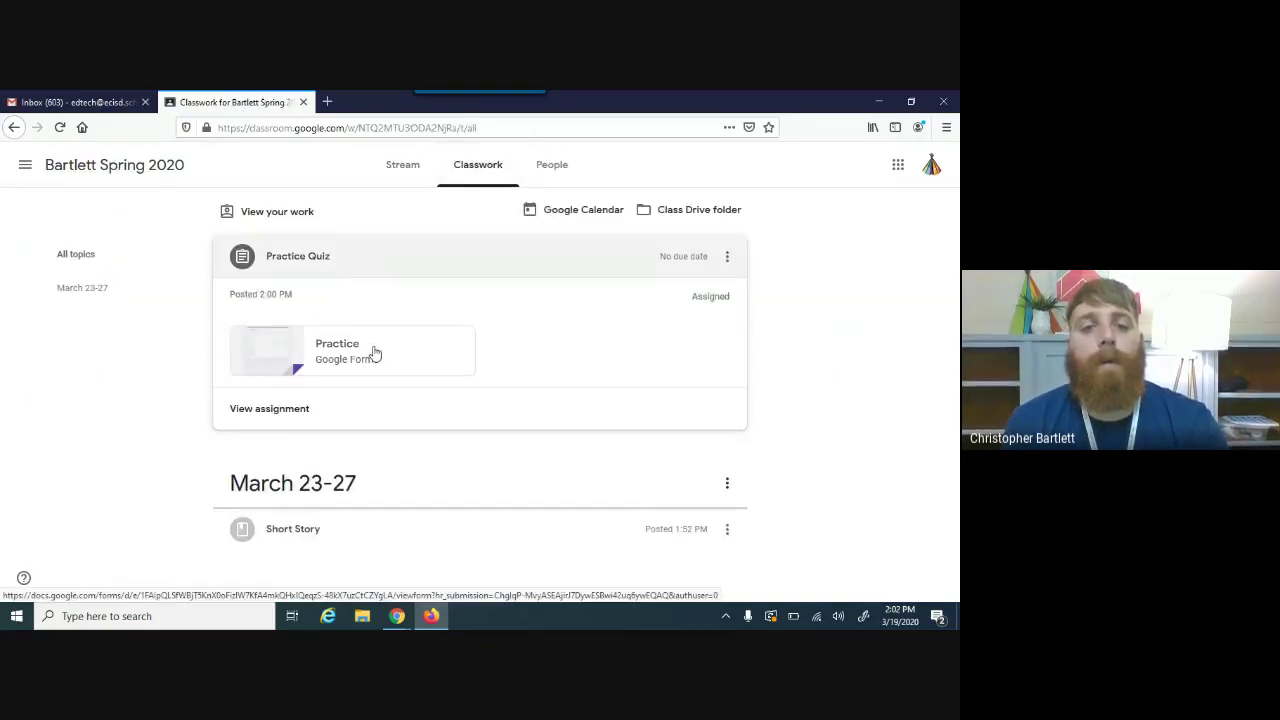
{"action": "left_click", "coordinate": [372, 351]}
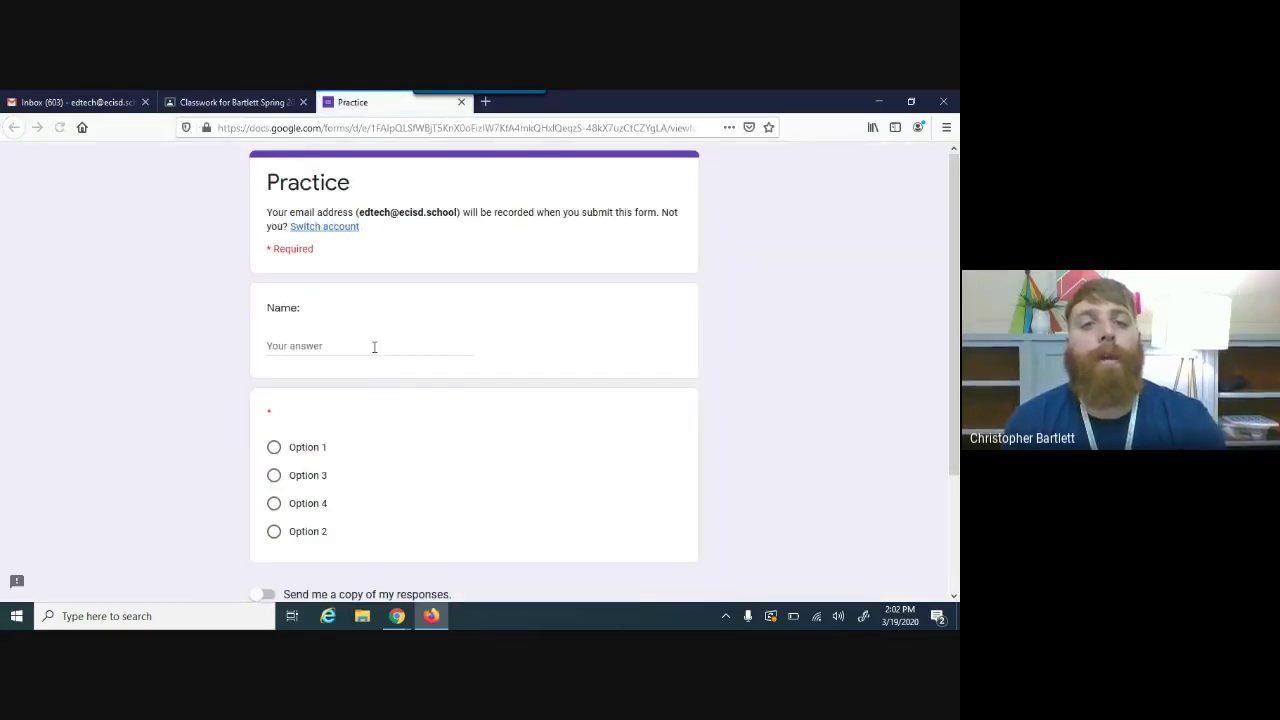
Step: Enter a name, choose Option 1, request a response copy, submit, and view the 0/0 score
{"action": "left_click", "coordinate": [284, 342]}
{"action": "type", "text": "c"}
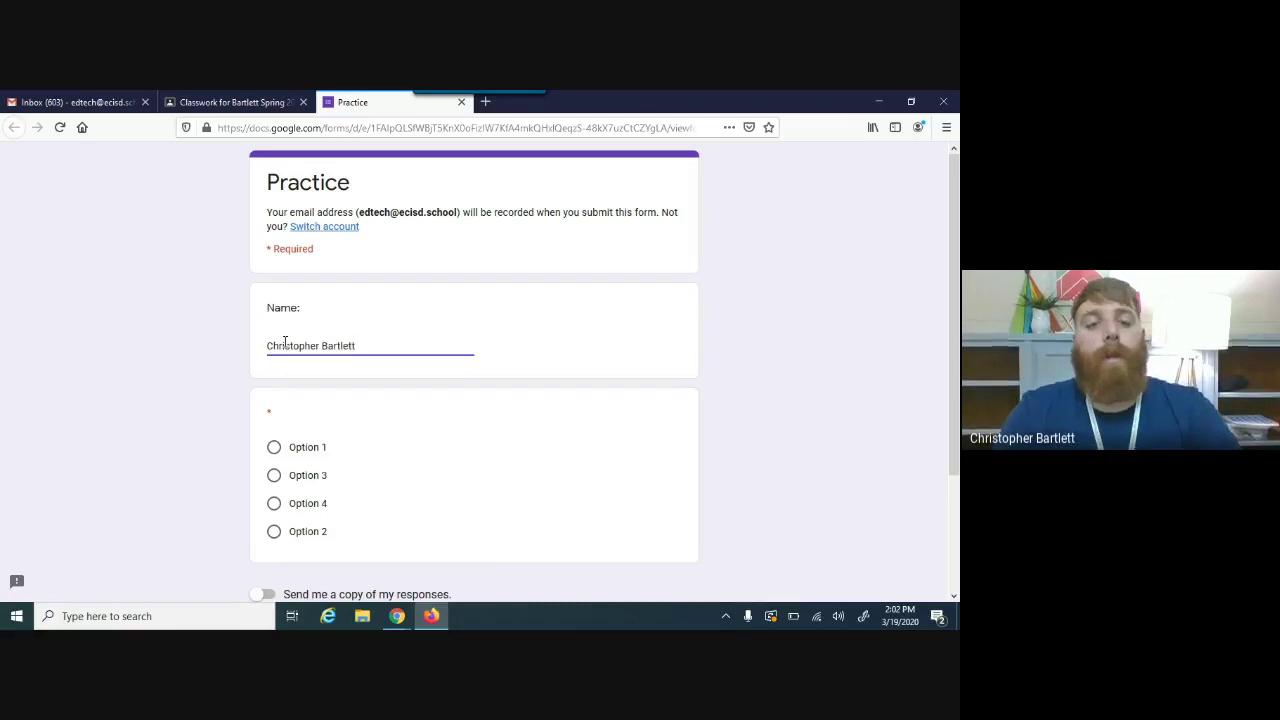
{"action": "left_click", "coordinate": [274, 447]}
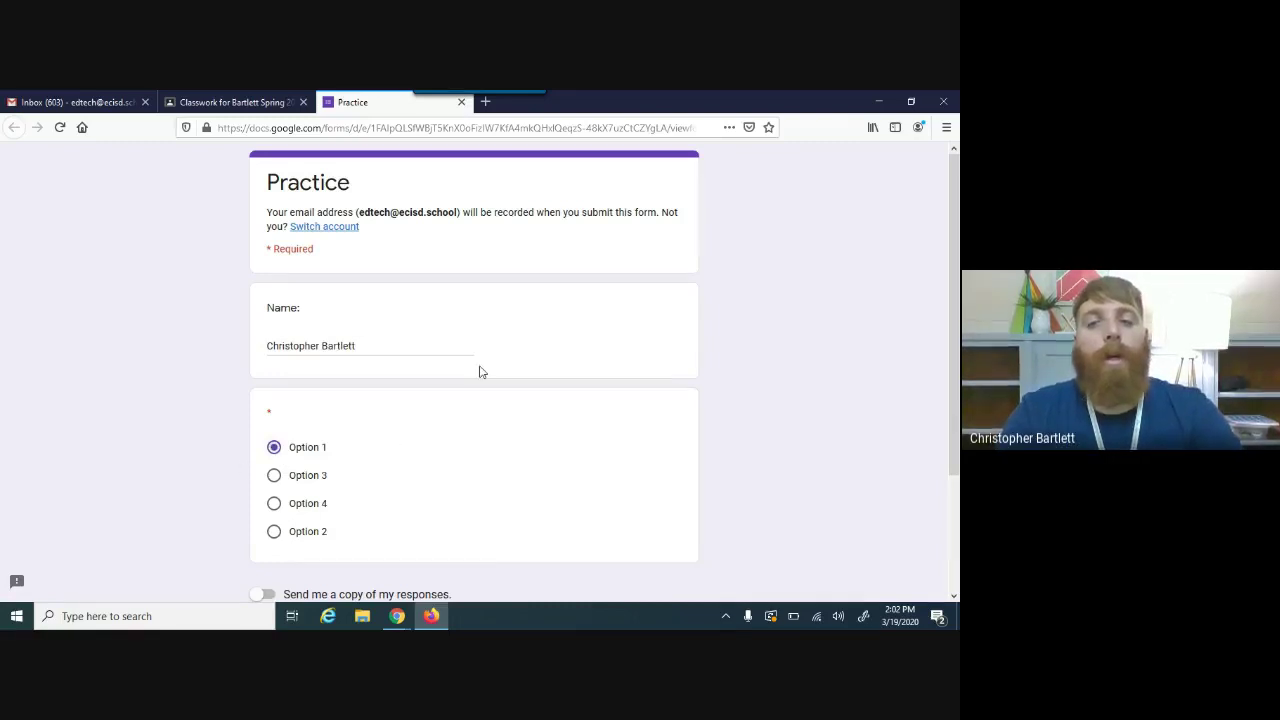
{"action": "scroll", "coordinate": [479, 371], "scroll_direction": "down", "scroll_amount": 3}
{"action": "left_click", "coordinate": [259, 446]}
{"action": "left_click", "coordinate": [284, 488]}
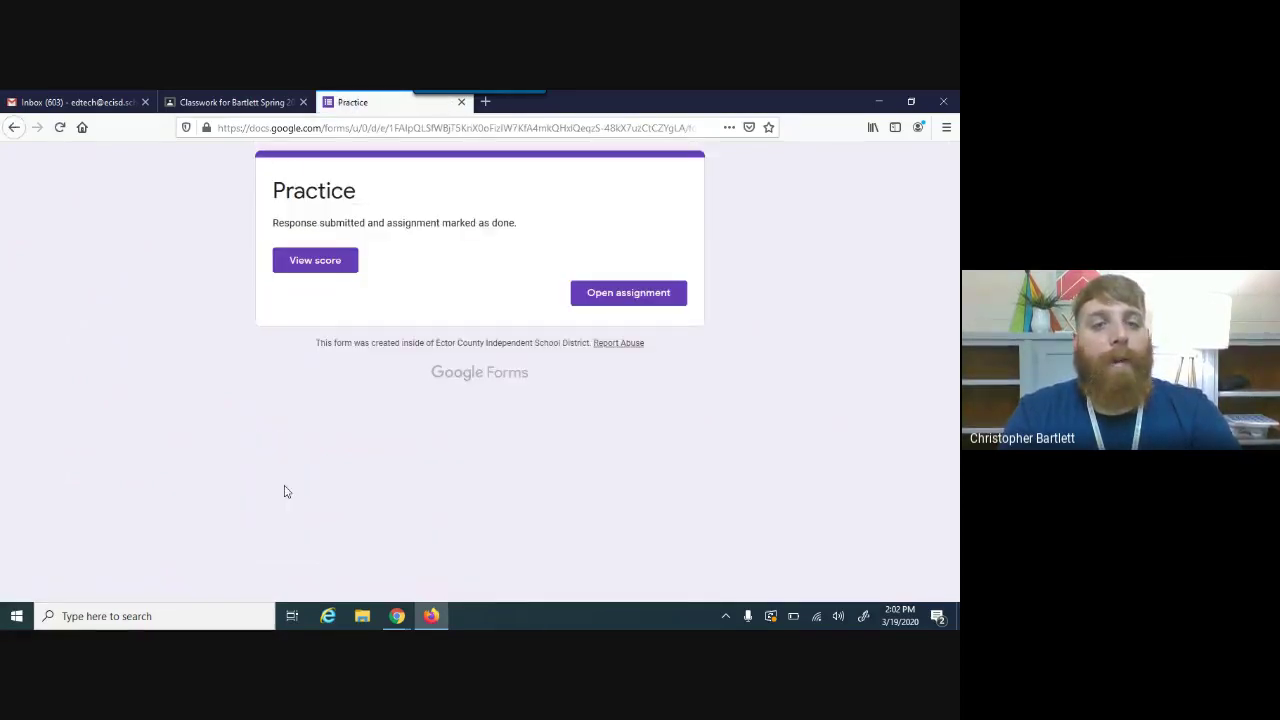
{"action": "left_click", "coordinate": [314, 261]}
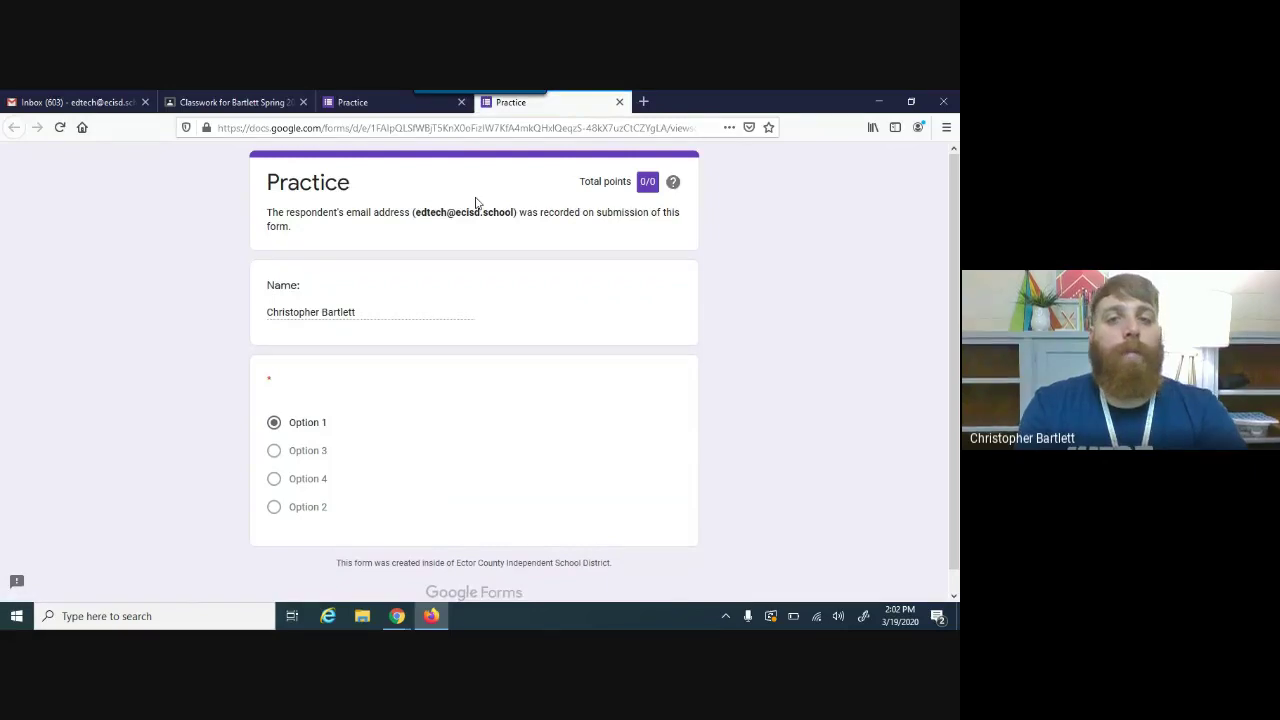
{"action": "left_click", "coordinate": [271, 104]}
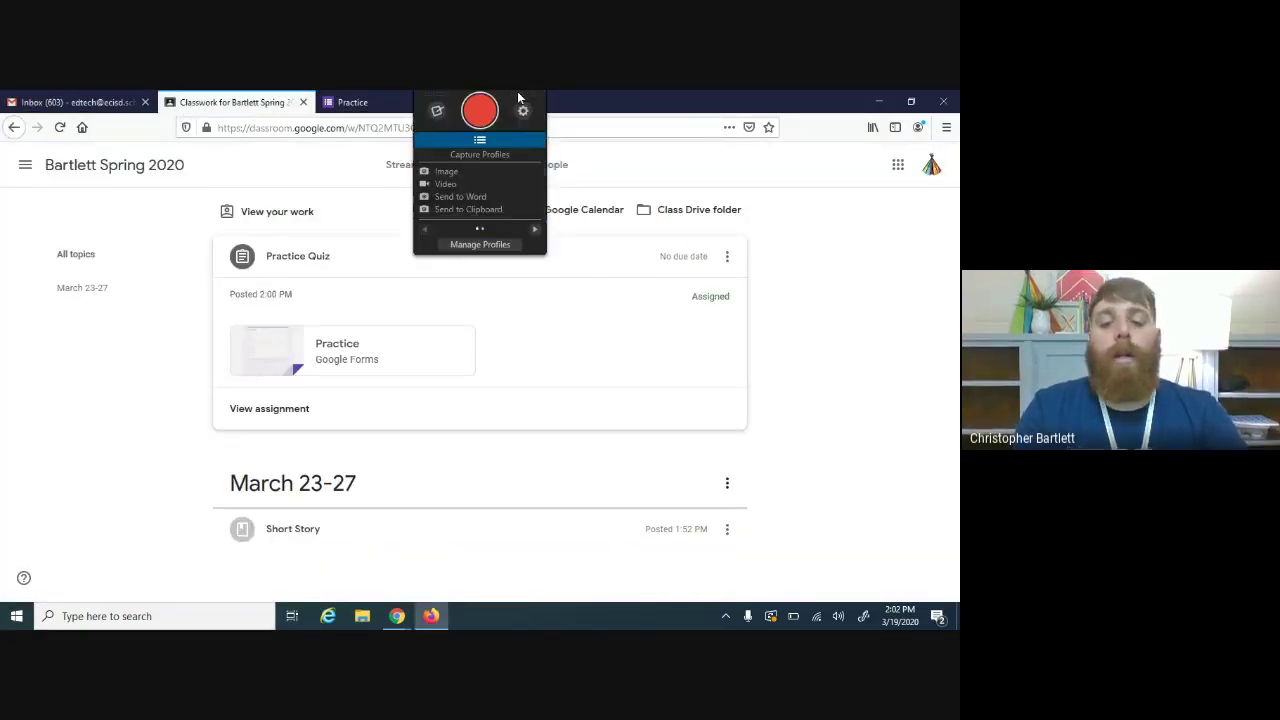
Step: Reopen the scored Practice response and view the teacher's Grades page for the class
{"action": "key", "text": "ctrl+shift+t"}
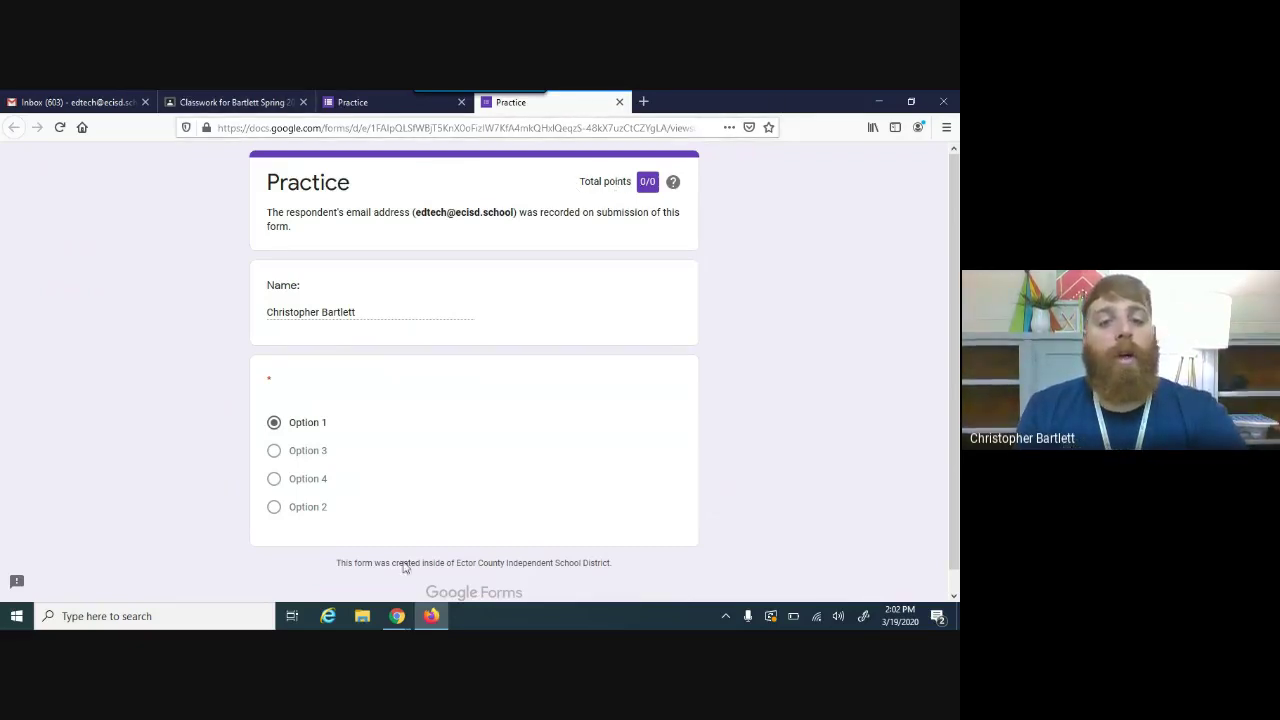
{"action": "mouse_move", "coordinate": [397, 616]}
{"action": "left_click", "coordinate": [358, 565]}
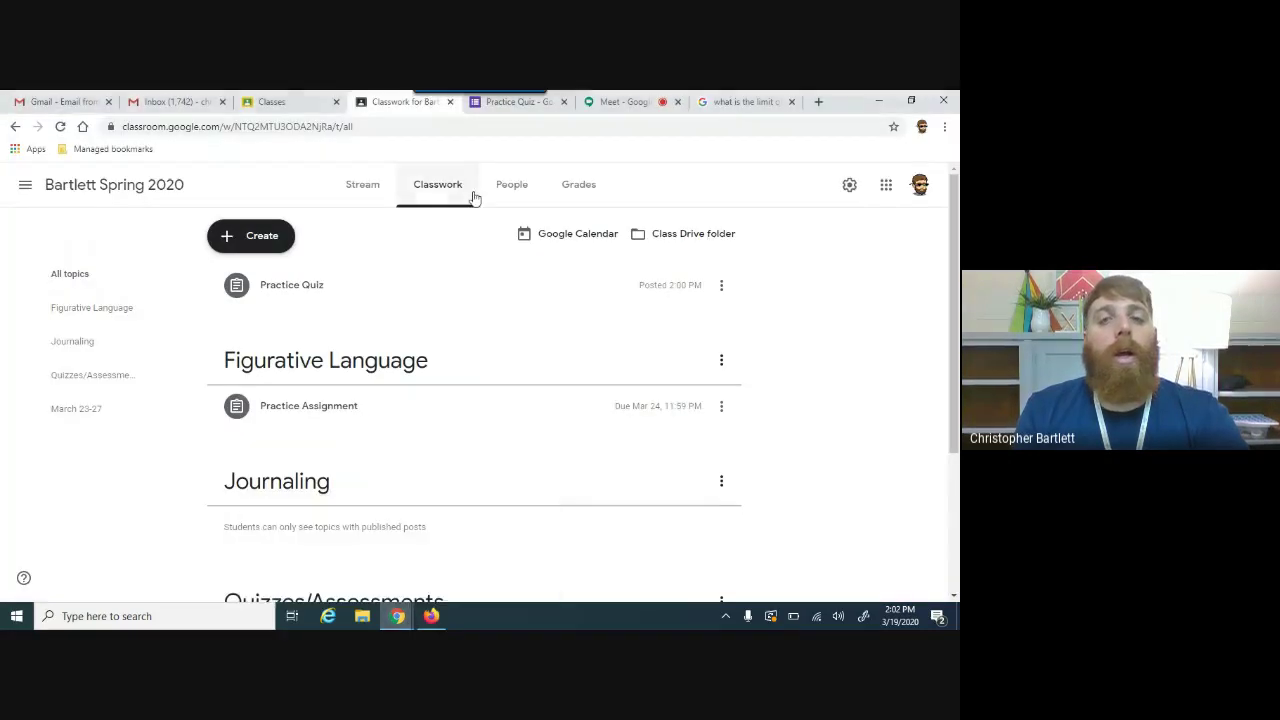
{"action": "left_click", "coordinate": [577, 187]}
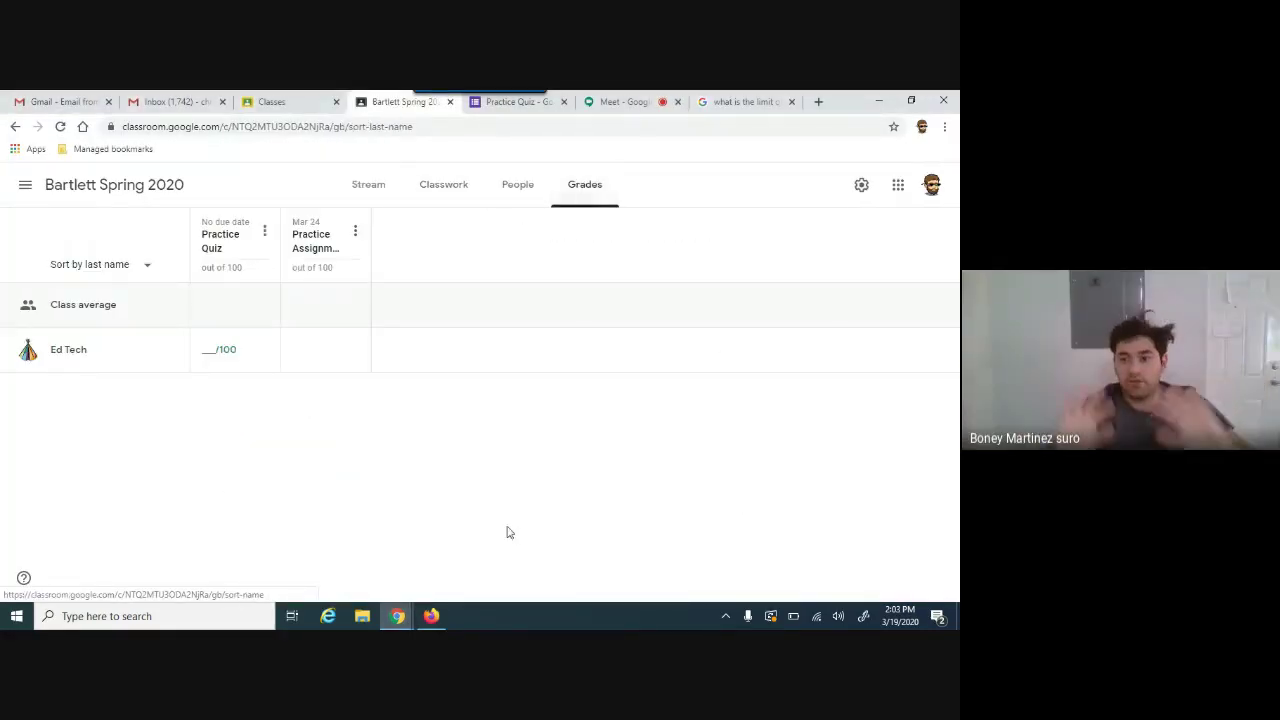
Step: Check the student's submission confirmation and Classwork, then return to the teacher's Classwork list
{"action": "left_click", "coordinate": [441, 614]}
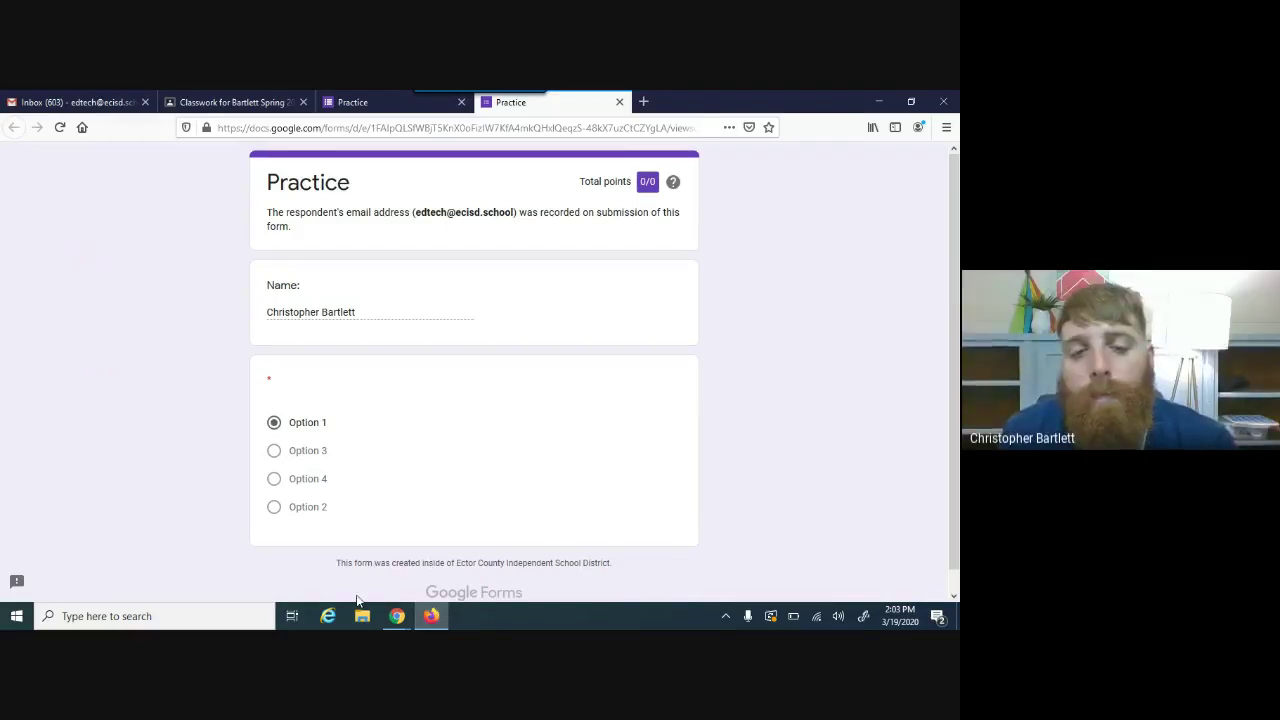
{"action": "mouse_move", "coordinate": [397, 614]}
{"action": "left_click", "coordinate": [444, 572]}
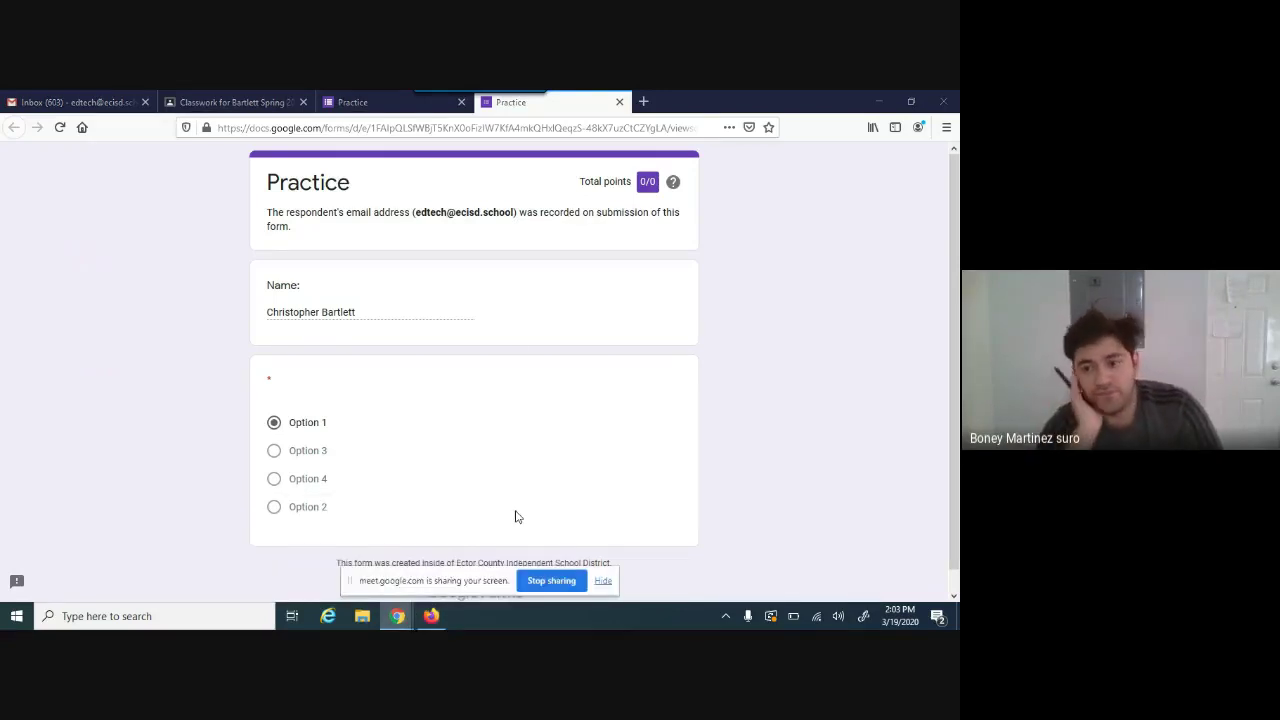
{"action": "mouse_move", "coordinate": [483, 97]}
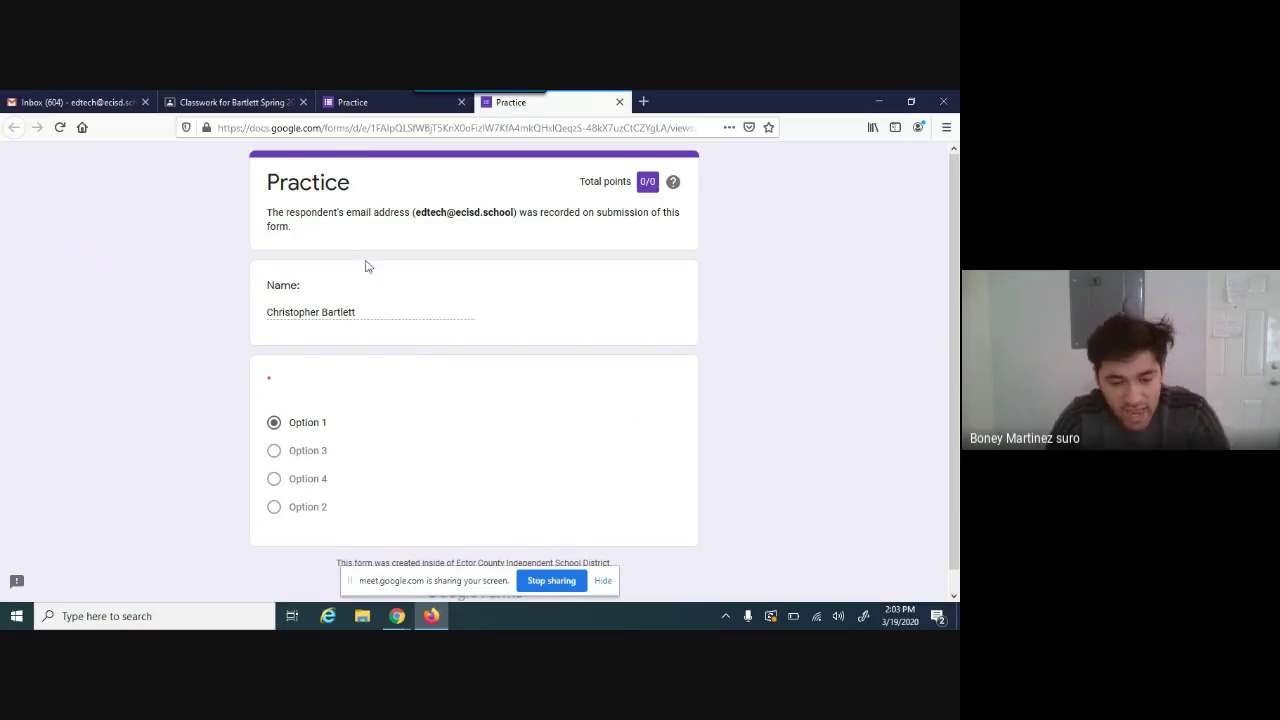
{"action": "left_click", "coordinate": [338, 108]}
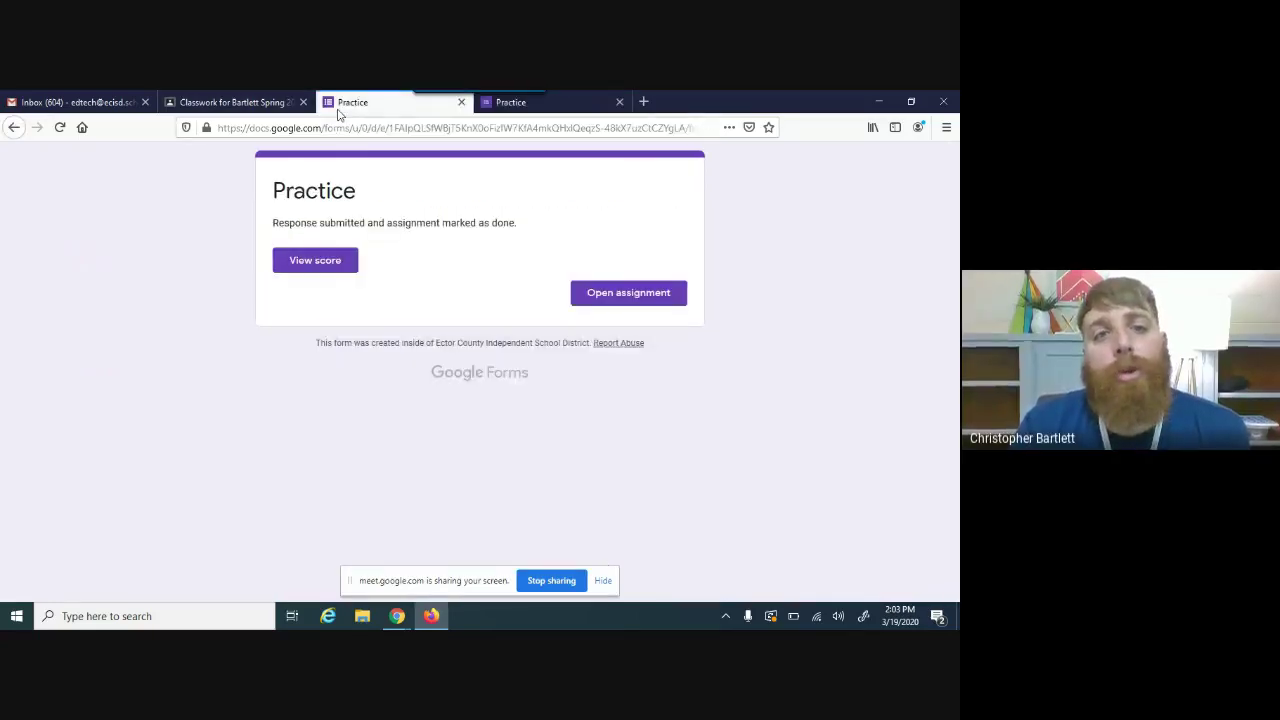
{"action": "left_click", "coordinate": [276, 104]}
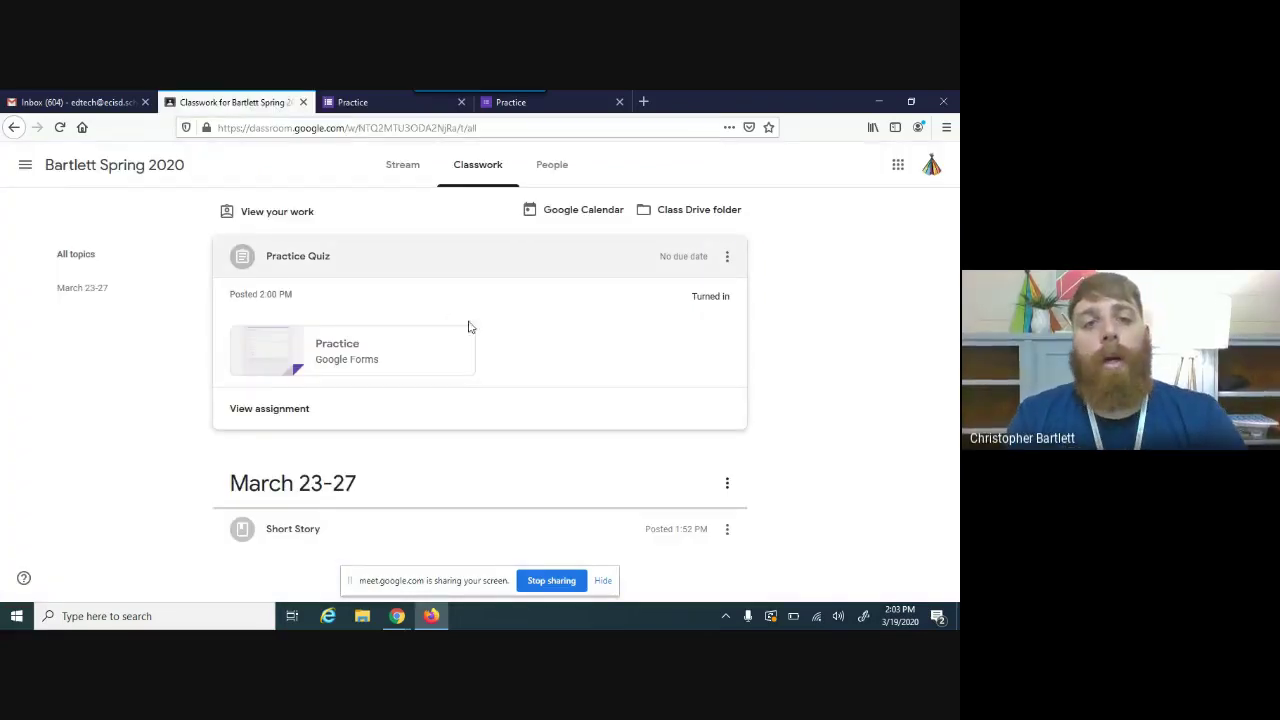
{"action": "left_click", "coordinate": [362, 616]}
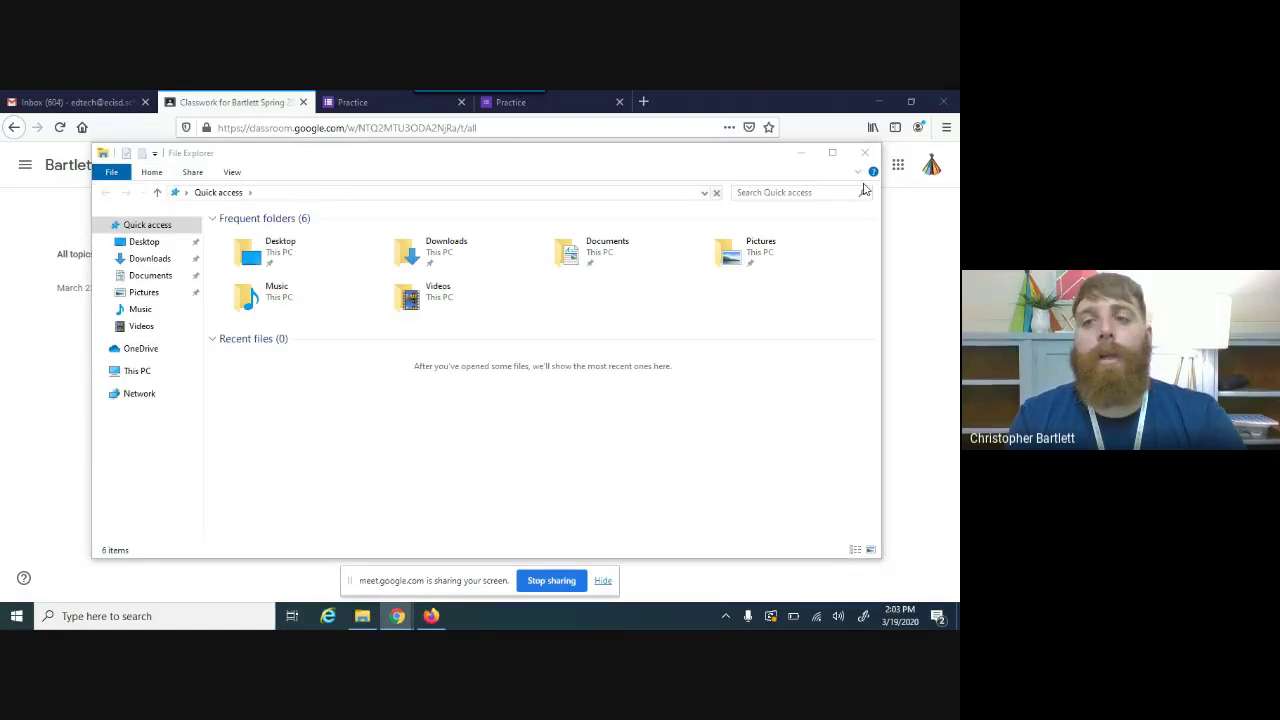
{"action": "left_click", "coordinate": [864, 152]}
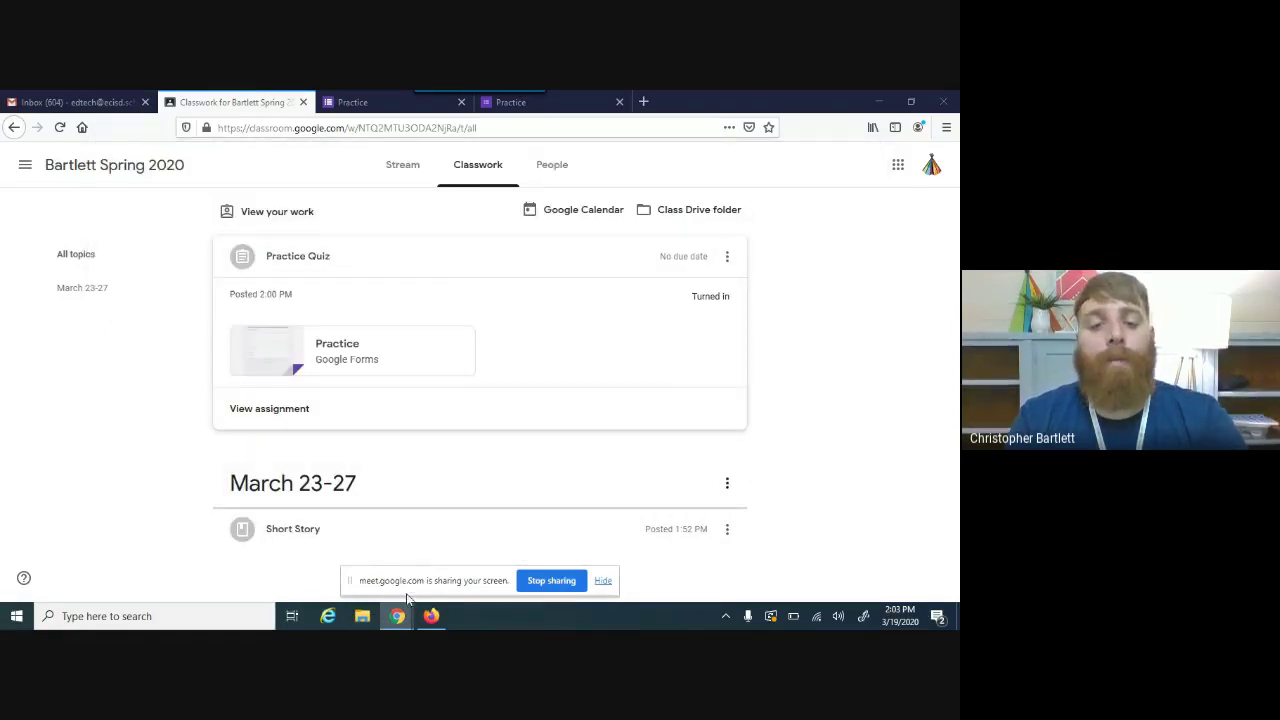
{"action": "left_click", "coordinate": [343, 575]}
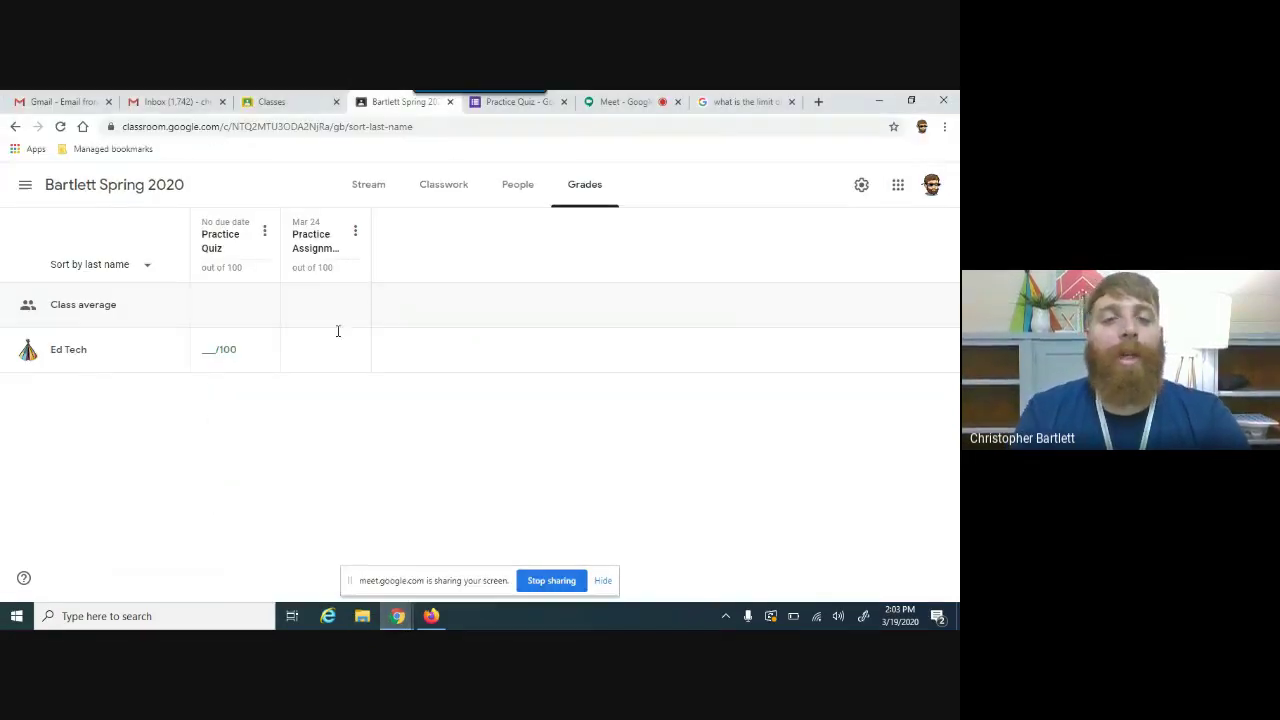
{"action": "left_click", "coordinate": [449, 197]}
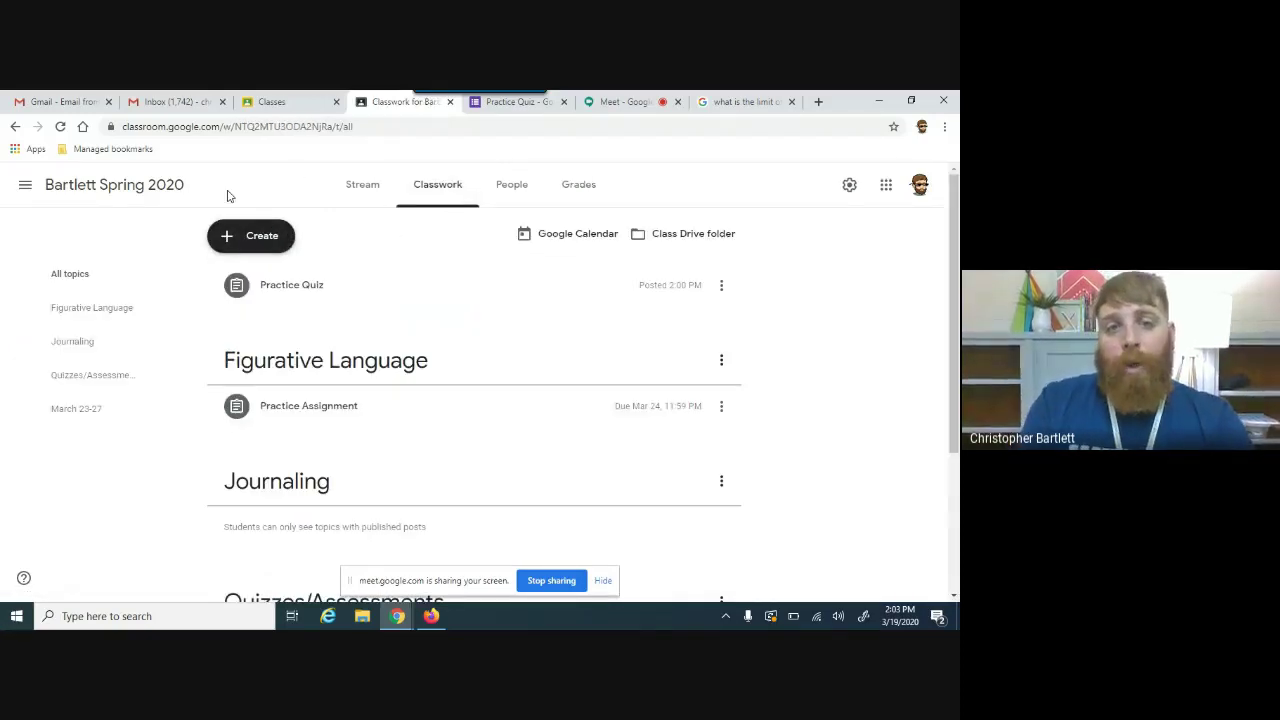
Step: Open the Create menu of classwork types, close it, reopen it, and choose Quiz assignment
{"action": "left_click", "coordinate": [248, 237]}
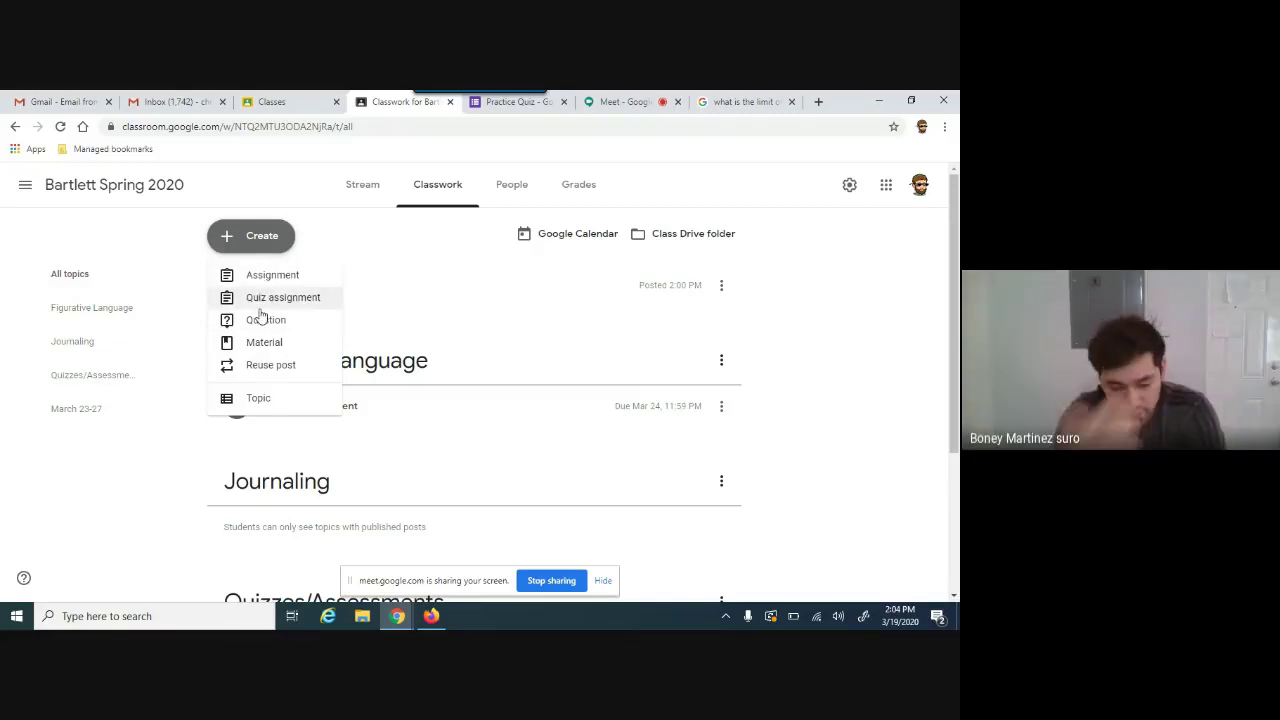
{"action": "left_click", "coordinate": [137, 236]}
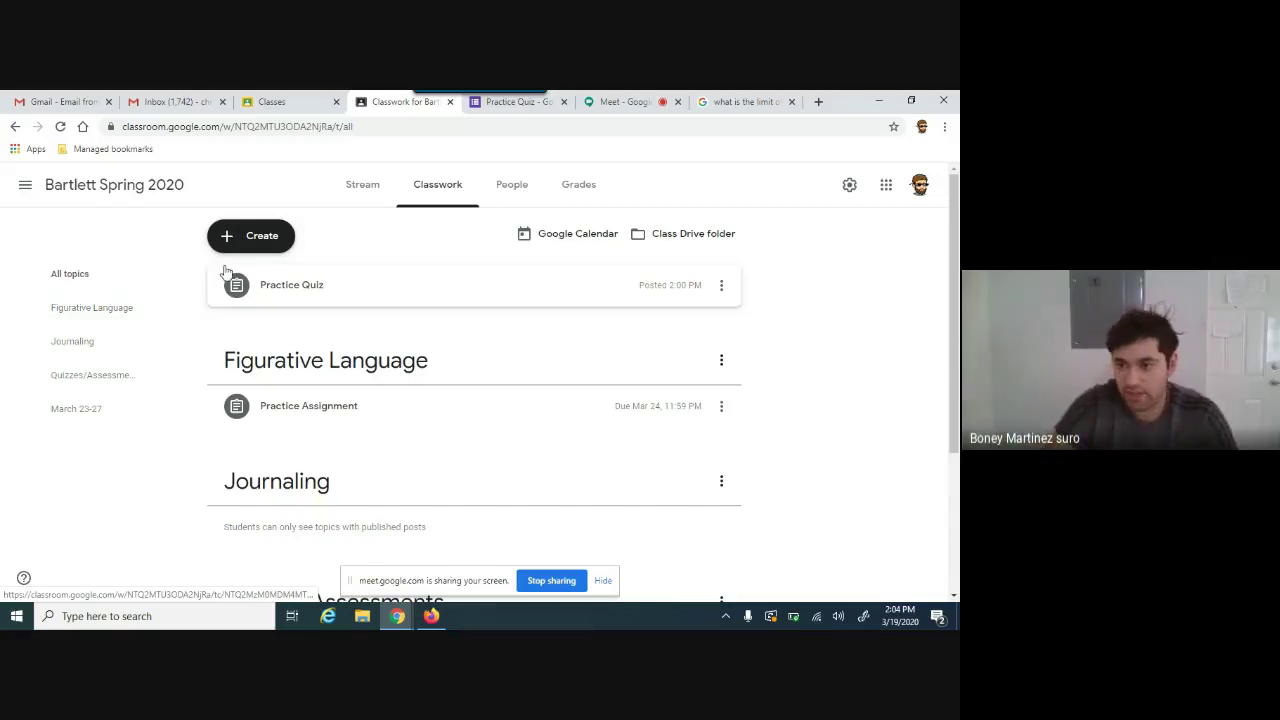
{"action": "left_click", "coordinate": [252, 242]}
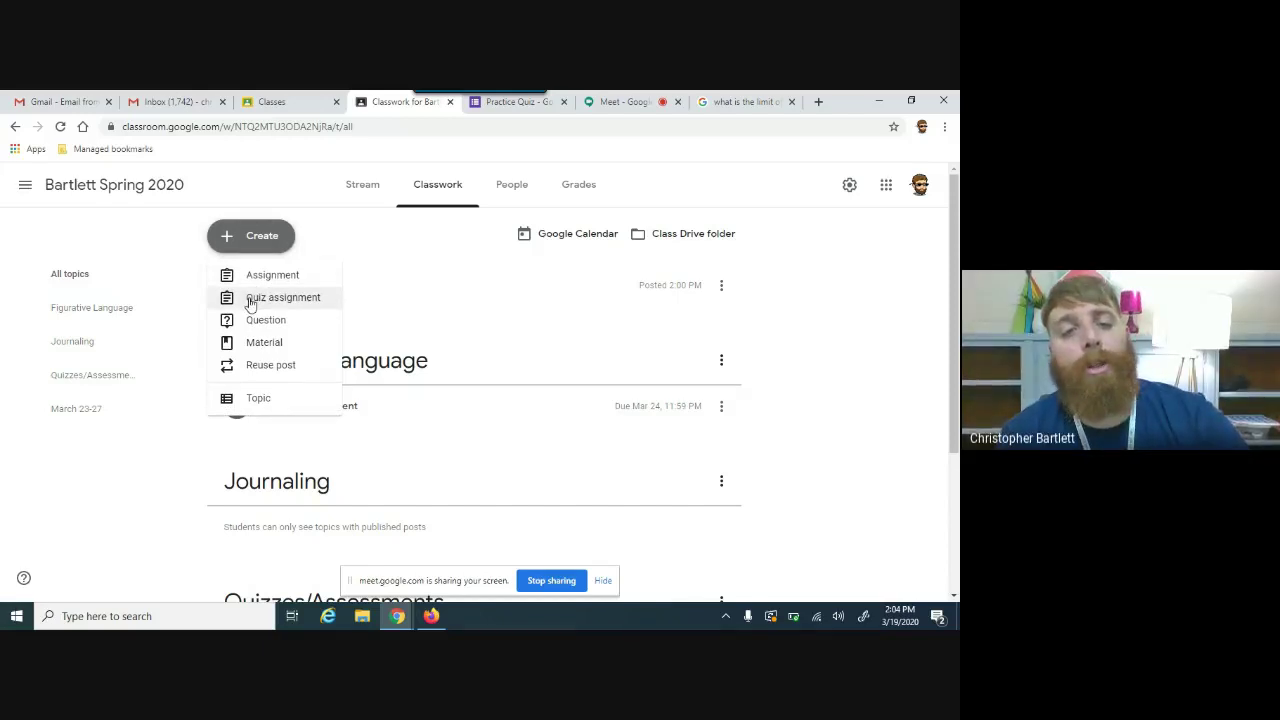
{"action": "left_click", "coordinate": [250, 300]}
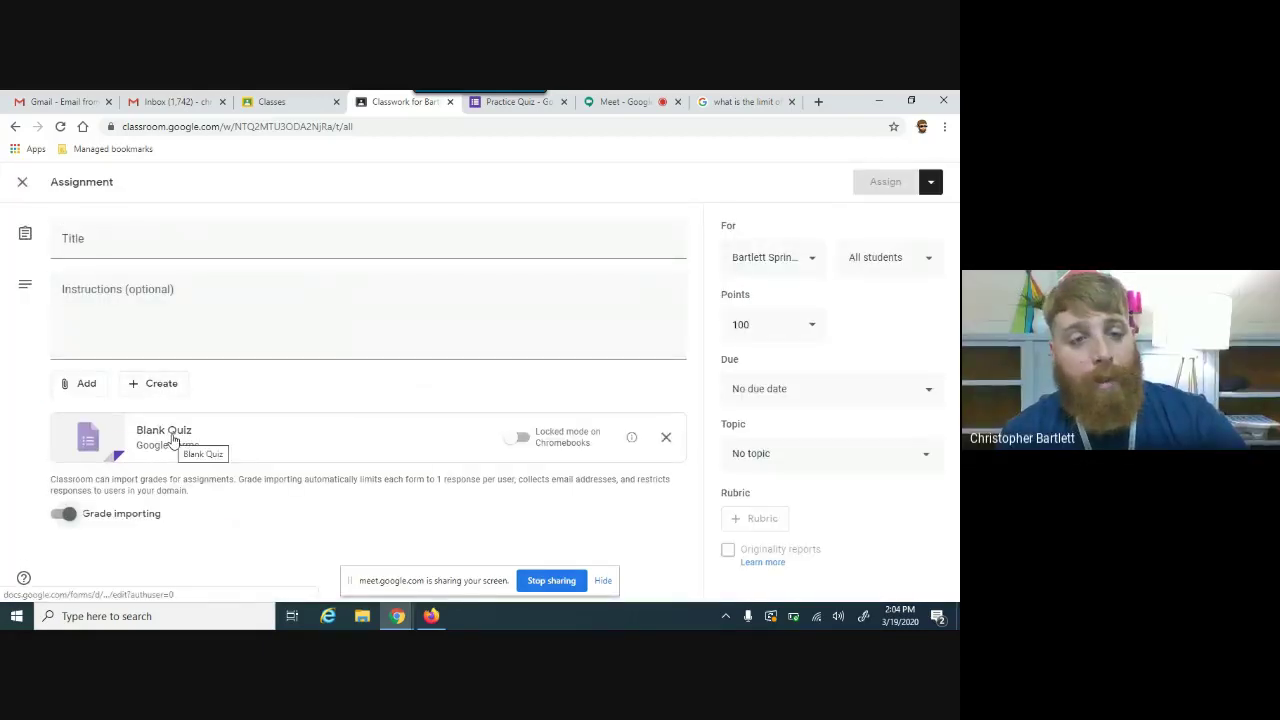
Step: Open the new quiz's Blank Quiz attachment and compare it with the Practice Quiz form
{"action": "left_click", "coordinate": [172, 441]}
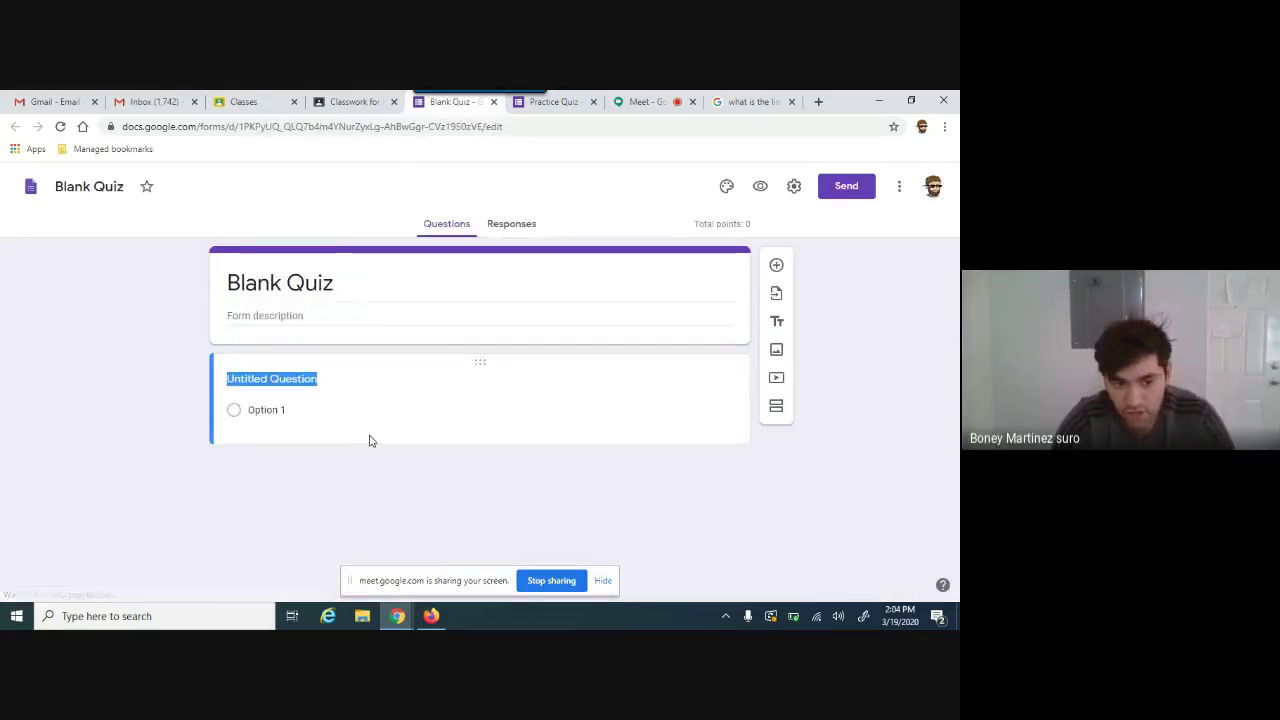
{"action": "left_click", "coordinate": [355, 103]}
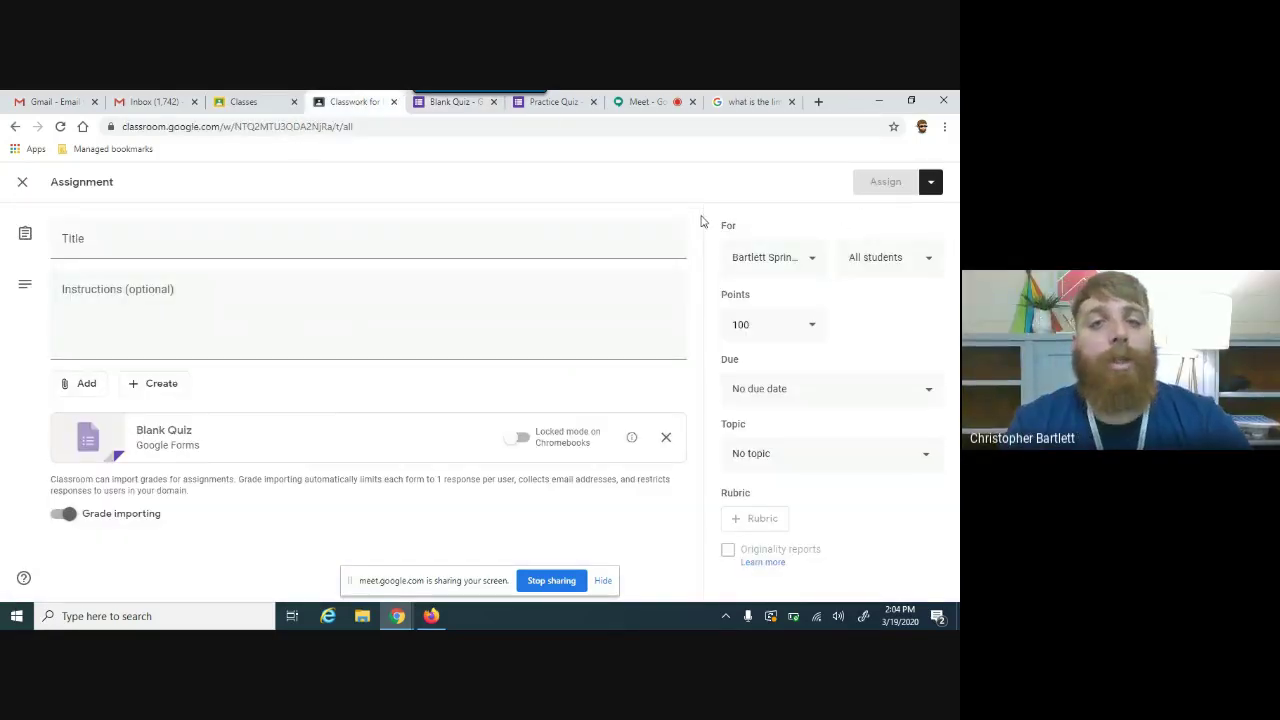
{"action": "left_click", "coordinate": [572, 104]}
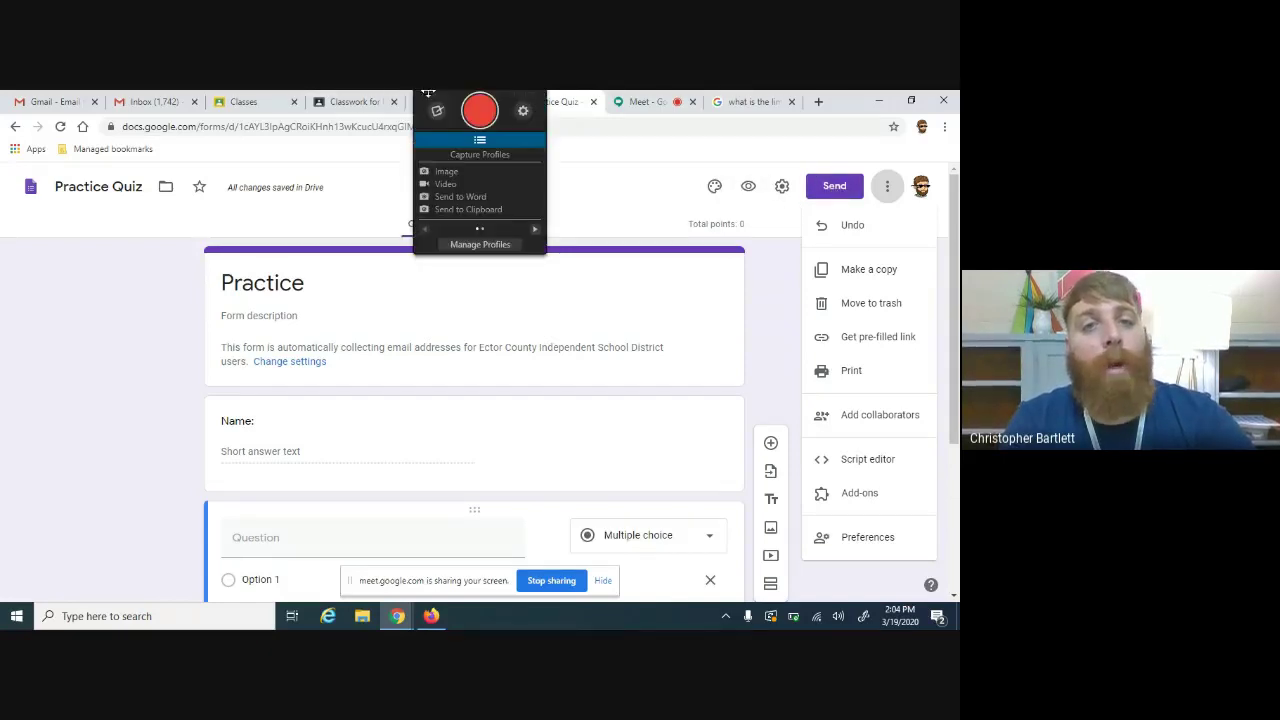
{"action": "left_click", "coordinate": [355, 101]}
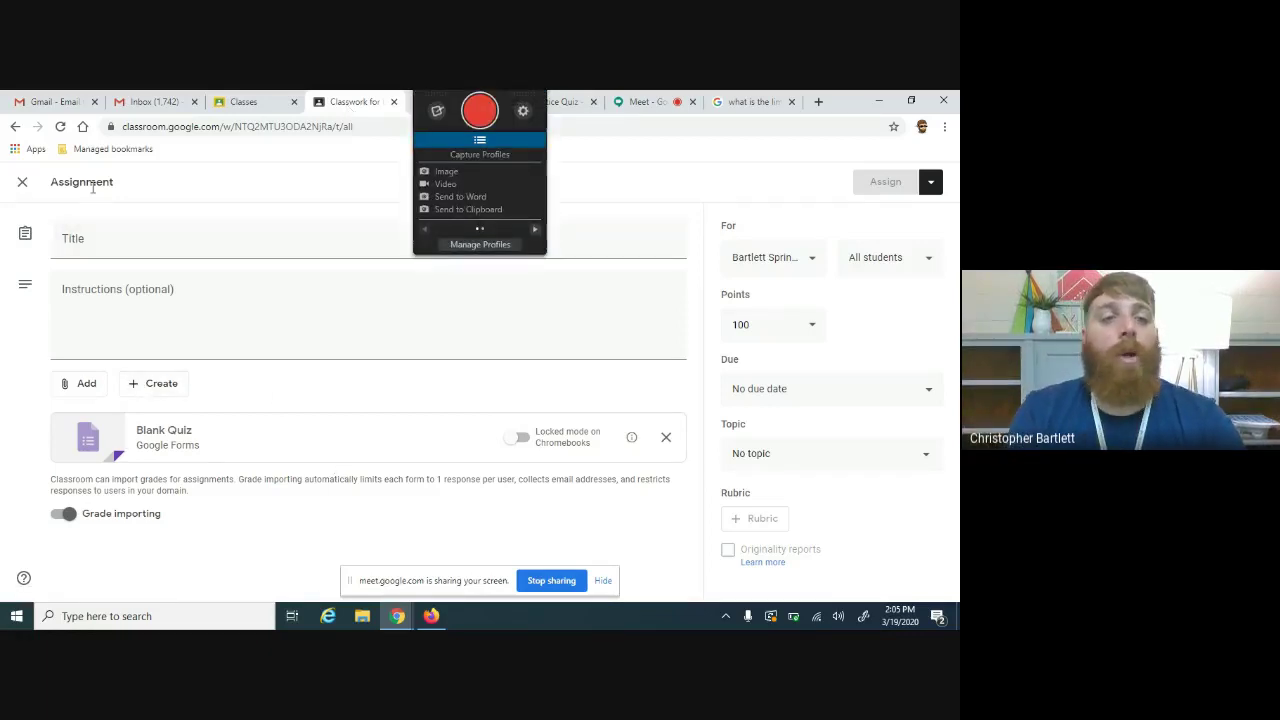
Step: Discard the quiz assignment draft and close the Practice Quiz and Blank Quiz tabs
{"action": "left_click", "coordinate": [23, 184]}
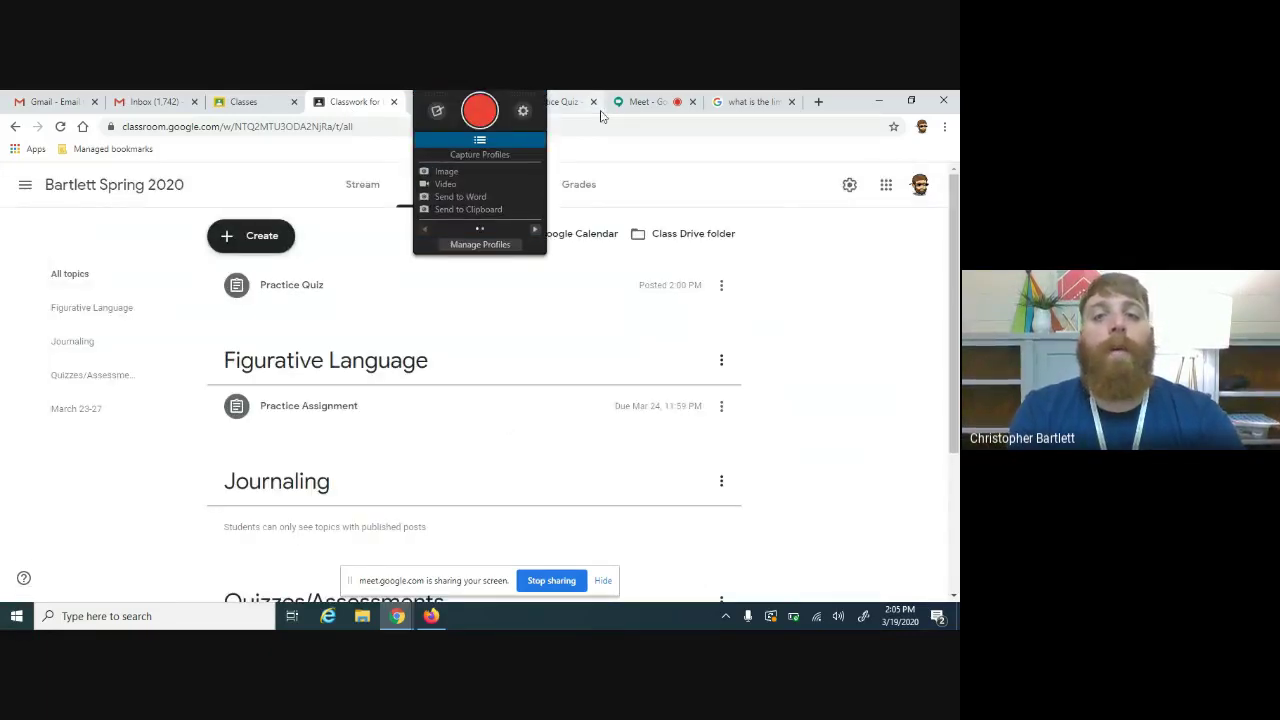
{"action": "left_click", "coordinate": [593, 101]}
{"action": "left_click", "coordinate": [455, 102]}
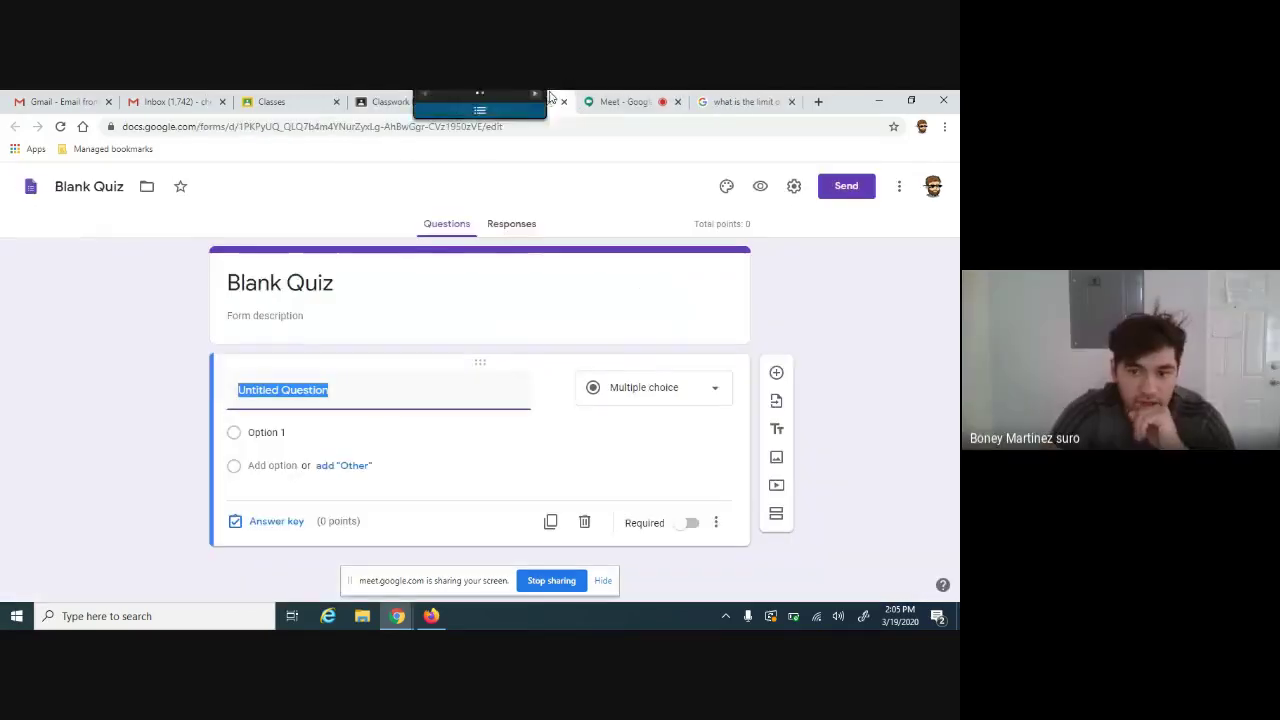
{"action": "left_click", "coordinate": [565, 103]}
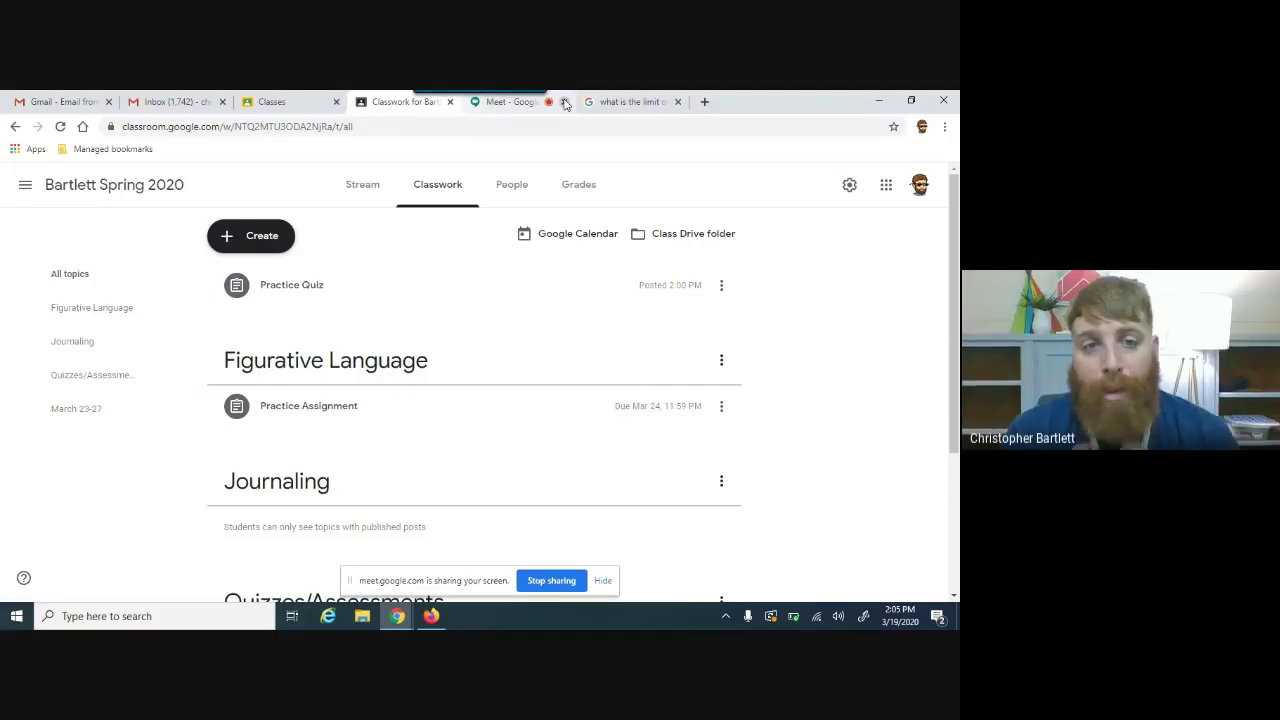
Step: Create another quiz assignment and open its attached Blank Quiz form, selecting its title
{"action": "left_click", "coordinate": [263, 240]}
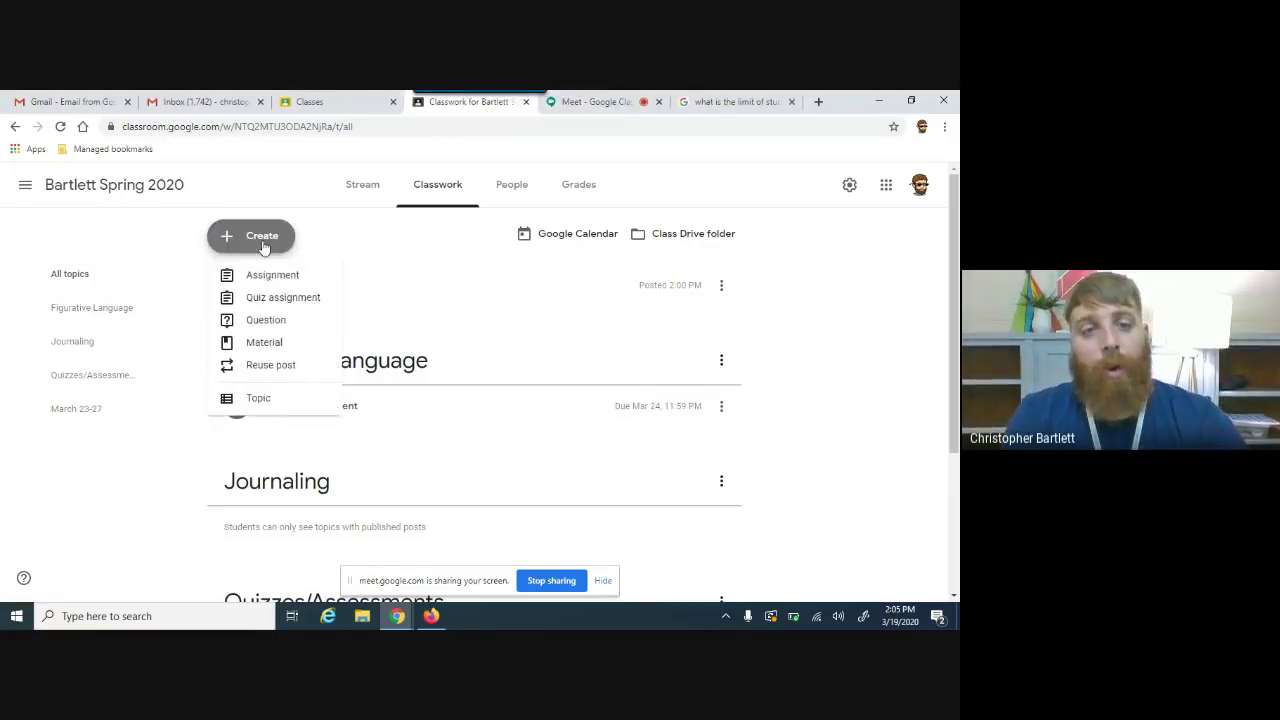
{"action": "left_click", "coordinate": [281, 302]}
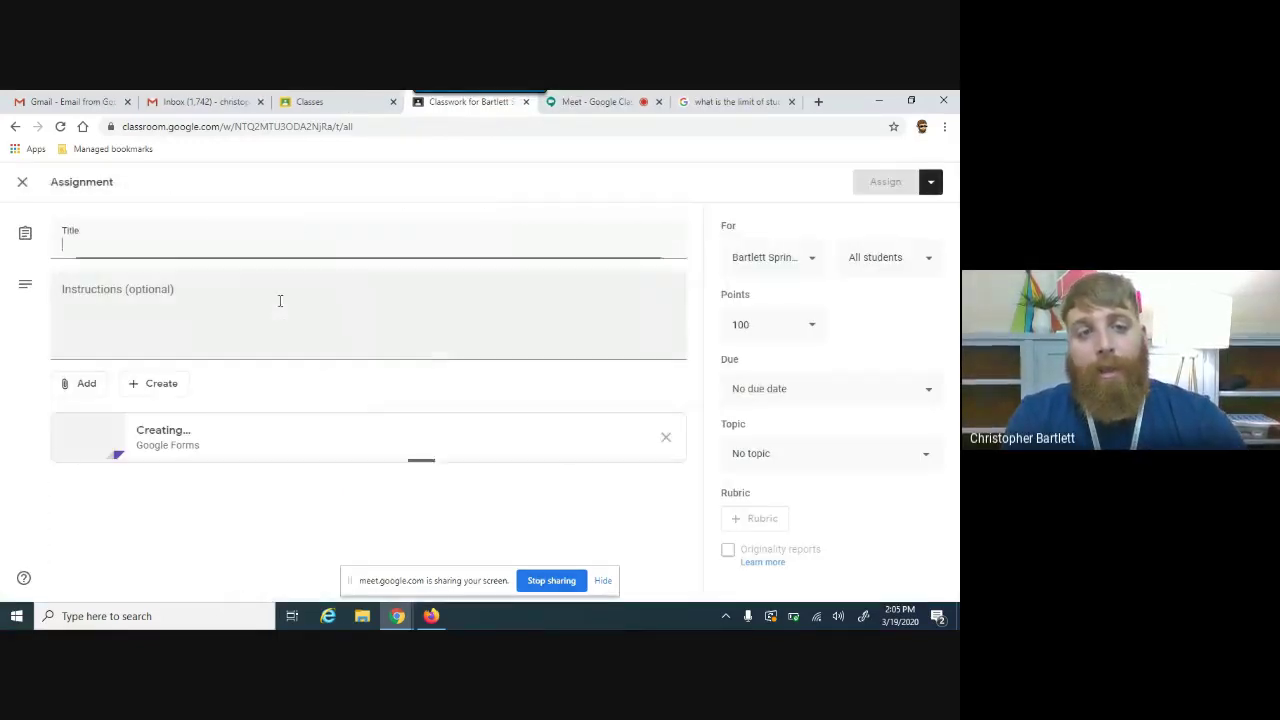
{"action": "left_click", "coordinate": [181, 436]}
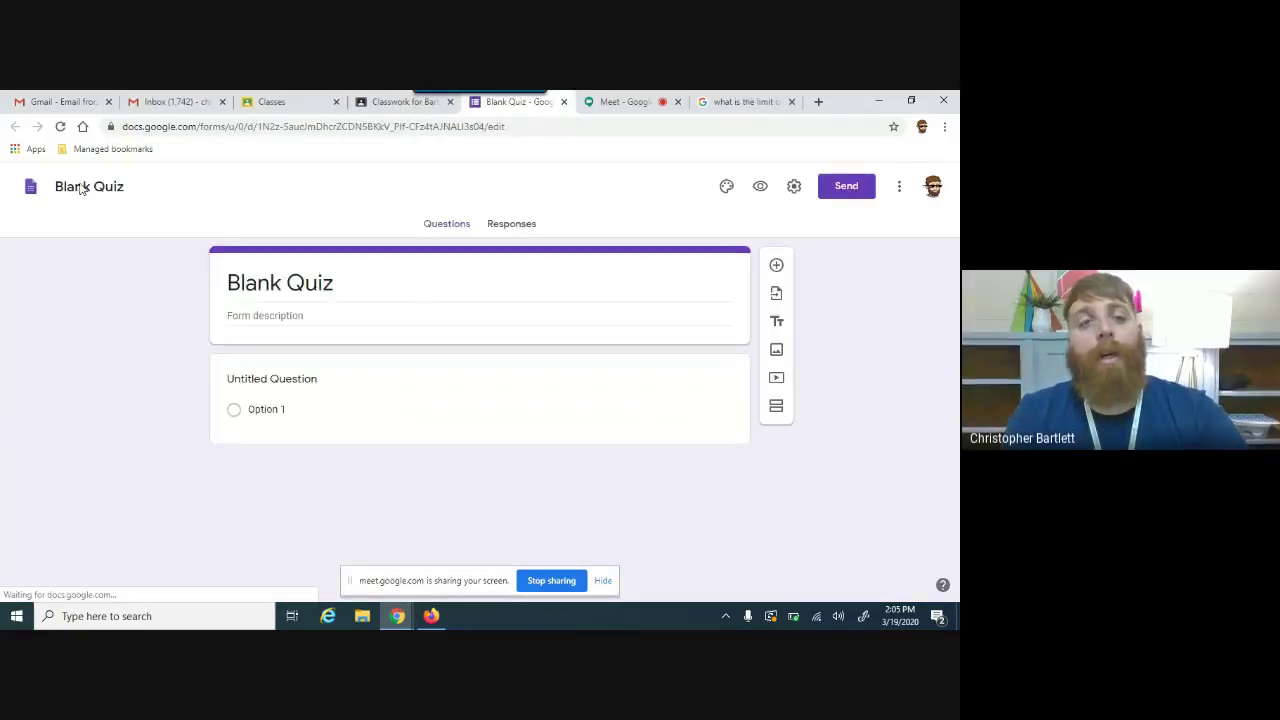
{"action": "left_click", "coordinate": [90, 185]}
Step: Name the form 'Practice 2' and make the first question a short-answer 'Name'
{"action": "type", "text": "Practice 2"}
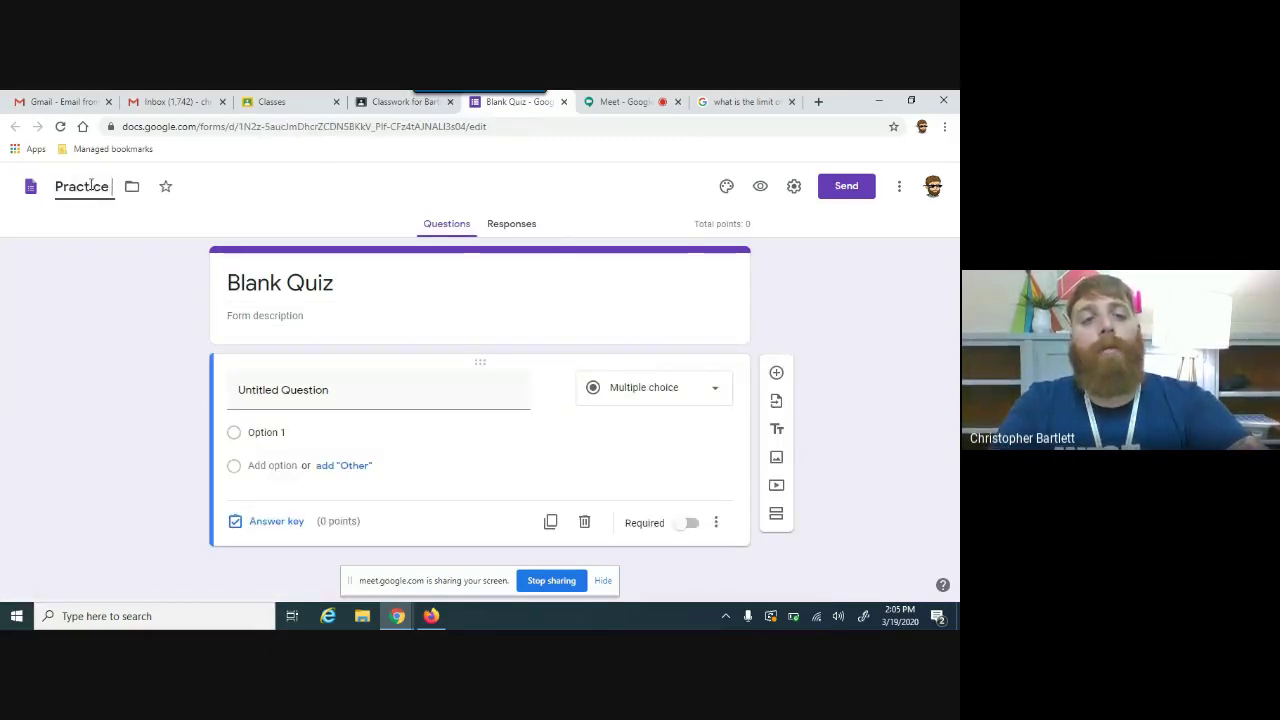
{"action": "left_click", "coordinate": [304, 390]}
{"action": "left_click", "coordinate": [641, 398]}
{"action": "left_click", "coordinate": [651, 207]}
{"action": "type", "text": "Name:"}
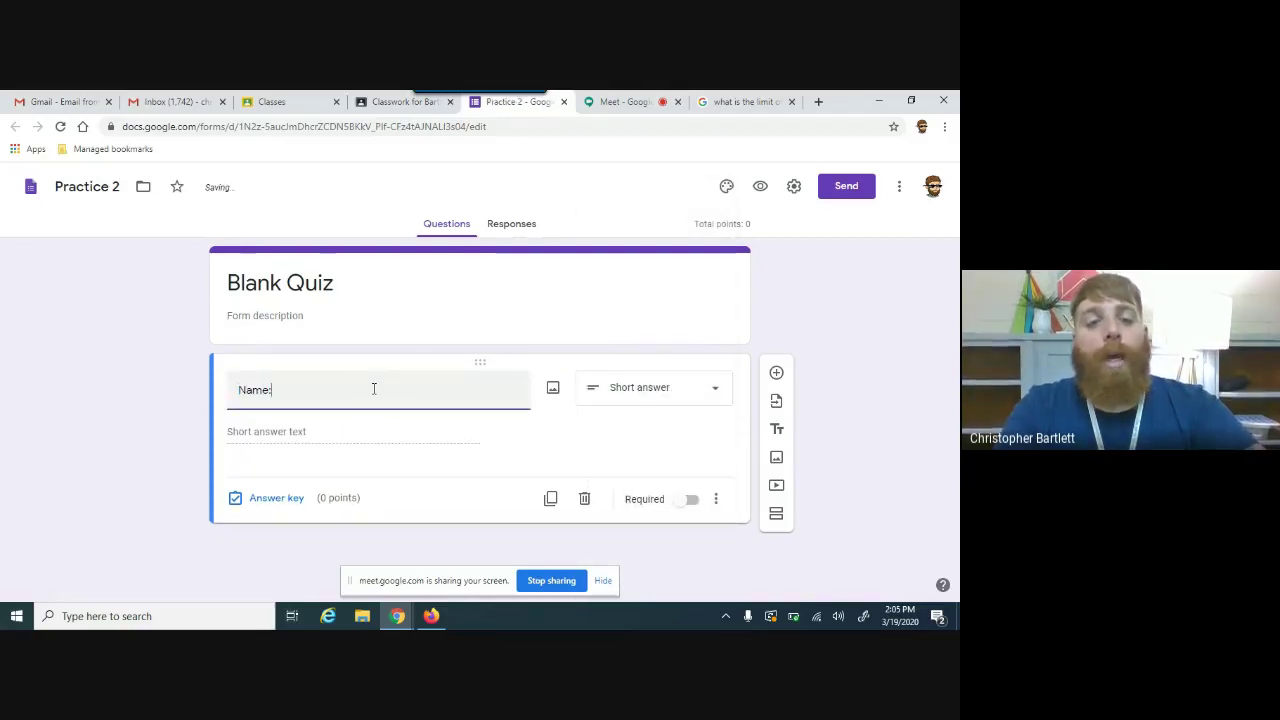
Step: Add multiple-choice 'What color is the sky?' with choices Blue, Red, Orange and Magenta
{"action": "left_click", "coordinate": [776, 380]}
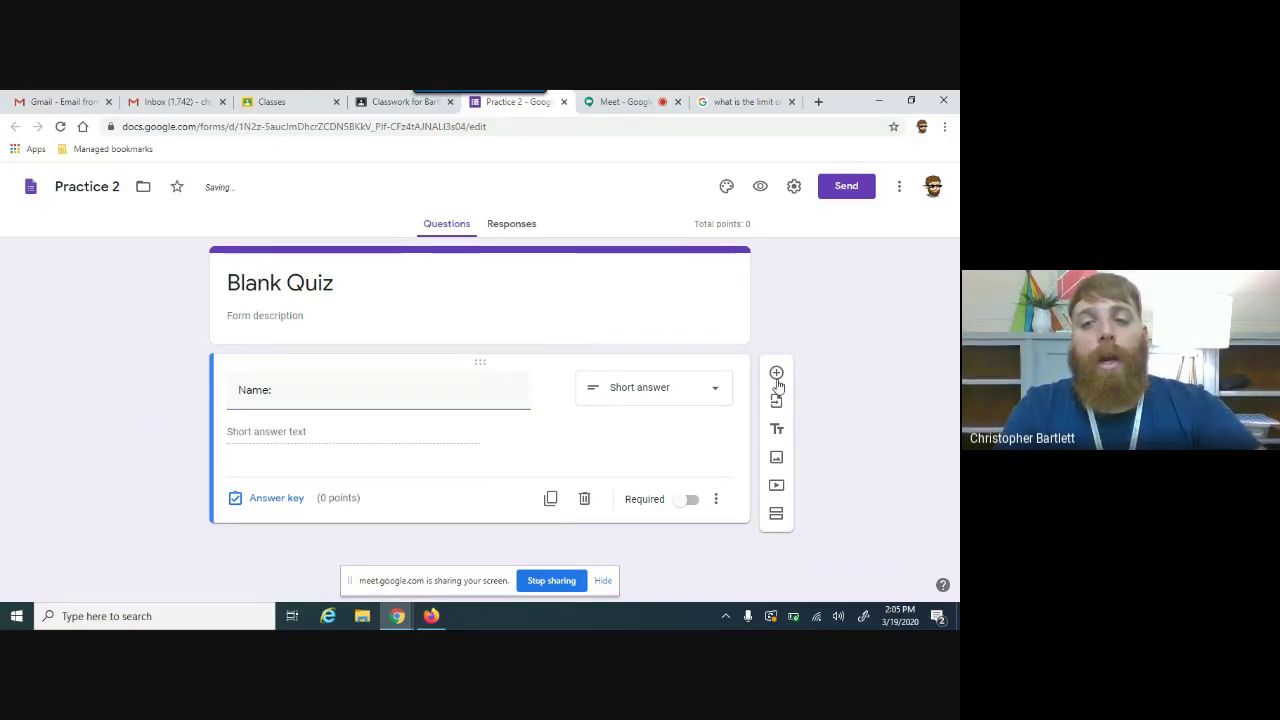
{"action": "scroll", "coordinate": [953, 470], "scroll_direction": "down", "scroll_amount": 1}
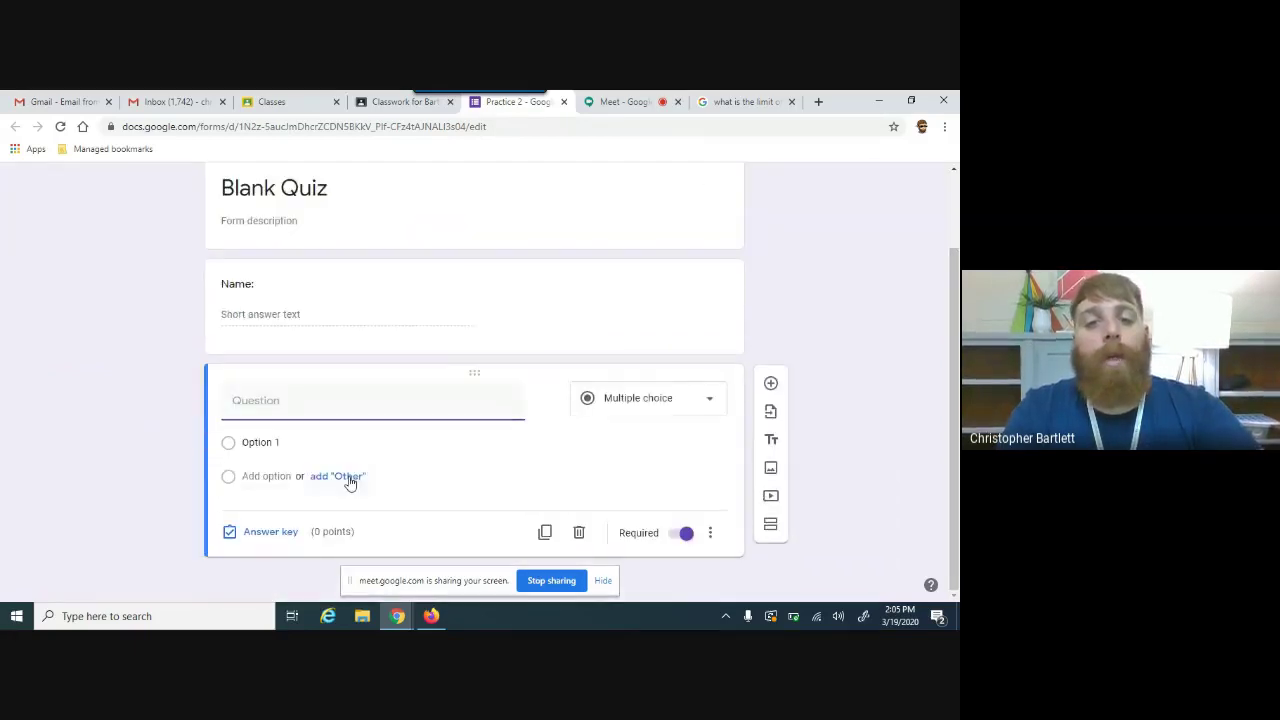
{"action": "type", "text": "What color is the sky?"}
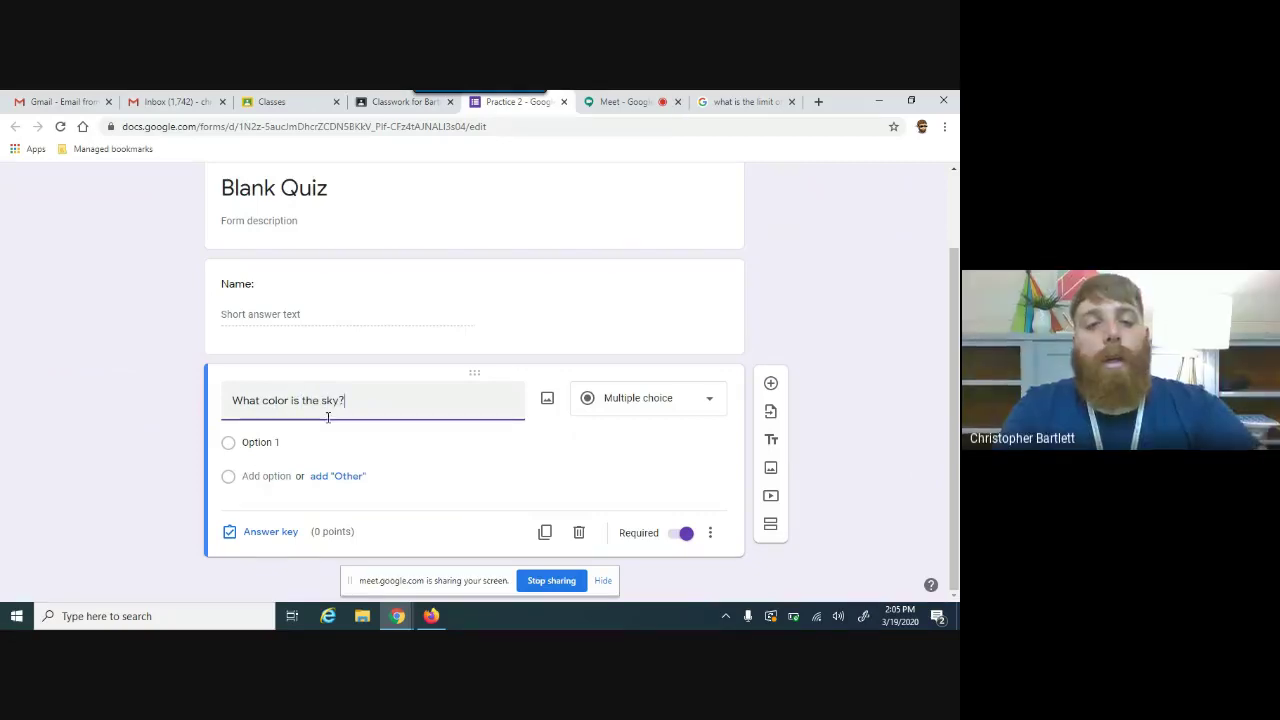
{"action": "left_click", "coordinate": [289, 438]}
{"action": "type", "text": "Blue"}
{"action": "key", "text": "Tab"}
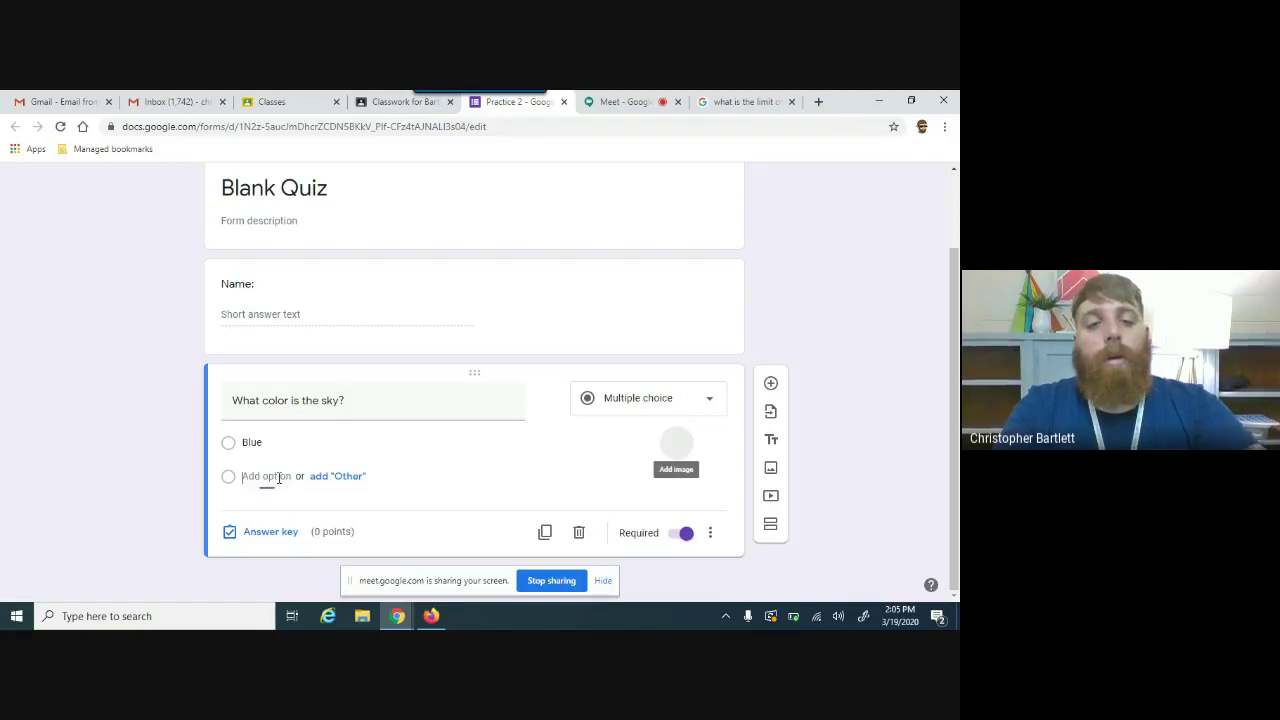
{"action": "left_click", "coordinate": [279, 476]}
{"action": "type", "text": "R"}
{"action": "left_click", "coordinate": [278, 508]}
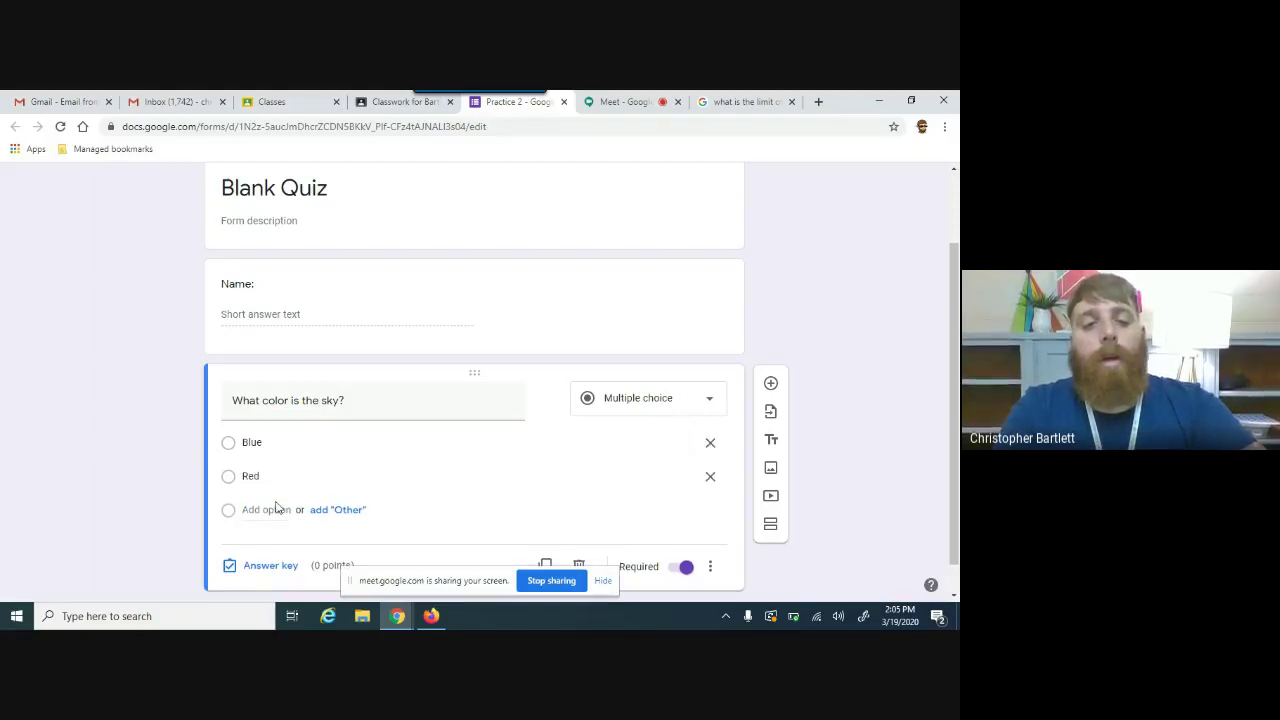
{"action": "type", "text": "Orange"}
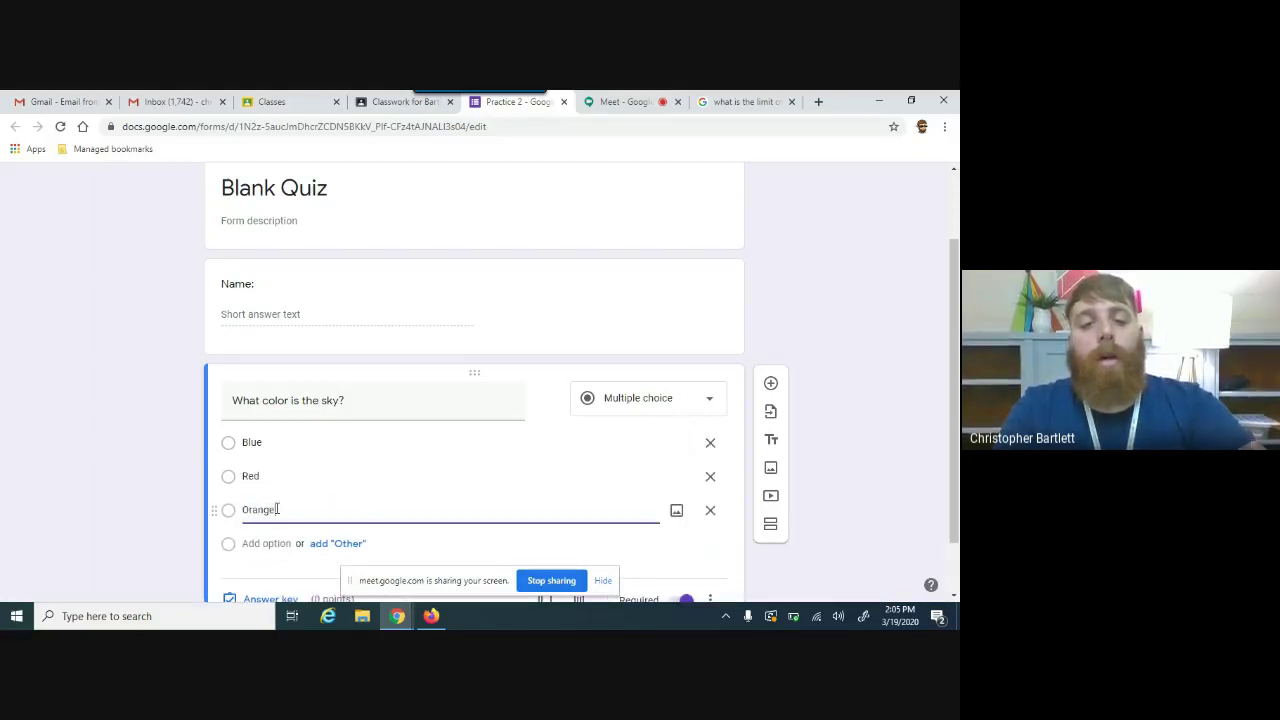
{"action": "left_click", "coordinate": [283, 545]}
{"action": "type", "text": "Magenta"}
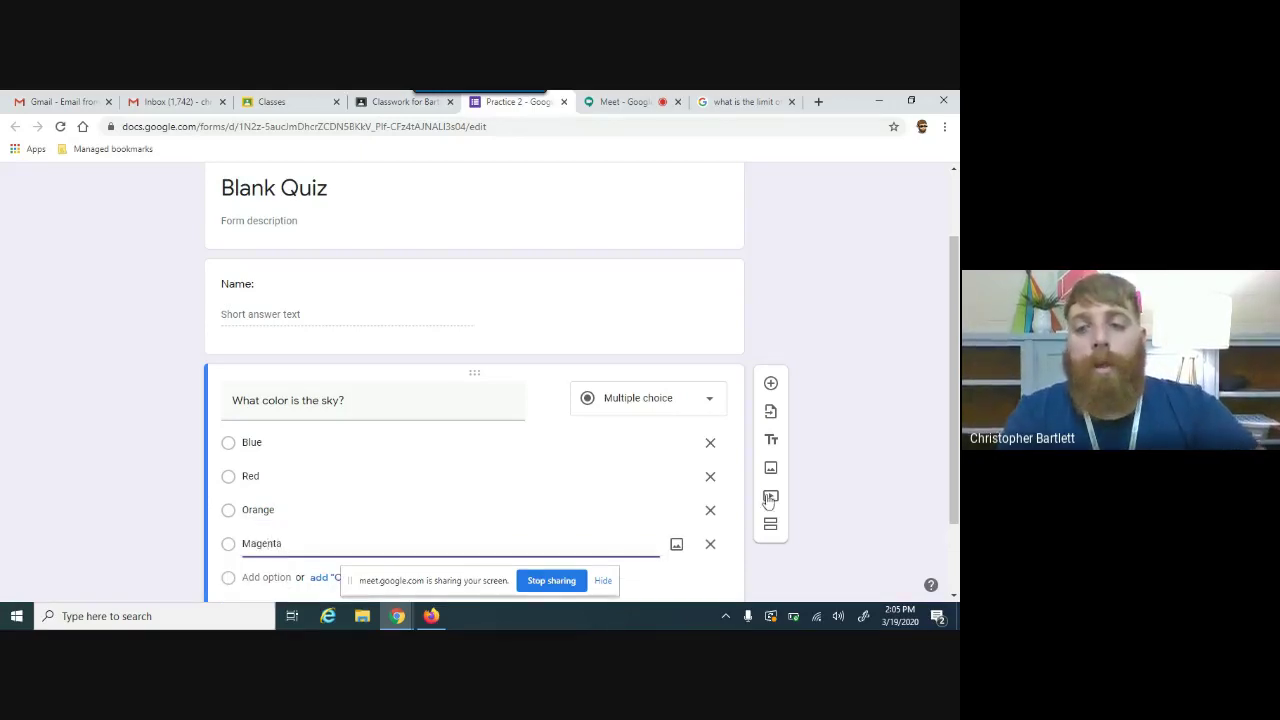
{"action": "scroll", "coordinate": [364, 577], "scroll_direction": "down", "scroll_amount": 1}
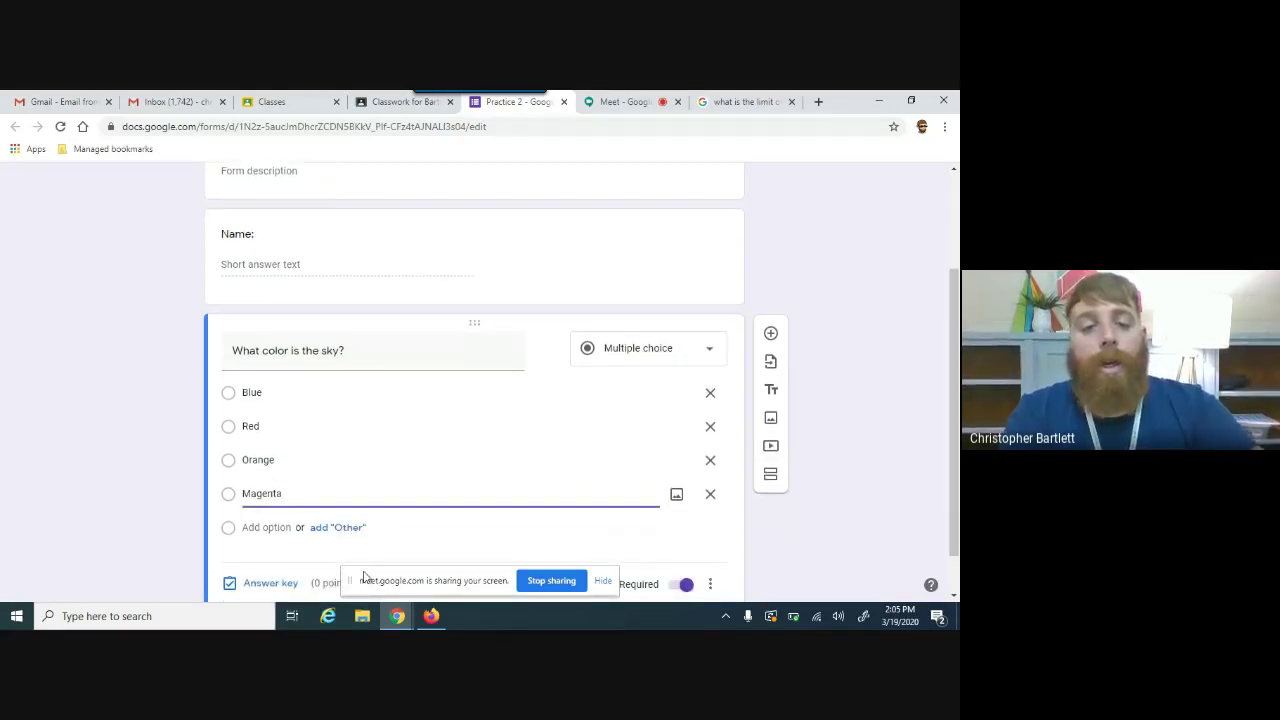
Step: Set Blue as the correct answer to the sky question in the answer key
{"action": "left_click", "coordinate": [278, 586]}
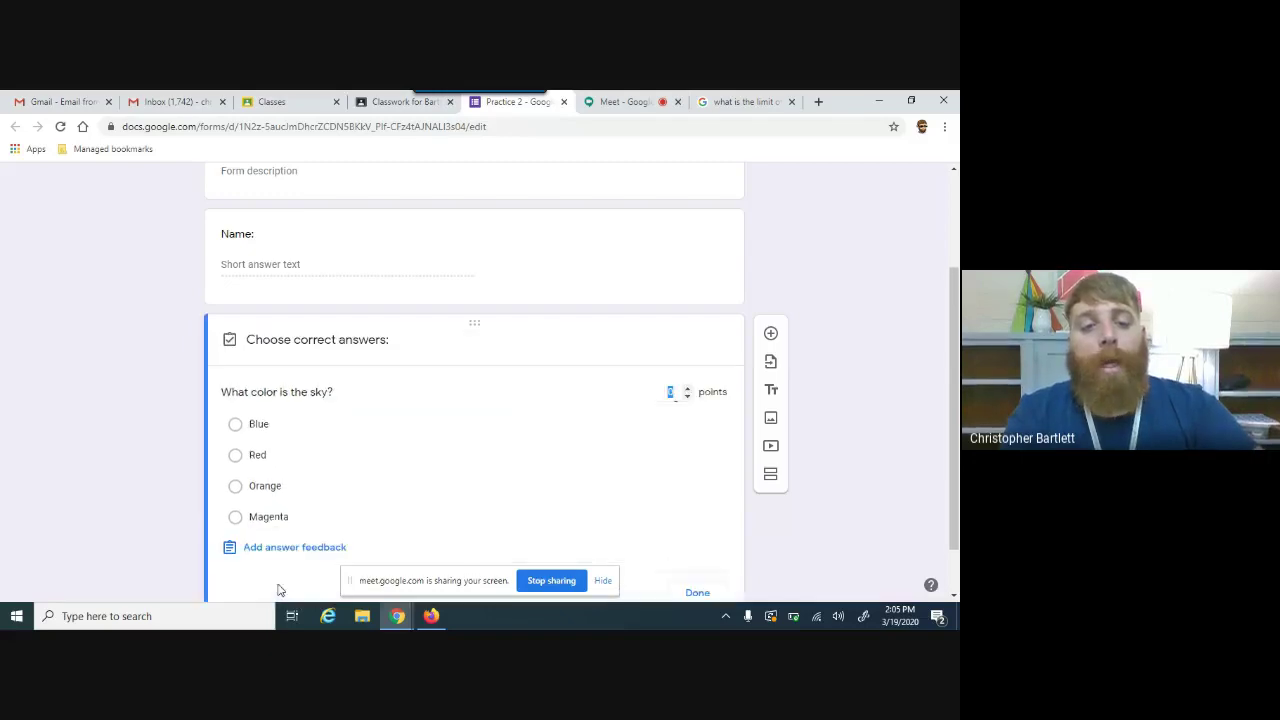
{"action": "left_click", "coordinate": [236, 425]}
{"action": "scroll", "coordinate": [595, 477], "scroll_direction": "down", "scroll_amount": 1}
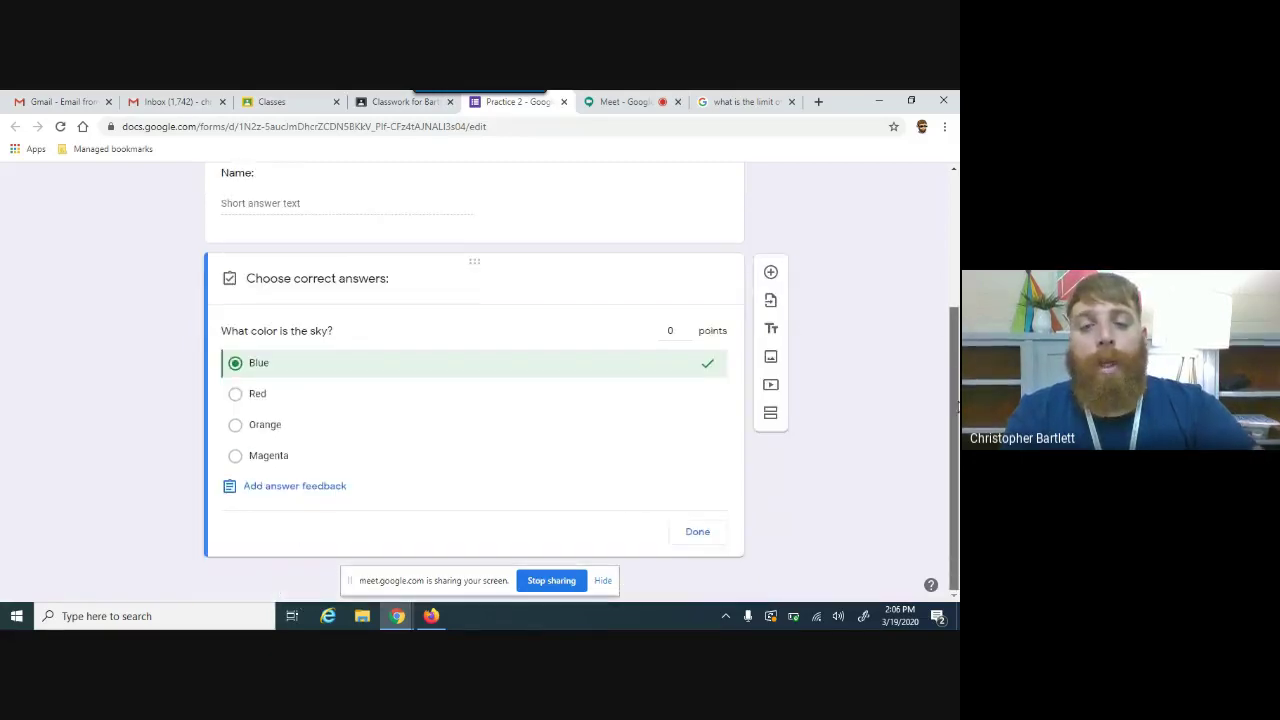
{"action": "left_click", "coordinate": [690, 531]}
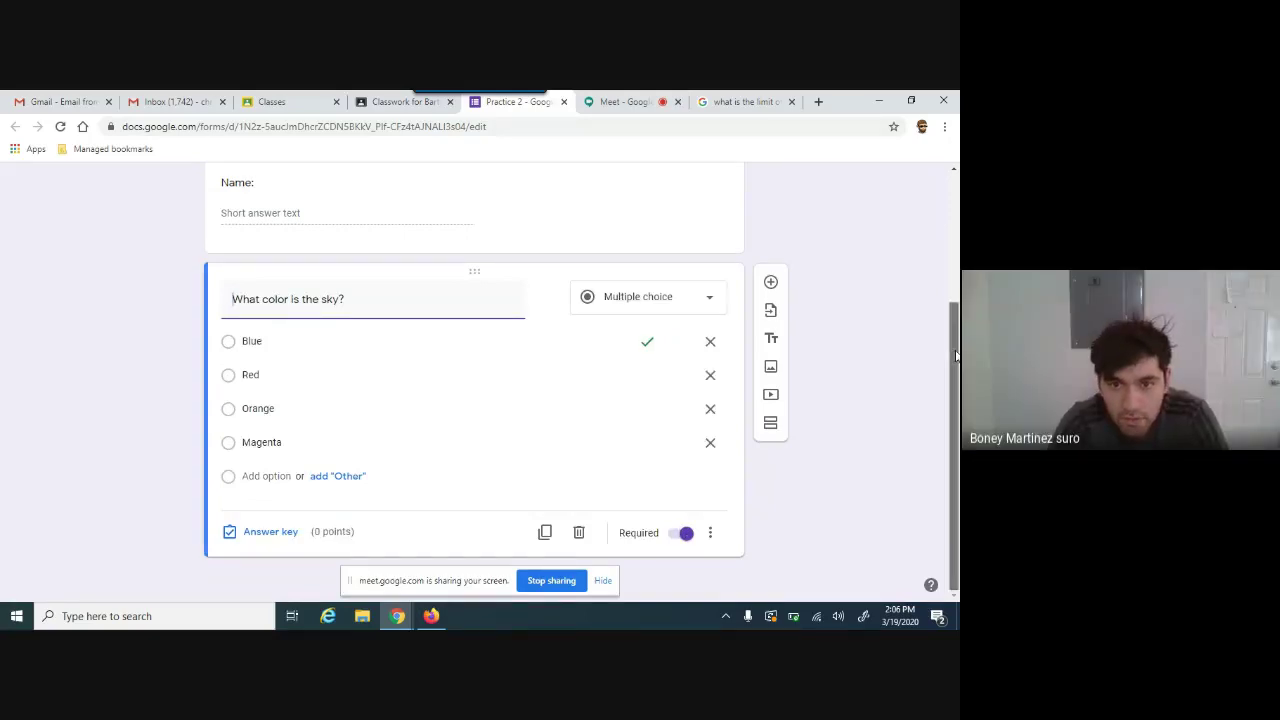
Step: Change the form theme to blue with the glowing blue light-streak header image
{"action": "scroll", "coordinate": [683, 532], "scroll_direction": "up", "scroll_amount": 4}
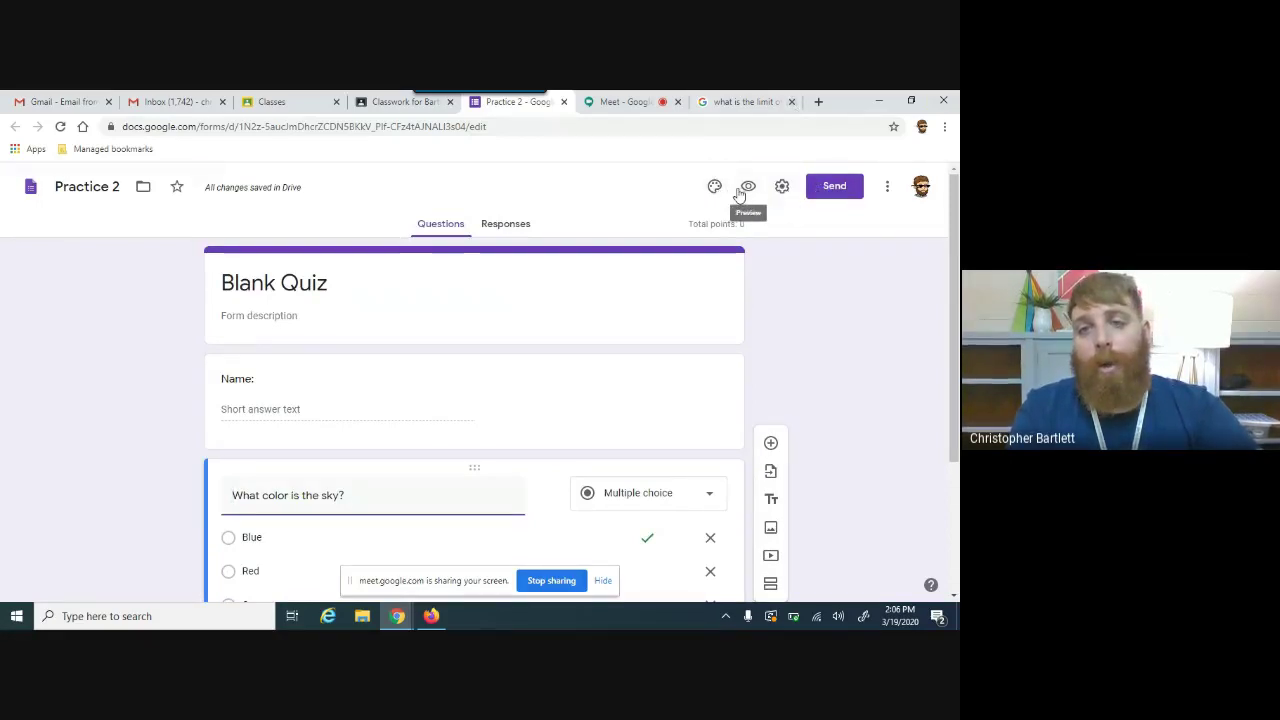
{"action": "left_click", "coordinate": [715, 190]}
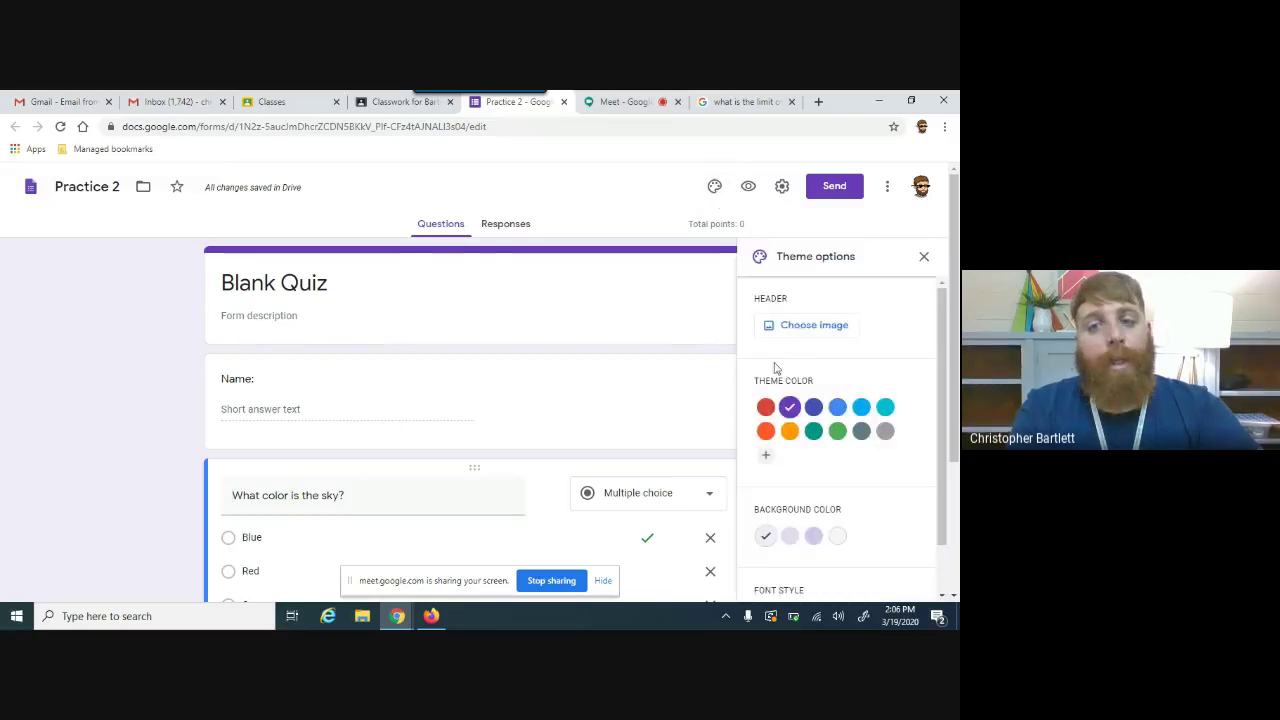
{"action": "left_click", "coordinate": [837, 407]}
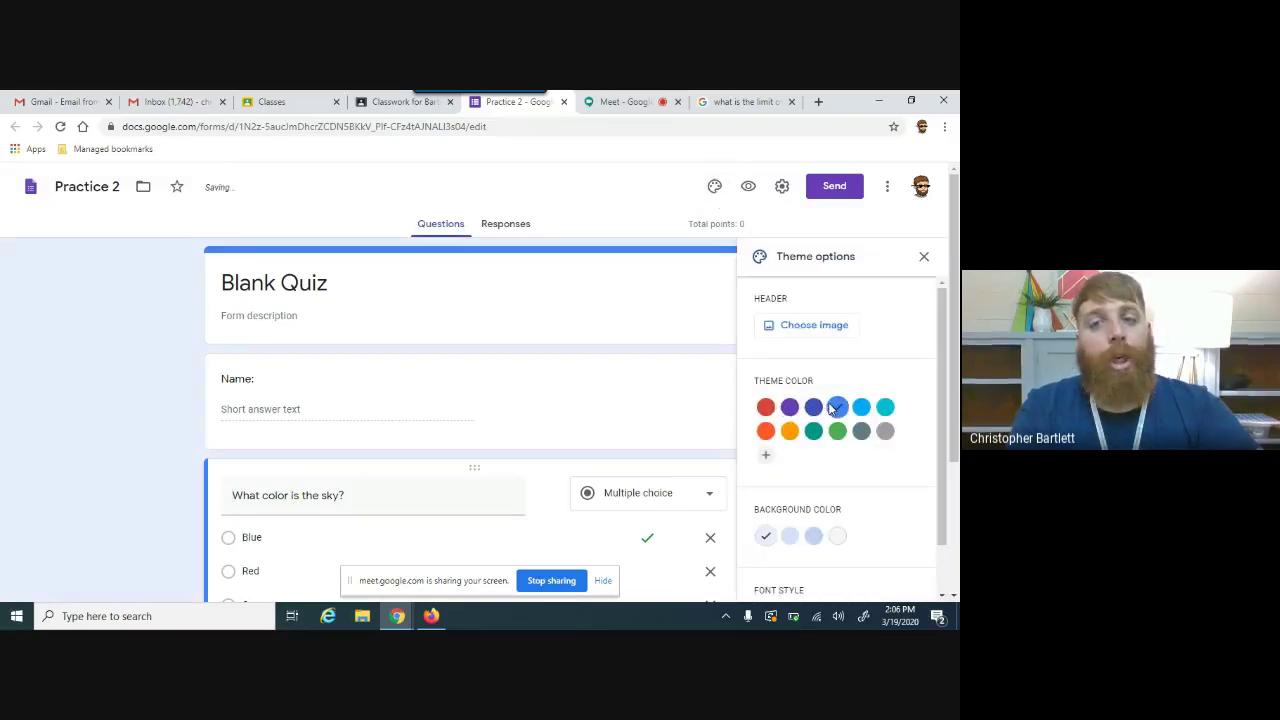
{"action": "left_click", "coordinate": [810, 325]}
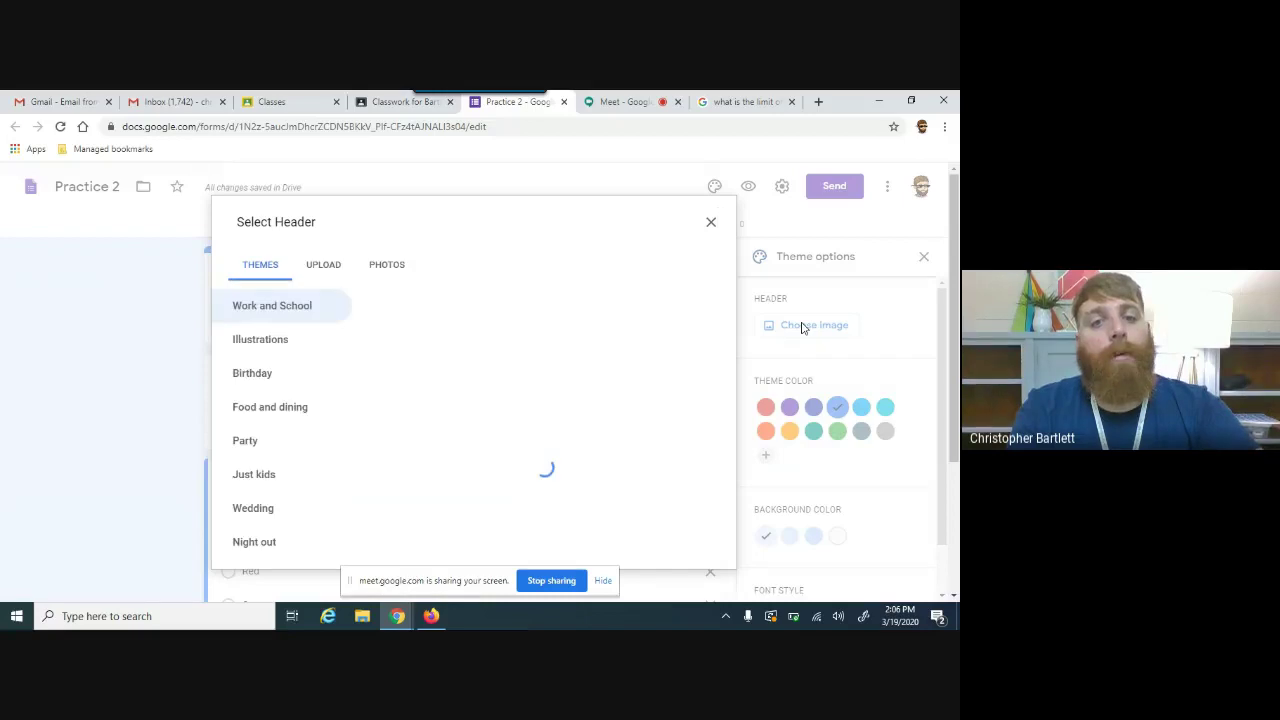
{"action": "left_click", "coordinate": [500, 330]}
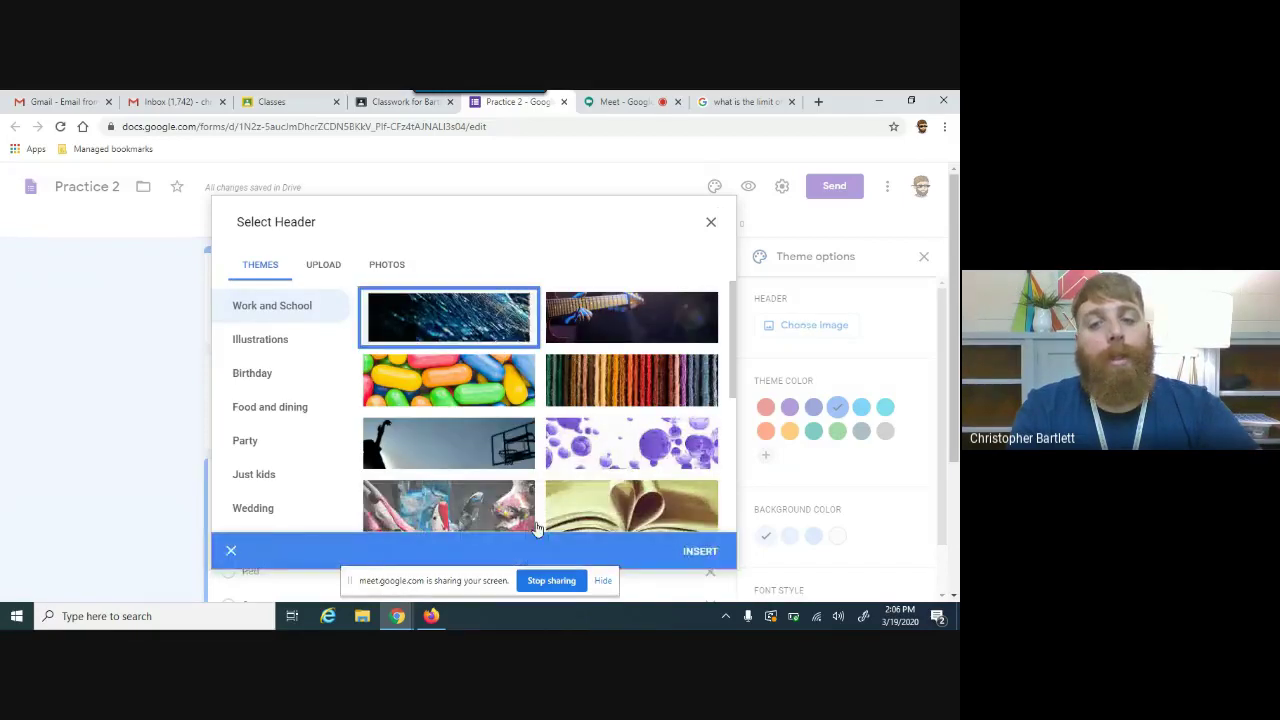
{"action": "left_click", "coordinate": [700, 551]}
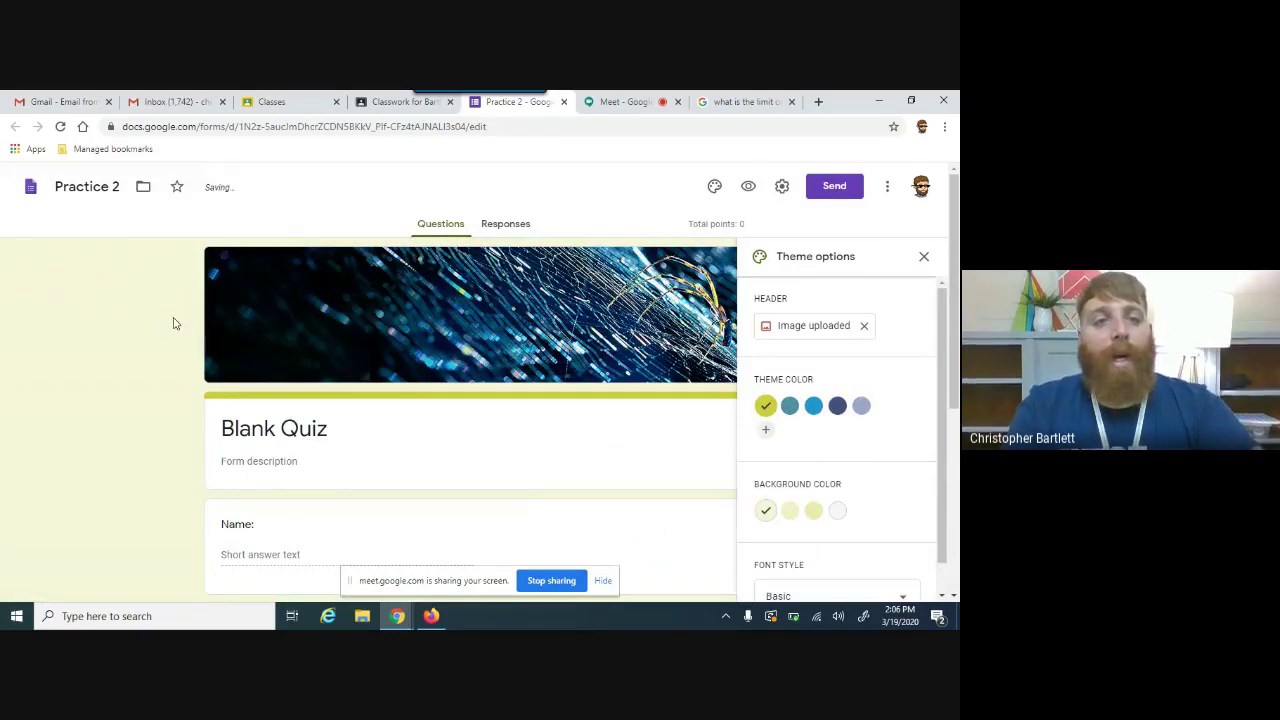
{"action": "left_click", "coordinate": [923, 256]}
Step: Title the Classroom assignment 'Practice Quiz Pt. 2'
{"action": "left_click", "coordinate": [405, 103]}
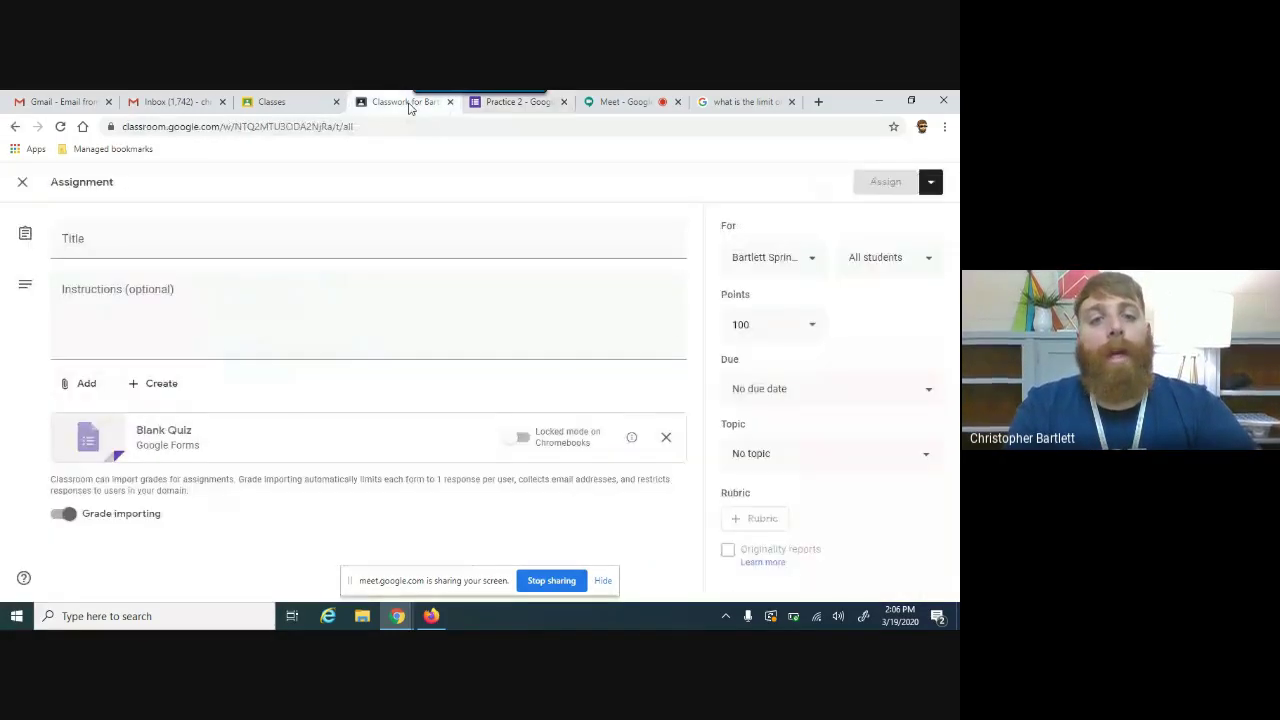
{"action": "left_click", "coordinate": [154, 237]}
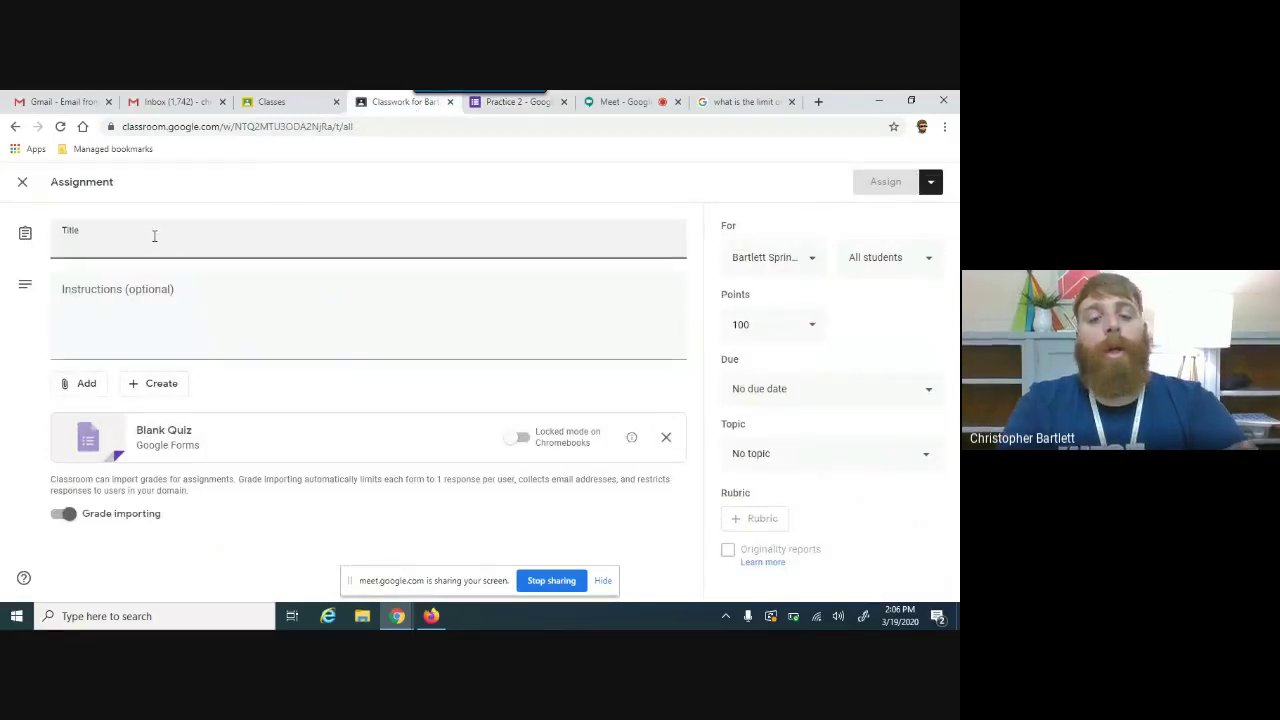
{"action": "type", "text": "Pracx"}
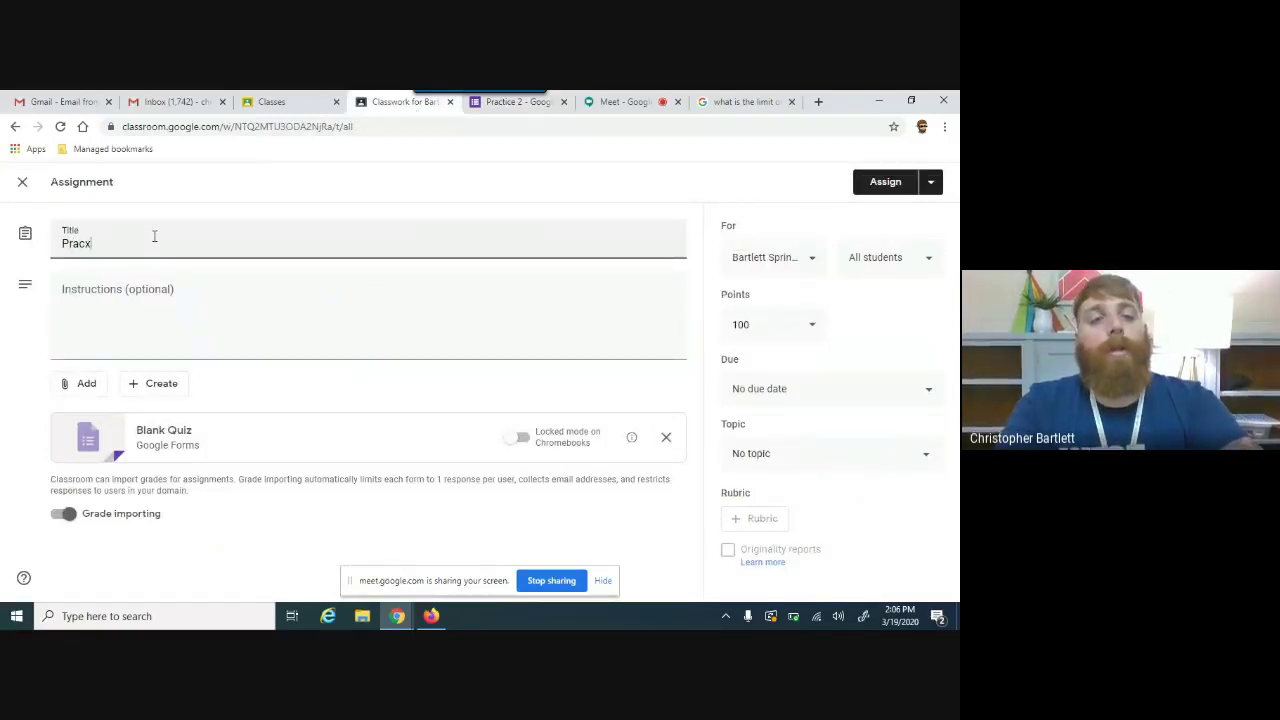
{"action": "key", "text": "BackSpace"}
{"action": "type", "text": "tic"}
{"action": "key", "text": "shift+Tab"}
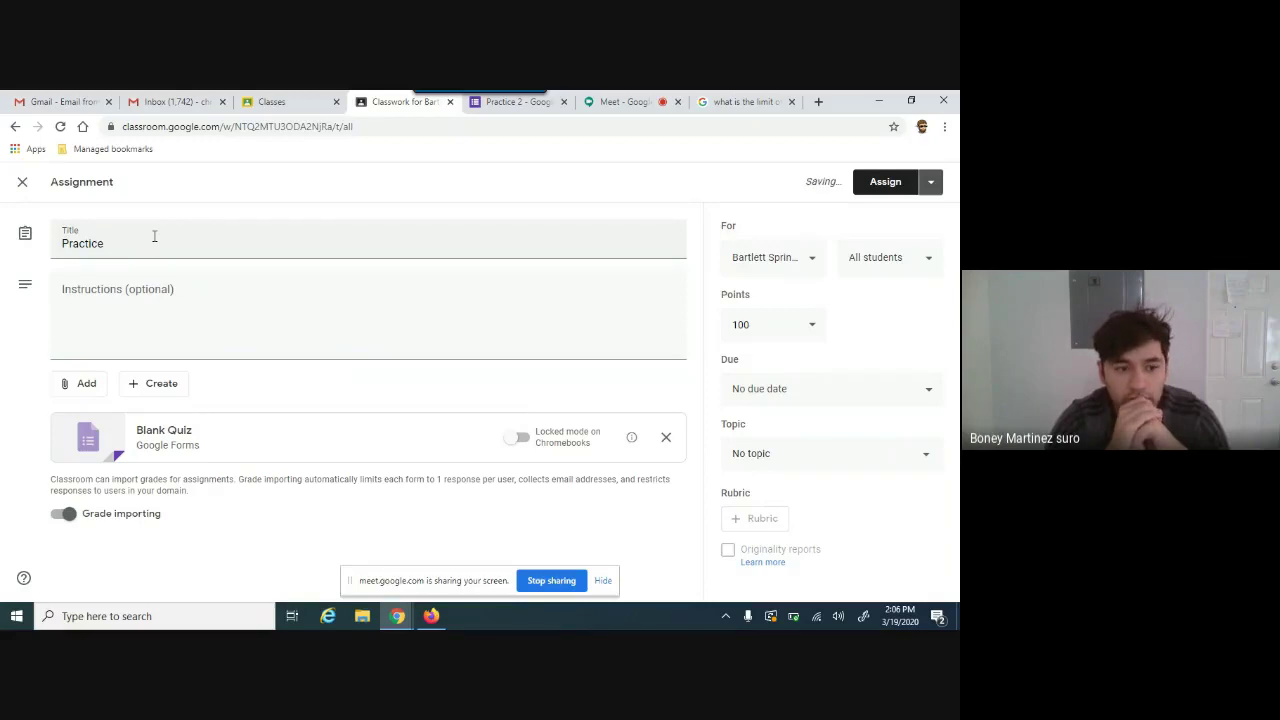
{"action": "left_click", "coordinate": [152, 242]}
{"action": "type", "text": "Quiz Pt"}
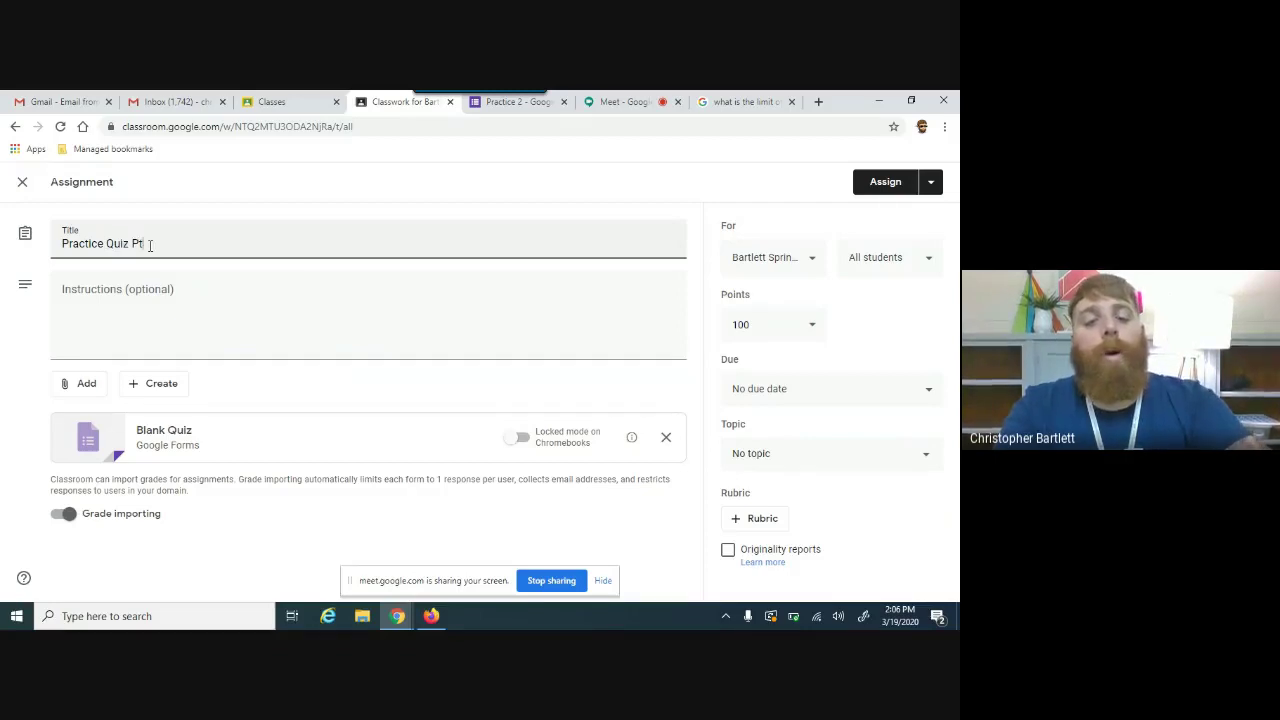
{"action": "type", "text": ". 2"}
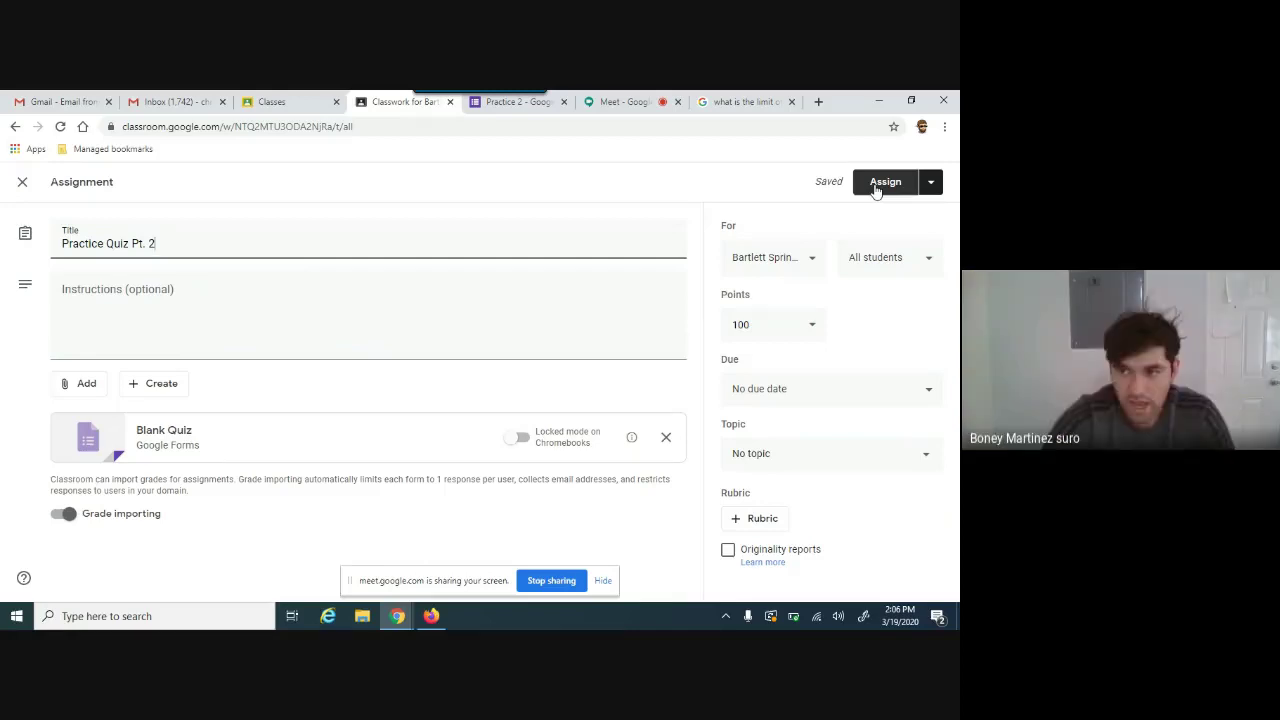
Step: File it under the Figurative Language topic and assign it
{"action": "left_click", "coordinate": [837, 452]}
{"action": "left_click", "coordinate": [785, 462]}
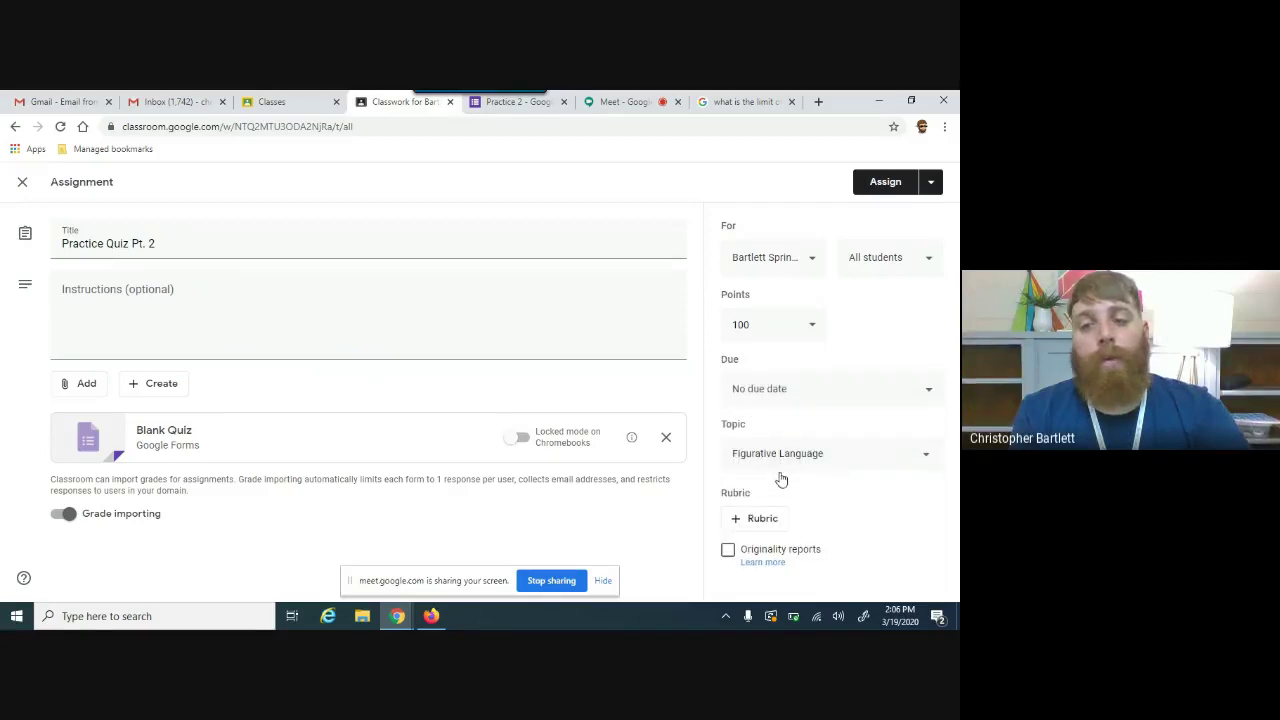
{"action": "left_click", "coordinate": [870, 190]}
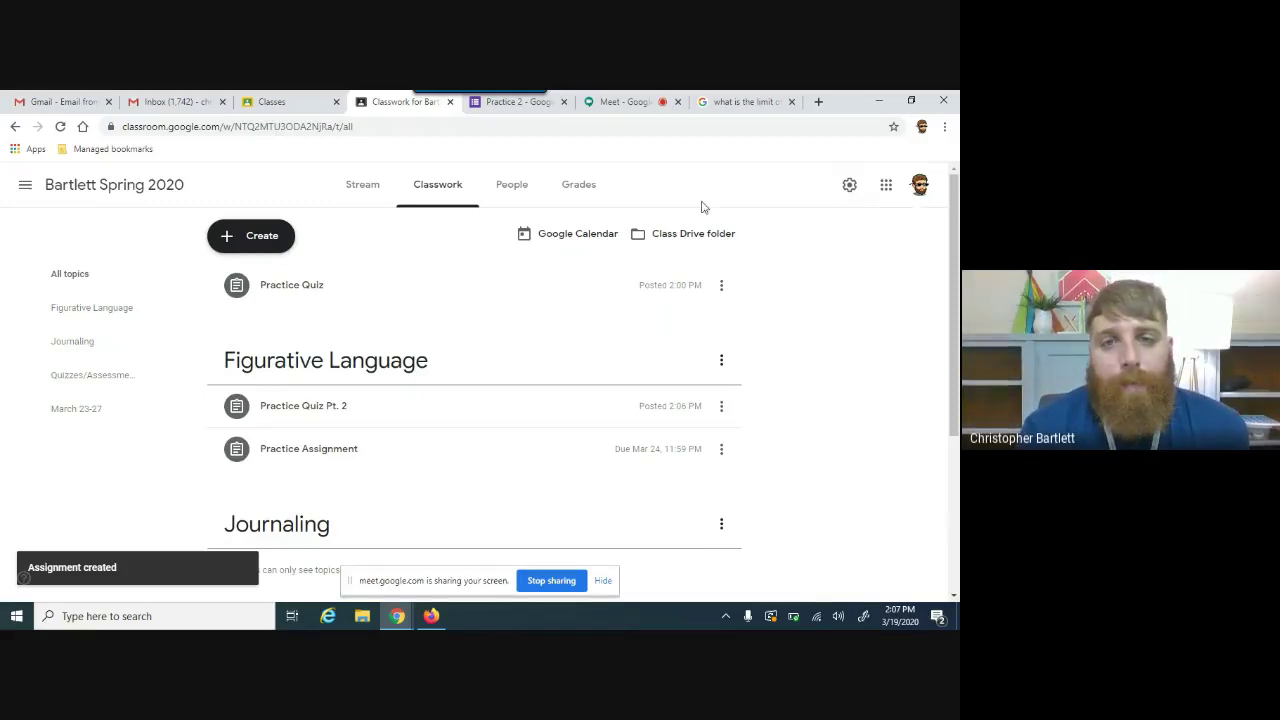
{"action": "left_click", "coordinate": [600, 105]}
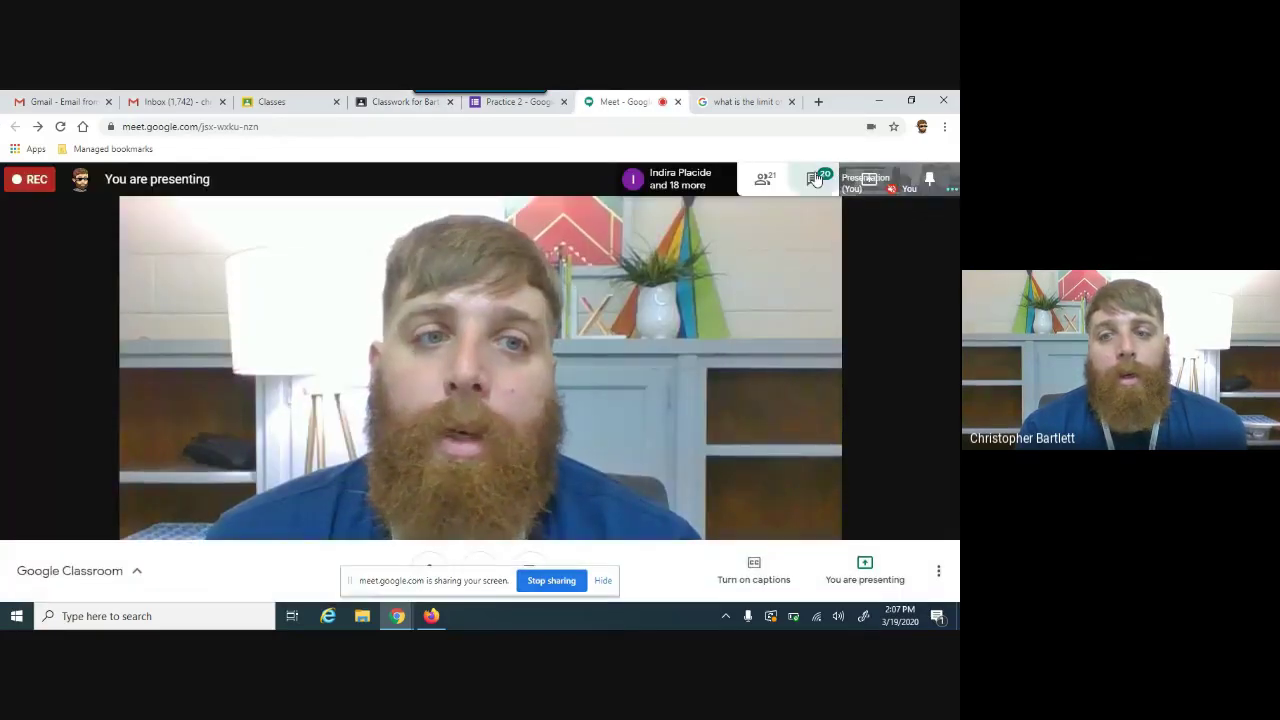
{"action": "left_click", "coordinate": [814, 180]}
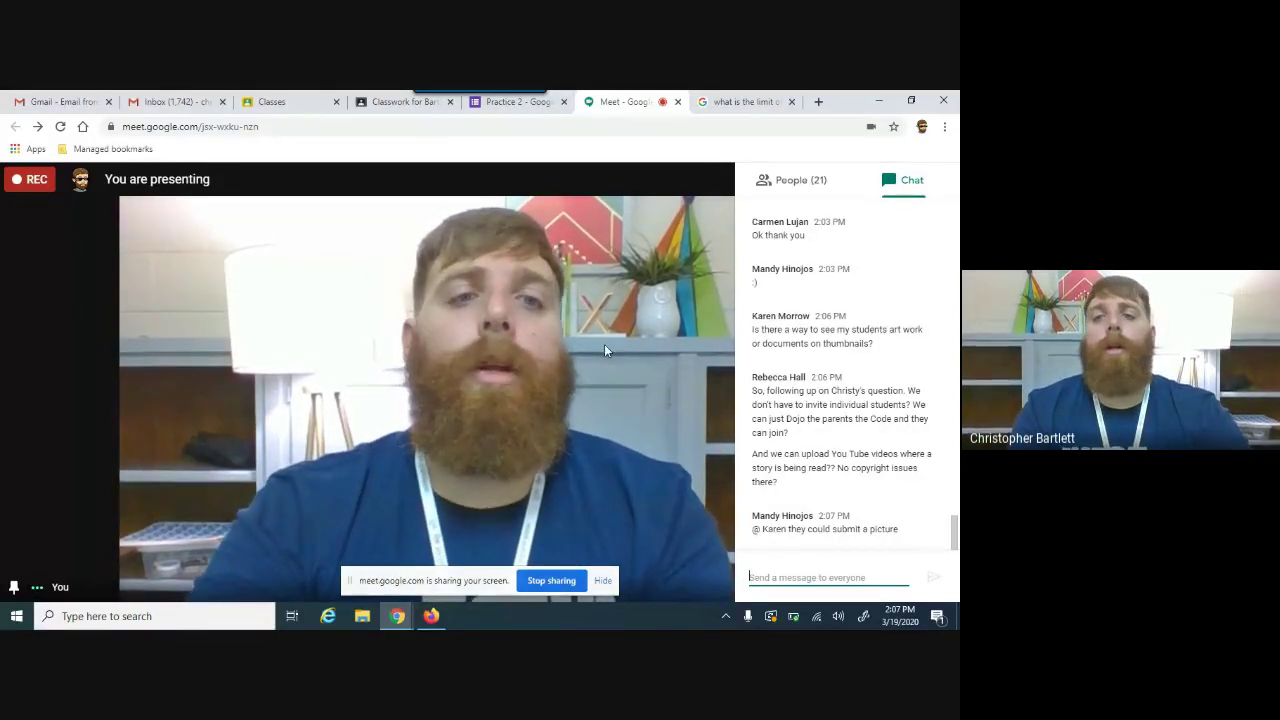
{"action": "left_click", "coordinate": [798, 188]}
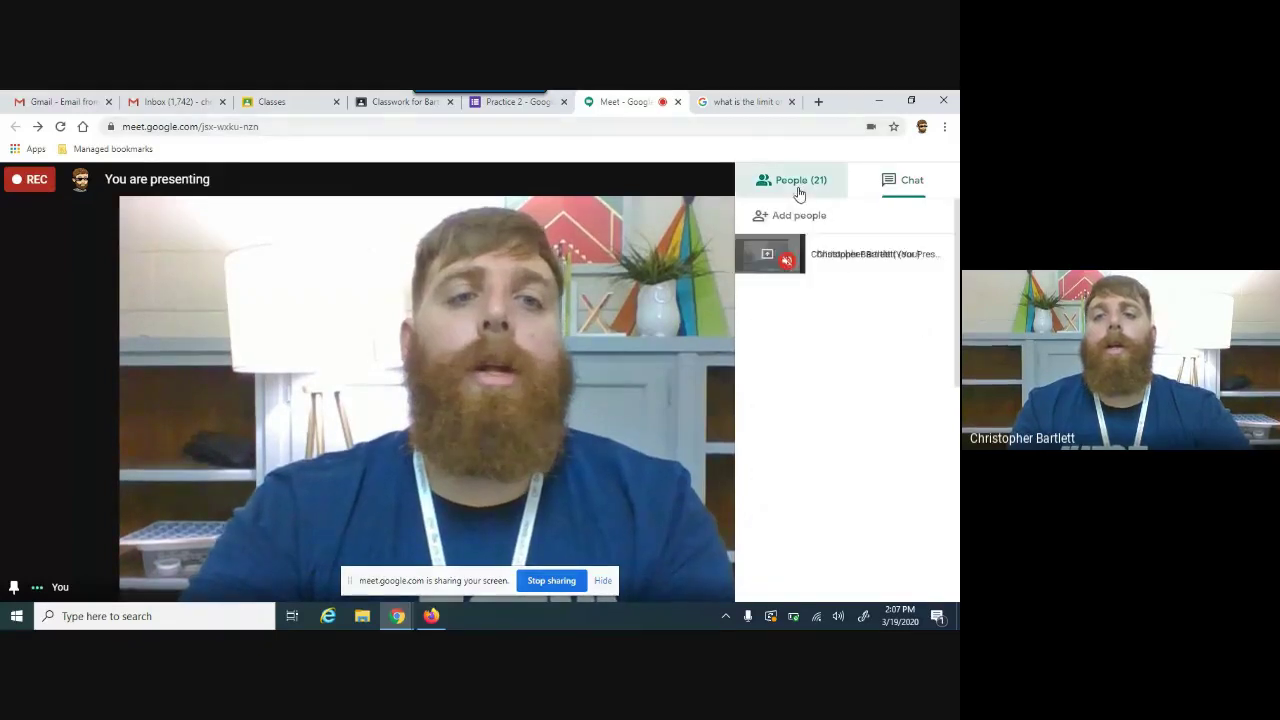
{"action": "left_click", "coordinate": [658, 206]}
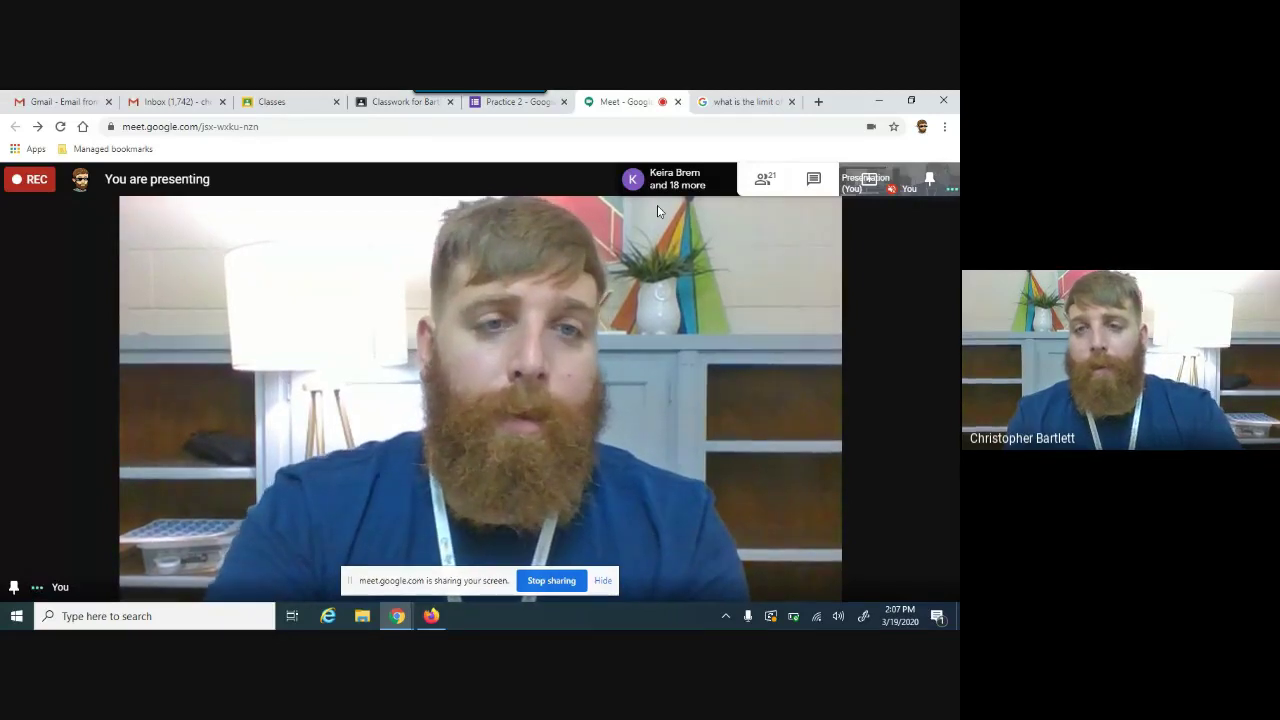
{"action": "left_click", "coordinate": [397, 101]}
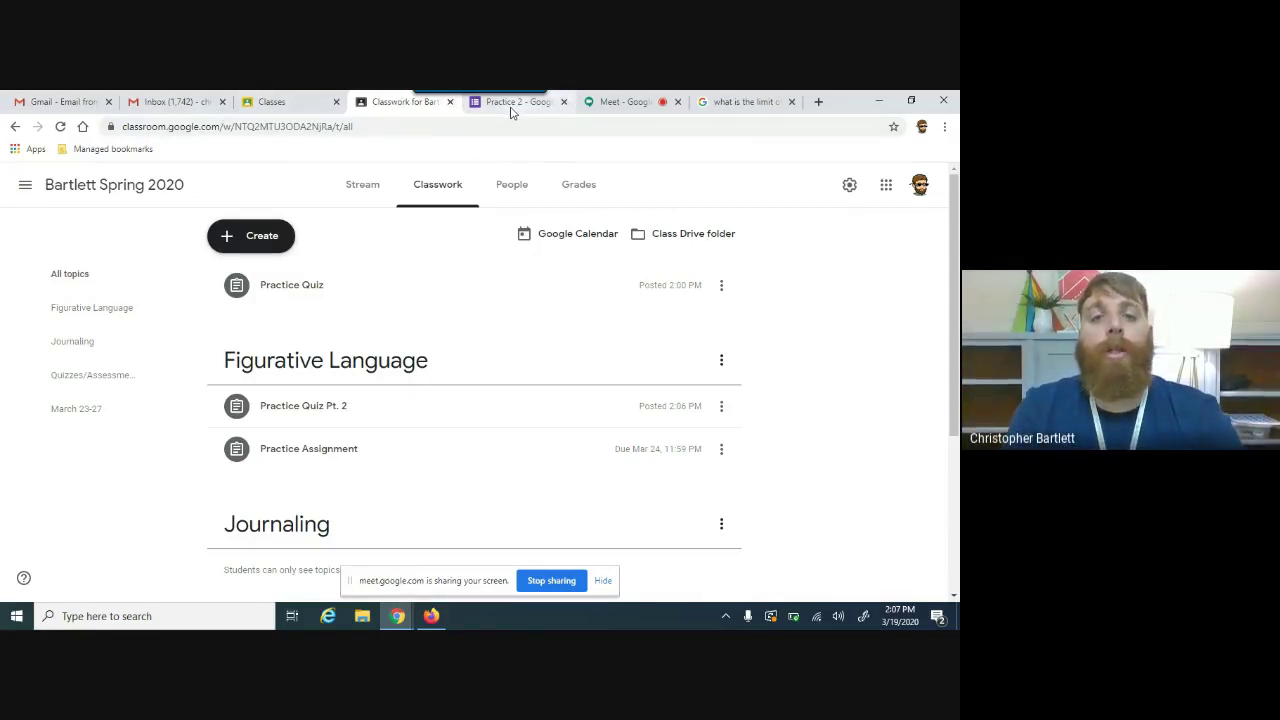
Step: Expand the Practice Quiz Pt. 2 post on Classwork and open its Blank Quiz attachment
{"action": "left_click", "coordinate": [511, 104]}
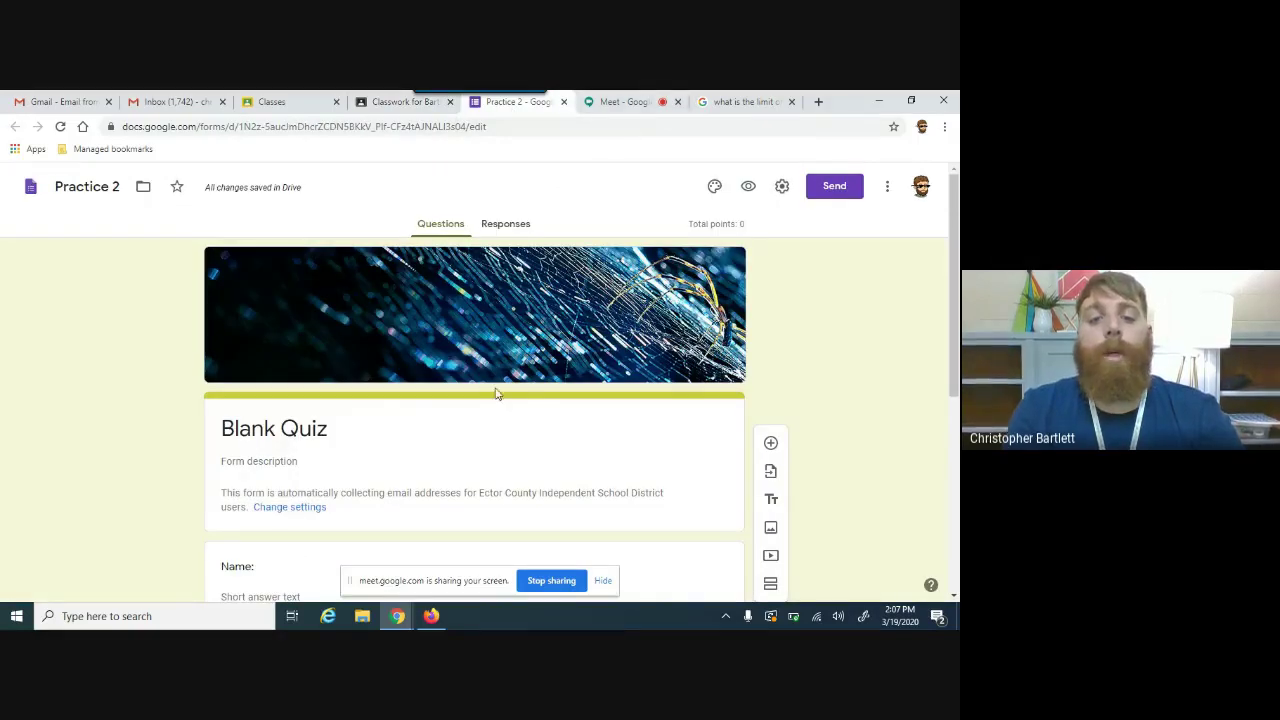
{"action": "left_click", "coordinate": [431, 614]}
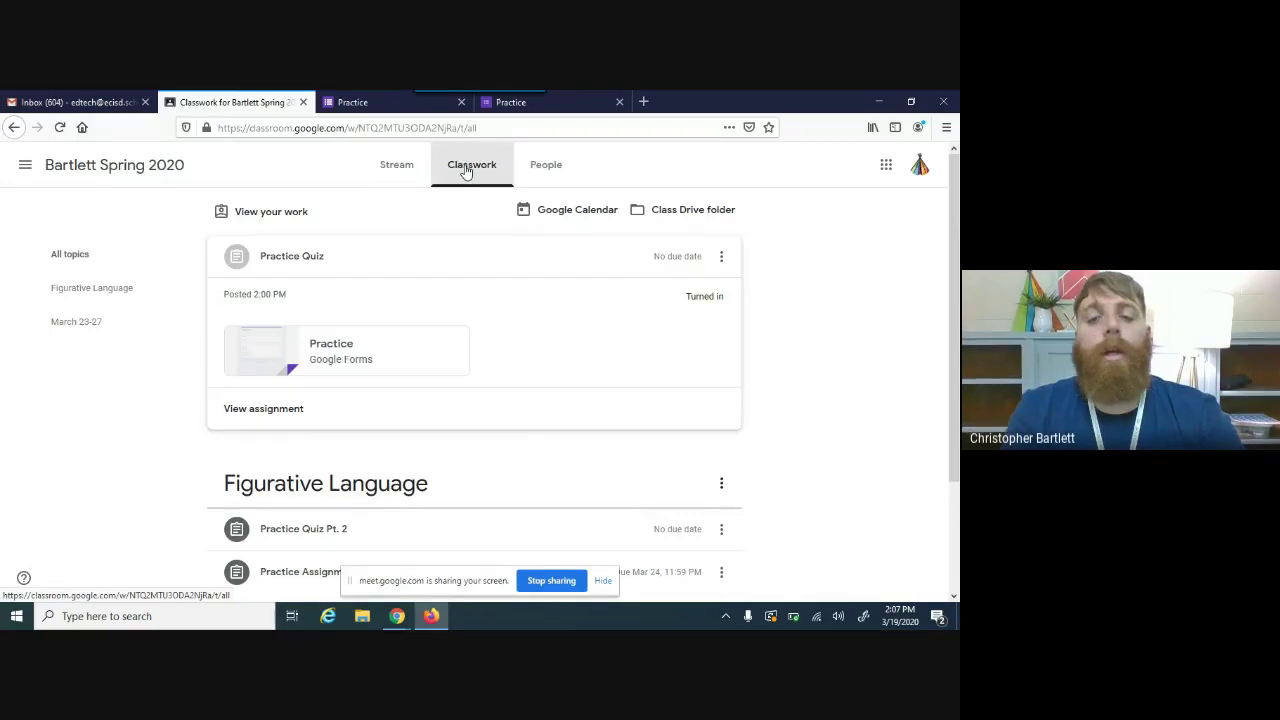
{"action": "scroll", "coordinate": [260, 385], "scroll_direction": "down", "scroll_amount": 2}
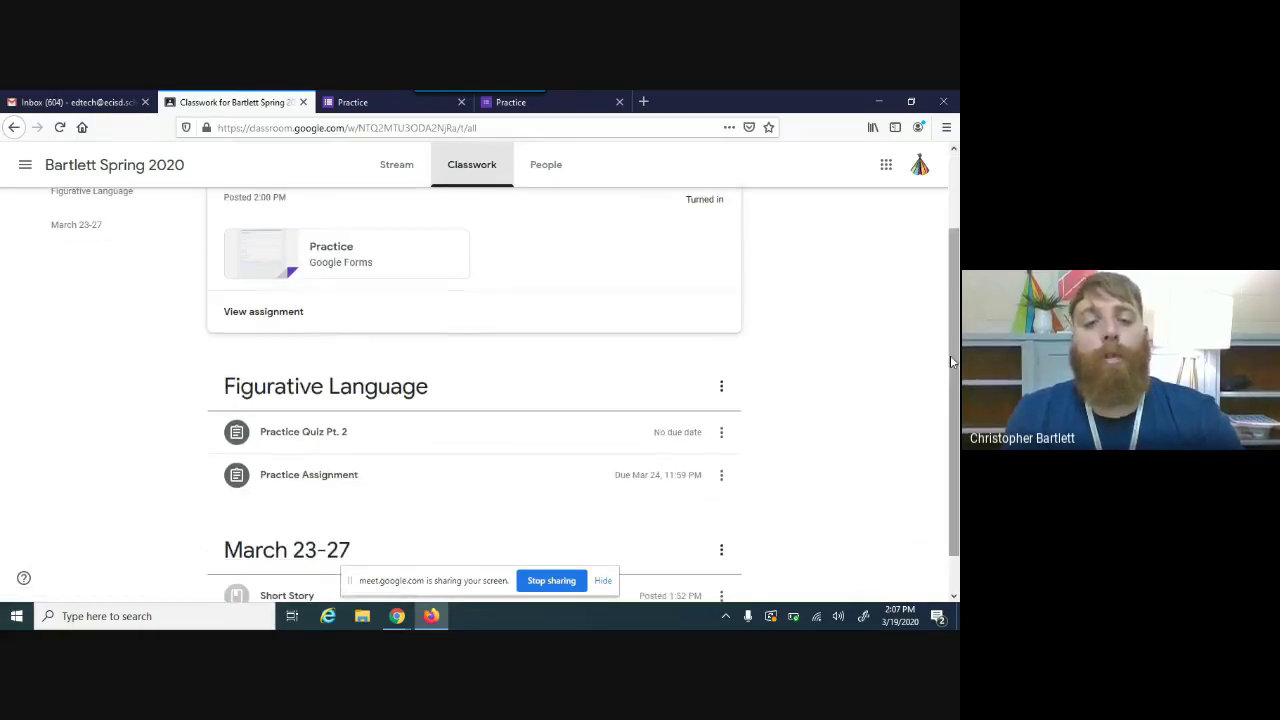
{"action": "left_click", "coordinate": [314, 433]}
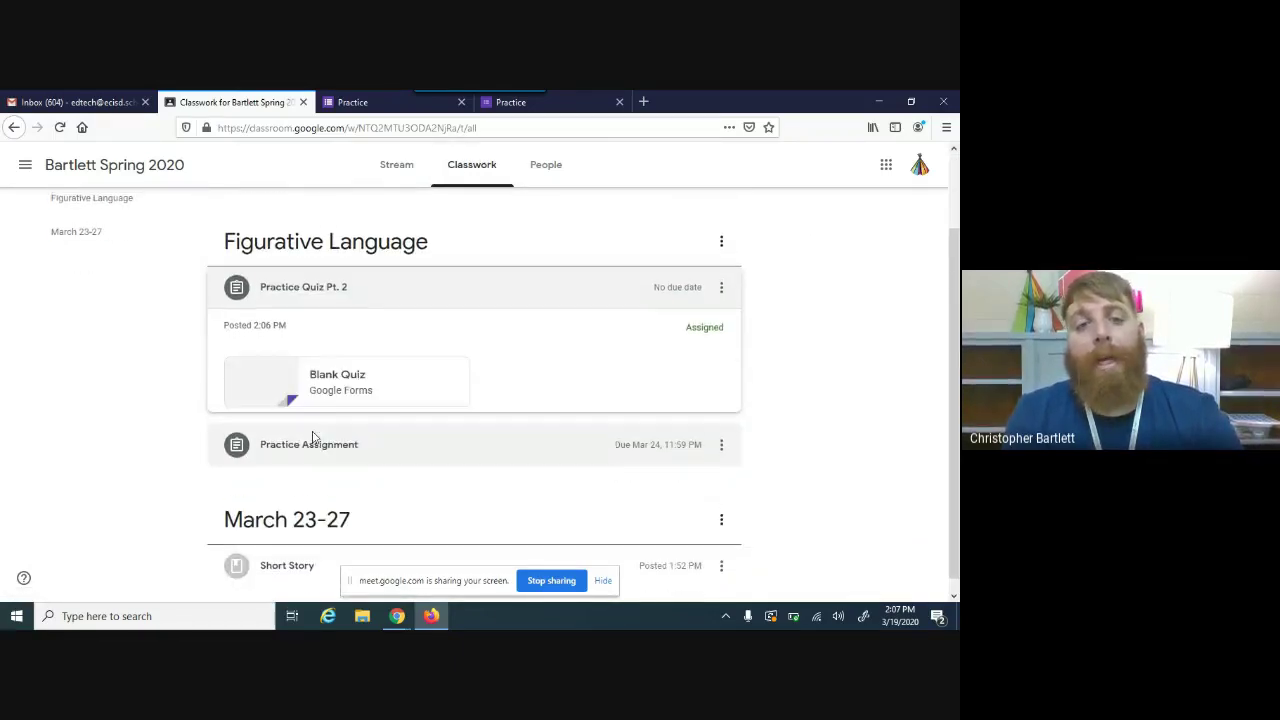
{"action": "left_click", "coordinate": [327, 380]}
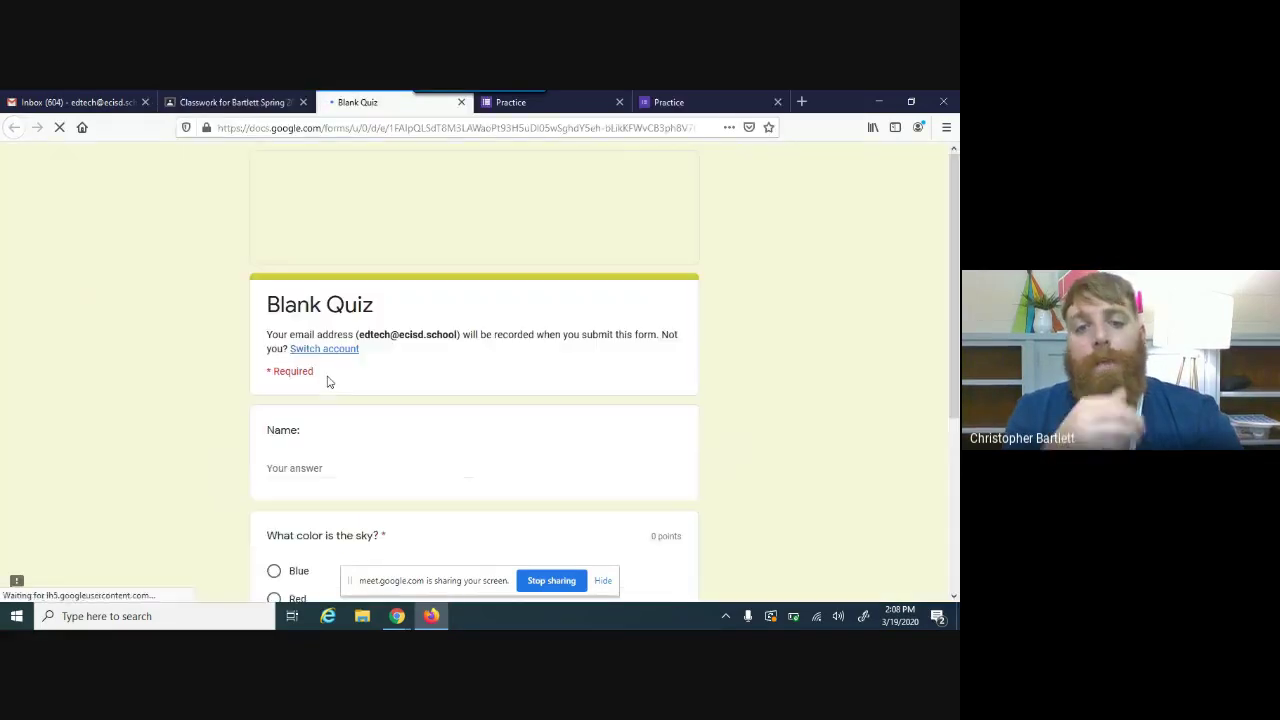
Step: Enter the student's name, answer Red for the sky question, and submit
{"action": "left_click", "coordinate": [300, 470]}
{"action": "scroll", "coordinate": [957, 468], "scroll_direction": "down", "scroll_amount": 3}
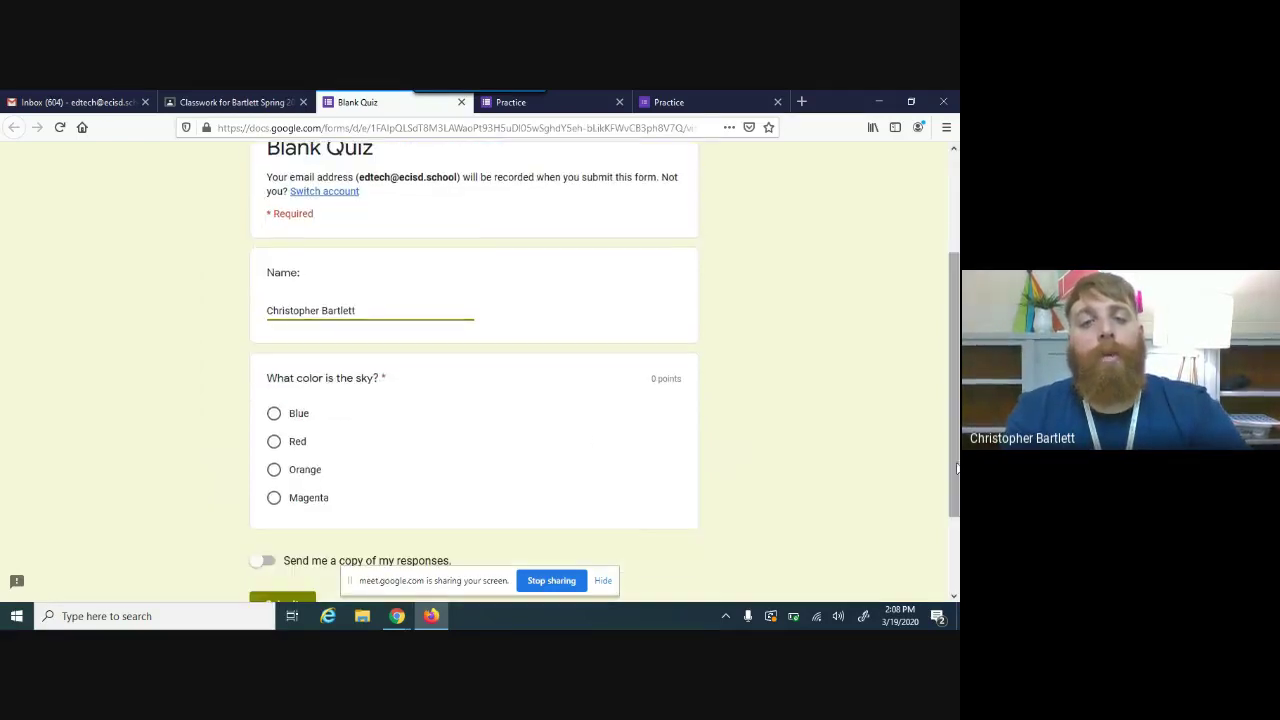
{"action": "left_click", "coordinate": [274, 442]}
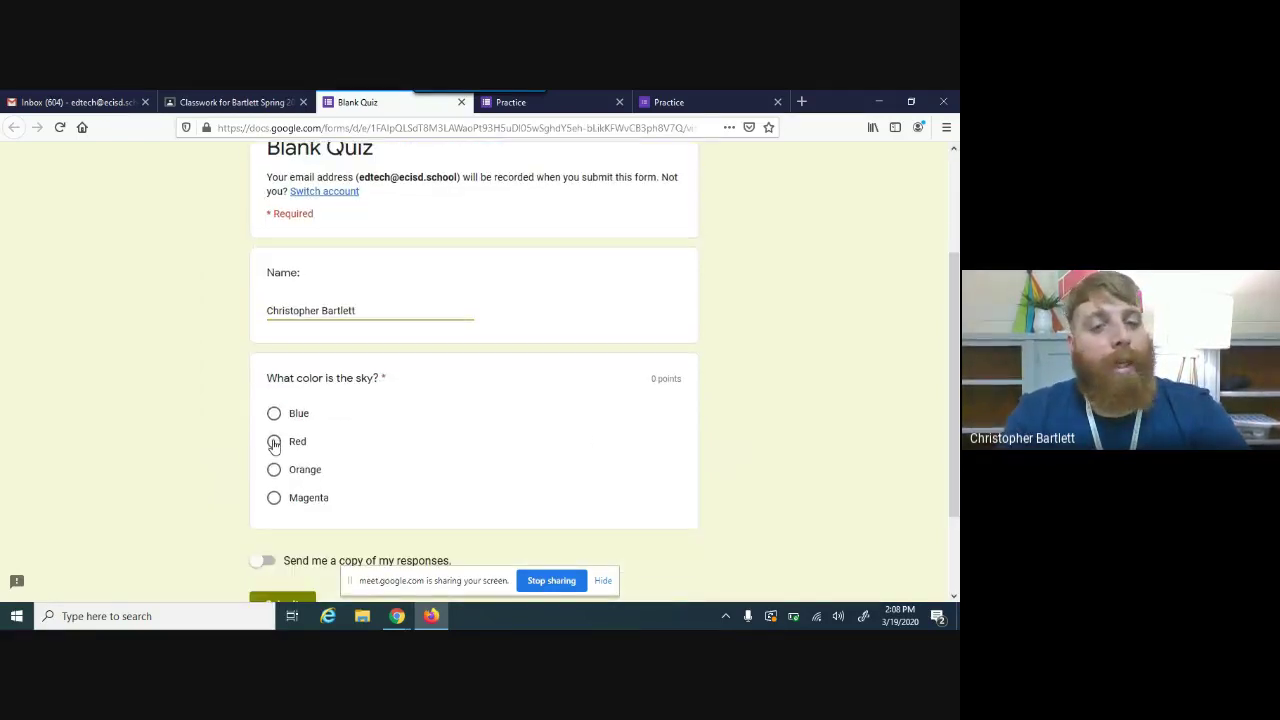
{"action": "scroll", "coordinate": [309, 527], "scroll_direction": "down", "scroll_amount": 2}
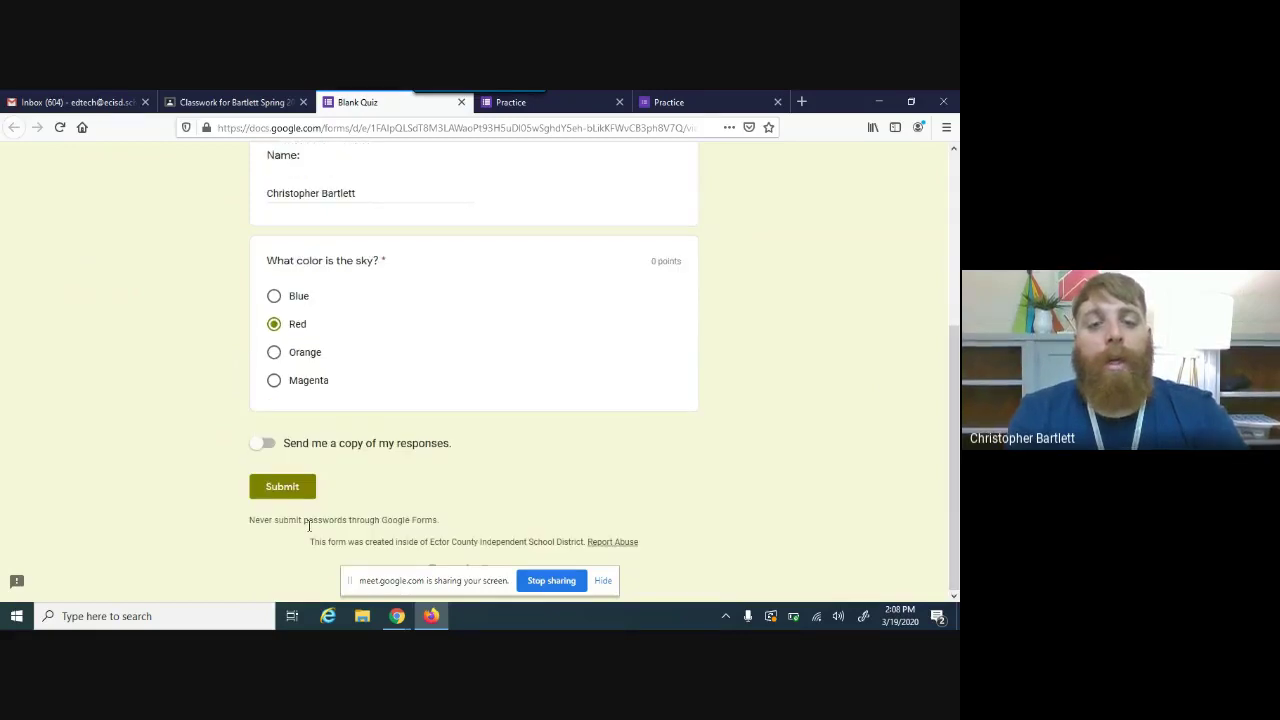
{"action": "left_click", "coordinate": [276, 496]}
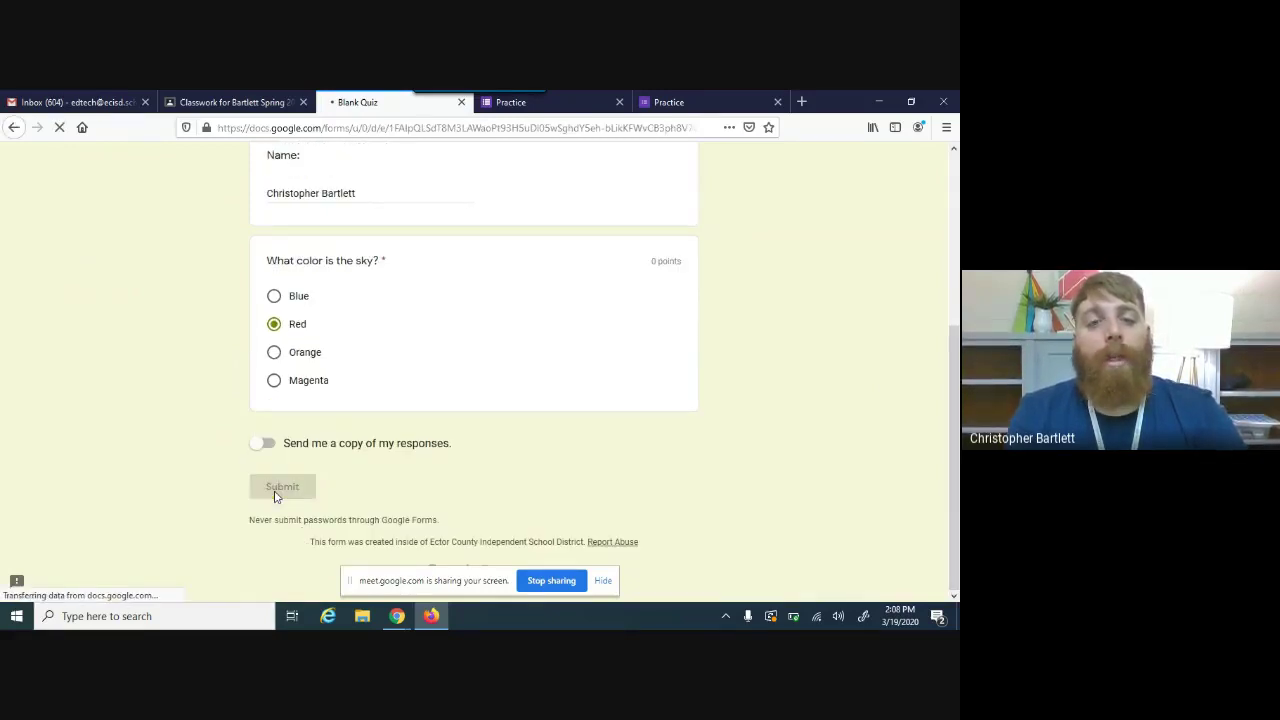
Step: View the score, showing Red marked wrong and Blue as correct
{"action": "left_click", "coordinate": [312, 387]}
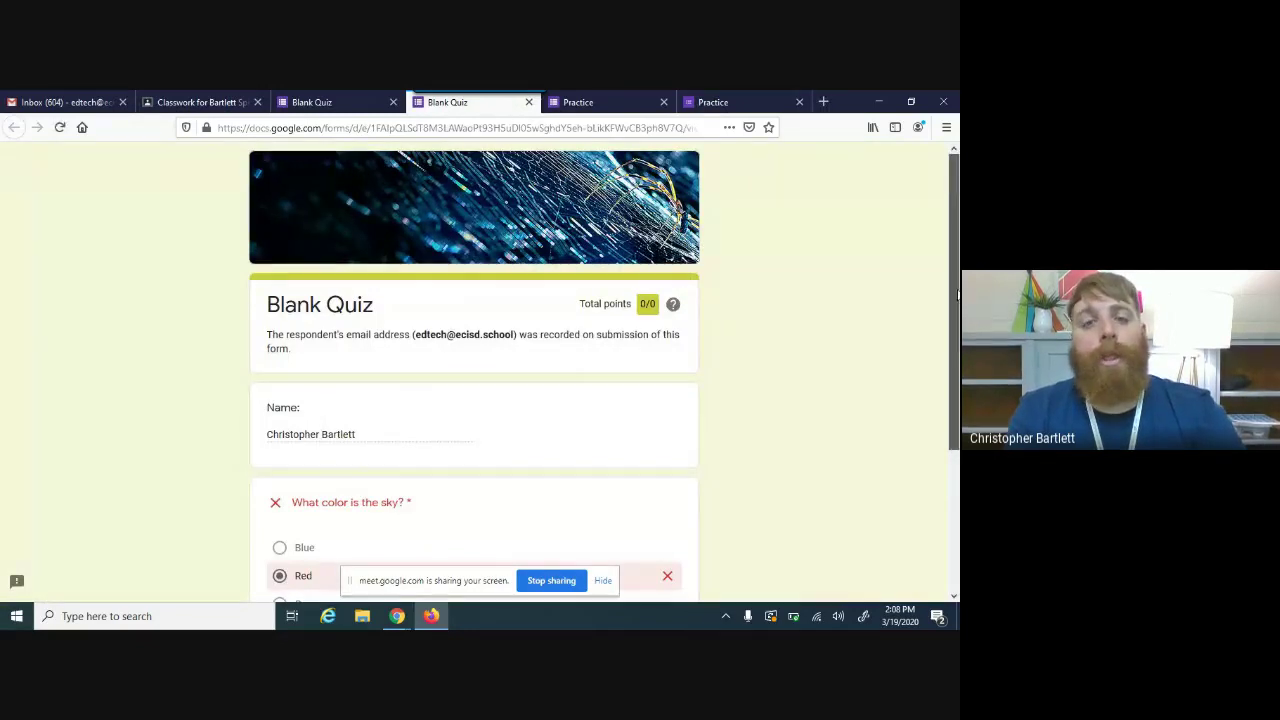
{"action": "scroll", "coordinate": [720, 330], "scroll_direction": "down", "scroll_amount": 2}
{"action": "scroll", "coordinate": [950, 386], "scroll_direction": "down", "scroll_amount": 1}
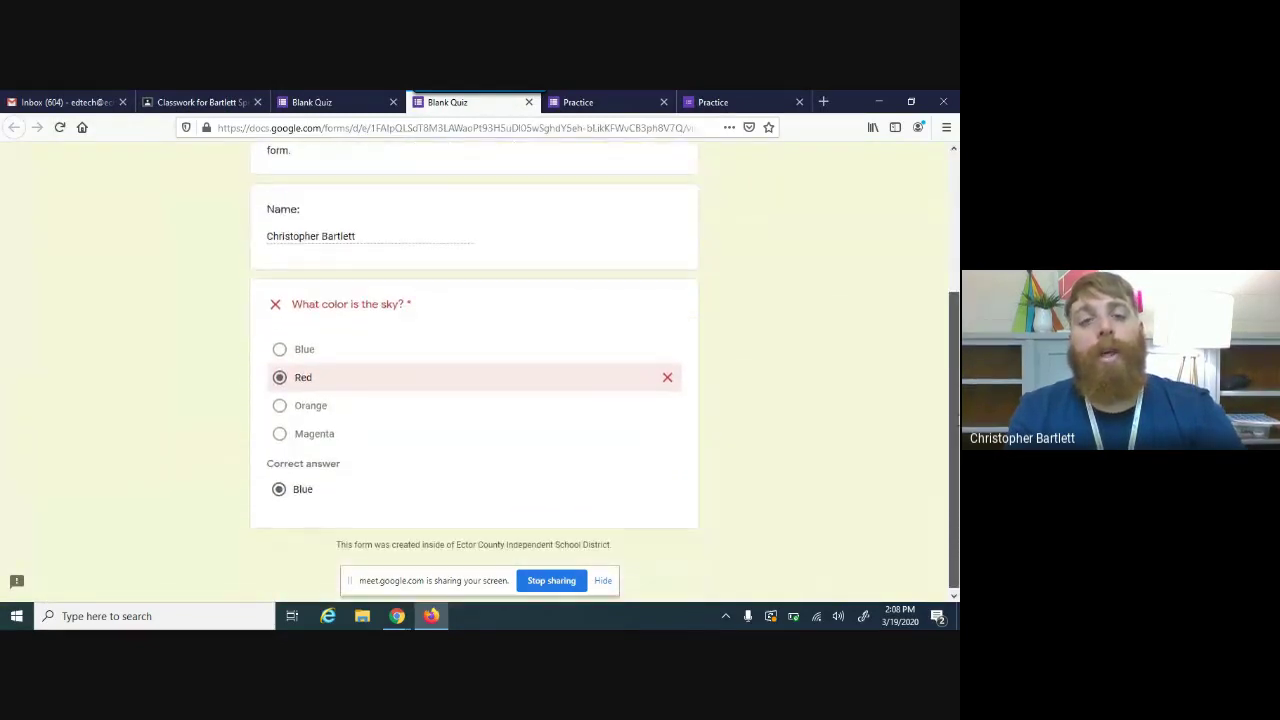
{"action": "scroll", "coordinate": [848, 289], "scroll_direction": "up", "scroll_amount": 3}
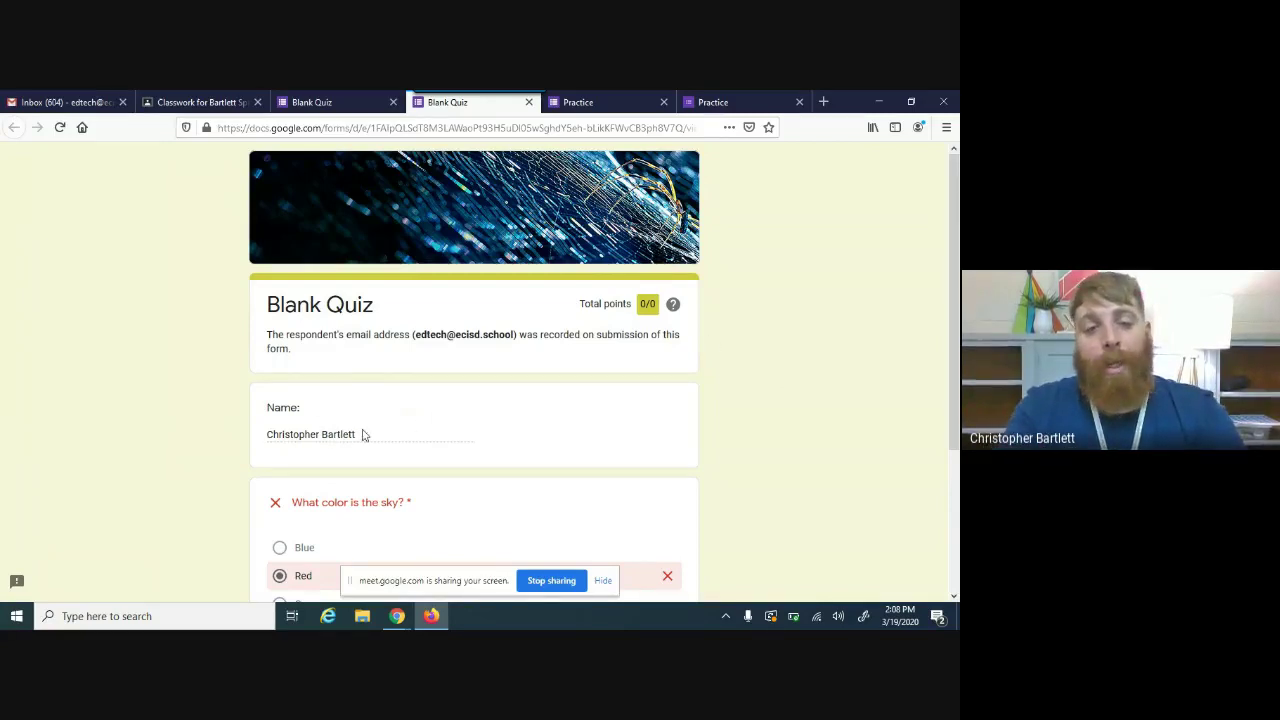
{"action": "left_click", "coordinate": [956, 489]}
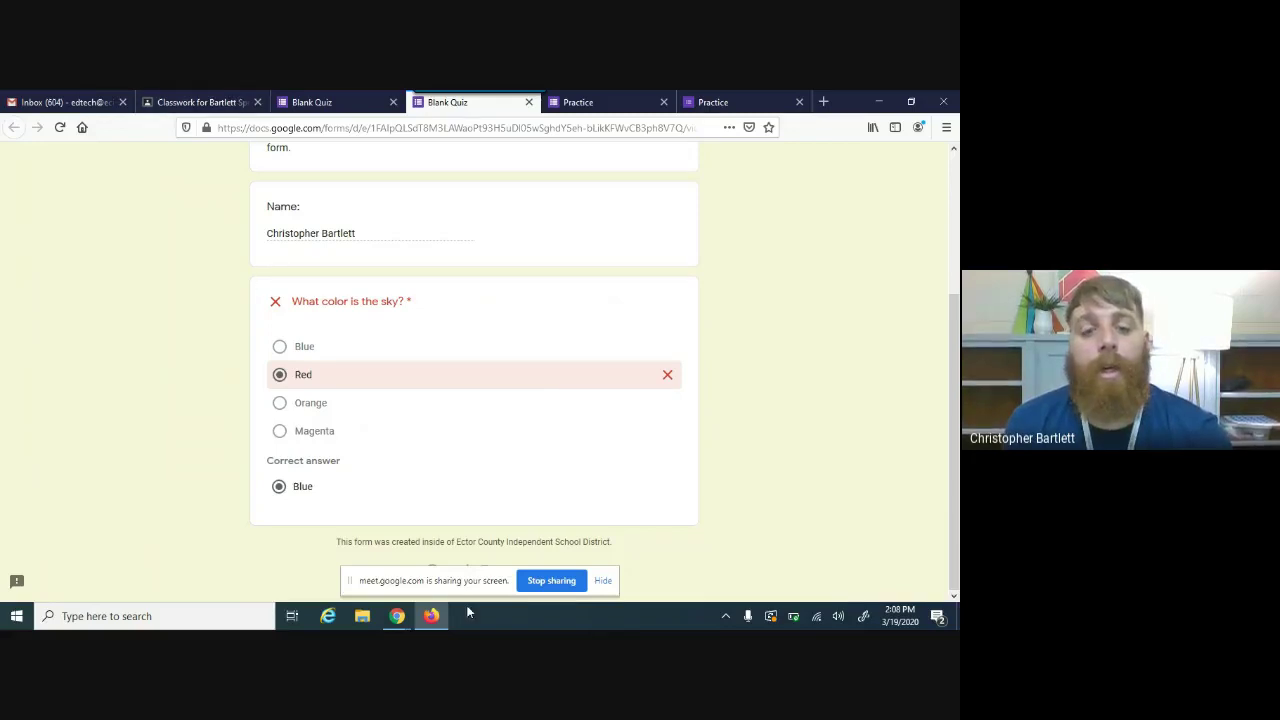
{"action": "mouse_move", "coordinate": [397, 616]}
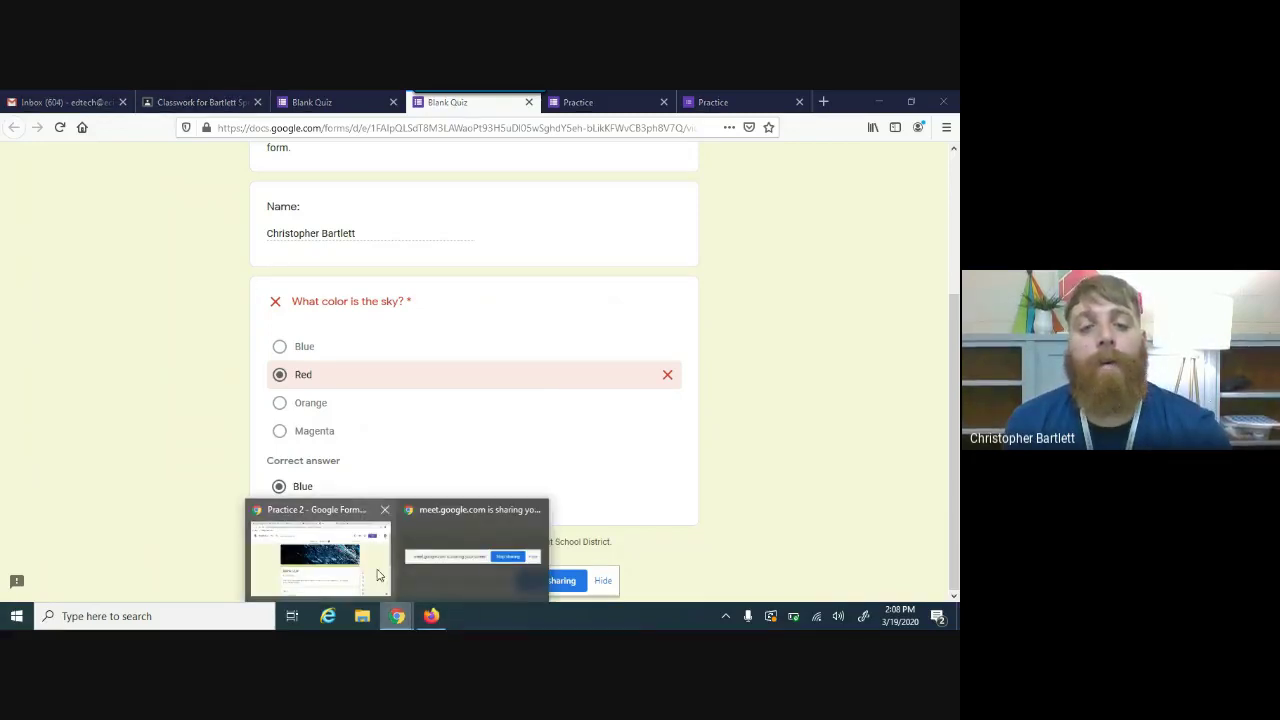
Step: Check the student's blank Practice Quiz Pt. 2 grade in the class Grades tab
{"action": "left_click", "coordinate": [379, 575]}
{"action": "left_click", "coordinate": [300, 102]}
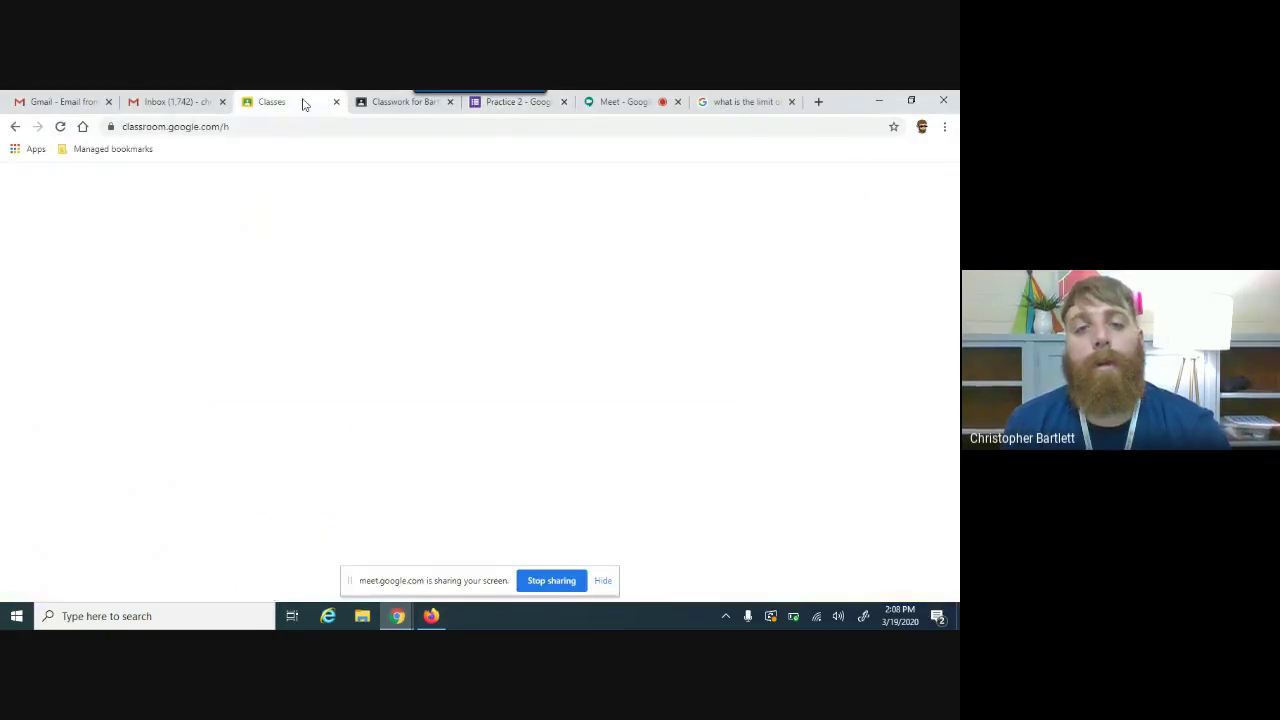
{"action": "left_click", "coordinate": [395, 102]}
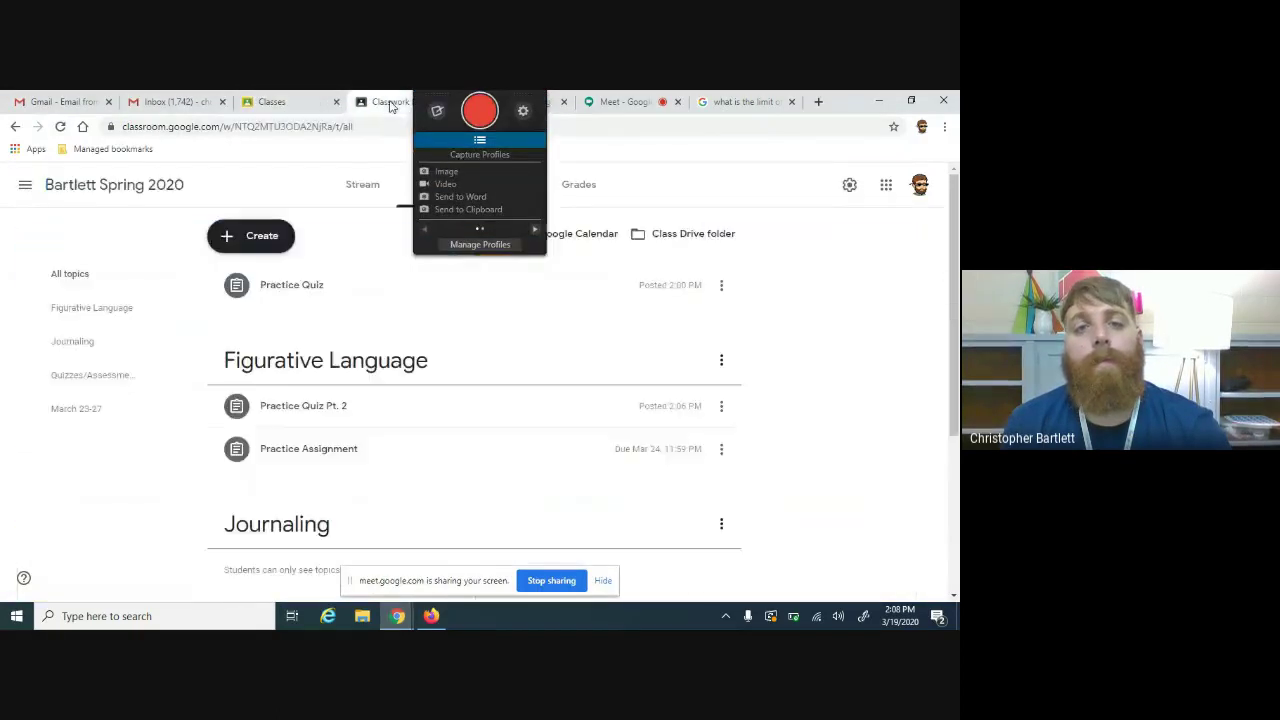
{"action": "left_click", "coordinate": [582, 184]}
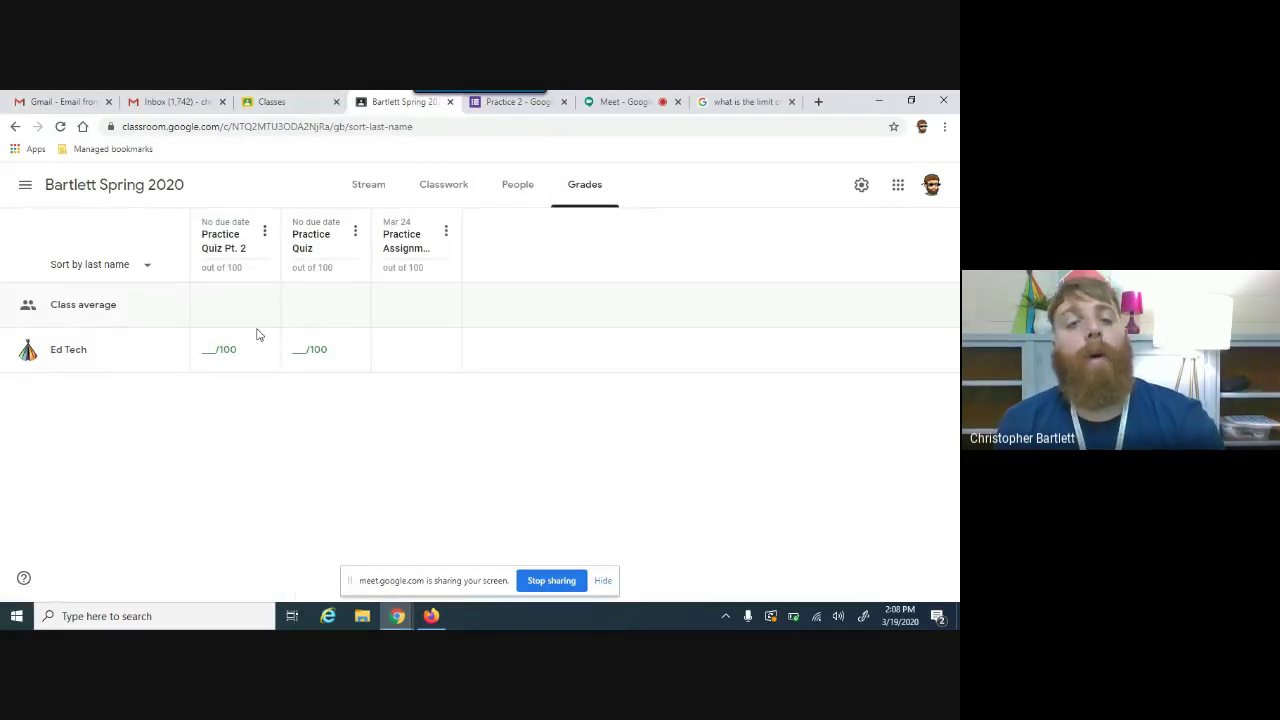
{"action": "left_click", "coordinate": [222, 355]}
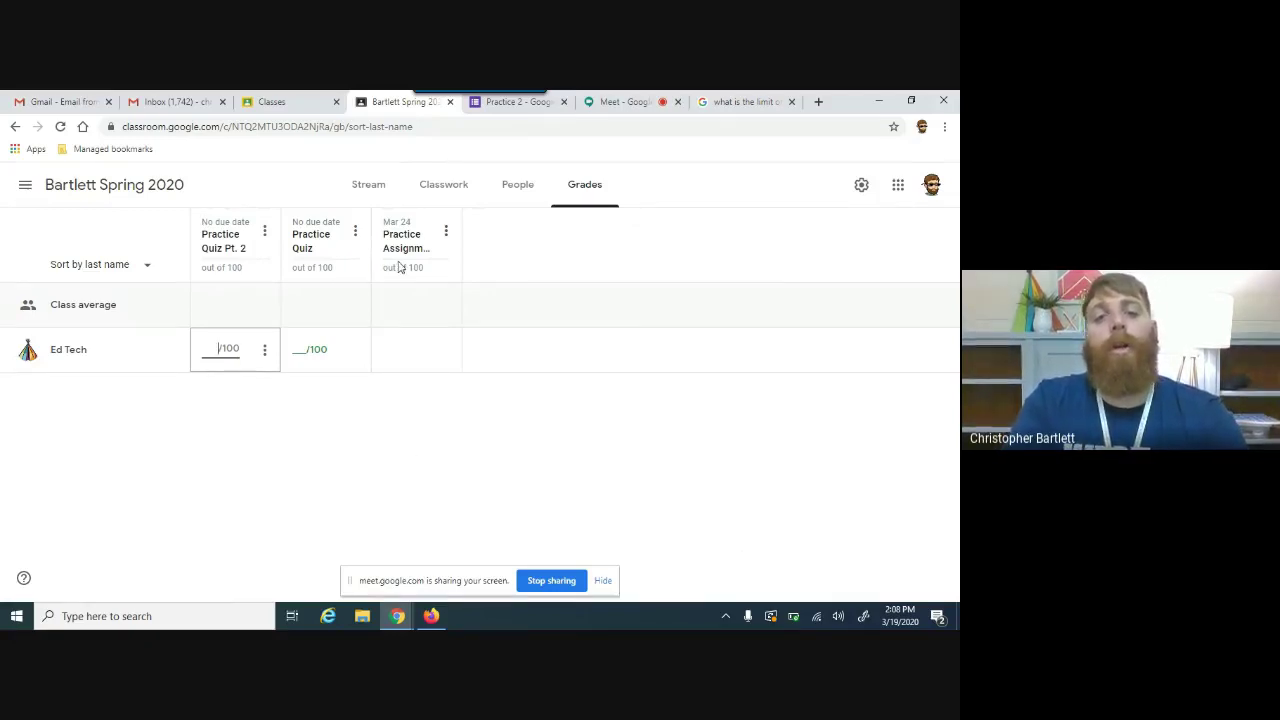
{"action": "left_click", "coordinate": [466, 196]}
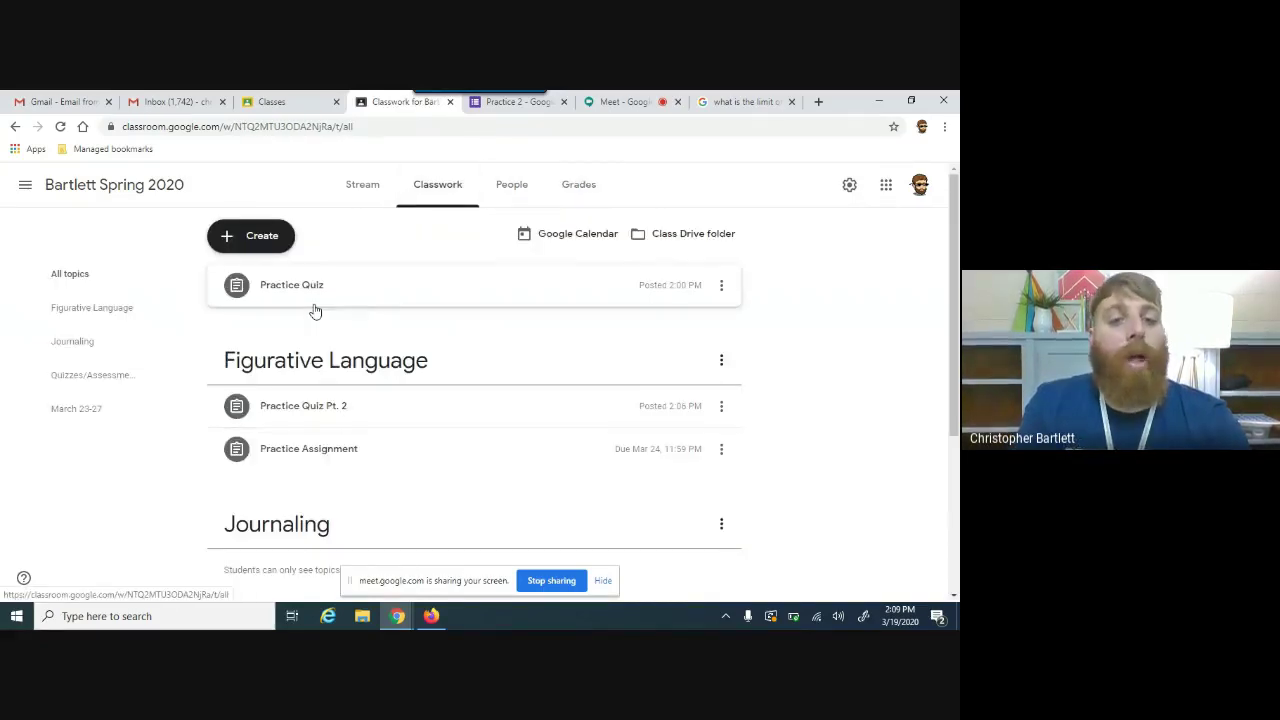
Step: Create a new quiz assignment and open its Blank Quiz form in Google Forms
{"action": "left_click", "coordinate": [265, 249]}
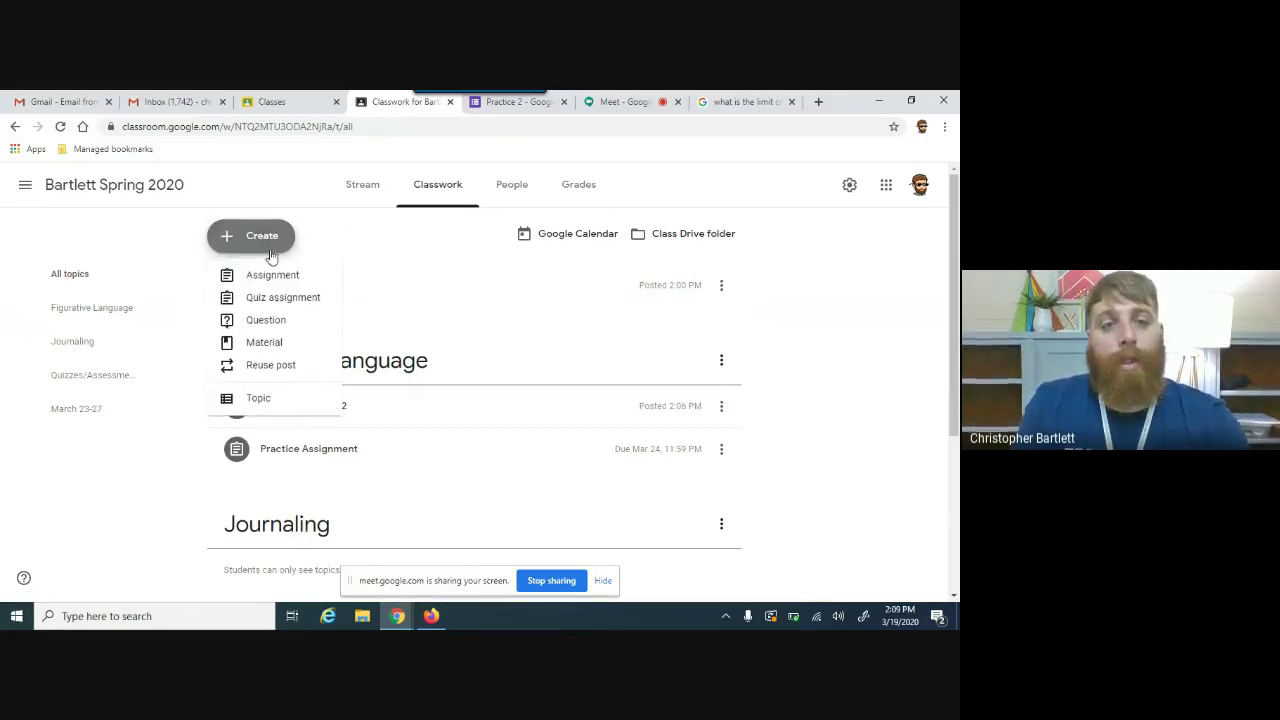
{"action": "left_click", "coordinate": [280, 300]}
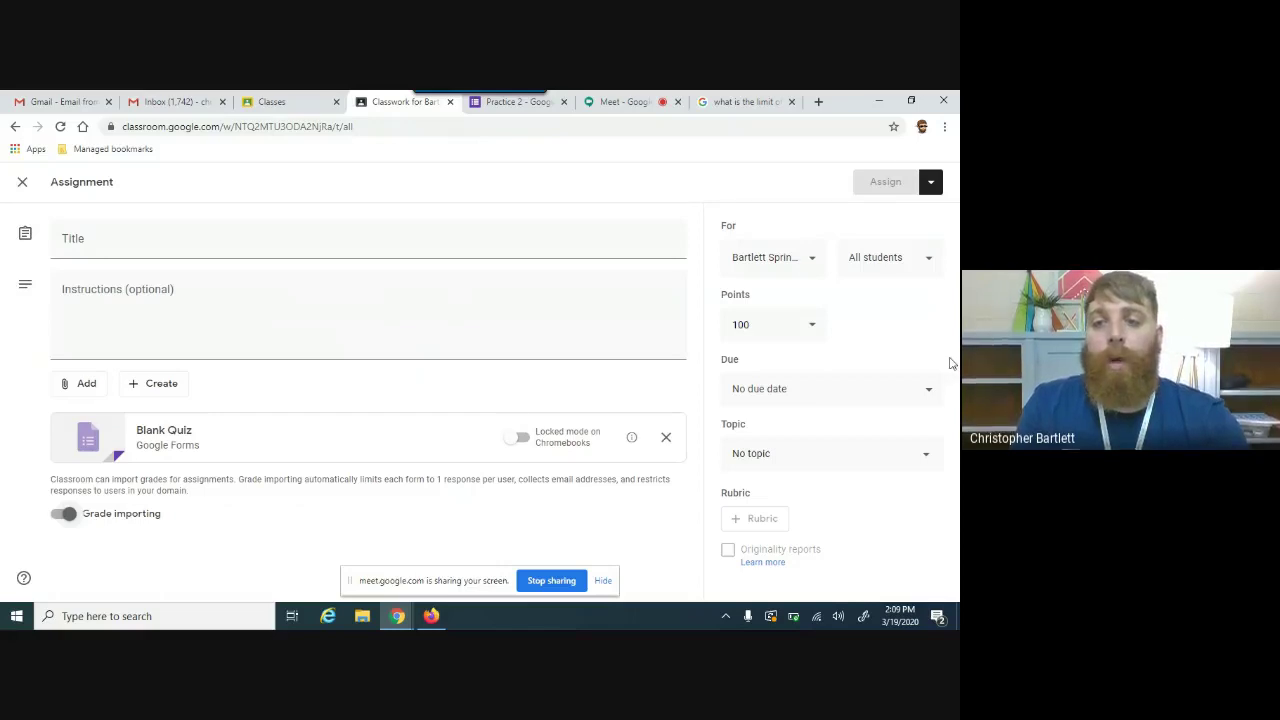
{"action": "left_click", "coordinate": [265, 452]}
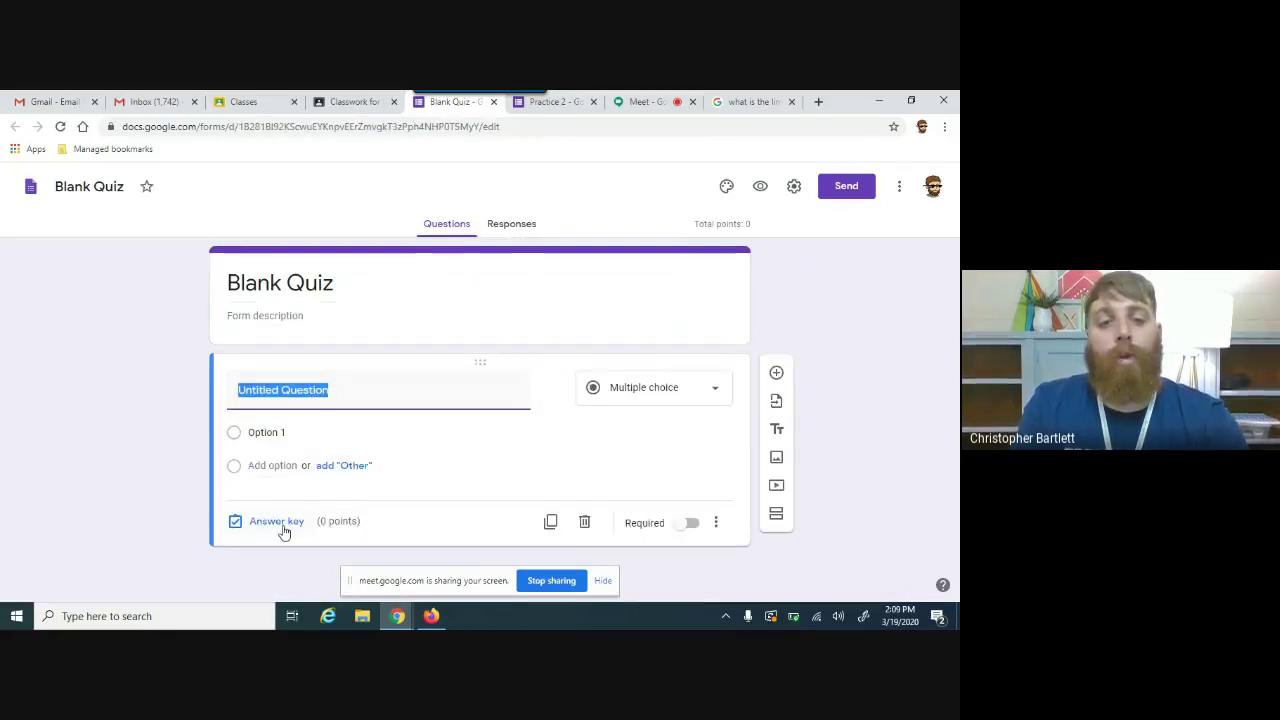
Step: Give the question a point value of 10 in its answer key
{"action": "left_click", "coordinate": [303, 522]}
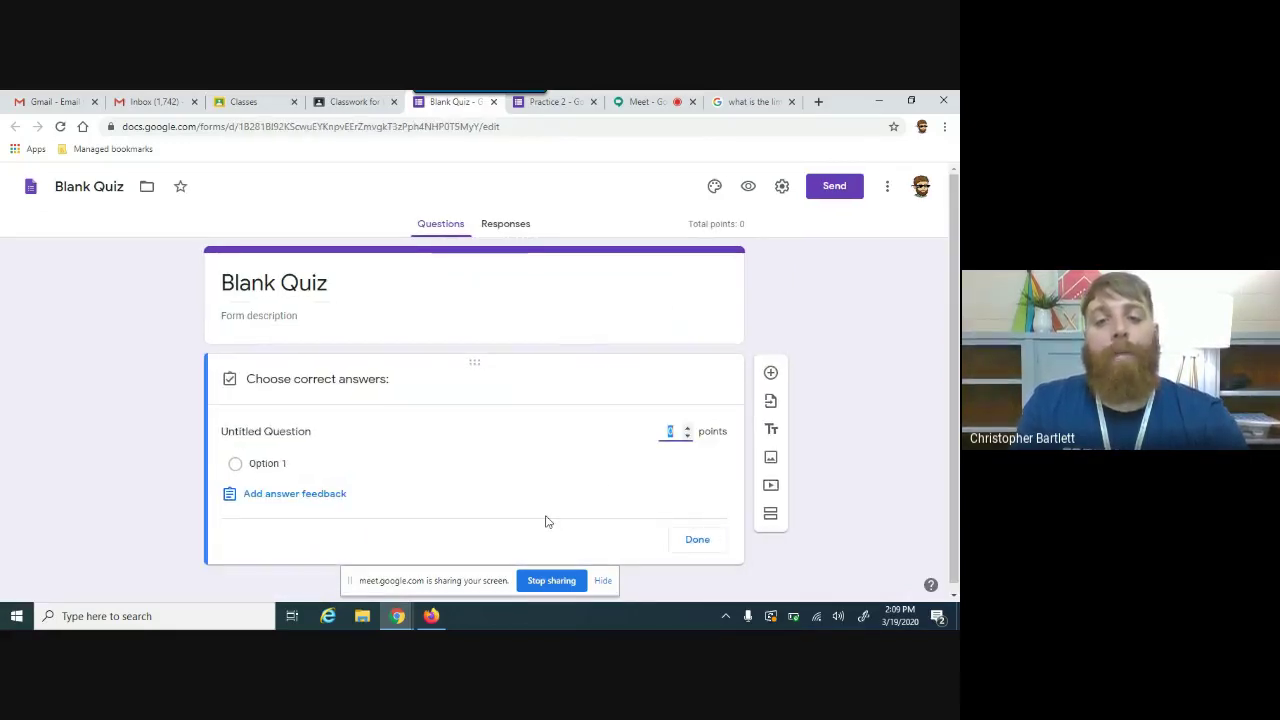
{"action": "left_click", "coordinate": [687, 428]}
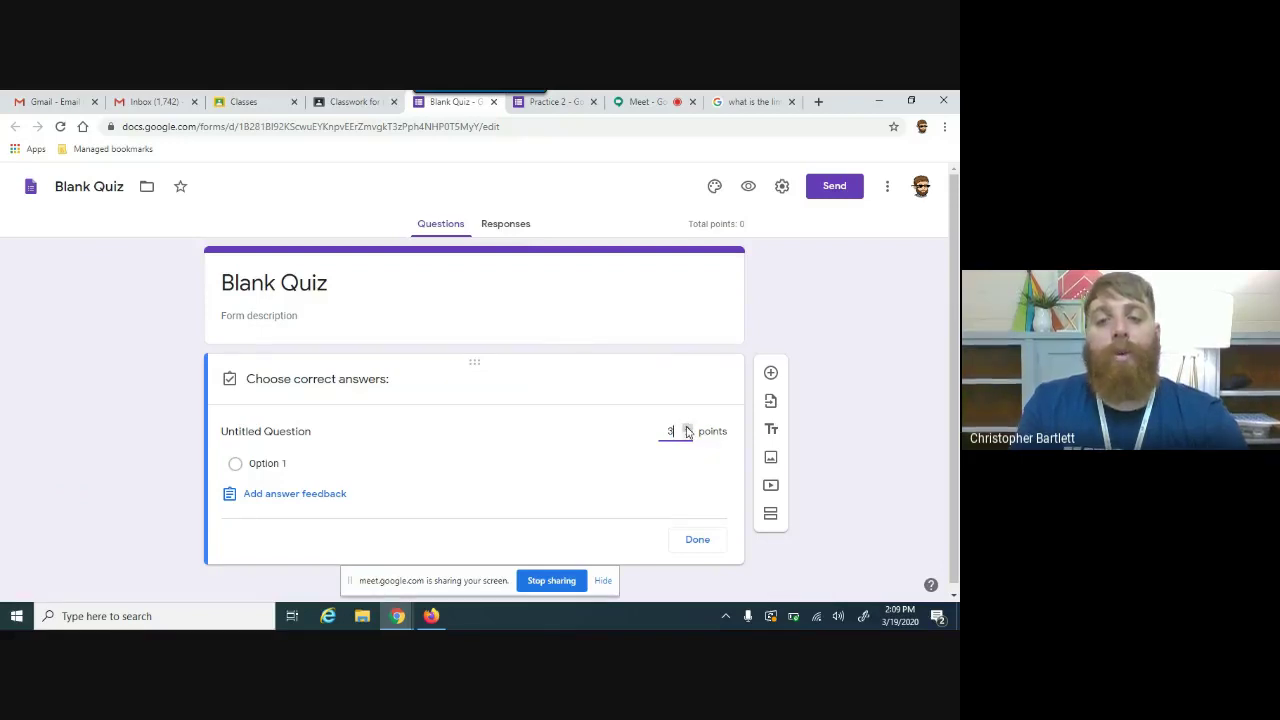
{"action": "left_click", "coordinate": [687, 428]}
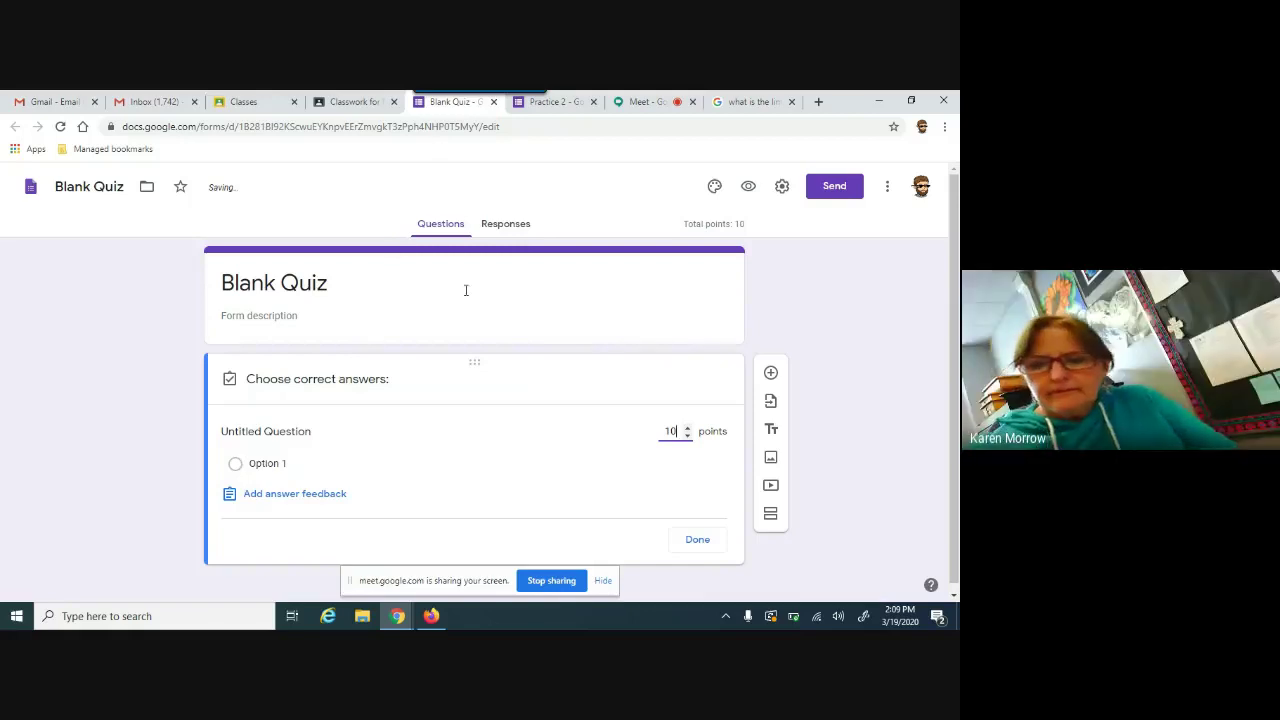
Step: Title the form 'Practice 3'
{"action": "left_click", "coordinate": [386, 277]}
{"action": "type", "text": "C"}
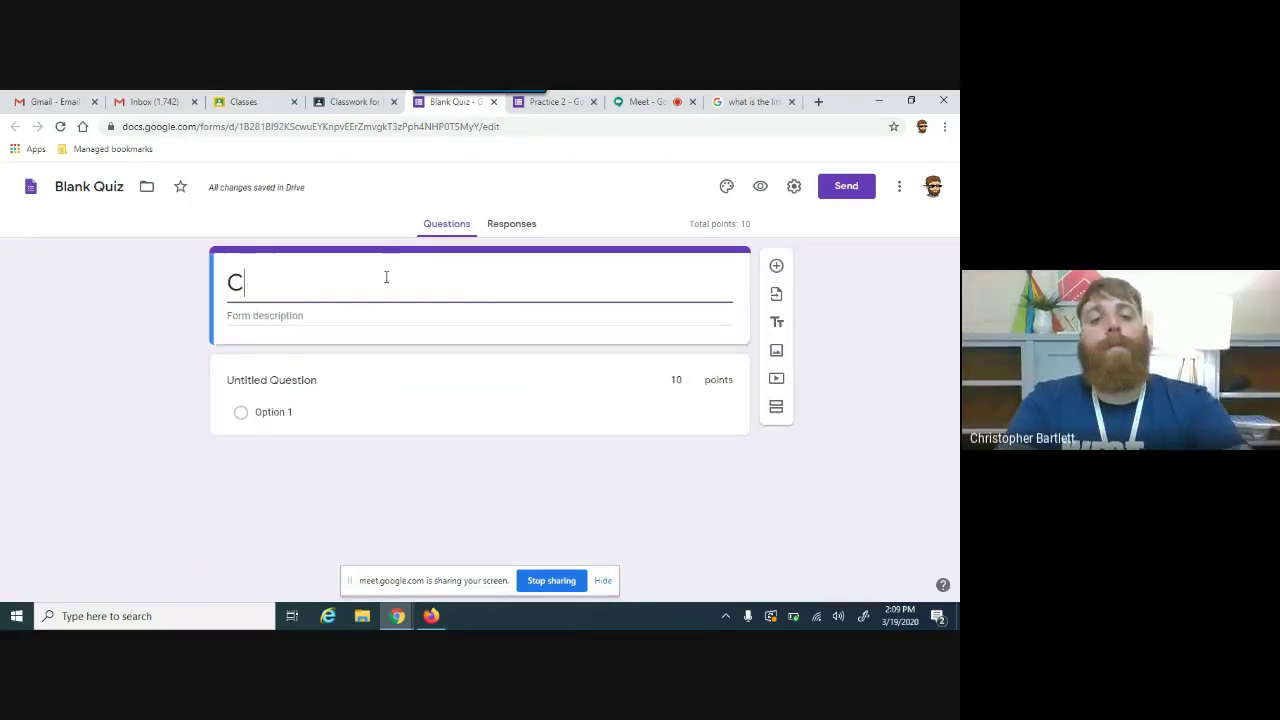
{"action": "key", "text": "BackSpace"}
{"action": "type", "text": "Practicxe"}
{"action": "key", "text": "BackSpace"}
{"action": "key", "text": "BackSpace"}
{"action": "type", "text": "e 3"}
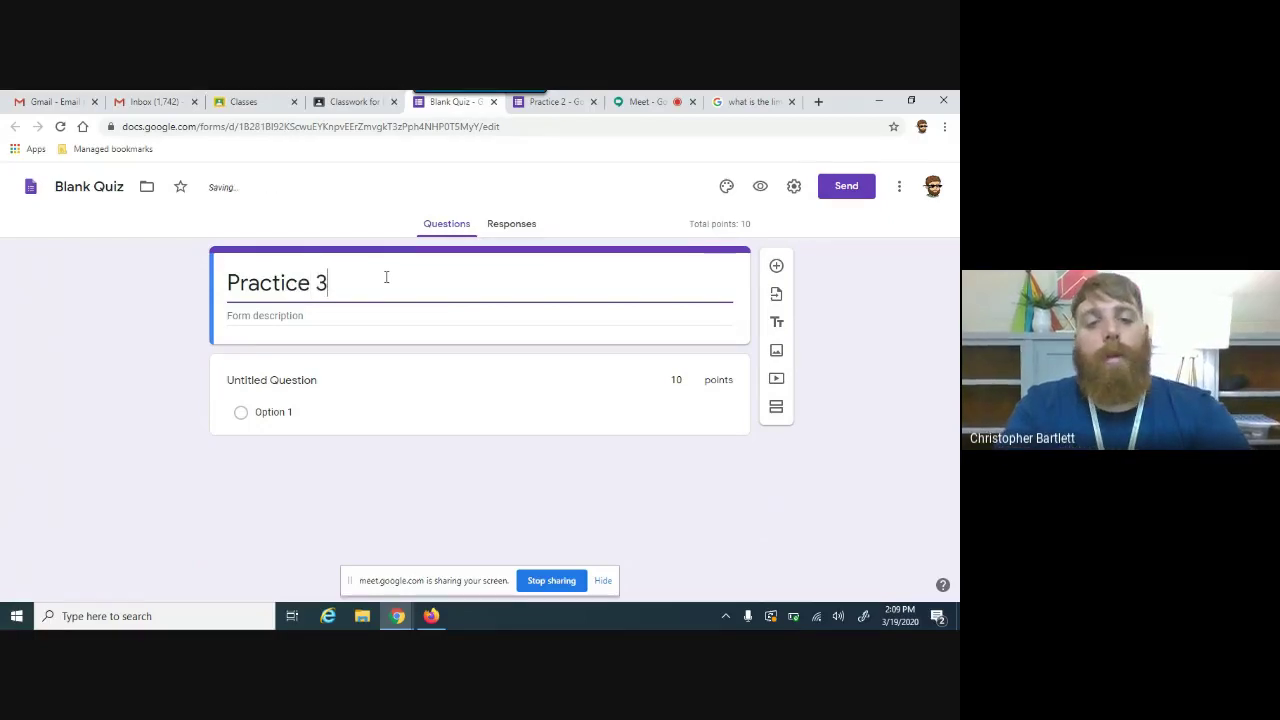
Step: Close the answer key settings and start rewriting the question text
{"action": "left_click", "coordinate": [288, 384]}
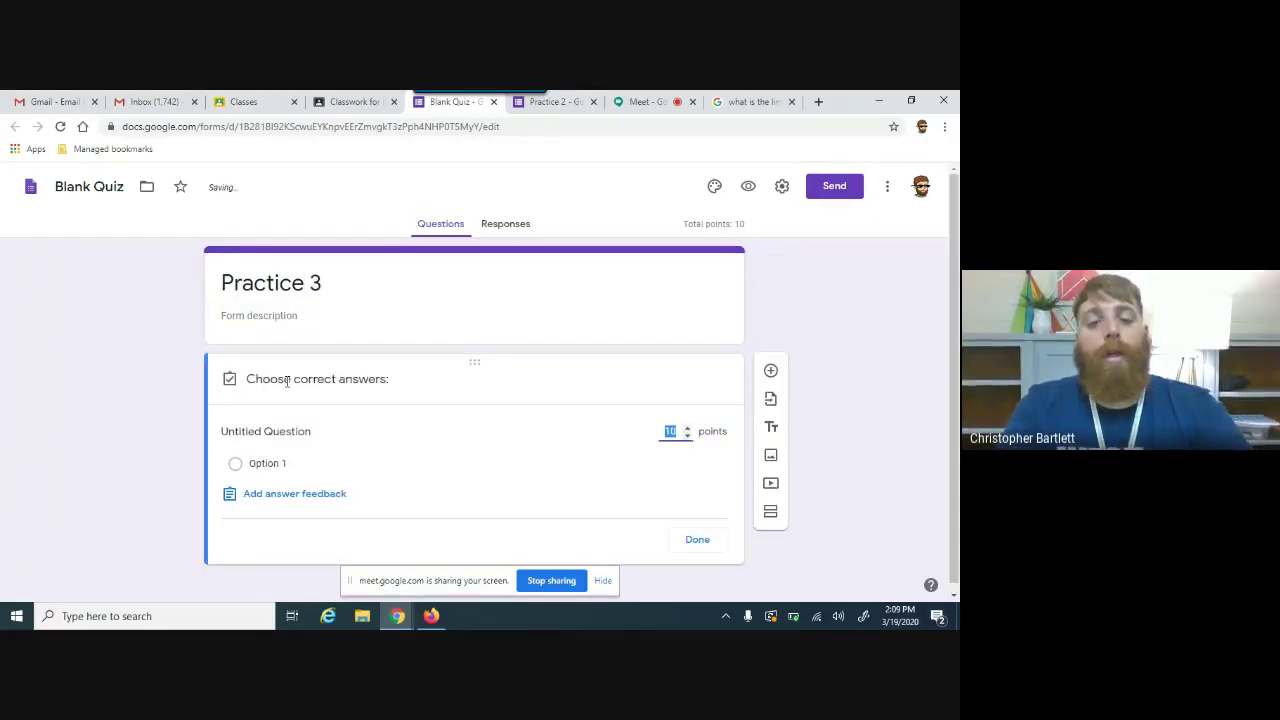
{"action": "right_click", "coordinate": [326, 378]}
{"action": "left_click", "coordinate": [278, 434]}
{"action": "right_click", "coordinate": [275, 437]}
{"action": "left_click", "coordinate": [234, 444]}
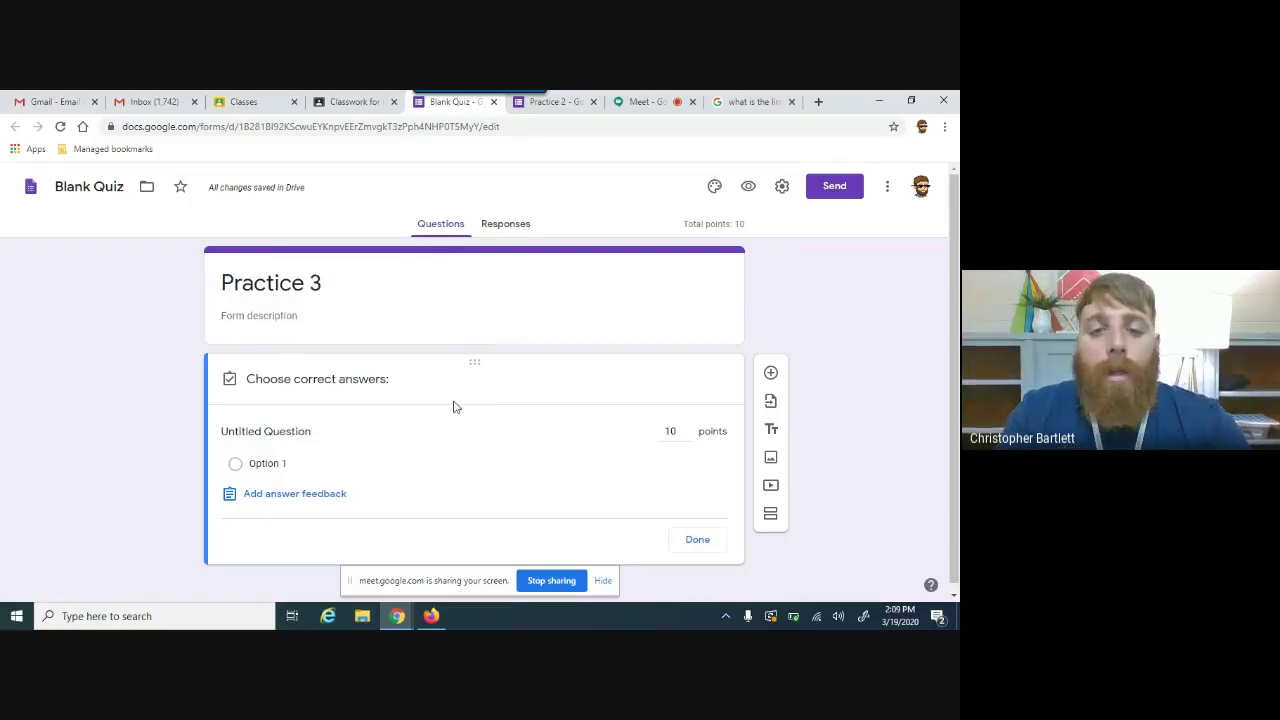
{"action": "left_click", "coordinate": [700, 541]}
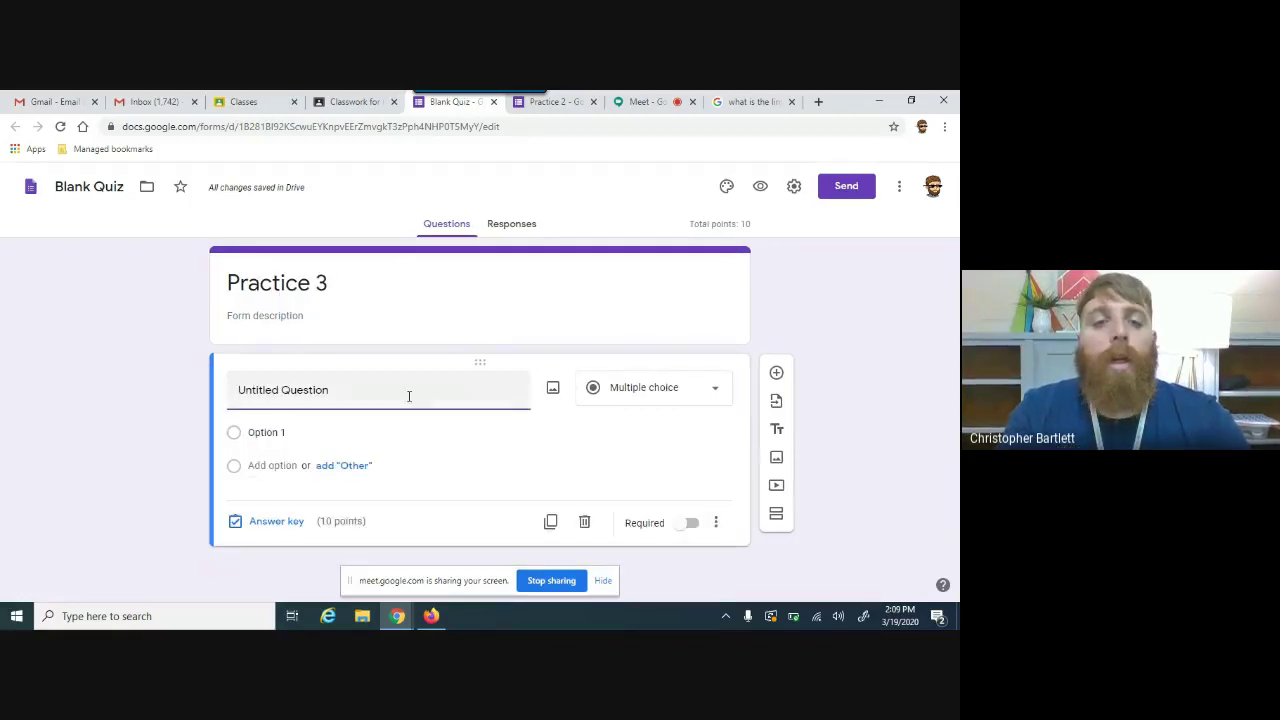
{"action": "key", "text": "BackSpace"}
{"action": "key", "text": "BackSpace"}
{"action": "key", "text": "BackSpace"}
{"action": "key", "text": "BackSpace"}
{"action": "key", "text": "BackSpace"}
{"action": "key", "text": "BackSpace"}
{"action": "key", "text": "BackSpace"}
{"action": "key", "text": "BackSpace"}
{"action": "key", "text": "BackSpace"}
{"action": "key", "text": "BackSpace"}
{"action": "key", "text": "BackSpace"}
{"action": "key", "text": "BackSpace"}
{"action": "key", "text": "BackSpace"}
{"action": "key", "text": "BackSpace"}
{"action": "key", "text": "BackSpace"}
{"action": "key", "text": "BackSpace"}
{"action": "key", "text": "BackSpace"}
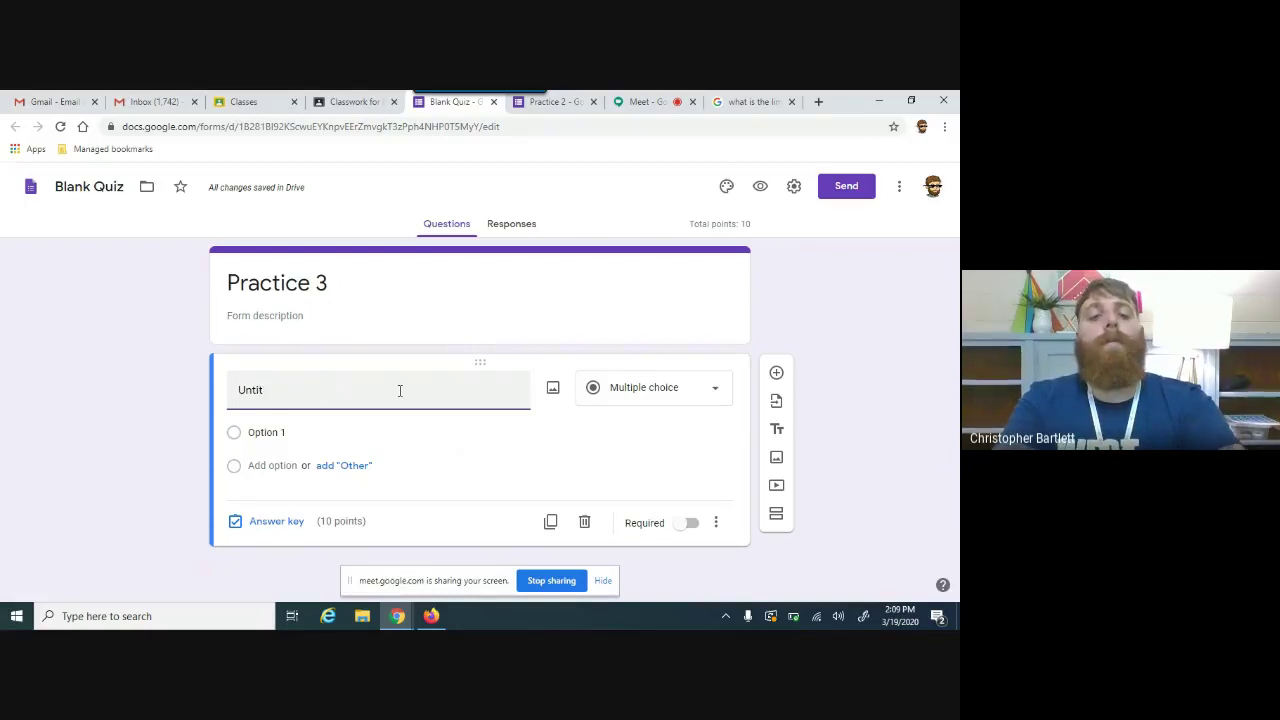
{"action": "type", "text": "Wha"}
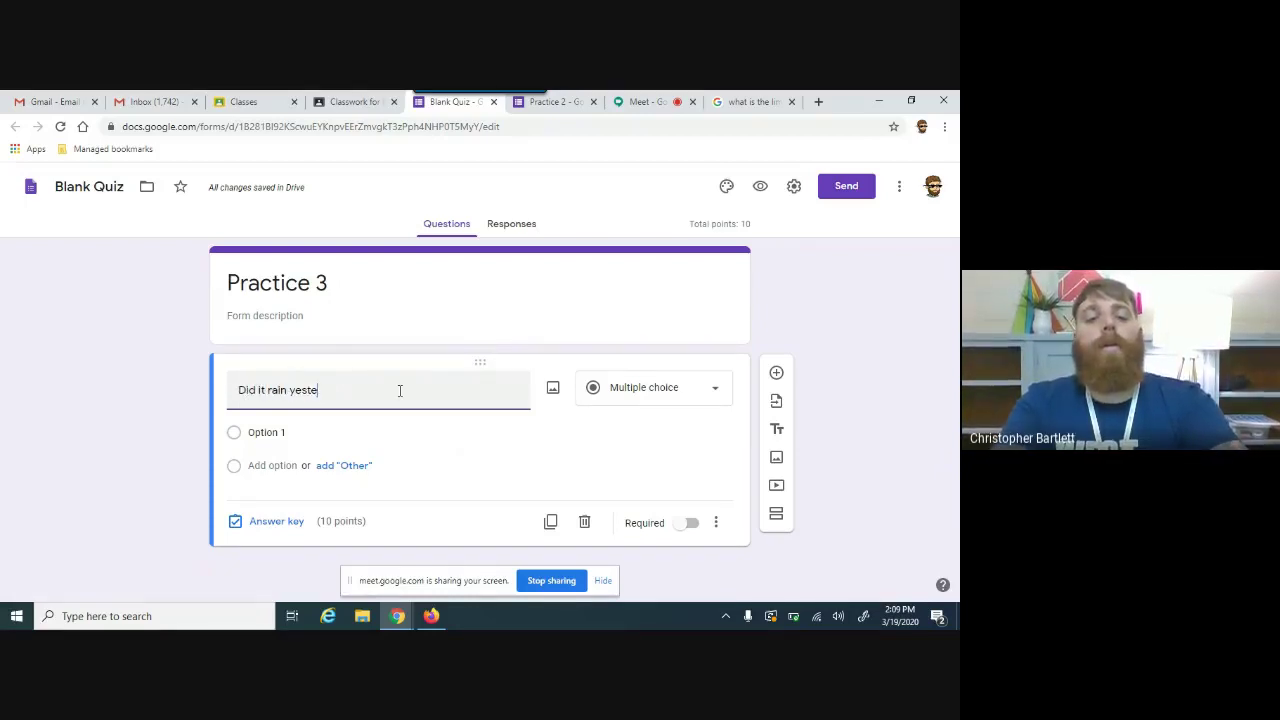
Step: Enter Yes and No as the two answer choices
{"action": "left_click", "coordinate": [360, 432]}
{"action": "type", "text": "Yes"}
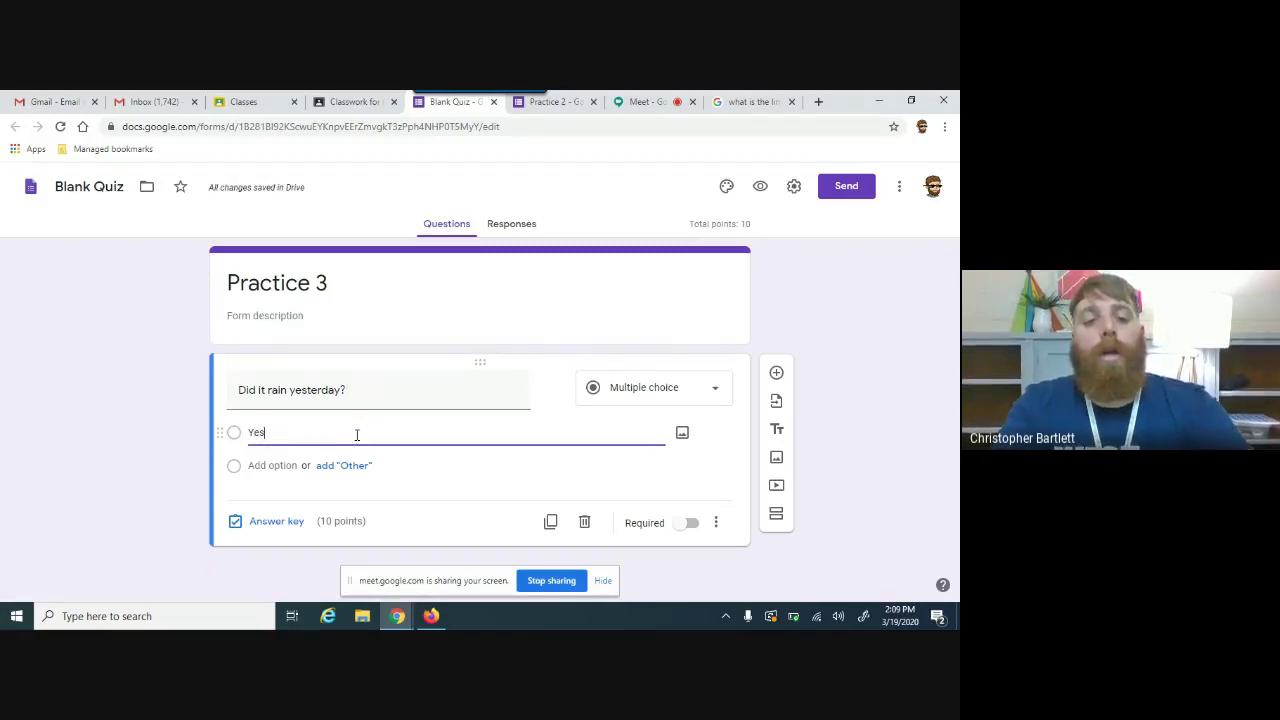
{"action": "left_click", "coordinate": [287, 478]}
{"action": "type", "text": "No"}
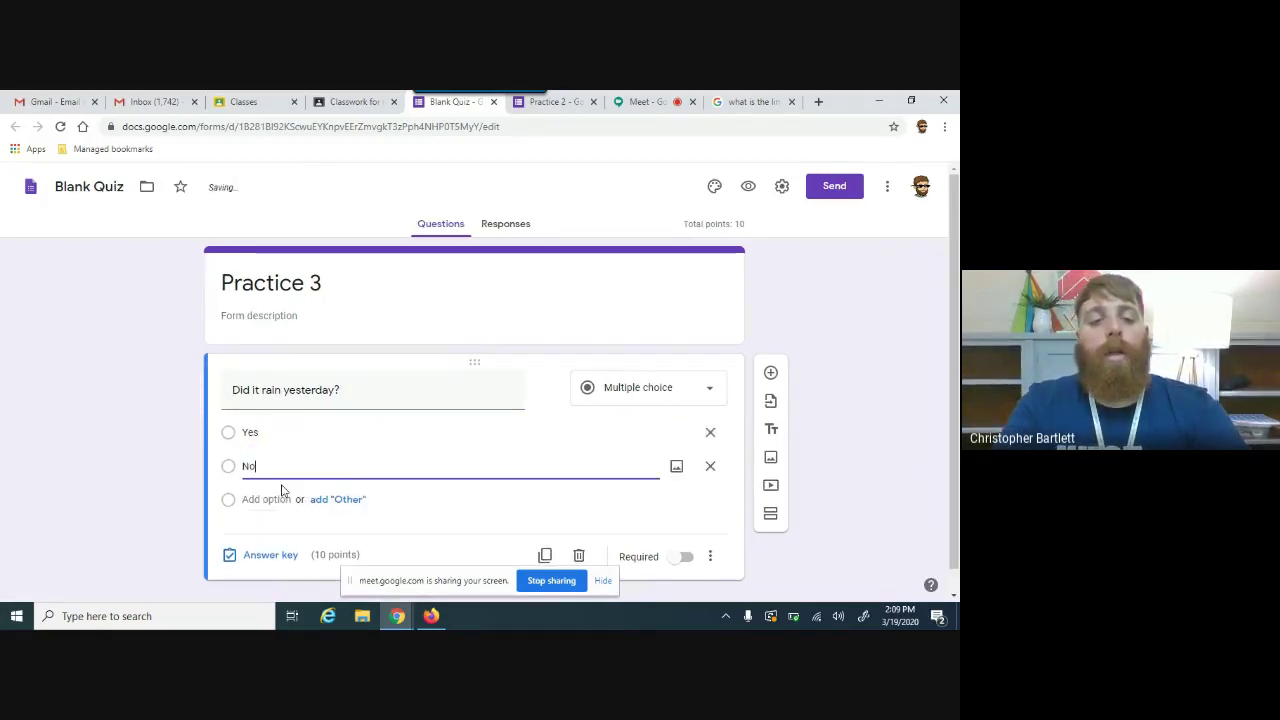
Step: Mark Yes as the correct answer in the answer key
{"action": "left_click", "coordinate": [231, 445]}
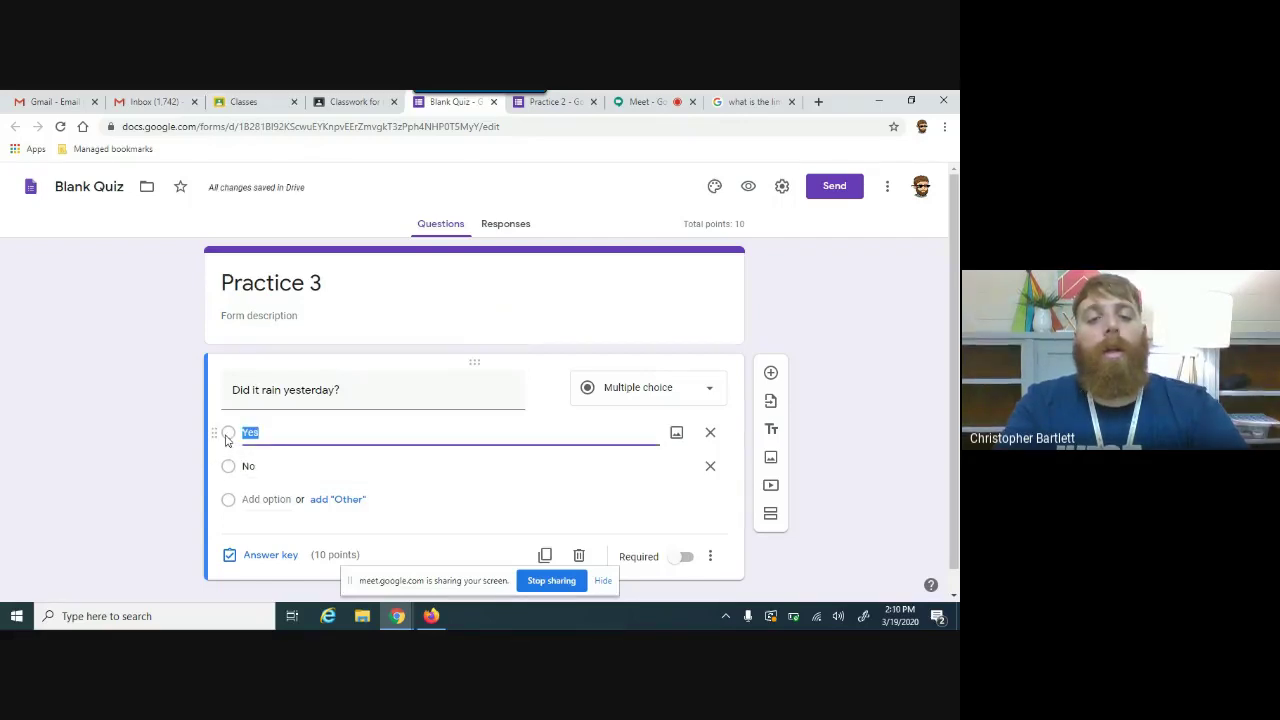
{"action": "left_click", "coordinate": [285, 556]}
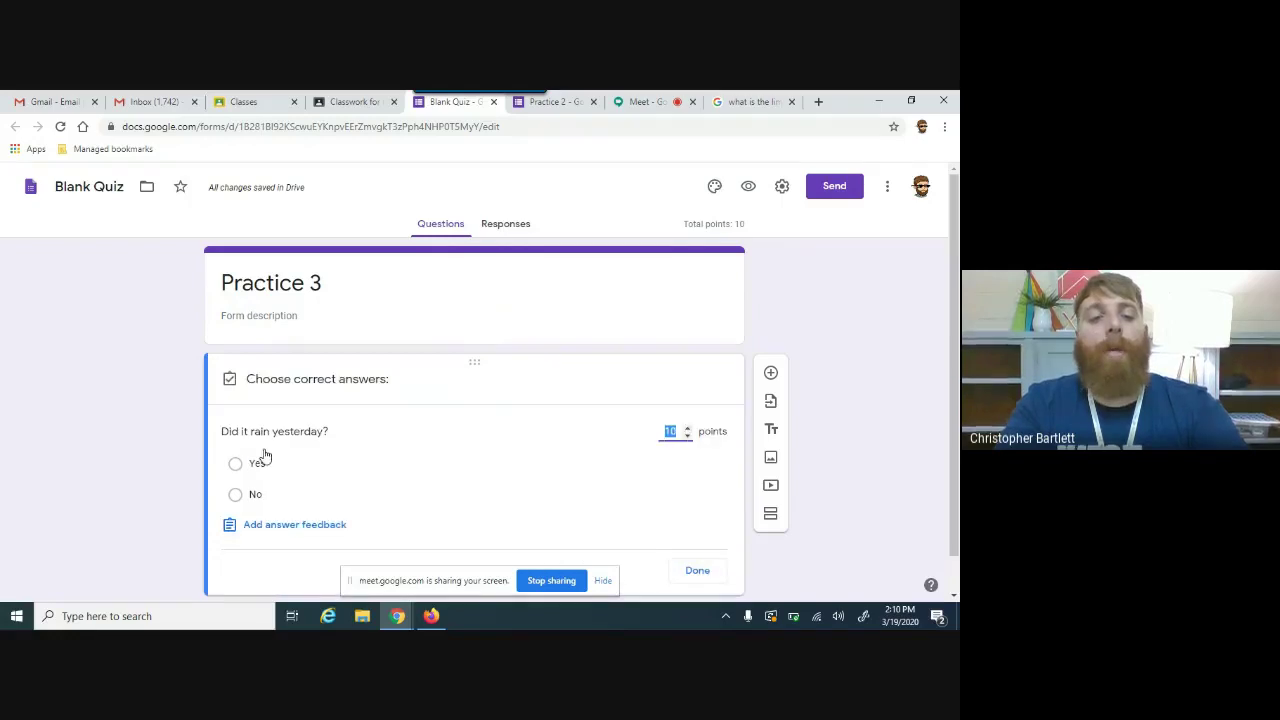
{"action": "left_click", "coordinate": [250, 464]}
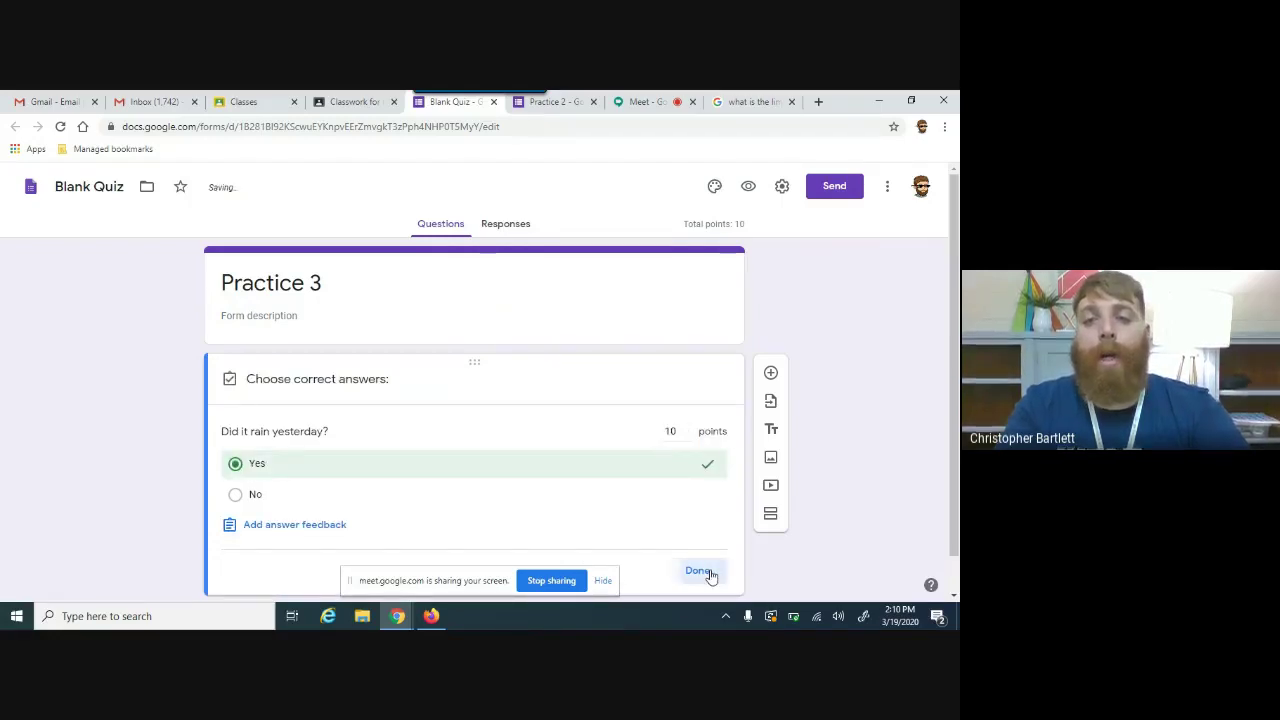
{"action": "left_click", "coordinate": [704, 571]}
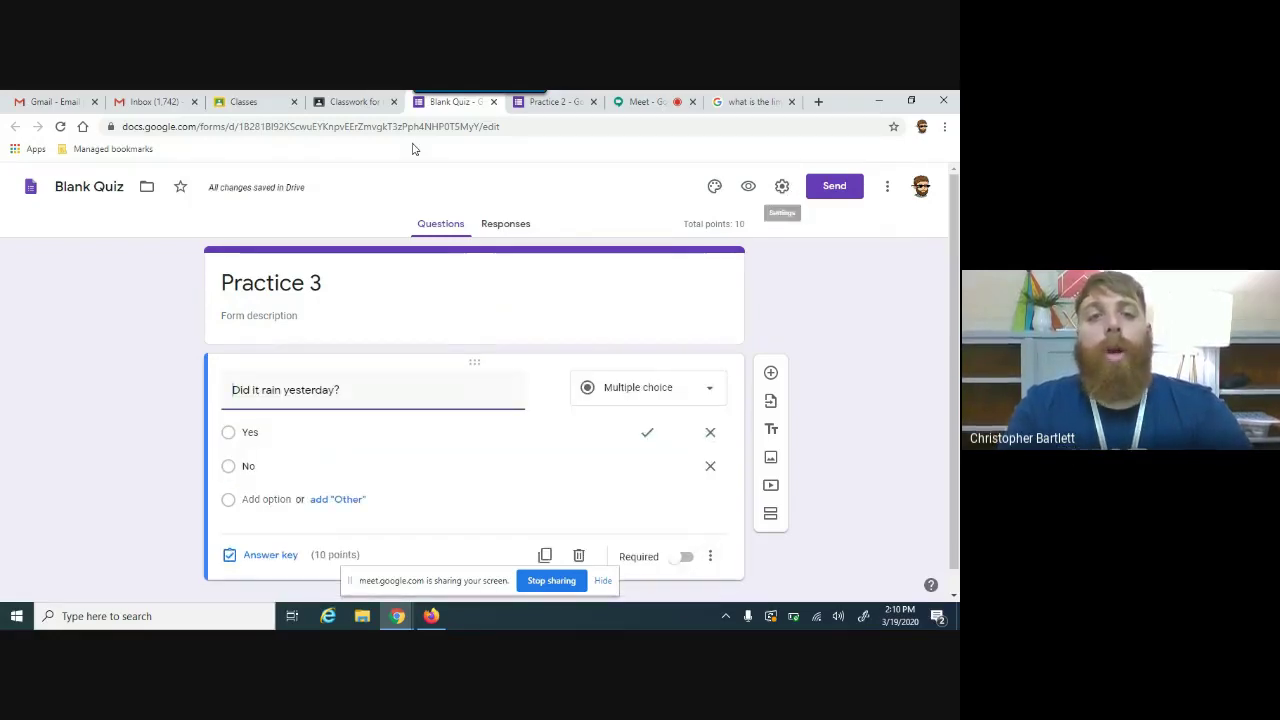
{"action": "left_click", "coordinate": [348, 102]}
Step: Title the assignment 'Practice 3', assign it, and switch to the student's Firefox window
{"action": "left_click", "coordinate": [272, 238]}
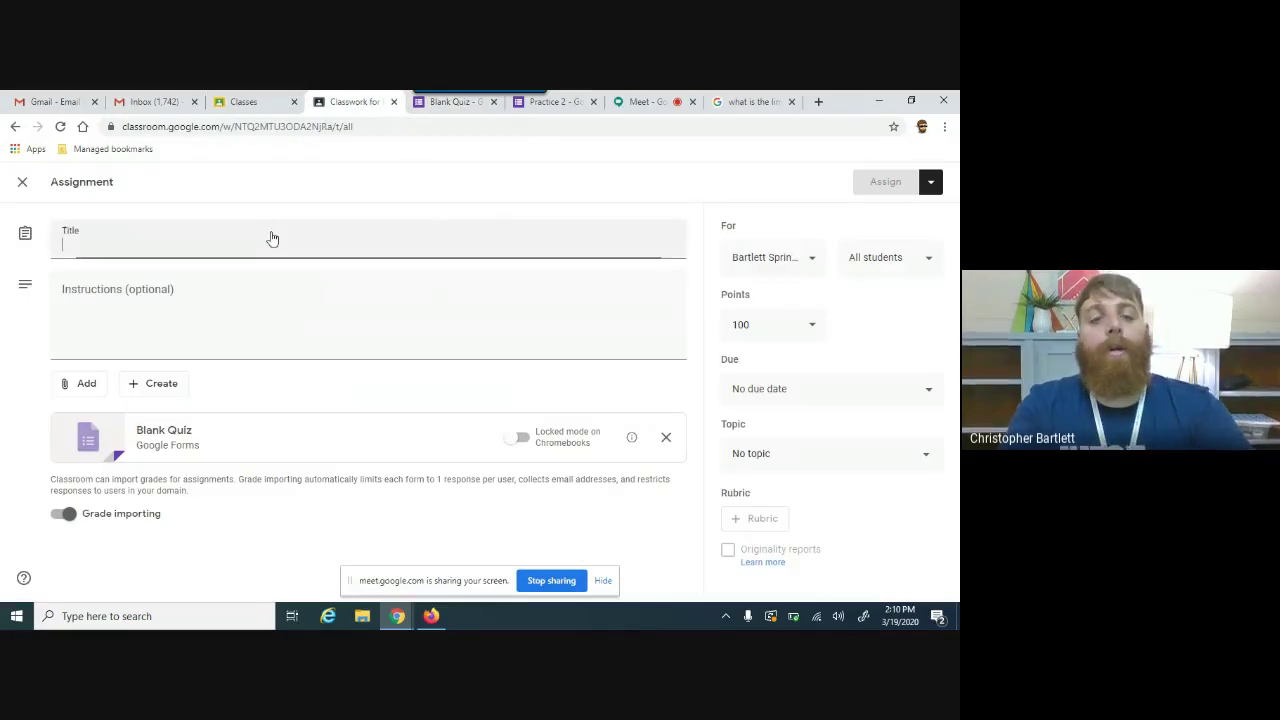
{"action": "type", "text": "Practice 3"}
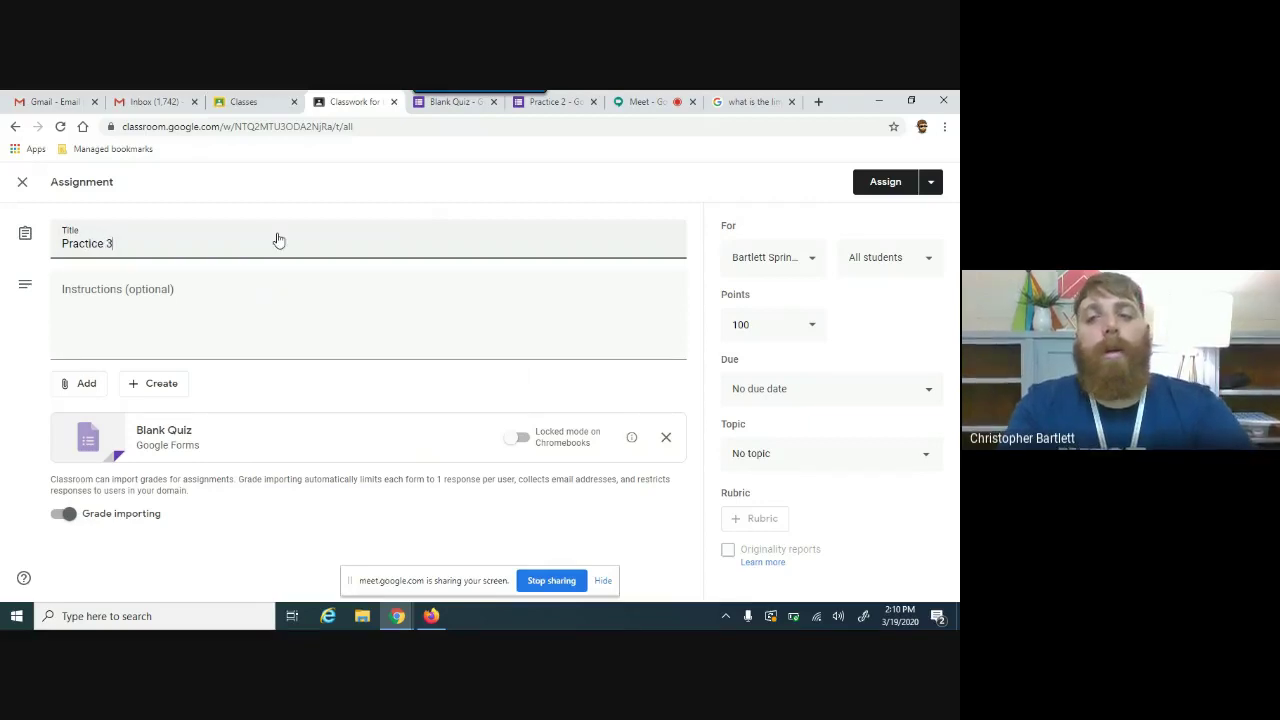
{"action": "left_click", "coordinate": [885, 192]}
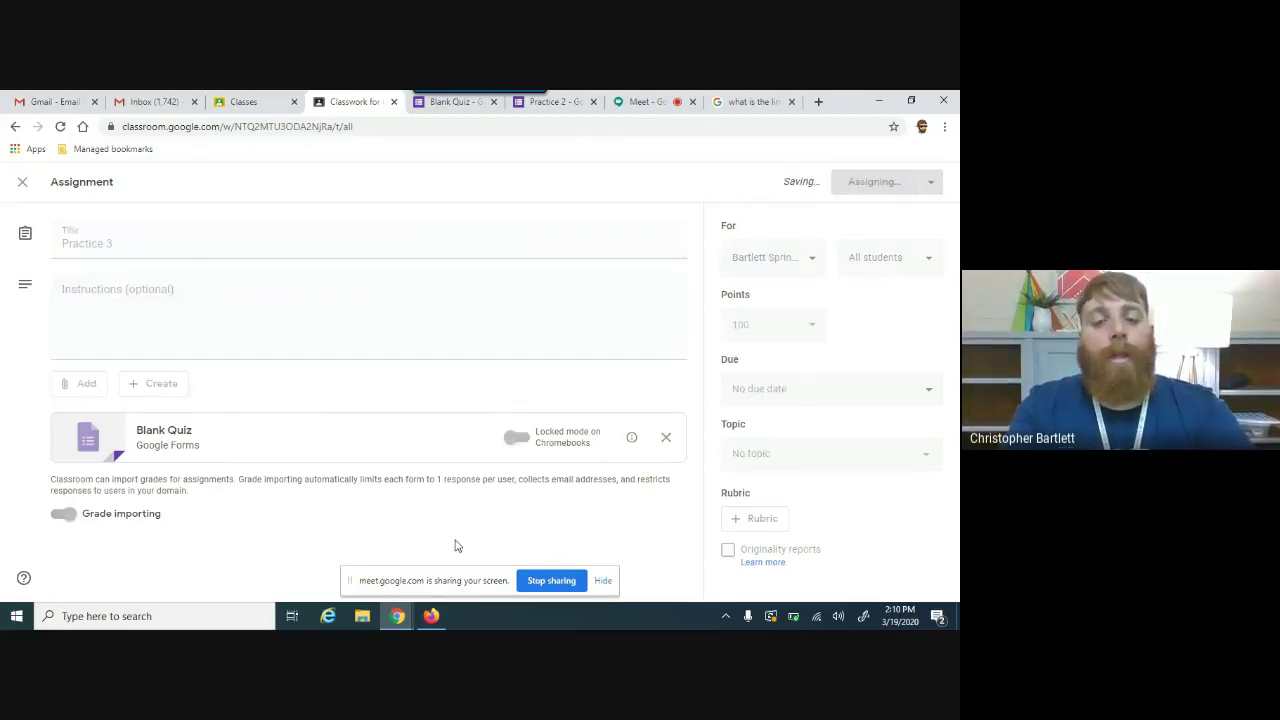
{"action": "mouse_move", "coordinate": [433, 621]}
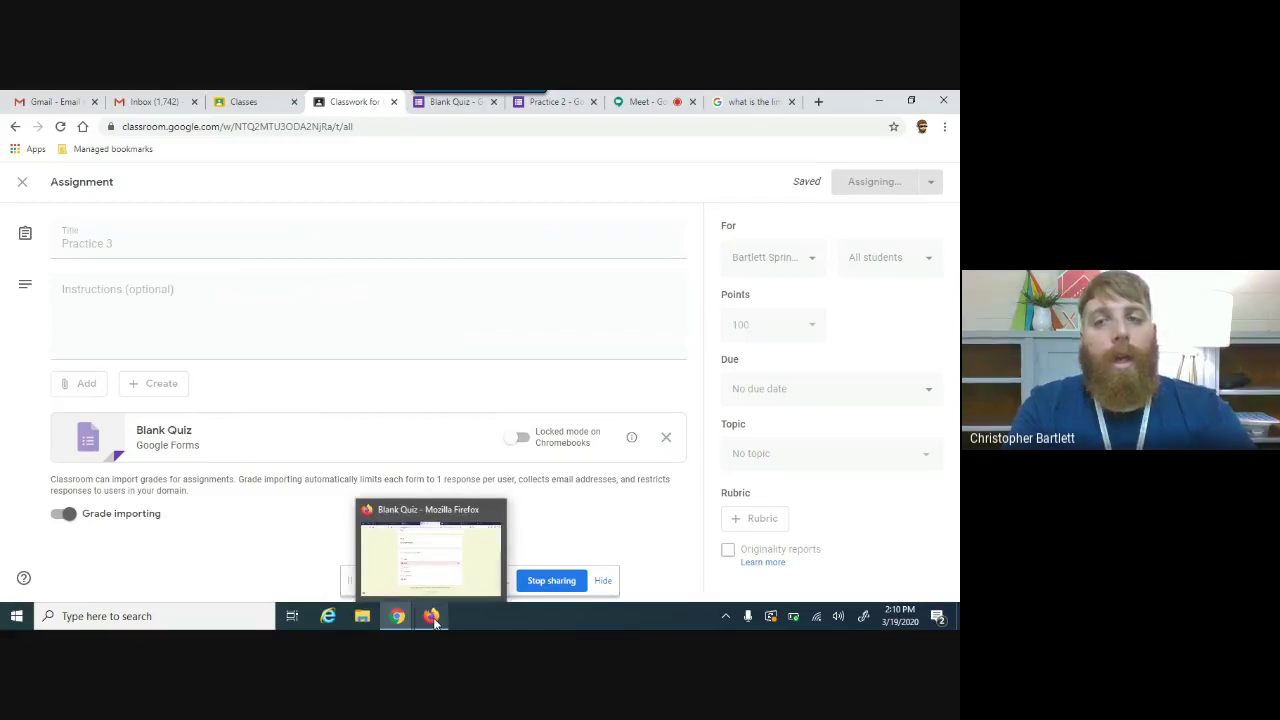
{"action": "left_click", "coordinate": [433, 616]}
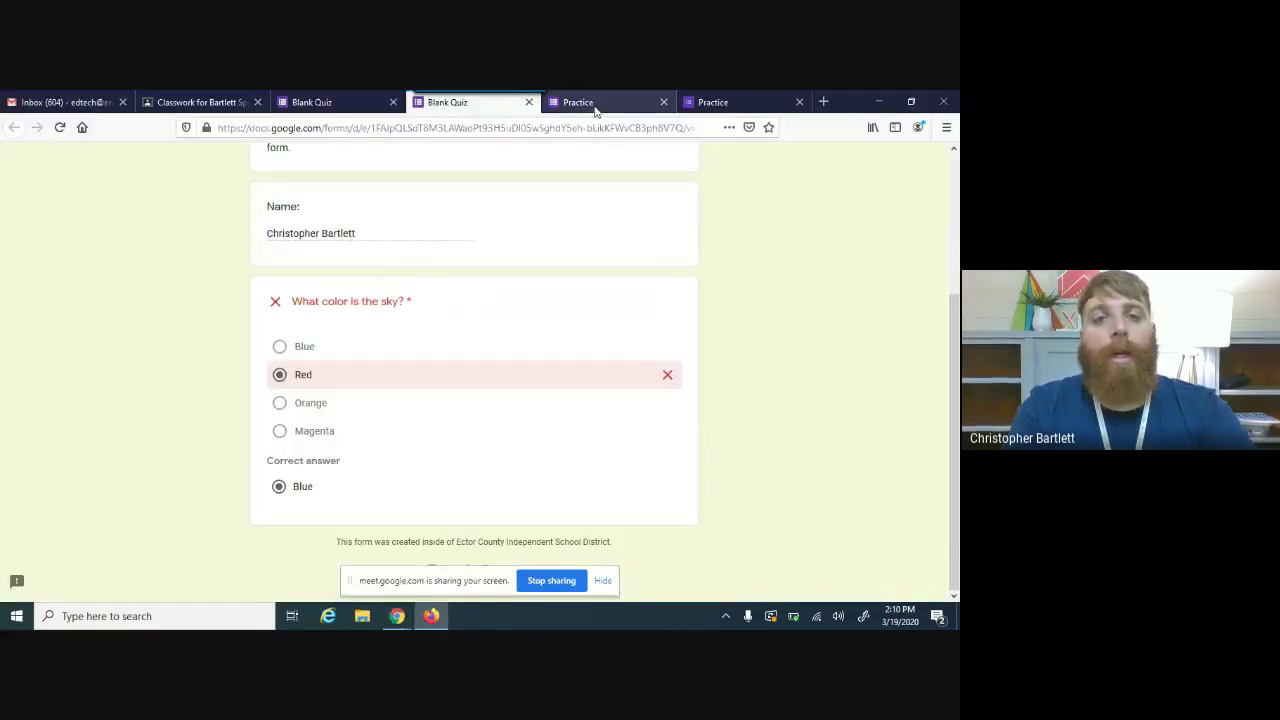
Step: As the student, reload the class stream, open the Practice 3 post, then its form
{"action": "left_click", "coordinate": [200, 102]}
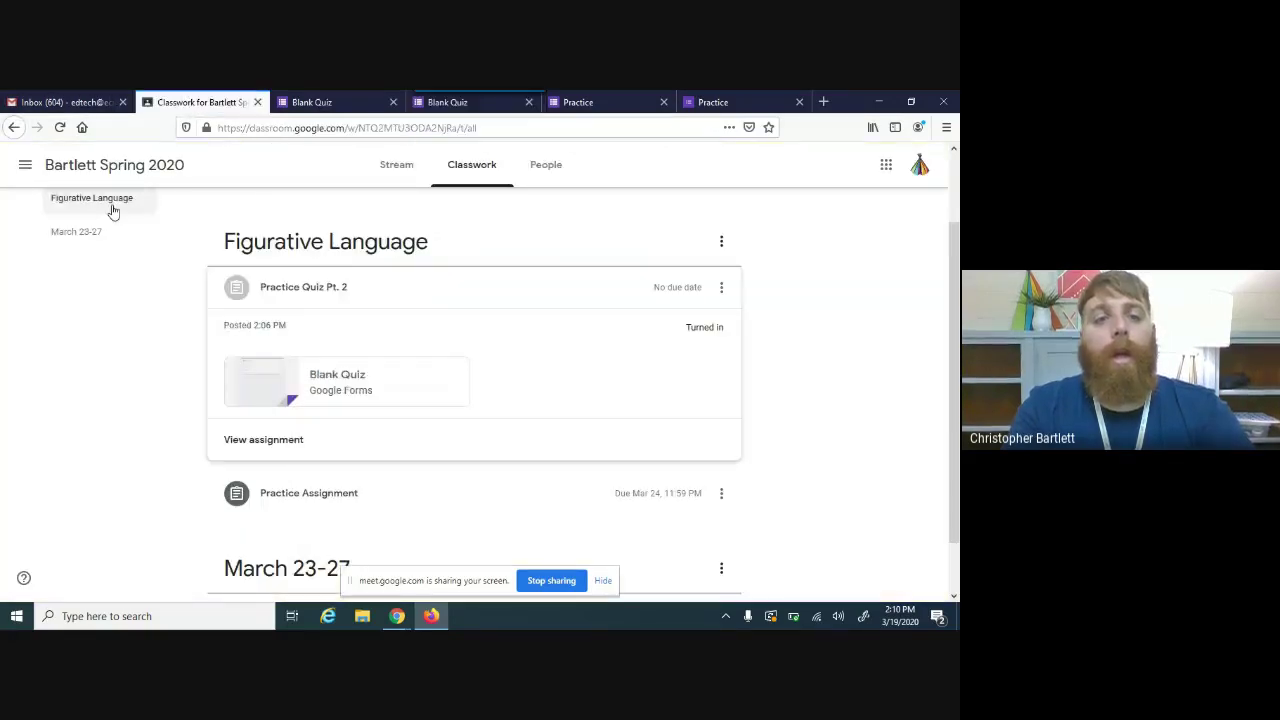
{"action": "left_click", "coordinate": [380, 175]}
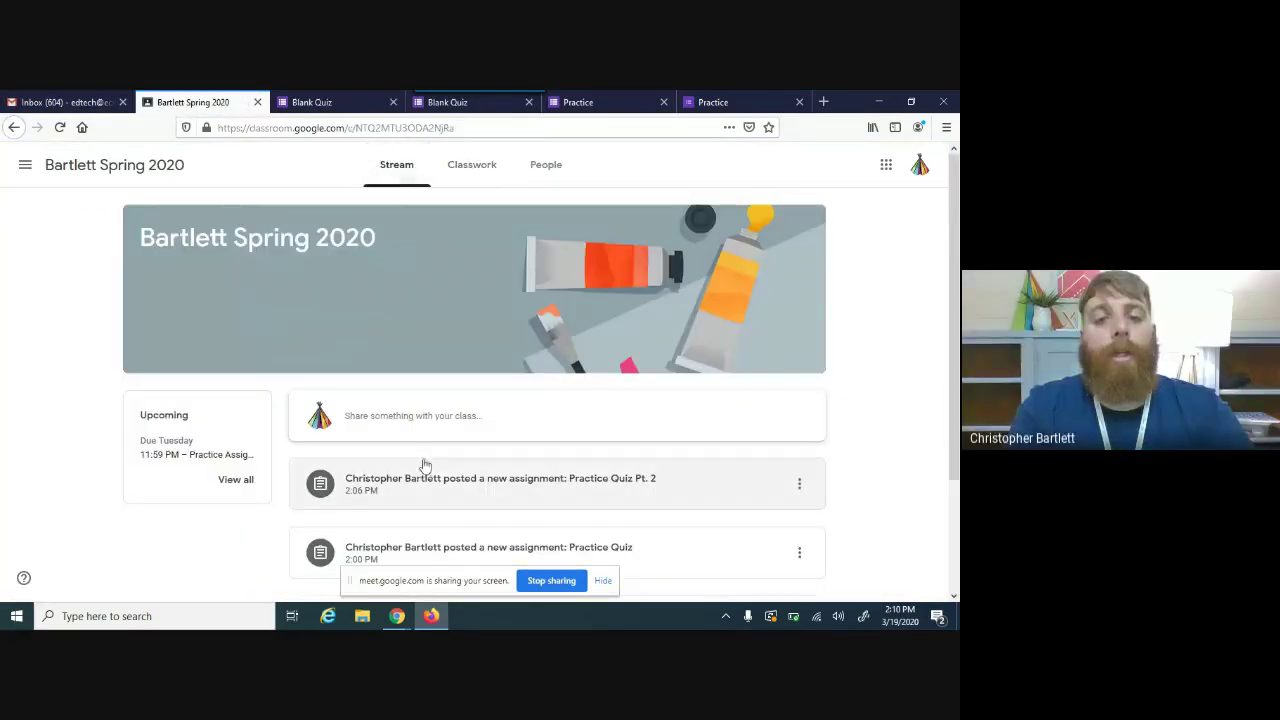
{"action": "key", "text": "F5"}
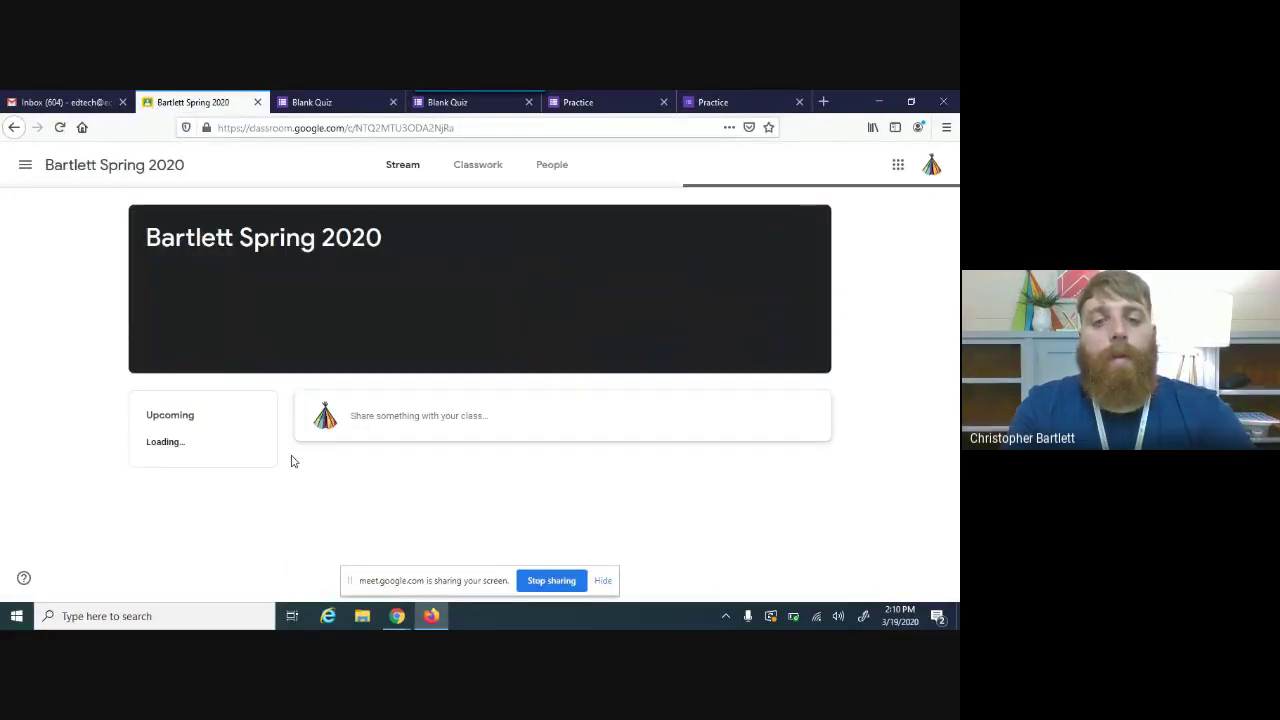
{"action": "left_click", "coordinate": [467, 481]}
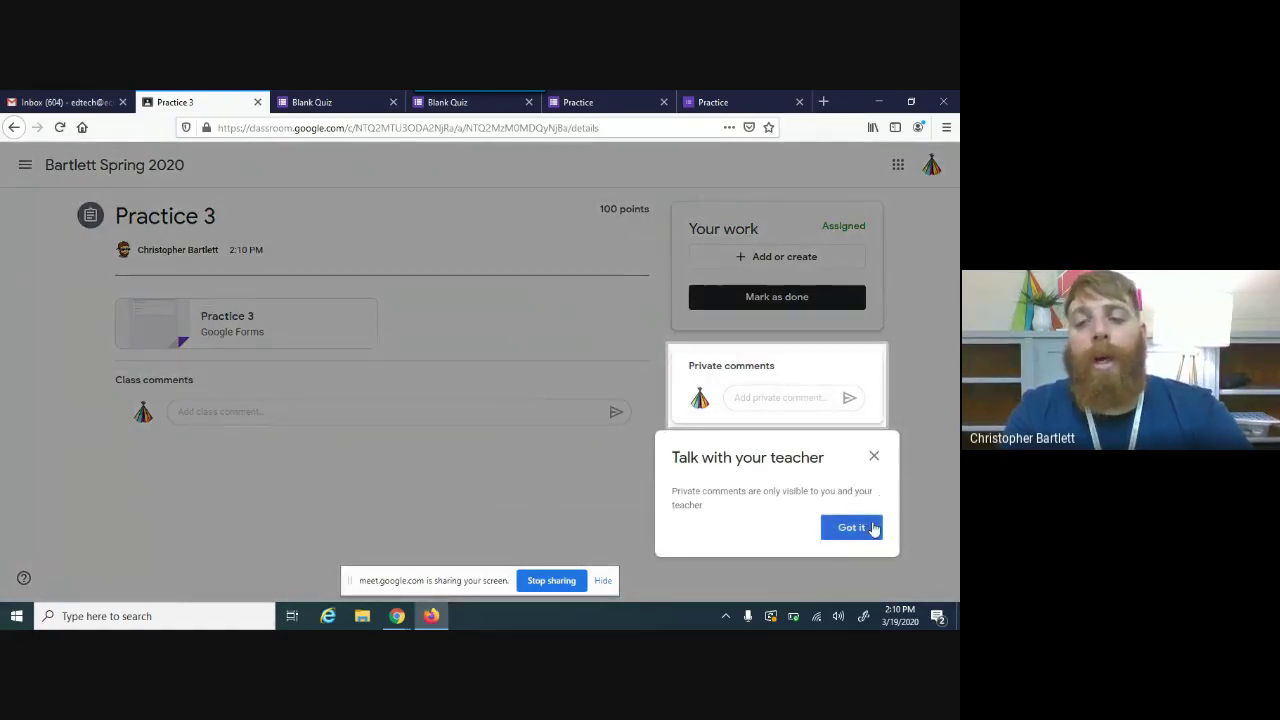
{"action": "left_click", "coordinate": [851, 527]}
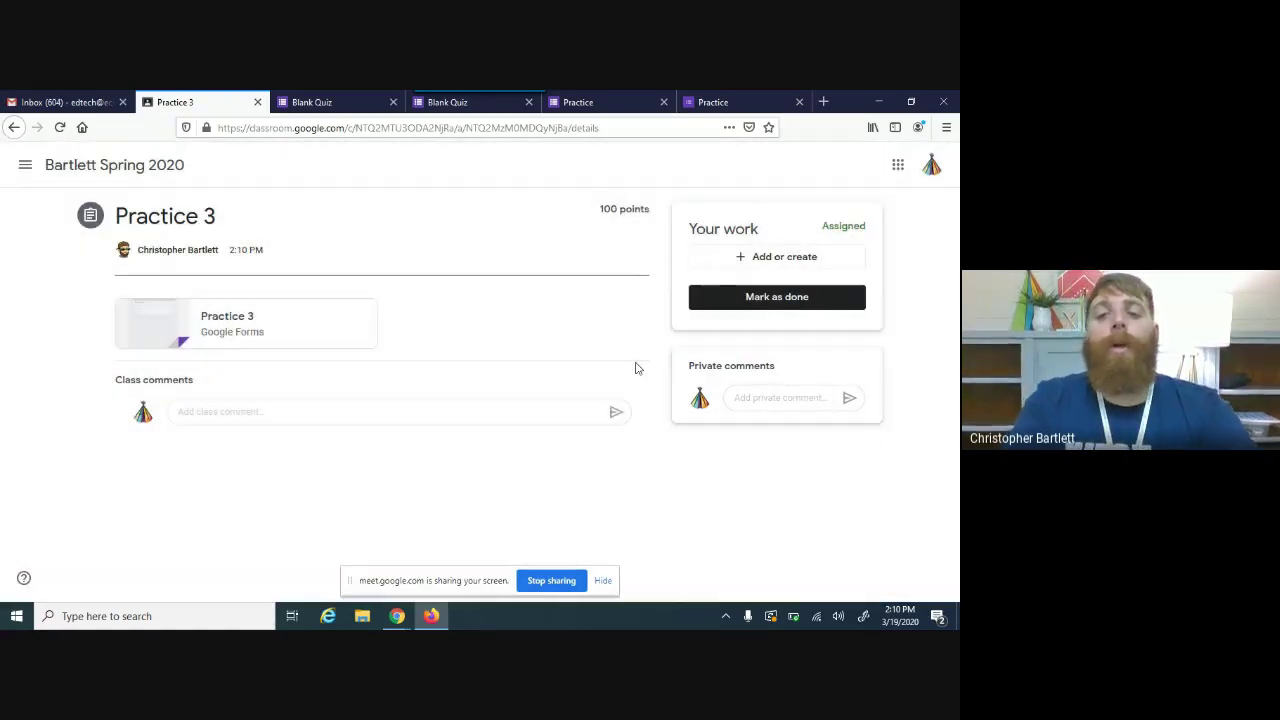
{"action": "left_click", "coordinate": [778, 399]}
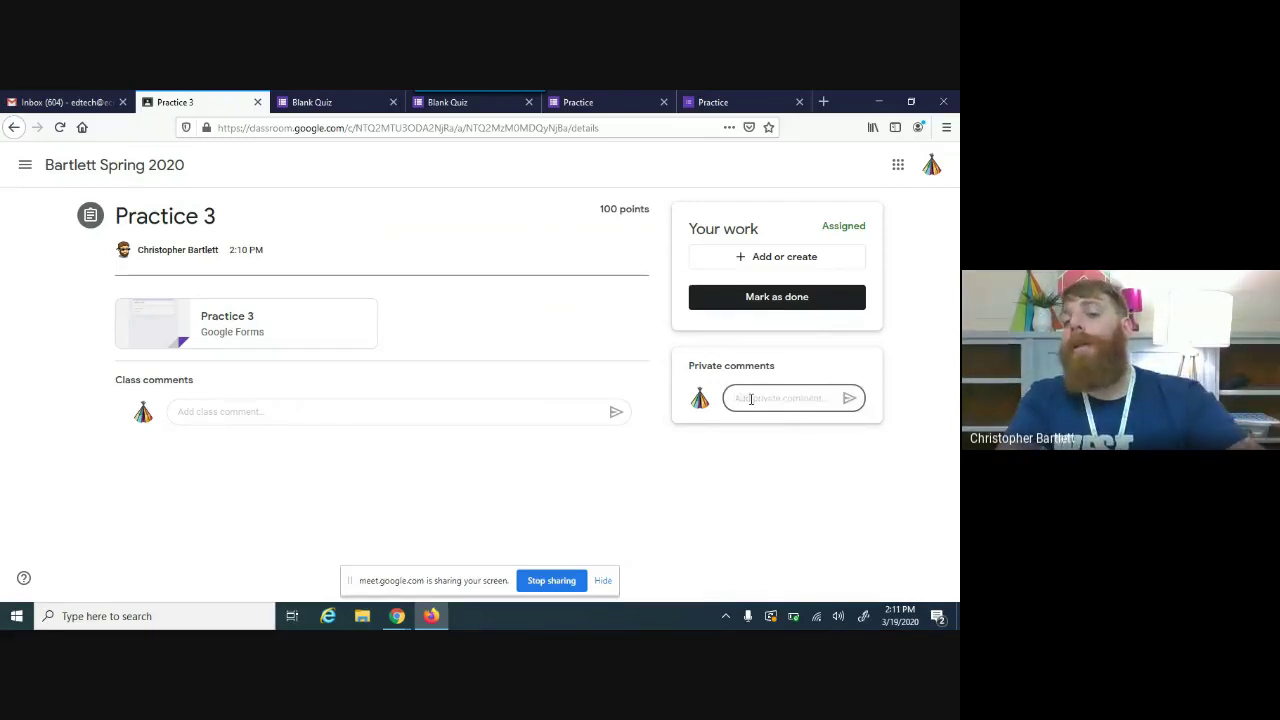
{"action": "left_click", "coordinate": [251, 320]}
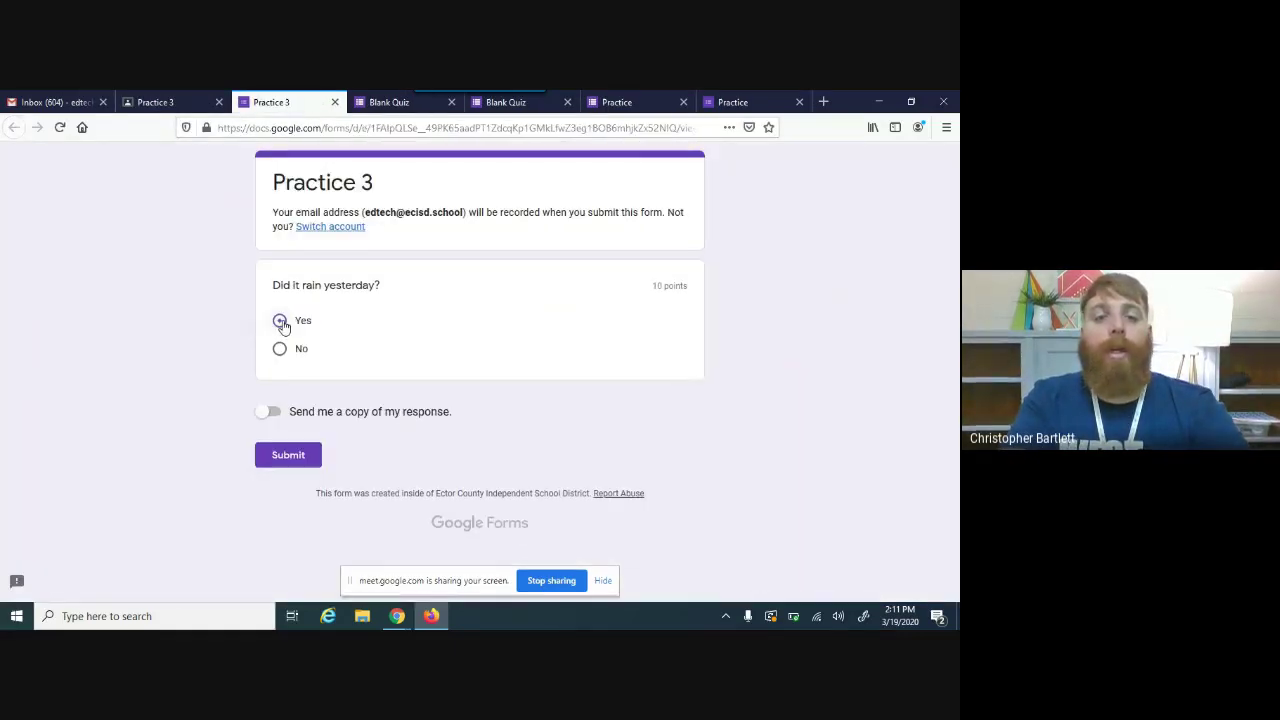
Step: Answer Yes, submit, view the 10/10 score, and return to the teacher's Chrome window
{"action": "left_click", "coordinate": [270, 411]}
{"action": "left_click", "coordinate": [288, 458]}
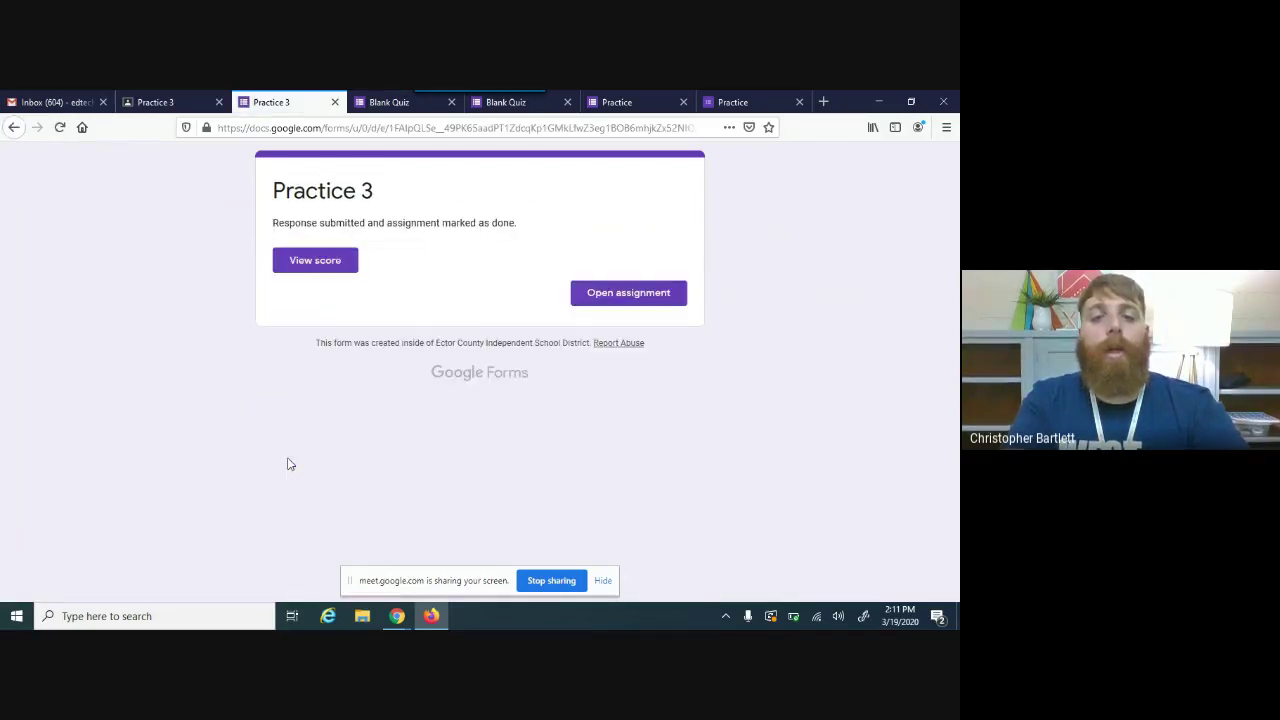
{"action": "left_click", "coordinate": [338, 264]}
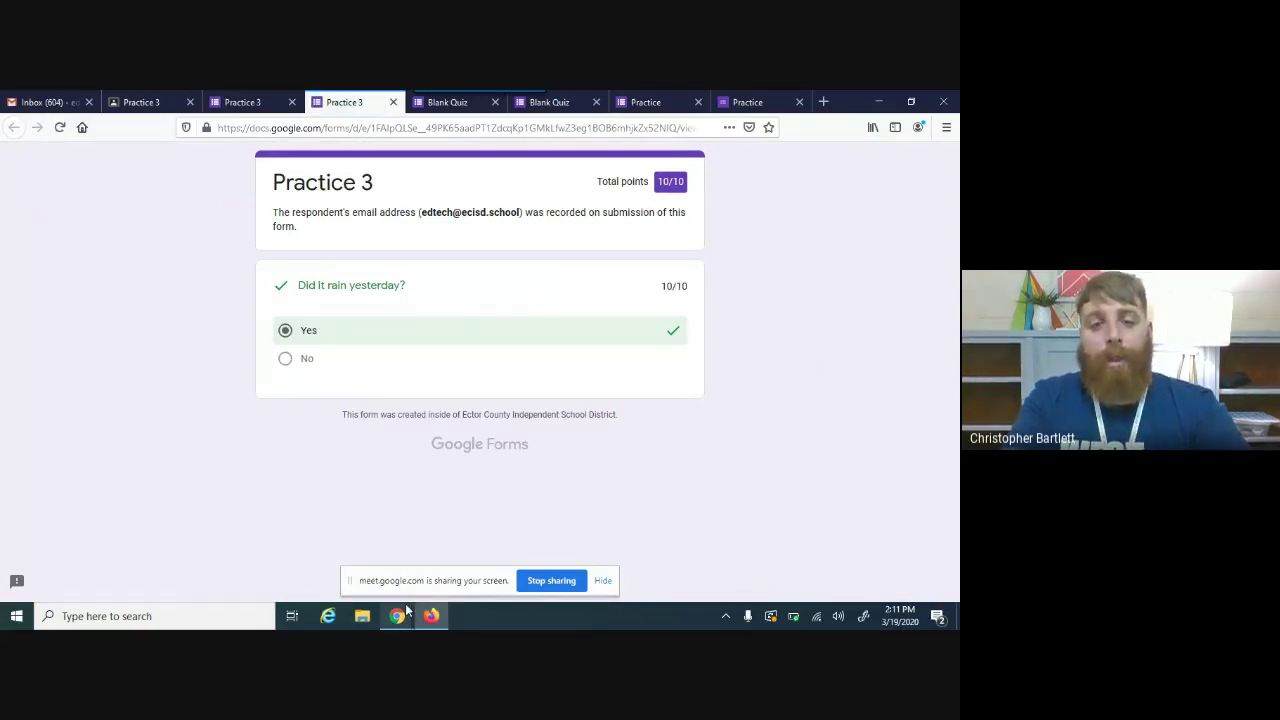
{"action": "mouse_move", "coordinate": [397, 616]}
{"action": "left_click", "coordinate": [331, 562]}
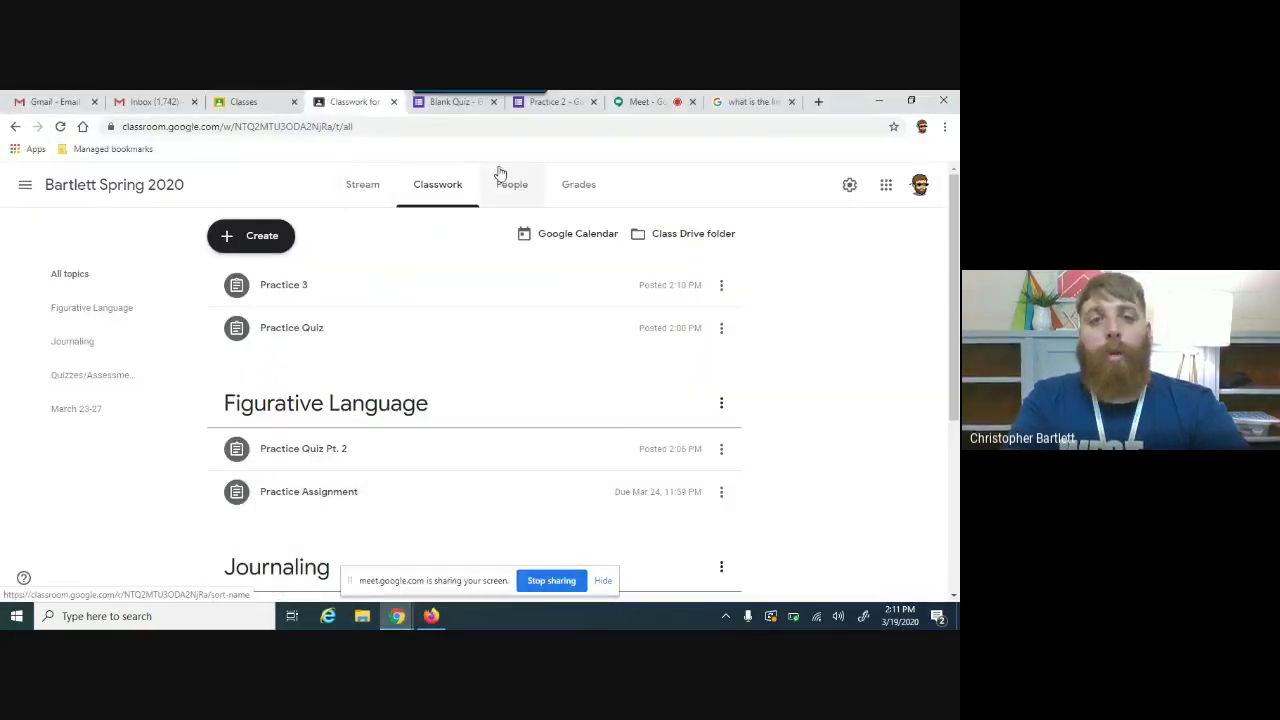
{"action": "left_click", "coordinate": [584, 182]}
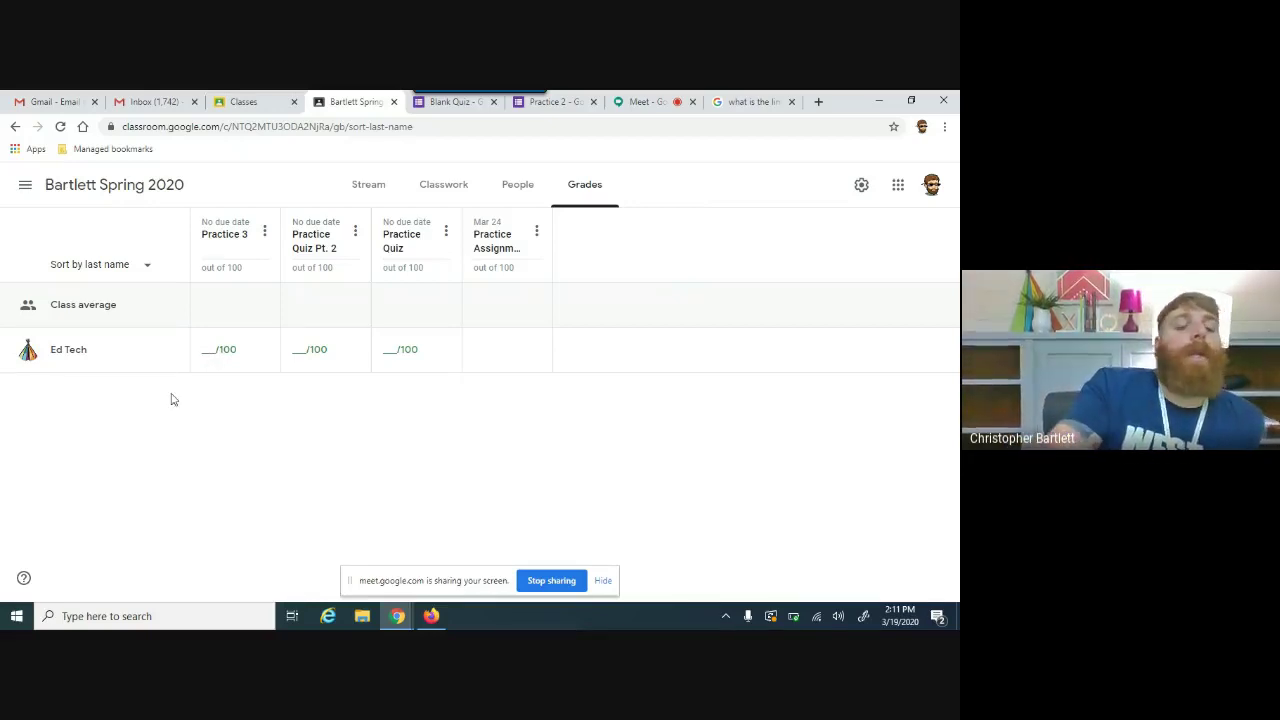
{"action": "key", "text": "ctrl+l"}
{"action": "key", "text": "Return"}
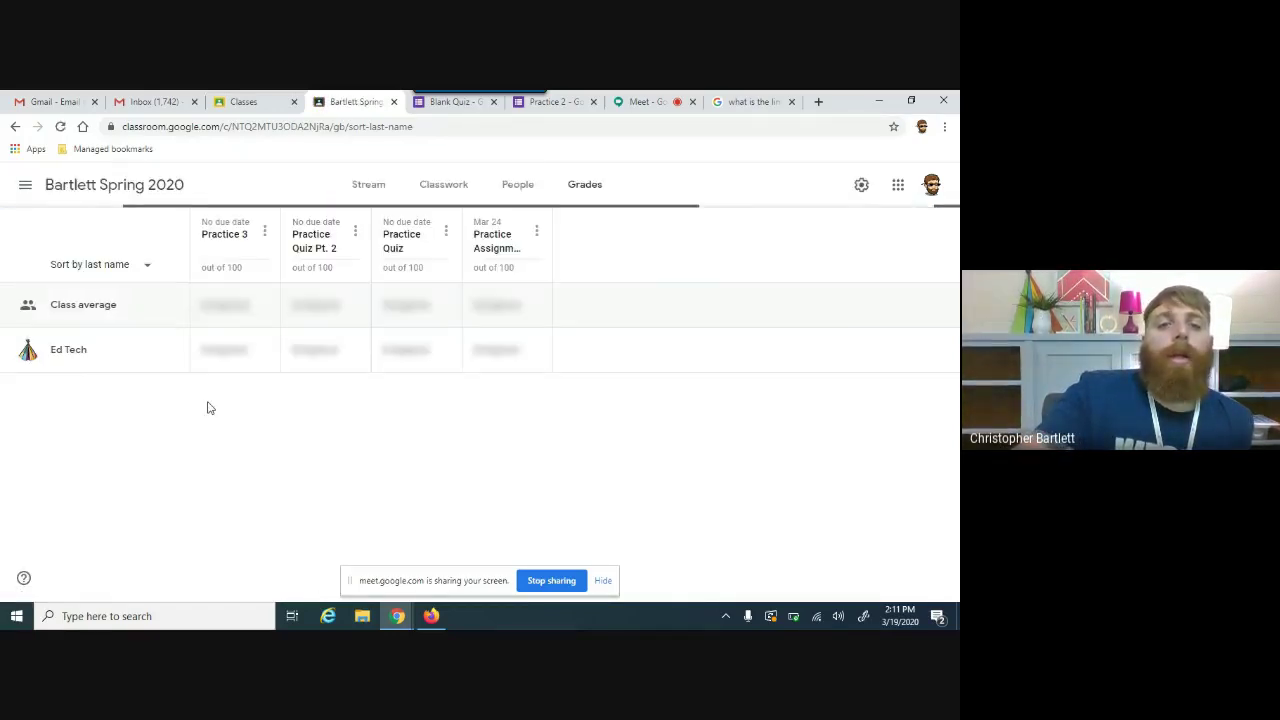
{"action": "left_click", "coordinate": [423, 184]}
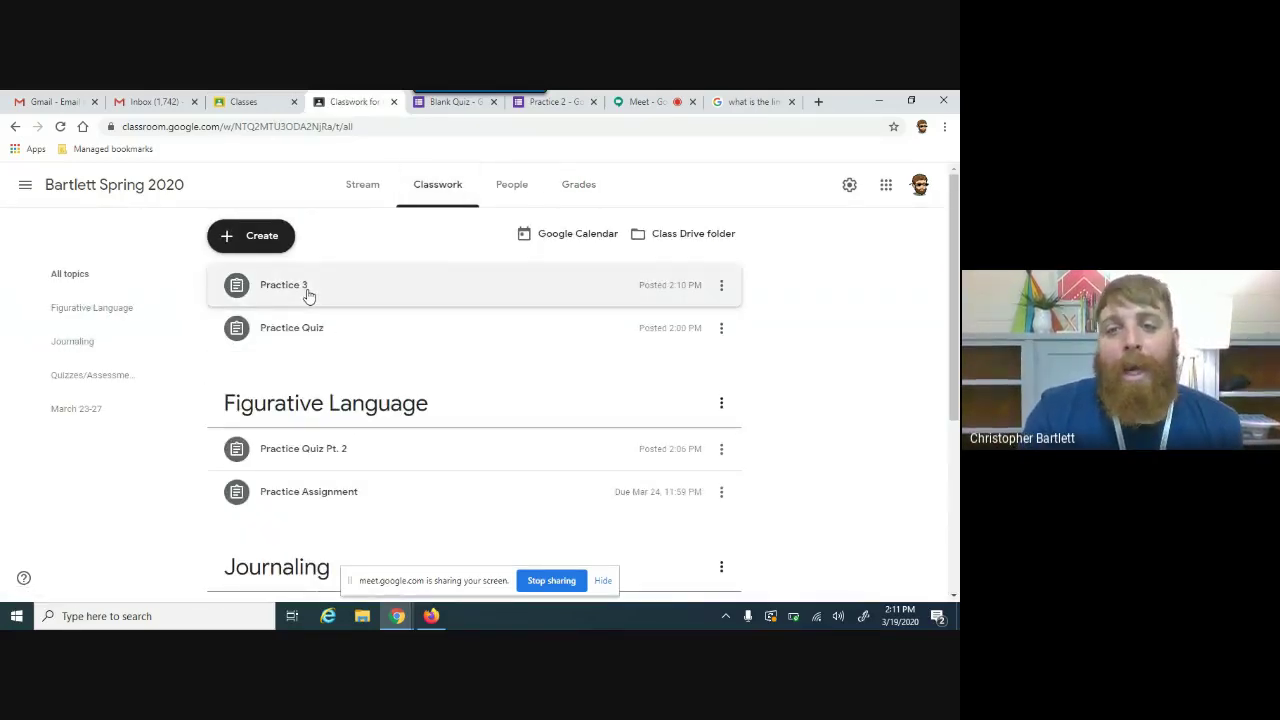
Step: Review Practice 3 and its form attachment, then open the Bartlett Spring 2020 gradebook
{"action": "left_click", "coordinate": [308, 292]}
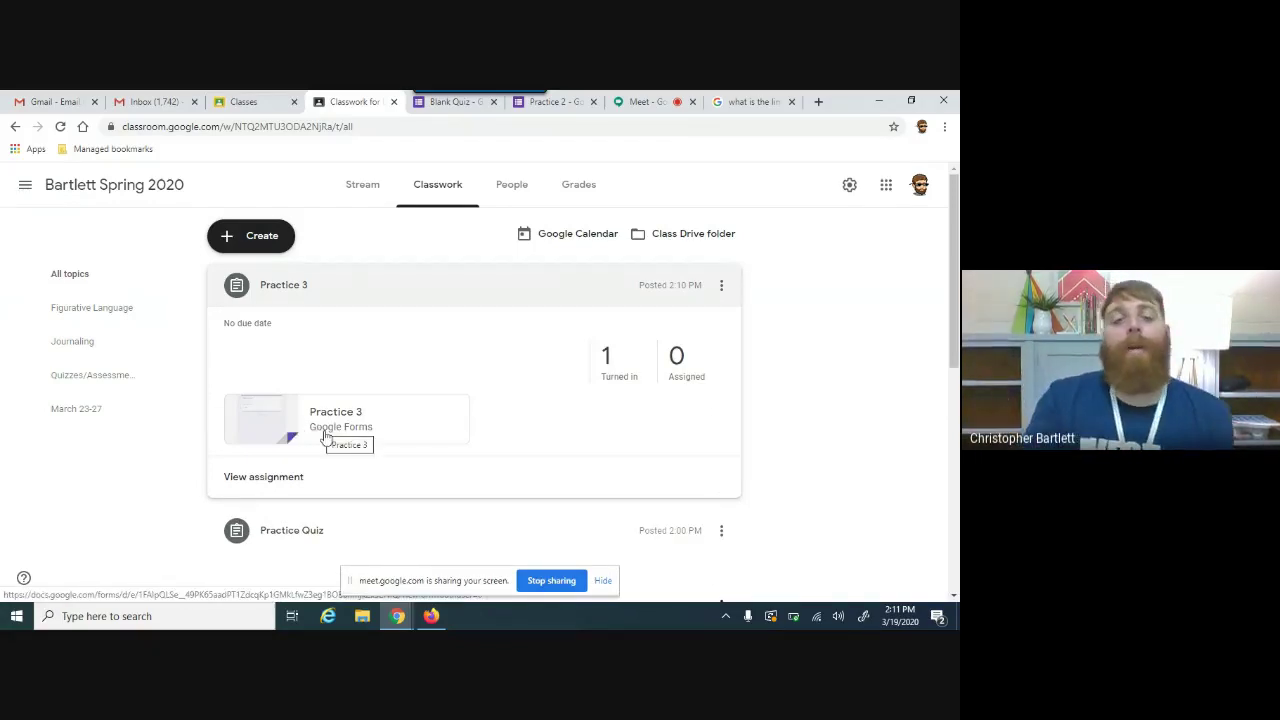
{"action": "left_click", "coordinate": [325, 436]}
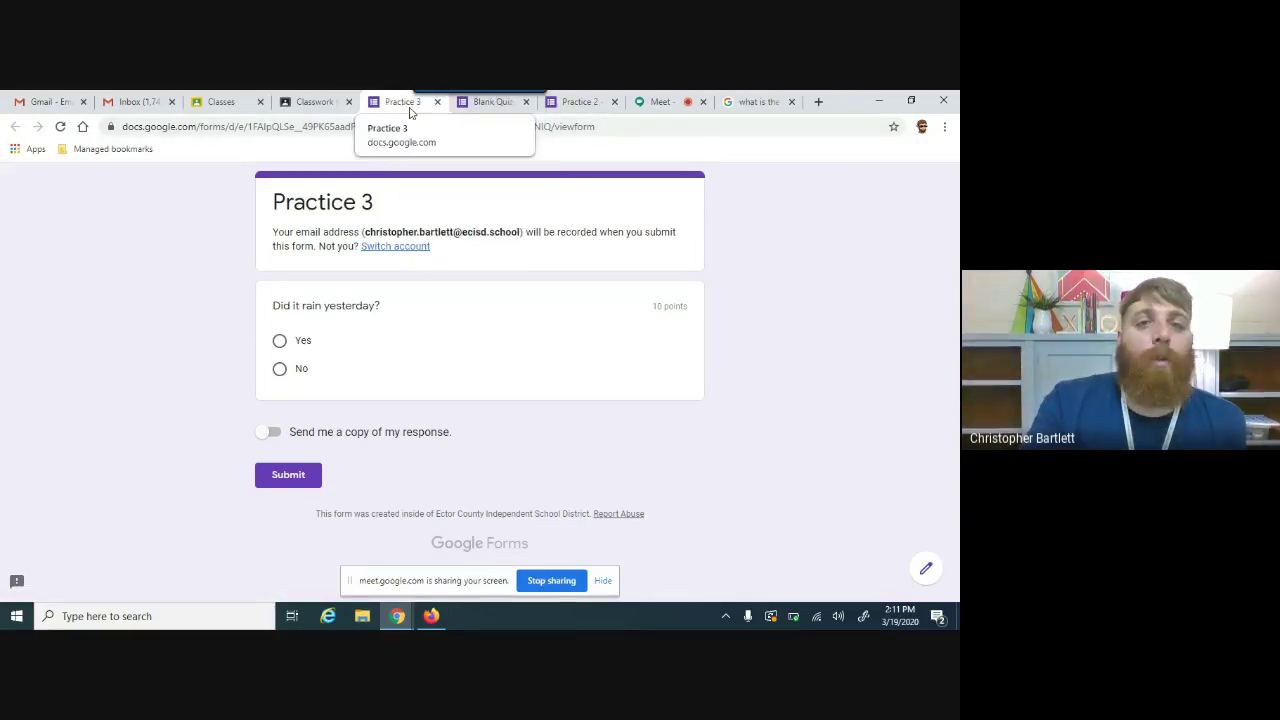
{"action": "left_click", "coordinate": [438, 102]}
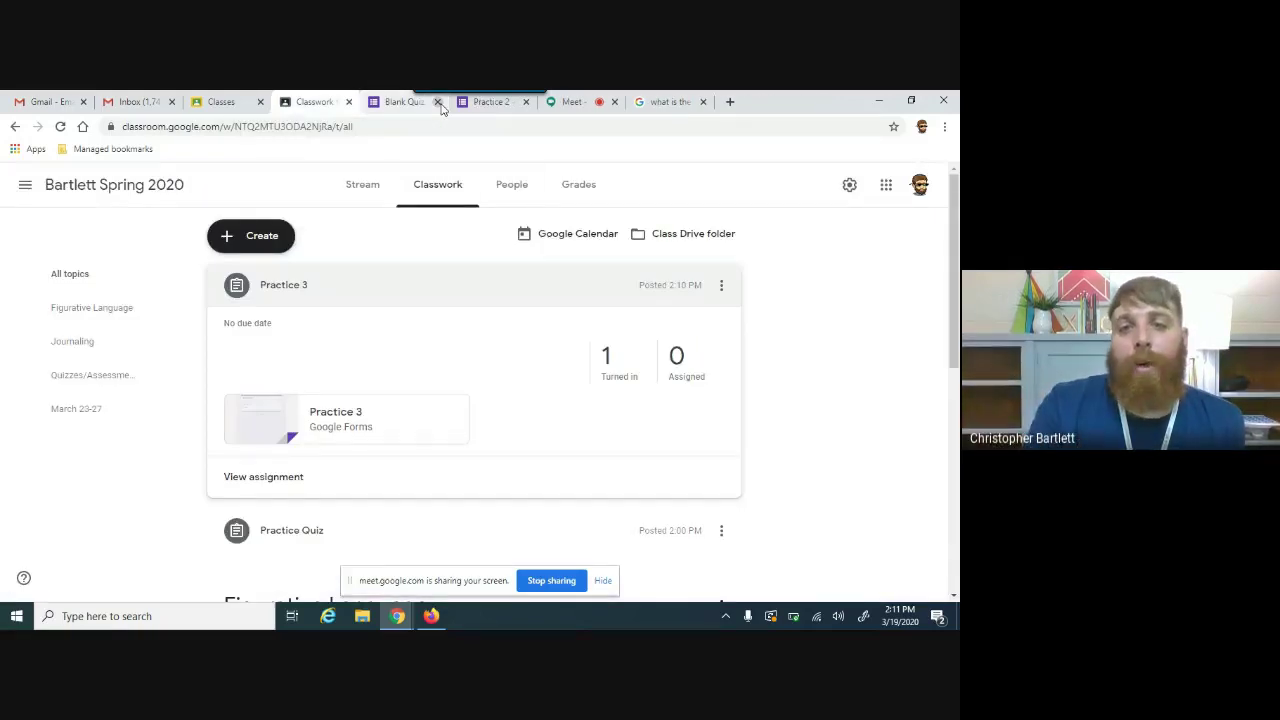
{"action": "left_click", "coordinate": [569, 190]}
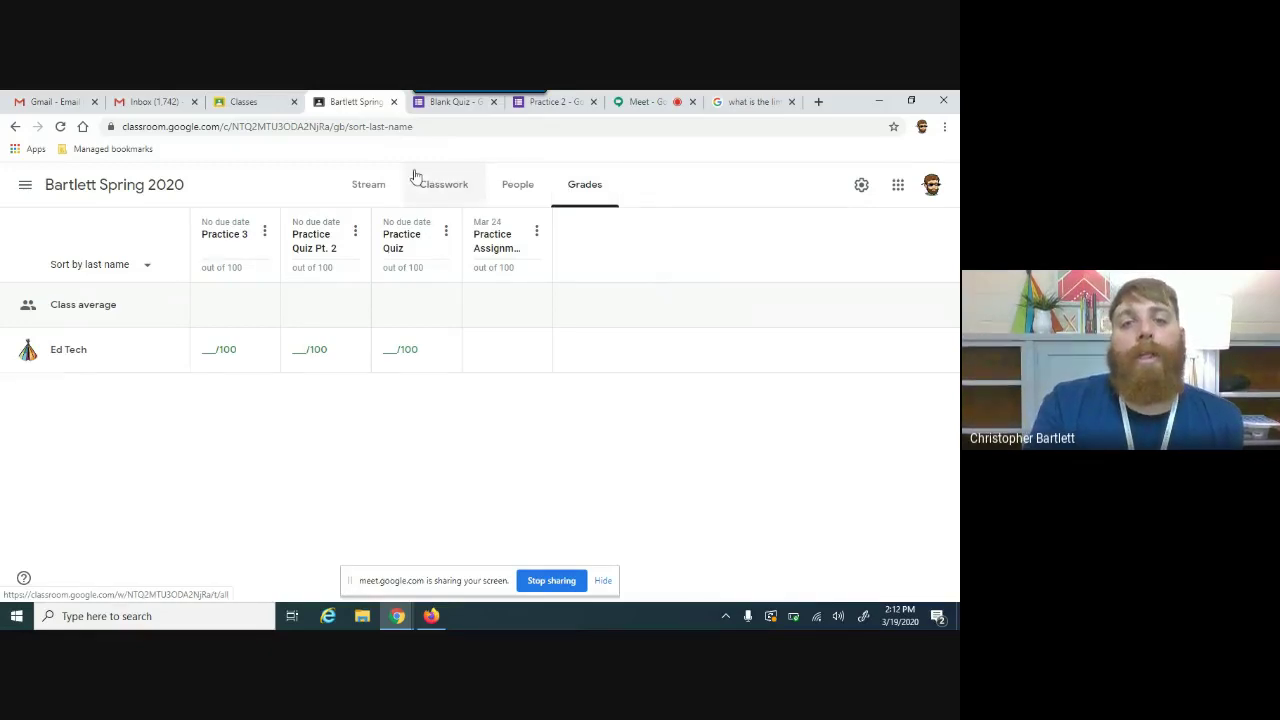
Step: Look over the class stream and grades, then switch to the Google Meet tab
{"action": "left_click", "coordinate": [367, 186]}
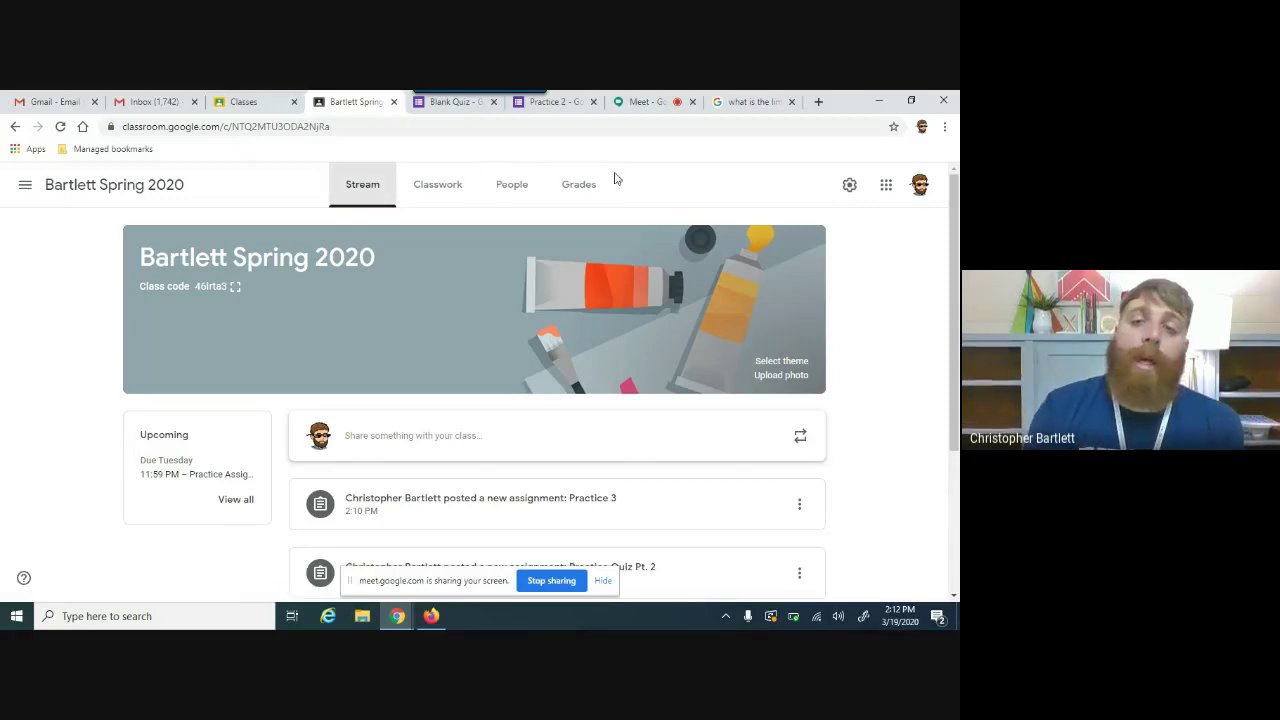
{"action": "left_click", "coordinate": [580, 178]}
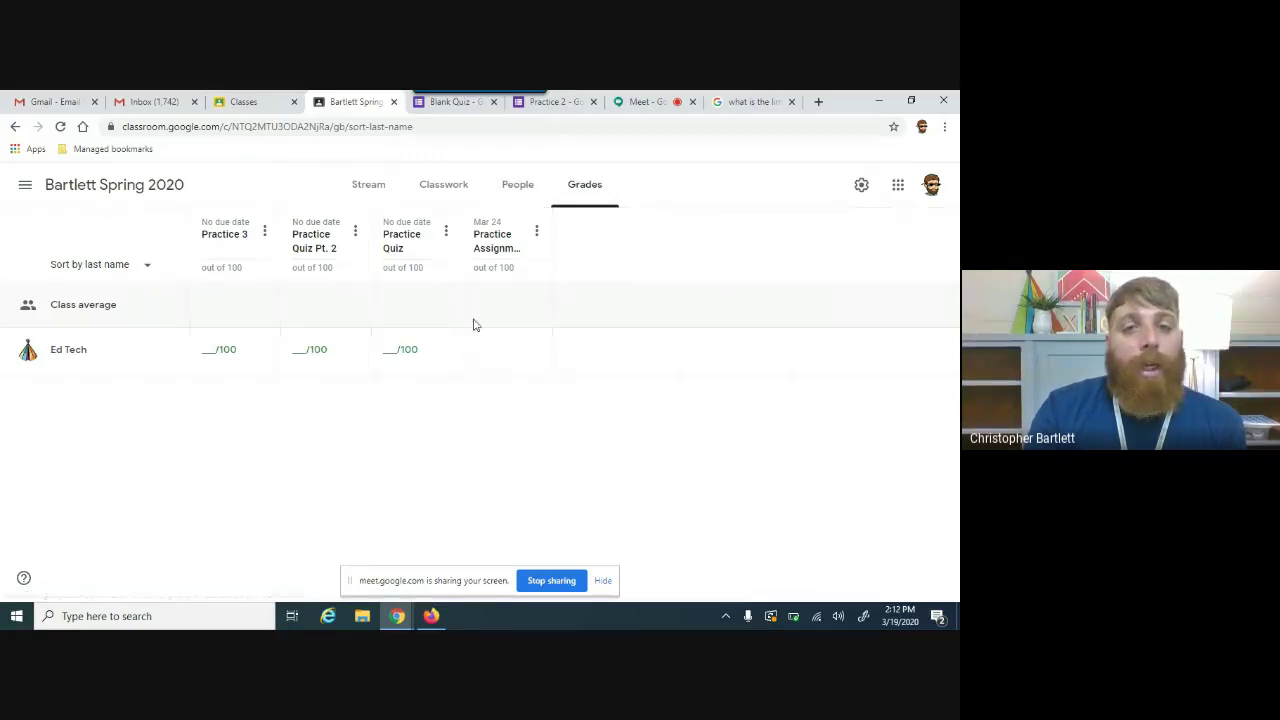
{"action": "left_click", "coordinate": [394, 194]}
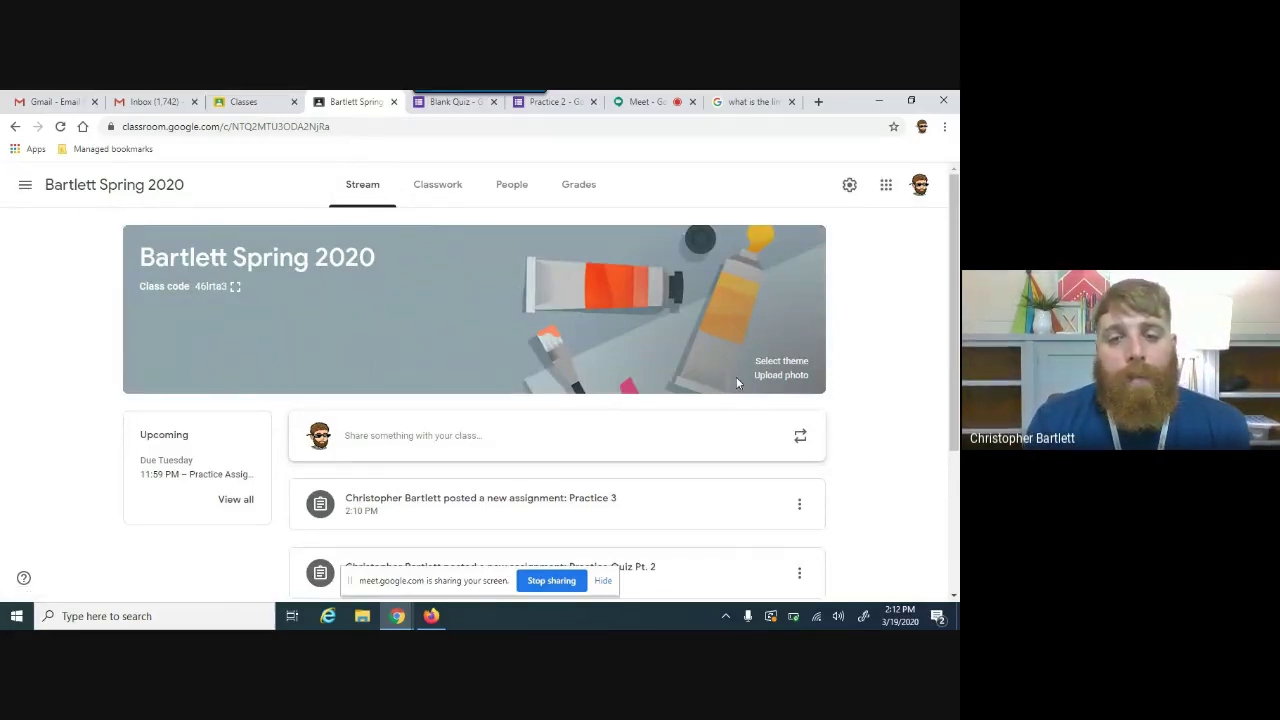
{"action": "left_click", "coordinate": [636, 102]}
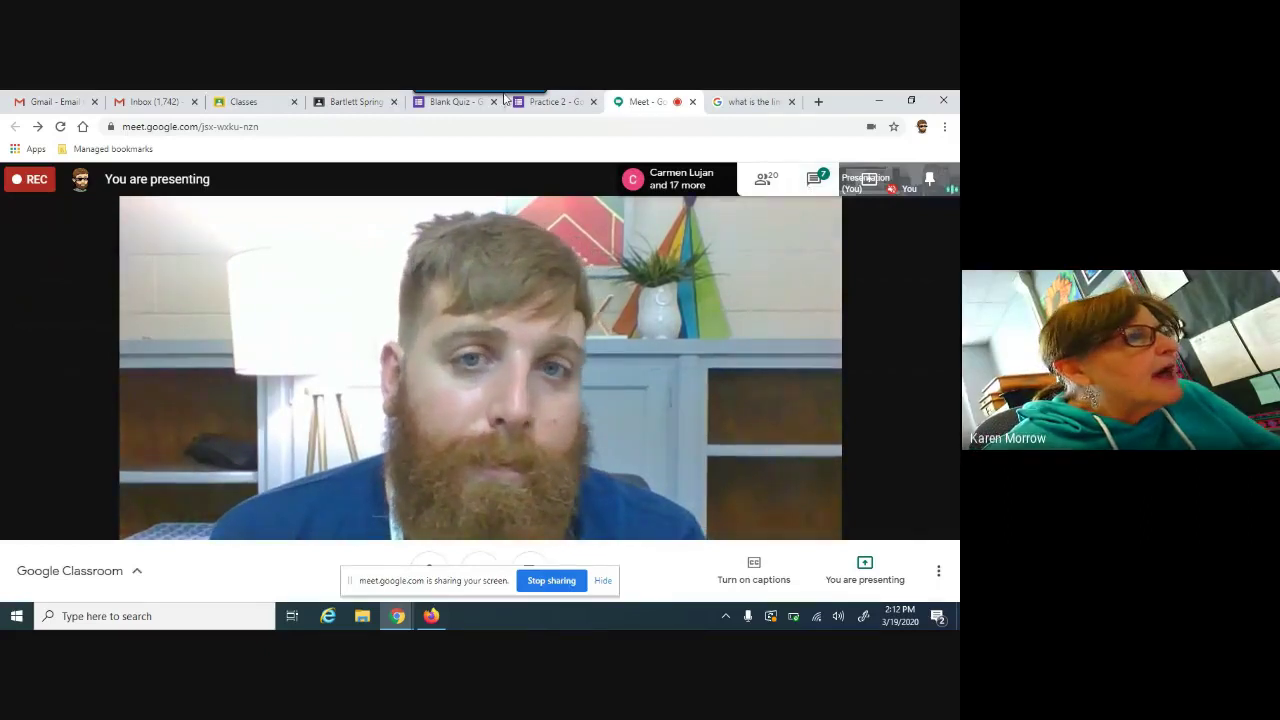
Step: Return from Google Meet to the Bartlett Spring 2020 Classroom tab
{"action": "left_click", "coordinate": [349, 99]}
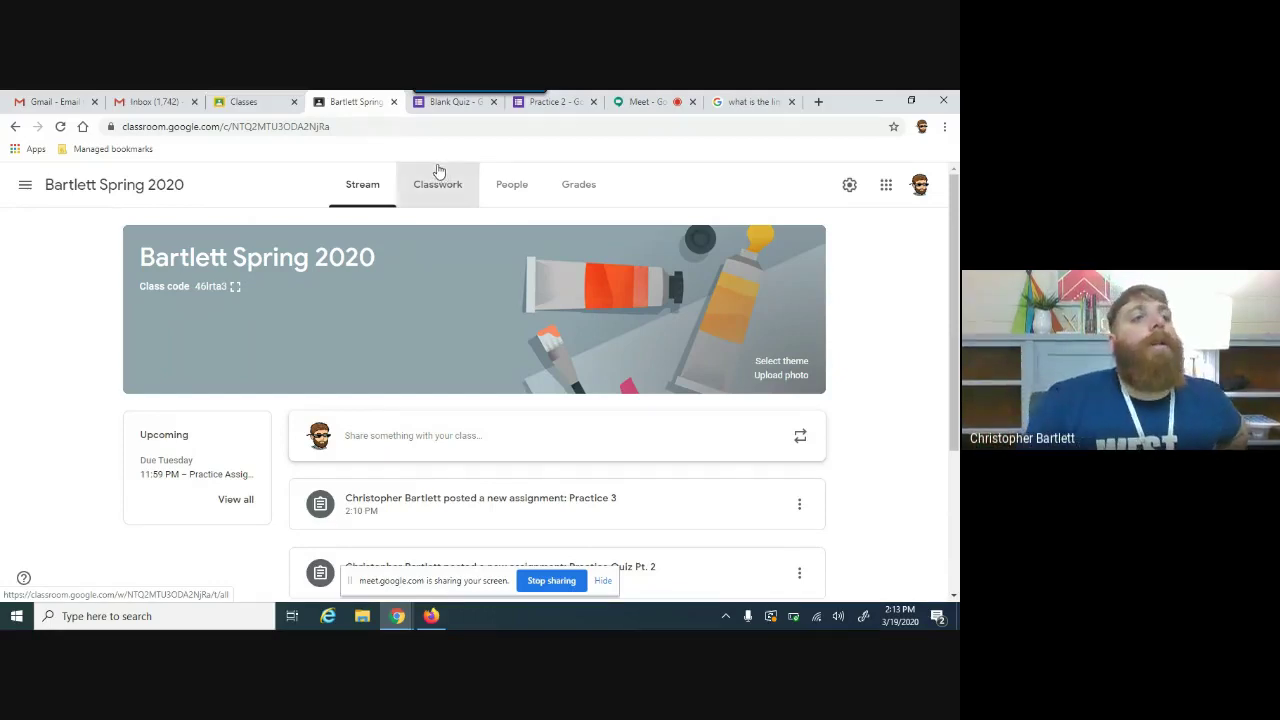
{"action": "left_click", "coordinate": [438, 171]}
{"action": "left_click", "coordinate": [265, 248]}
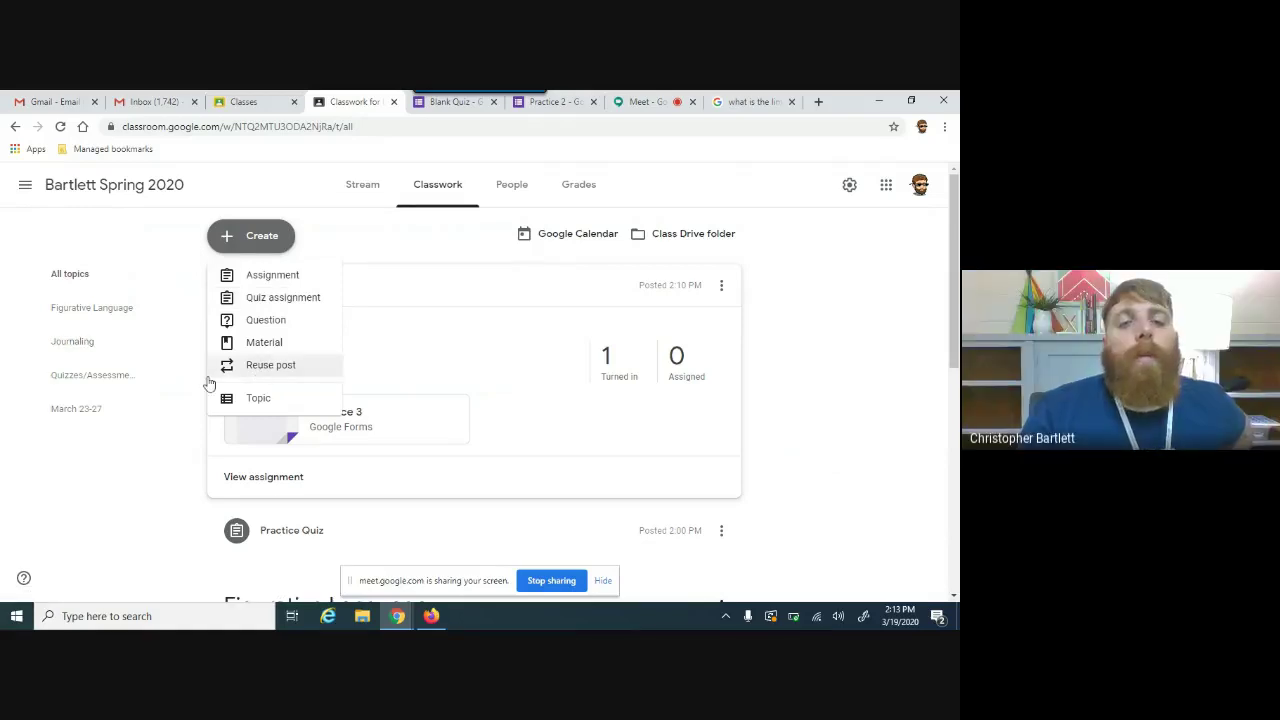
{"action": "left_click", "coordinate": [896, 240]}
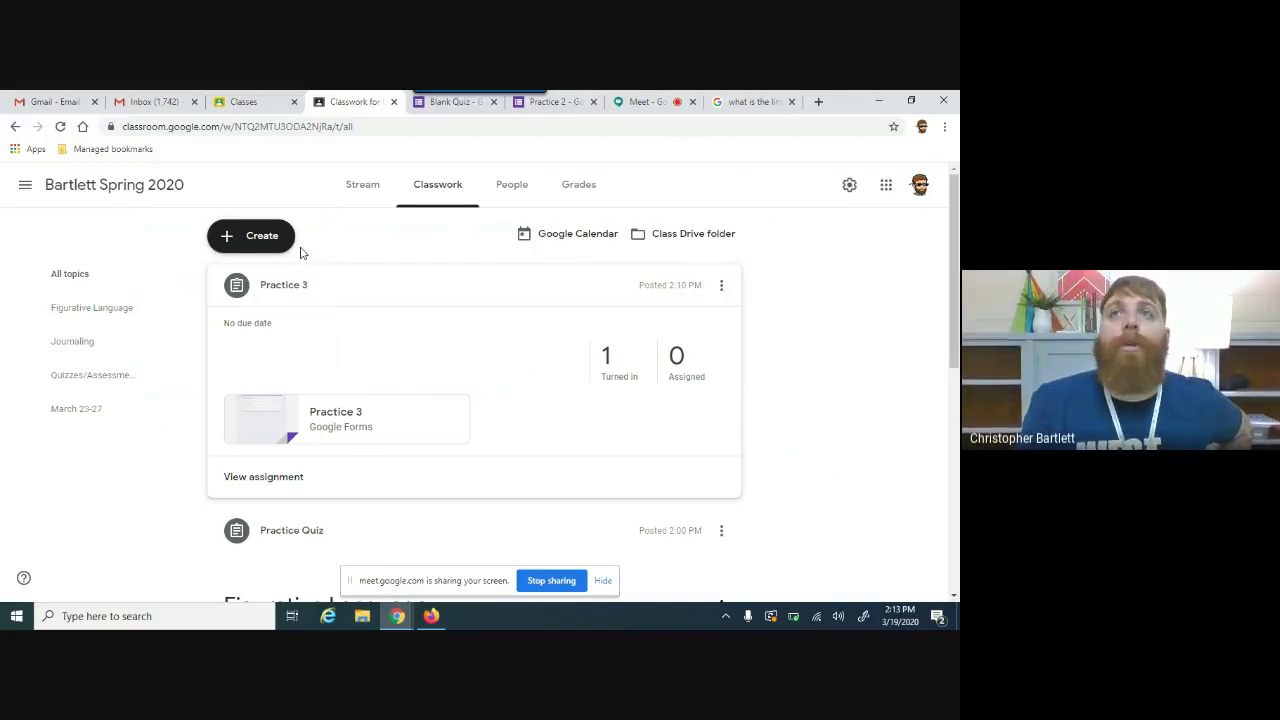
{"action": "left_click", "coordinate": [277, 243]}
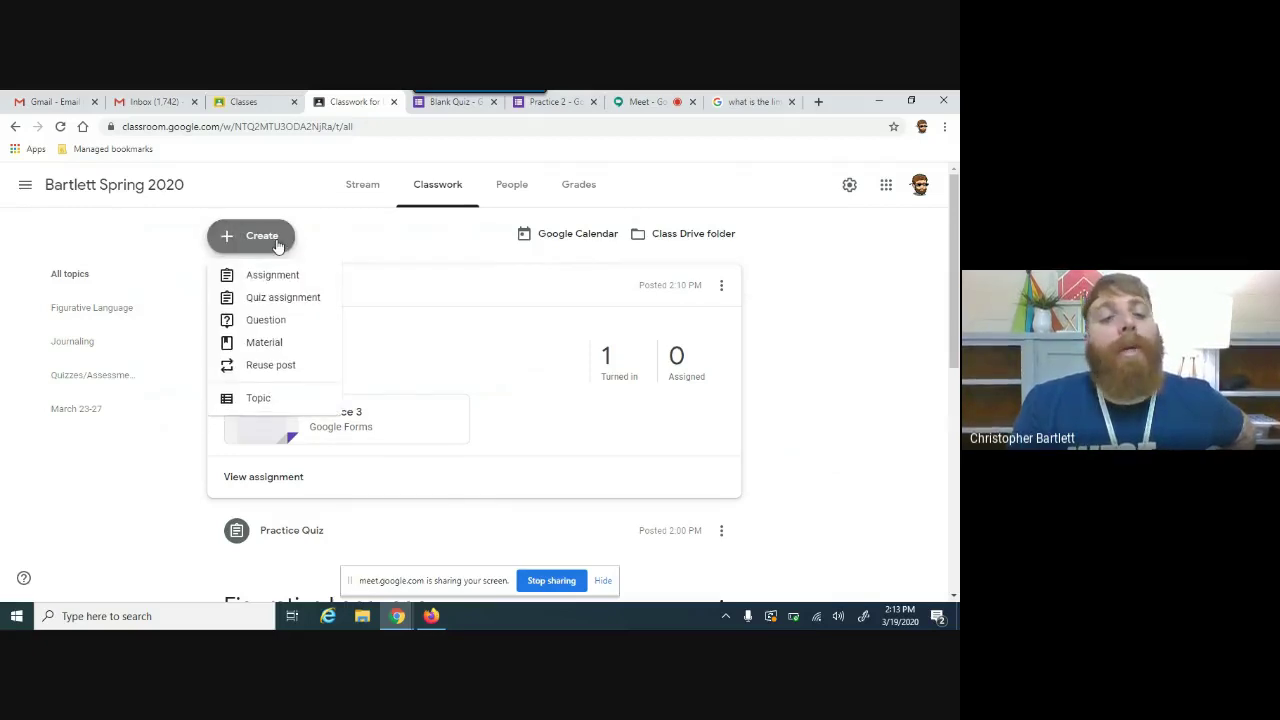
{"action": "left_click", "coordinate": [267, 283]}
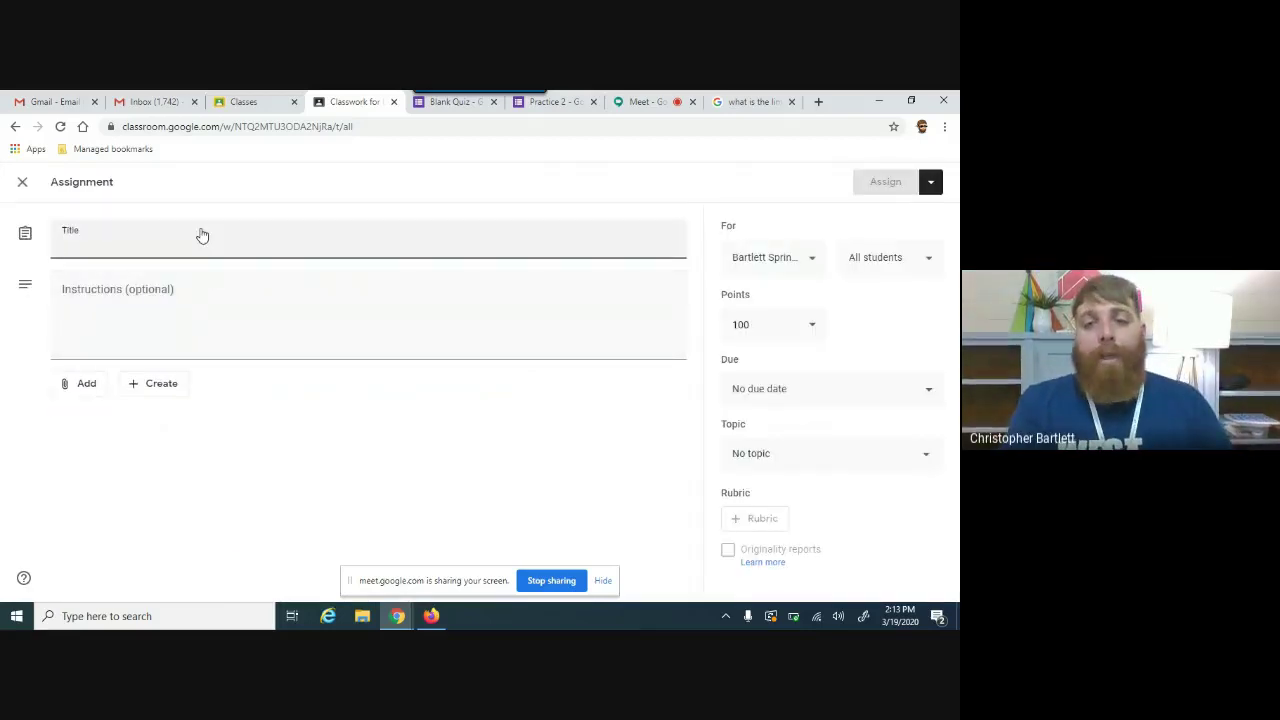
{"action": "left_click", "coordinate": [21, 185]}
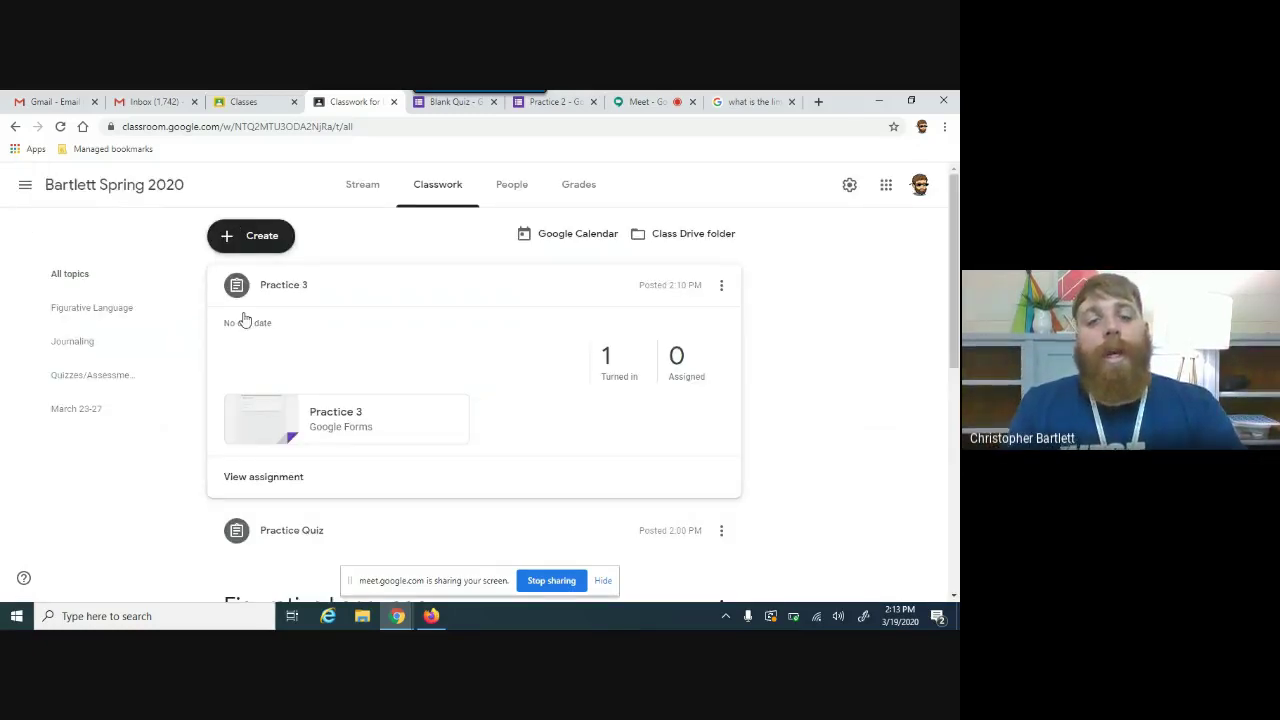
{"action": "left_click", "coordinate": [263, 477]}
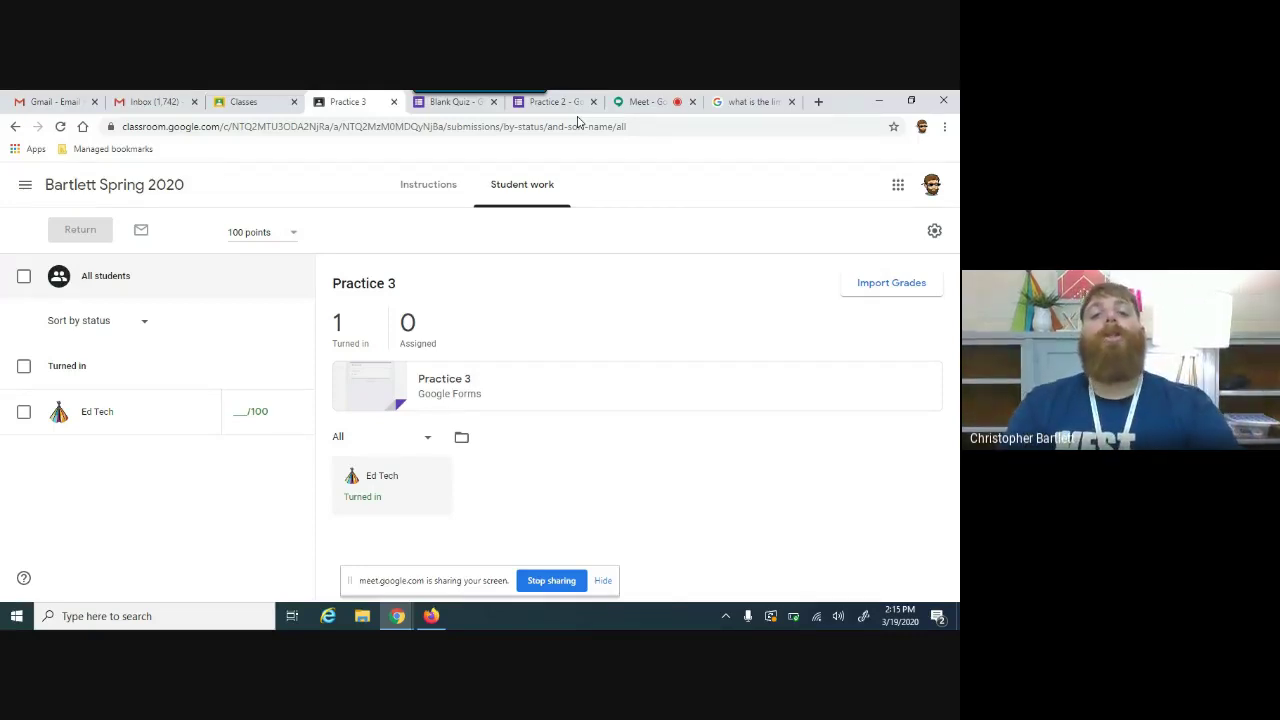
Step: Go back to the Bartlett Spring 2020 class stream via the class title
{"action": "mouse_move", "coordinate": [470, 94]}
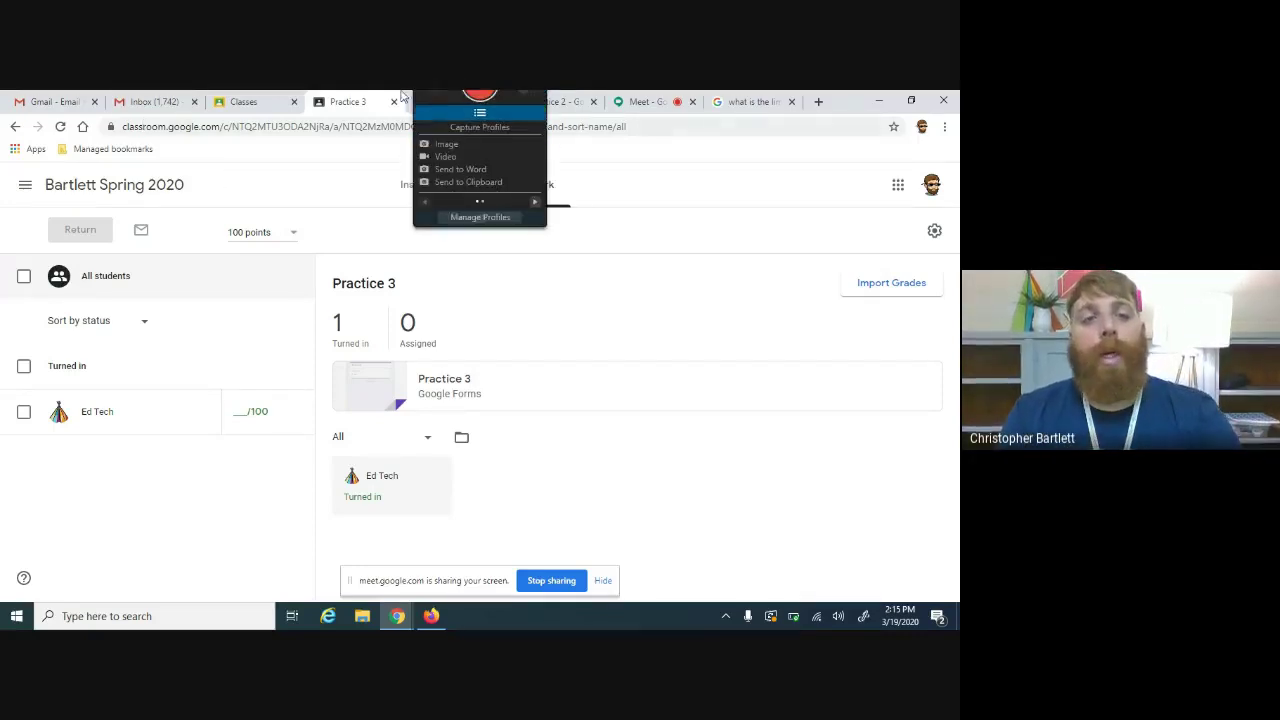
{"action": "left_click", "coordinate": [89, 192]}
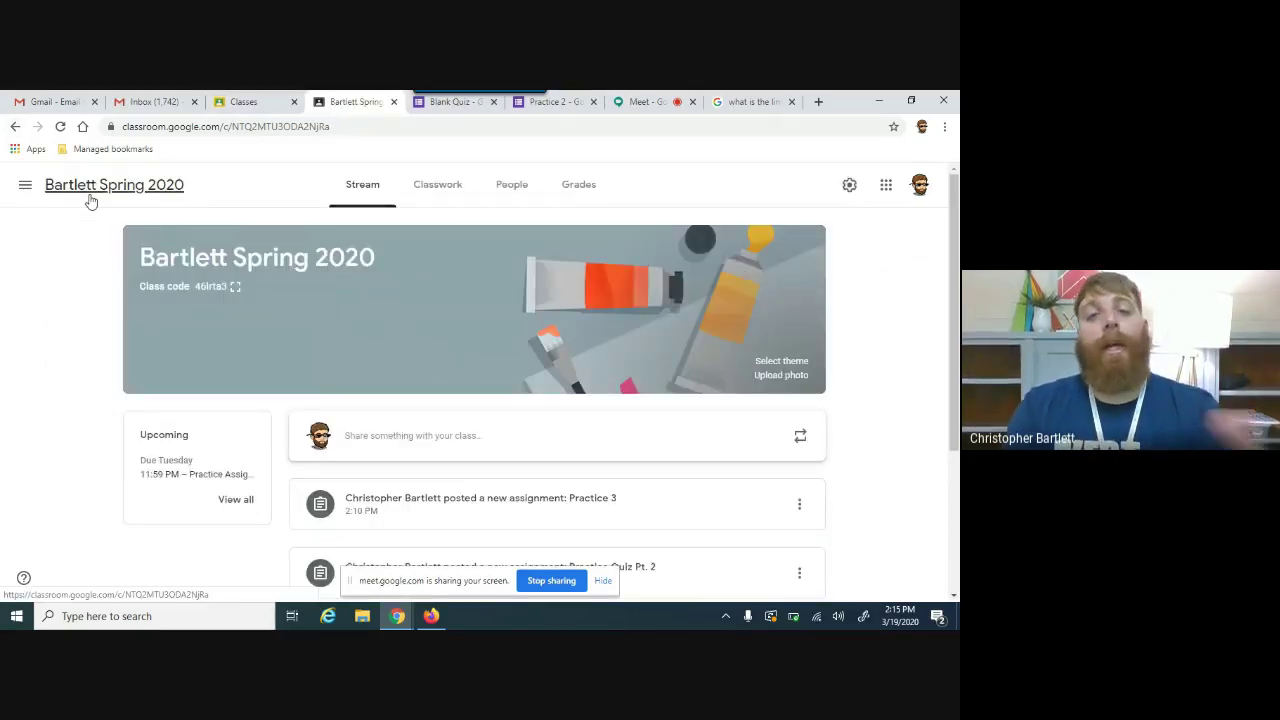
Step: Open docs.google.com in a new tab and create a blank document
{"action": "key", "text": "ctrl+t"}
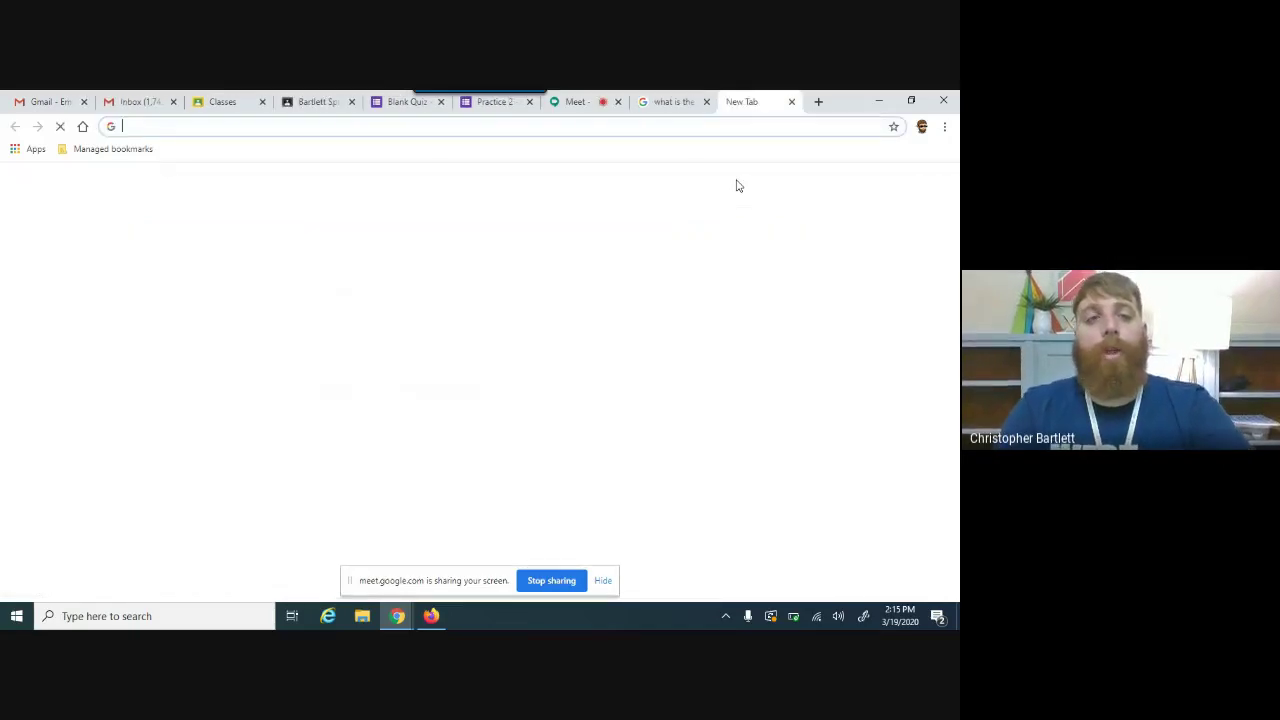
{"action": "type", "text": "docs.googe"}
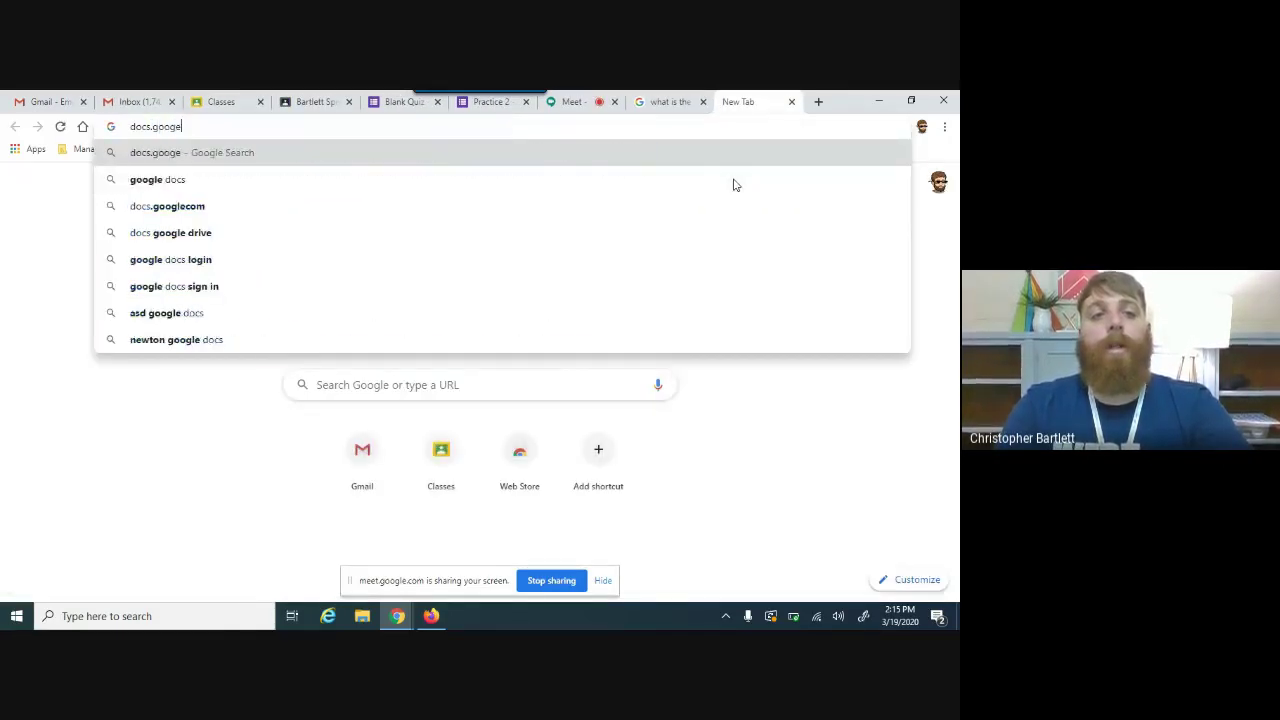
{"action": "key", "text": "BackSpace"}
{"action": "type", "text": "le.co"}
{"action": "key", "text": "Return"}
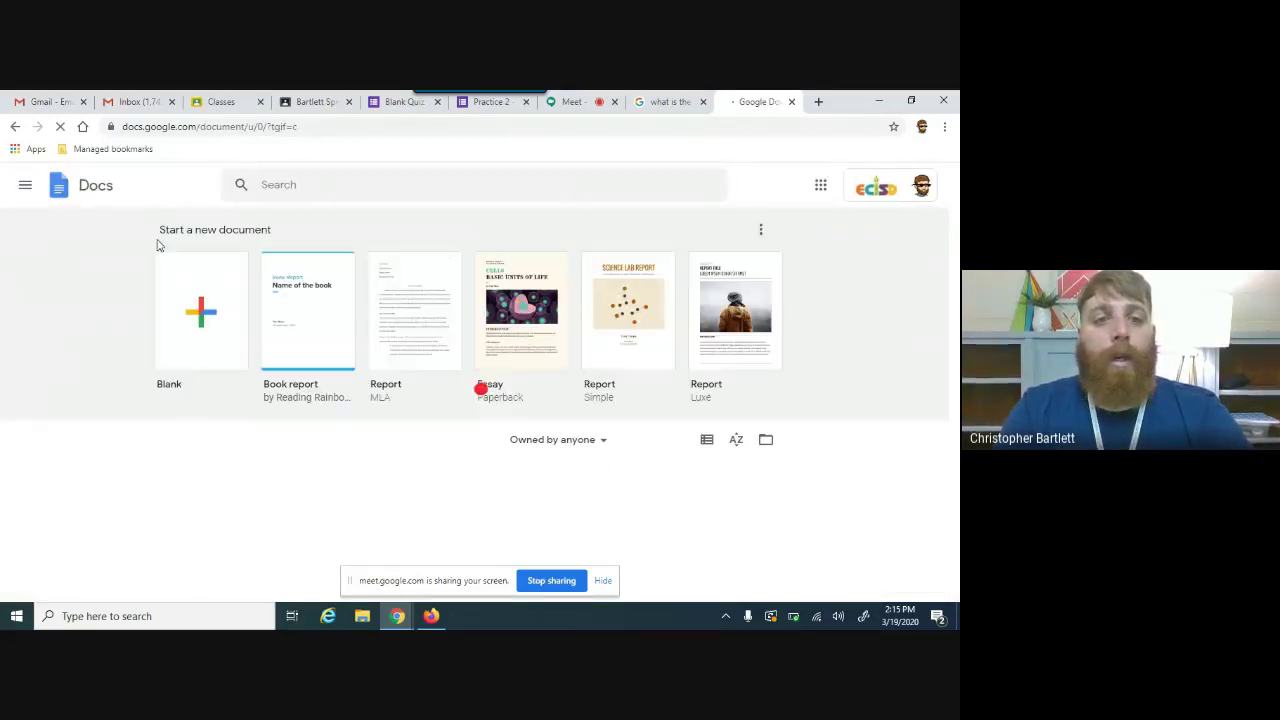
{"action": "left_click", "coordinate": [201, 310]}
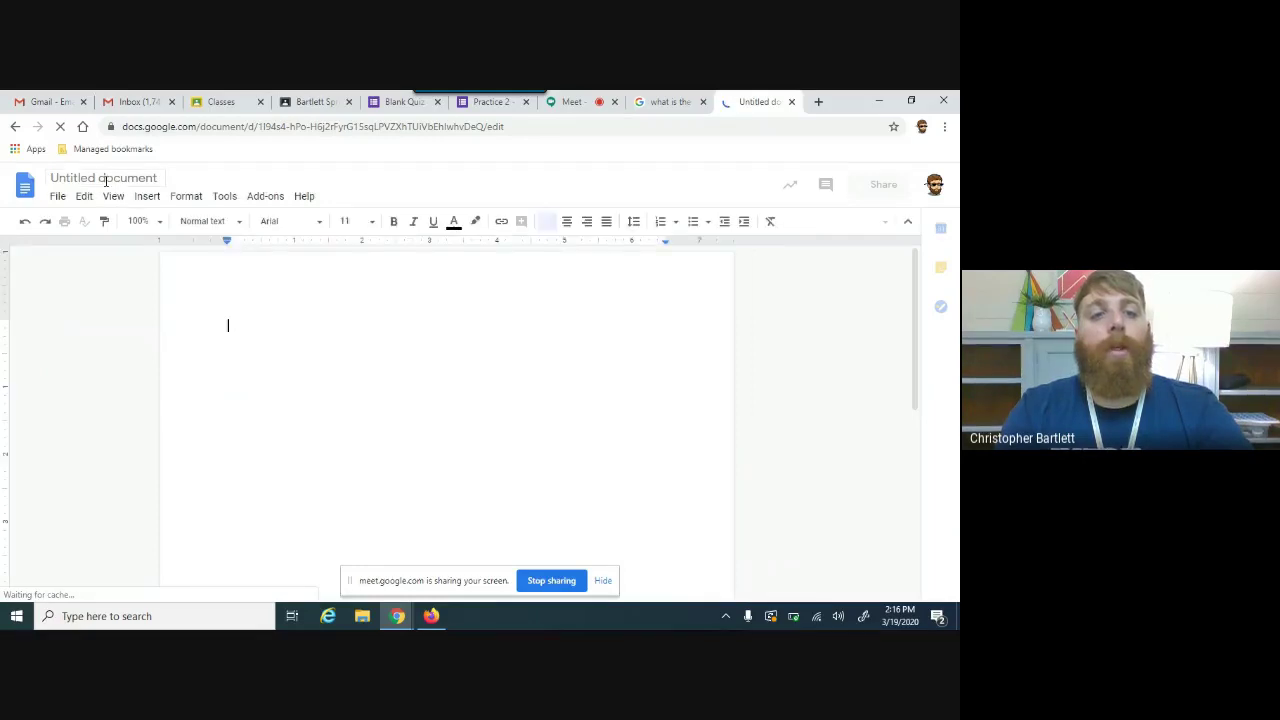
Step: Rename the document to 'Practice Vocabulary' and close it
{"action": "double_click", "coordinate": [105, 179]}
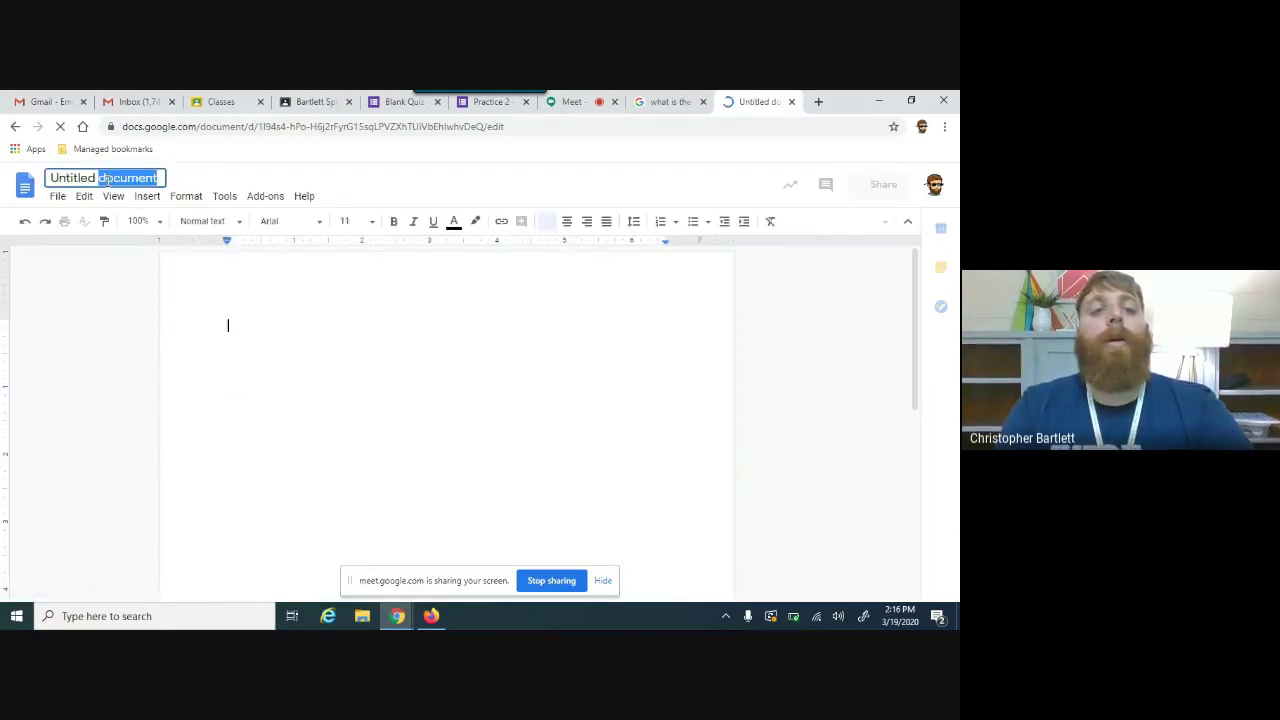
{"action": "left_click", "coordinate": [107, 179]}
{"action": "type", "text": "P"}
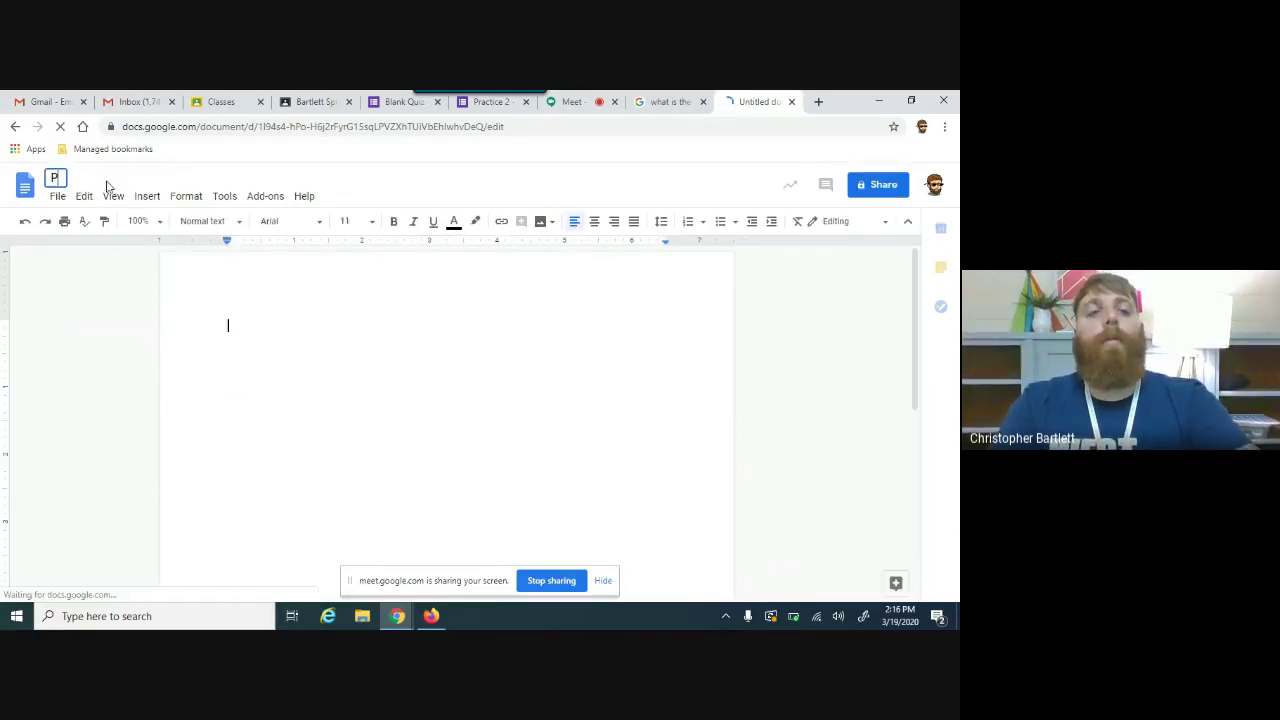
{"action": "type", "text": "rac"}
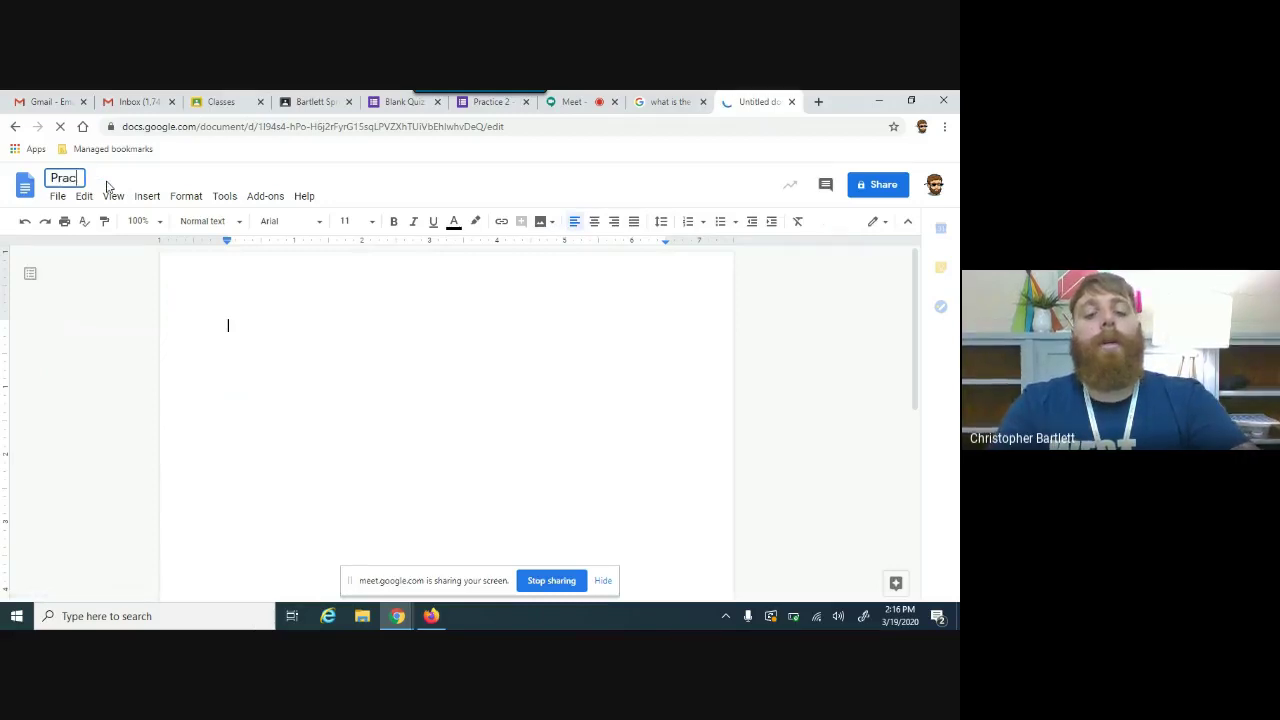
{"action": "type", "text": "tice Vocabulary"}
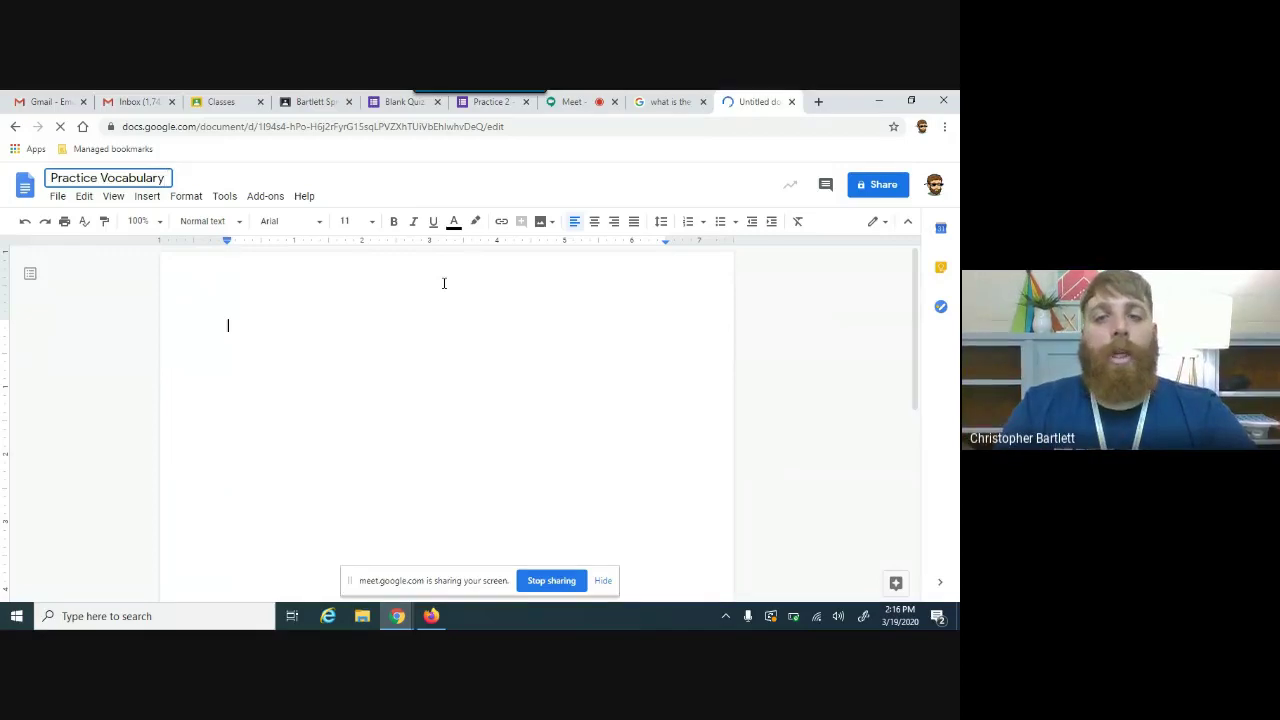
{"action": "key", "text": "Return"}
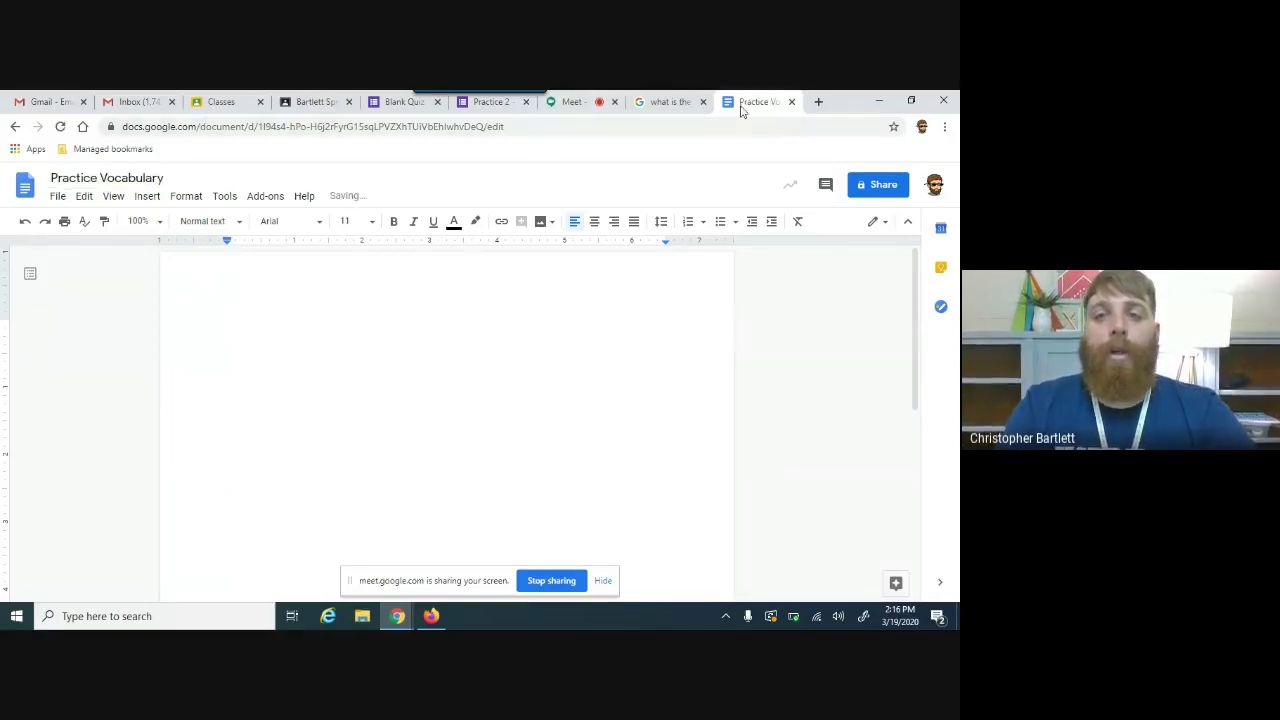
{"action": "left_click", "coordinate": [791, 102]}
Step: Create a new assignment titled 'Vocabulary Assignment'
{"action": "left_click", "coordinate": [245, 235]}
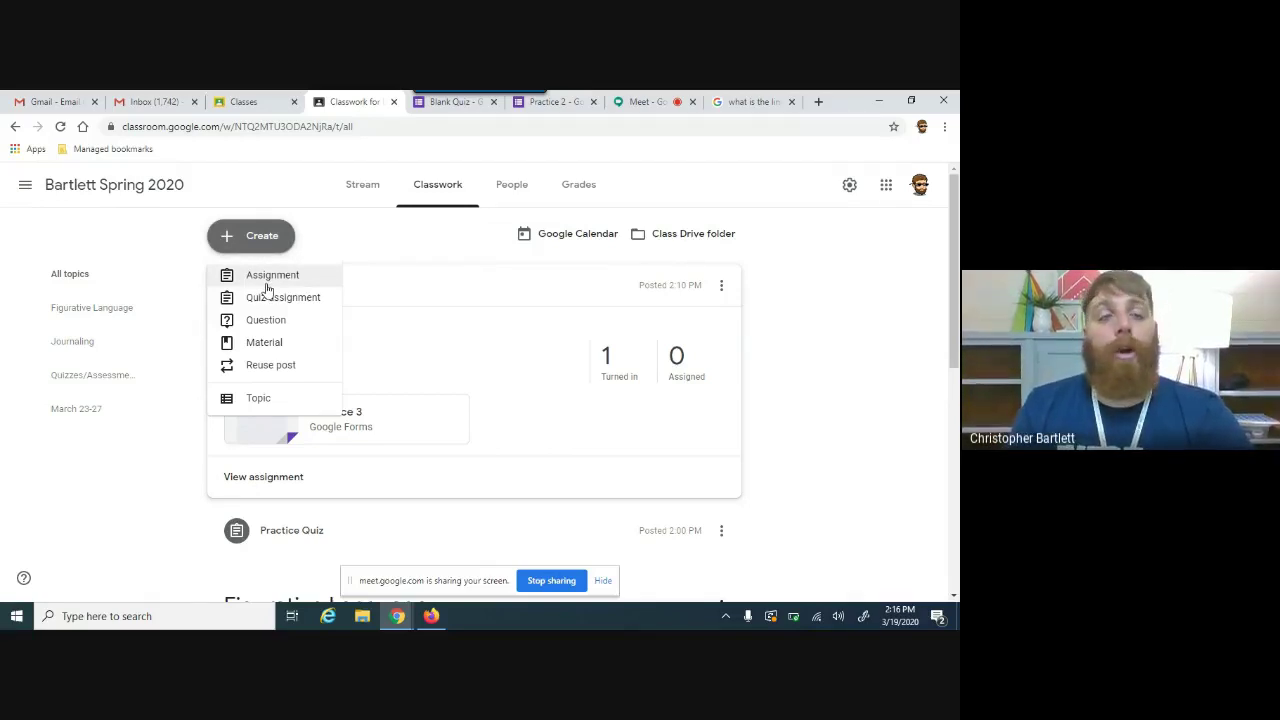
{"action": "left_click", "coordinate": [268, 289]}
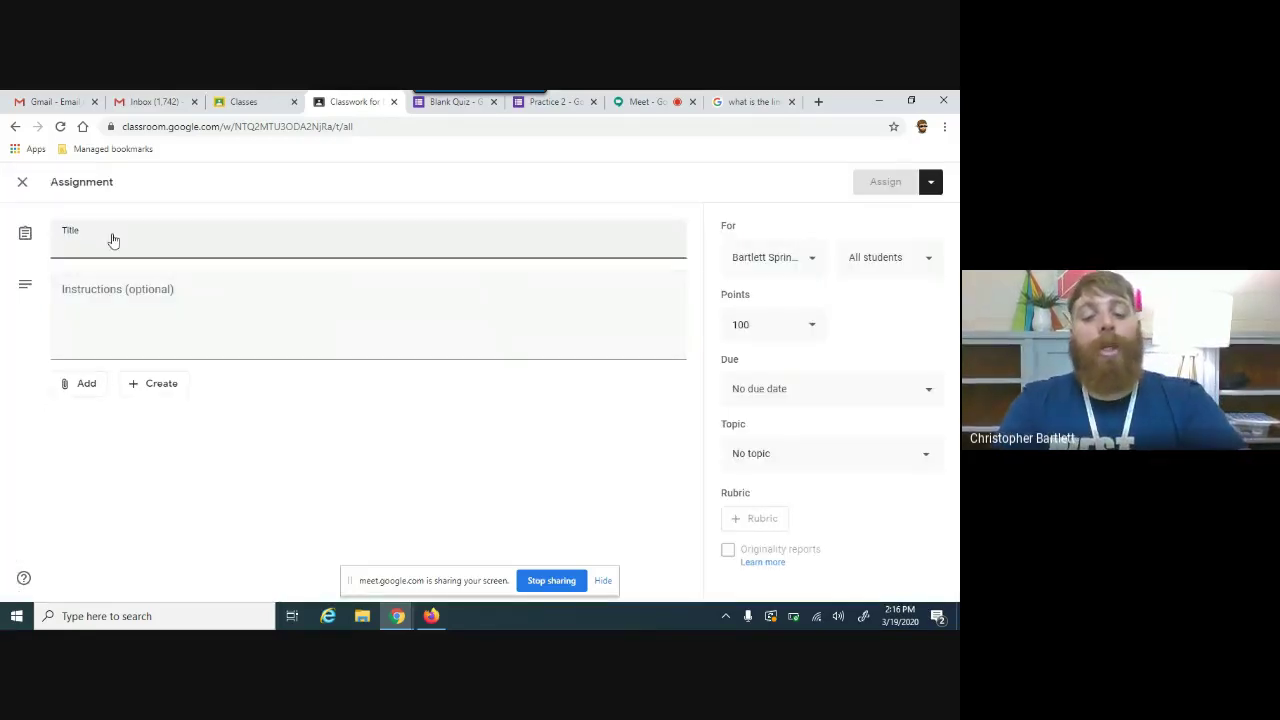
{"action": "type", "text": "Vocabulary"}
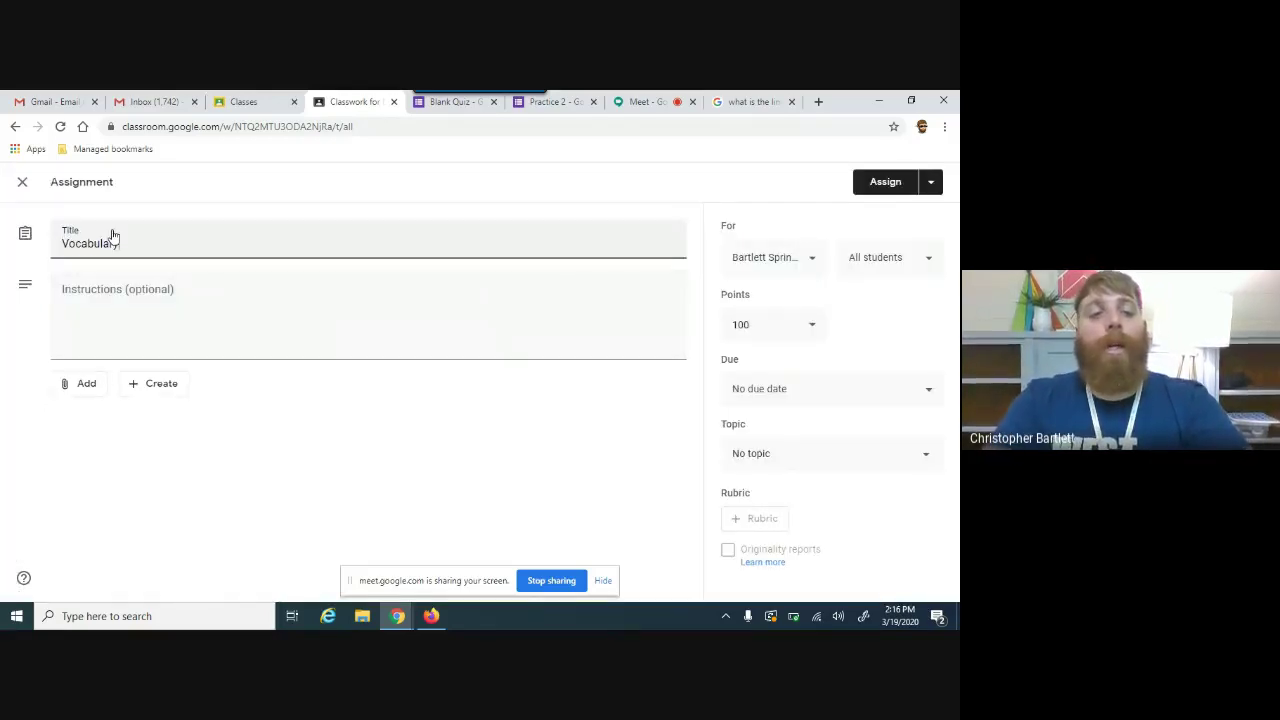
{"action": "type", "text": " Assignment"}
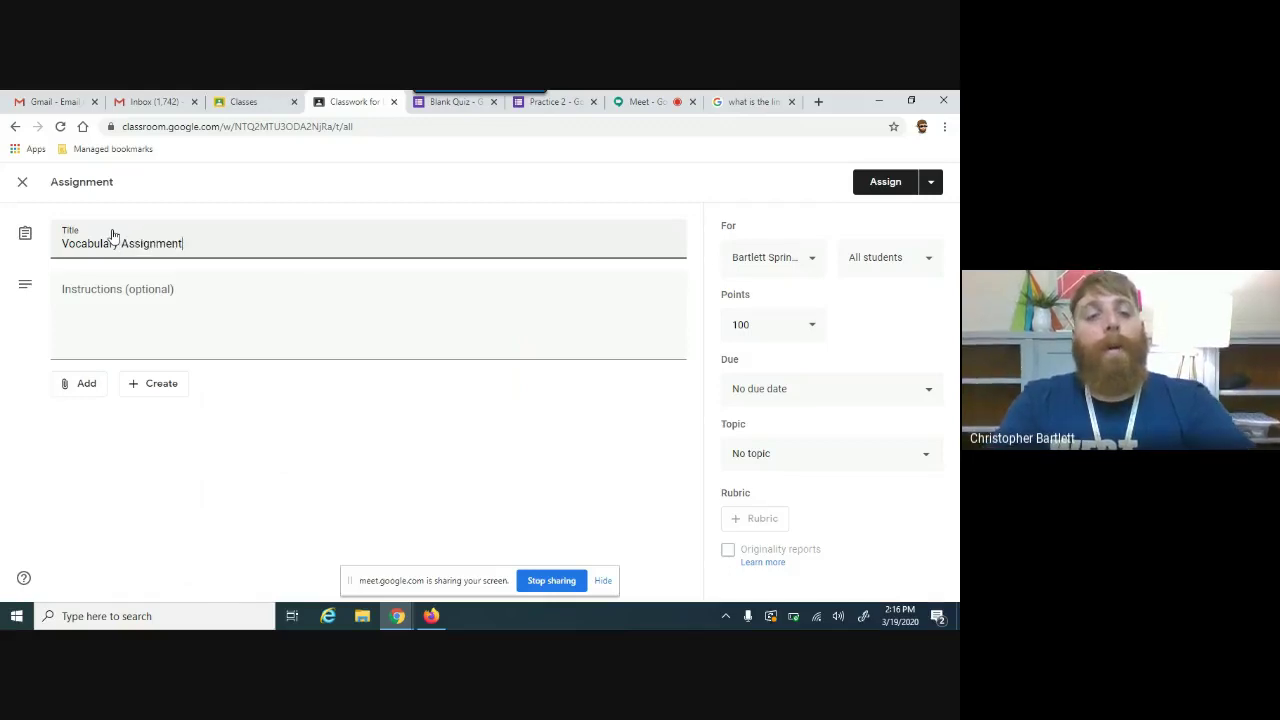
Step: Choose the Practice Vocabulary document from Google Drive as an attachment
{"action": "left_click", "coordinate": [87, 383]}
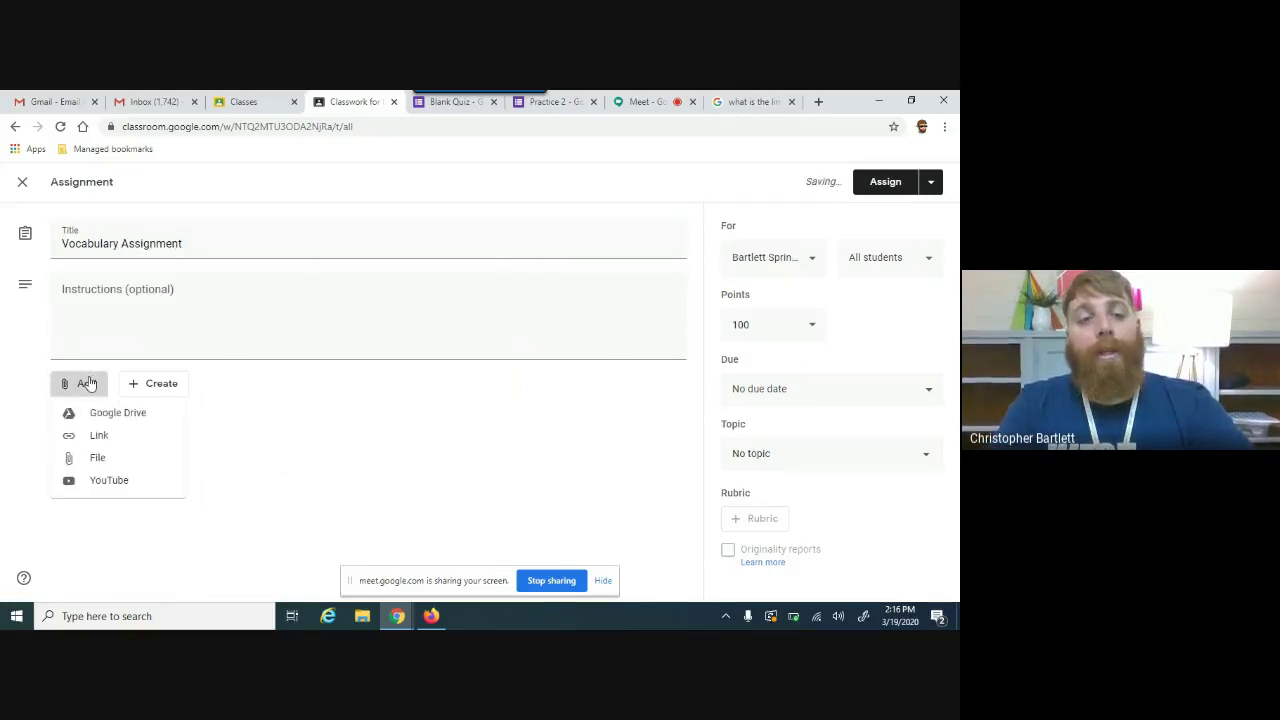
{"action": "left_click", "coordinate": [113, 415]}
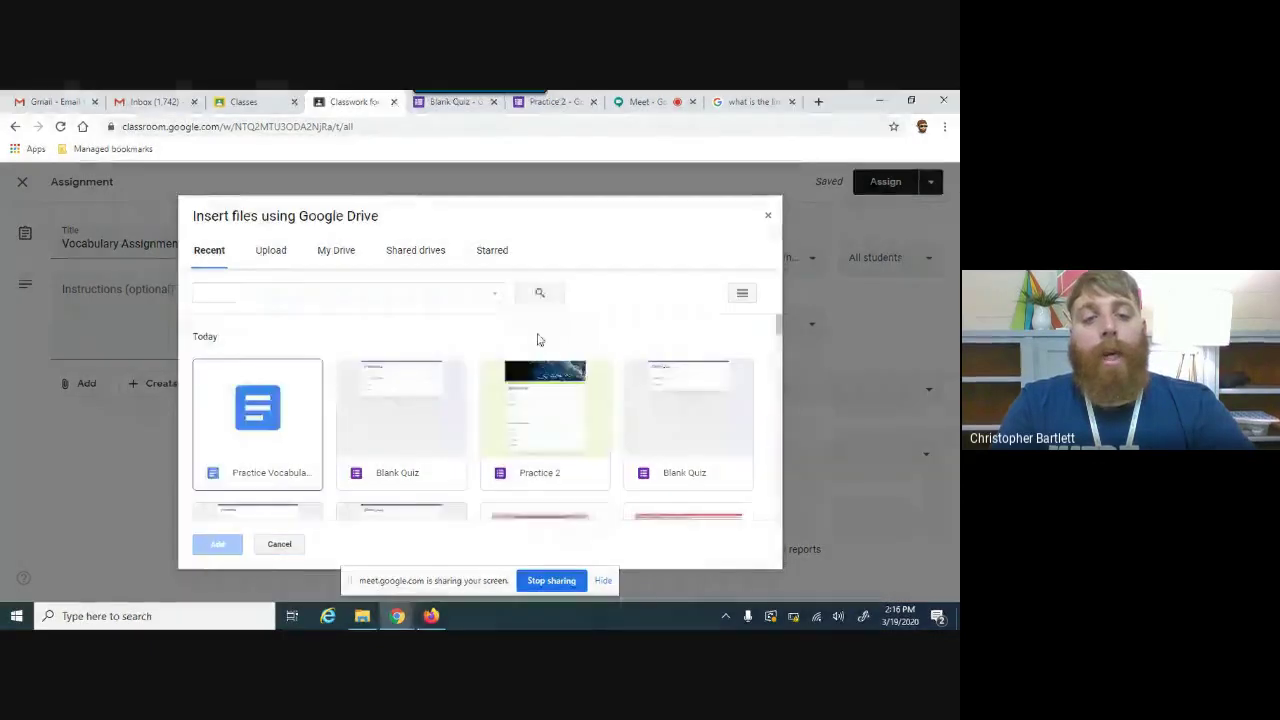
{"action": "left_click", "coordinate": [257, 420]}
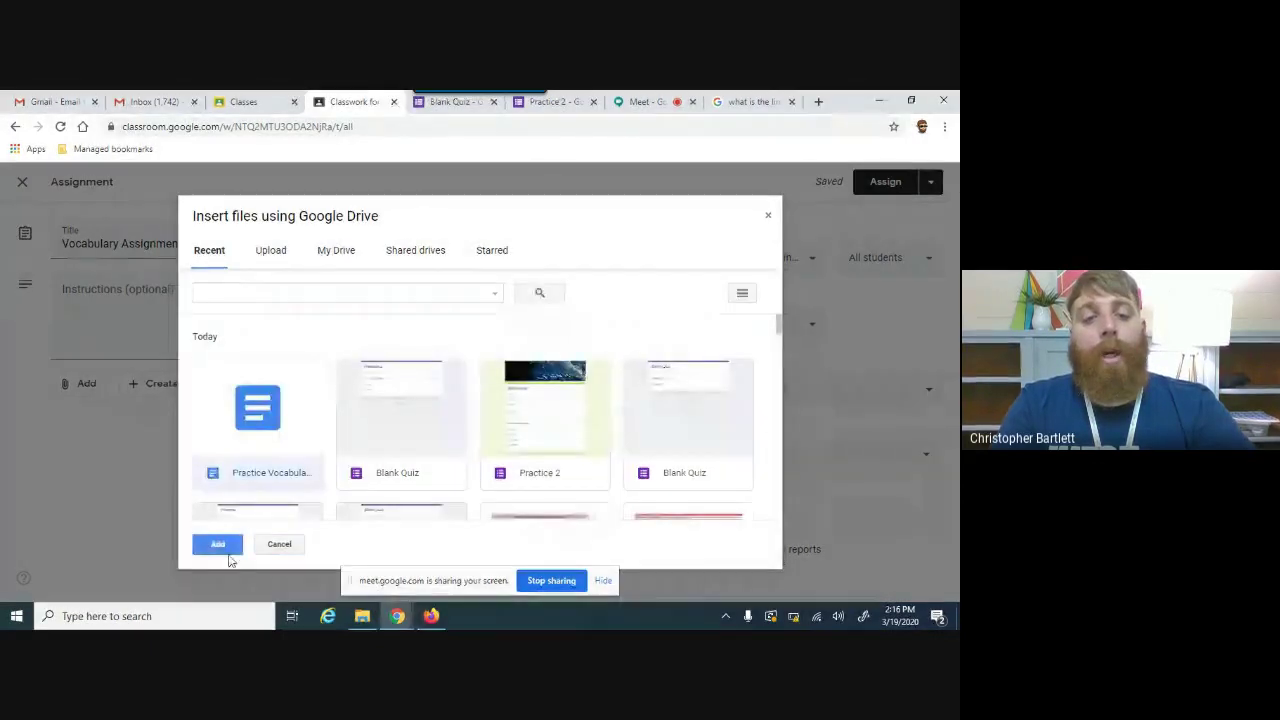
Step: Add Practice Vocabulary set to 'Make a copy for each student' and assign Vocabulary Assignment
{"action": "left_click", "coordinate": [218, 544]}
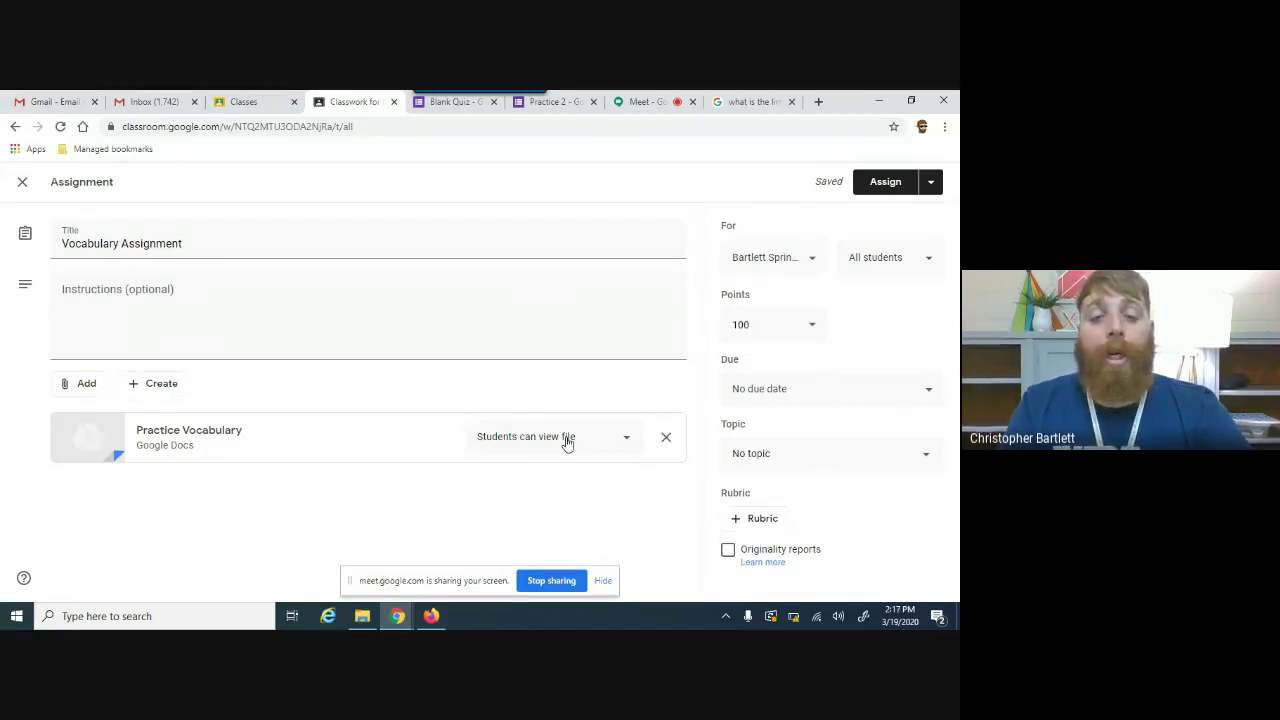
{"action": "left_click", "coordinate": [567, 443]}
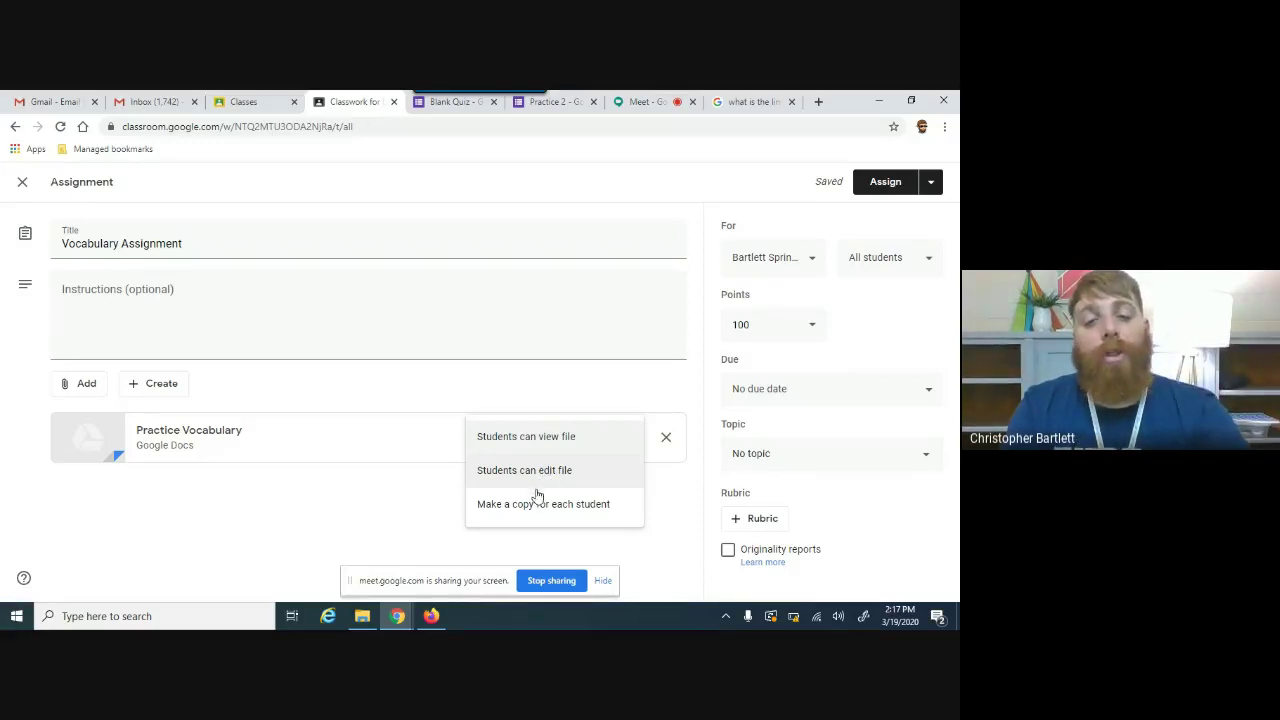
{"action": "left_click", "coordinate": [532, 504]}
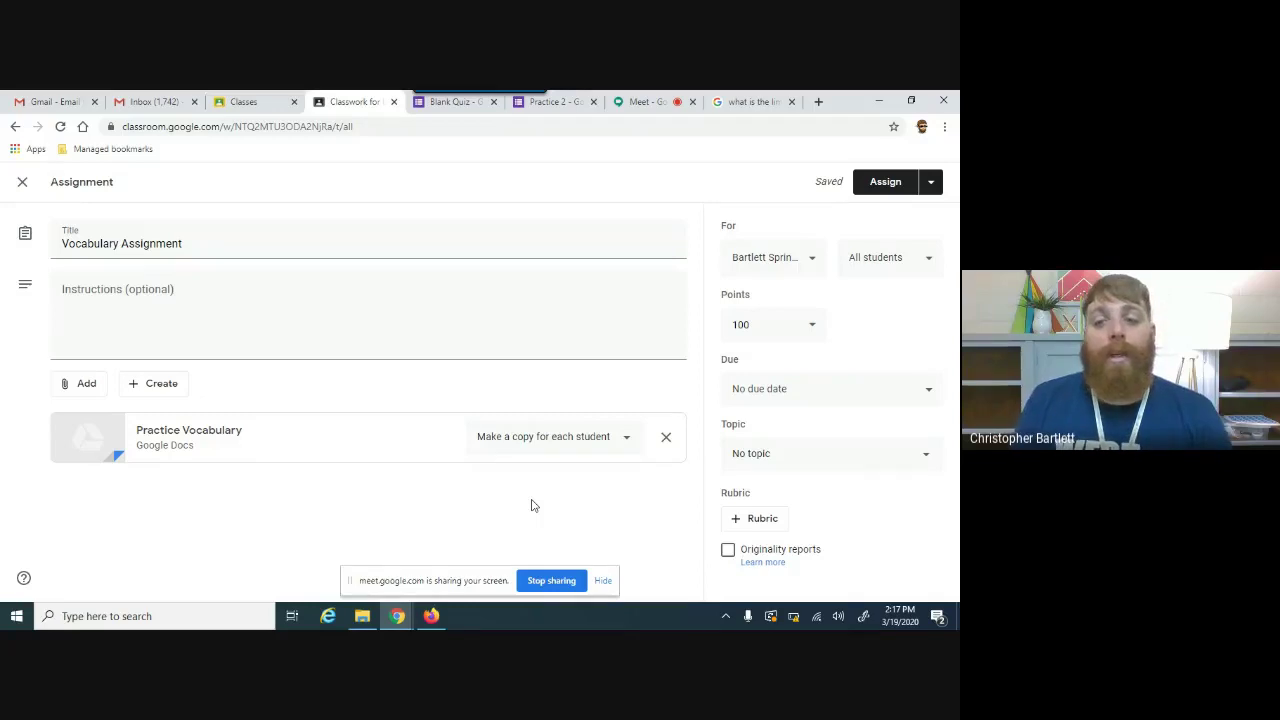
{"action": "left_click", "coordinate": [864, 181]}
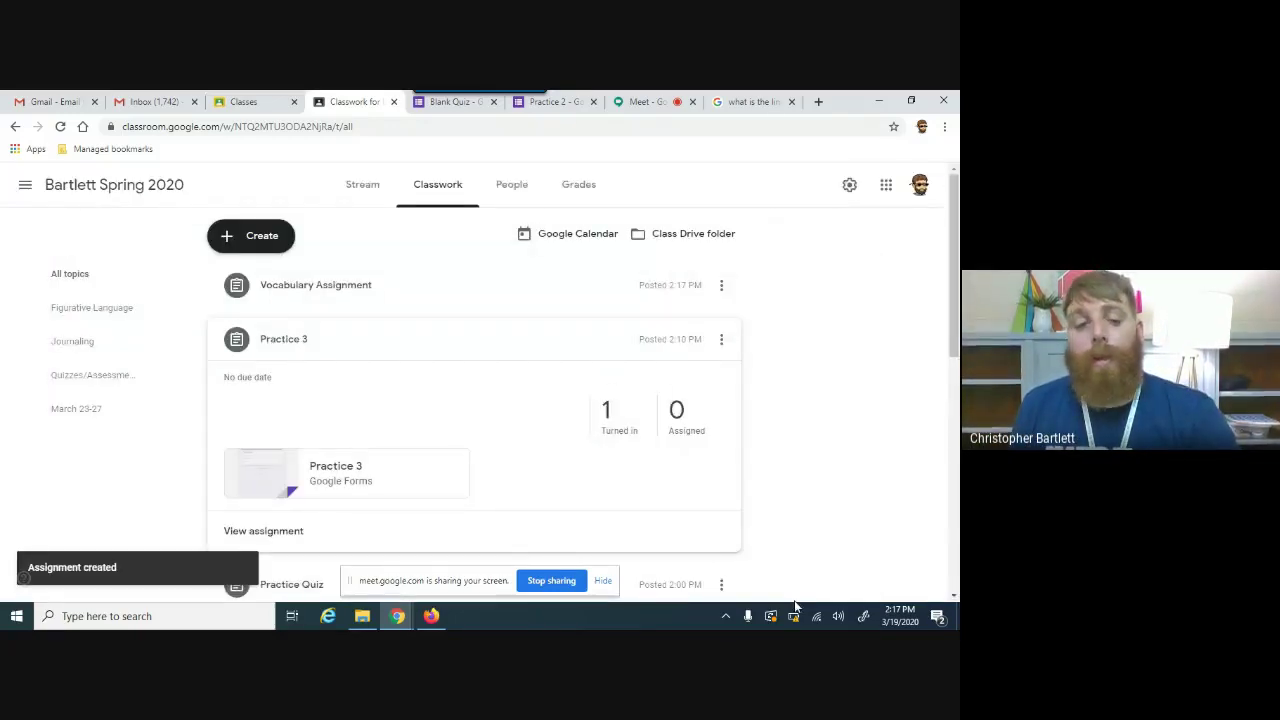
Step: Raise the system volume and go to the class Stream page
{"action": "mouse_move", "coordinate": [798, 622]}
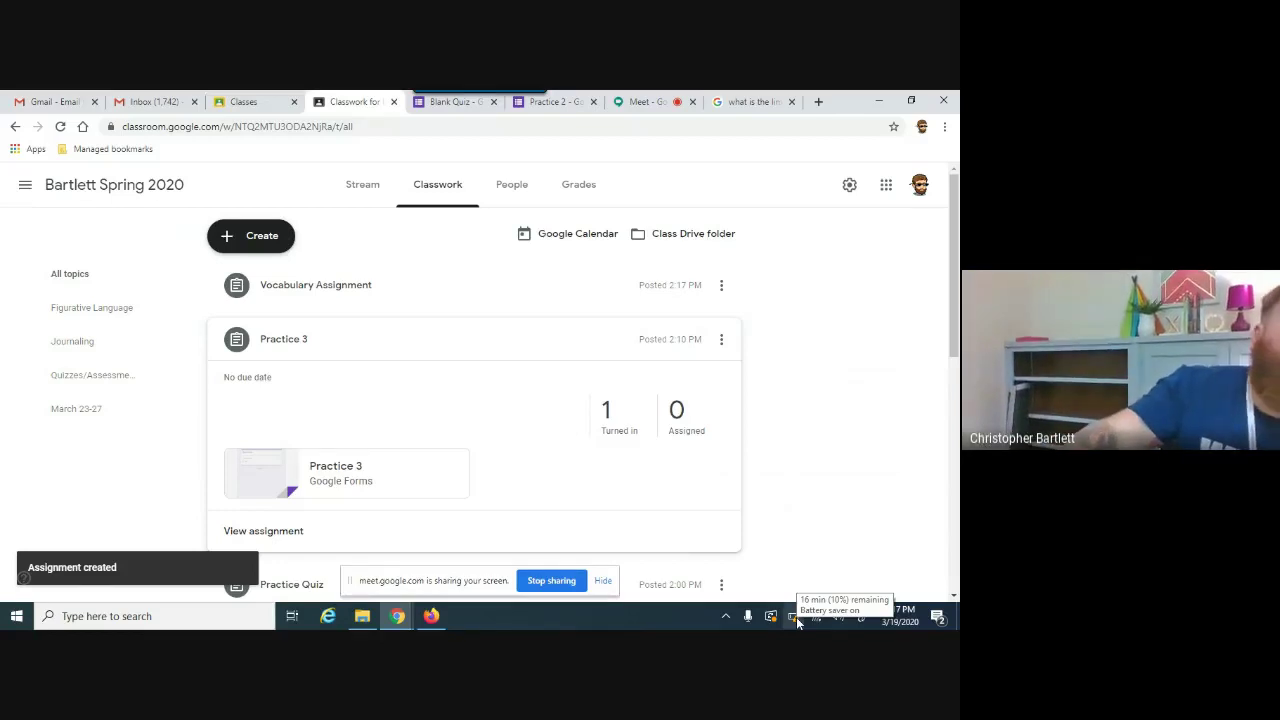
{"action": "key", "text": "XF86AudioRaiseVolume"}
{"action": "key", "text": "XF86AudioRaiseVolume"}
{"action": "key", "text": "XF86AudioRaiseVolume"}
{"action": "key", "text": "XF86AudioRaiseVolume"}
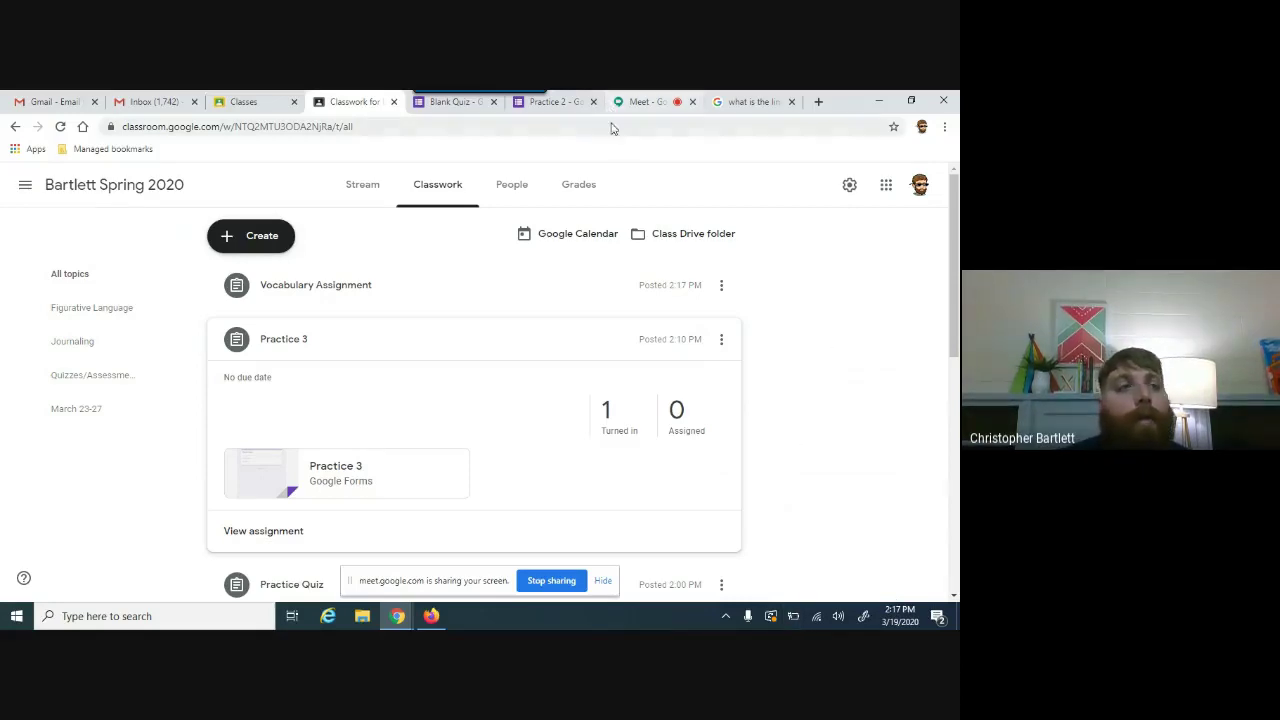
{"action": "left_click", "coordinate": [381, 185]}
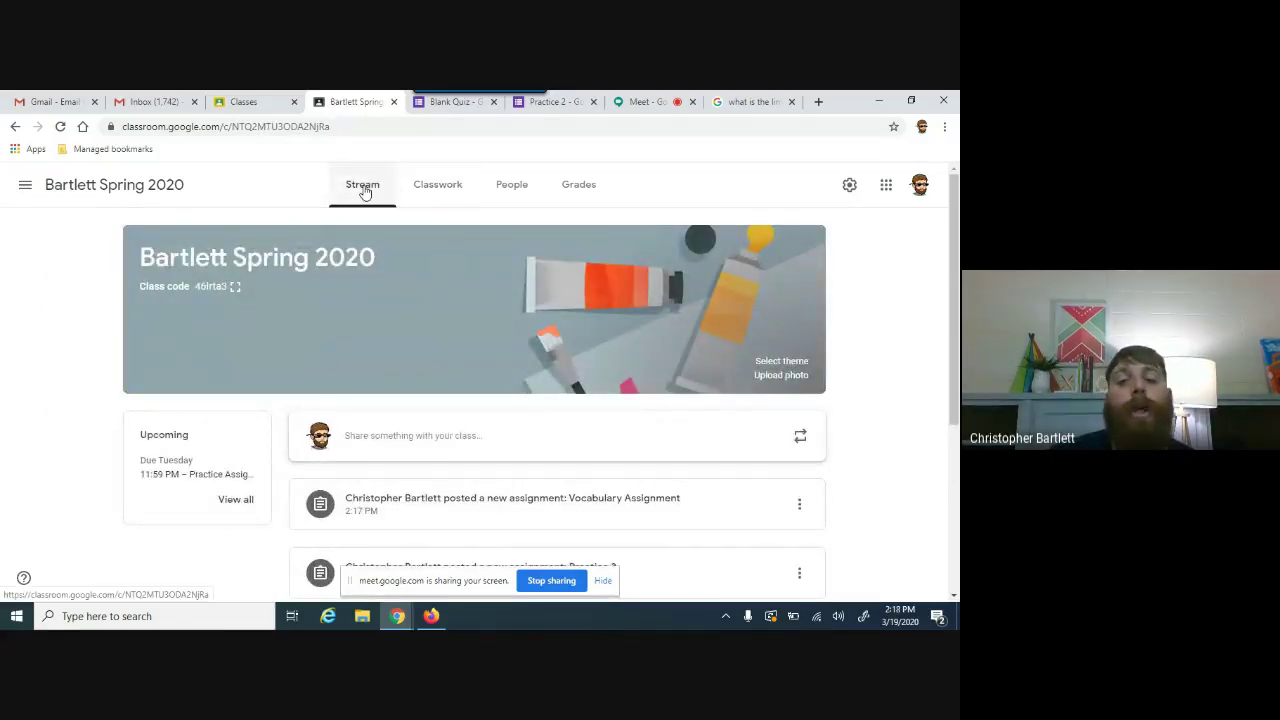
Step: Post 'Hello class! Be on the lookout for more assignments!' to the stream with no attachments
{"action": "left_click", "coordinate": [453, 434]}
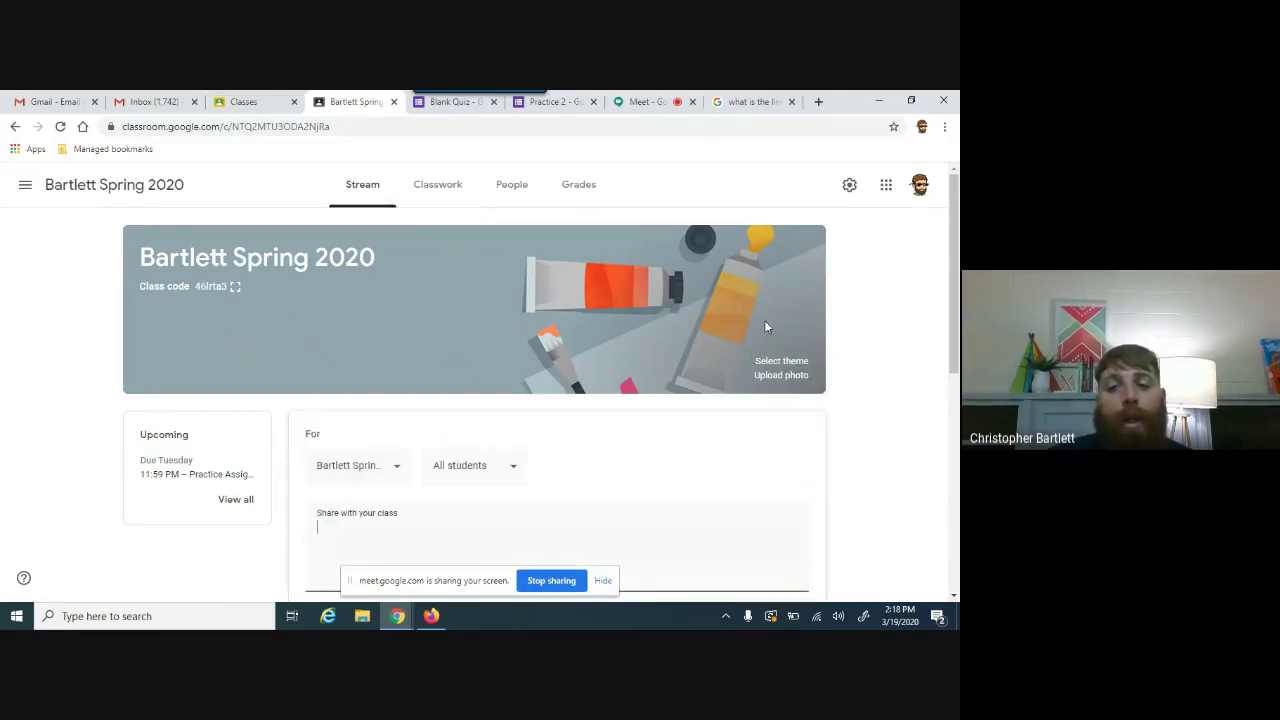
{"action": "left_click_drag", "start_coordinate": [956, 306], "coordinate": [958, 392]}
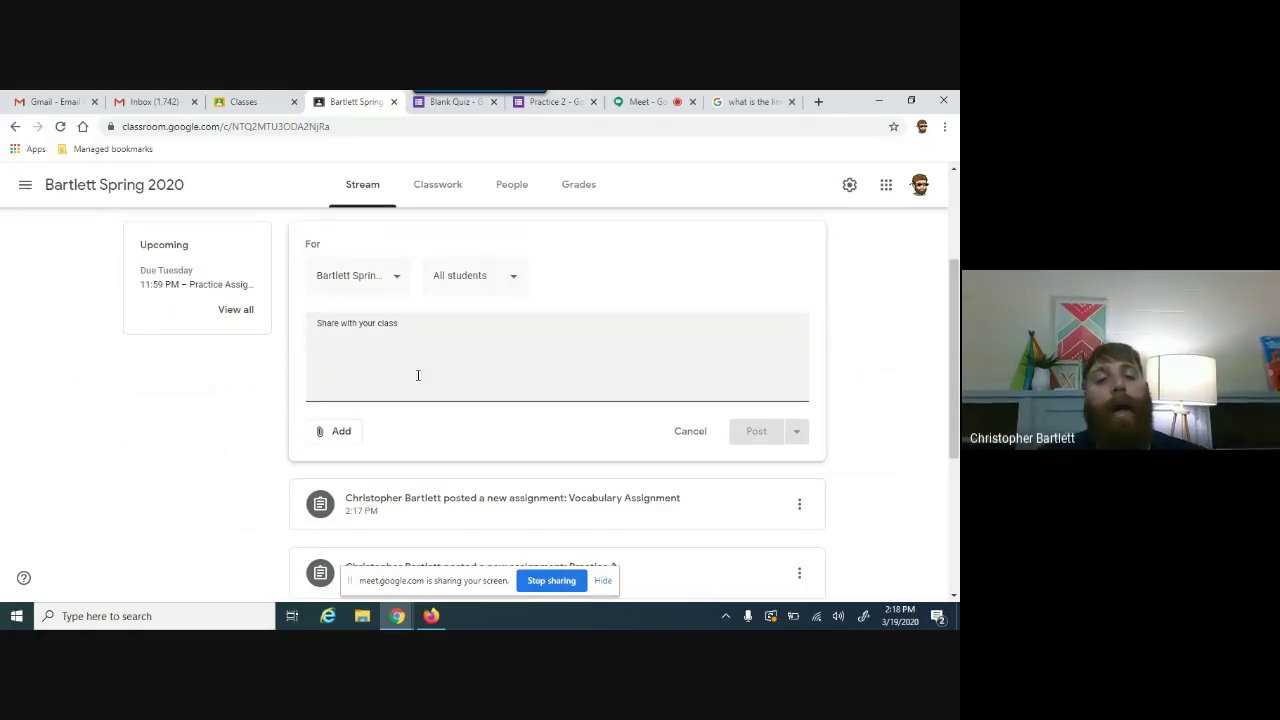
{"action": "type", "text": "Hello c"}
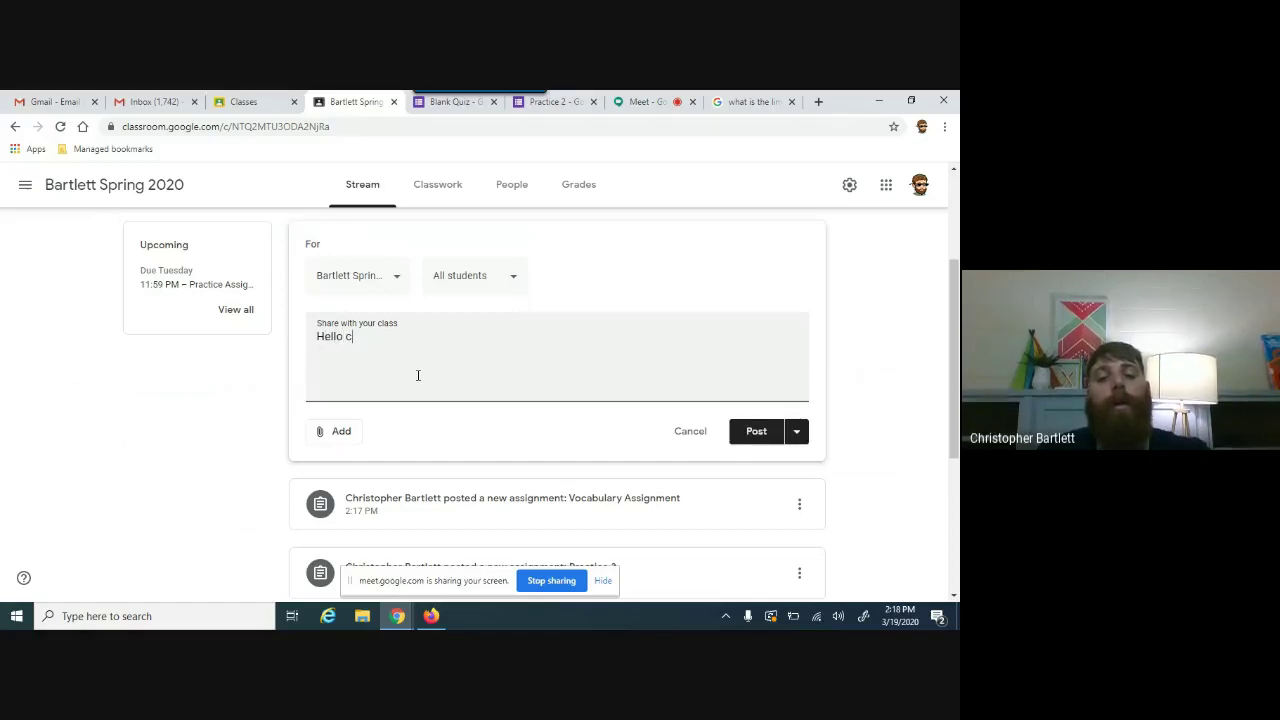
{"action": "type", "text": "lass! B"}
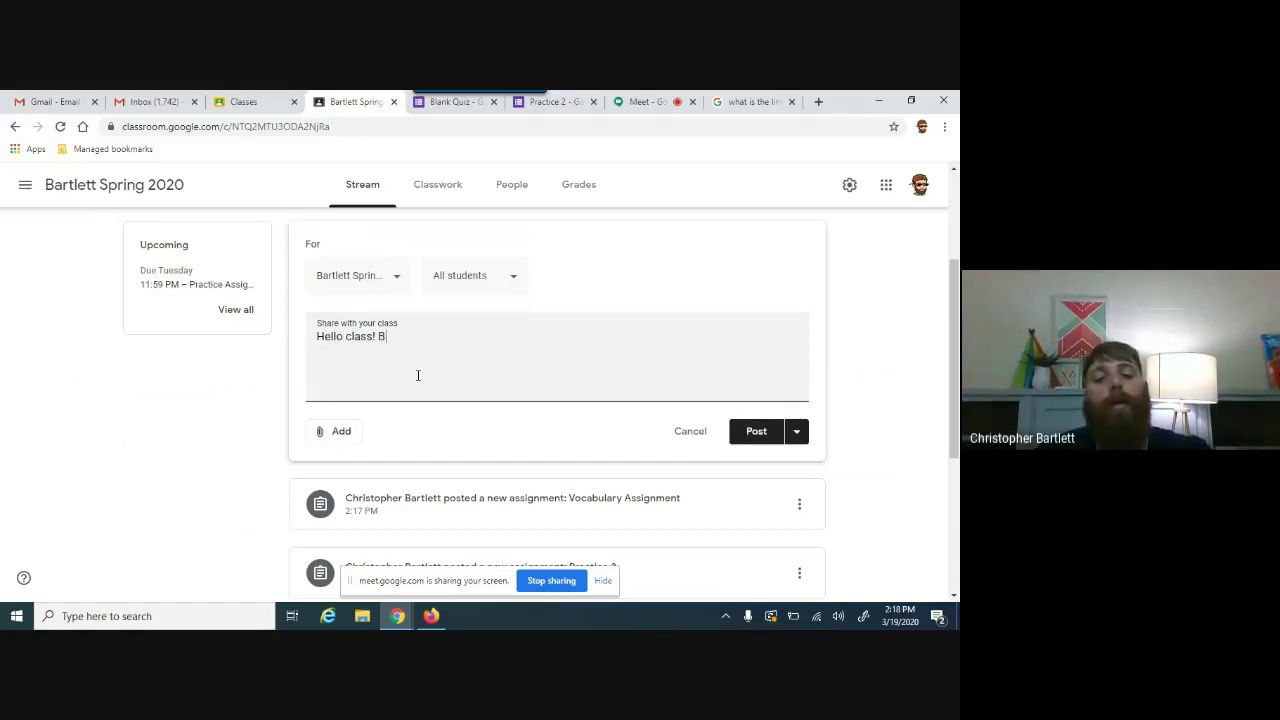
{"action": "type", "text": "e on the lookout"}
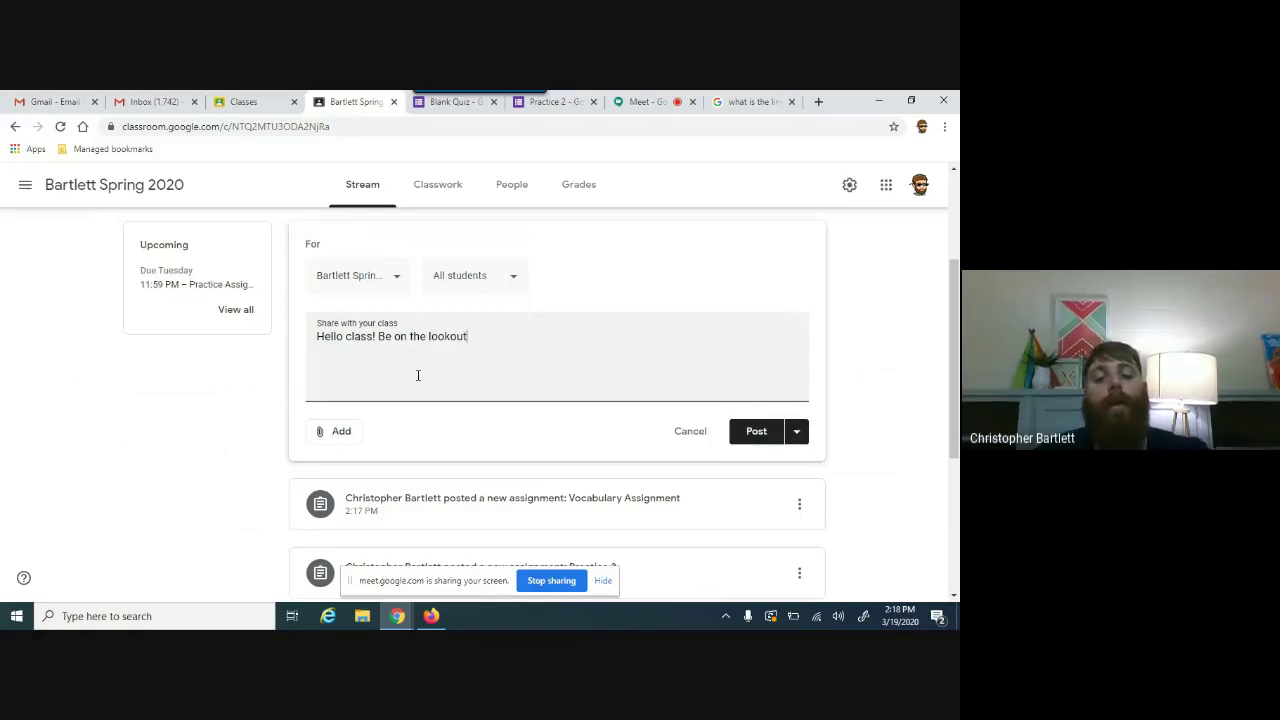
{"action": "type", "text": " for more assignments"}
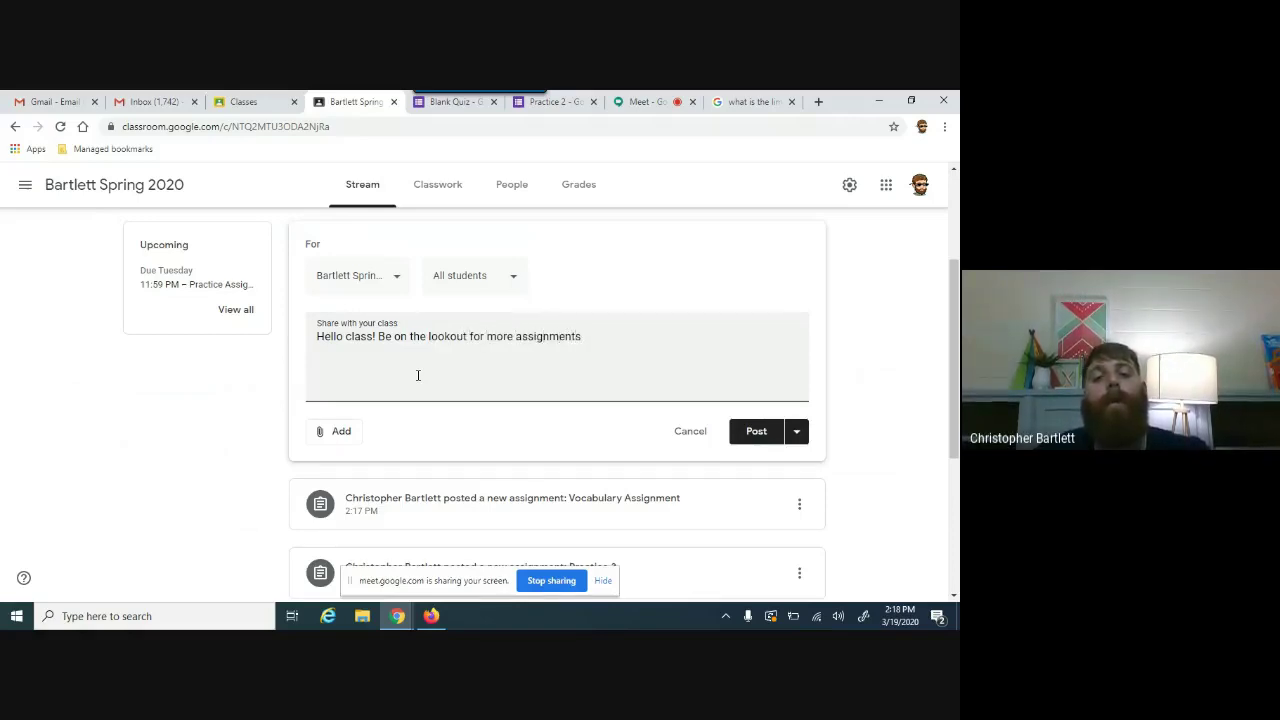
{"action": "type", "text": "!"}
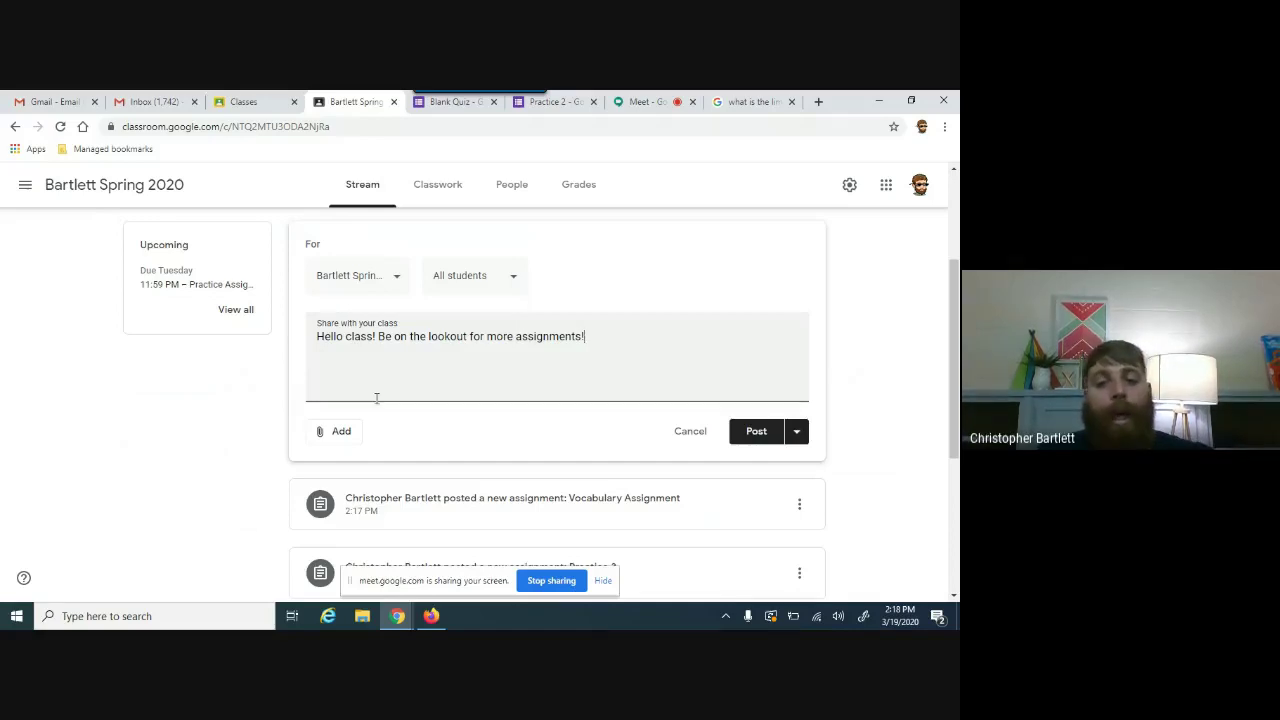
{"action": "left_click", "coordinate": [338, 431]}
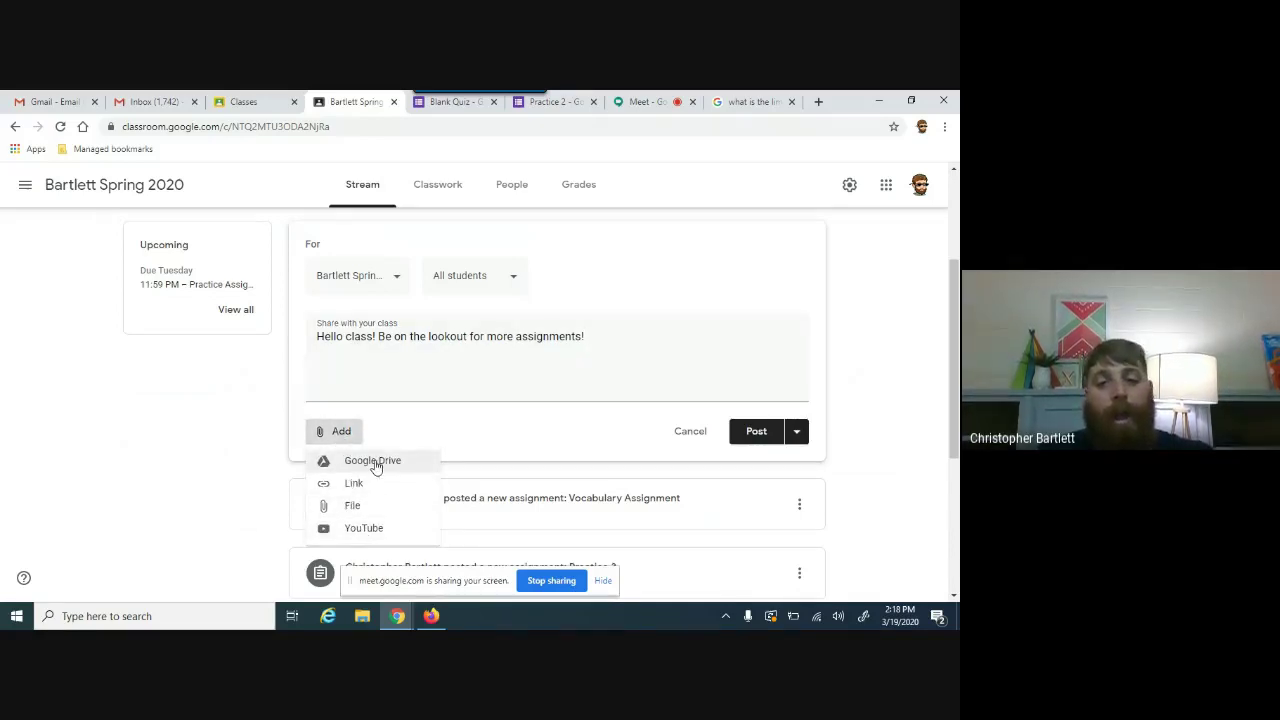
{"action": "left_click", "coordinate": [491, 360]}
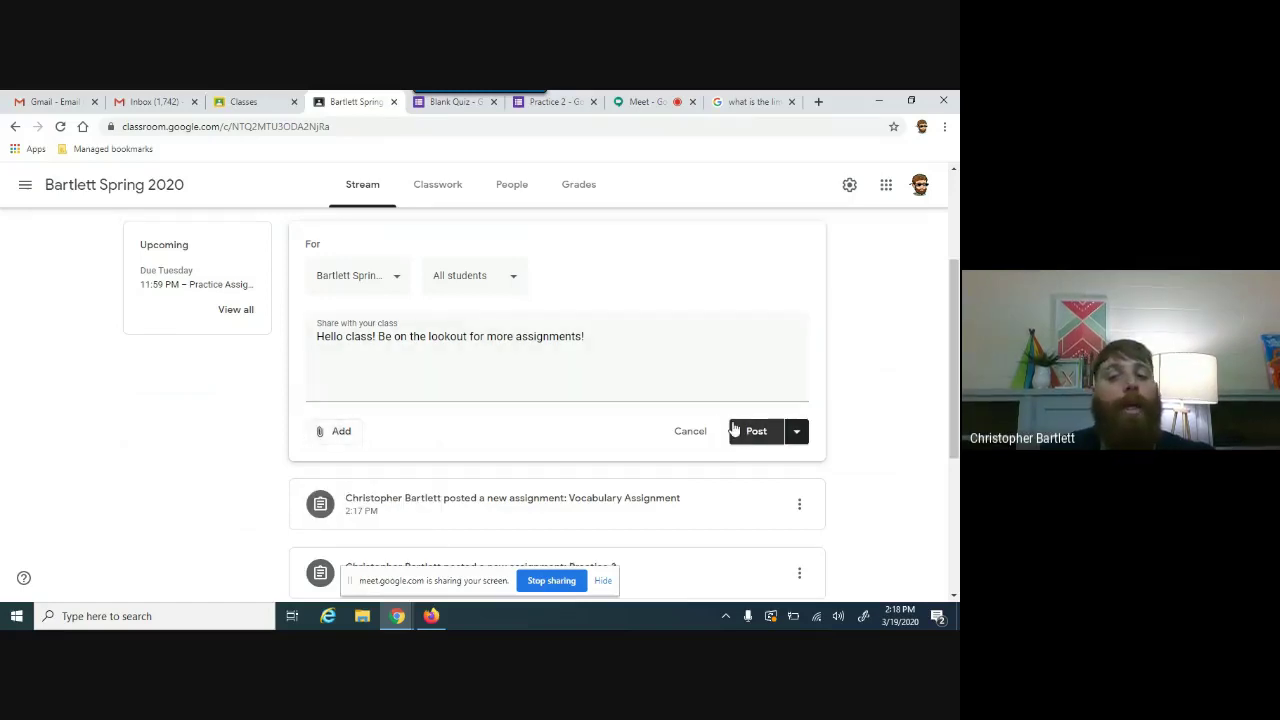
{"action": "left_click", "coordinate": [752, 431]}
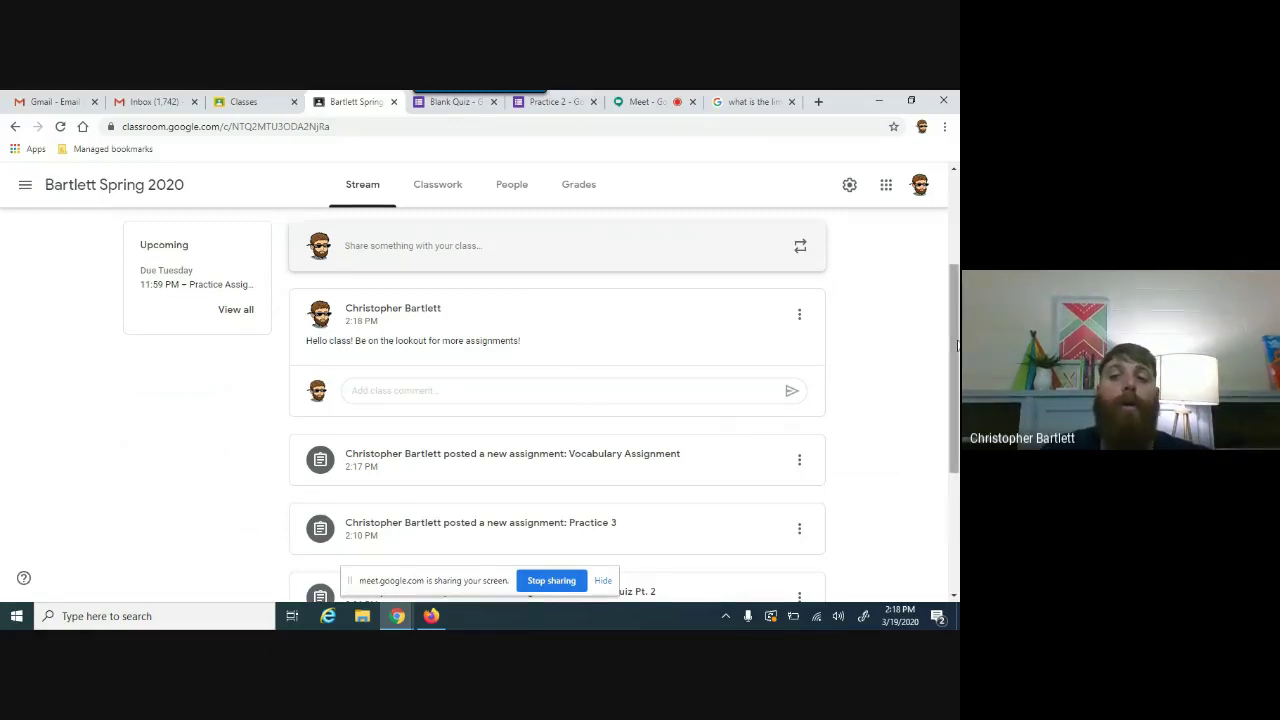
{"action": "scroll", "coordinate": [657, 213], "scroll_direction": "up", "scroll_amount": 2}
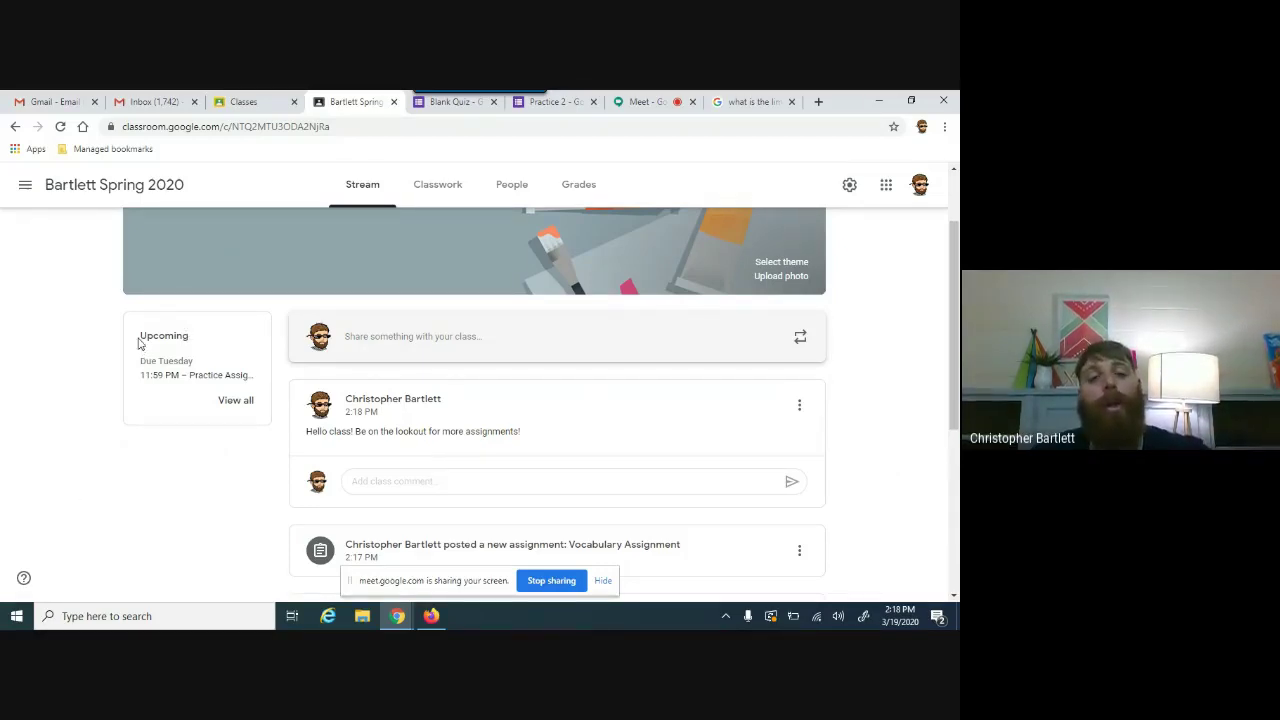
Step: Highlight the upcoming work card text and scroll up to the class banner
{"action": "left_click_drag", "start_coordinate": [138, 343], "coordinate": [258, 387]}
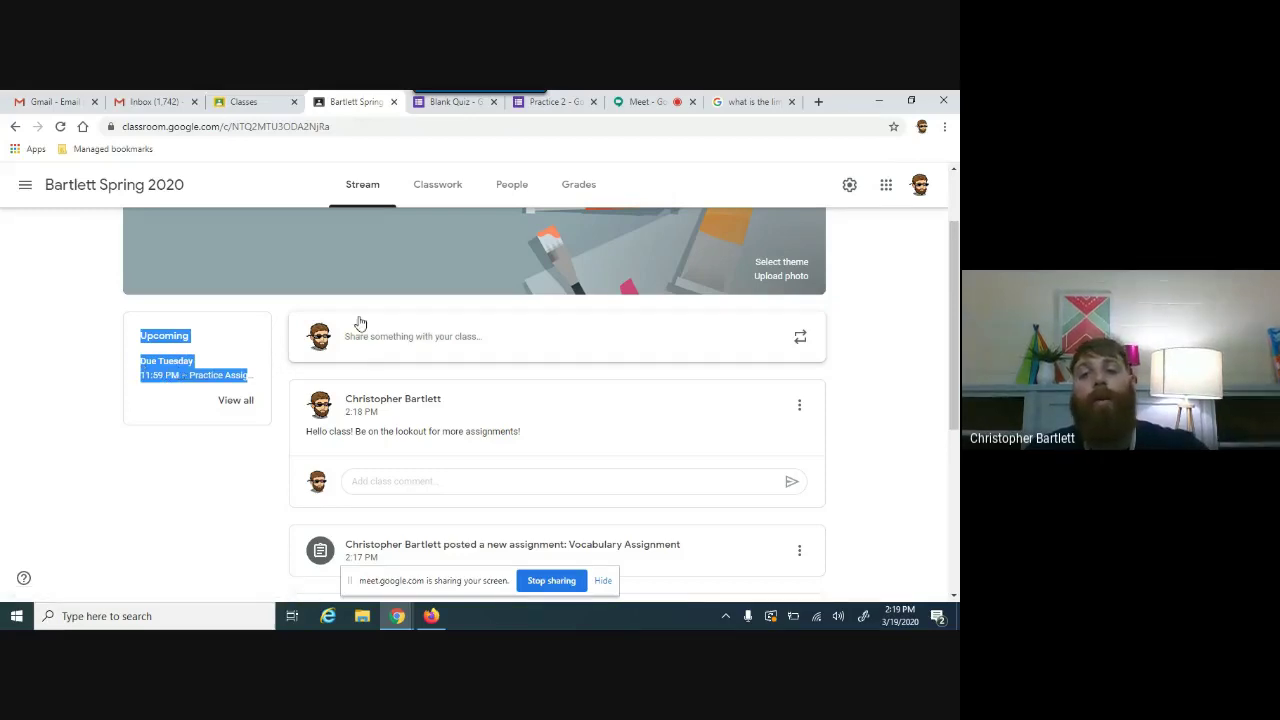
{"action": "left_click_drag", "start_coordinate": [955, 266], "coordinate": [955, 224]}
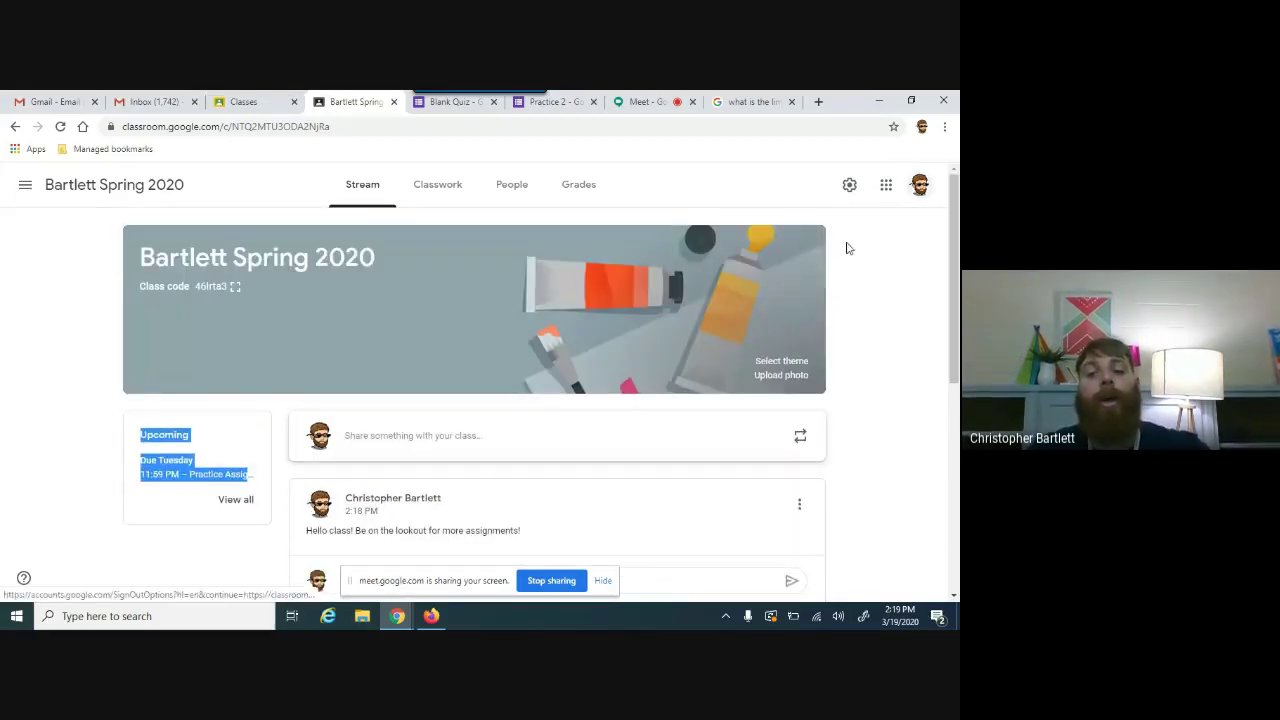
{"action": "left_click", "coordinate": [782, 377]}
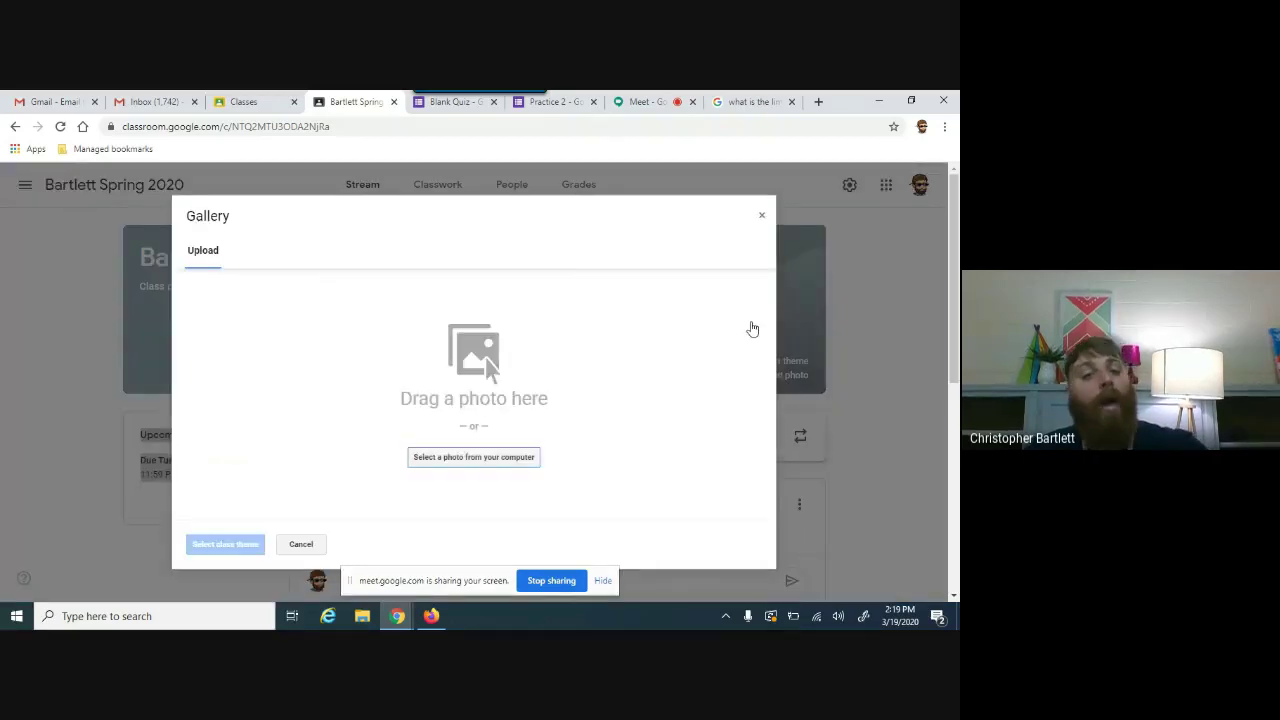
{"action": "left_click", "coordinate": [513, 456]}
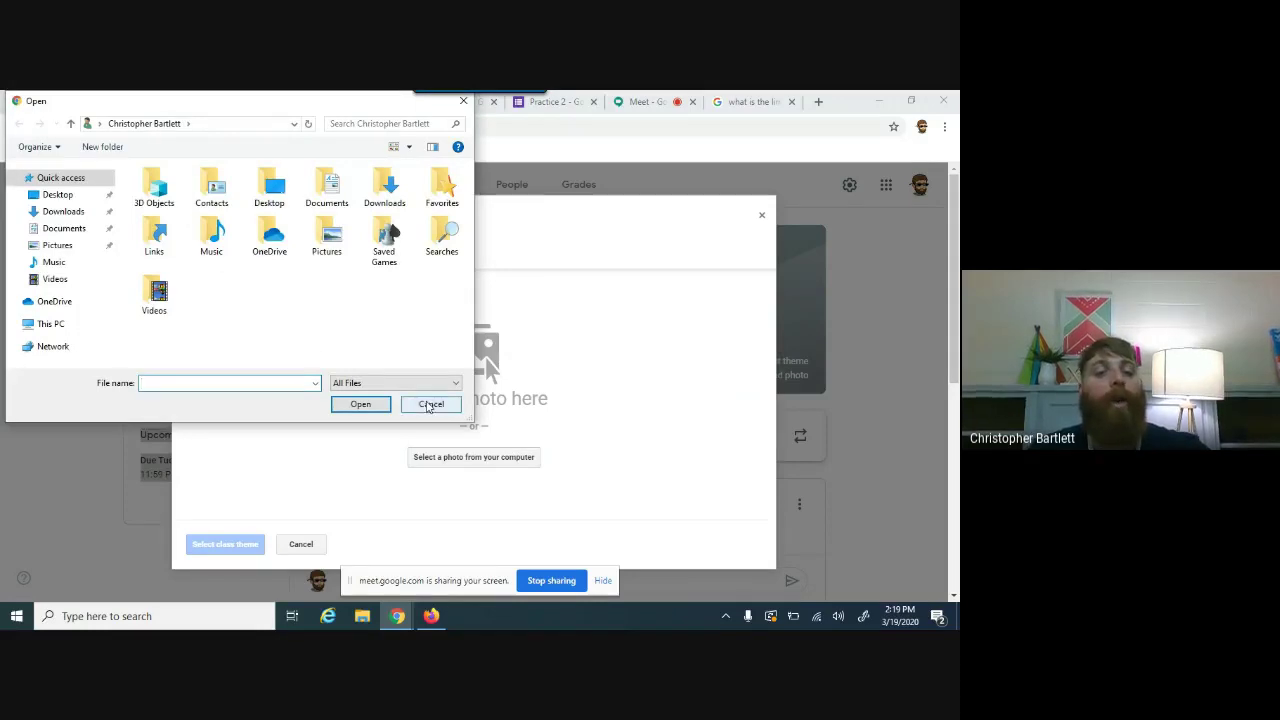
{"action": "left_click", "coordinate": [430, 404]}
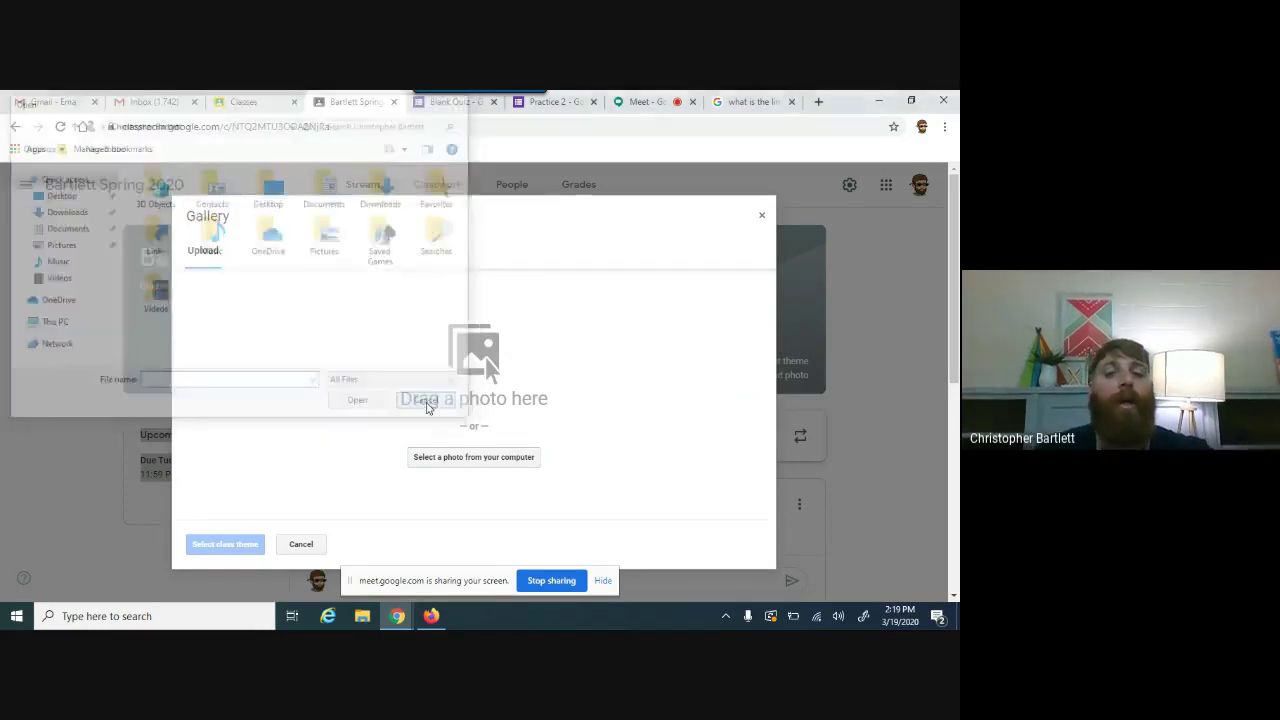
{"action": "left_click", "coordinate": [763, 218]}
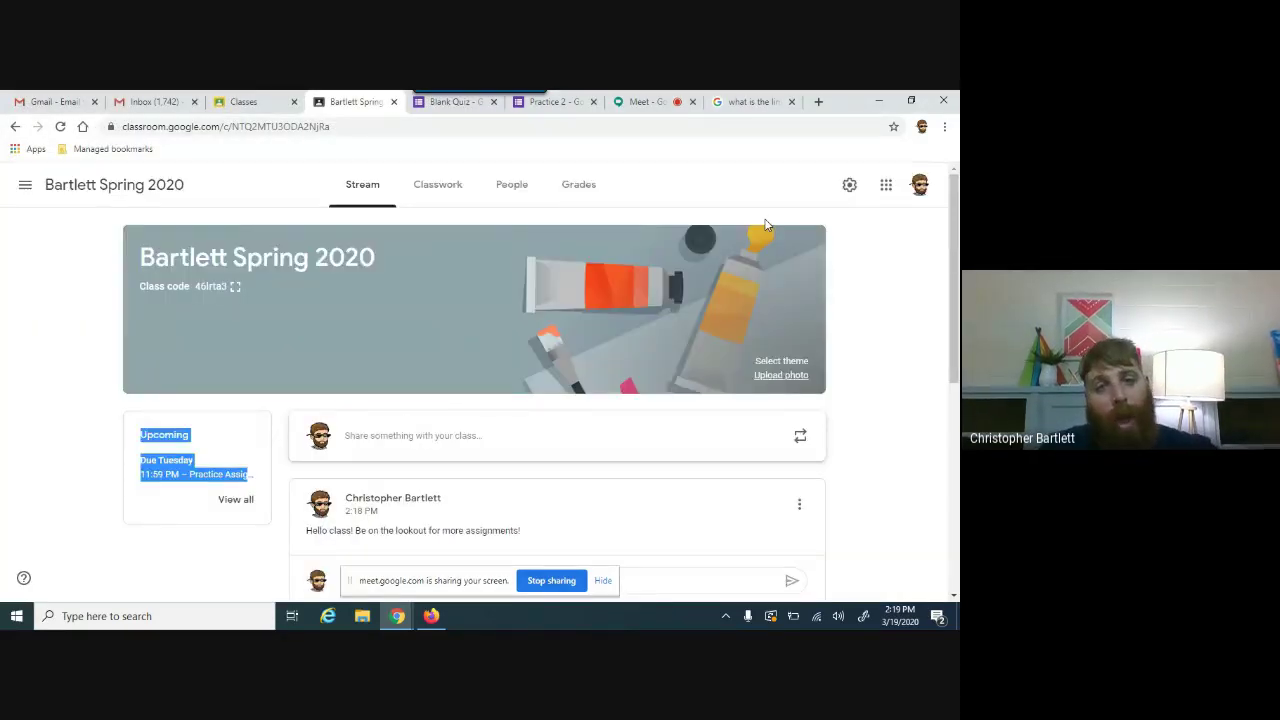
Step: Select the Bartlett Spring 2020 class code in the banner and open the People roster
{"action": "left_click", "coordinate": [191, 291]}
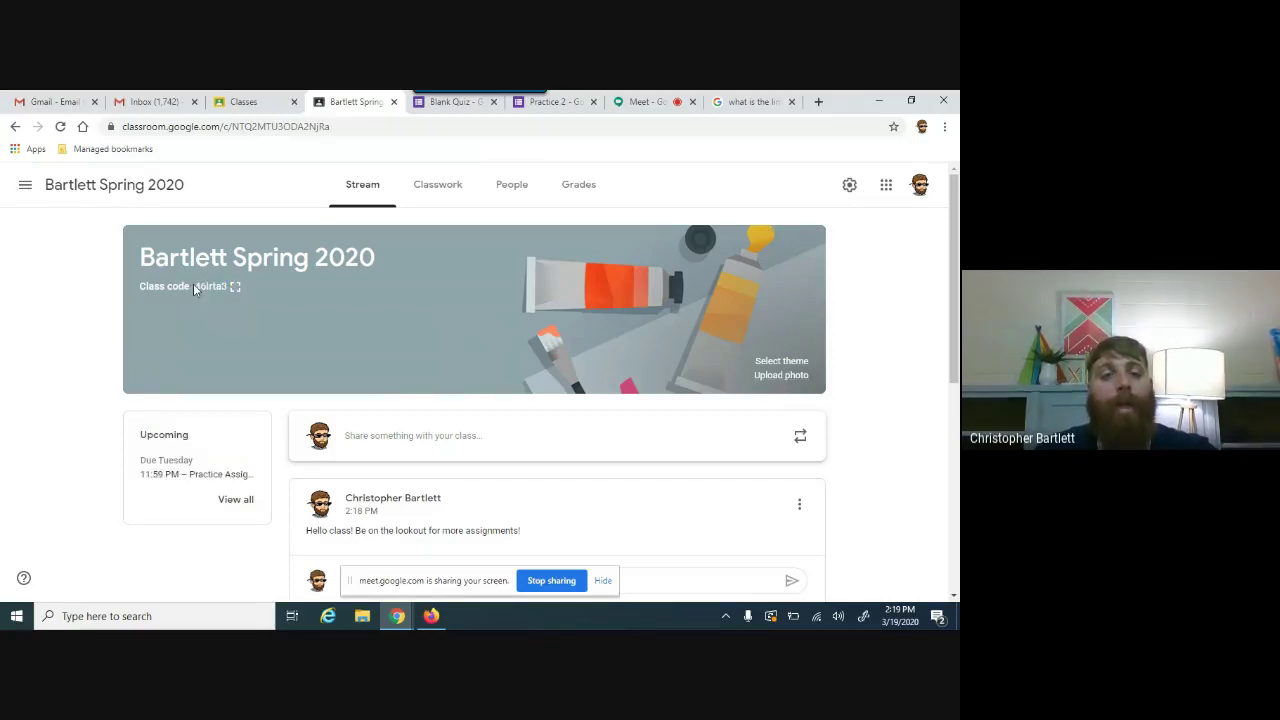
{"action": "double_click", "coordinate": [202, 289]}
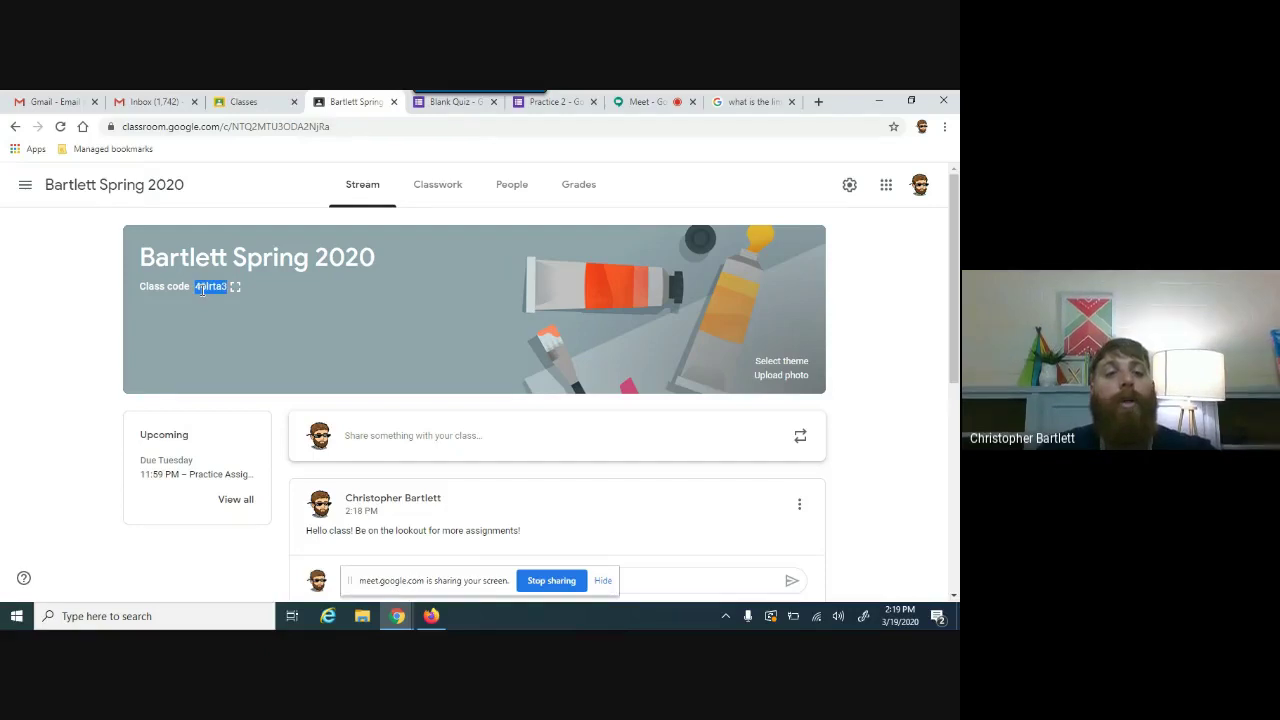
{"action": "left_click", "coordinate": [504, 187]}
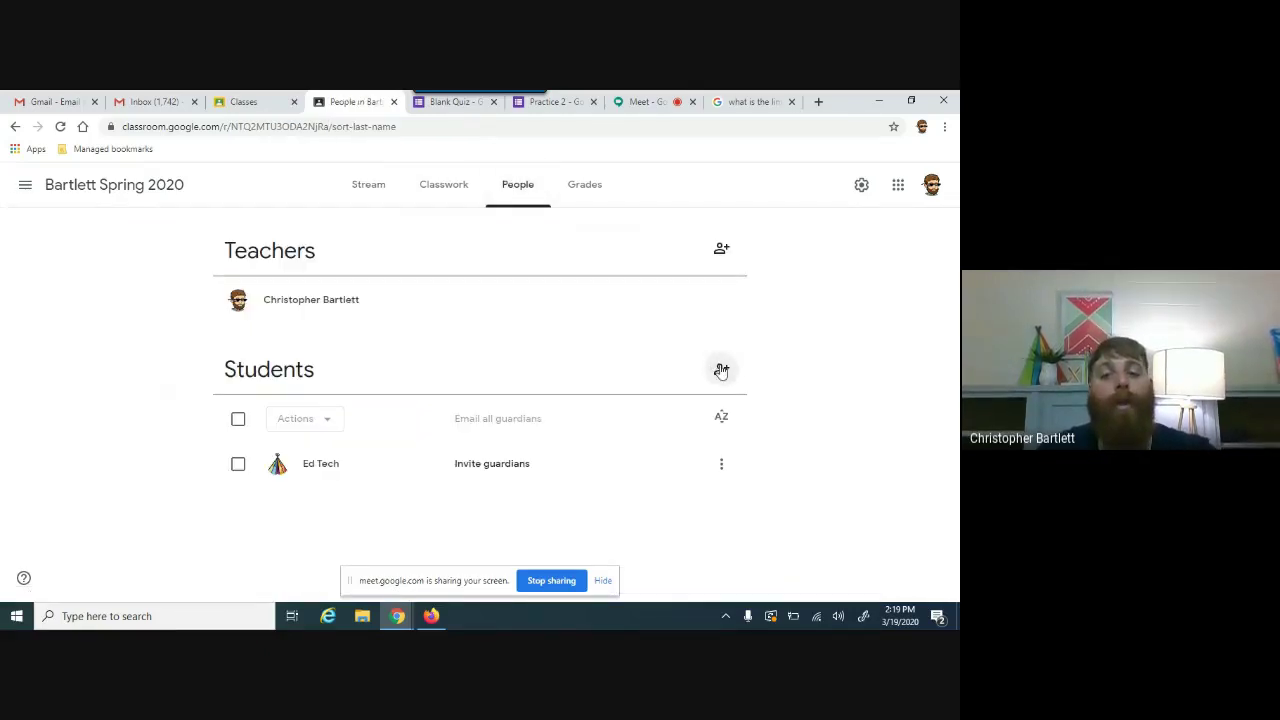
{"action": "left_click", "coordinate": [721, 369]}
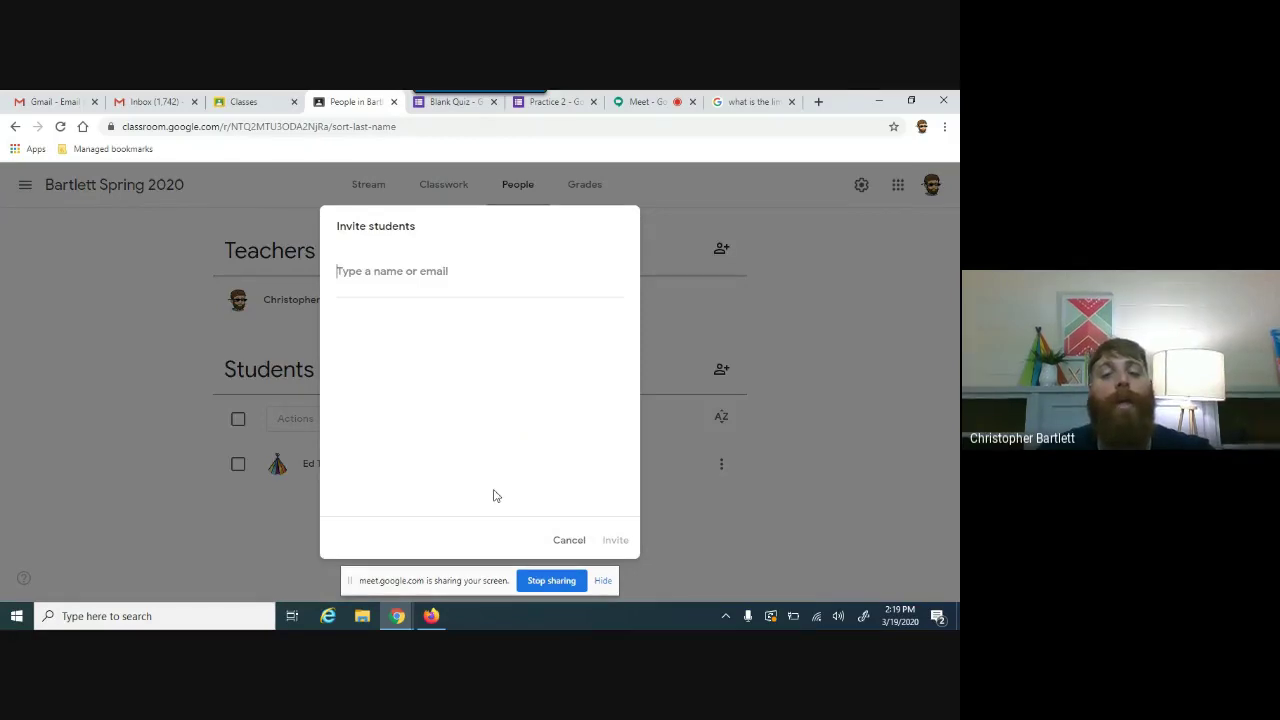
{"action": "left_click", "coordinate": [566, 540]}
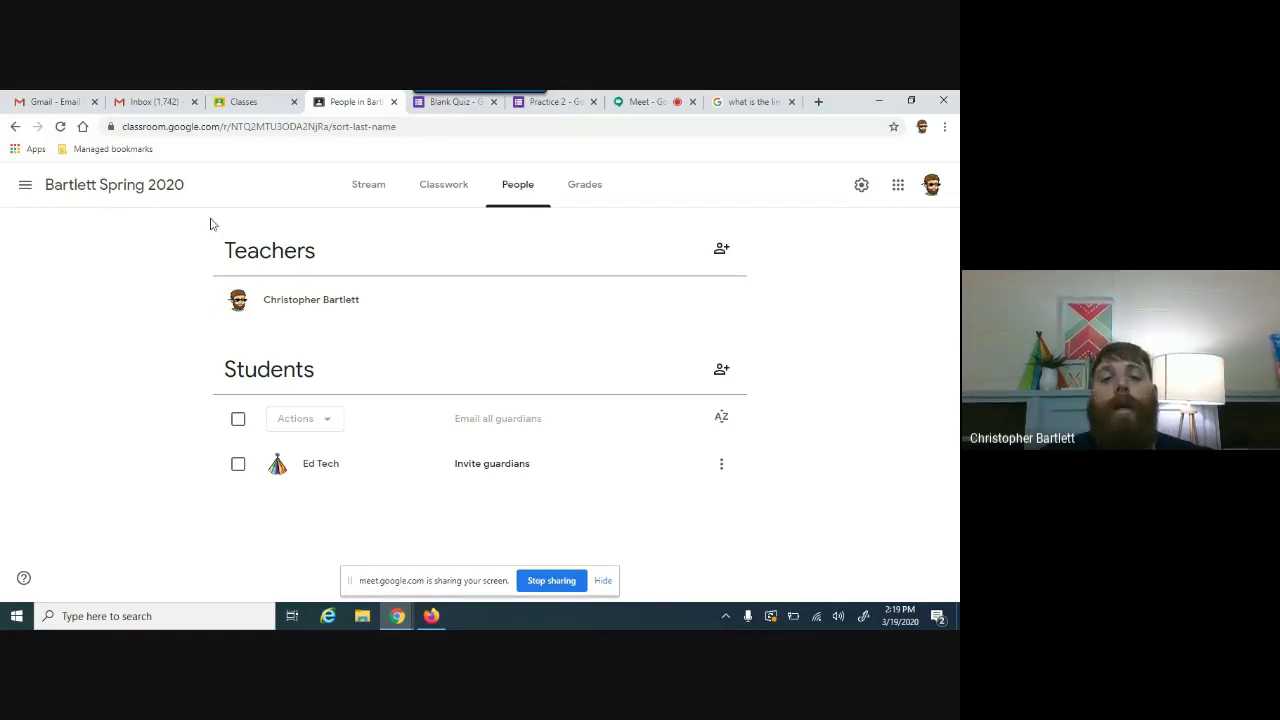
Step: Go from People back to the Bartlett Spring 2020 Stream page
{"action": "left_click", "coordinate": [362, 190]}
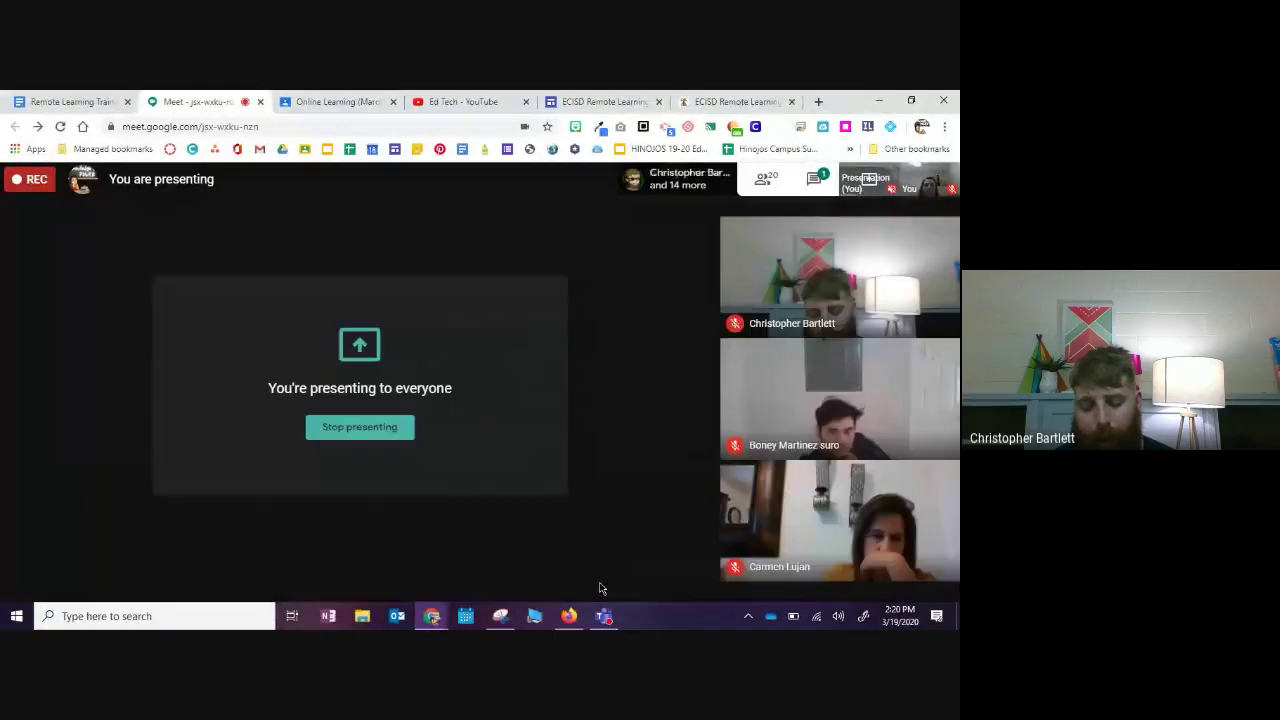
Step: Move between the Online Learning class tab and the Meet call, checking its presenting and additional options
{"action": "left_click", "coordinate": [303, 104]}
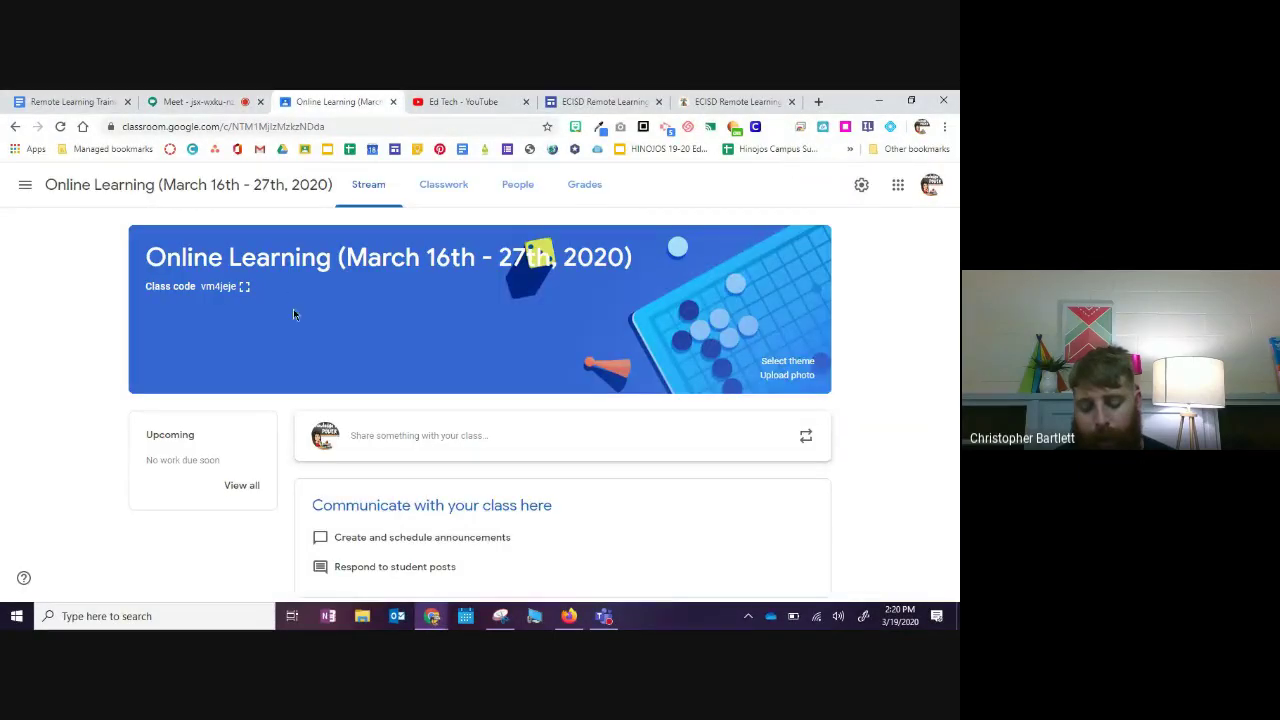
{"action": "left_click", "coordinate": [184, 97]}
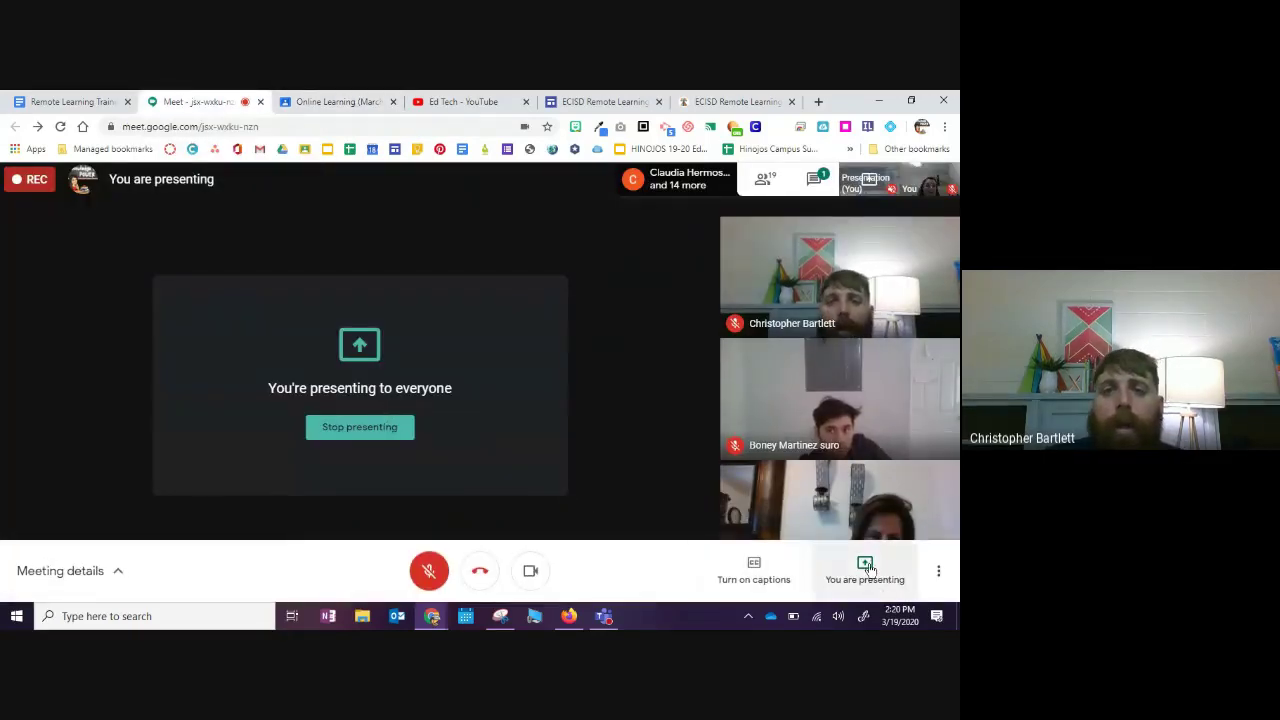
{"action": "left_click", "coordinate": [852, 572]}
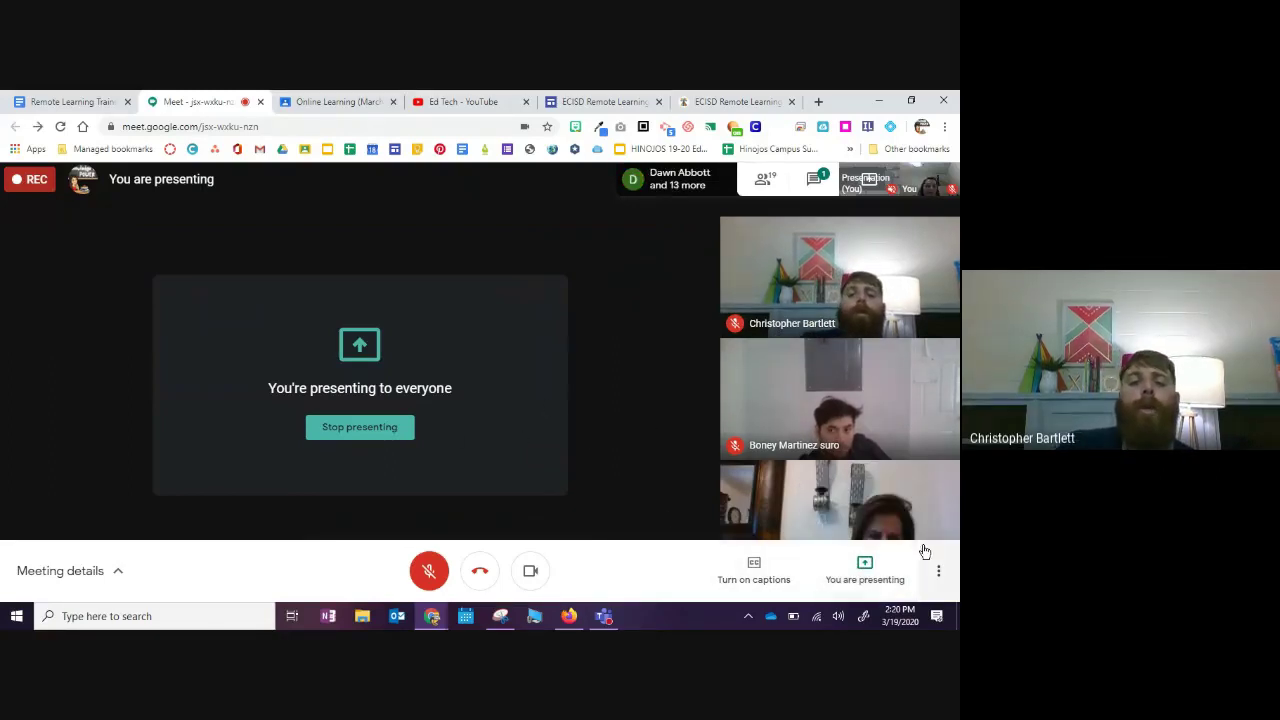
{"action": "left_click", "coordinate": [940, 573]}
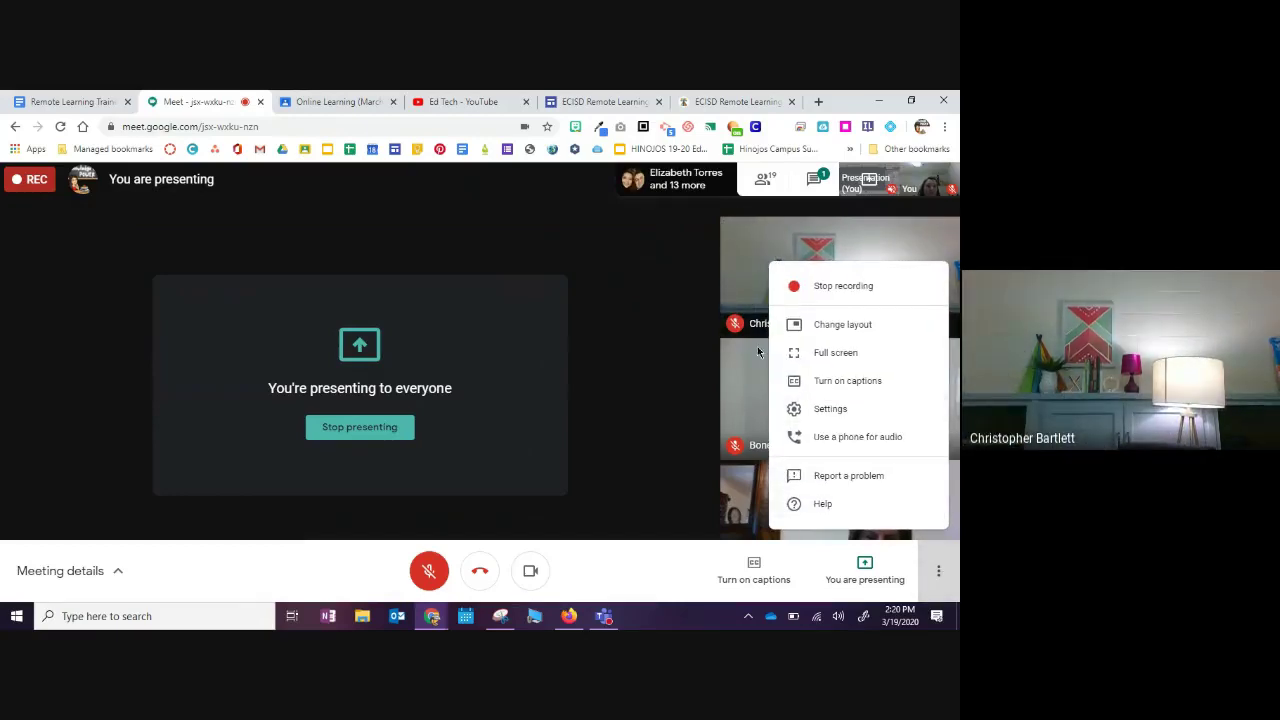
{"action": "left_click", "coordinate": [325, 102]}
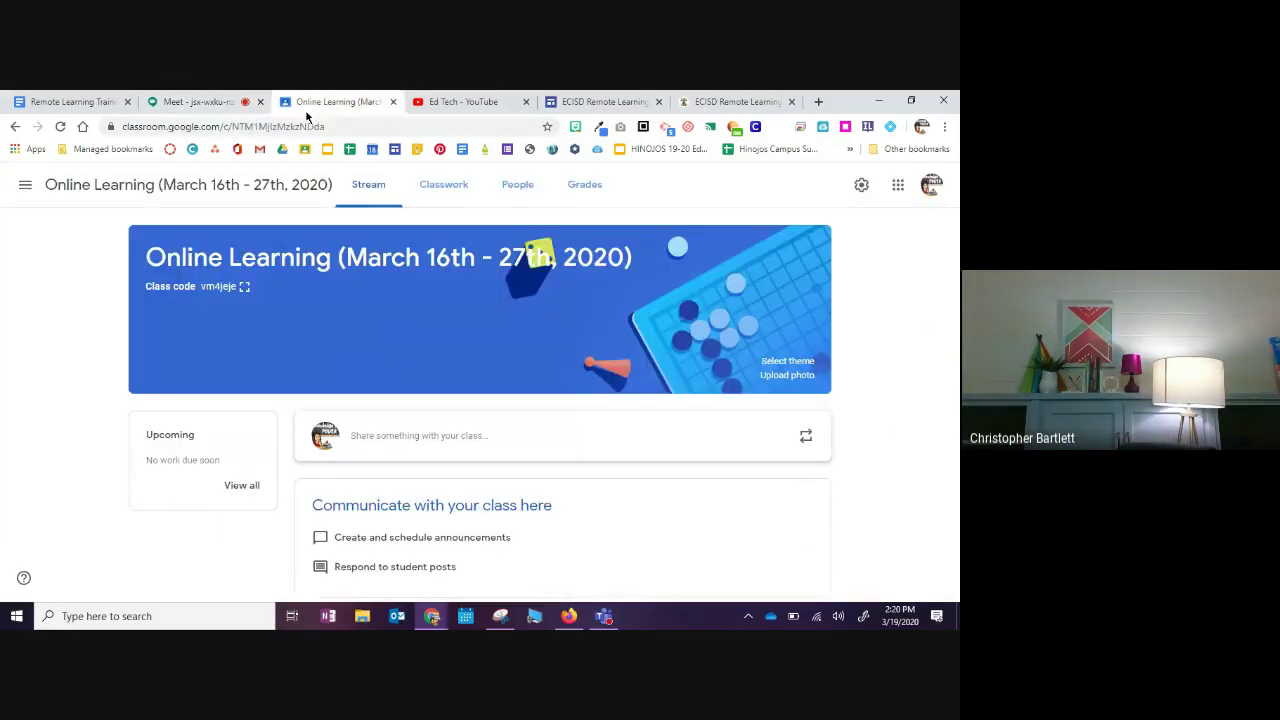
{"action": "left_click", "coordinate": [191, 98]}
{"action": "left_click", "coordinate": [330, 98]}
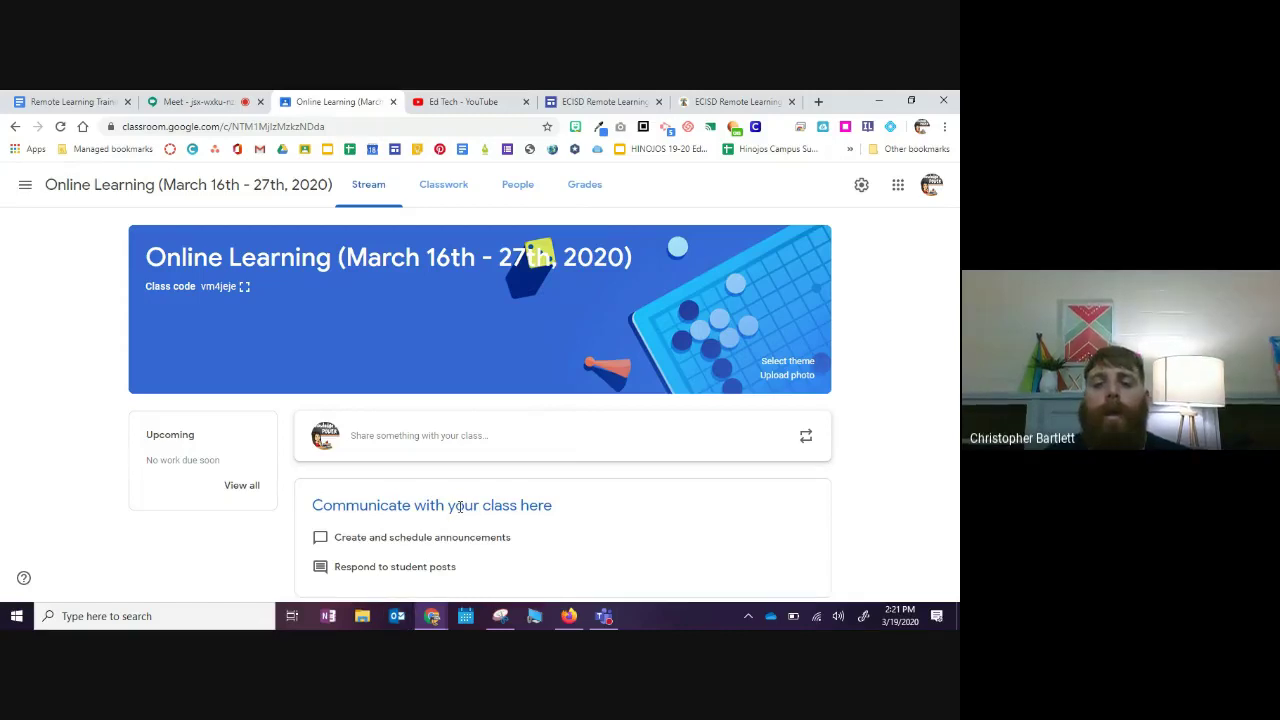
Step: Unmute the microphone in the Meet call, then bring the Online Learning class stream forward
{"action": "left_click", "coordinate": [188, 103]}
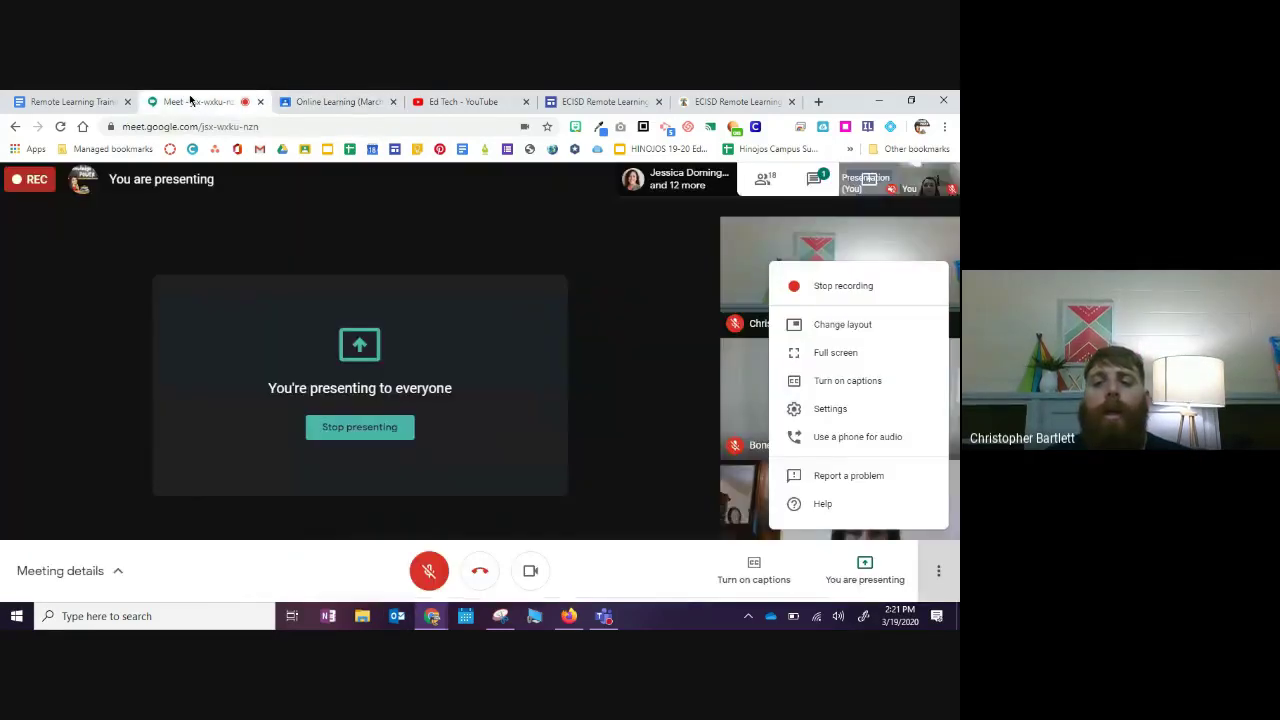
{"action": "left_click", "coordinate": [428, 572]}
{"action": "left_click", "coordinate": [428, 572]}
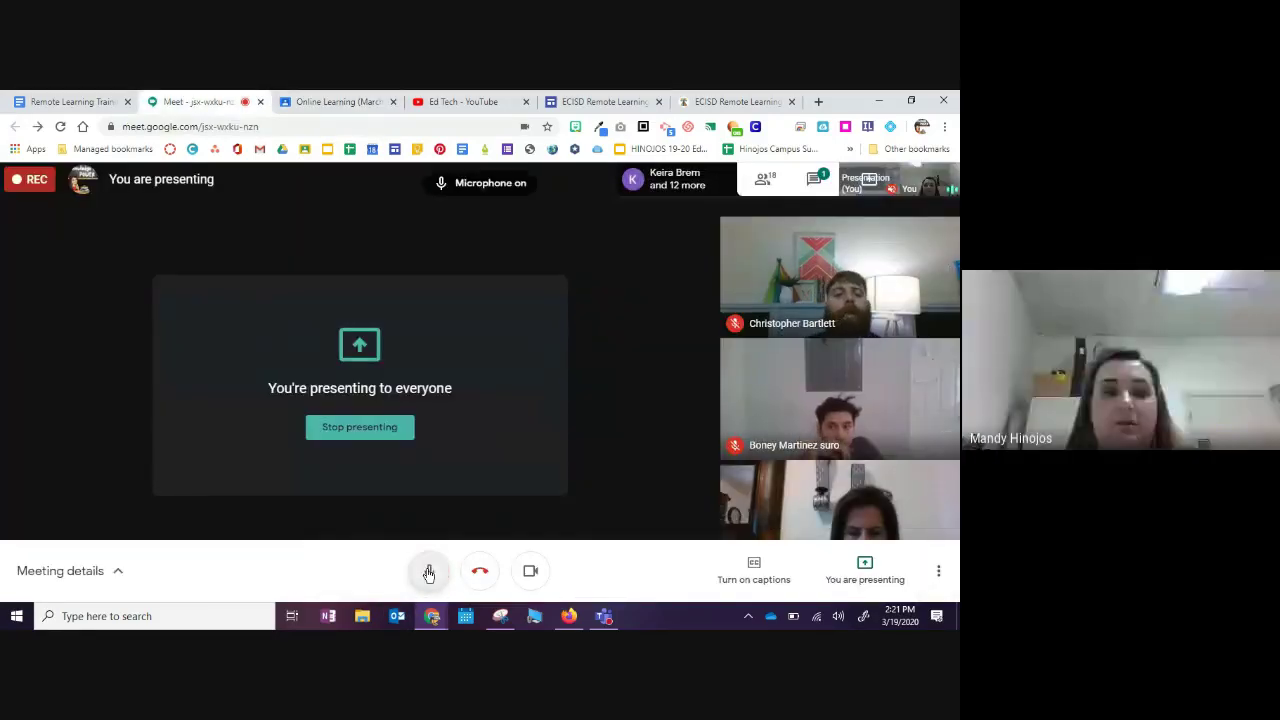
{"action": "left_click", "coordinate": [334, 103]}
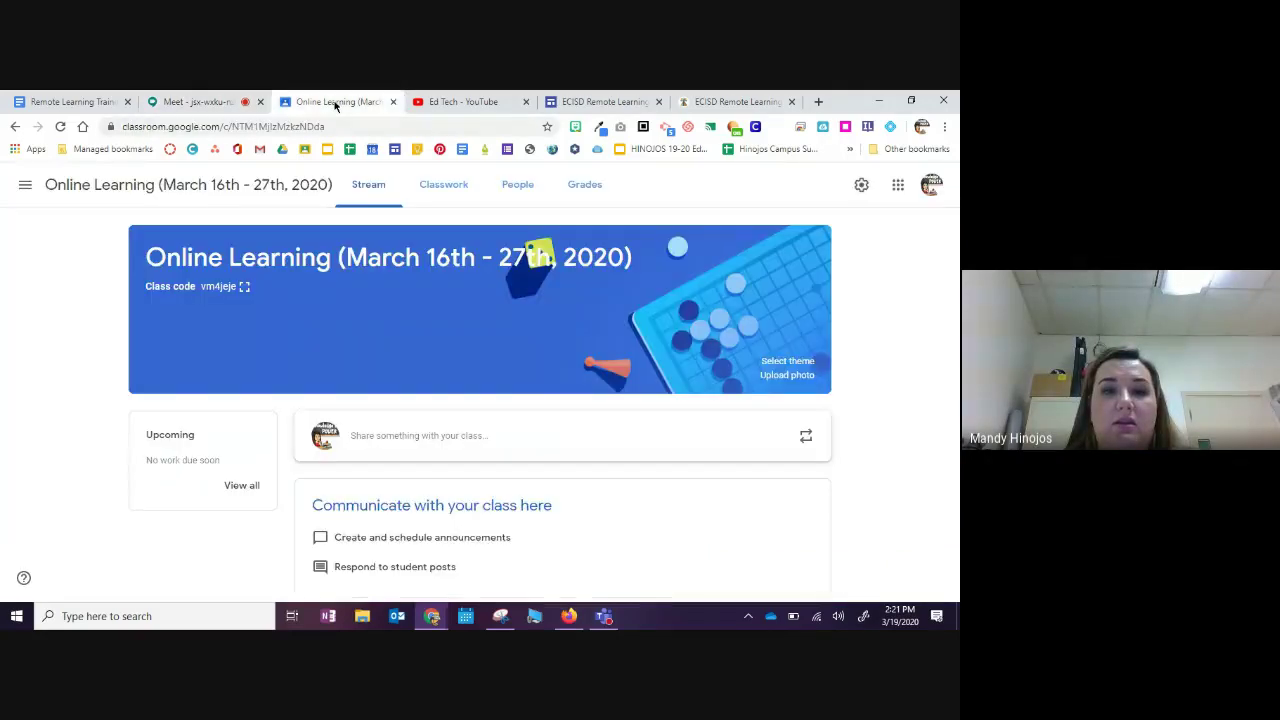
{"action": "left_click", "coordinate": [188, 100]}
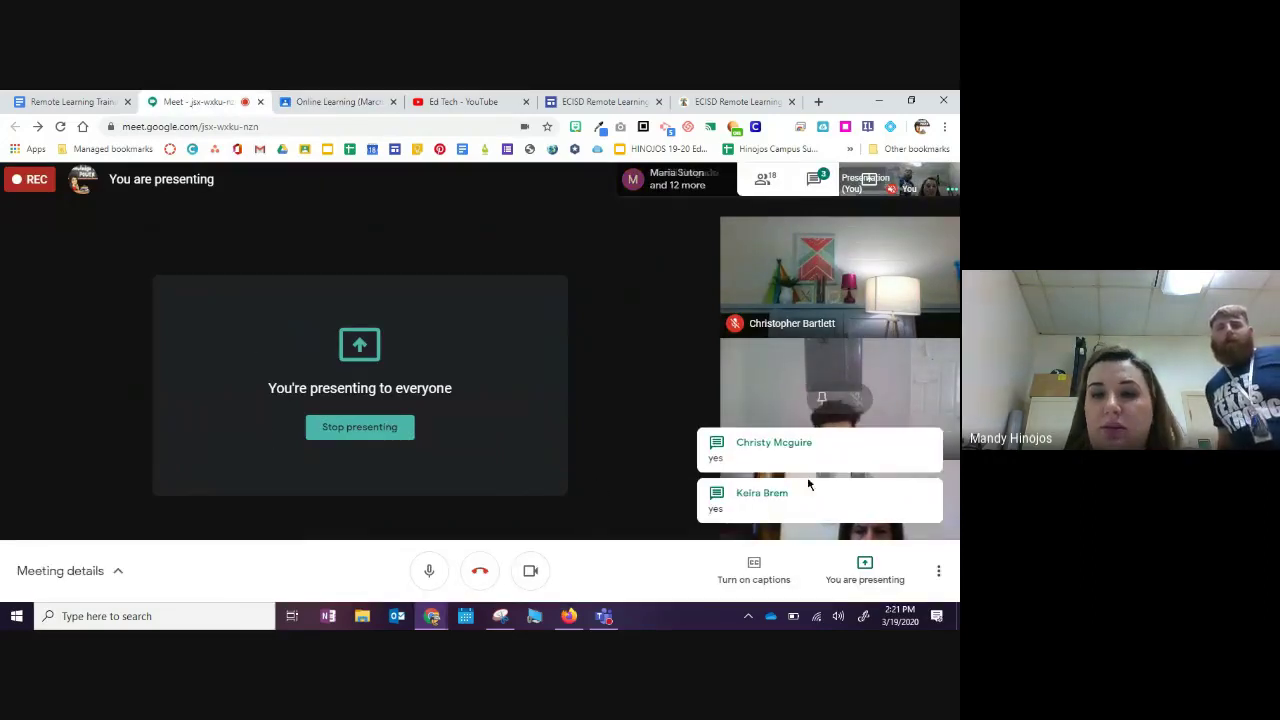
{"action": "left_click", "coordinate": [333, 102]}
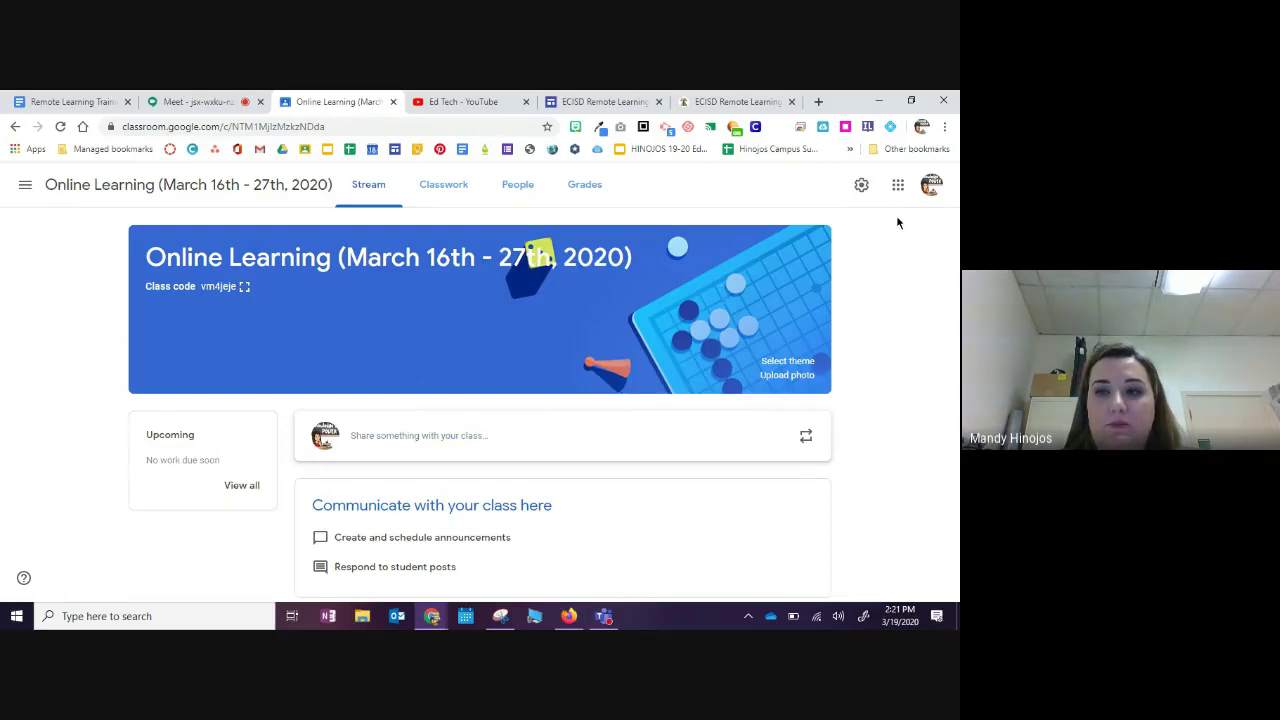
Step: In Online Learning settings, set Stream to 'Only teachers can post or comment' and hide classwork notifications
{"action": "left_click", "coordinate": [861, 188]}
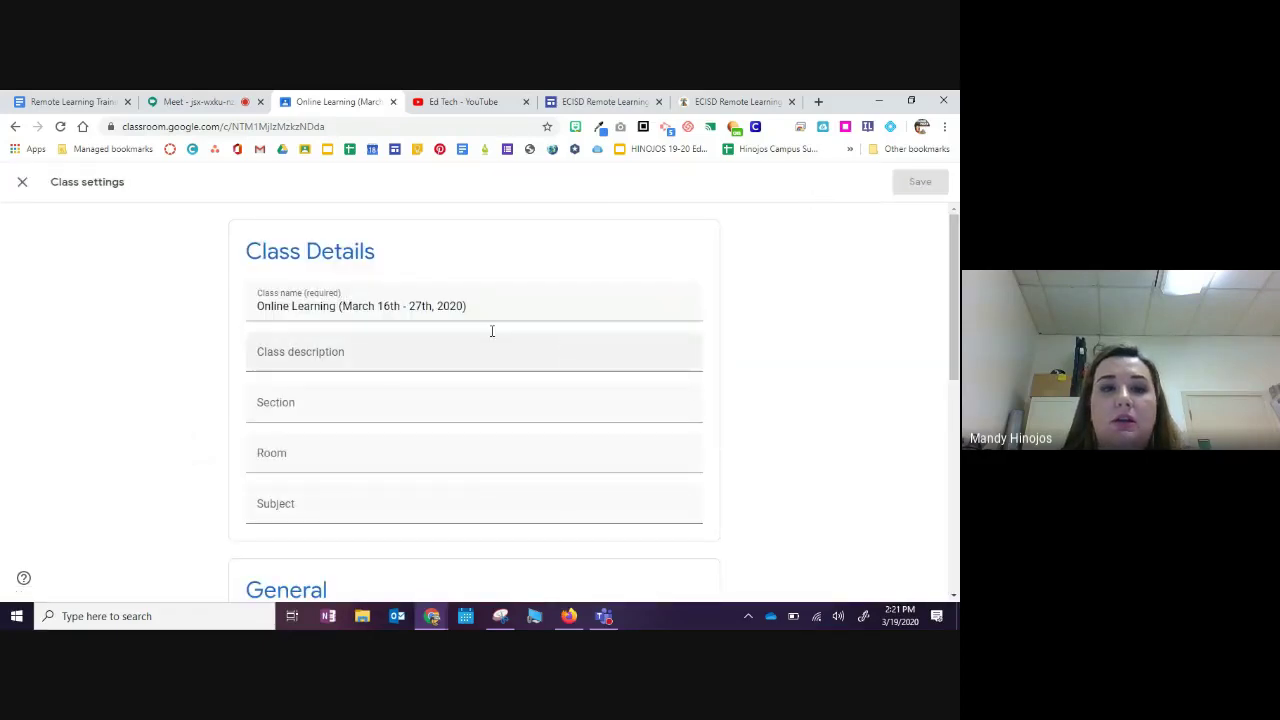
{"action": "scroll", "coordinate": [272, 388], "scroll_direction": "down", "scroll_amount": 4}
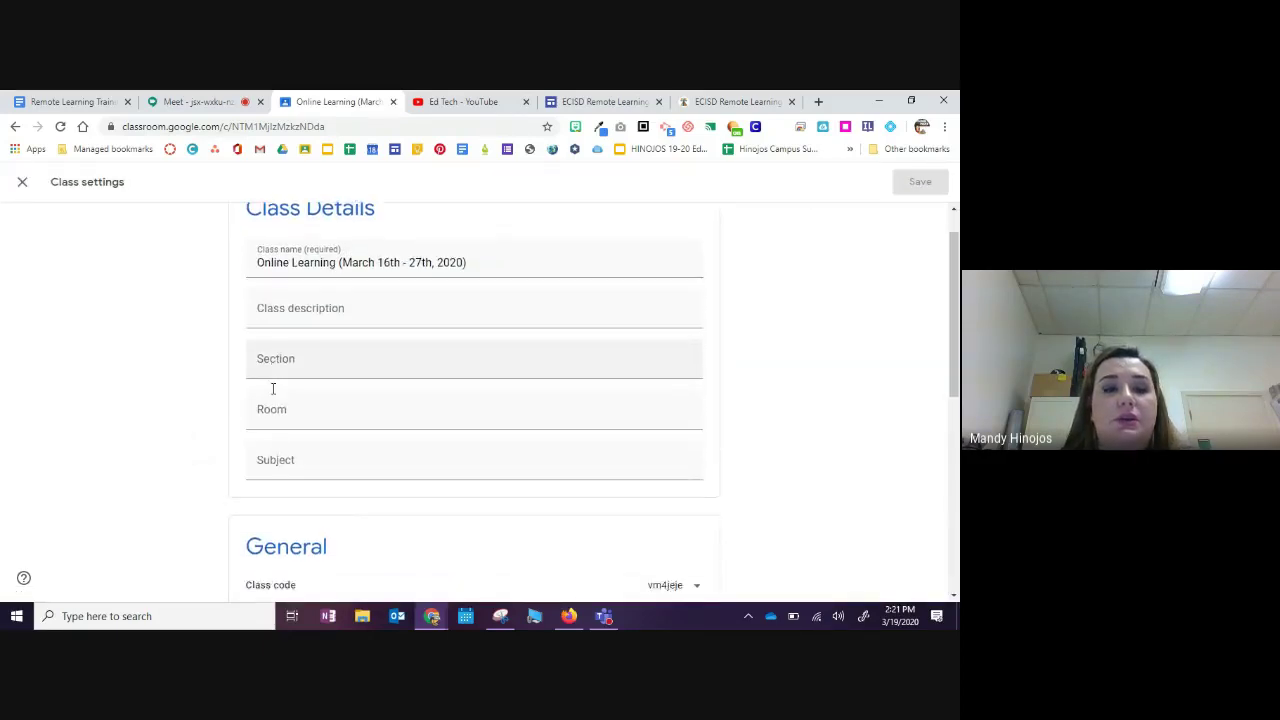
{"action": "scroll", "coordinate": [272, 392], "scroll_direction": "up", "scroll_amount": 1}
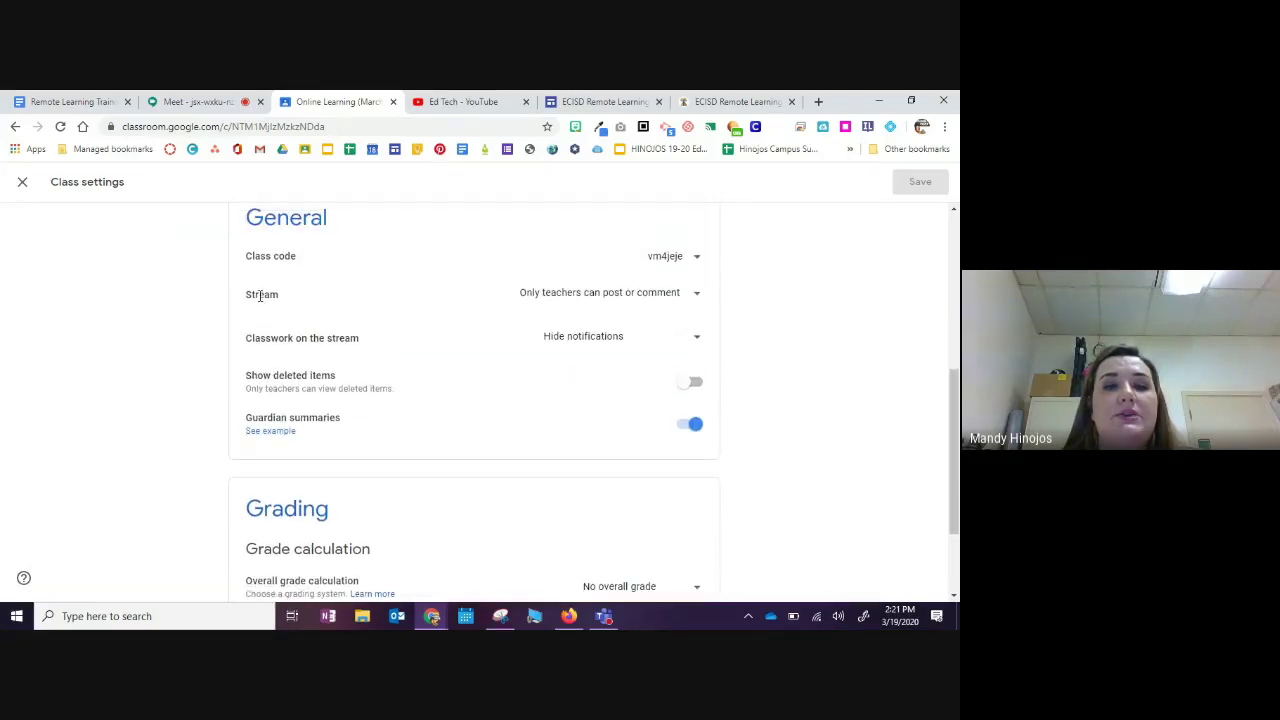
{"action": "left_click", "coordinate": [645, 294]}
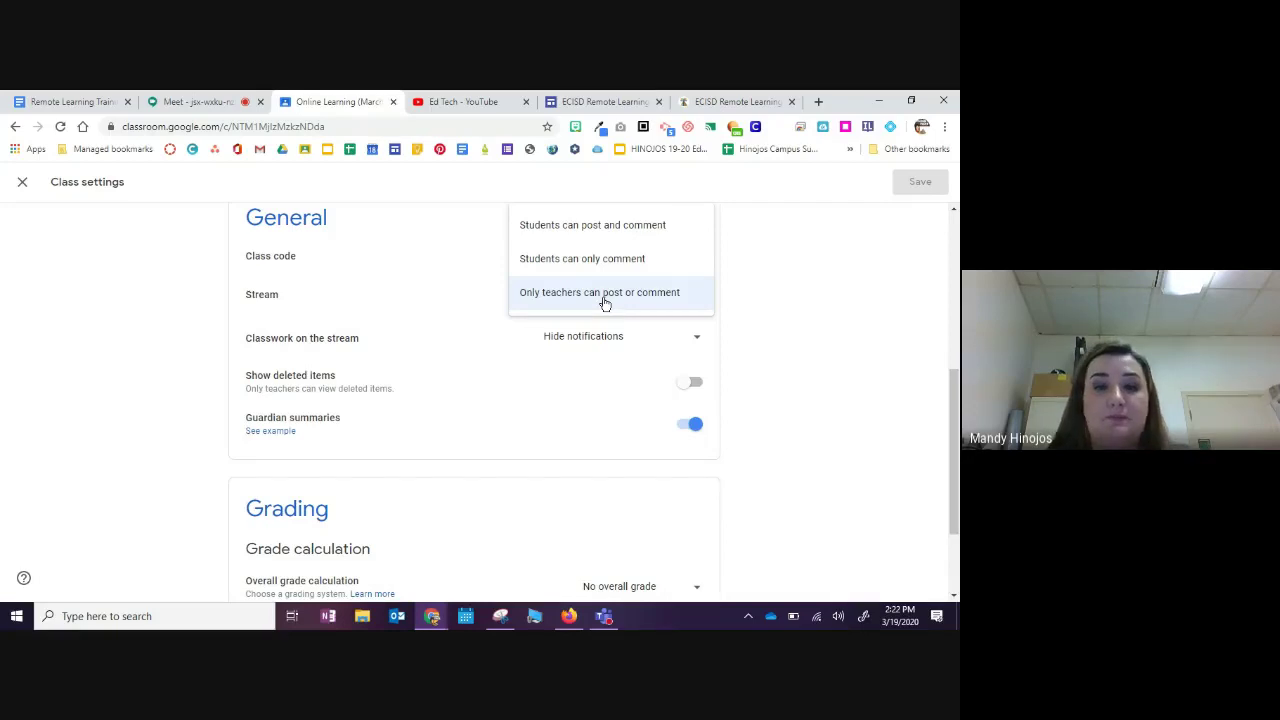
{"action": "left_click", "coordinate": [604, 298]}
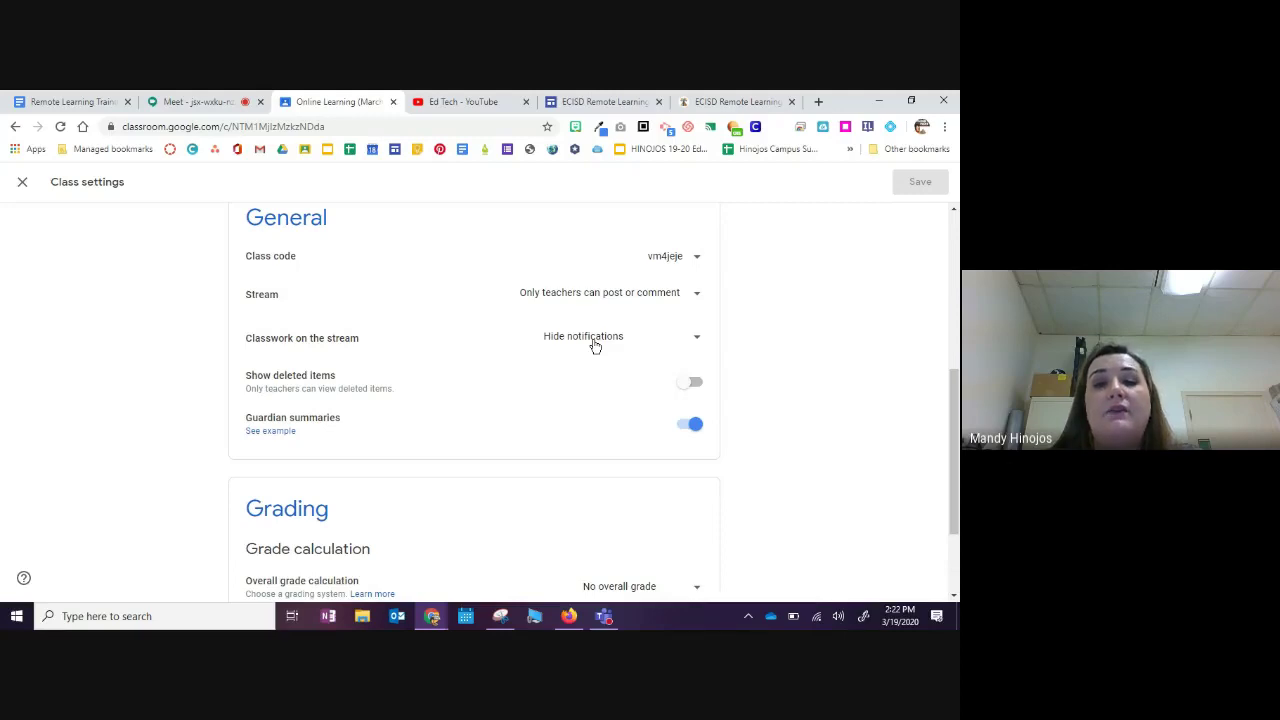
{"action": "left_click", "coordinate": [595, 346]}
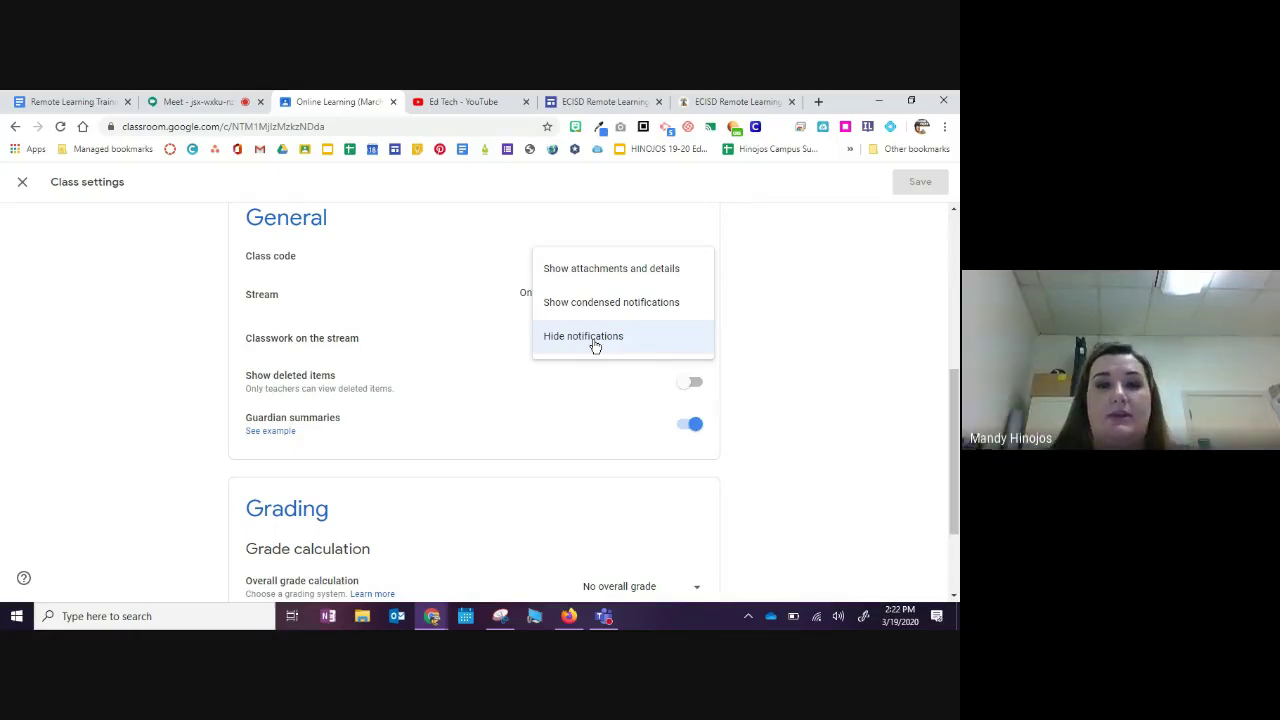
{"action": "left_click", "coordinate": [595, 346]}
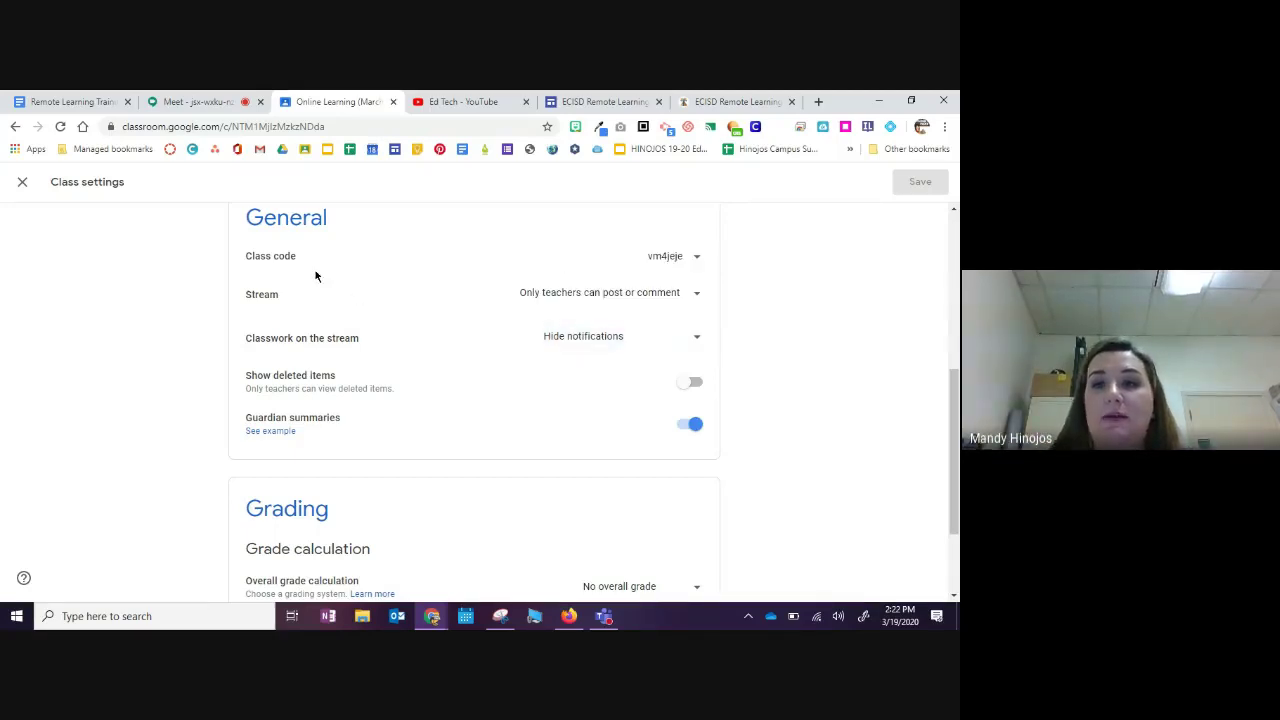
{"action": "left_click", "coordinate": [22, 182]}
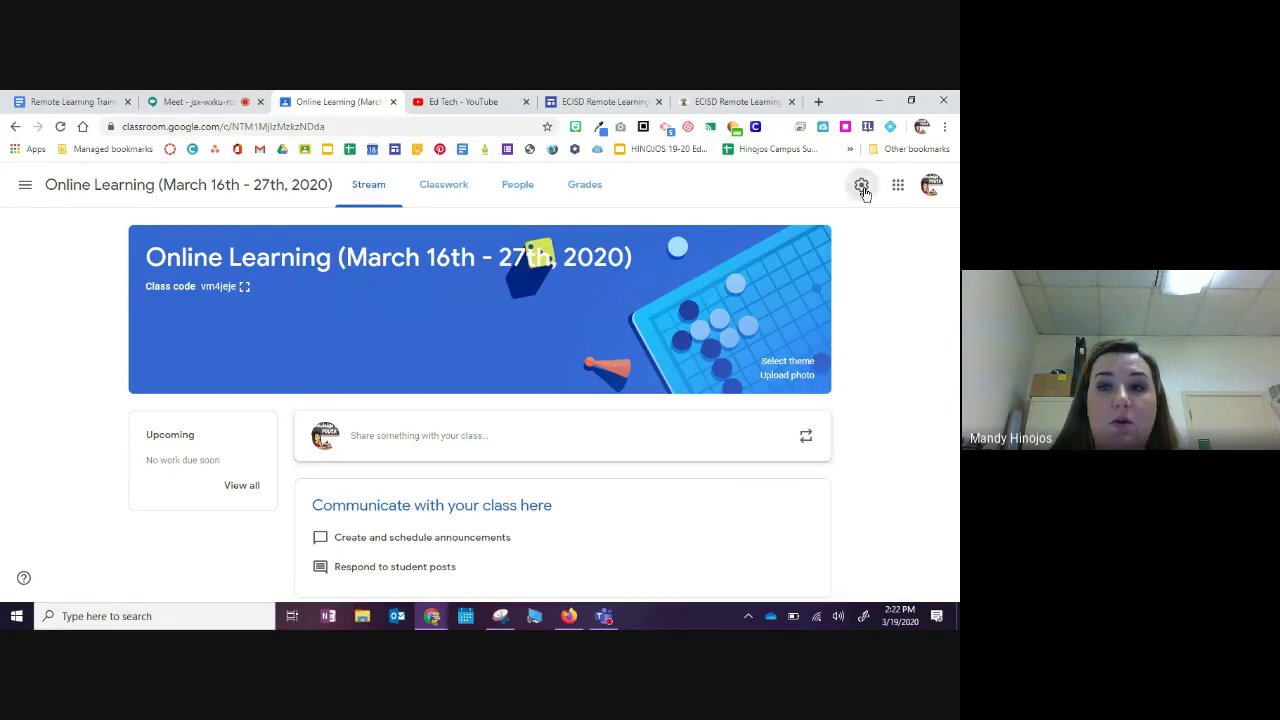
{"action": "left_click", "coordinate": [862, 190]}
{"action": "scroll", "coordinate": [446, 470], "scroll_direction": "down", "scroll_amount": 1}
{"action": "scroll", "coordinate": [446, 470], "scroll_direction": "down", "scroll_amount": 3}
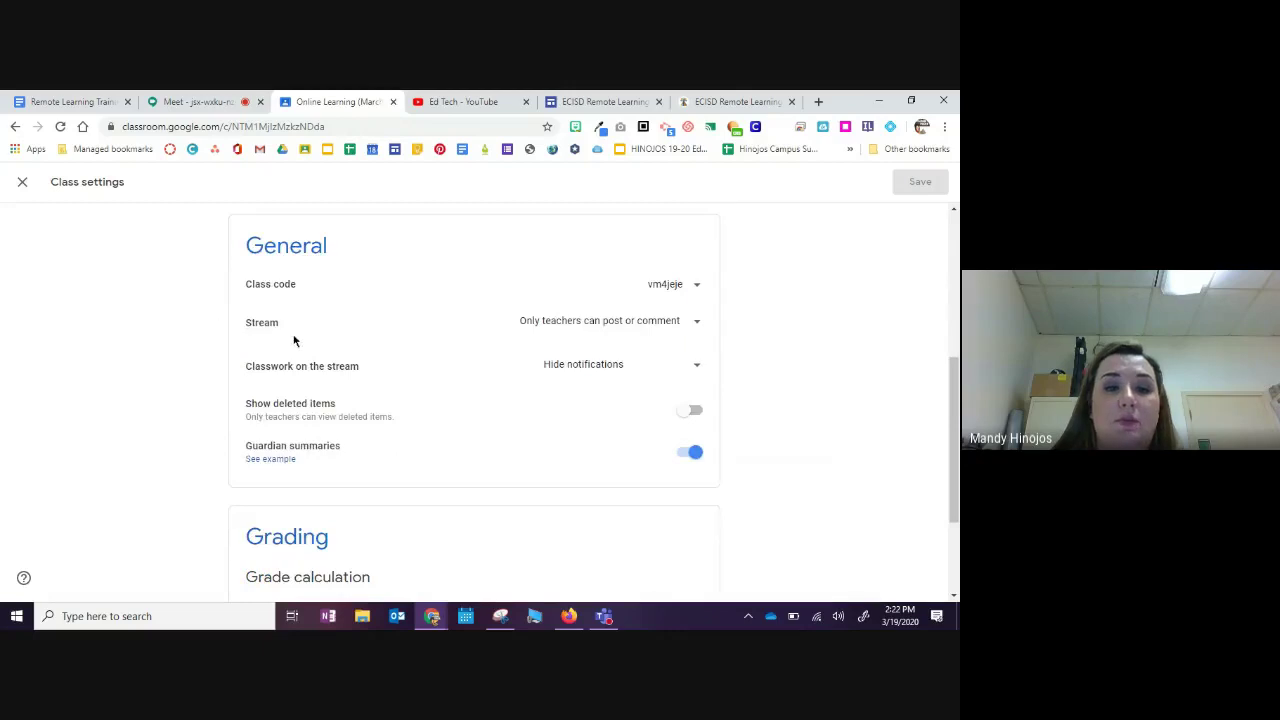
{"action": "left_click", "coordinate": [195, 102]}
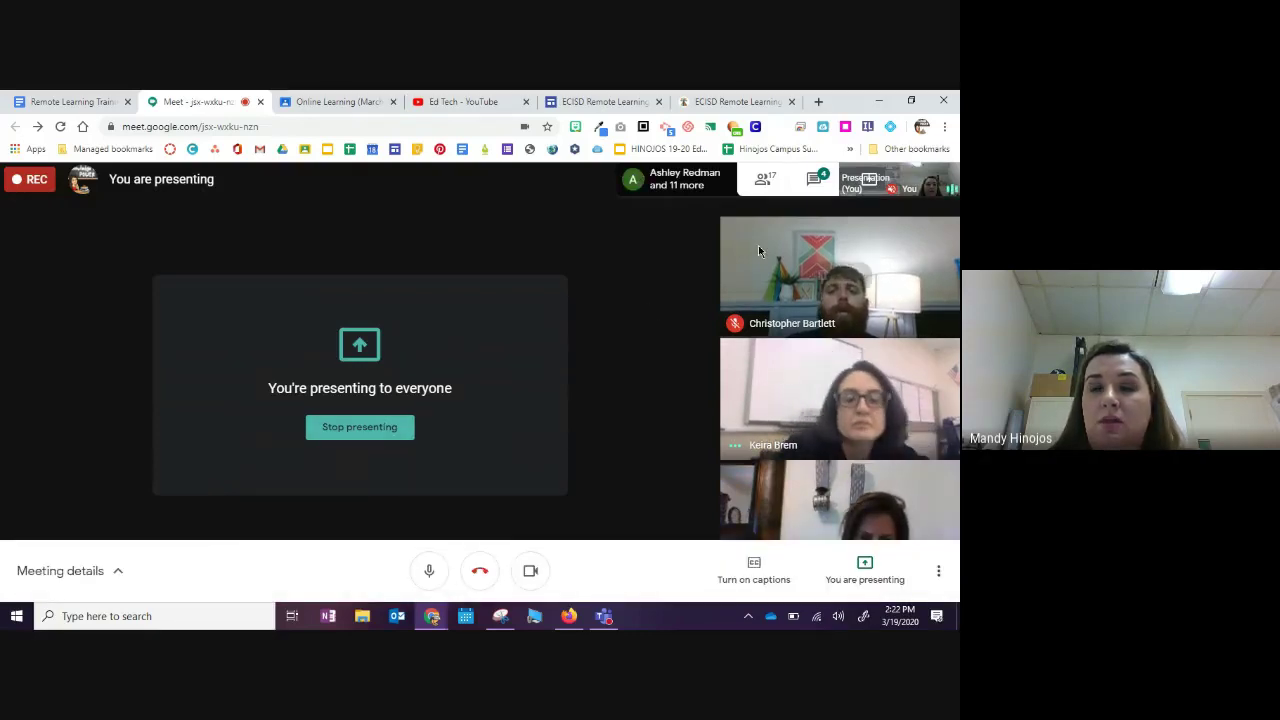
{"action": "left_click", "coordinate": [812, 188]}
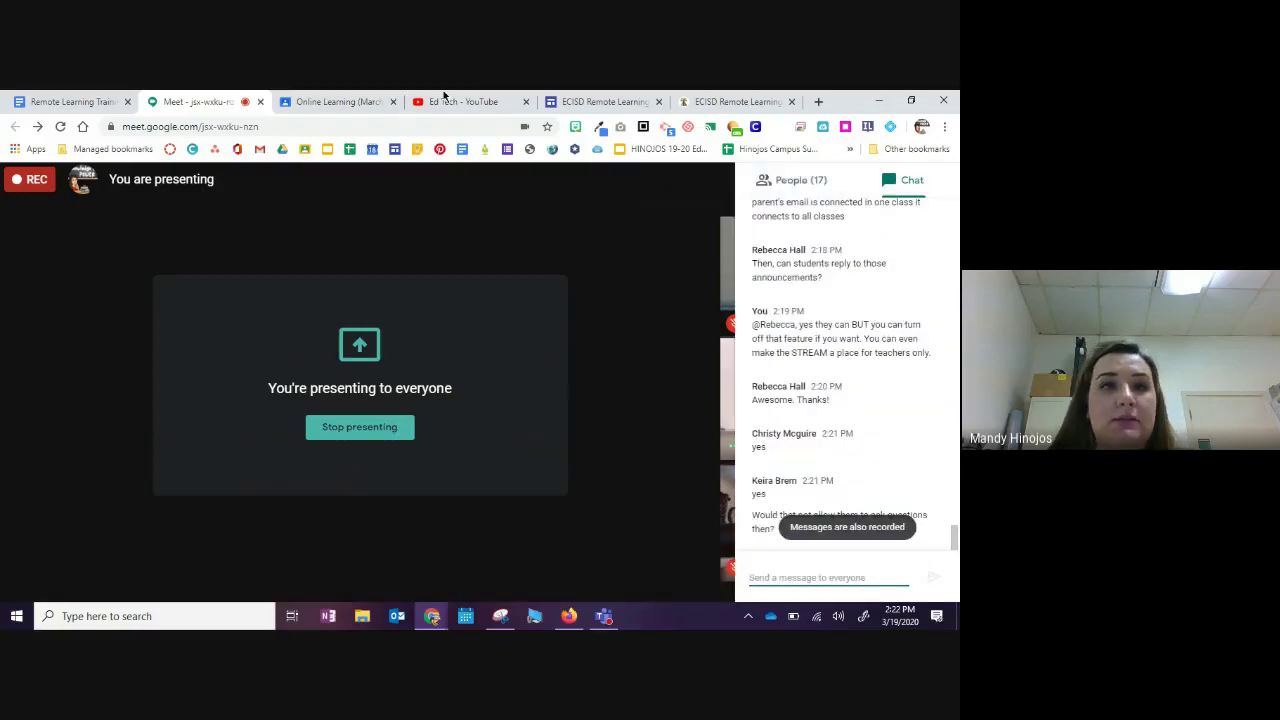
{"action": "left_click", "coordinate": [302, 103]}
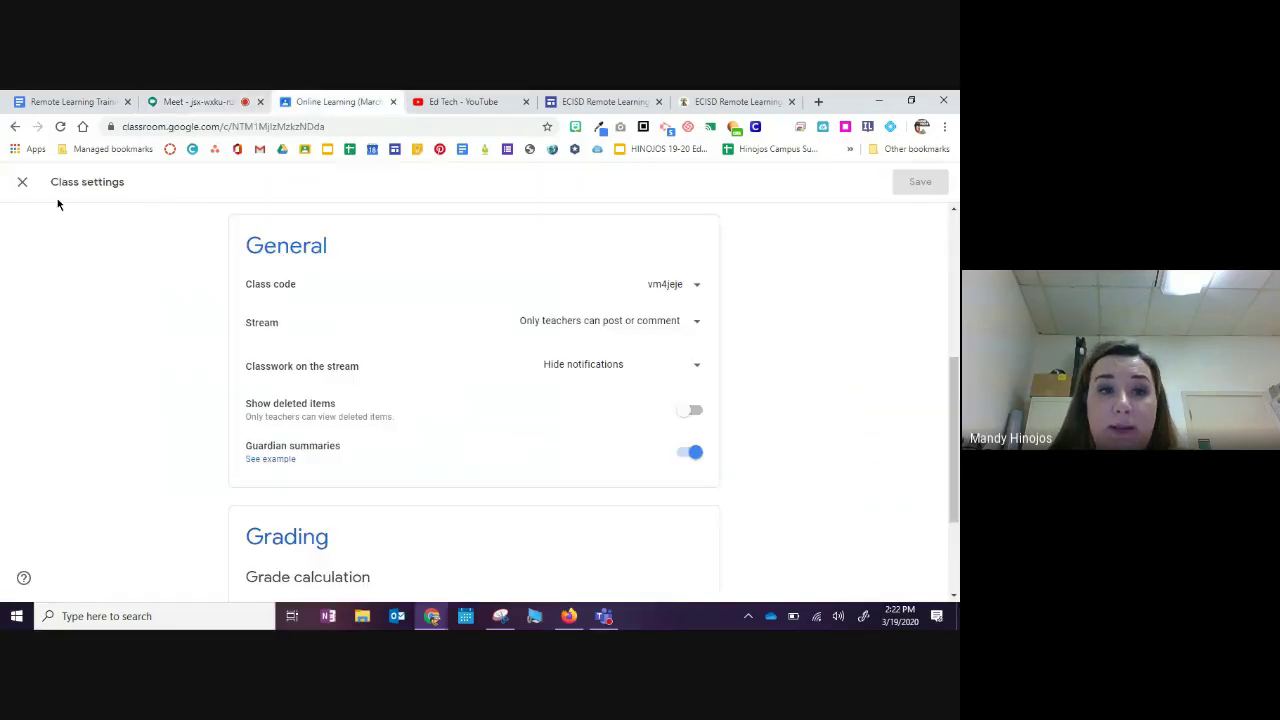
{"action": "left_click", "coordinate": [22, 181]}
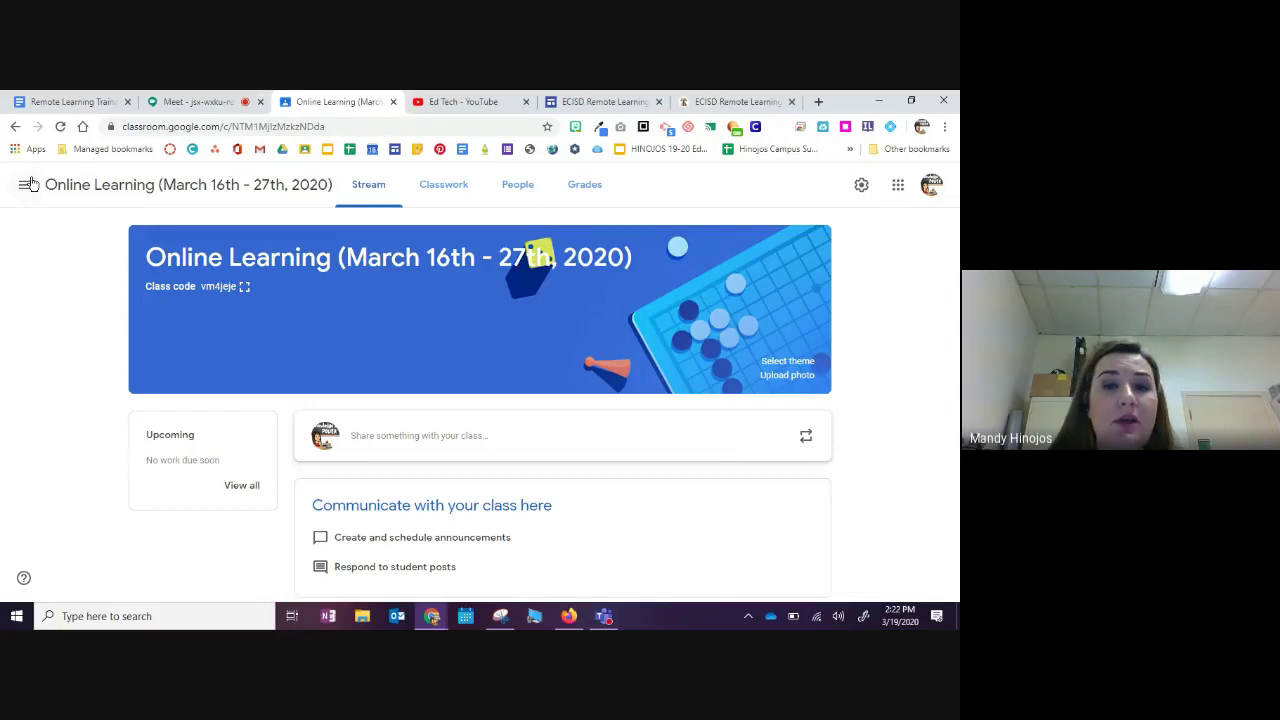
{"action": "left_click", "coordinate": [522, 185]}
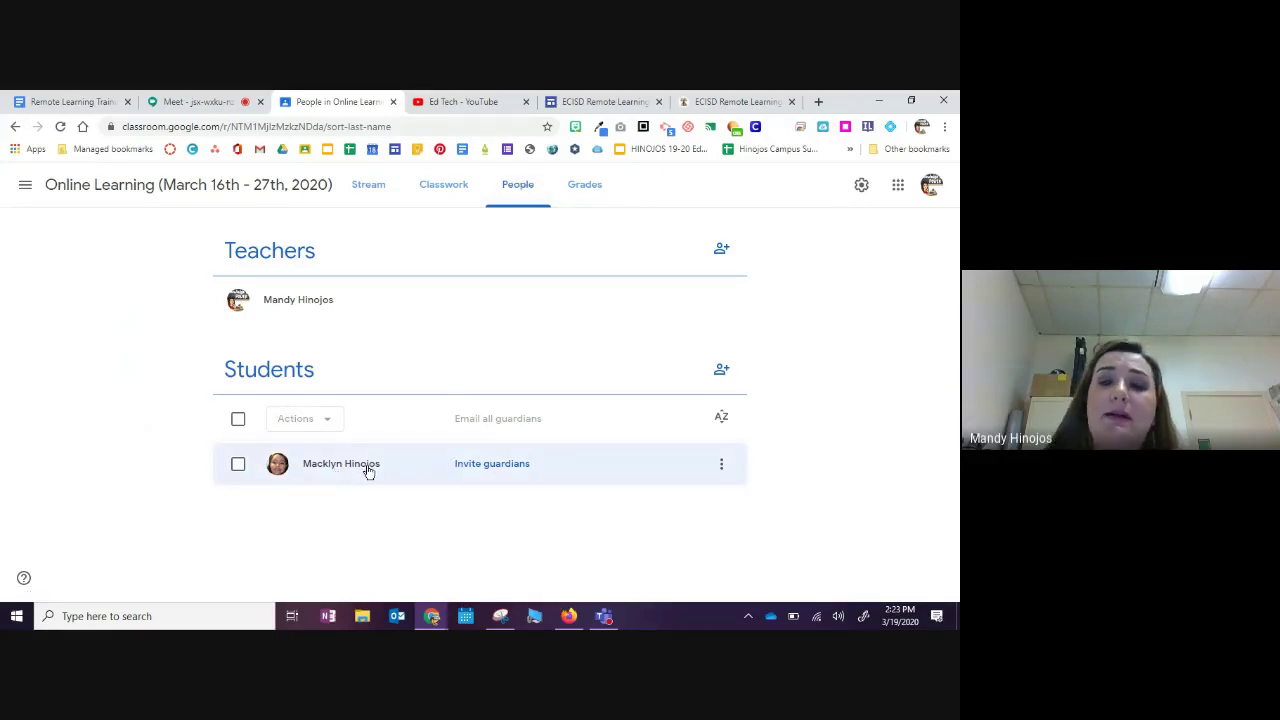
{"action": "left_click", "coordinate": [484, 465]}
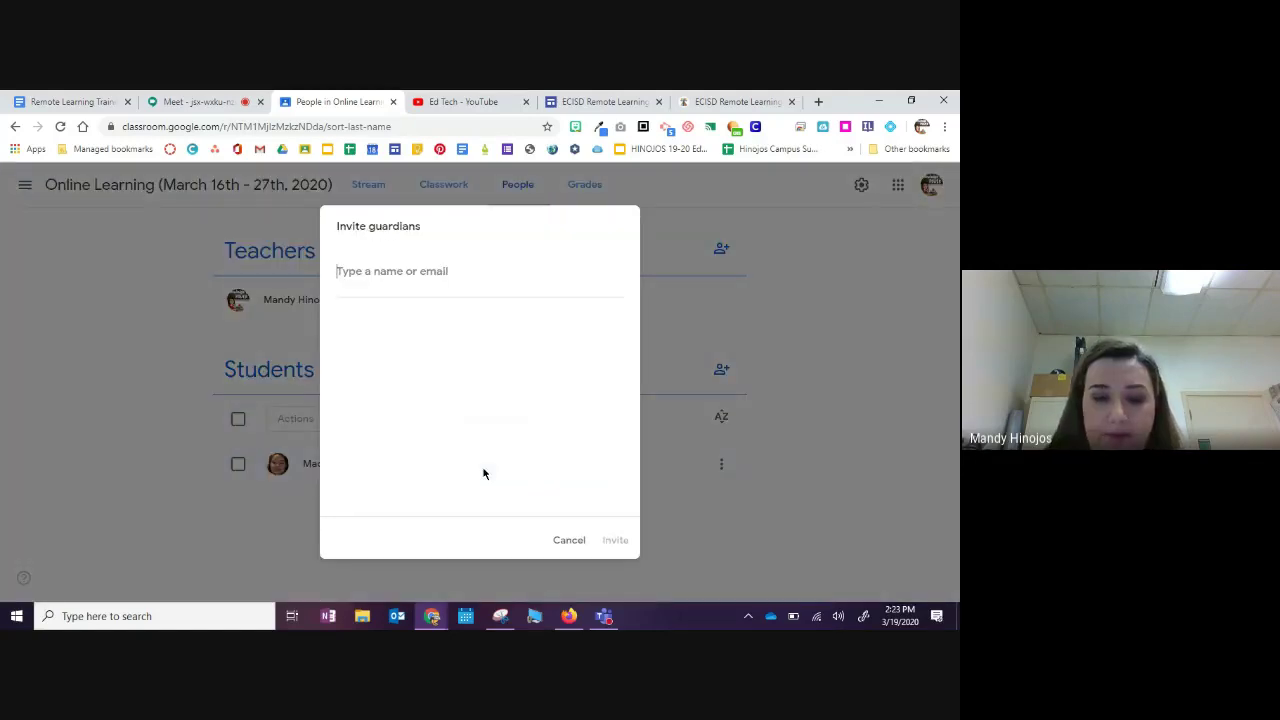
{"action": "type", "text": "hinoj"}
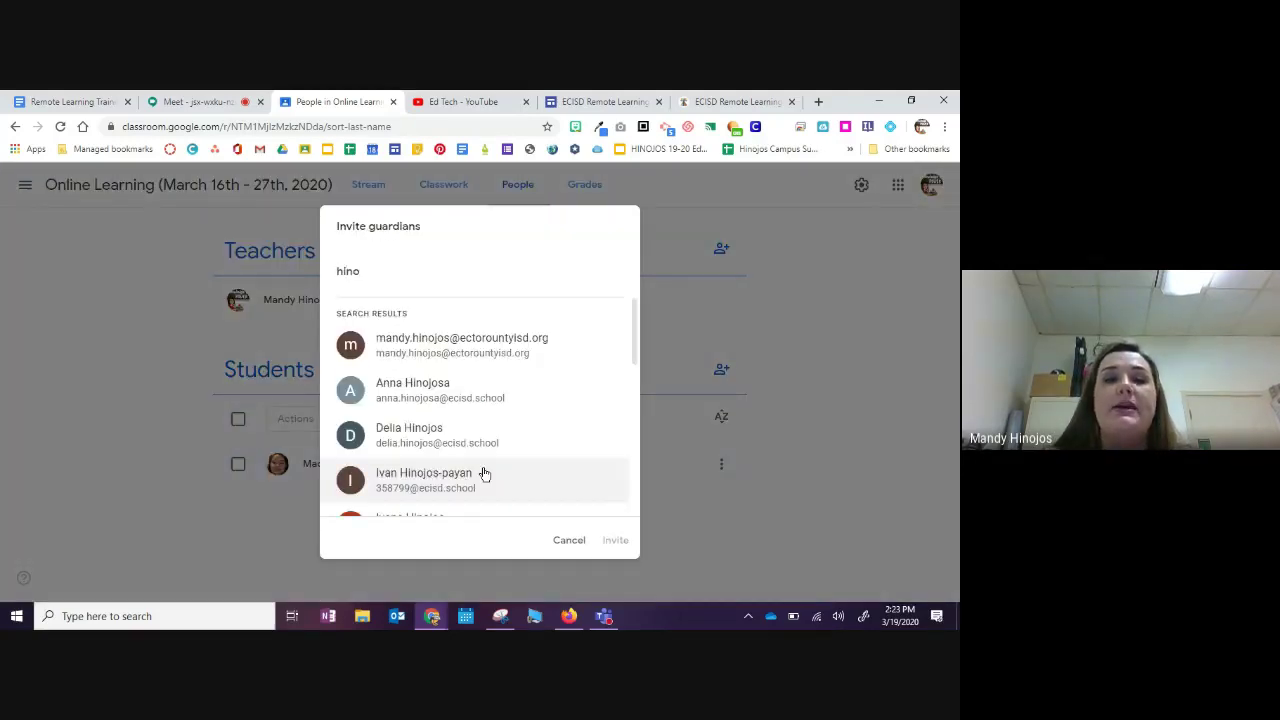
{"action": "key", "text": "BackSpace"}
{"action": "key", "text": "BackSpace"}
{"action": "key", "text": "BackSpace"}
{"action": "key", "text": "BackSpace"}
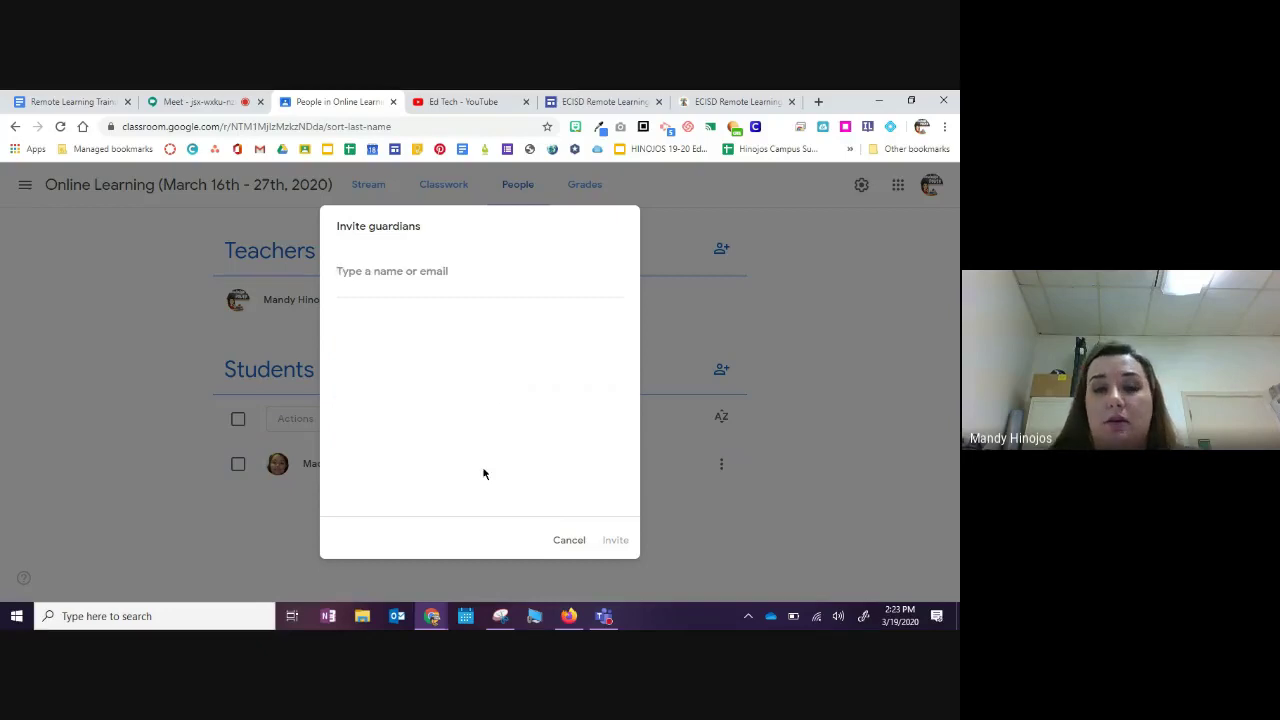
{"action": "left_click", "coordinate": [571, 541]}
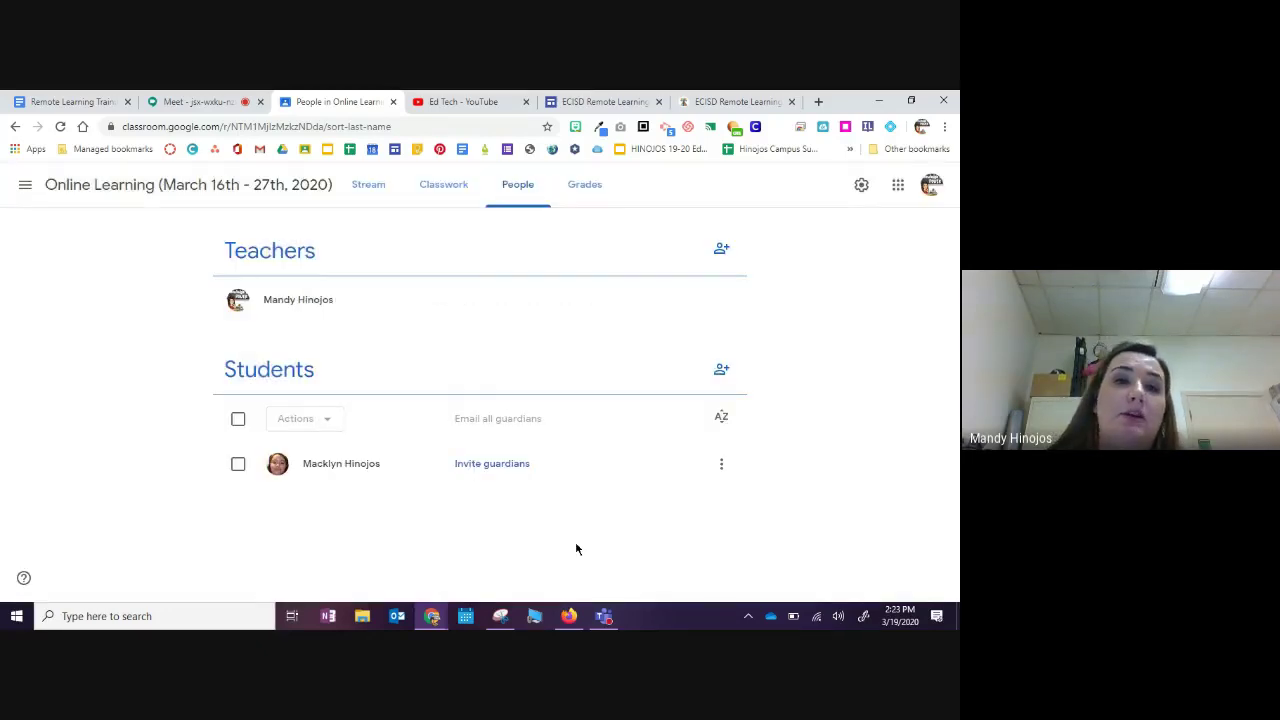
{"action": "left_click", "coordinate": [192, 102]}
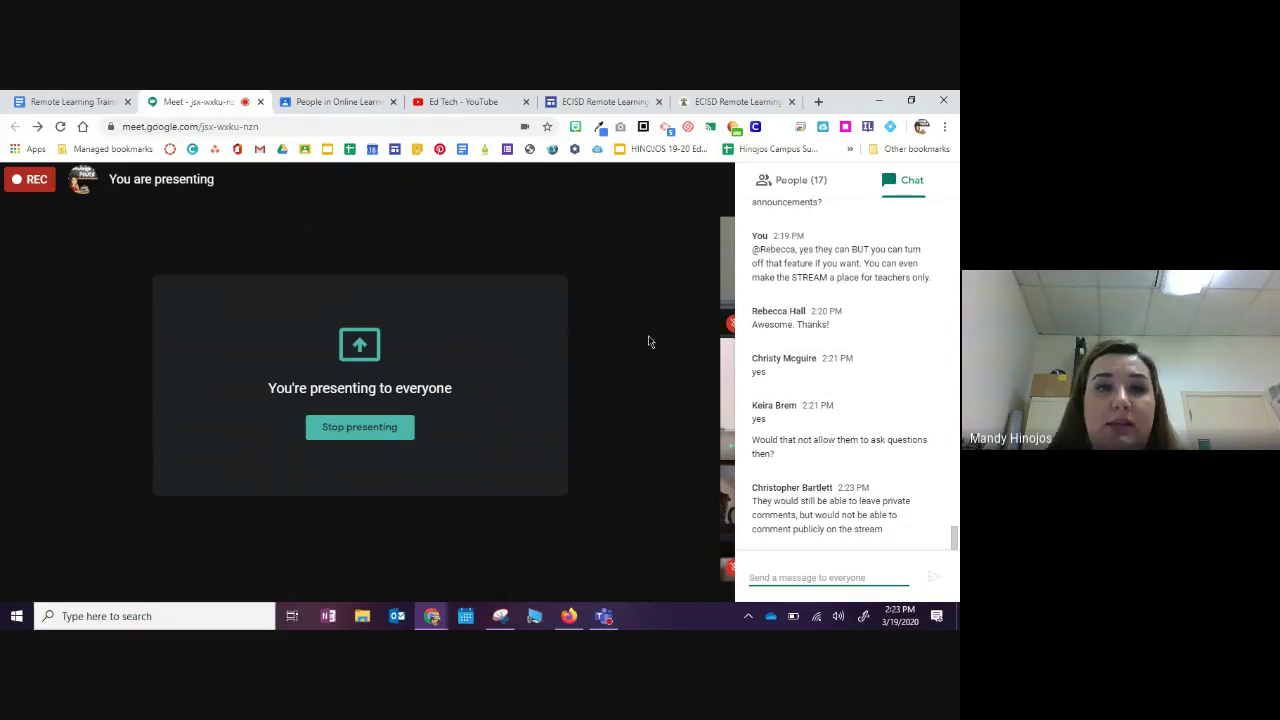
{"action": "left_click", "coordinate": [339, 102]}
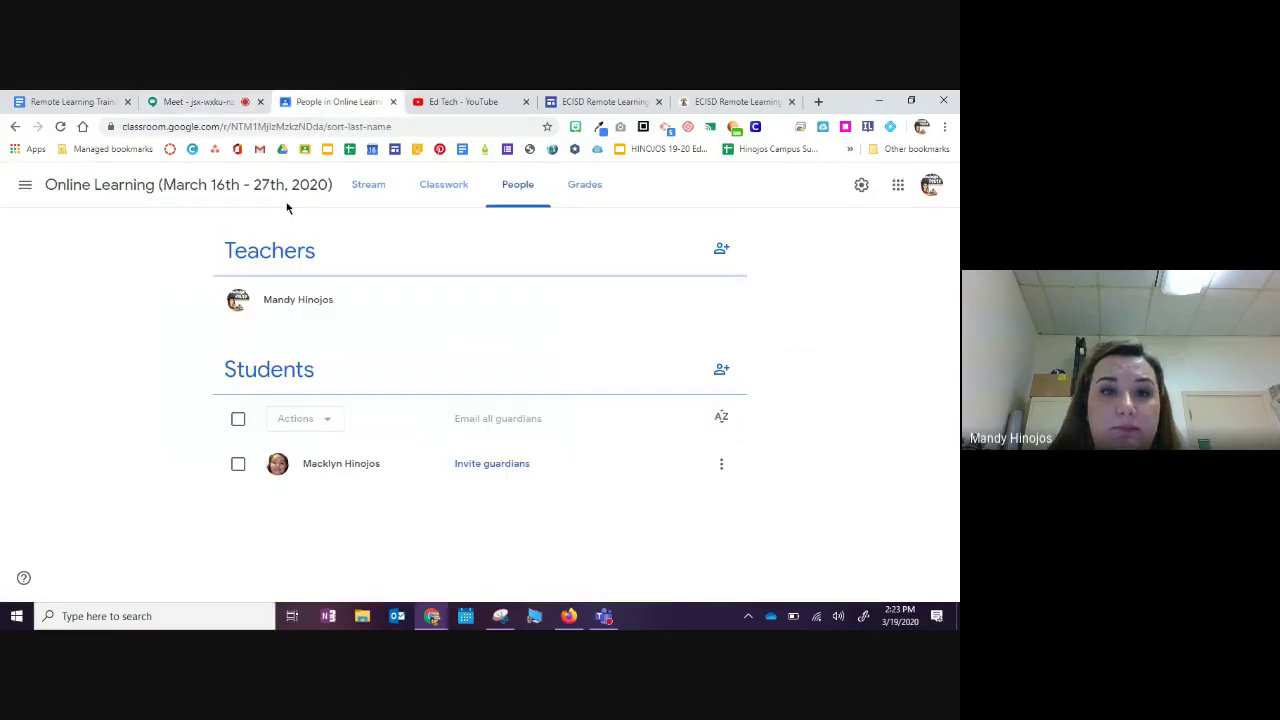
{"action": "left_click", "coordinate": [369, 190]}
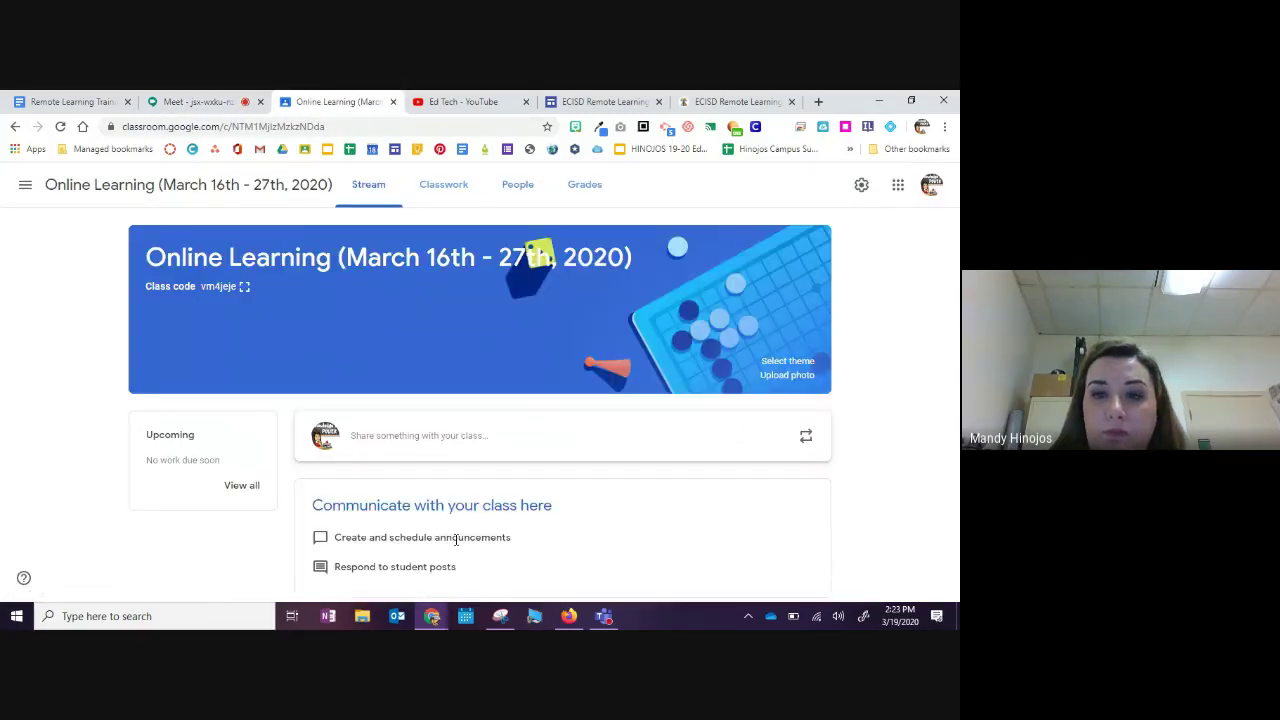
Step: Post 'Help' on the Online Learning stream, then return to the Meet presentation
{"action": "left_click", "coordinate": [550, 442]}
{"action": "type", "text": "He"}
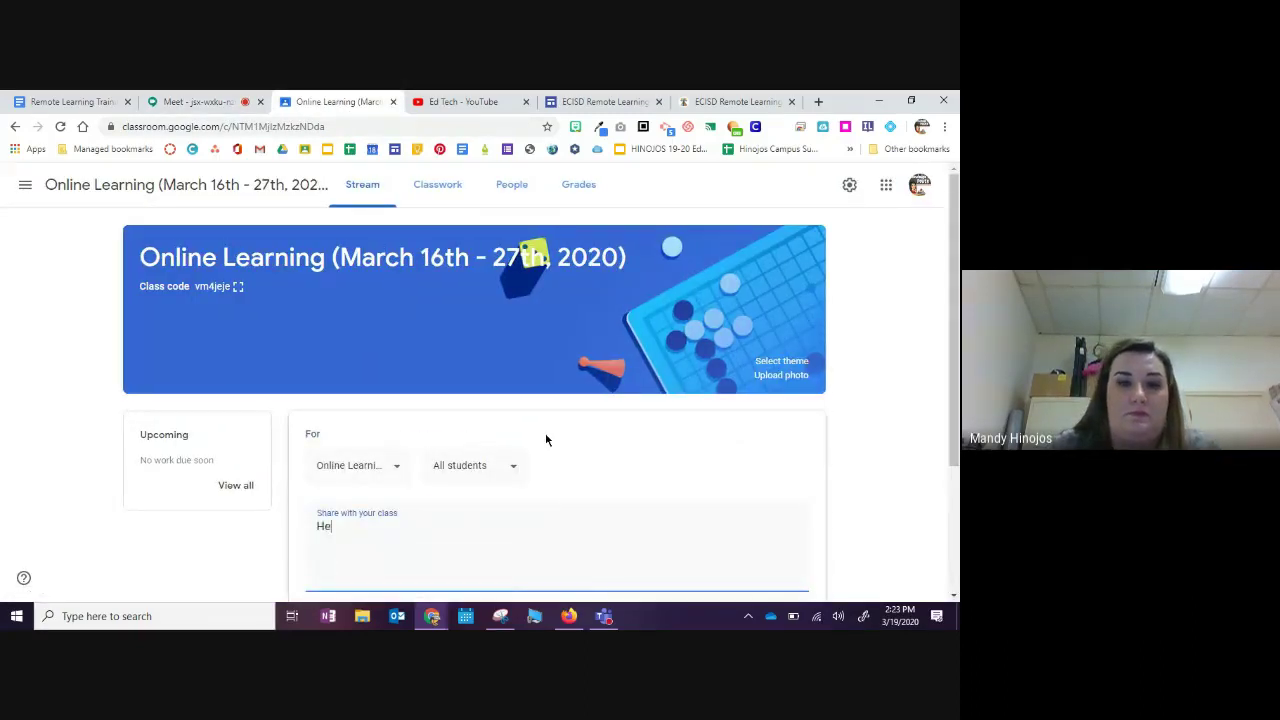
{"action": "type", "text": "llp\\"}
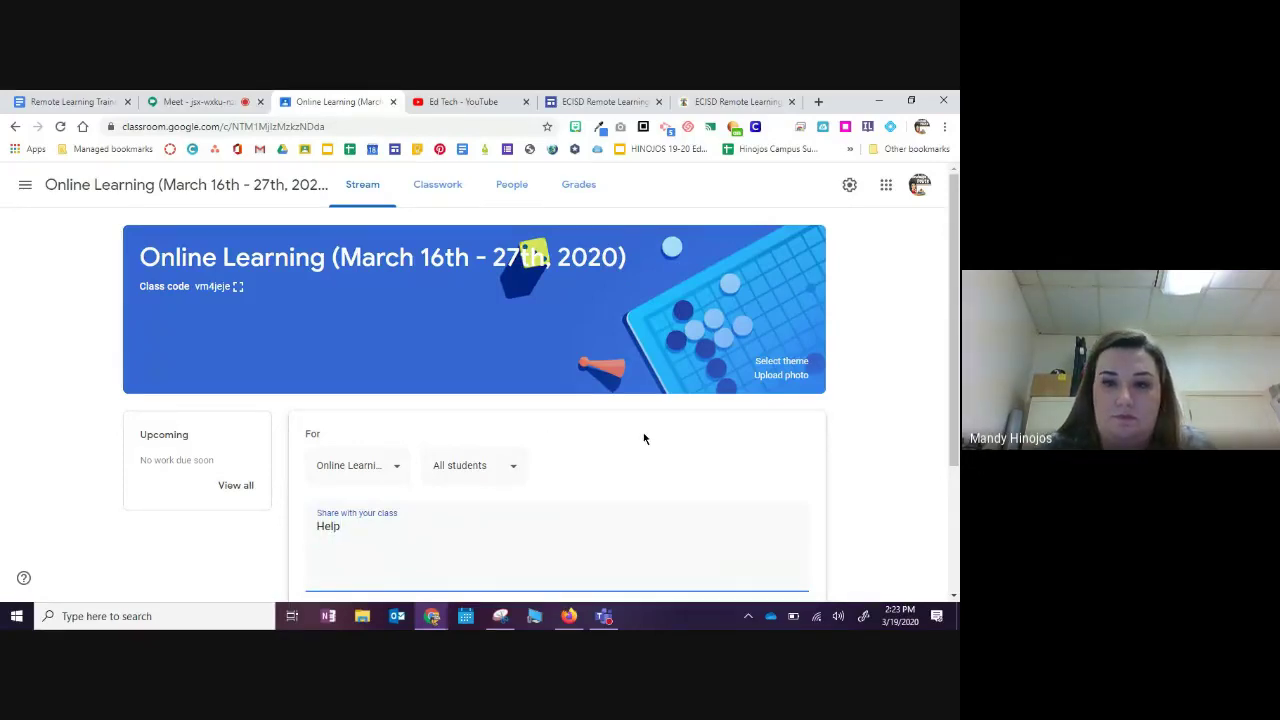
{"action": "scroll", "coordinate": [644, 438], "scroll_direction": "down", "scroll_amount": 3}
{"action": "right_click", "coordinate": [752, 486]}
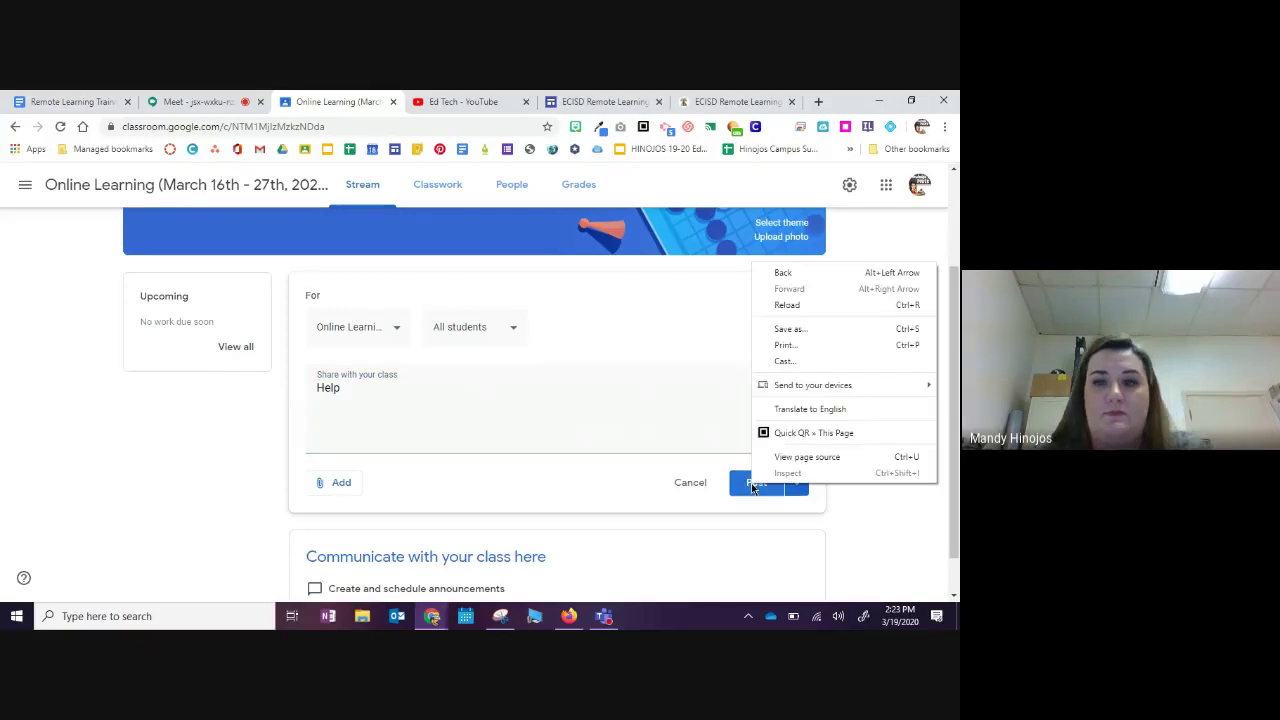
{"action": "left_click", "coordinate": [750, 486]}
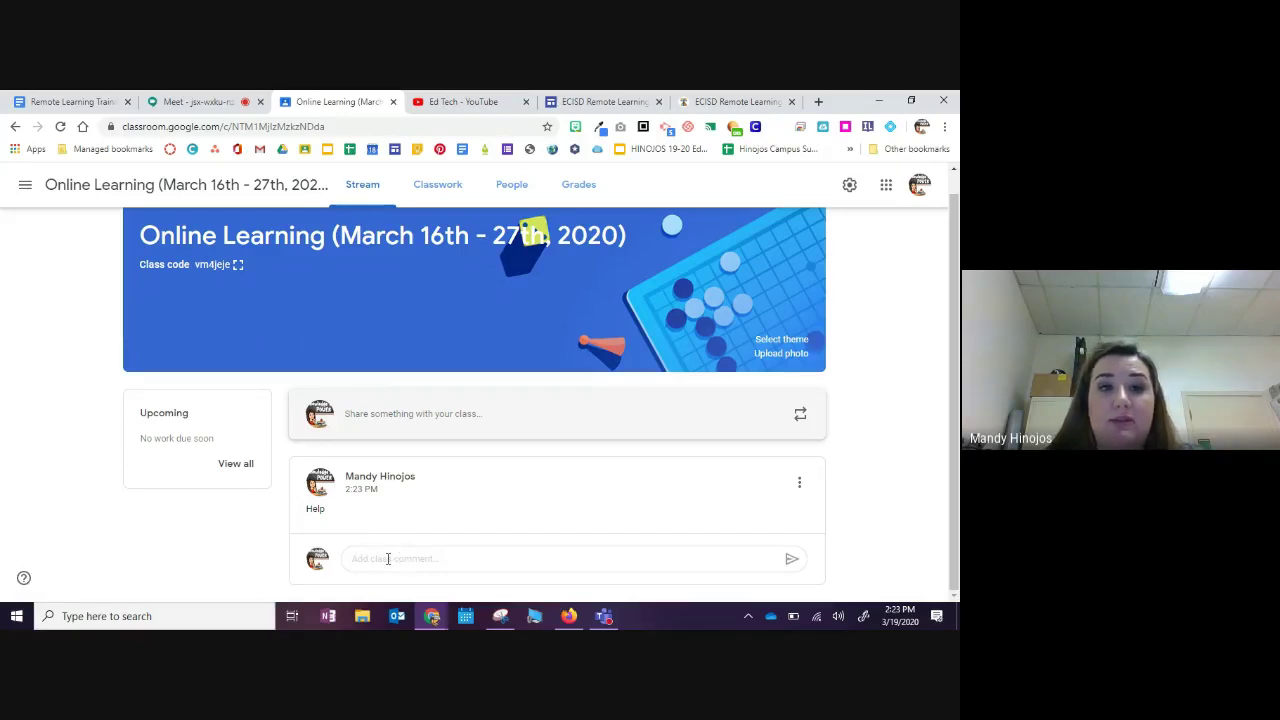
{"action": "left_click", "coordinate": [210, 97]}
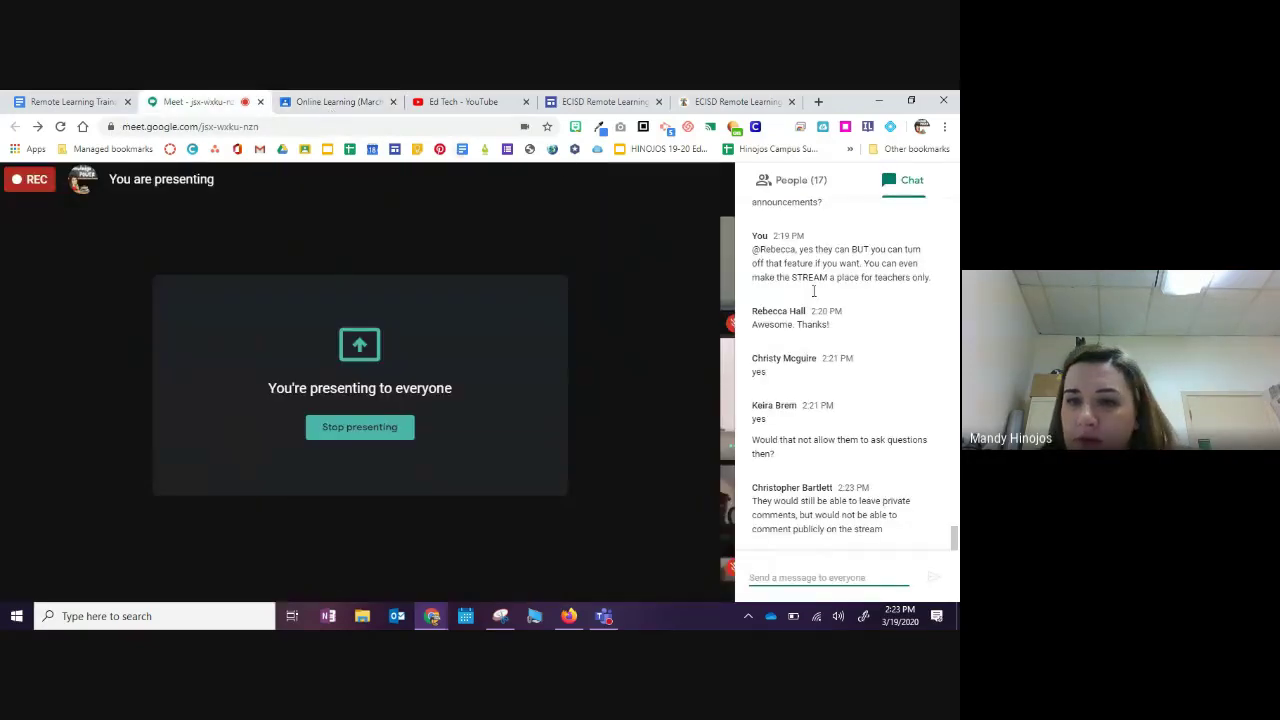